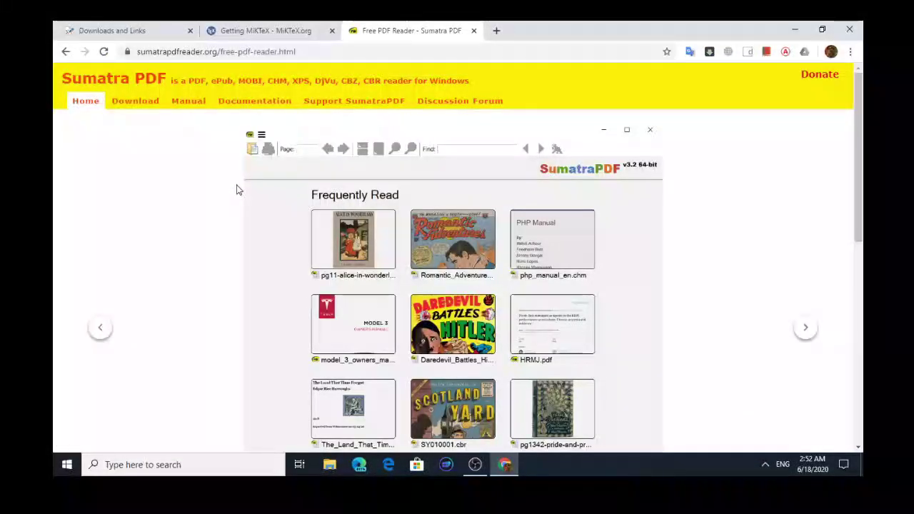
# - Open the Sumatra PDF download page with its installer links, and minimise the browser after viewing it
pyautogui.moveTo(862, 204); pyautogui.dragTo(863, 372)
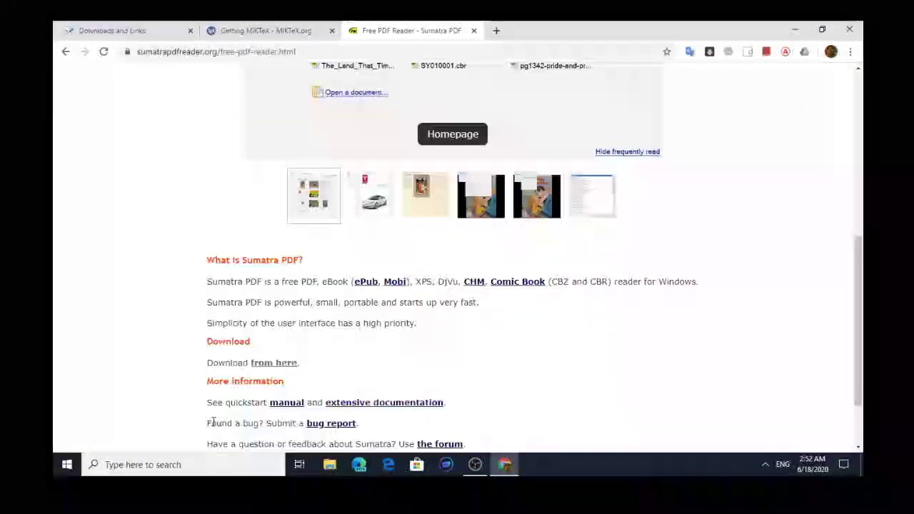
pyautogui.click(277, 364)
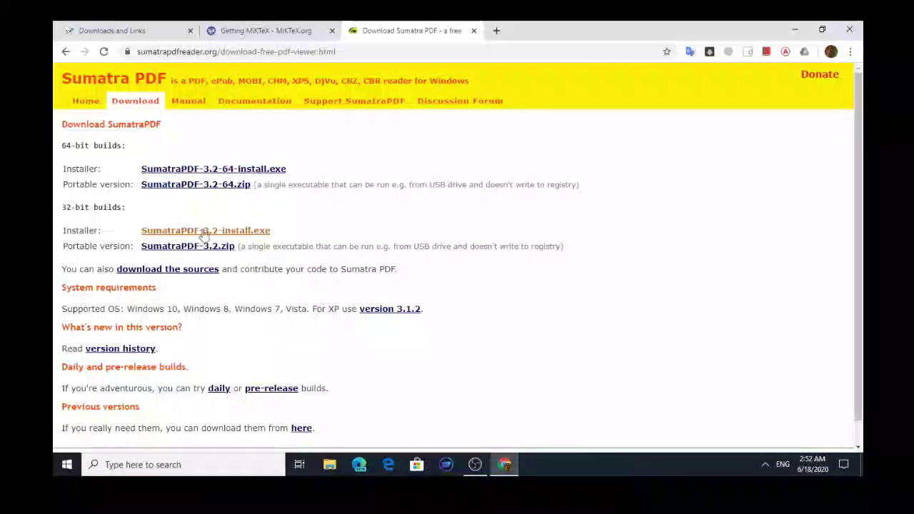
pyautogui.click(798, 29)
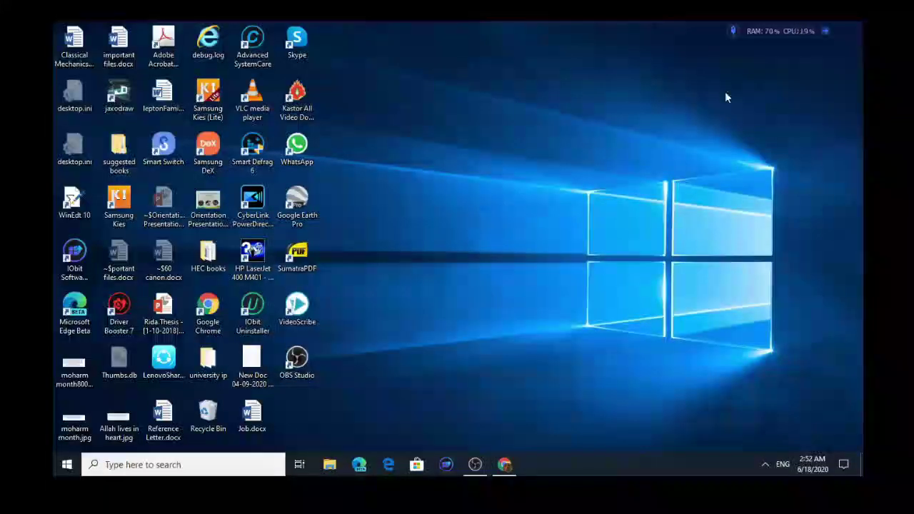
pyautogui.click(184, 472)
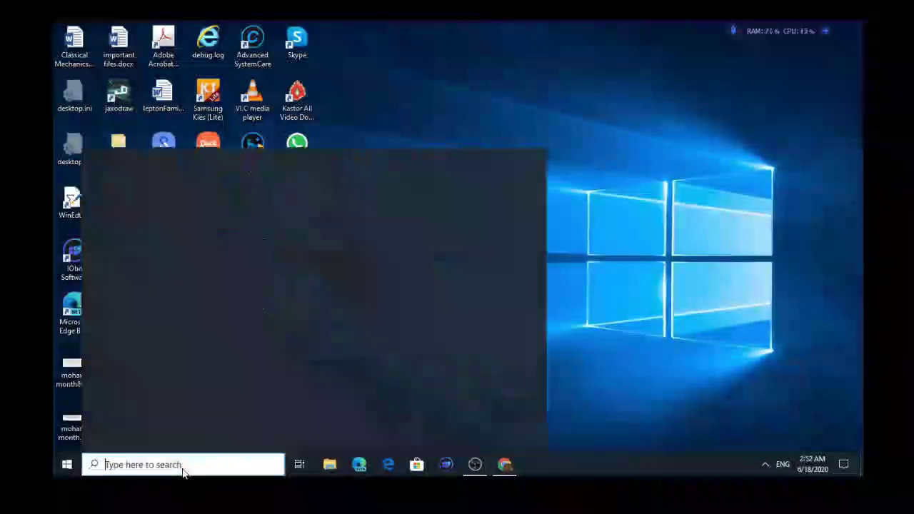
pyautogui.write('win')
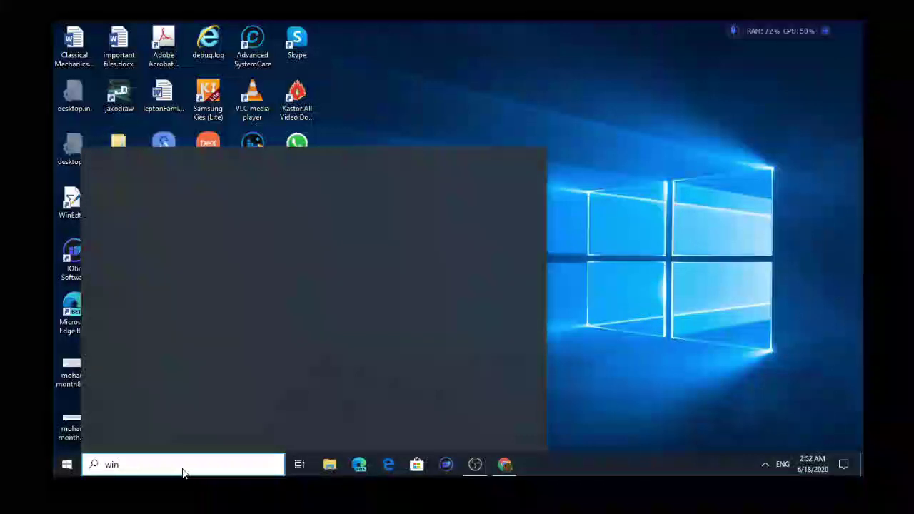
pyautogui.write('w')
pyautogui.press('BackSpace')
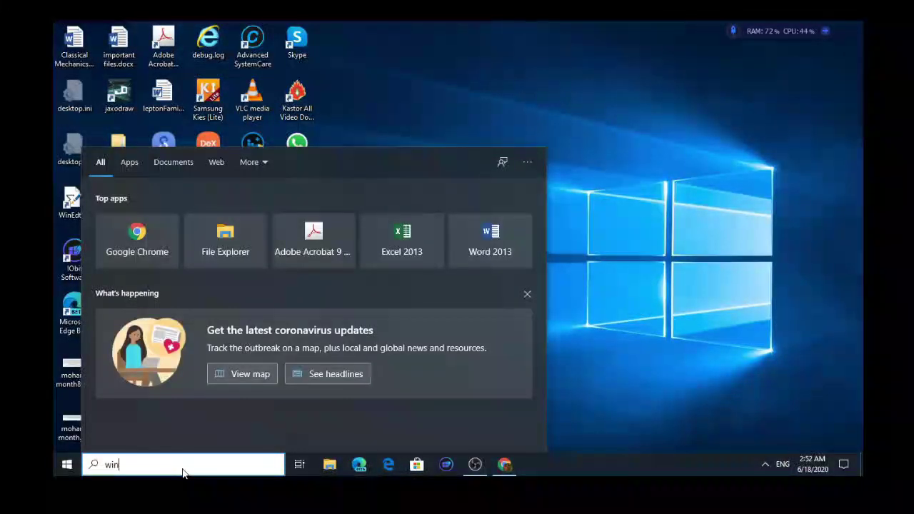
pyautogui.write('eddt')
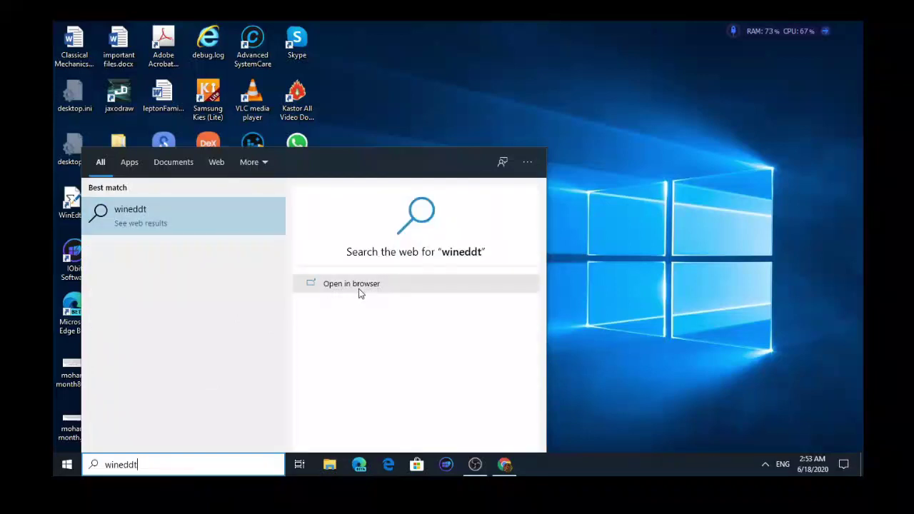
pyautogui.click(359, 286)
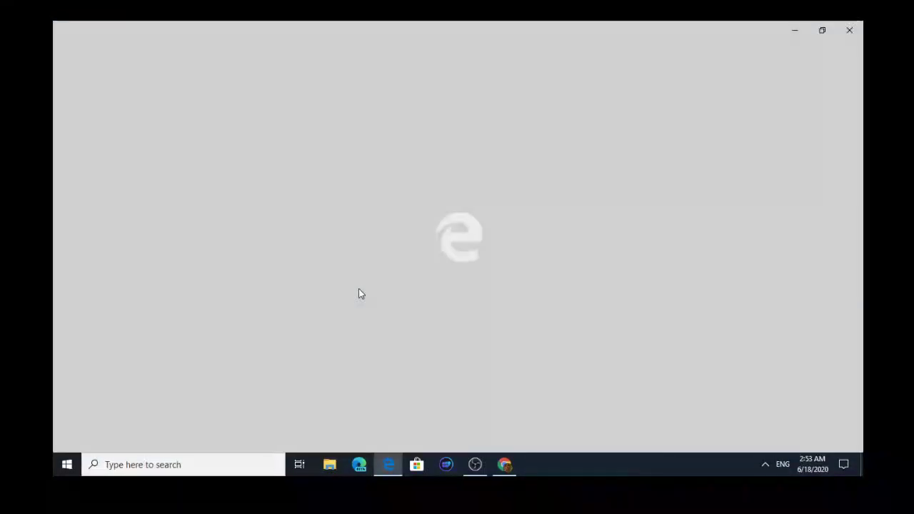
pyautogui.click(855, 31)
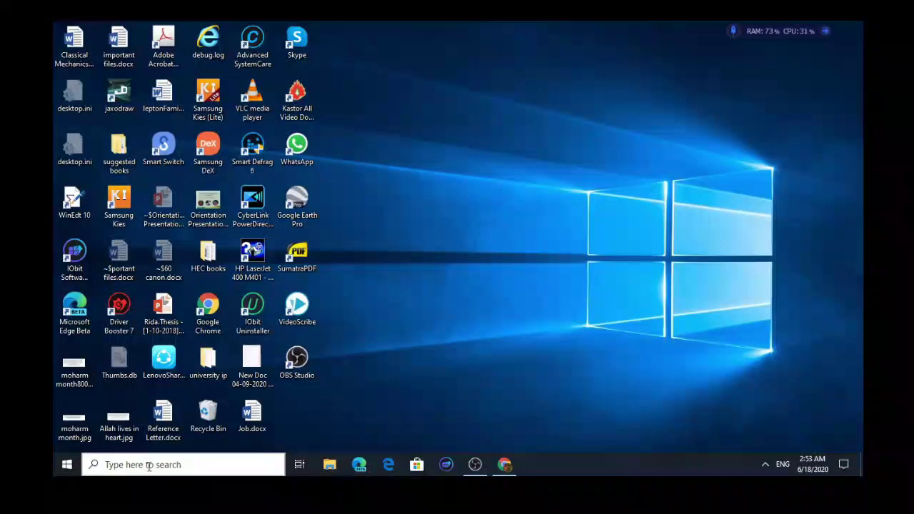
# - Find WinEdt 10 with the Windows search, launch it and accept the registration reminder
pyautogui.click(148, 465)
pyautogui.write('win')
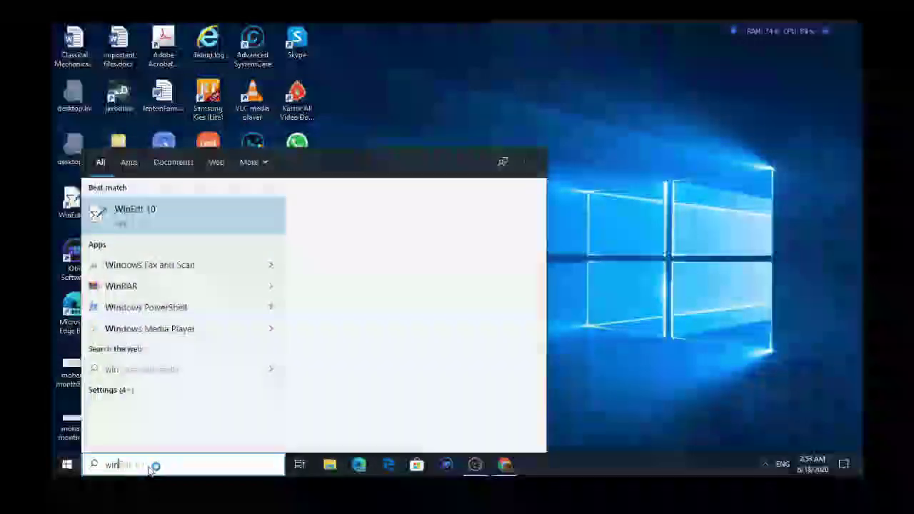
pyautogui.write('edt')
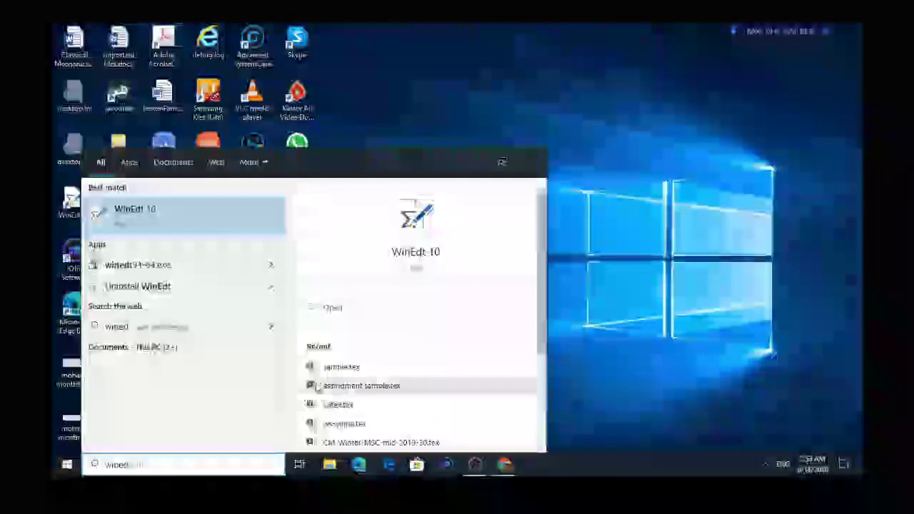
pyautogui.click(338, 312)
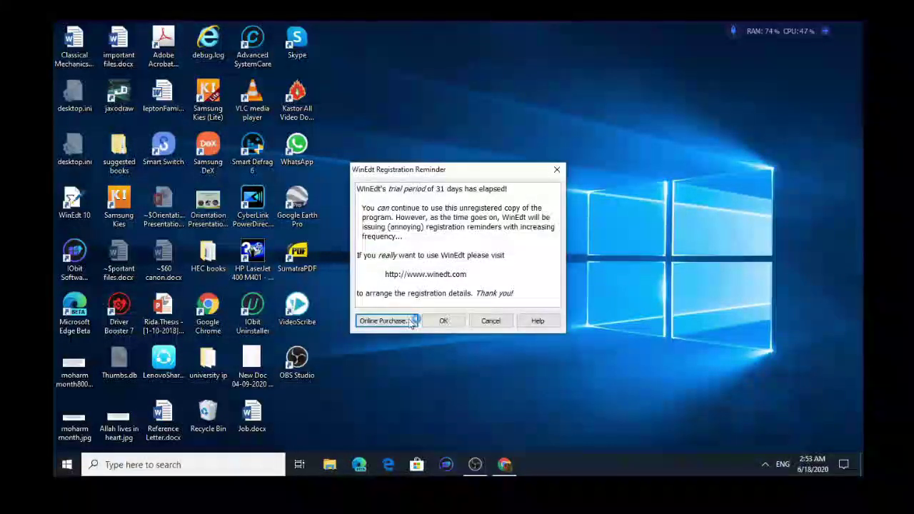
pyautogui.click(444, 321)
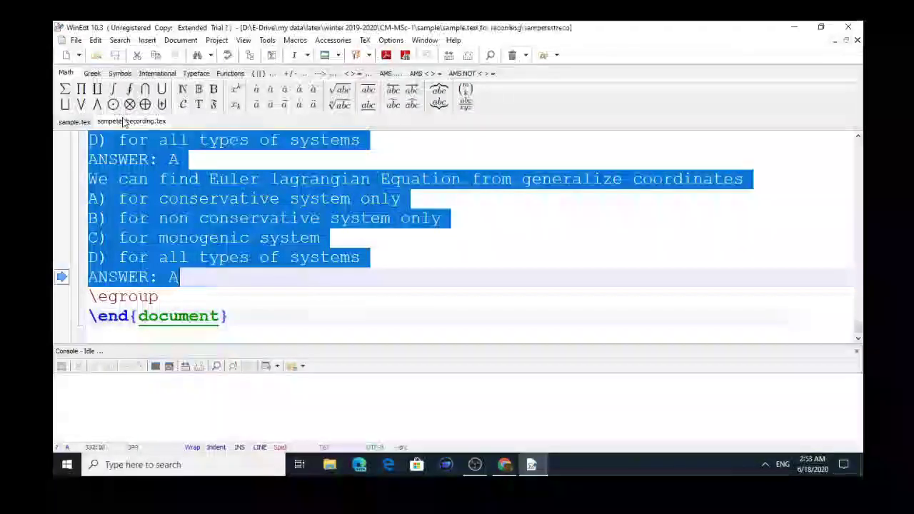
# - Delete the selected quiz questions from sampetestrecording.tex and close the file, saving the changes
pyautogui.press('Delete')
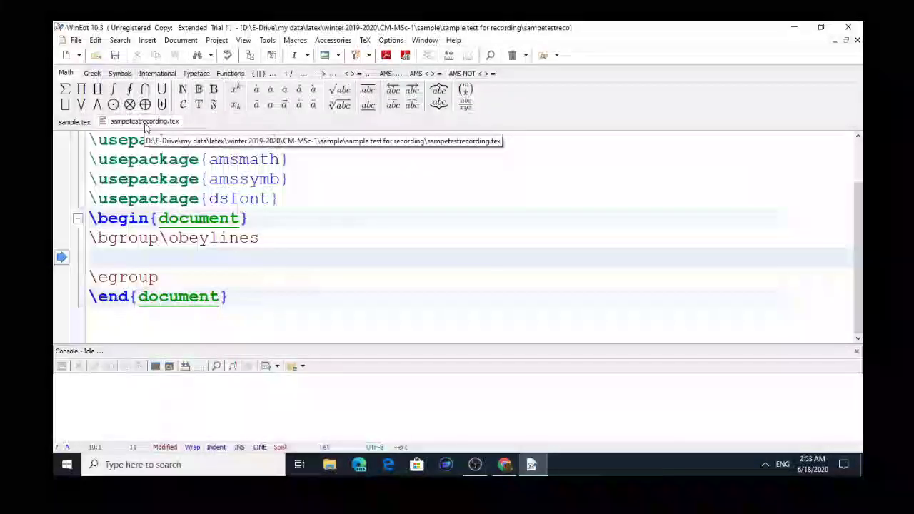
pyautogui.rightClick(145, 126)
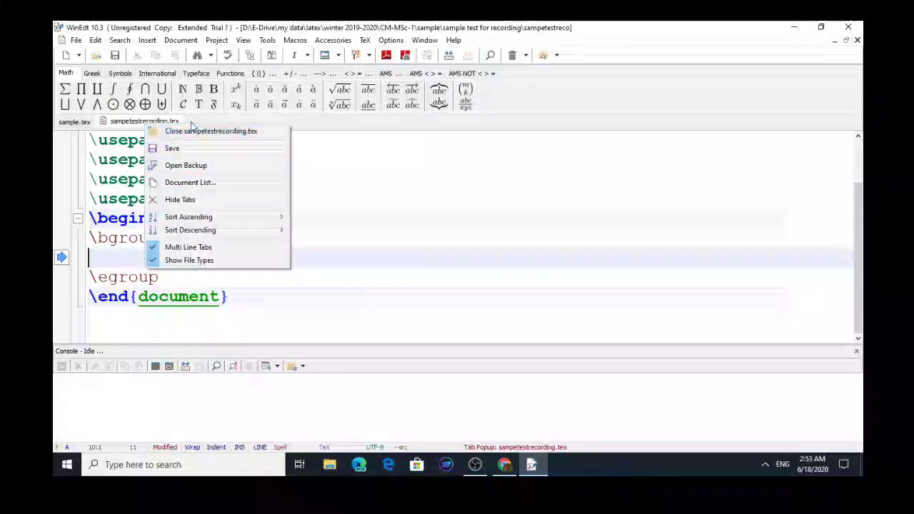
pyautogui.click(193, 131)
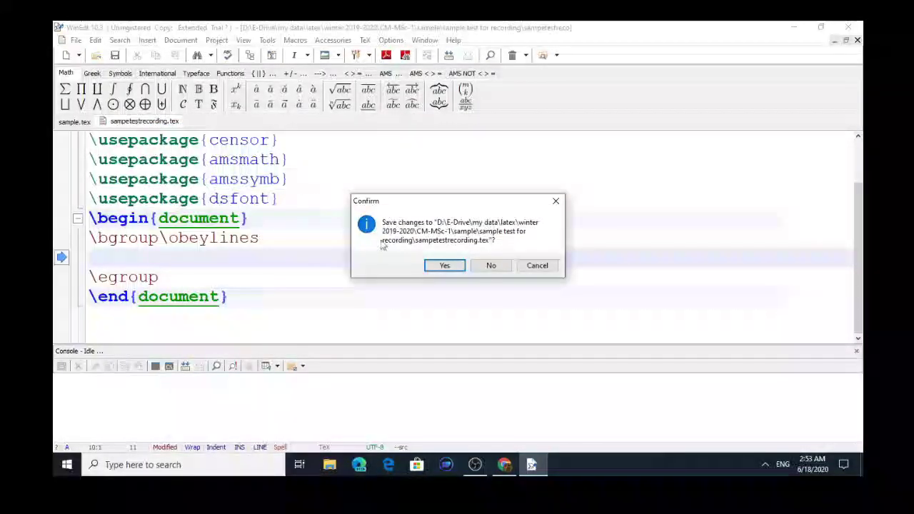
pyautogui.click(444, 265)
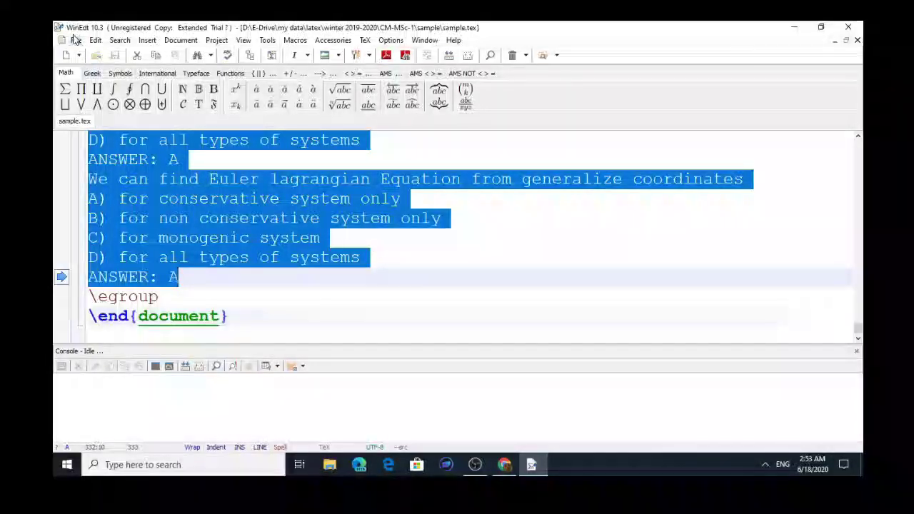
# - Close sample.tex and create a new blank document
pyautogui.click(75, 40)
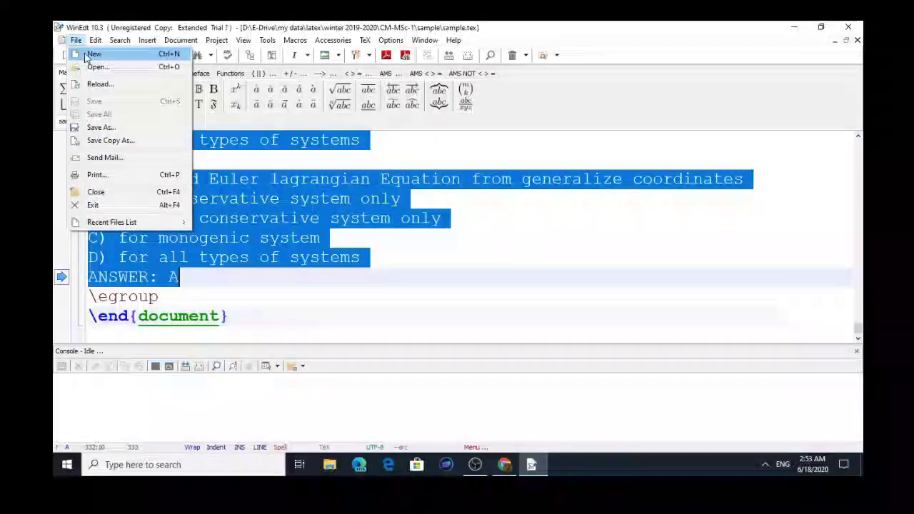
pyautogui.click(282, 123)
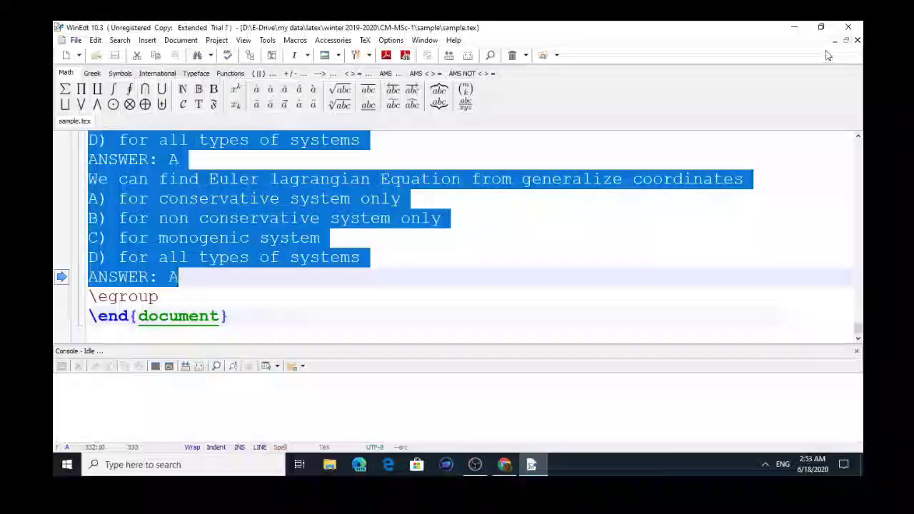
pyautogui.click(858, 40)
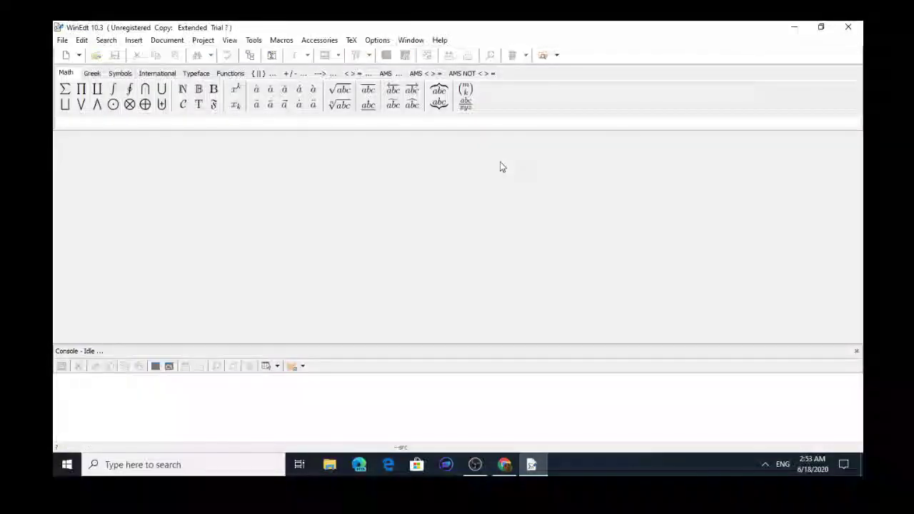
pyautogui.click(63, 40)
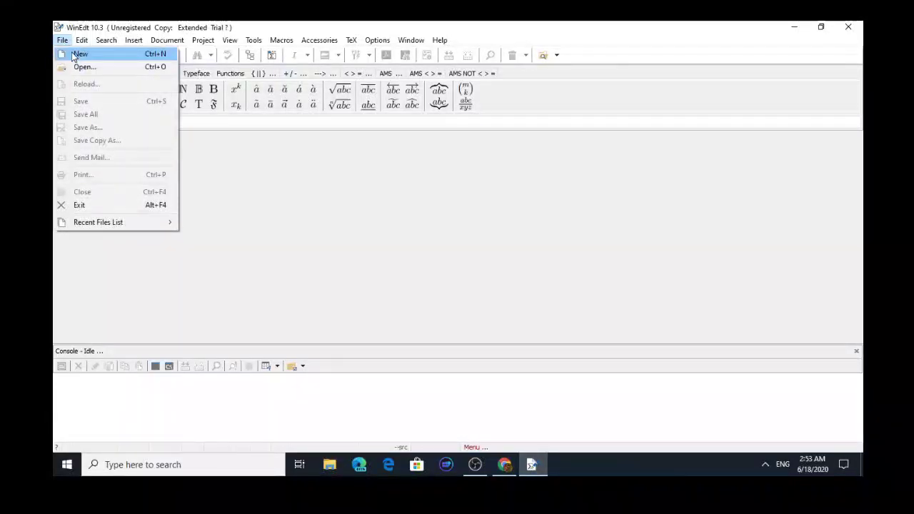
pyautogui.click(72, 53)
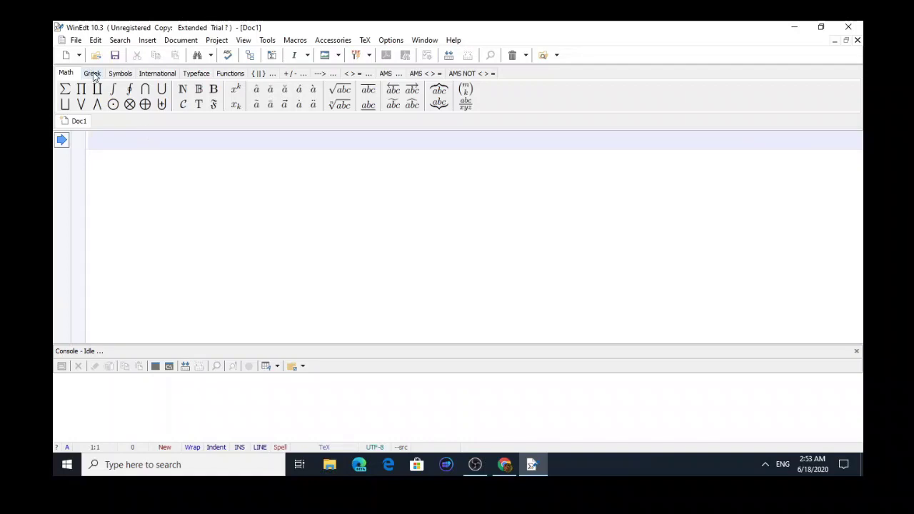
# - Start saving the new document and create a folder named SampleQuiz inside the "sample test for recording" folder
pyautogui.click(76, 40)
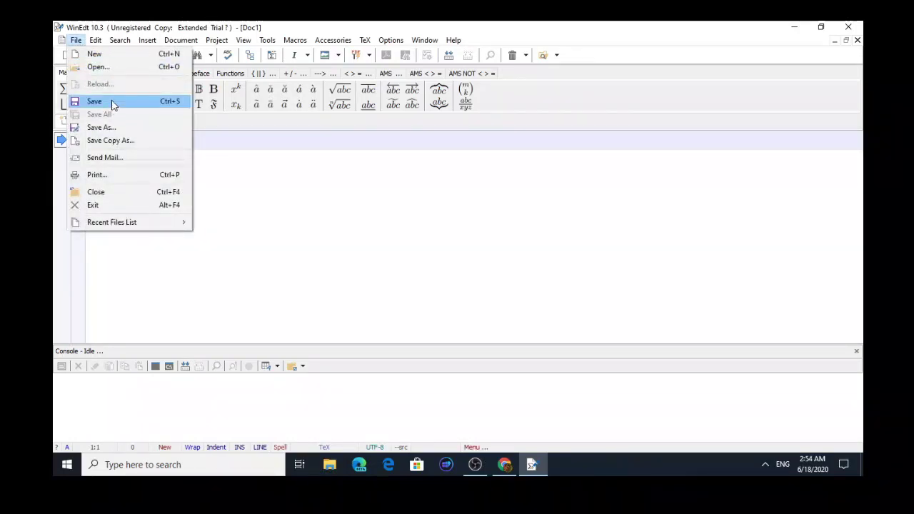
pyautogui.click(112, 105)
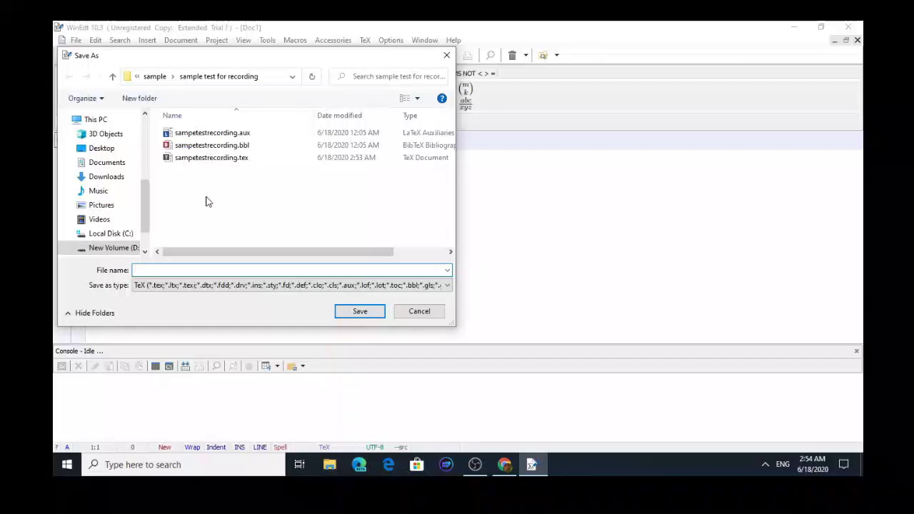
pyautogui.rightClick(206, 197)
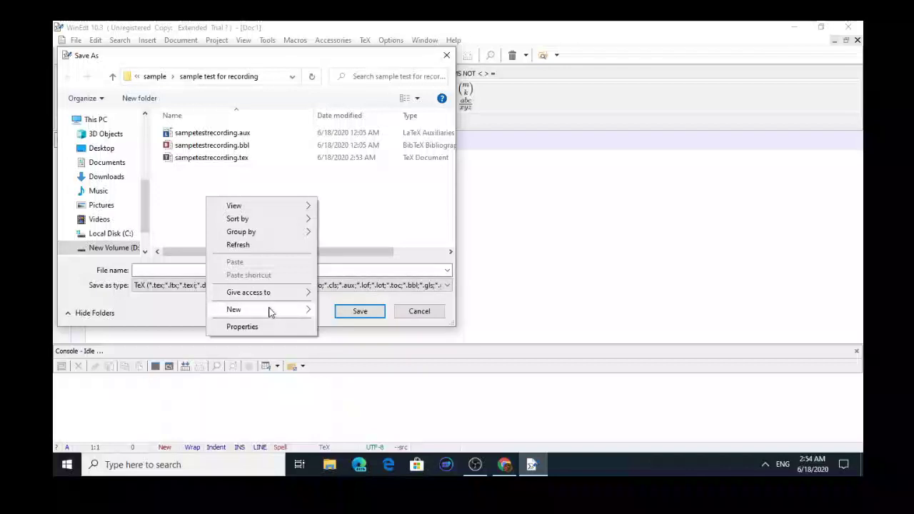
pyautogui.moveTo(269, 207)
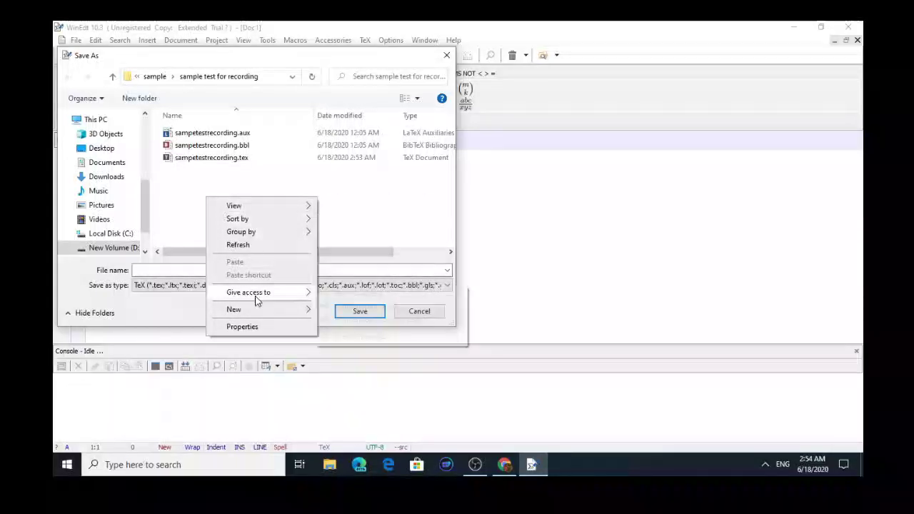
pyautogui.moveTo(294, 310)
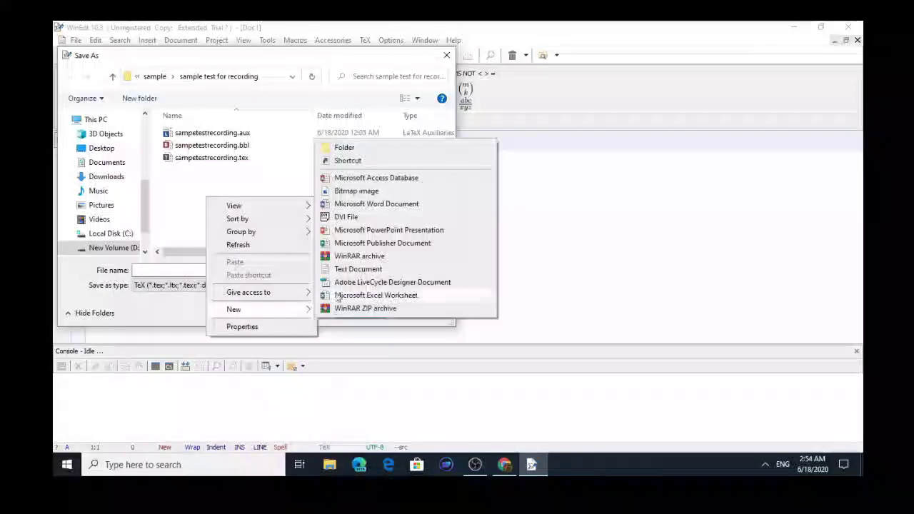
pyautogui.click(346, 147)
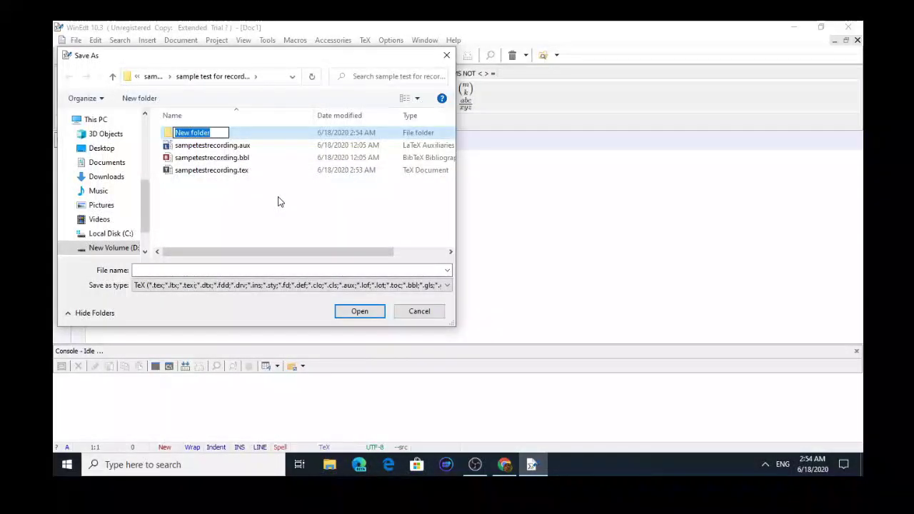
pyautogui.write('SampleQuiz')
# - Save the new document in the SampleQuiz folder under the file name samplequiz
pyautogui.doubleClick(168, 136)
pyautogui.click(200, 272)
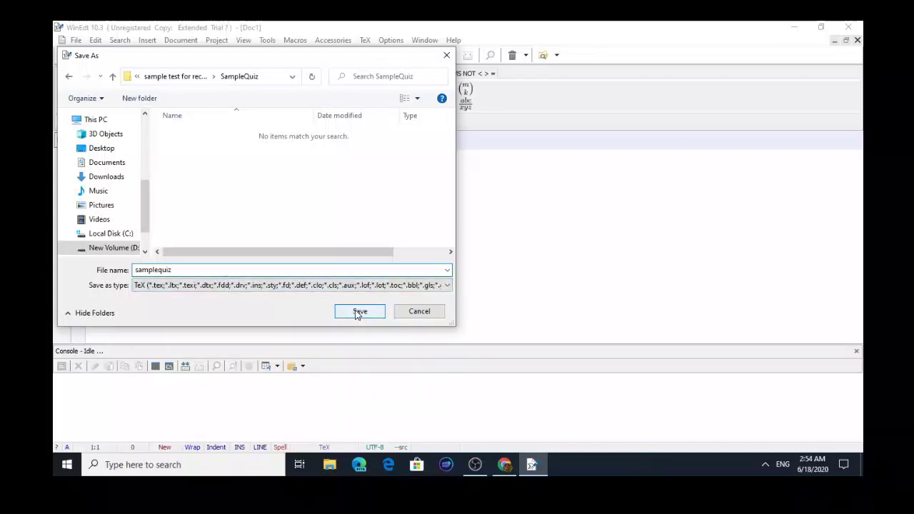
pyautogui.click(358, 313)
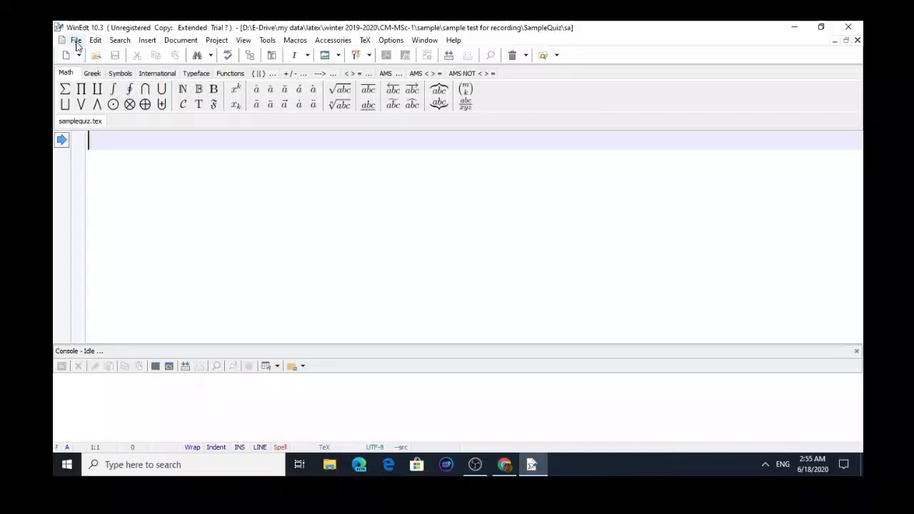
# - Open sampetestrecording.tex from the "sample test for recording" folder
pyautogui.click(76, 41)
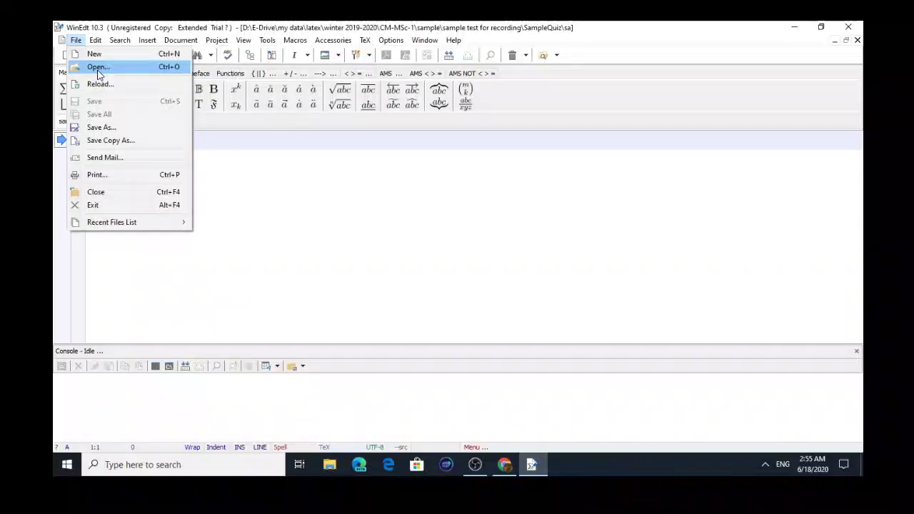
pyautogui.click(98, 68)
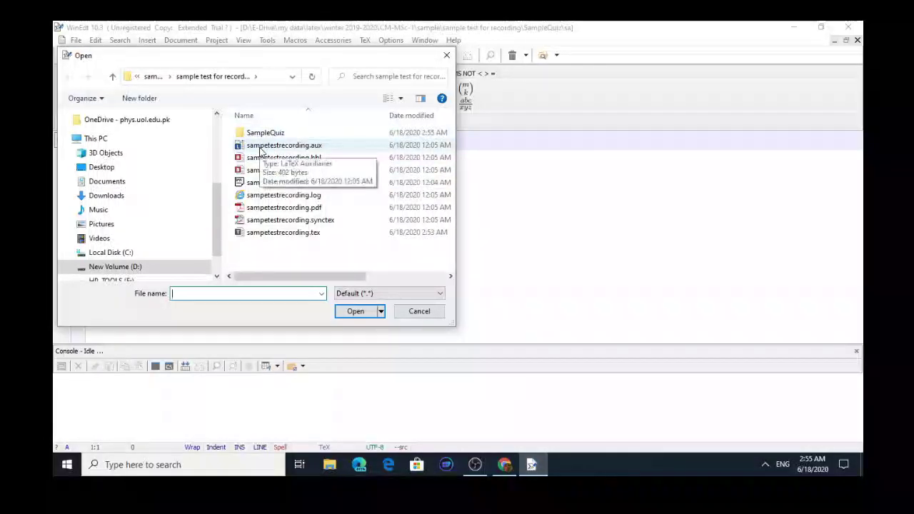
pyautogui.click(284, 234)
pyautogui.doubleClick(285, 234)
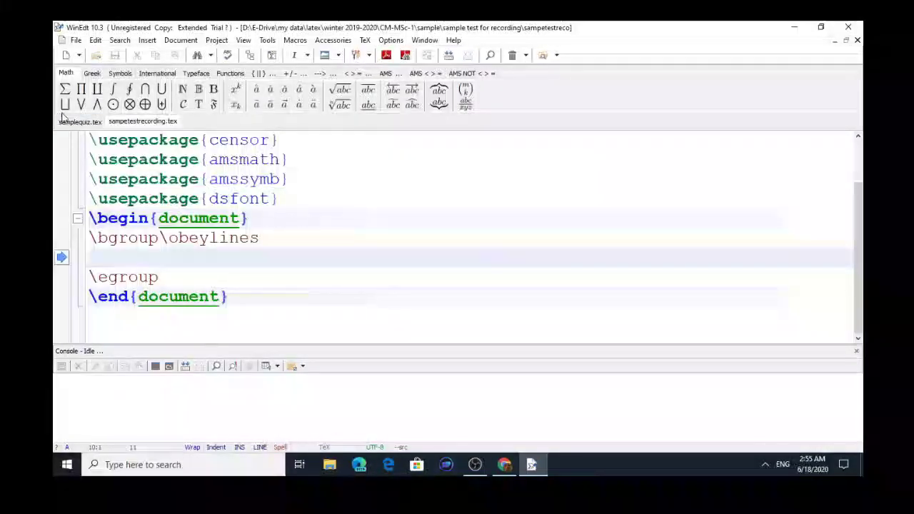
# - Look at the samplequiz.tex document and return to sampetestrecording.tex
pyautogui.hotkey('ctrl', 'Tab')
pyautogui.click(227, 142)
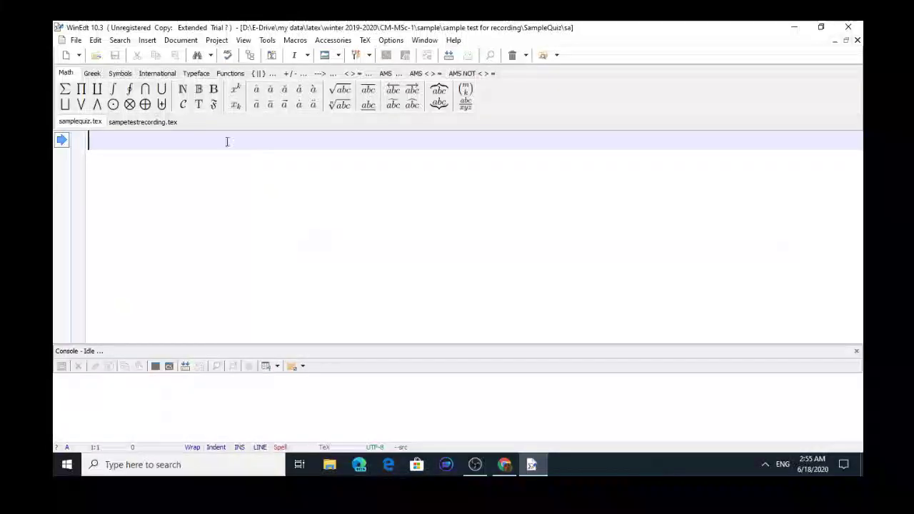
pyautogui.click(153, 124)
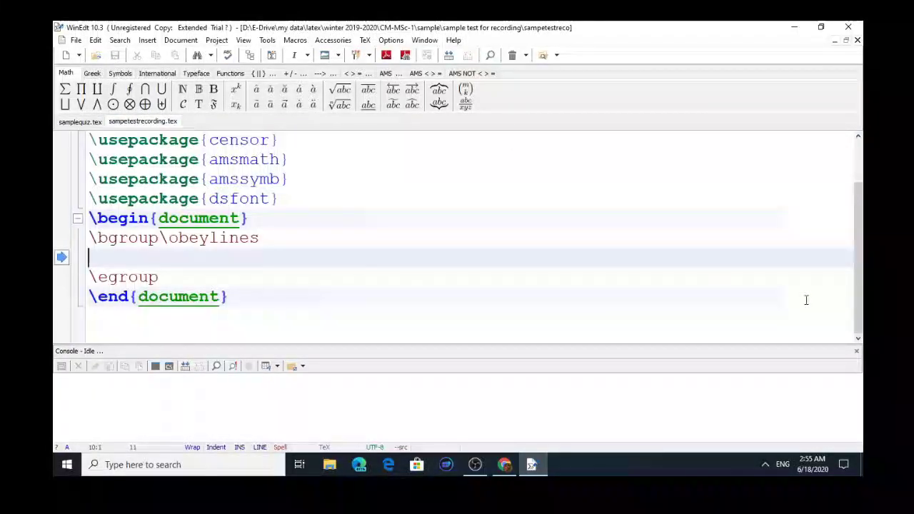
# - Close the empty samplequiz.tex document, leaving sampetestrecording.tex open
pyautogui.moveTo(863, 292); pyautogui.dragTo(852, 156)
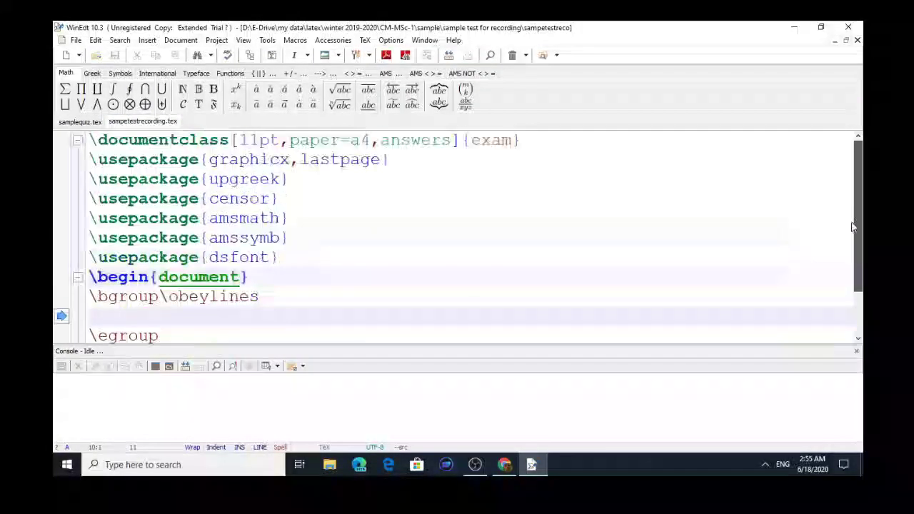
pyautogui.moveTo(864, 196); pyautogui.dragTo(853, 212)
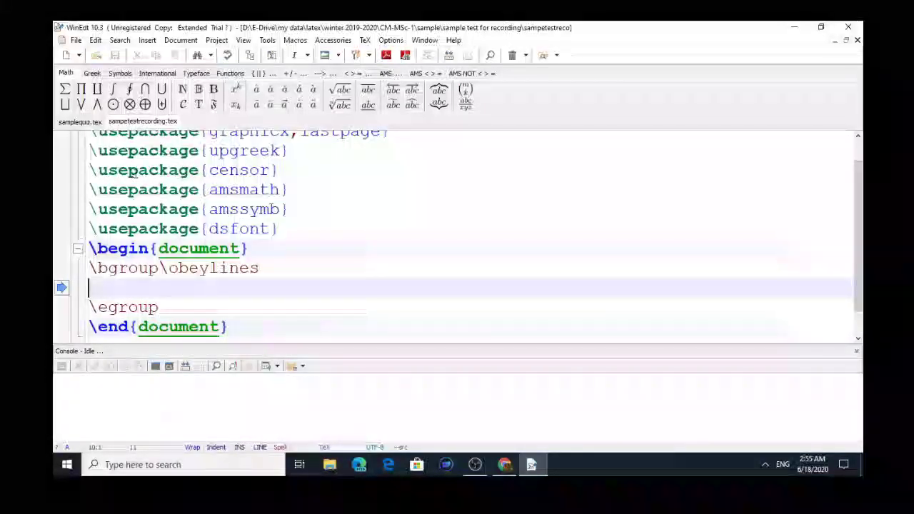
pyautogui.click(87, 124)
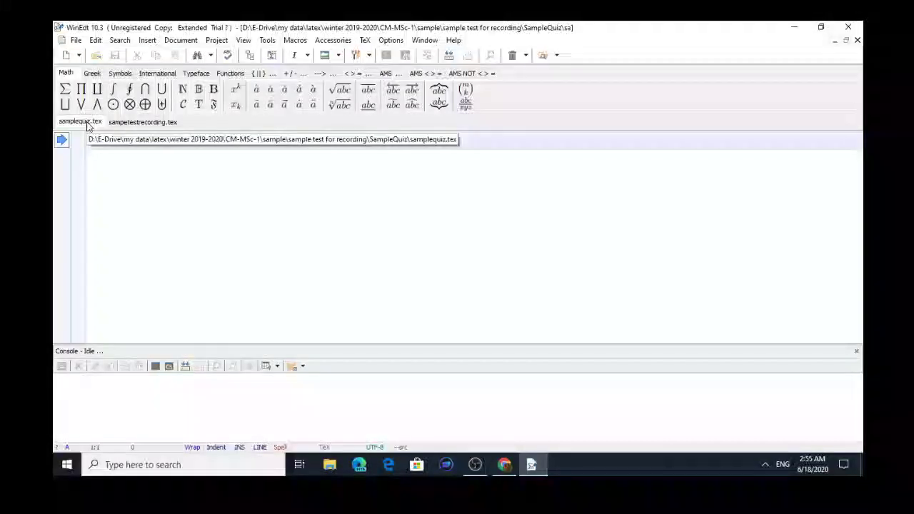
pyautogui.rightClick(88, 124)
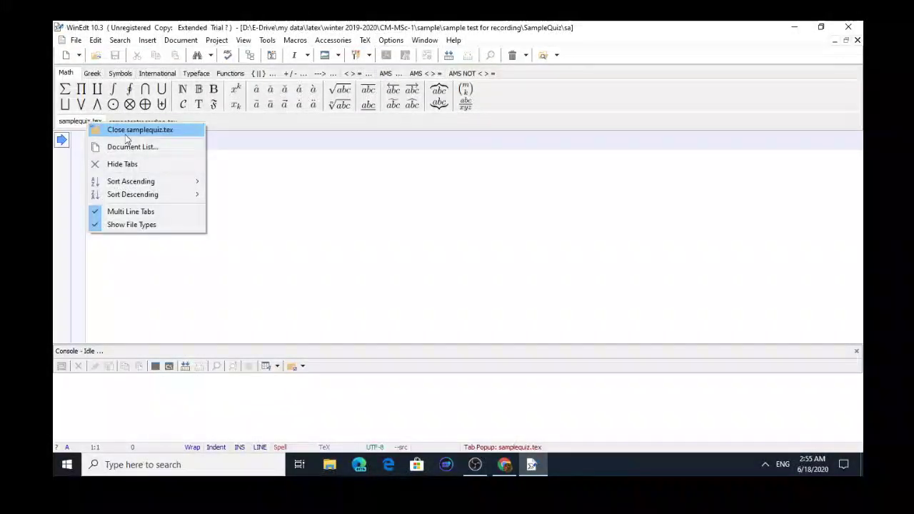
pyautogui.click(125, 131)
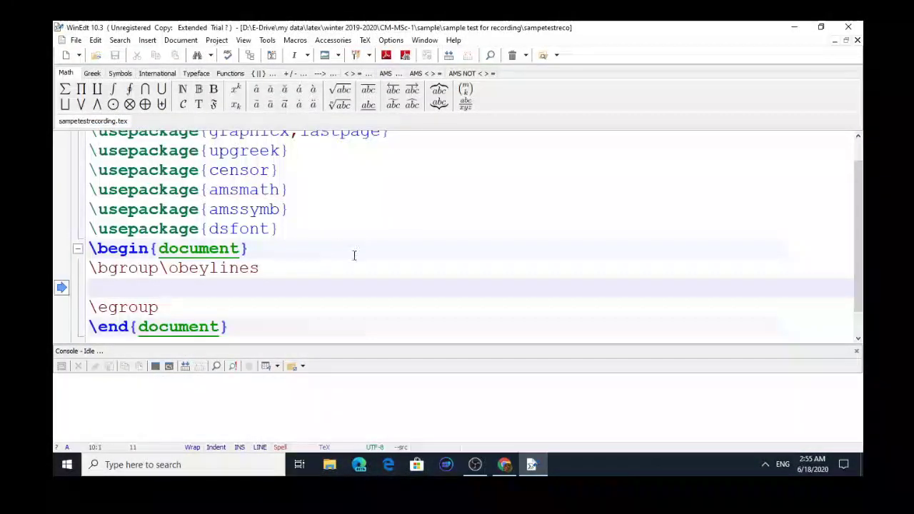
# - Review the document class line of sampetestrecording.tex, going through its font size, paper and answers options
pyautogui.press('Up')
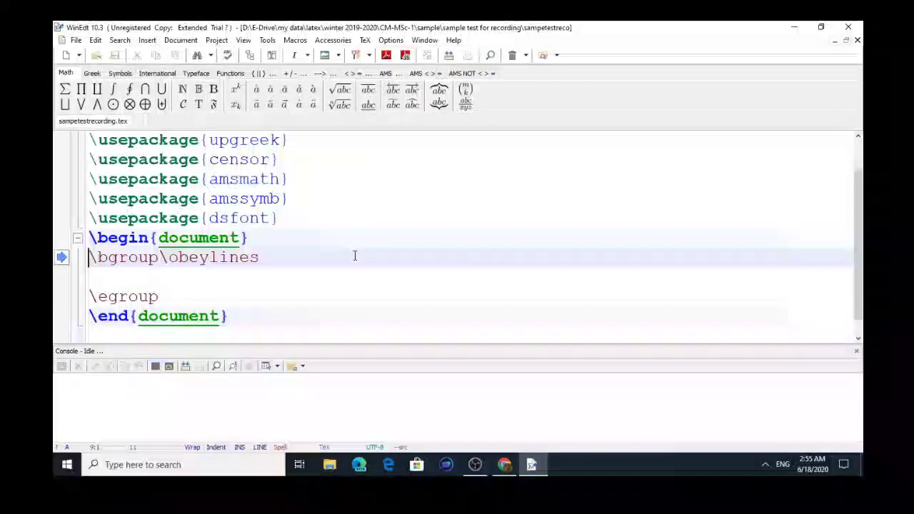
pyautogui.press('Up')
pyautogui.press('Up')
pyautogui.press('Up')
pyautogui.press('Up')
pyautogui.press('Up')
pyautogui.press('Up')
pyautogui.press('Up')
pyautogui.press('Up')
pyautogui.press('Up')
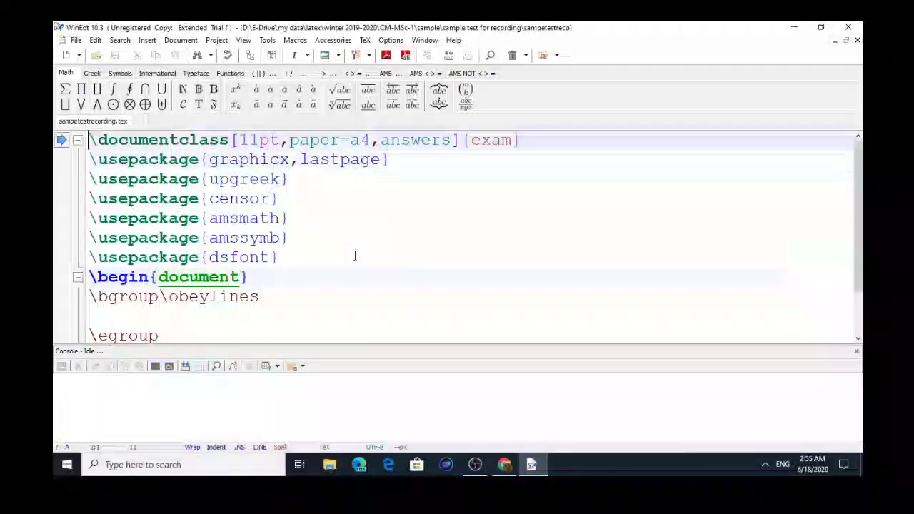
pyautogui.press('Right')
pyautogui.press('Right')
pyautogui.press('Right')
pyautogui.press('Right')
pyautogui.press('Right')
pyautogui.press('Right')
pyautogui.press('Right')
pyautogui.press('Right')
pyautogui.press('Right')
pyautogui.press('Right')
pyautogui.press('Right')
pyautogui.press('Right')
pyautogui.press('Right')
pyautogui.press('Right')
pyautogui.press('Right')
pyautogui.press('Right')
pyautogui.press('Right')
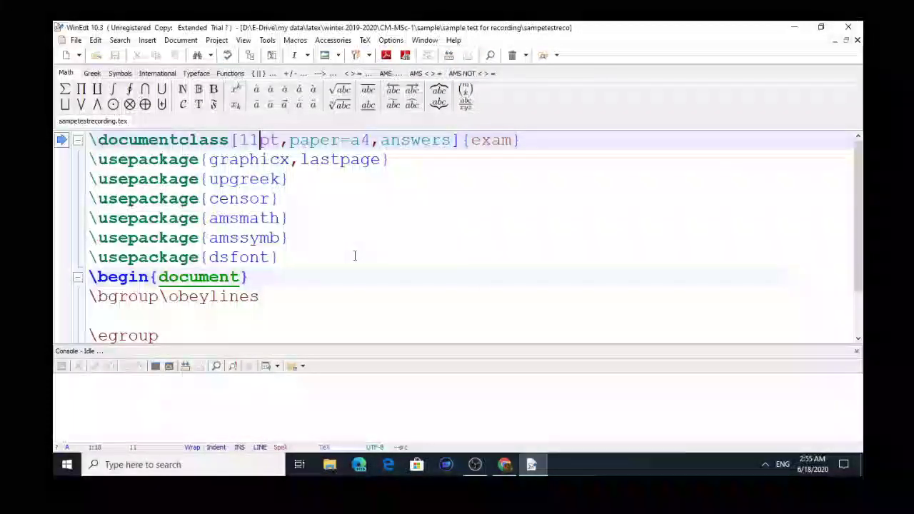
pyautogui.press('Left')
pyautogui.press('Right')
pyautogui.press('Right')
pyautogui.press('Right')
pyautogui.press('Right')
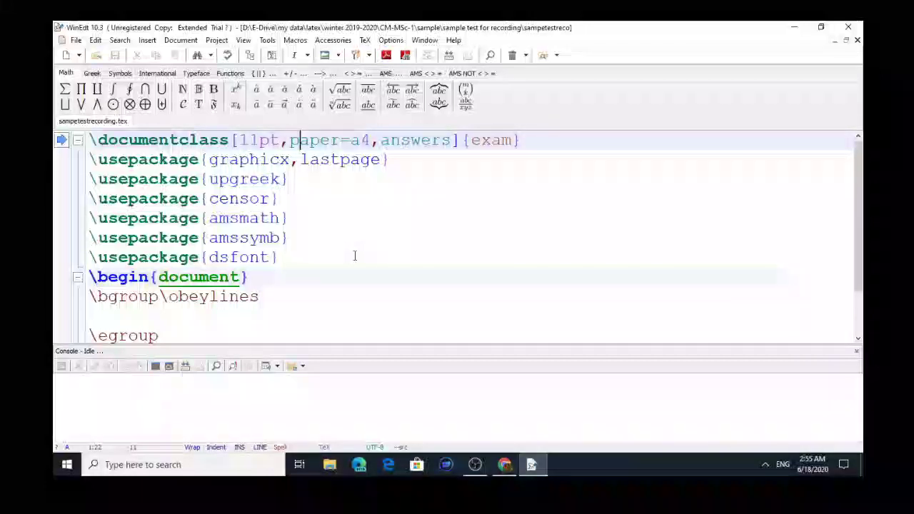
pyautogui.press('Right')
pyautogui.press('Right')
pyautogui.press('Right')
pyautogui.press('Right')
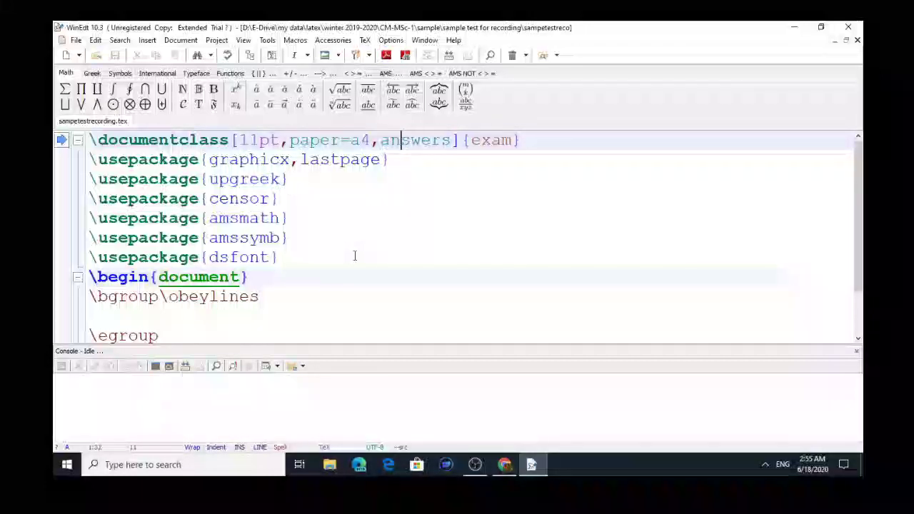
# - Review the package lines of the preamble, from graphicx and lastpage through dsfont
pyautogui.press('Down')
pyautogui.press('Home')
pyautogui.press('Right')
pyautogui.press('Right')
pyautogui.press('Right')
pyautogui.press('Right')
pyautogui.press('Right')
pyautogui.press('Right')
pyautogui.press('Right')
pyautogui.press('Right')
pyautogui.press('Right')
pyautogui.press('Right')
pyautogui.press('Right')
pyautogui.press('Right')
pyautogui.press('Right')
pyautogui.press('Right')
pyautogui.press('Right')
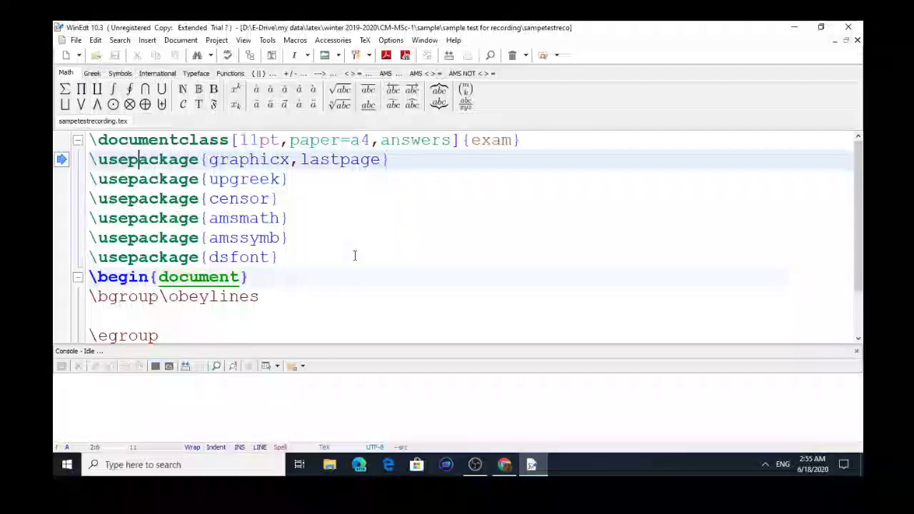
pyautogui.press('Right')
pyautogui.press('Down')
pyautogui.press('Down')
pyautogui.press('Down')
pyautogui.press('Down')
pyautogui.press('Down')
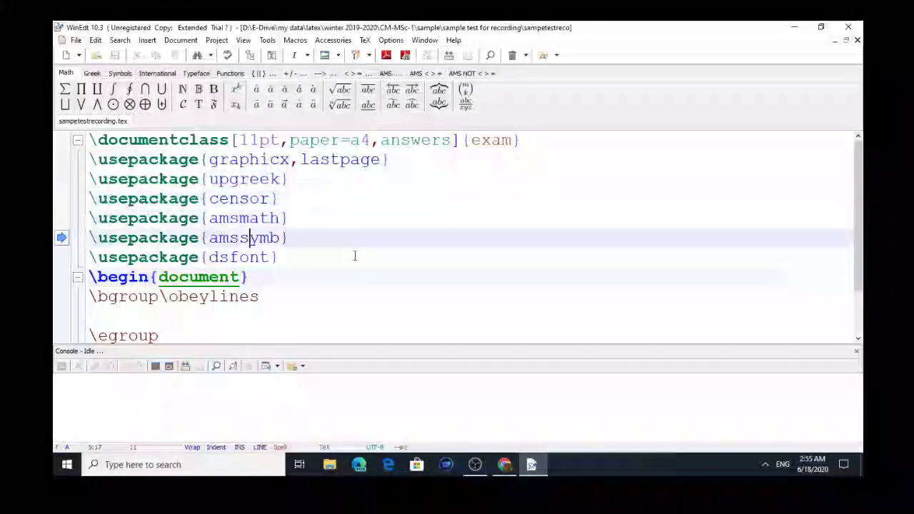
pyautogui.press('Up')
pyautogui.press('Up')
pyautogui.press('Up')
pyautogui.press('Up')
pyautogui.press('Up')
pyautogui.press('Left')
pyautogui.press('Left')
pyautogui.press('Left')
pyautogui.press('Left')
pyautogui.press('Left')
pyautogui.press('Left')
pyautogui.press('Left')
pyautogui.press('Left')
pyautogui.press('Left')
pyautogui.press('Left')
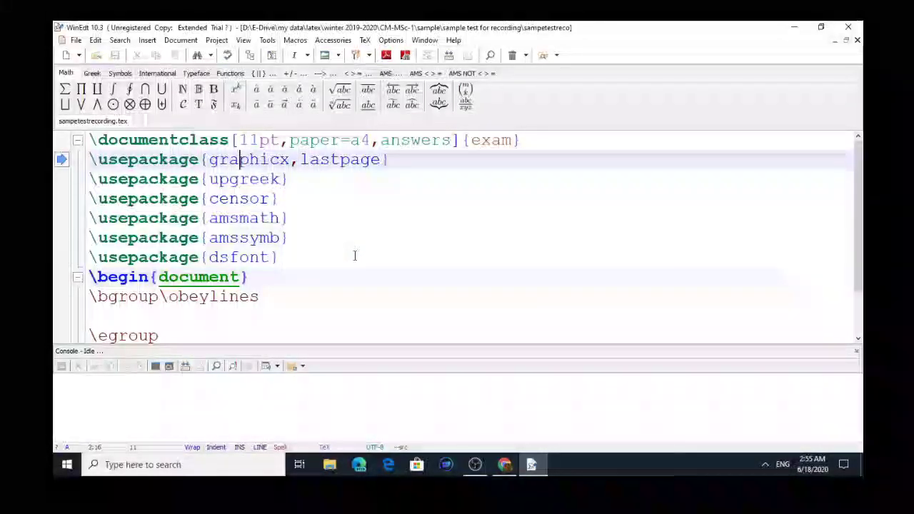
pyautogui.press('Left')
pyautogui.press('Left')
pyautogui.press('Left')
pyautogui.press('Left')
pyautogui.press('Left')
pyautogui.press('Left')
pyautogui.press('Down')
pyautogui.press('Down')
pyautogui.press('Down')
pyautogui.press('Down')
pyautogui.press('Down')
pyautogui.press('Down')
pyautogui.press('Down')
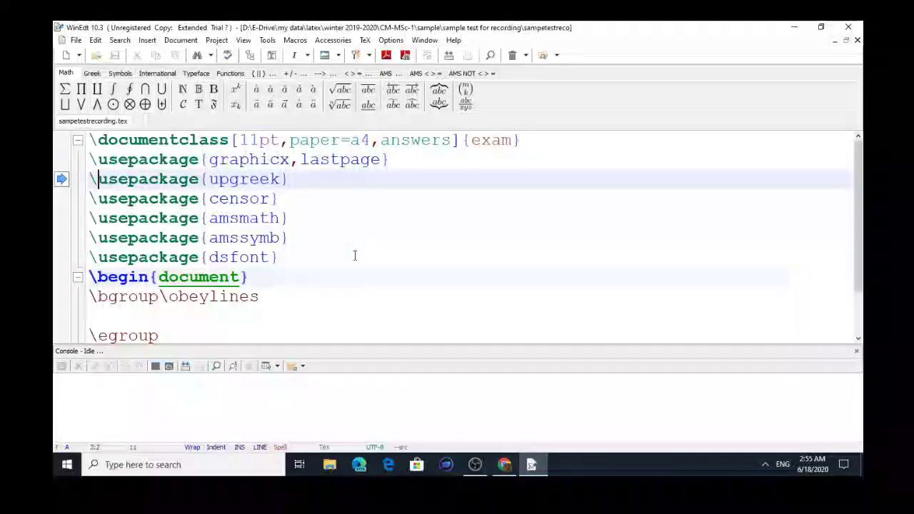
pyautogui.press('Up')
pyautogui.press('Up')
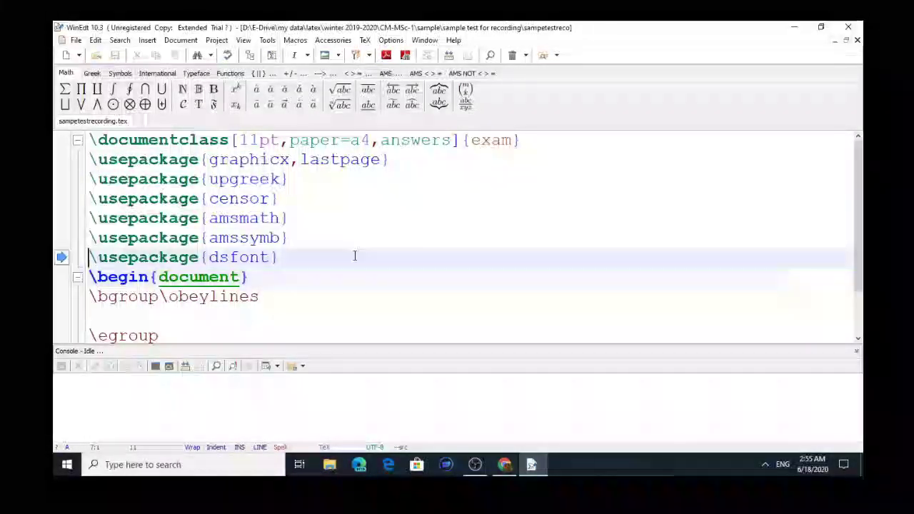
# - Examine the \begin{document} line that follows the preamble
pyautogui.press('Down')
pyautogui.press('Right')
pyautogui.press('Right')
pyautogui.press('Right')
pyautogui.press('Right')
pyautogui.press('Right')
pyautogui.press('Right')
pyautogui.press('Right')
pyautogui.press('Right')
pyautogui.press('Right')
pyautogui.press('Right')
pyautogui.press('Right')
pyautogui.press('Right')
pyautogui.press('Down')
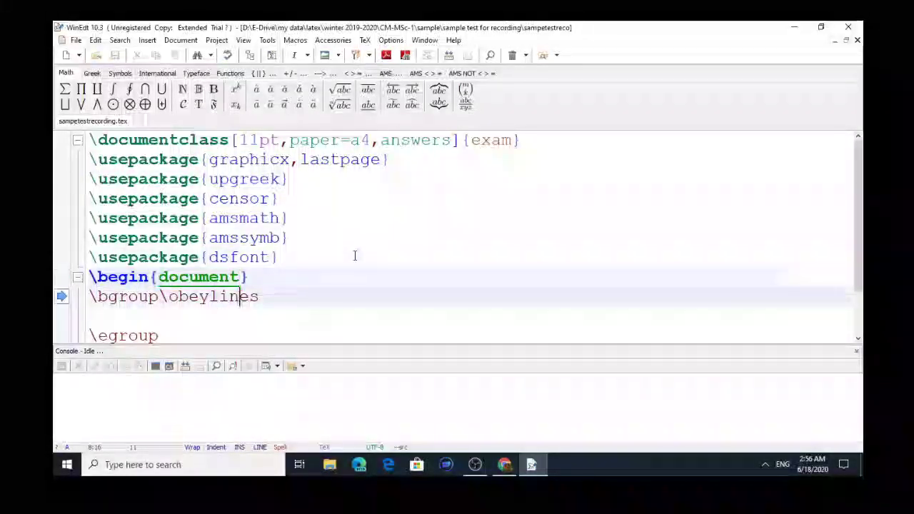
# - Examine the \bgroup\obeylines line and the blank line below it at the start of the document body
pyautogui.press('End')
pyautogui.press('Left')
pyautogui.press('Left')
pyautogui.press('Left')
pyautogui.press('Left')
pyautogui.press('Left')
pyautogui.press('Left')
pyautogui.press('Left')
pyautogui.press('Left')
pyautogui.press('Left')
pyautogui.press('Left')
pyautogui.press('Left')
pyautogui.press('Left')
pyautogui.press('Left')
pyautogui.press('Left')
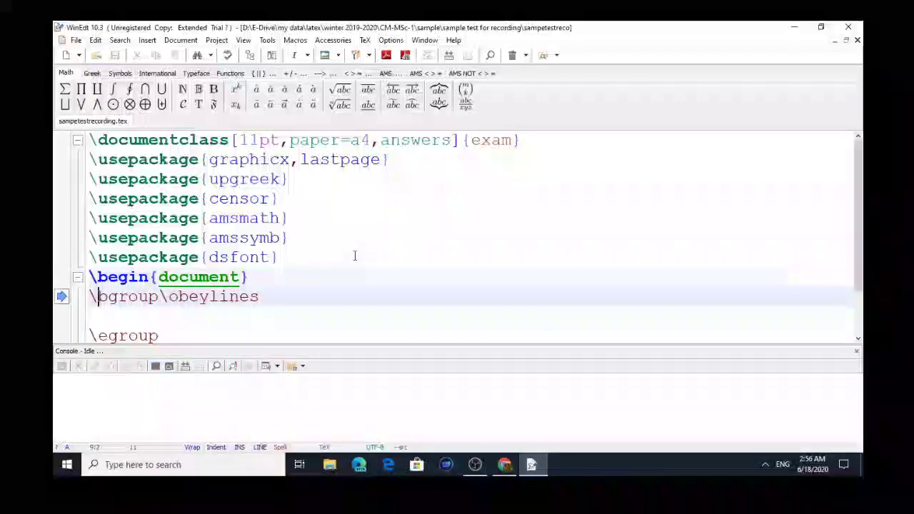
pyautogui.press('Right')
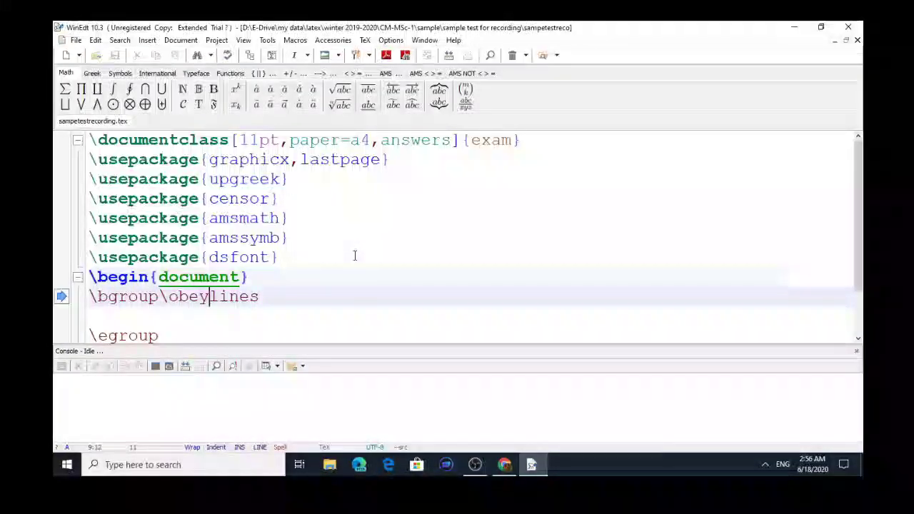
pyautogui.press('End')
pyautogui.press('Down')
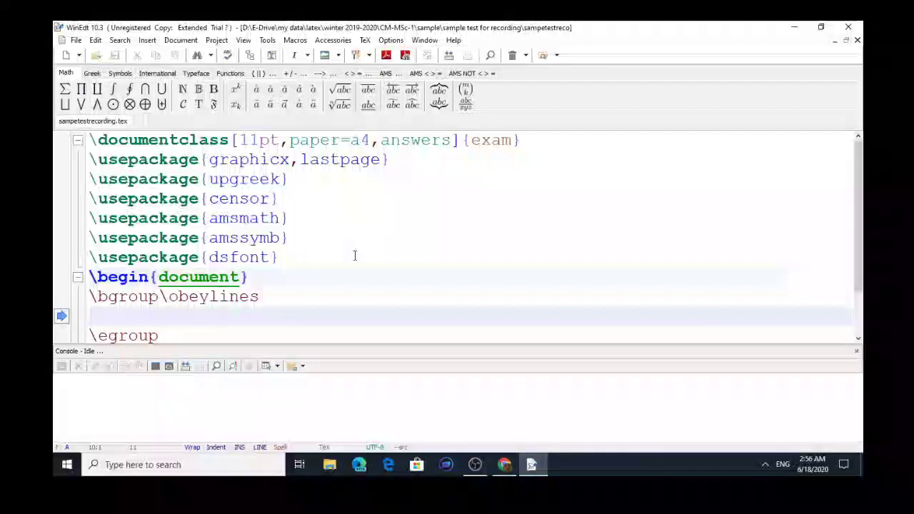
pyautogui.press('Left')
pyautogui.press('Left')
pyautogui.press('Left')
pyautogui.press('Left')
pyautogui.press('Left')
pyautogui.press('Left')
pyautogui.press('Left')
pyautogui.press('Left')
pyautogui.press('Left')
pyautogui.press('Left')
pyautogui.press('Left')
pyautogui.press('Left')
pyautogui.press('Left')
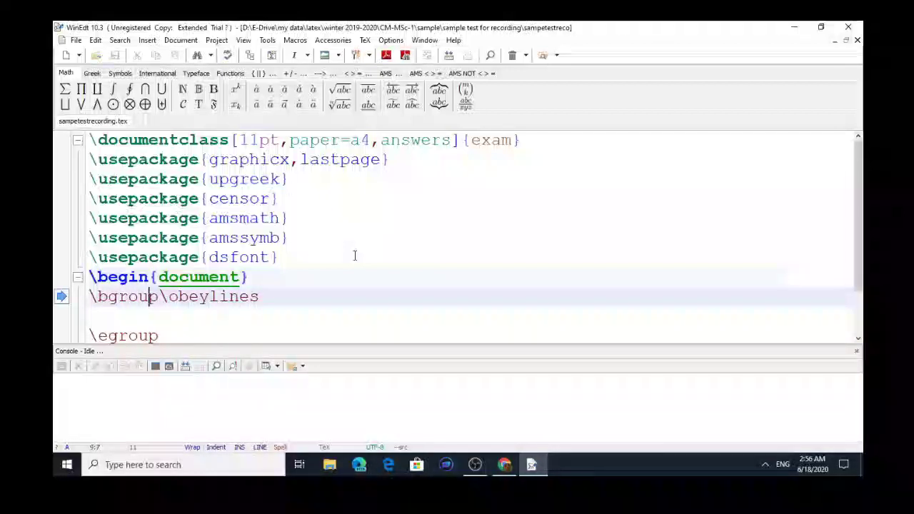
pyautogui.press('Right')
pyautogui.press('Right')
pyautogui.press('Right')
pyautogui.press('Right')
pyautogui.press('Right')
pyautogui.press('Right')
pyautogui.press('Right')
pyautogui.press('Right')
pyautogui.press('Left')
pyautogui.press('Left')
pyautogui.press('Left')
pyautogui.press('Left')
pyautogui.press('Left')
pyautogui.press('Left')
pyautogui.press('Left')
pyautogui.press('Left')
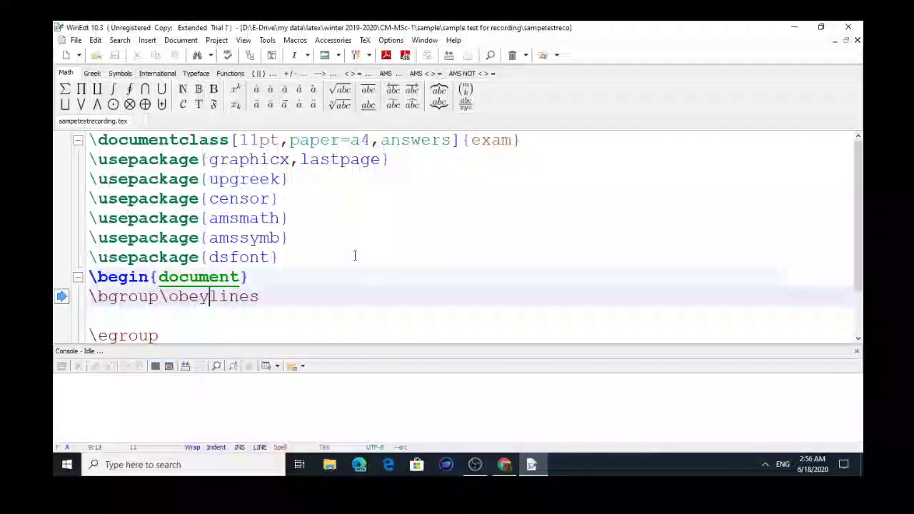
pyautogui.press('Left')
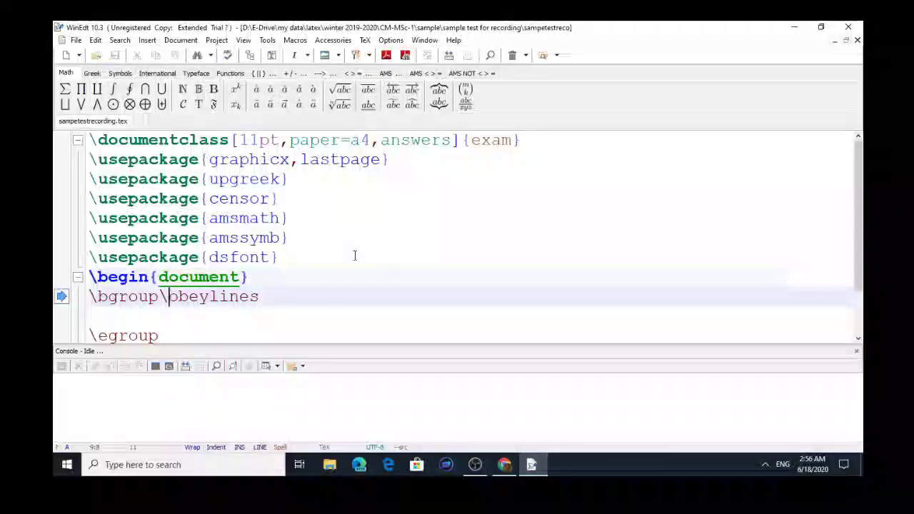
# - Examine the \bgroup and \obeylines commands on the first line of the document body
pyautogui.press('Right')
pyautogui.press('Right')
pyautogui.press('Right')
pyautogui.press('Right')
pyautogui.press('Right')
pyautogui.press('Right')
pyautogui.press('Right')
pyautogui.press('Right')
pyautogui.press('Right')
pyautogui.press('Right')
pyautogui.press('Left')
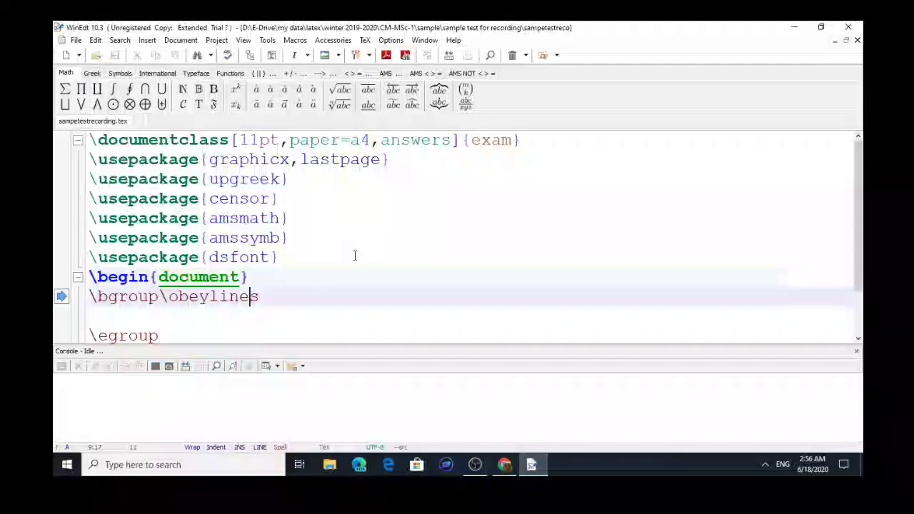
pyautogui.press('Left')
pyautogui.press('Left')
pyautogui.press('Left')
pyautogui.press('Left')
pyautogui.press('Left')
pyautogui.press('Left')
pyautogui.press('Left')
pyautogui.press('Left')
pyautogui.press('Left')
pyautogui.press('Left')
pyautogui.press('Left')
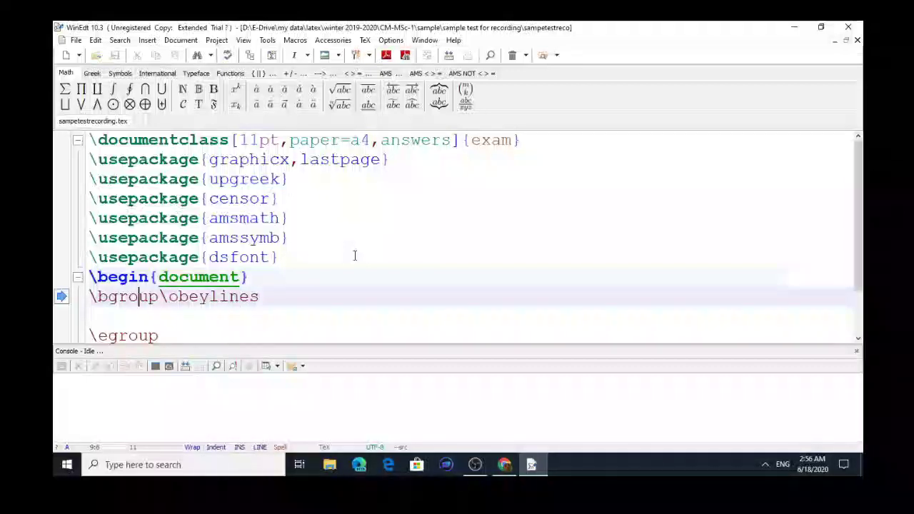
pyautogui.press('Left')
pyautogui.press('Left')
pyautogui.press('Left')
pyautogui.press('Left')
# - Look over the closing \egroup and \end{document} lines and compare them with the opening \bgroup line
pyautogui.press('Down')
pyautogui.press('Down')
pyautogui.press('Down')
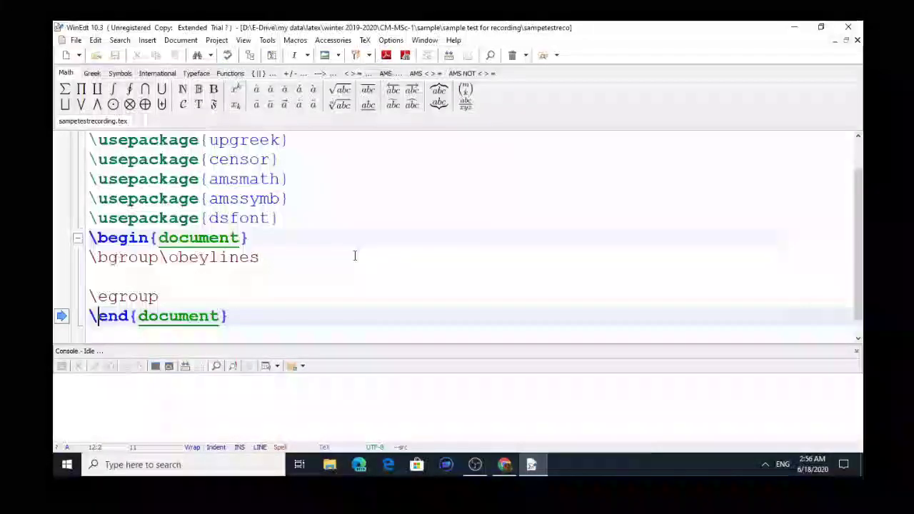
pyautogui.press('Up')
pyautogui.press('Up')
pyautogui.press('Up')
pyautogui.press('Right')
pyautogui.press('Right')
pyautogui.press('Right')
pyautogui.press('Right')
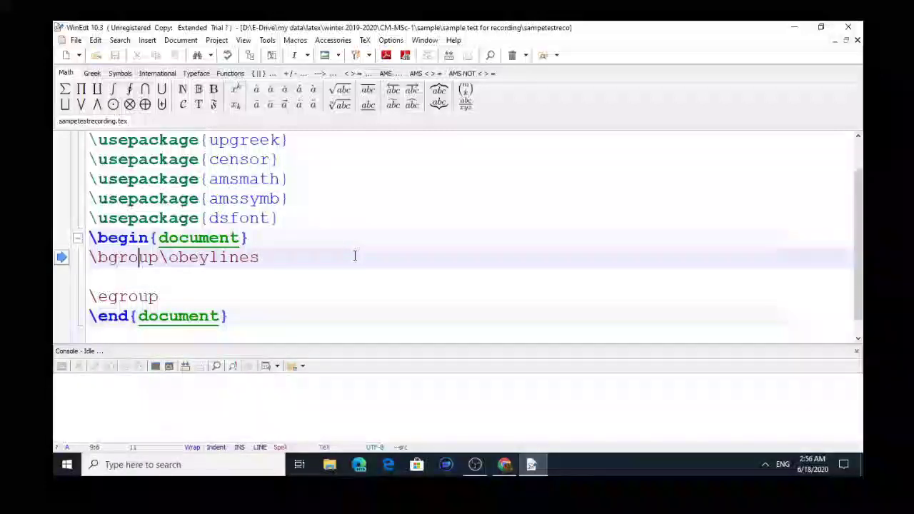
# - Add a blank line directly below \bgroup\obeylines and dismiss the registration reminder
pyautogui.press('End')
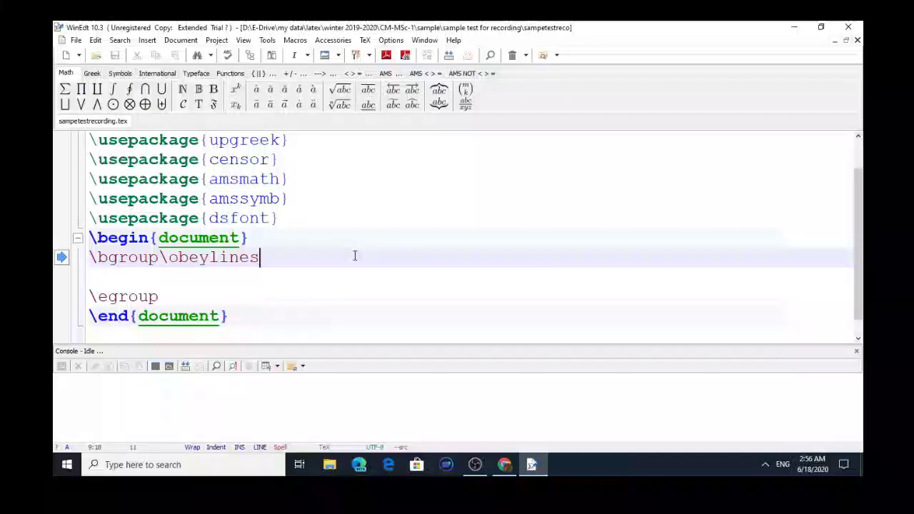
pyautogui.press('Return')
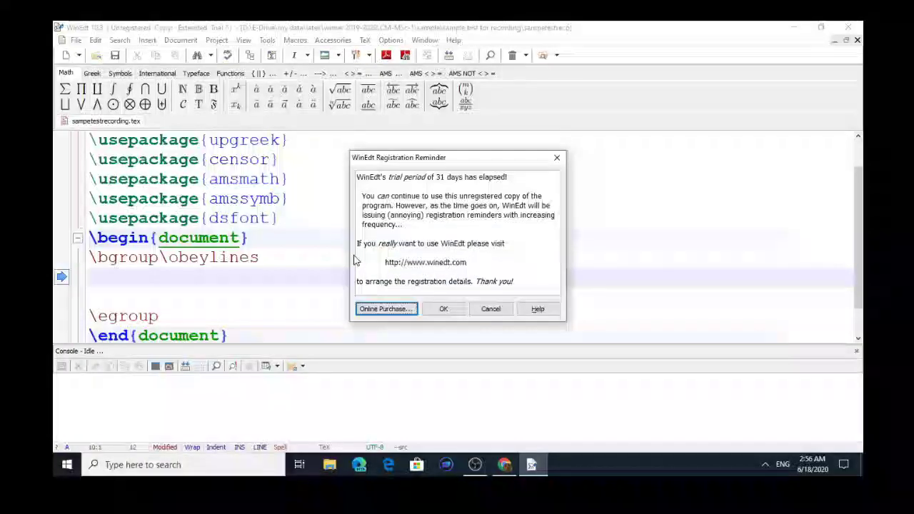
pyautogui.click(443, 308)
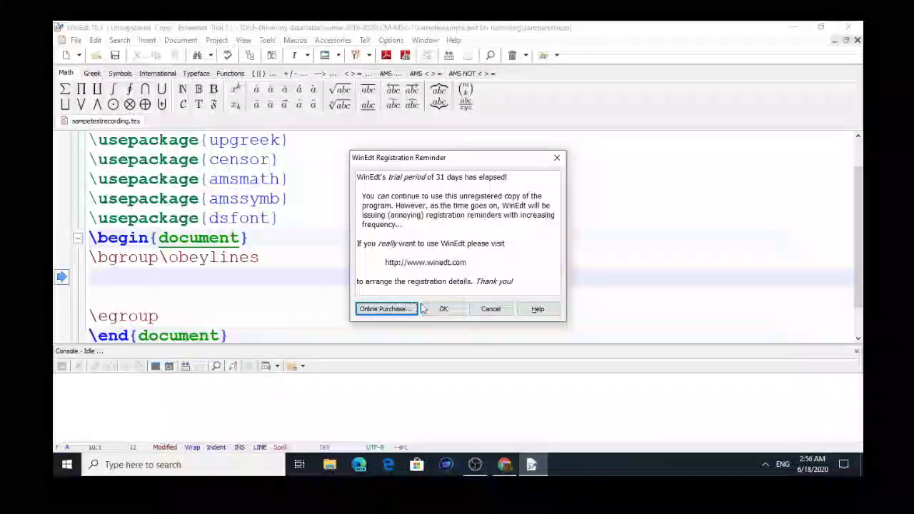
pyautogui.click(490, 308)
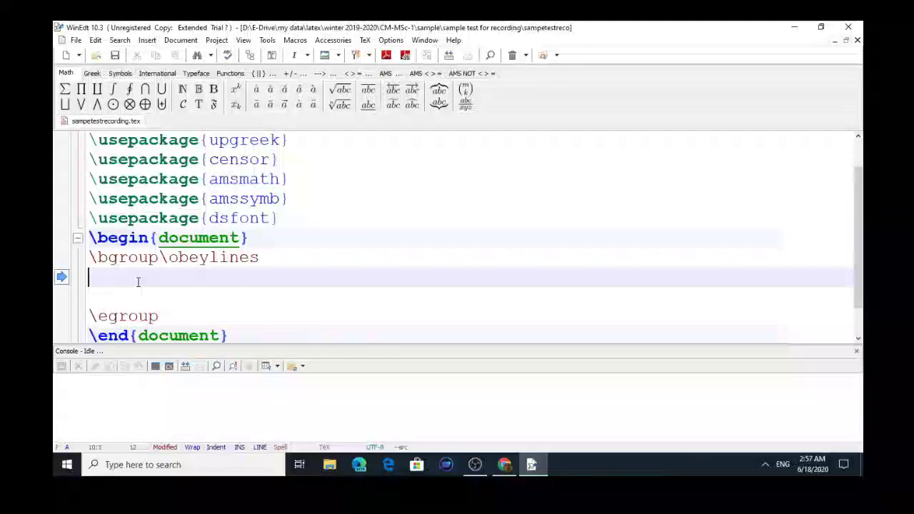
pyautogui.write('he r')
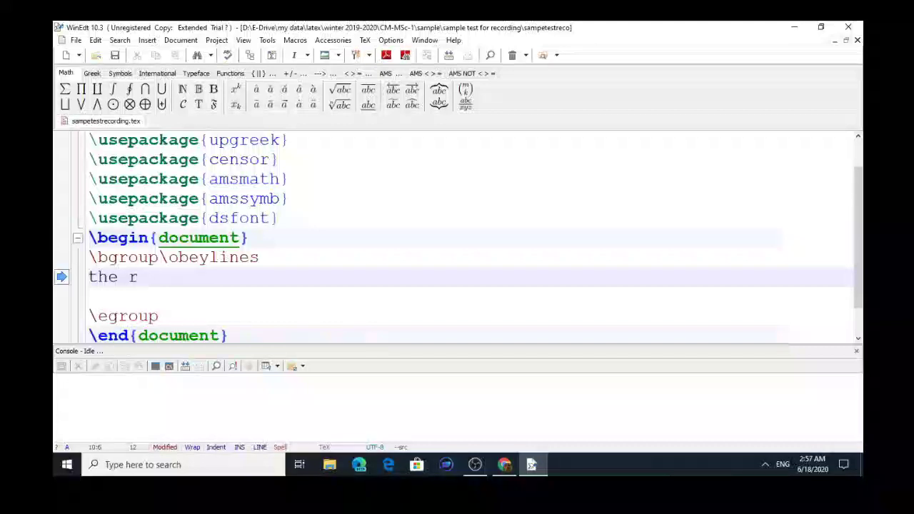
pyautogui.press('BackSpace')
pyautogui.write('express')
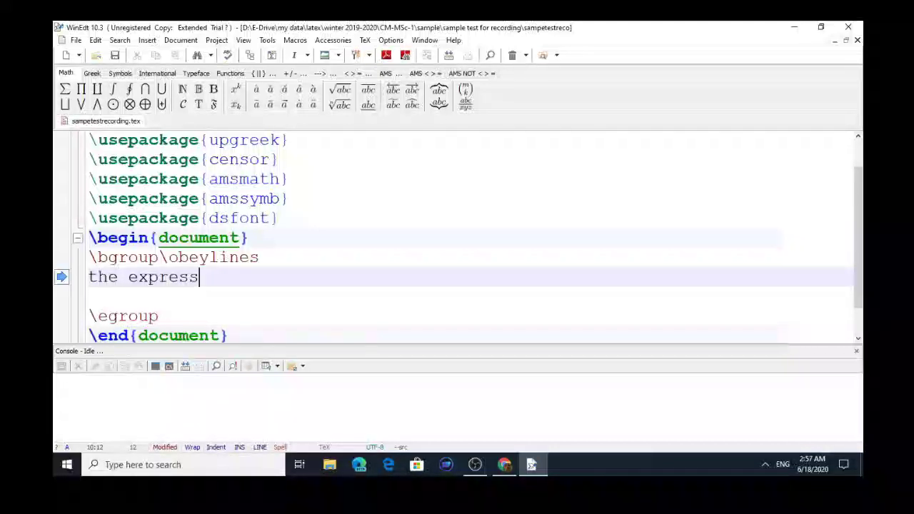
pyautogui.press('BackSpace')
pyautogui.press('BackSpace')
pyautogui.press('BackSpace')
pyautogui.press('BackSpace')
pyautogui.press('BackSpace')
pyautogui.press('BackSpace')
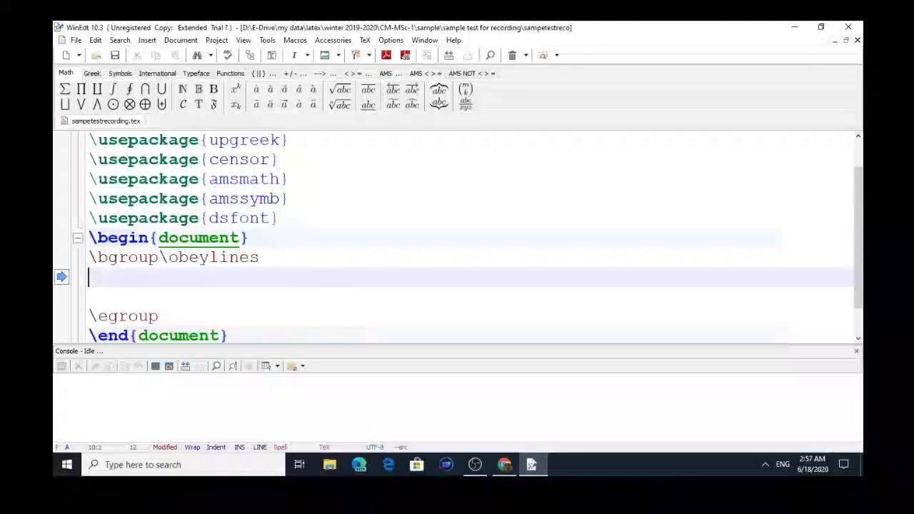
pyautogui.press('BackSpace')
pyautogui.press('Return')
pyautogui.write('Th')
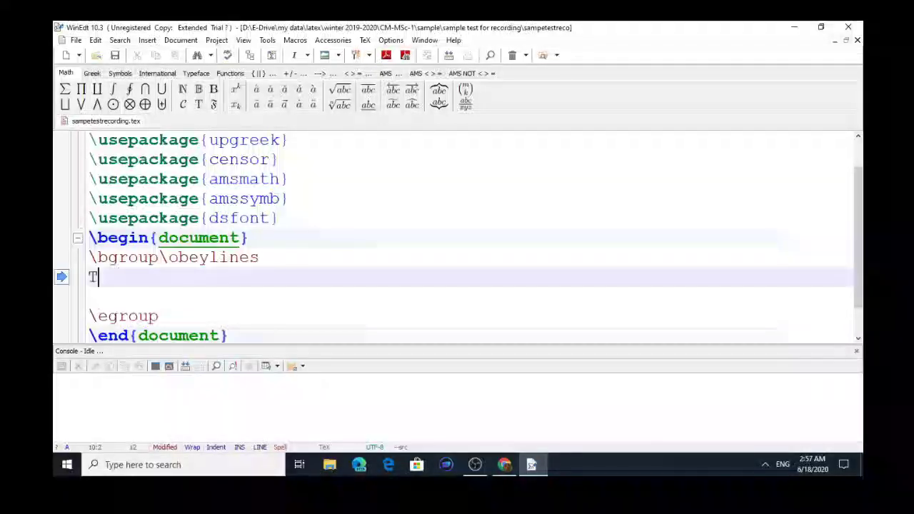
pyautogui.press('BackSpace')
pyautogui.press('BackSpace')
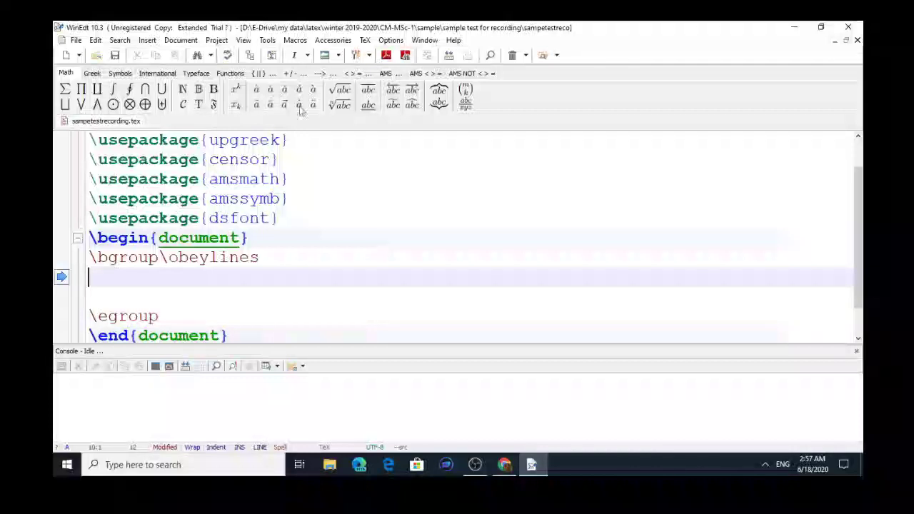
pyautogui.click(364, 40)
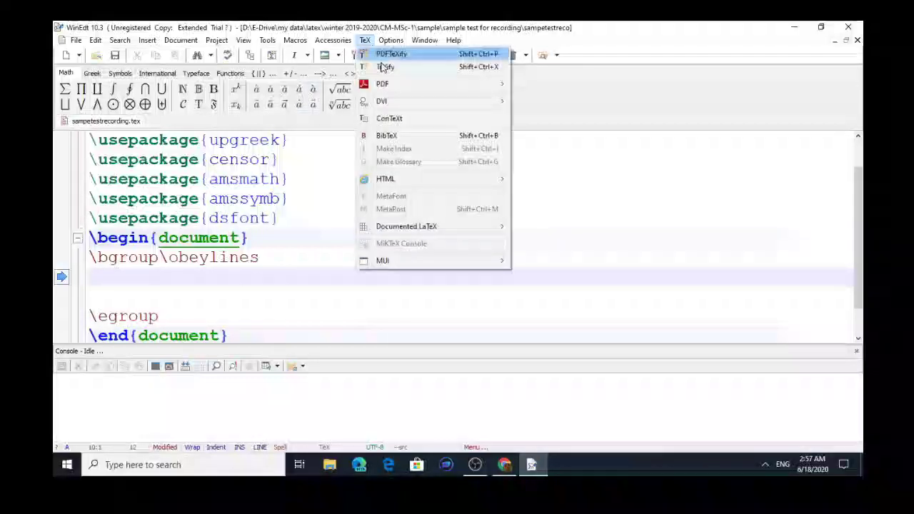
pyautogui.moveTo(397, 101)
pyautogui.moveTo(391, 40)
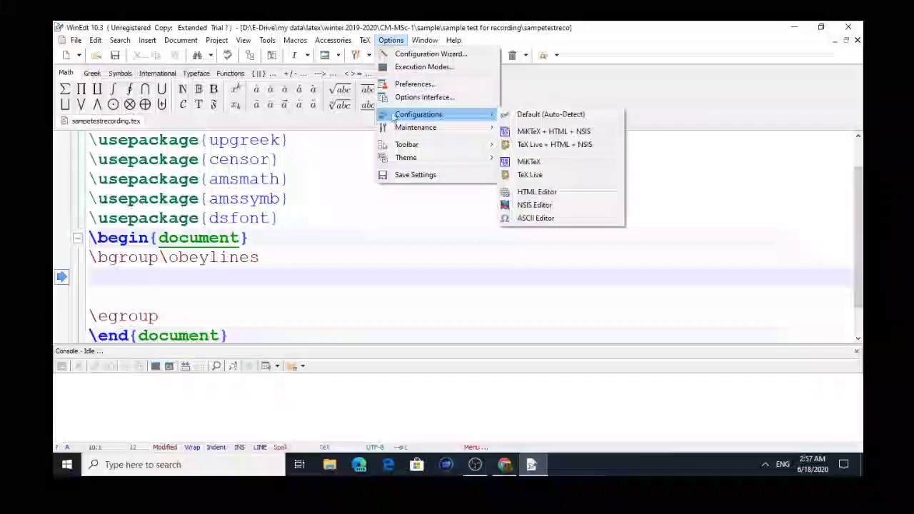
pyautogui.click(257, 218)
# - Review the preamble's package lines and the opening and closing lines of the document body
pyautogui.press('Up')
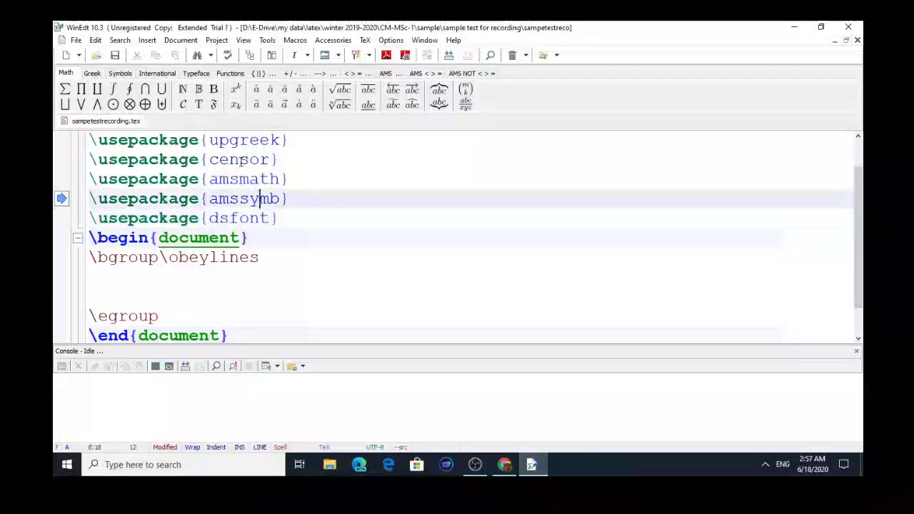
pyautogui.press('Up')
pyautogui.press('Up')
pyautogui.press('Up')
pyautogui.press('Up')
pyautogui.press('Up')
pyautogui.press('Down')
pyautogui.press('Down')
pyautogui.press('Down')
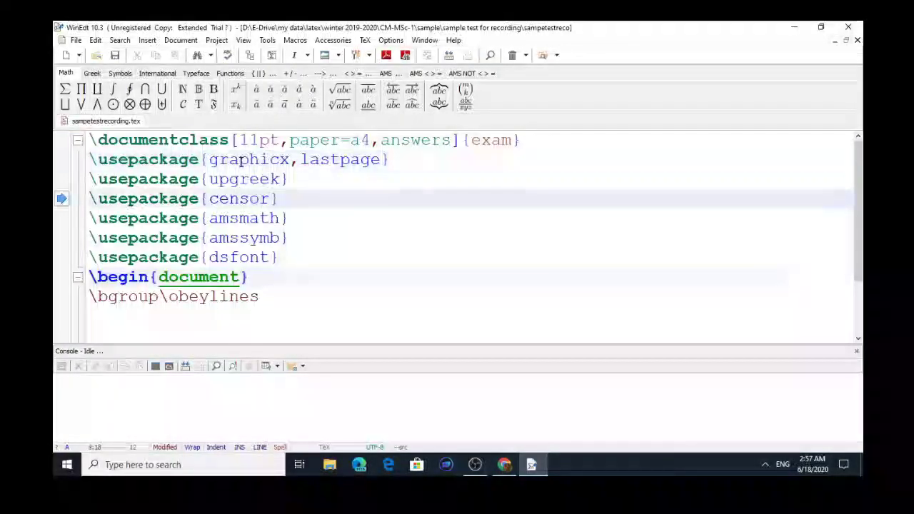
pyautogui.press('Down')
pyautogui.press('Down')
pyautogui.press('Down')
pyautogui.press('Down')
pyautogui.press('Down')
pyautogui.press('Down')
pyautogui.press('Down')
pyautogui.press('Down')
pyautogui.press('Up')
pyautogui.press('Up')
pyautogui.press('Up')
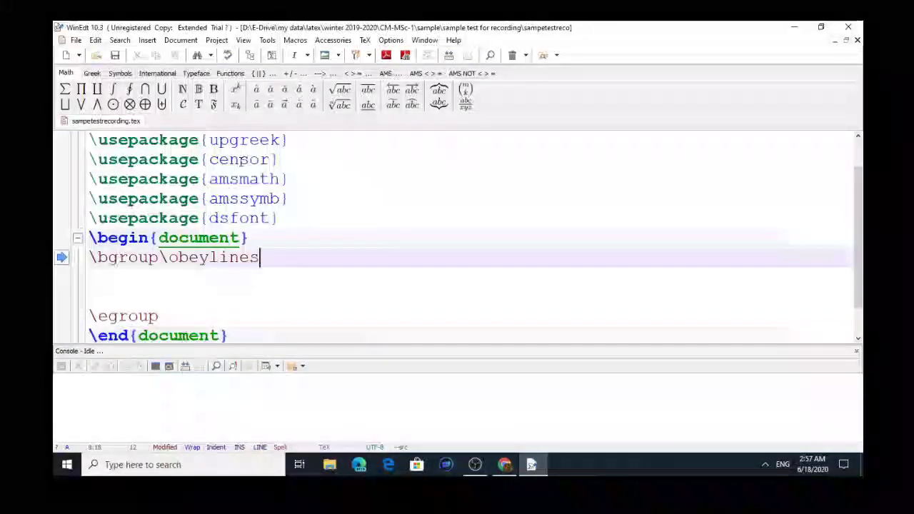
pyautogui.press('Up')
pyautogui.press('Up')
pyautogui.press('Up')
pyautogui.press('Up')
pyautogui.press('Up')
pyautogui.press('Up')
pyautogui.press('Up')
pyautogui.press('Up')
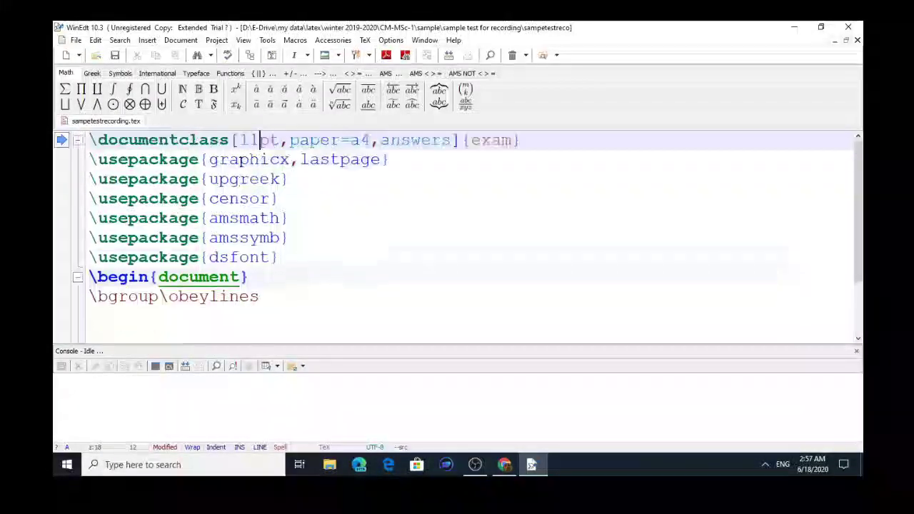
# - Go through the options of the \documentclass line, from the 11pt font size to answers
pyautogui.press('Right')
pyautogui.press('Right')
pyautogui.press('Right')
pyautogui.press('Right')
pyautogui.press('Right')
pyautogui.press('Right')
pyautogui.press('Right')
pyautogui.press('Right')
pyautogui.press('Right')
pyautogui.press('Right')
pyautogui.press('Right')
pyautogui.press('Right')
pyautogui.press('Right')
pyautogui.press('Right')
pyautogui.press('Right')
pyautogui.press('Right')
pyautogui.press('Right')
pyautogui.press('Right')
pyautogui.press('Right')
pyautogui.press('Right')
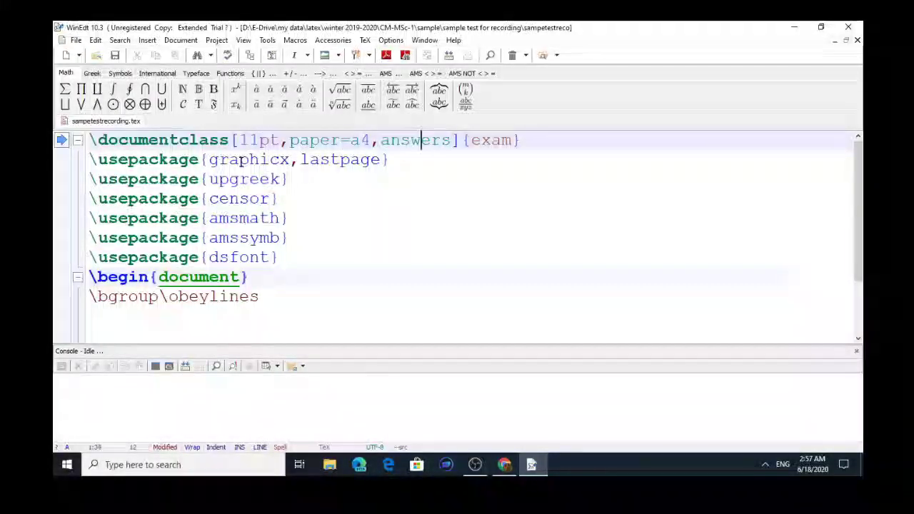
pyautogui.press('Right')
# - Set the editor's Courier New display font to size 10 in the preferences
pyautogui.click(390, 40)
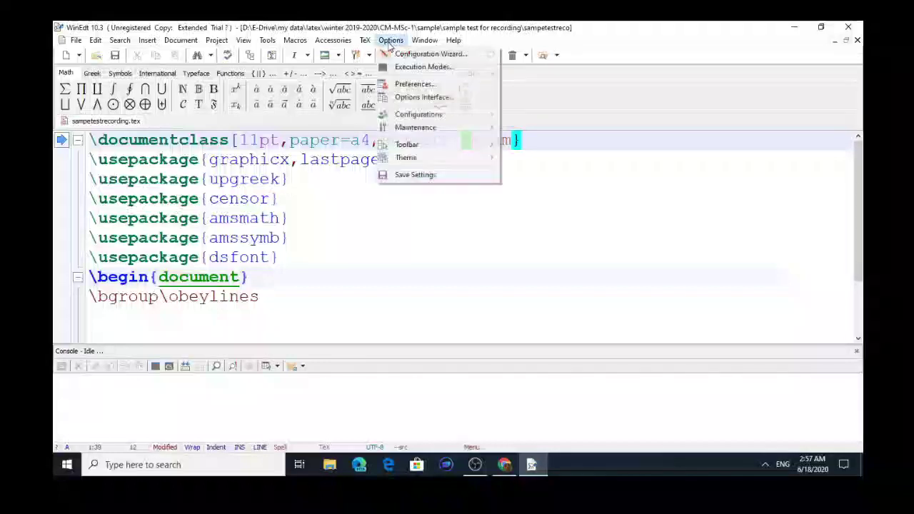
pyautogui.click(404, 85)
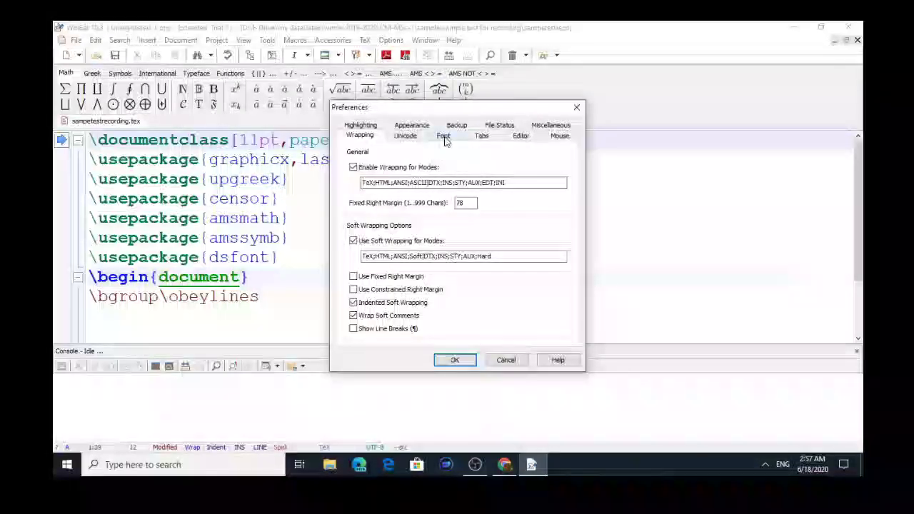
pyautogui.click(444, 136)
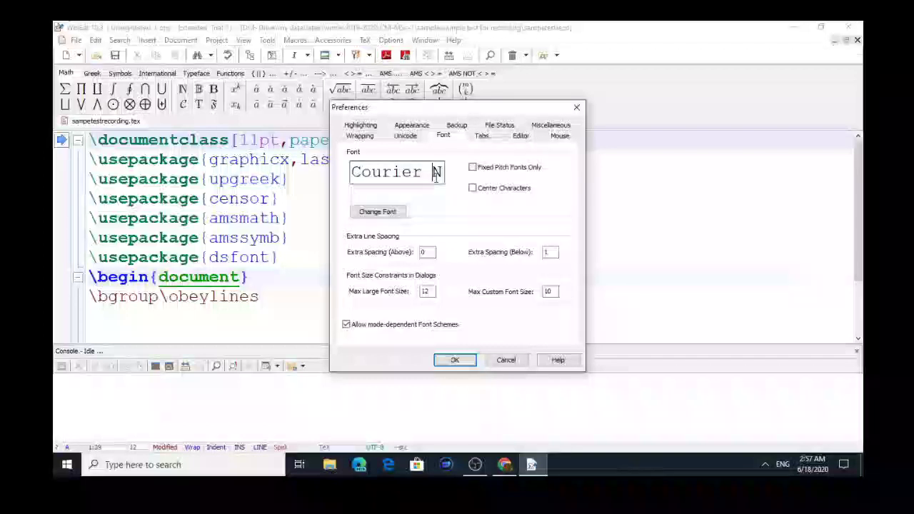
pyautogui.click(382, 212)
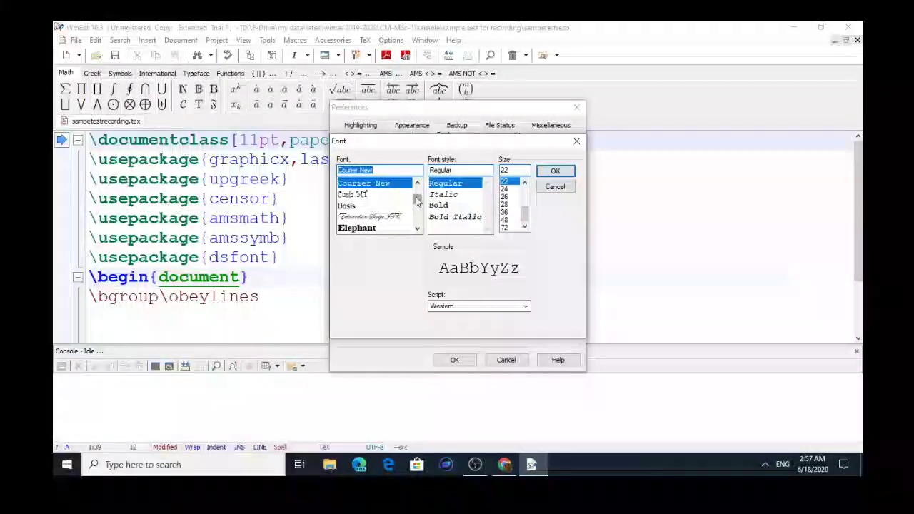
pyautogui.moveTo(418, 200); pyautogui.dragTo(375, 172)
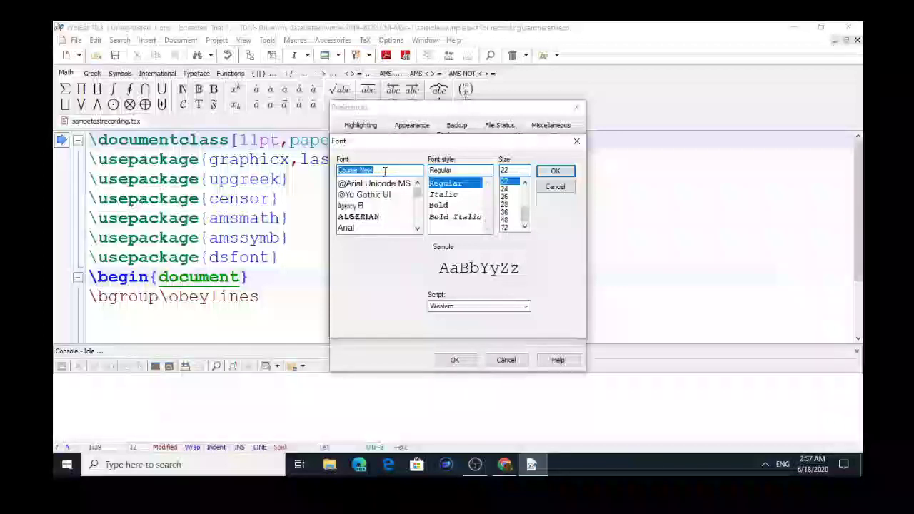
pyautogui.moveTo(526, 213); pyautogui.dragTo(525, 193)
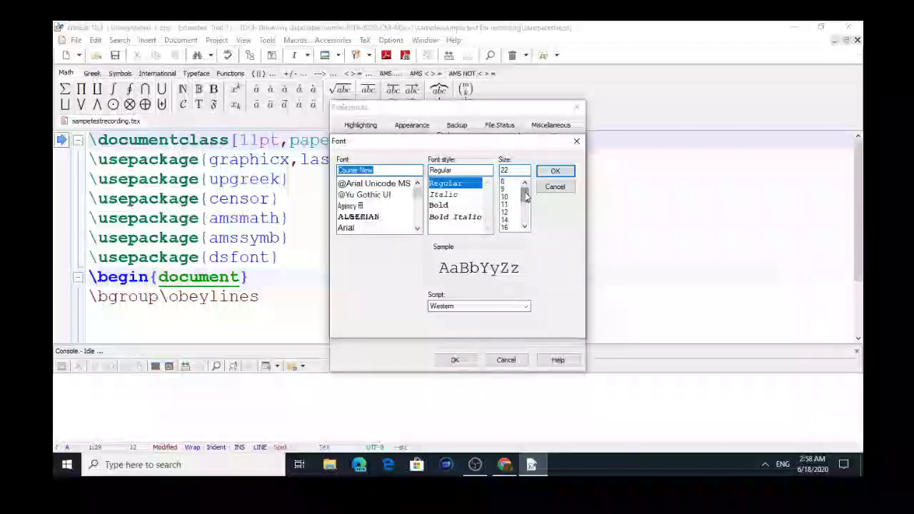
pyautogui.click(508, 197)
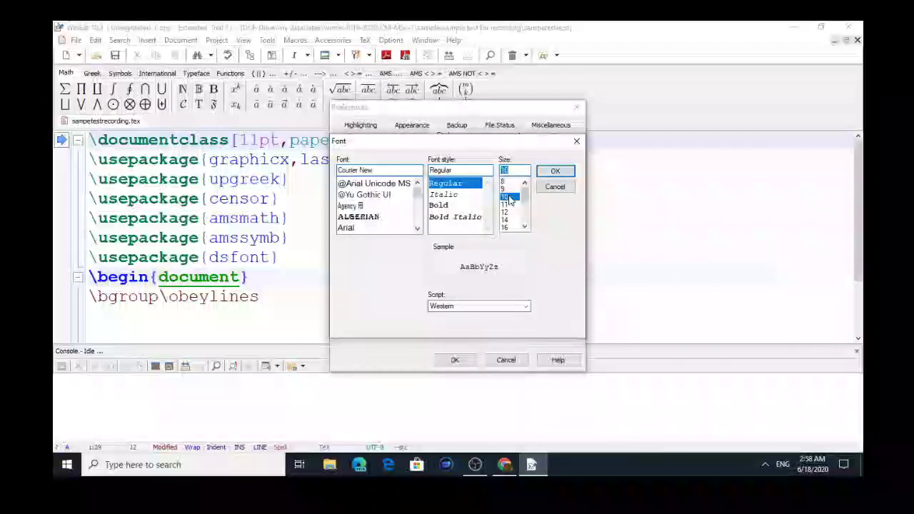
pyautogui.click(555, 172)
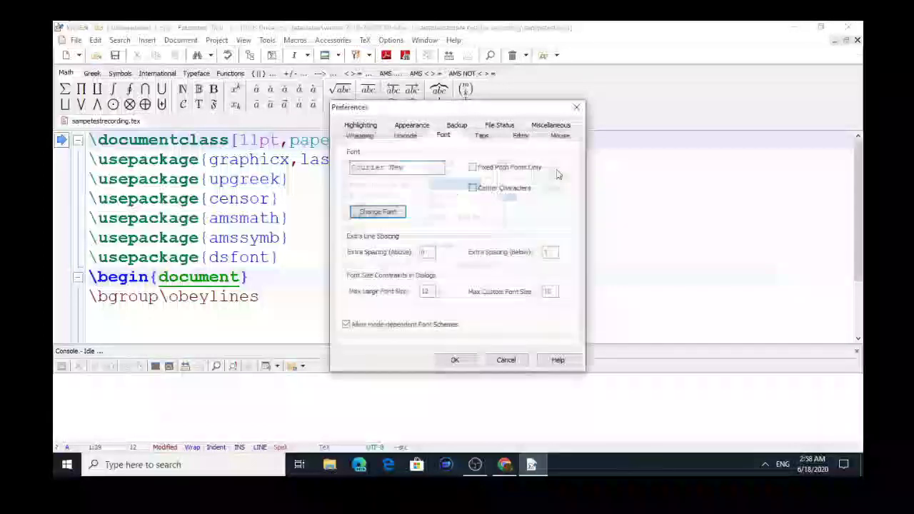
pyautogui.click(460, 360)
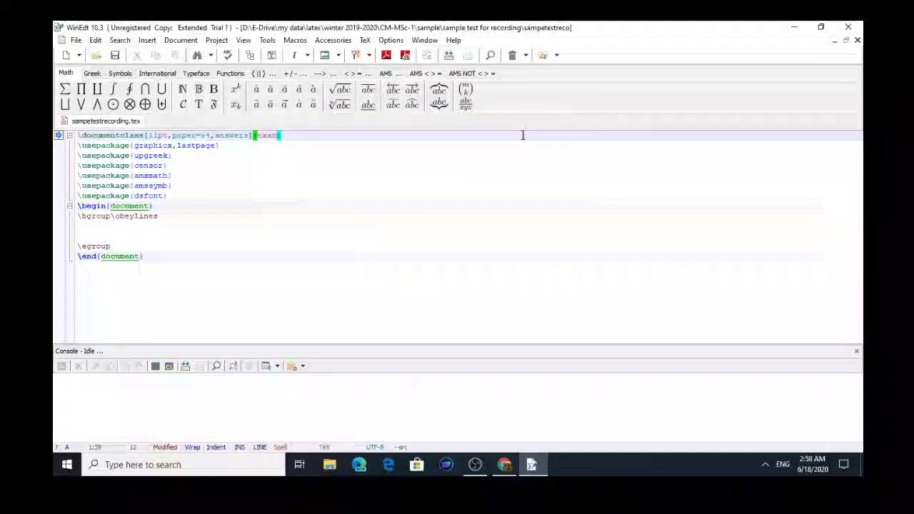
# - Set the editor's Courier New display font to size 22 in the preferences
pyautogui.click(367, 41)
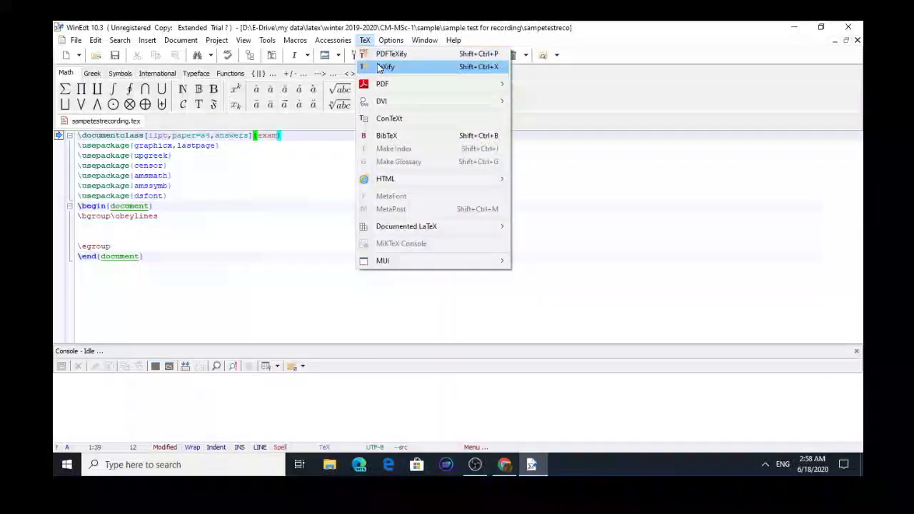
pyautogui.moveTo(390, 42)
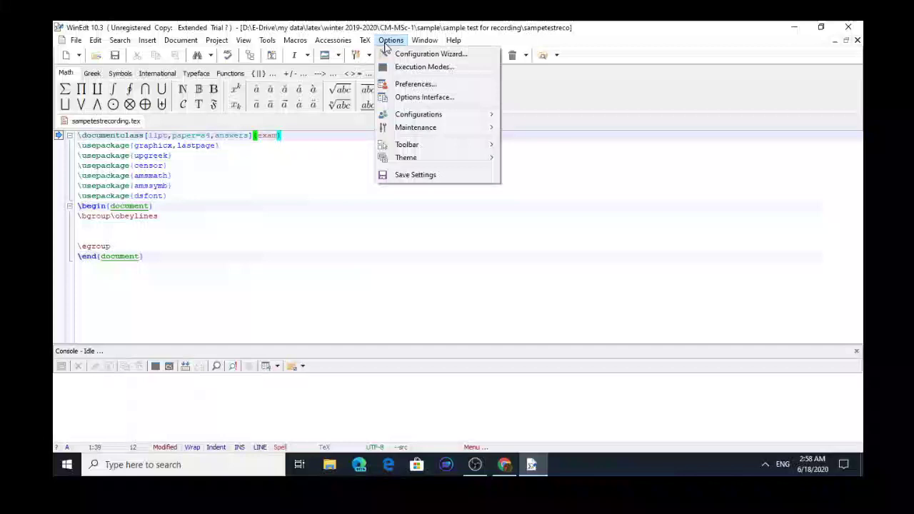
pyautogui.click(414, 85)
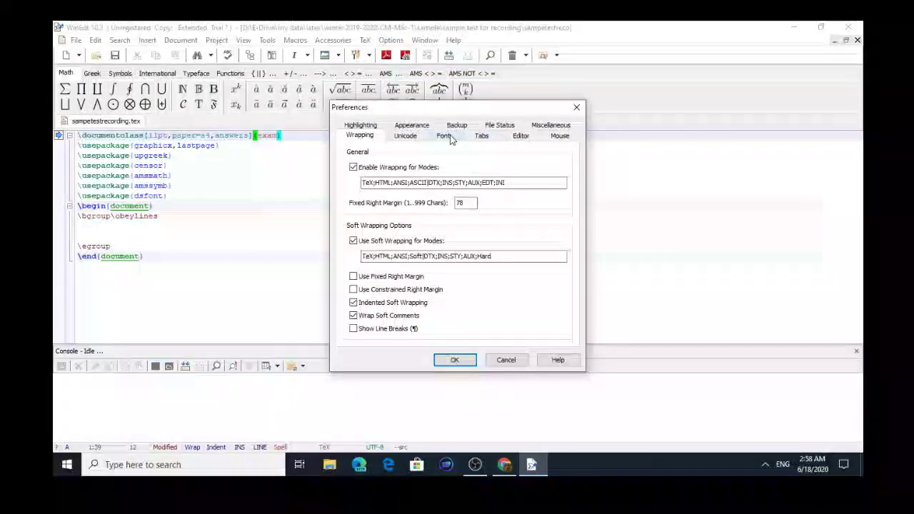
pyautogui.click(443, 136)
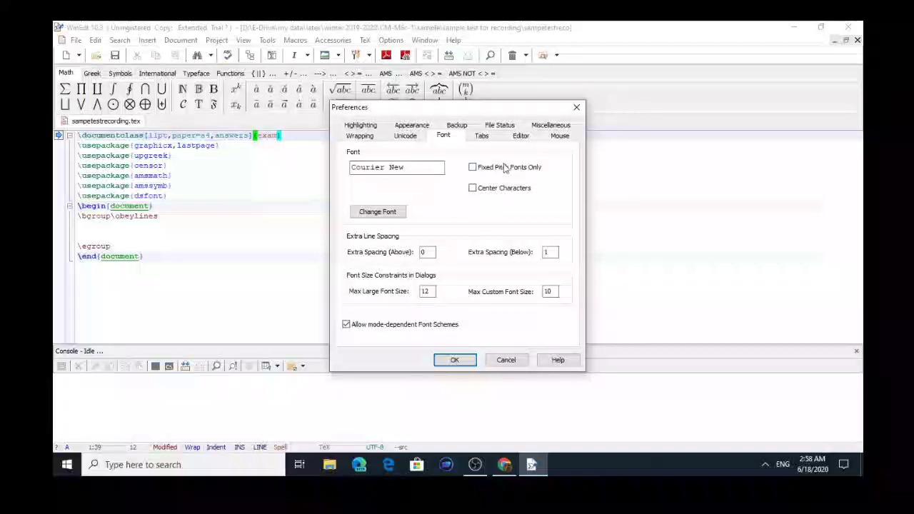
pyautogui.click(386, 213)
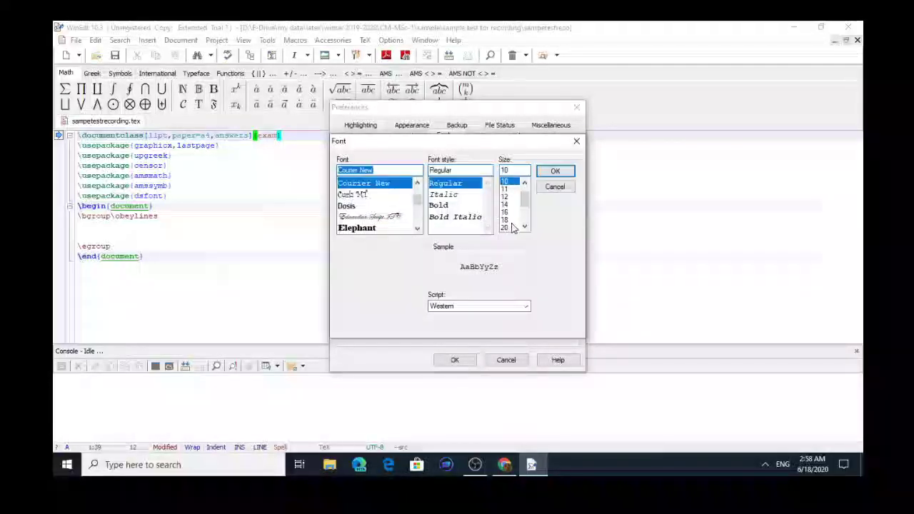
pyautogui.click(525, 227)
pyautogui.click(523, 228)
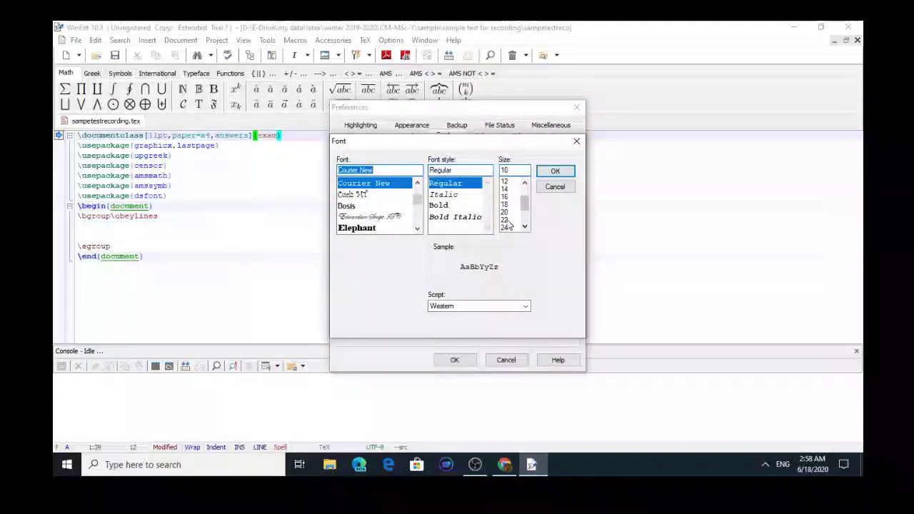
pyautogui.click(506, 222)
pyautogui.click(556, 173)
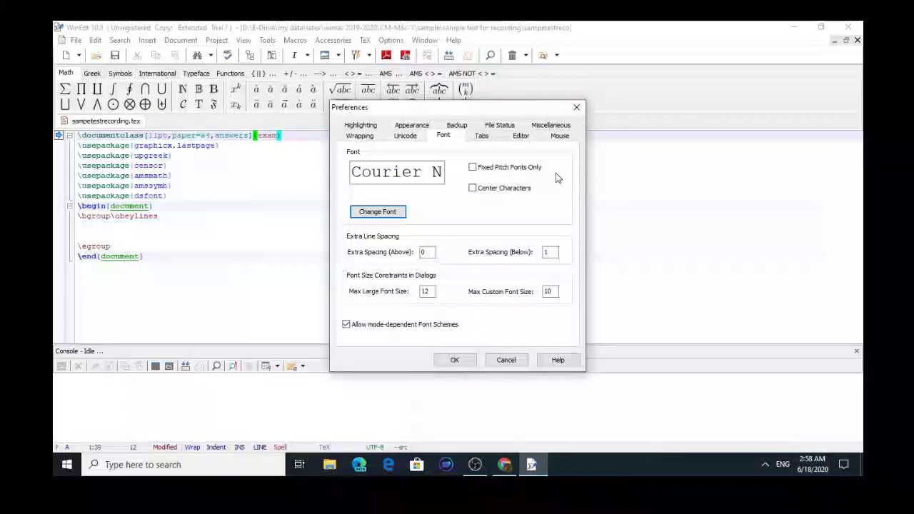
pyautogui.click(455, 360)
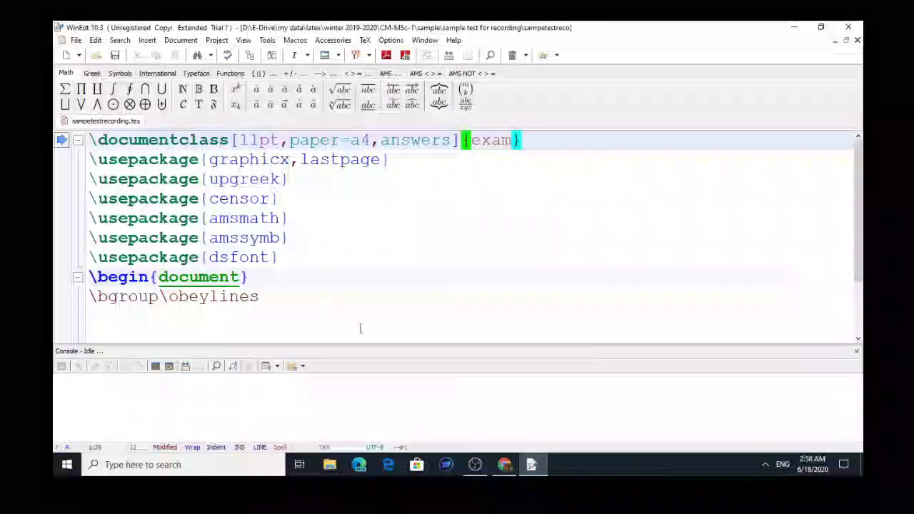
# - Look through the document body between \begin{document} and \end{document} in the enlarged font
pyautogui.click(351, 321)
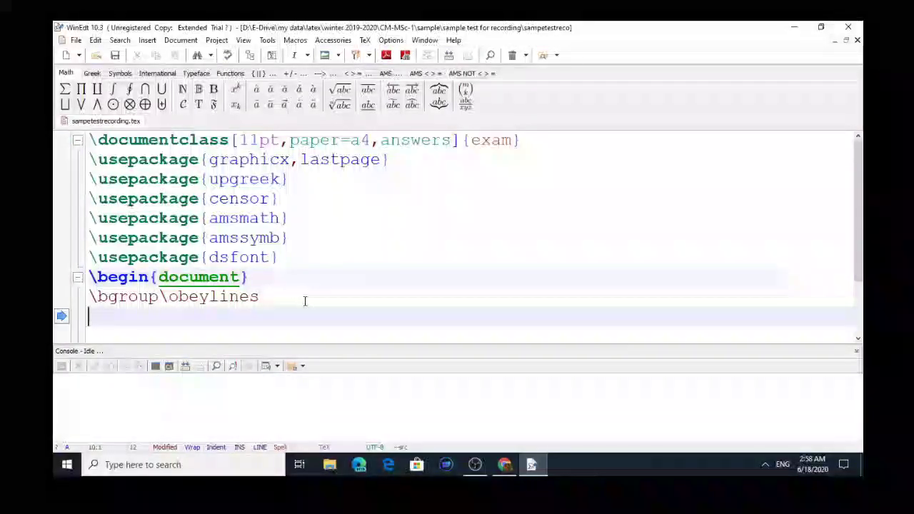
pyautogui.press('Down')
pyautogui.press('Down')
pyautogui.press('Up')
pyautogui.press('Up')
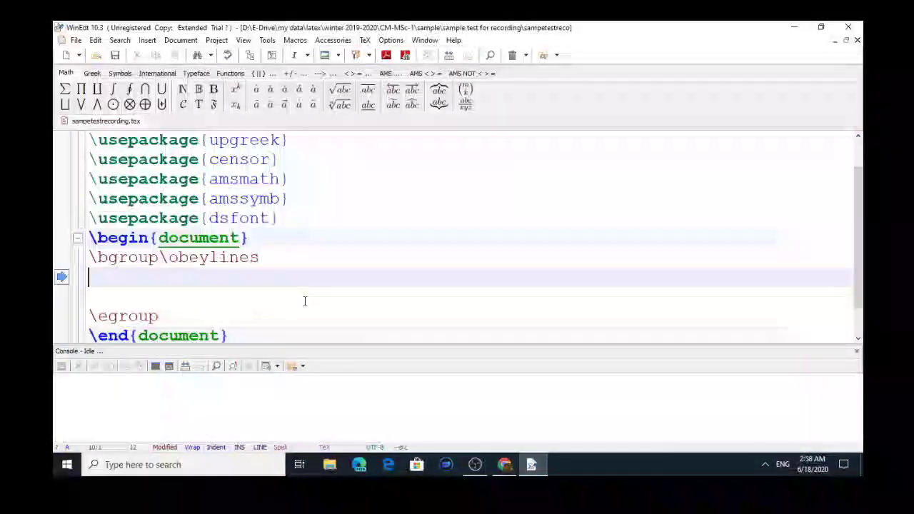
pyautogui.press('Up')
pyautogui.press('Up')
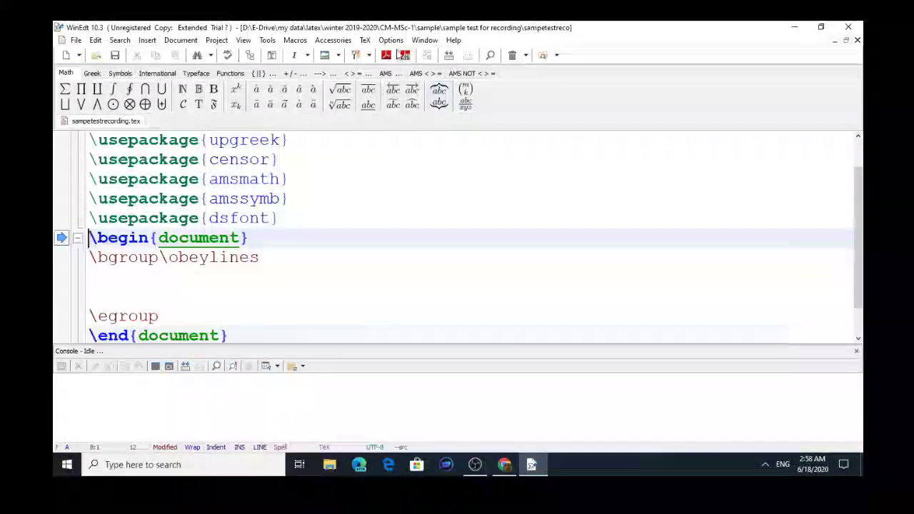
pyautogui.click(391, 40)
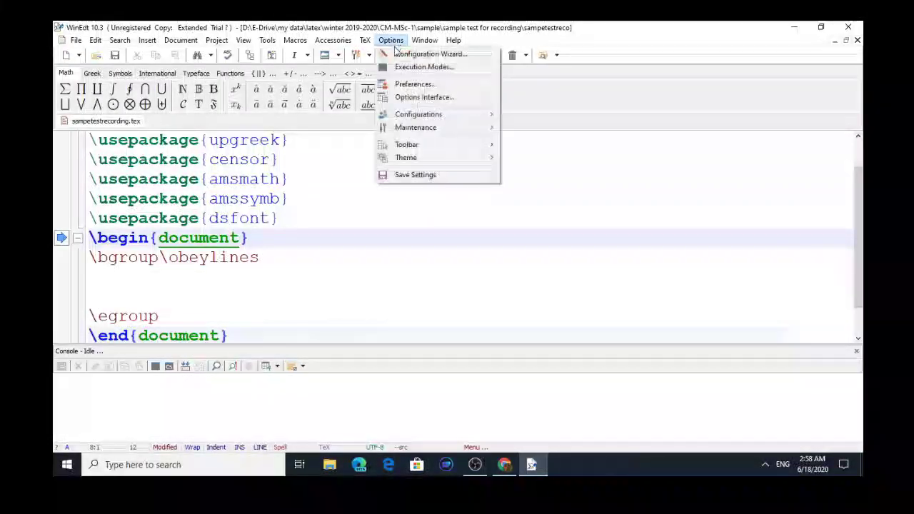
pyautogui.click(413, 85)
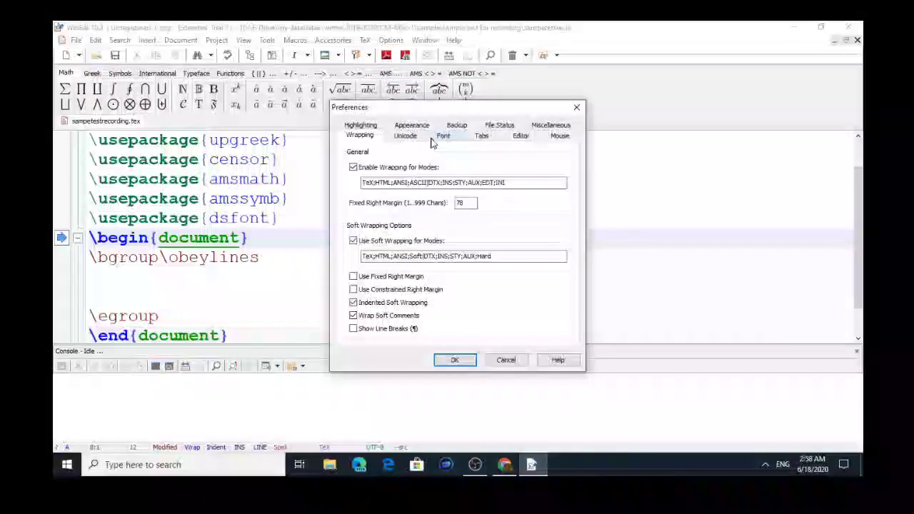
pyautogui.click(577, 108)
# - Check the PDF viewer executable in the execution modes, highlight the SumatraPDF file name in its path, and close the settings
pyautogui.click(391, 40)
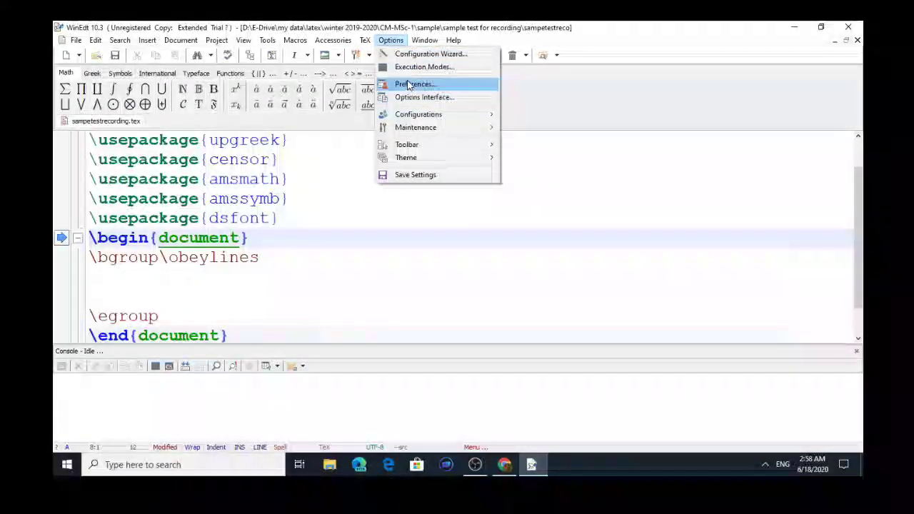
pyautogui.click(406, 67)
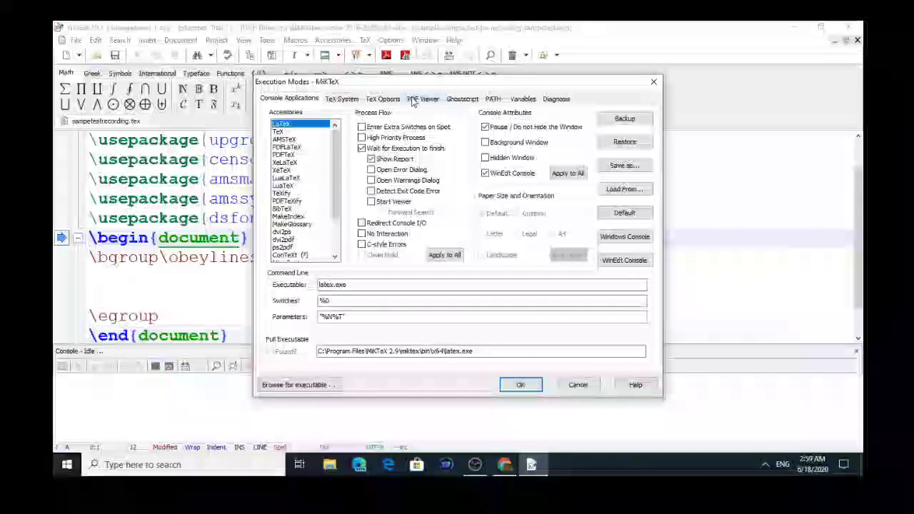
pyautogui.click(422, 99)
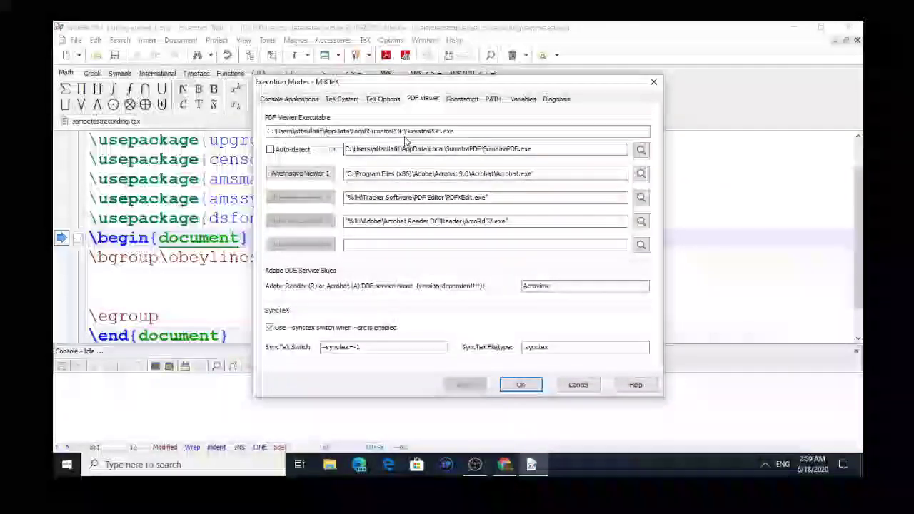
pyautogui.moveTo(457, 135); pyautogui.dragTo(410, 136)
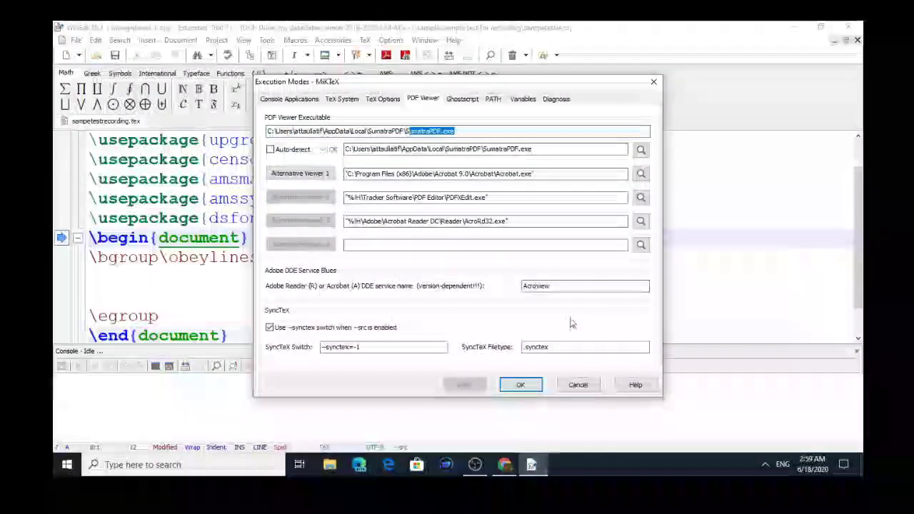
pyautogui.click(654, 81)
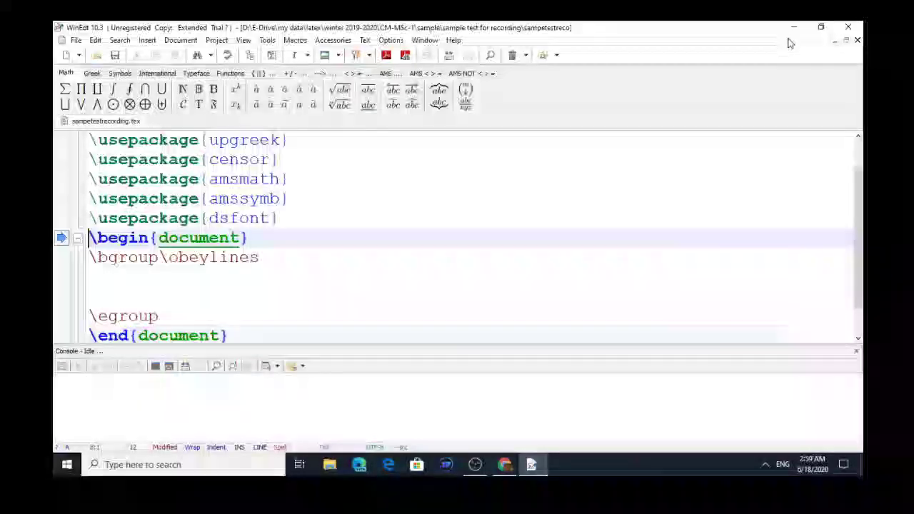
# - Search Windows for SumatraPDF, go to its shortcut's file location, and open the shortcut's properties
pyautogui.click(794, 29)
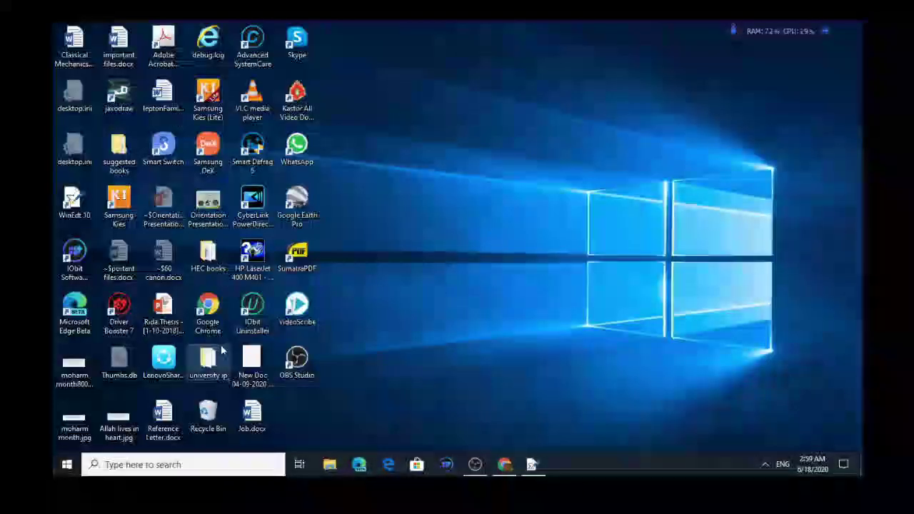
pyautogui.click(205, 465)
pyautogui.write('sum')
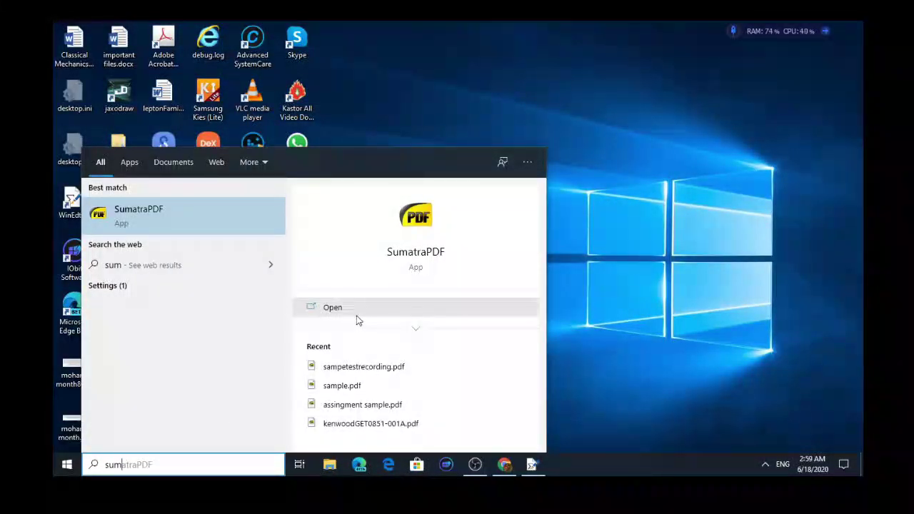
pyautogui.rightClick(209, 223)
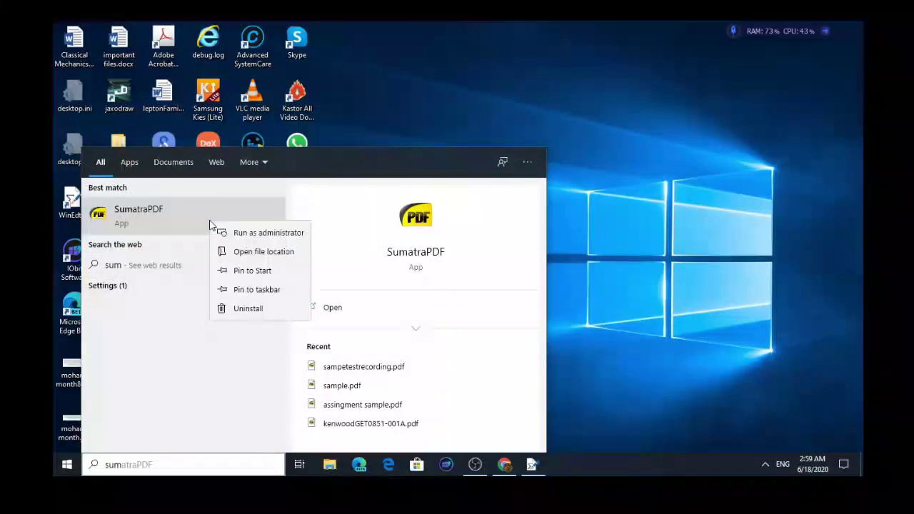
pyautogui.click(258, 259)
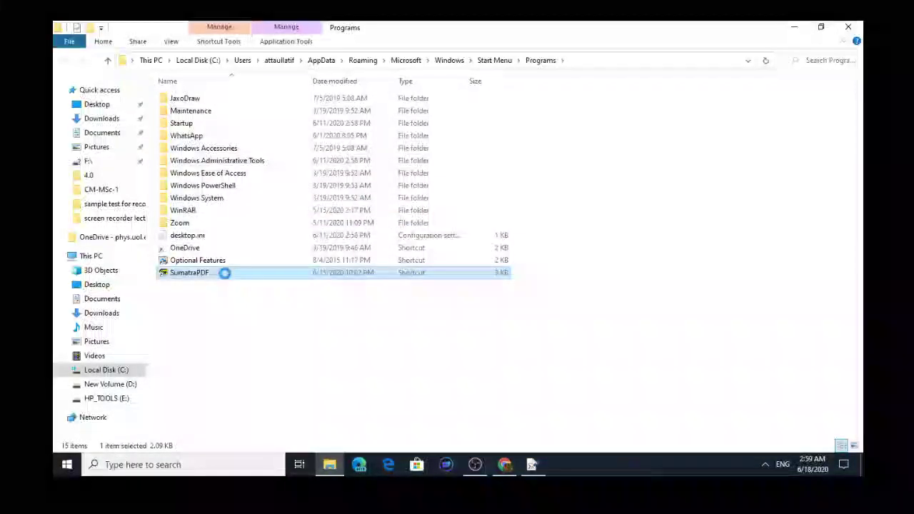
pyautogui.rightClick(225, 278)
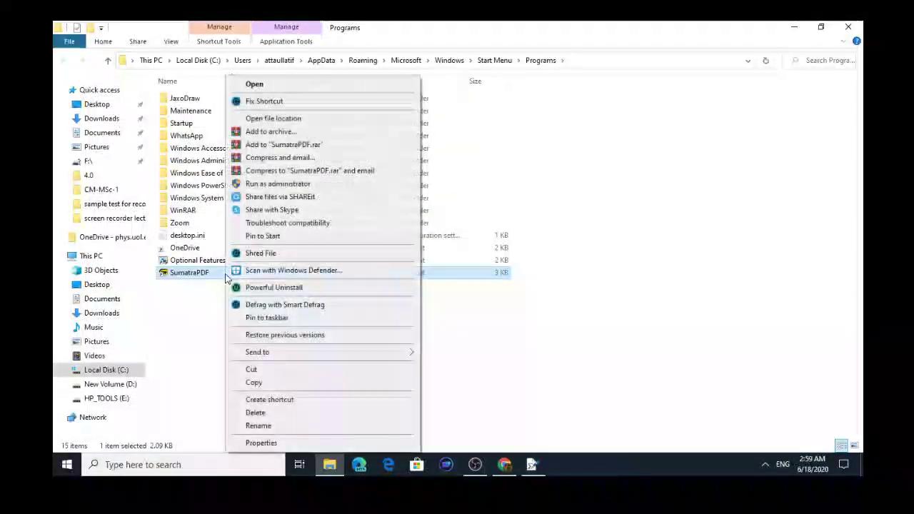
pyautogui.click(262, 443)
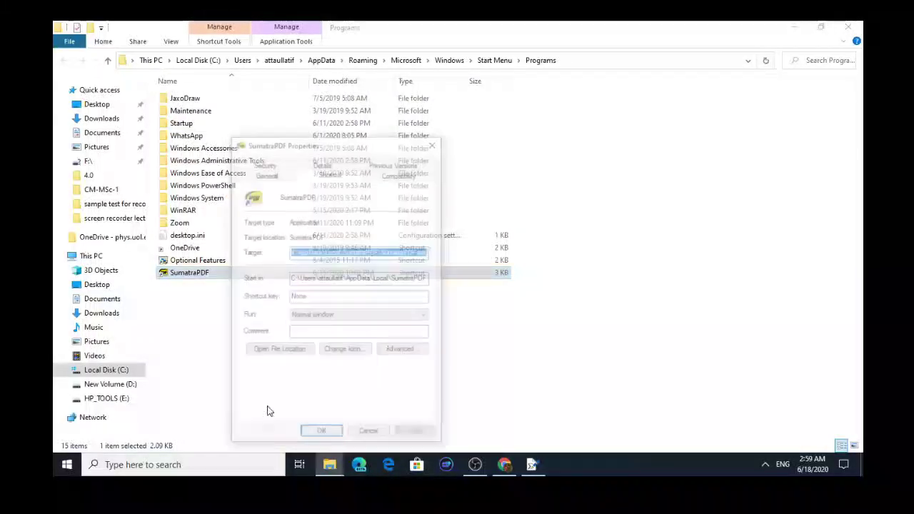
# - Examine the shortcut's target and start-in paths, select the full target path, and put the properties and folder away
pyautogui.press('End')
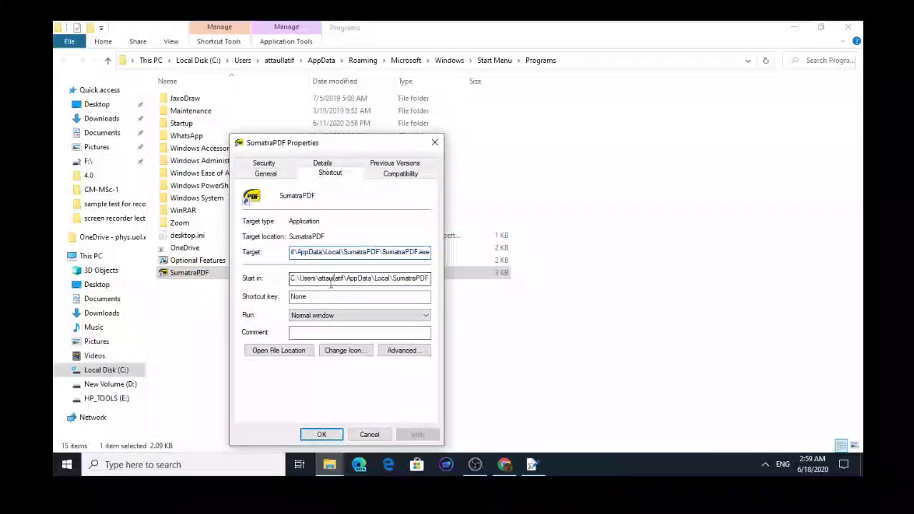
pyautogui.click(333, 279)
pyautogui.moveTo(290, 279); pyautogui.dragTo(461, 280)
pyautogui.click(365, 252)
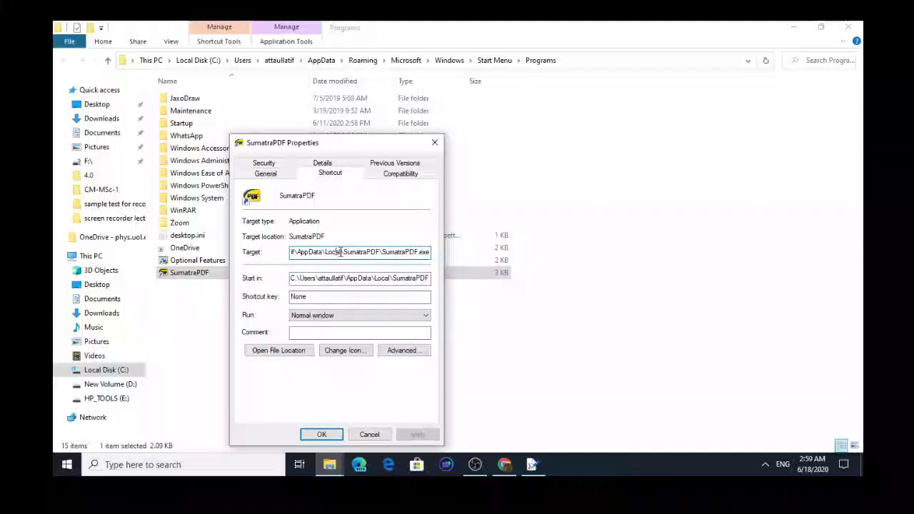
pyautogui.press('Home')
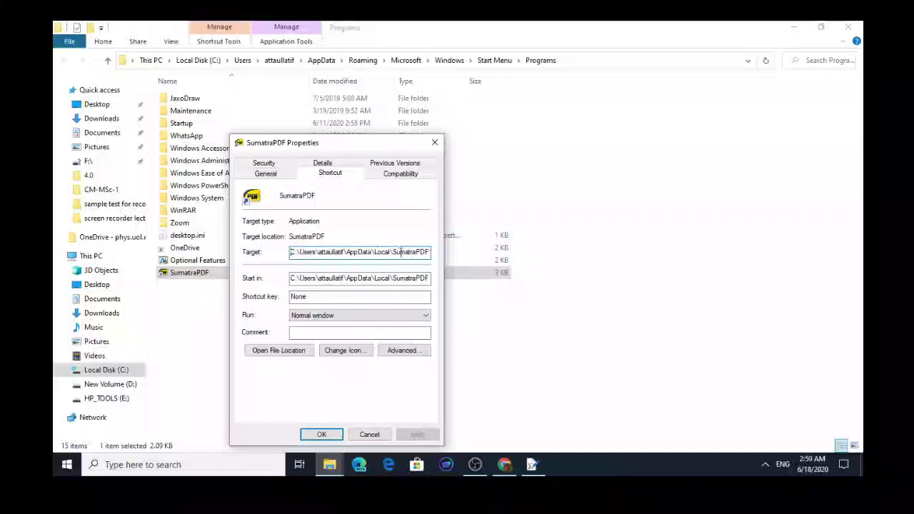
pyautogui.moveTo(292, 251); pyautogui.dragTo(461, 259)
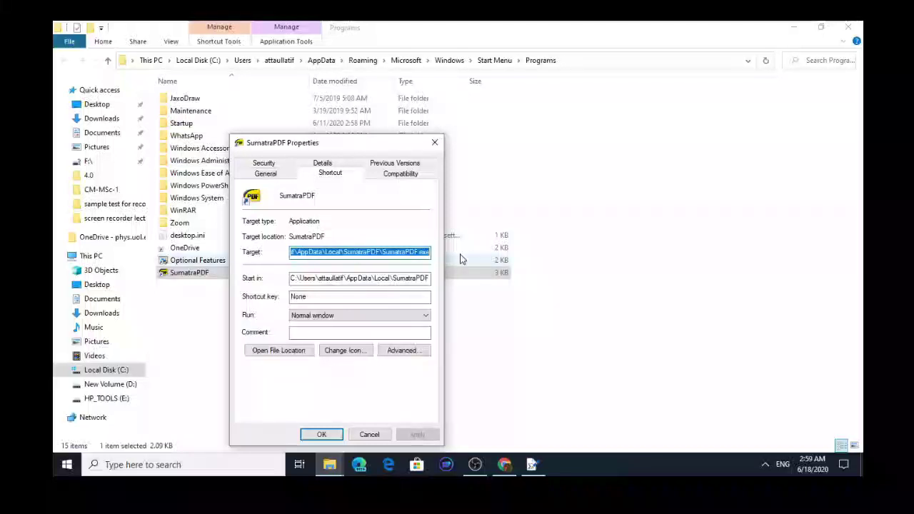
pyautogui.click(434, 145)
pyautogui.click(792, 27)
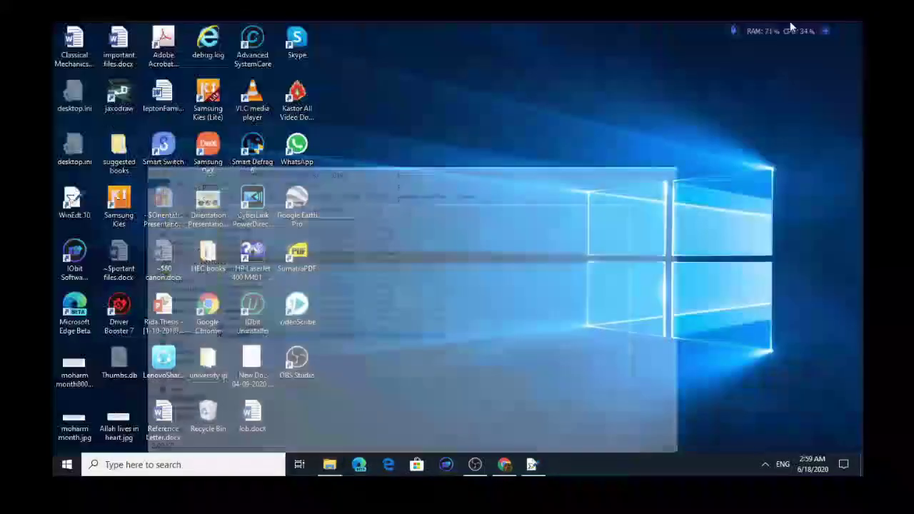
# - Switch back to WinEdt and review the full PDF viewer executable path in the execution modes
pyautogui.click(532, 465)
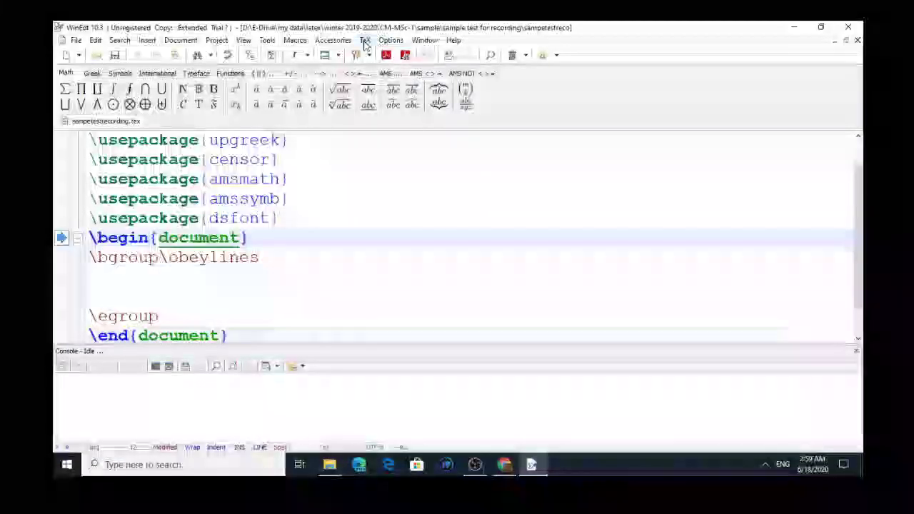
pyautogui.click(365, 42)
pyautogui.moveTo(391, 40)
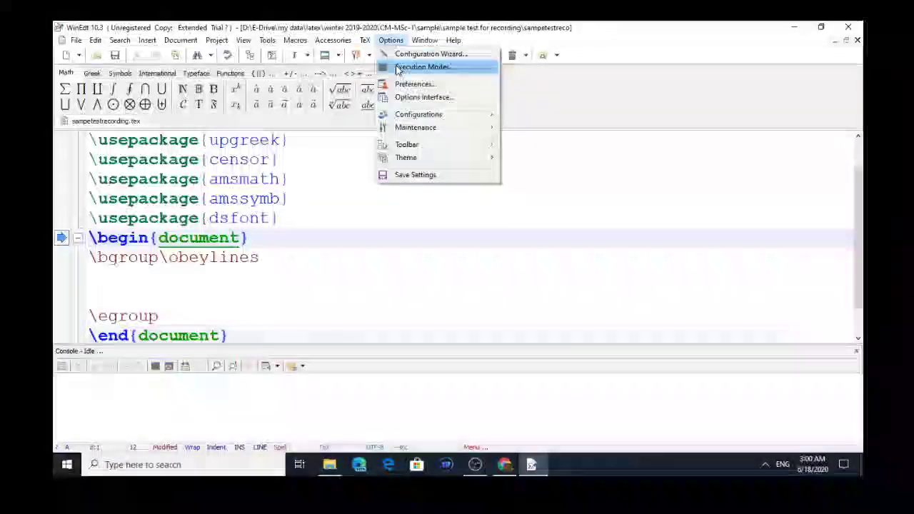
pyautogui.click(400, 67)
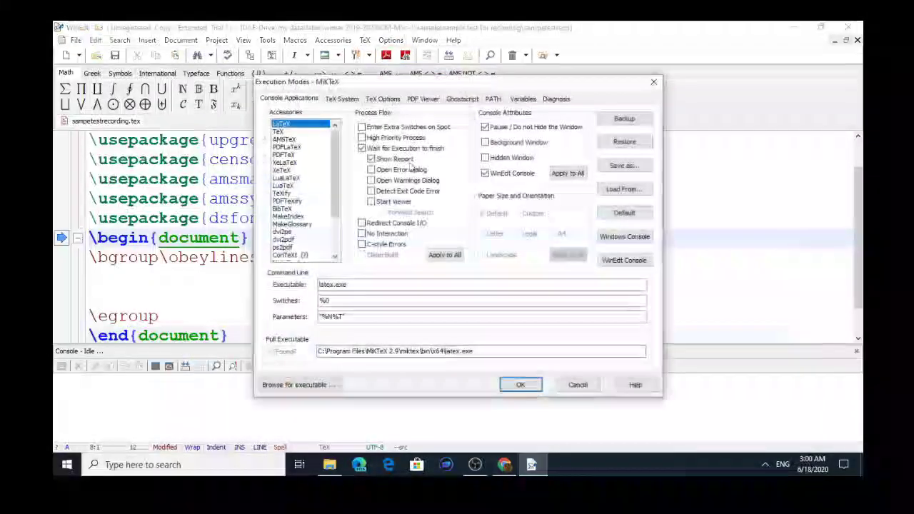
pyautogui.click(419, 101)
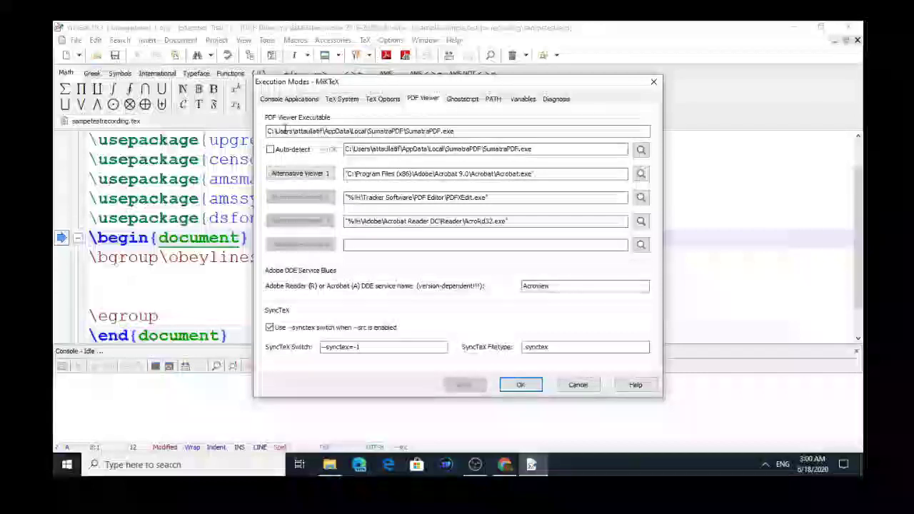
pyautogui.moveTo(268, 131); pyautogui.dragTo(467, 136)
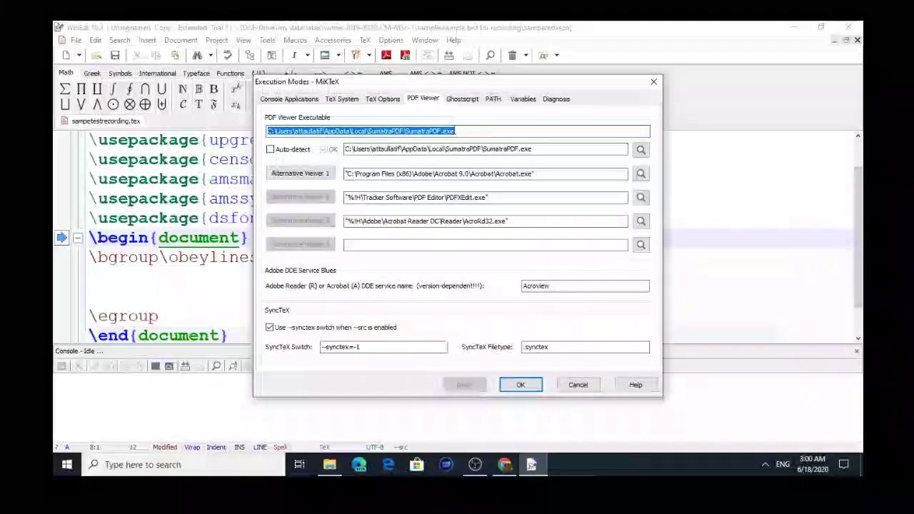
pyautogui.click(465, 390)
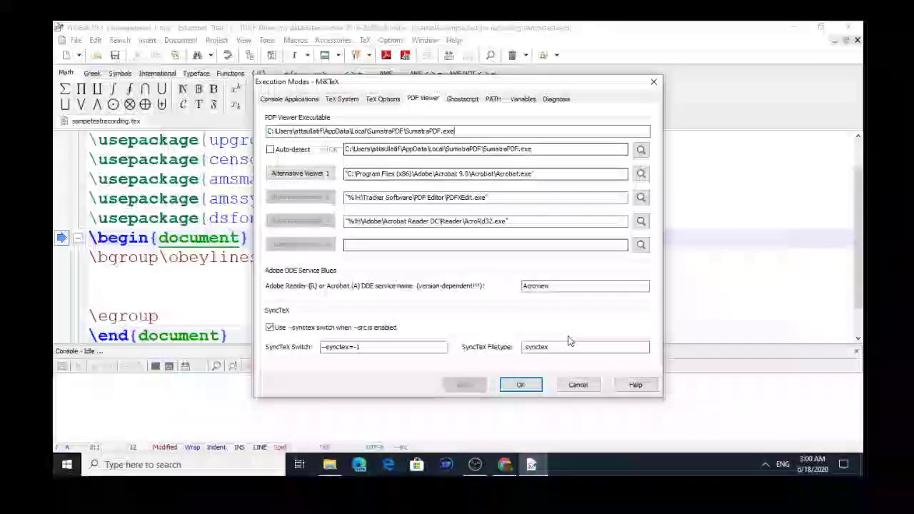
# - Close the execution modes settings without changes and place the cursor at the end of the \bgroup\obeylines line
pyautogui.click(592, 384)
pyautogui.click(275, 254)
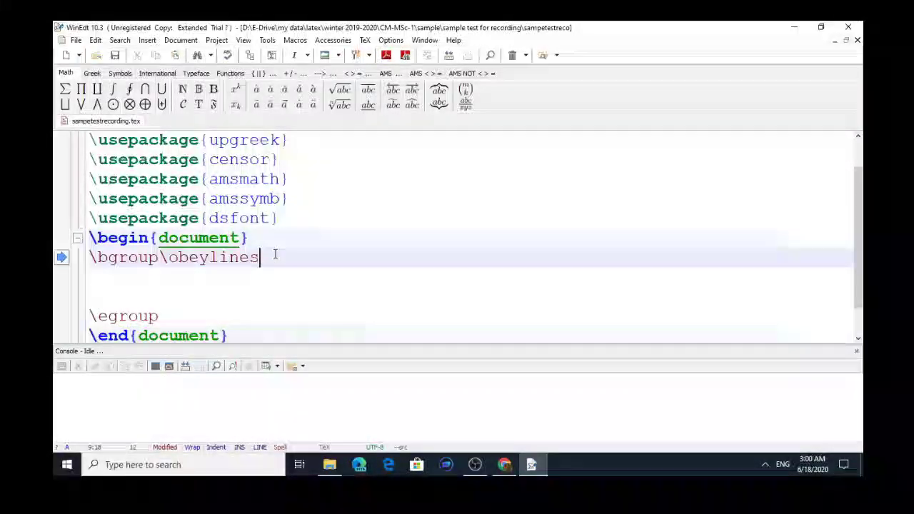
pyautogui.press('Return')
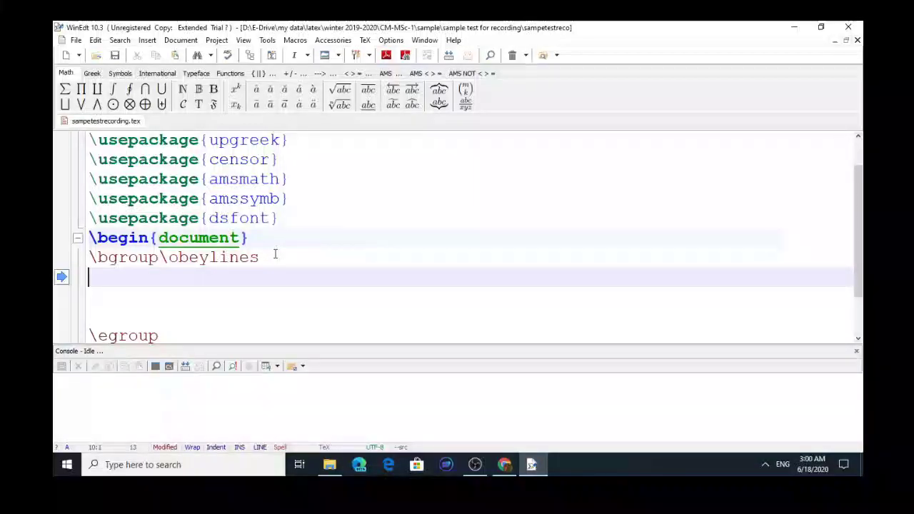
pyautogui.press('Up')
pyautogui.press('Right')
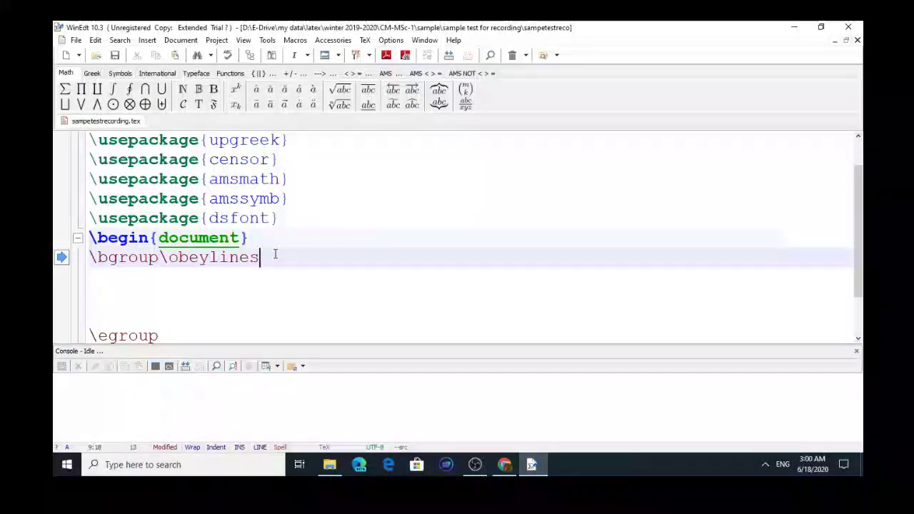
pyautogui.press('Delete')
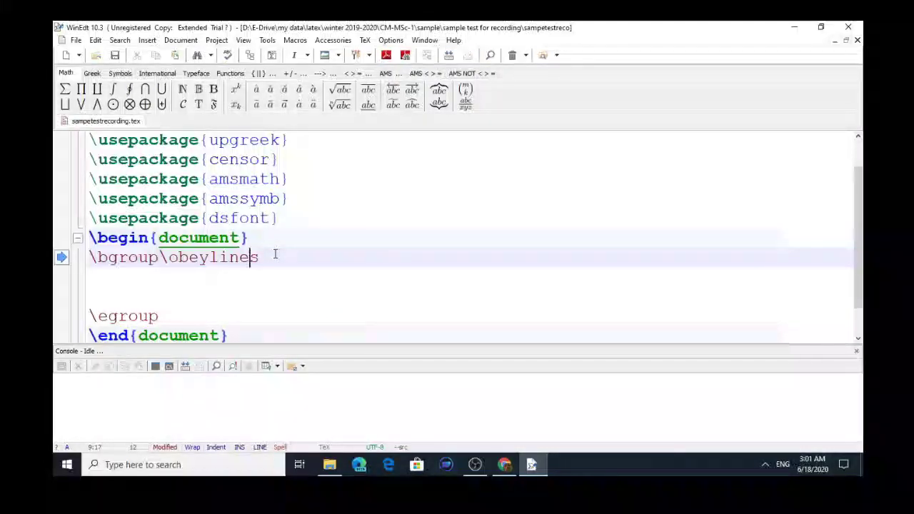
pyautogui.press('Home')
pyautogui.press('Right')
pyautogui.press('End')
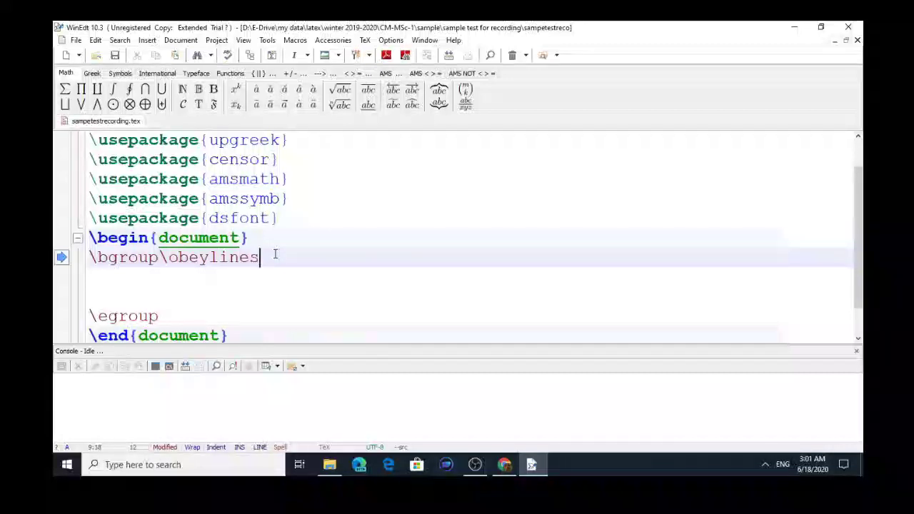
# - Start a new line below \bgroup\obeylines and begin its text with "This"
pyautogui.press('Return')
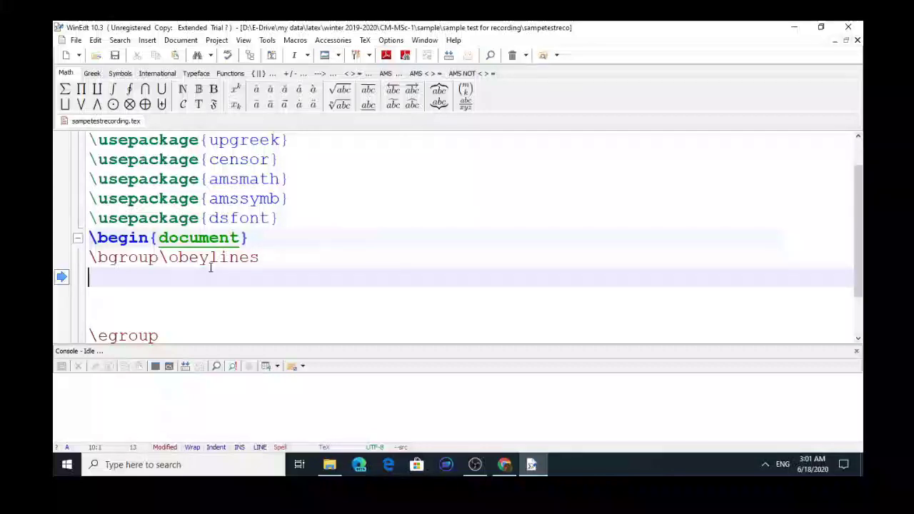
pyautogui.write('the')
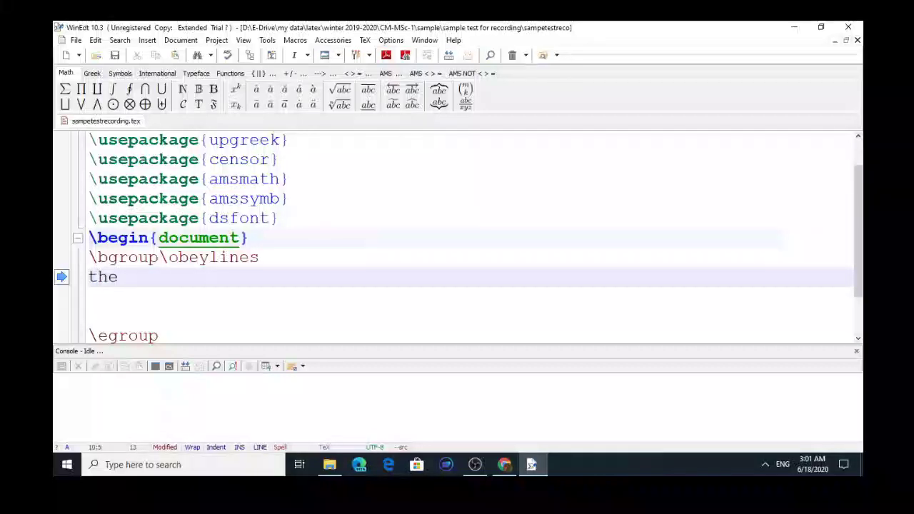
pyautogui.press('BackSpace')
pyautogui.press('BackSpace')
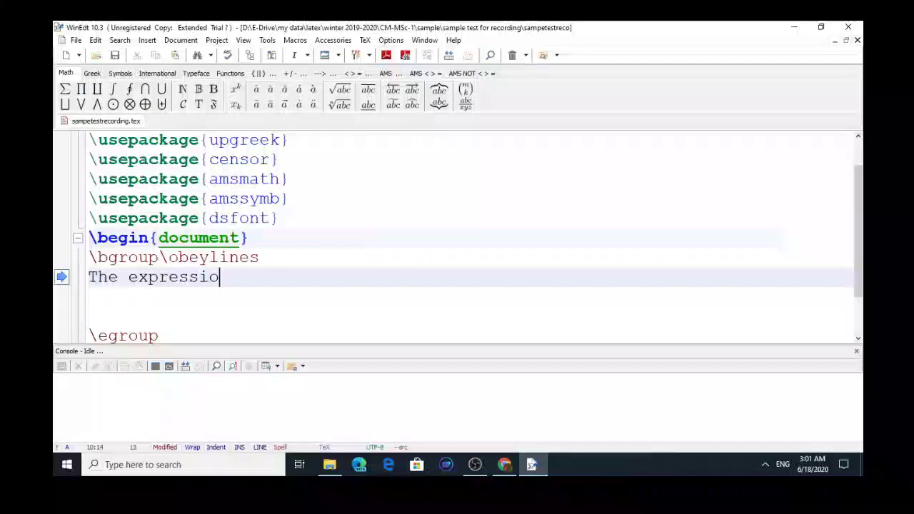
pyautogui.press('BackSpace')
pyautogui.press('BackSpace')
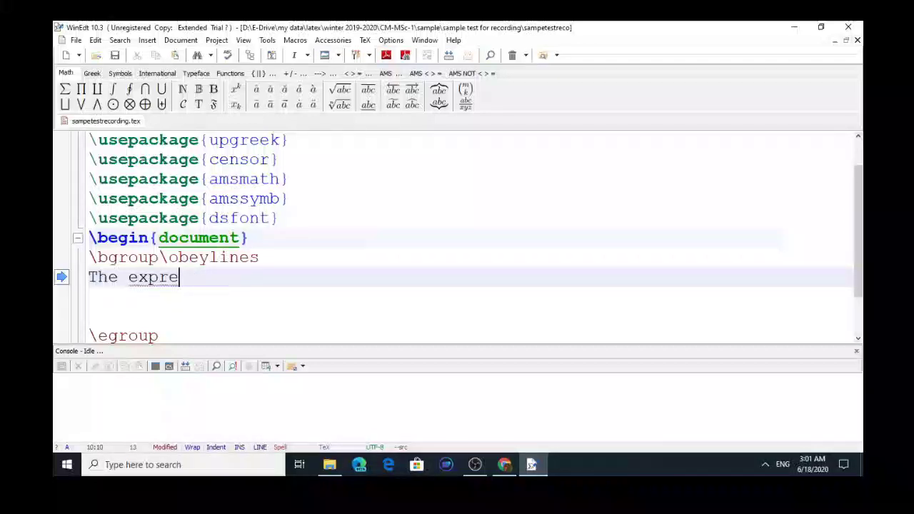
pyautogui.press('BackSpace')
pyautogui.press('BackSpace')
pyautogui.press('BackSpace')
pyautogui.write('is ')
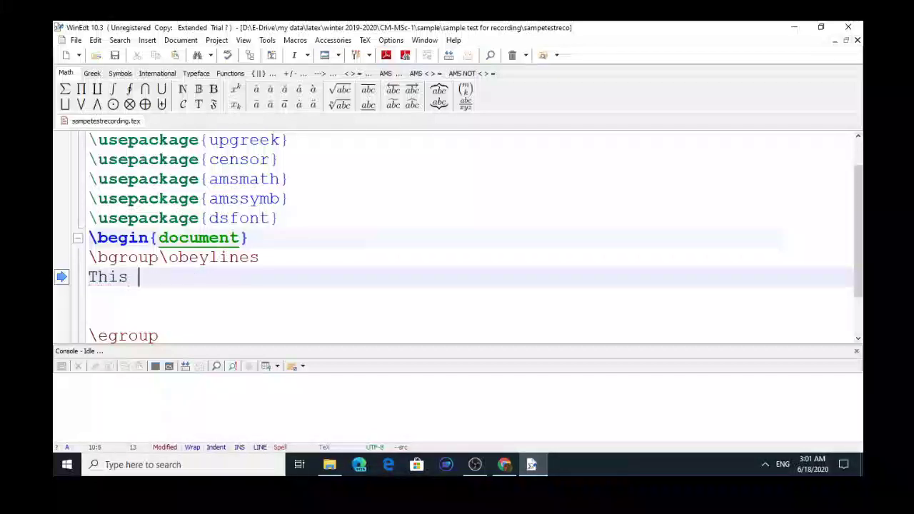
# - Continue the sentence with "expression of poisson bracket"
pyautogui.write('ex')
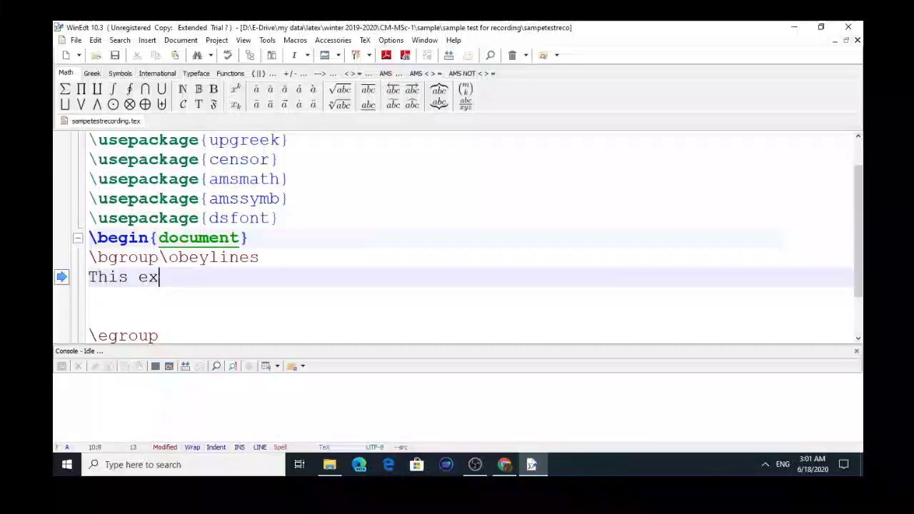
pyautogui.write('xpressoo')
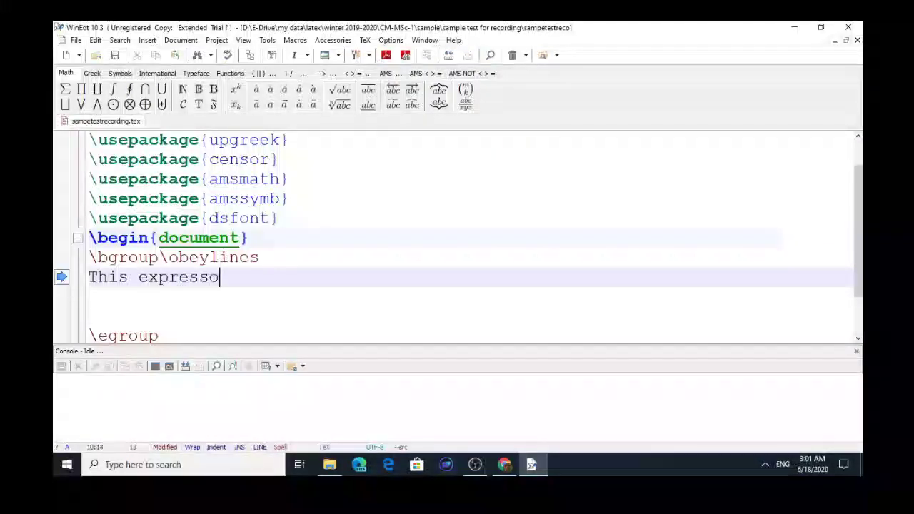
pyautogui.press('BackSpace')
pyautogui.press('BackSpace')
pyautogui.write('ion of po')
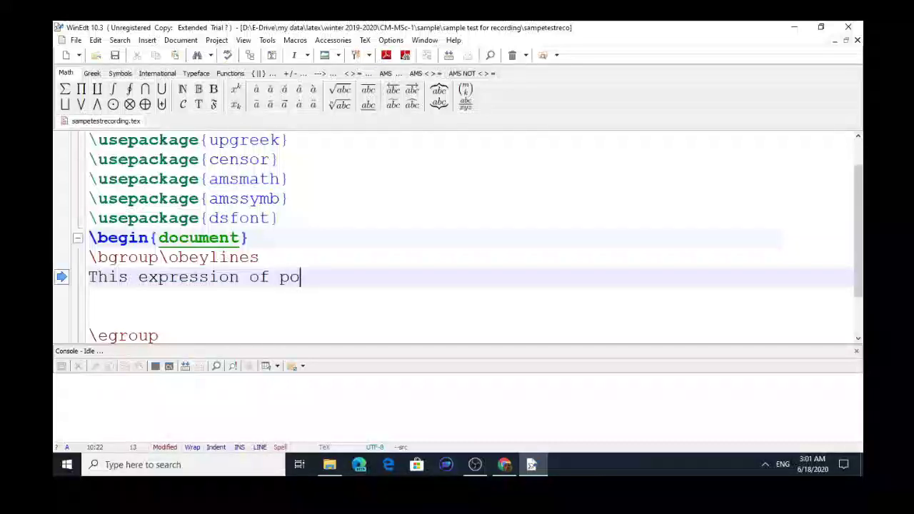
pyautogui.write('isso')
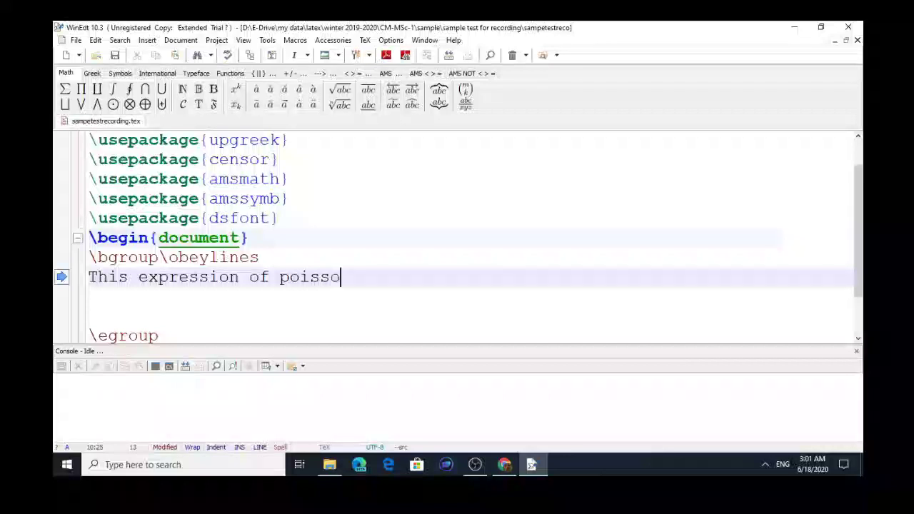
pyautogui.write('n br')
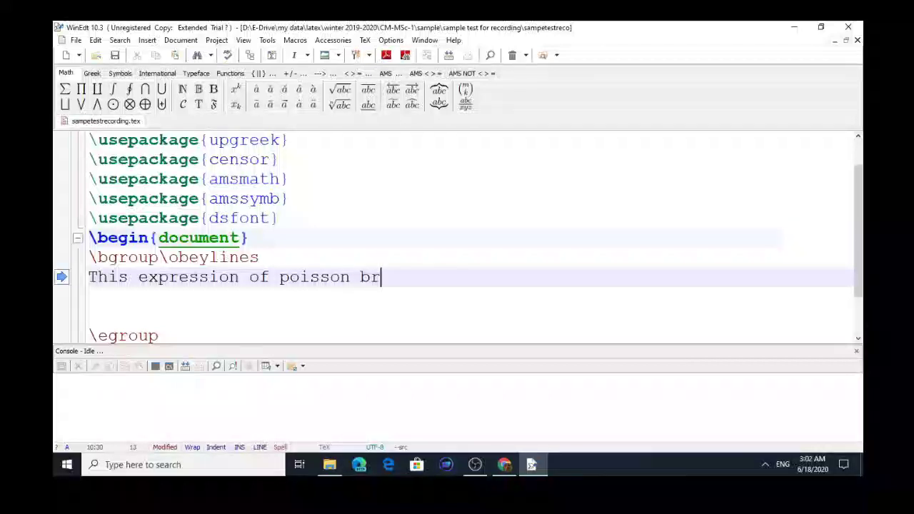
pyautogui.write('ack')
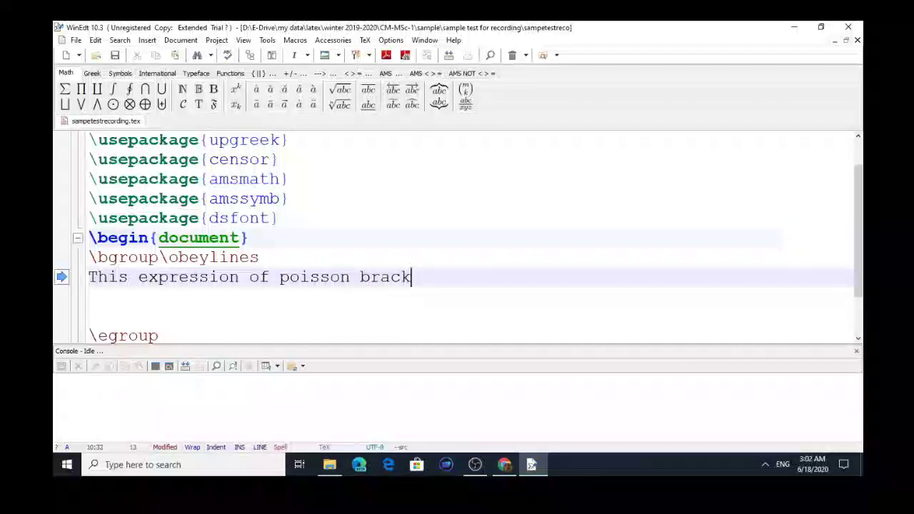
pyautogui.write('et ')
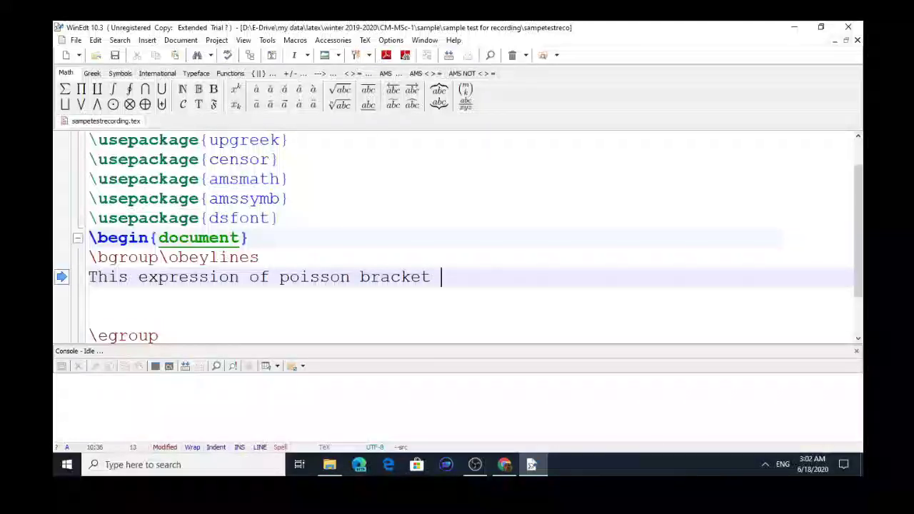
# - Open inline math with \( after the word "bracket" and leave a space behind it
pyautogui.write('\\')
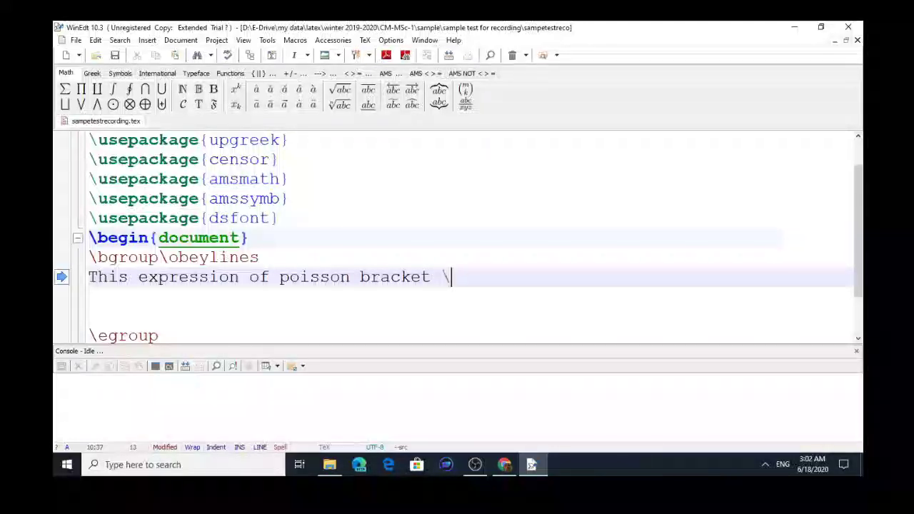
pyautogui.write('(')
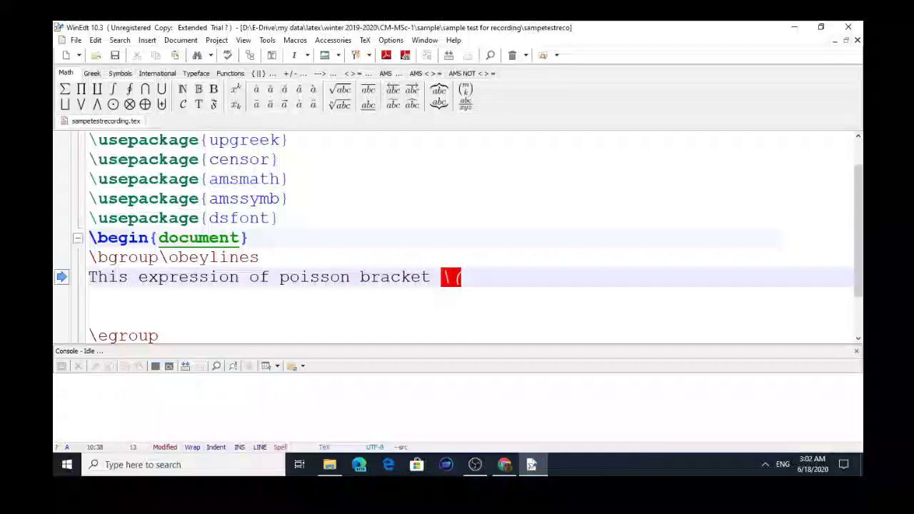
pyautogui.press('Down')
pyautogui.press('Up')
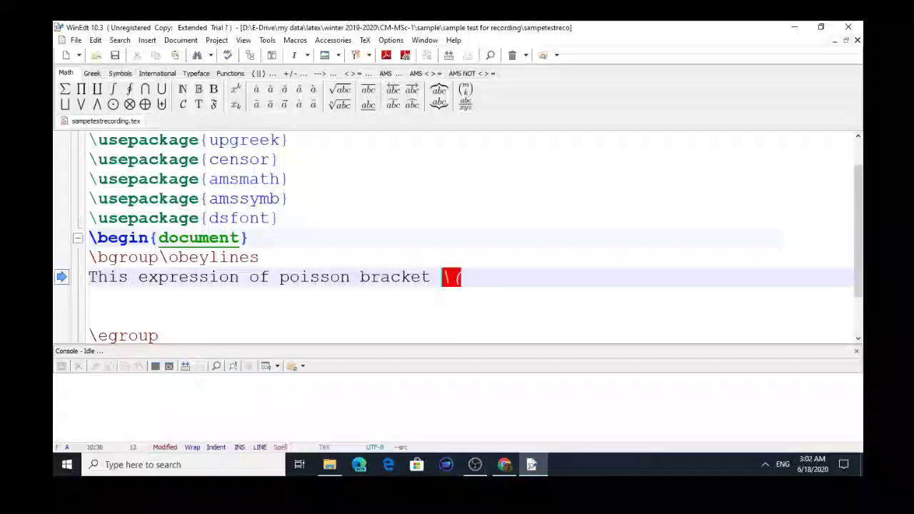
pyautogui.press('Left')
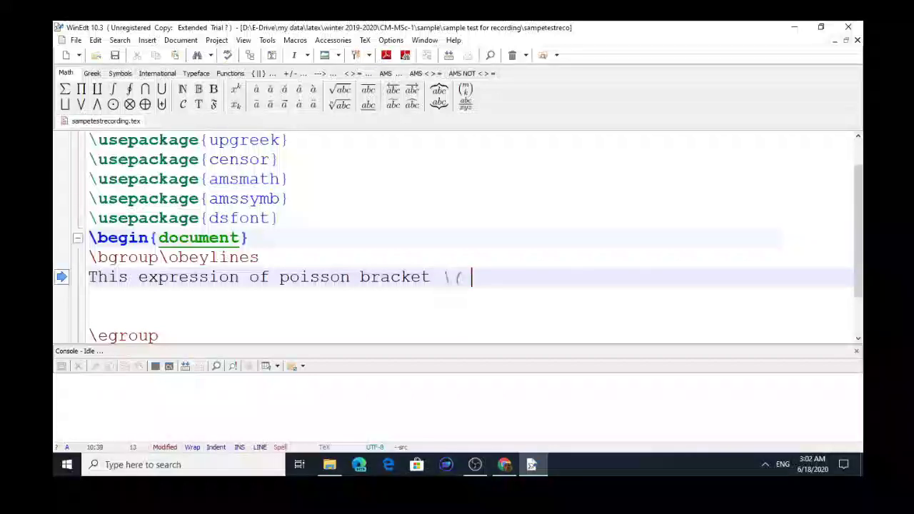
pyautogui.press('Left')
pyautogui.press('Left')
pyautogui.press('Right')
pyautogui.press('Right')
pyautogui.press('Right')
pyautogui.press('Right')
pyautogui.press('BackSpace')
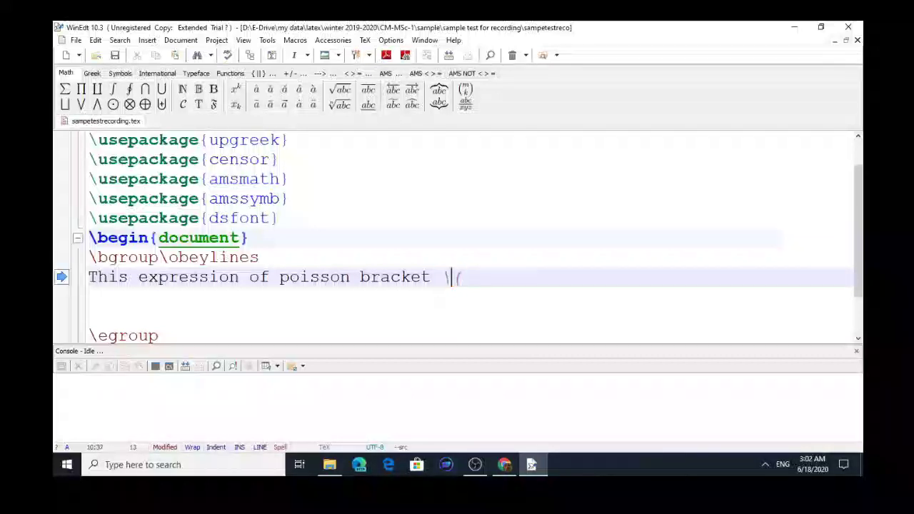
pyautogui.press('Right')
pyautogui.press('Right')
# - Add a backslash-escaped opening bracket inside the inline math for the Poisson bracket
pyautogui.write('\\')
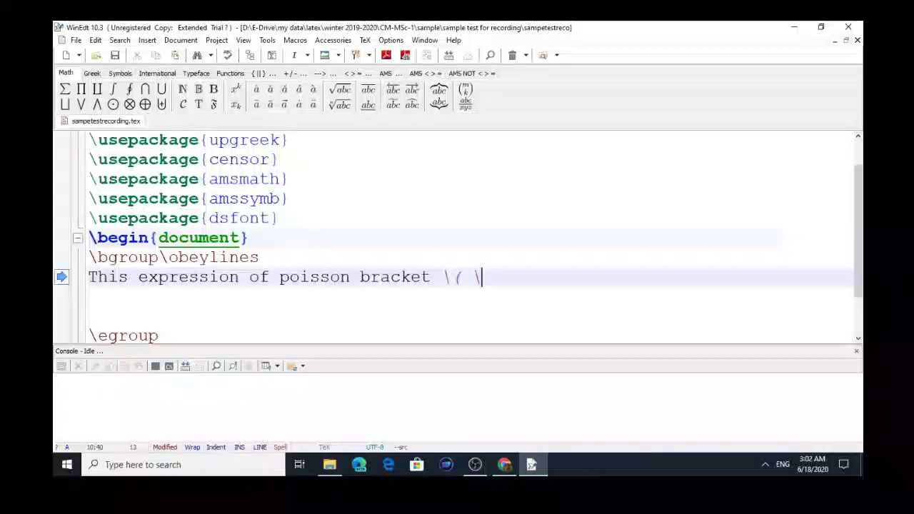
pyautogui.write('(')
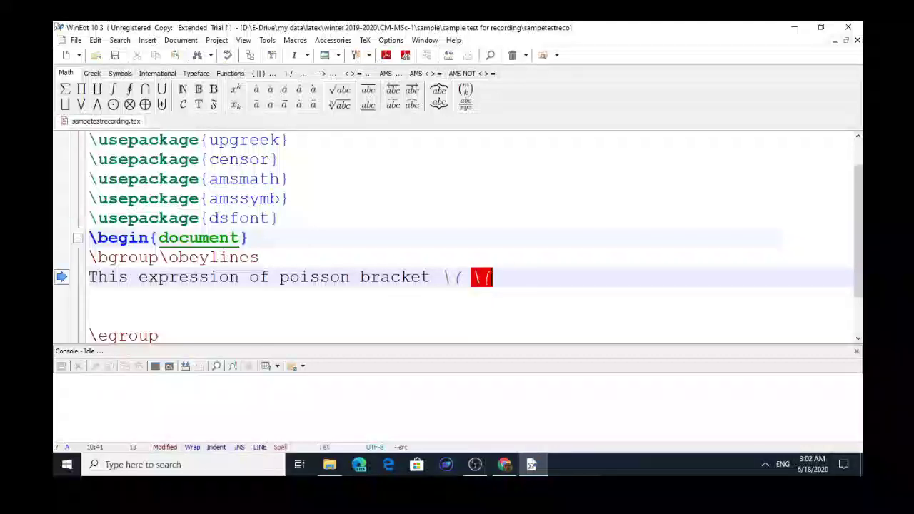
pyautogui.press('Down')
pyautogui.press('Up')
pyautogui.press('Left')
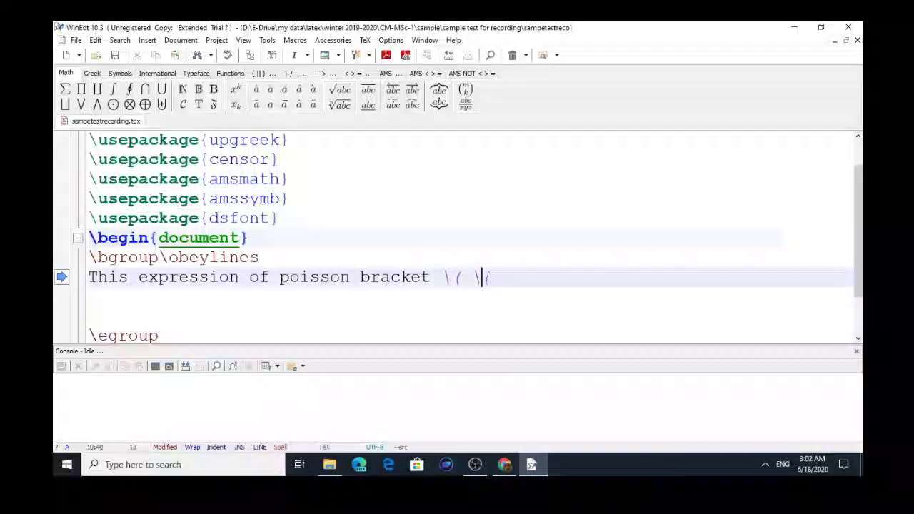
pyautogui.press('Left')
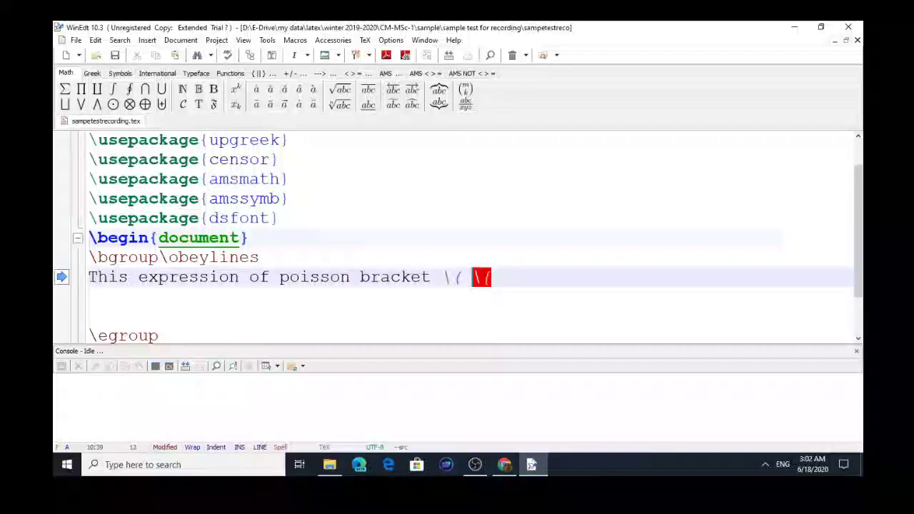
pyautogui.click(493, 277)
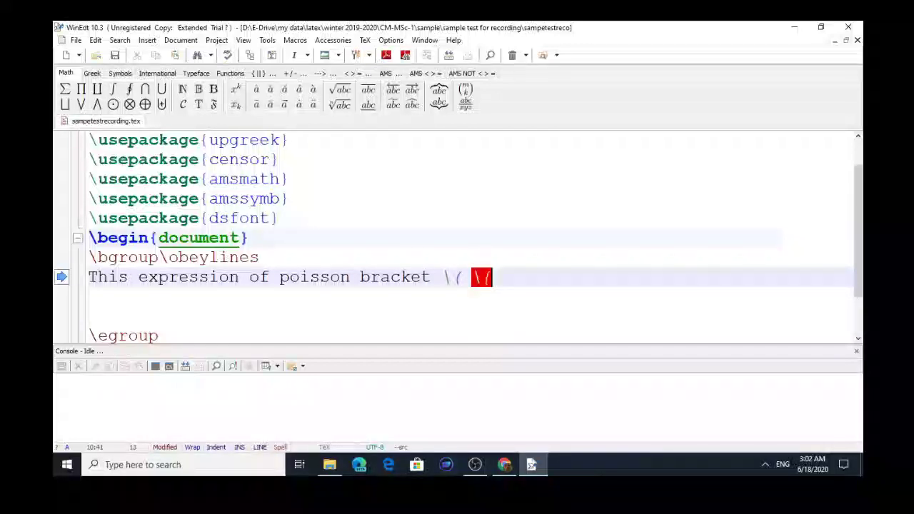
# - Look through the symbol, Greek, math and delimiter palettes, try inserting an opening curly brace, and erase it
pyautogui.click(122, 77)
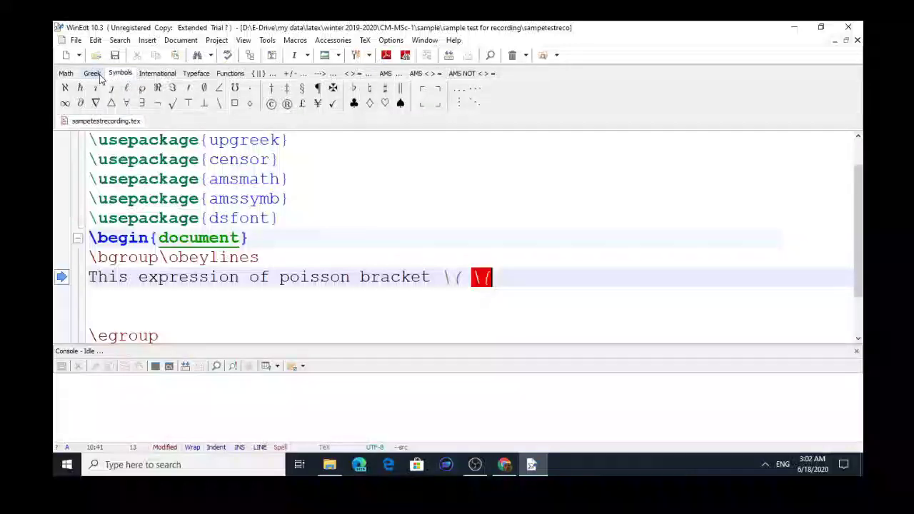
pyautogui.click(100, 75)
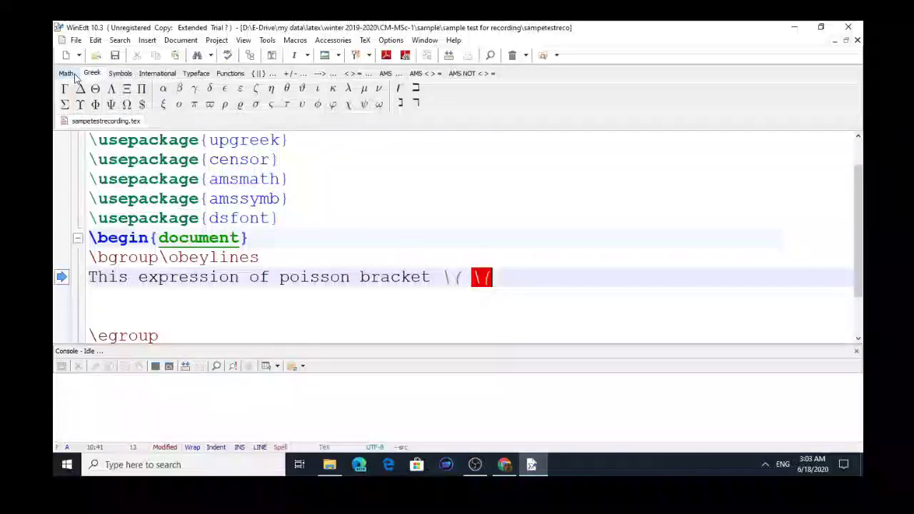
pyautogui.click(65, 74)
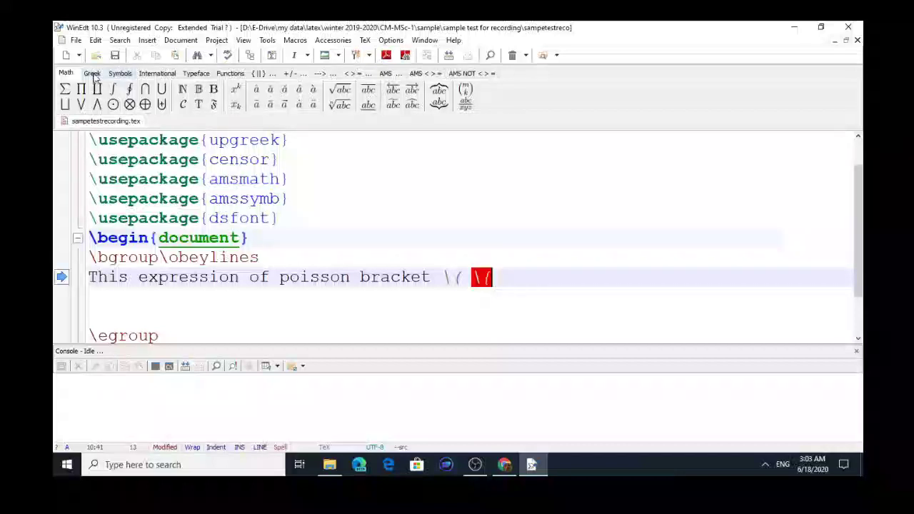
pyautogui.click(258, 74)
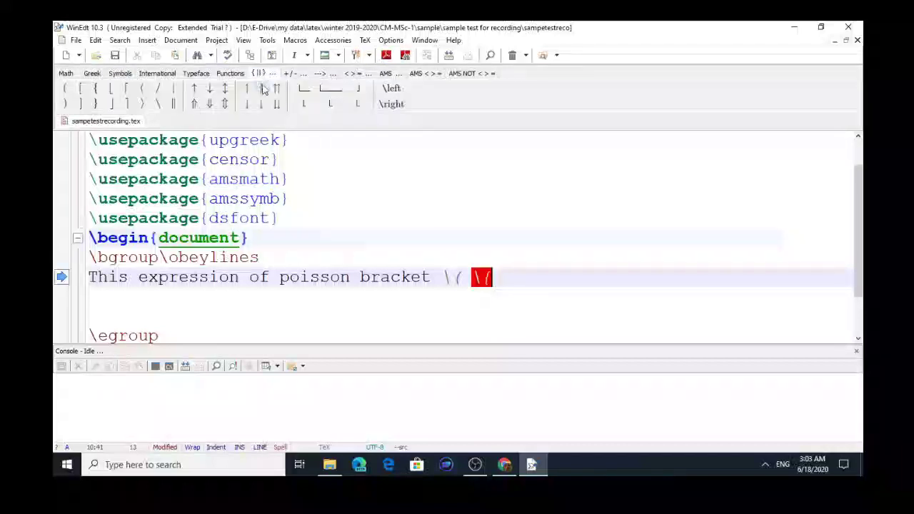
pyautogui.click(98, 92)
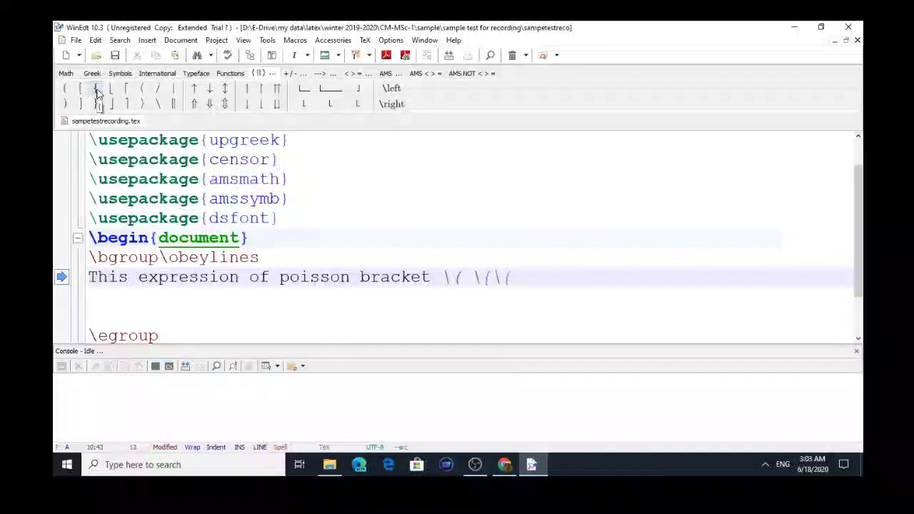
pyautogui.press('BackSpace')
pyautogui.press('BackSpace')
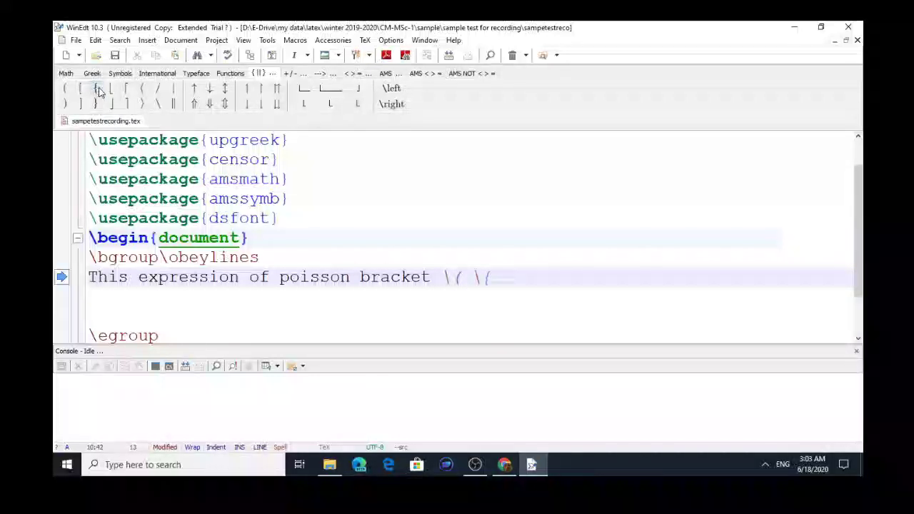
# - Insert the Greek letter \alpha after the opening \{ of the Poisson bracket from the symbol palettes
pyautogui.click(66, 73)
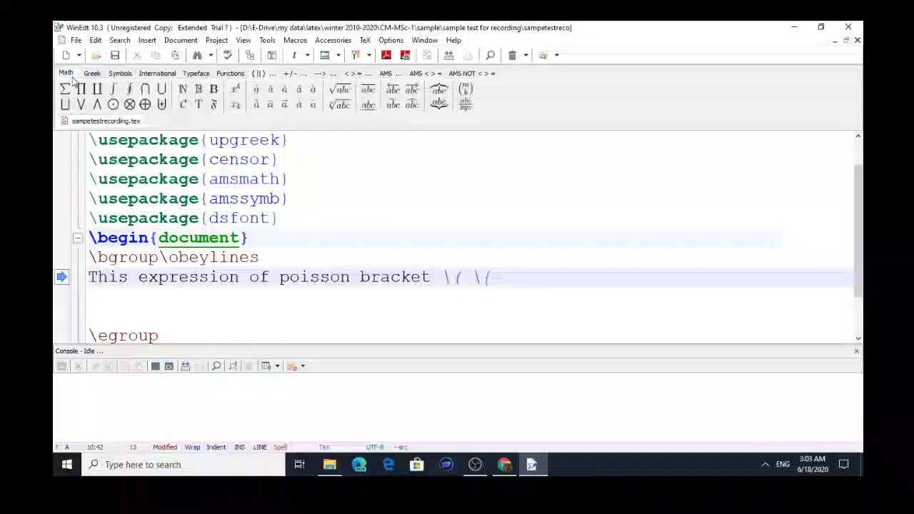
pyautogui.click(91, 73)
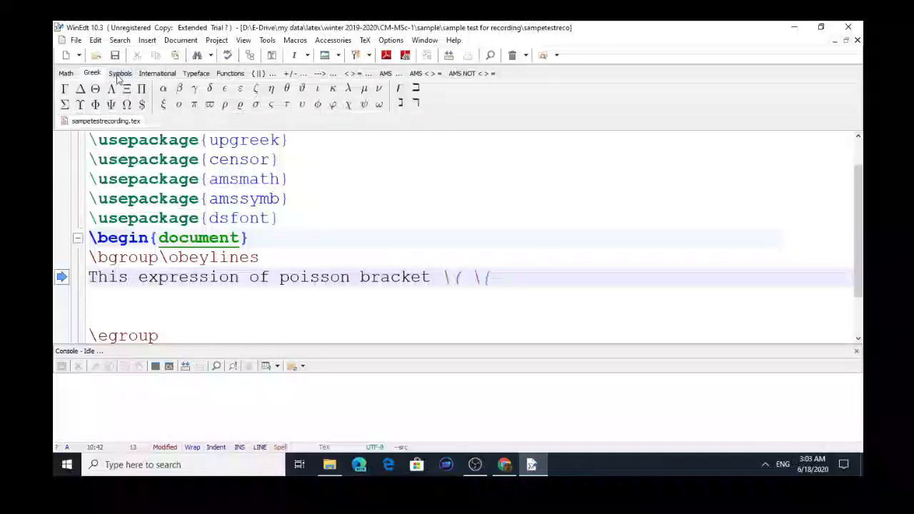
pyautogui.click(118, 73)
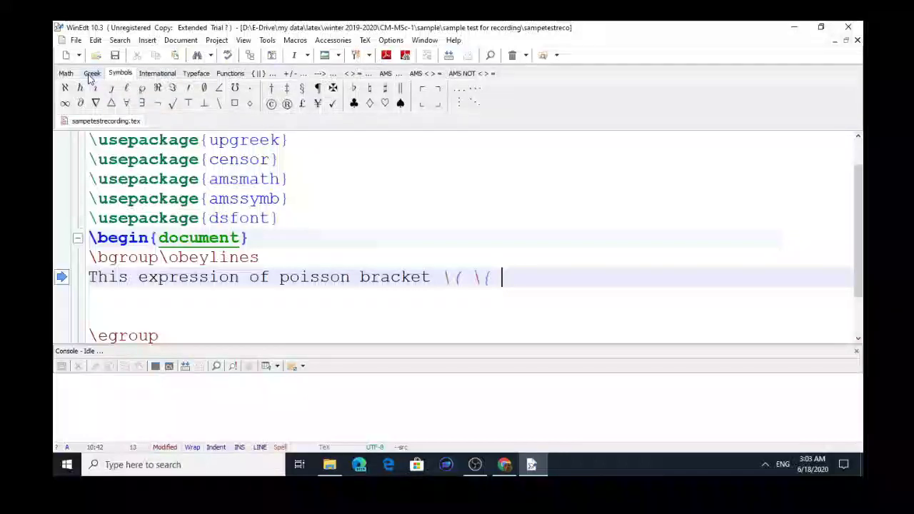
pyautogui.click(92, 73)
pyautogui.click(166, 90)
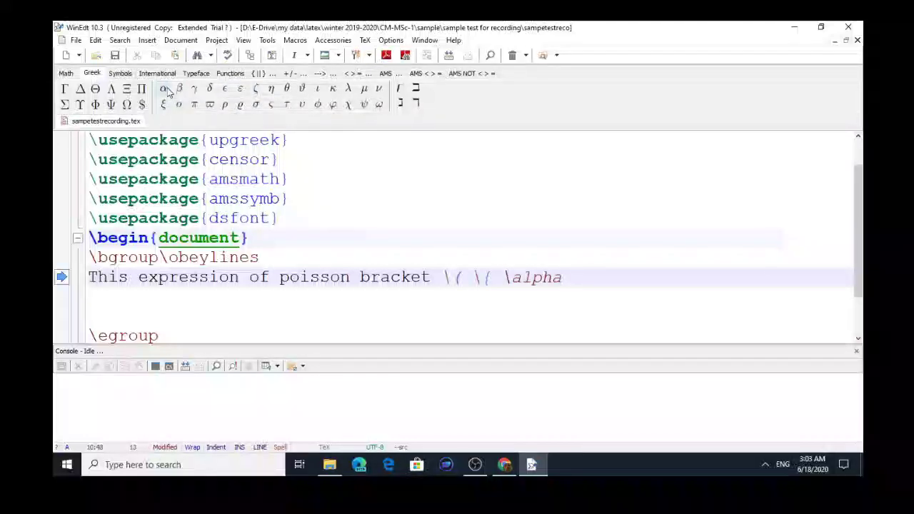
# - Add a subscript to \alpha from the math palette, with i as its index
pyautogui.click(122, 74)
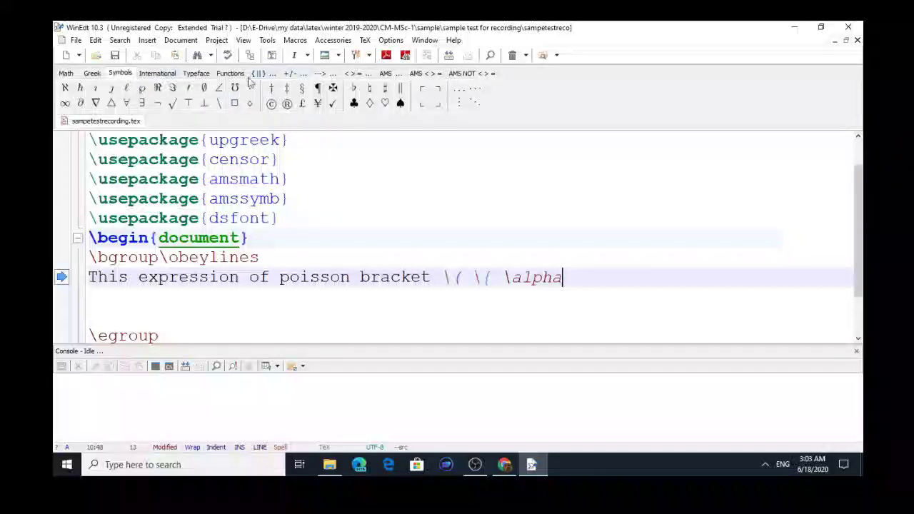
pyautogui.click(160, 74)
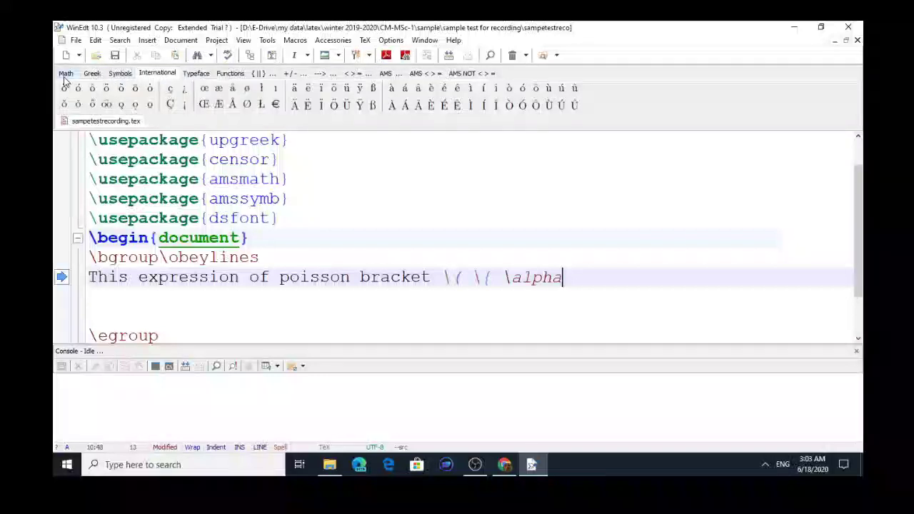
pyautogui.click(65, 74)
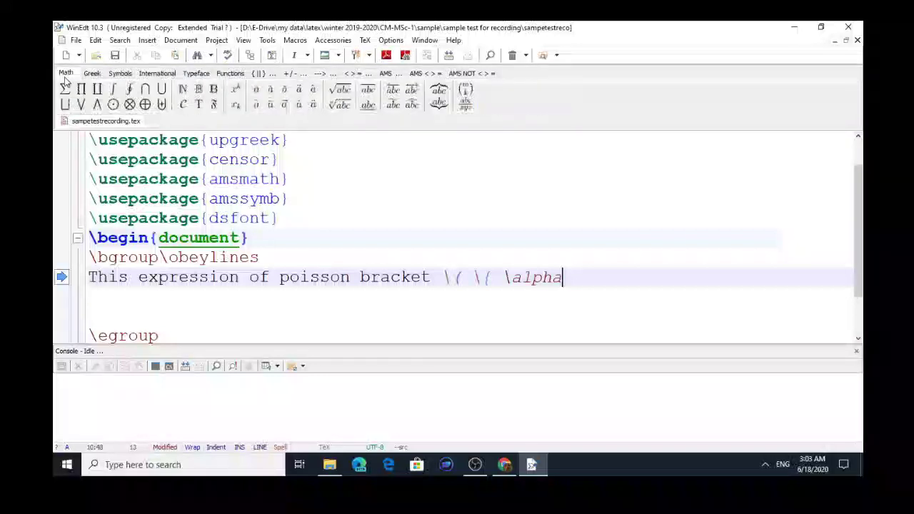
pyautogui.click(236, 106)
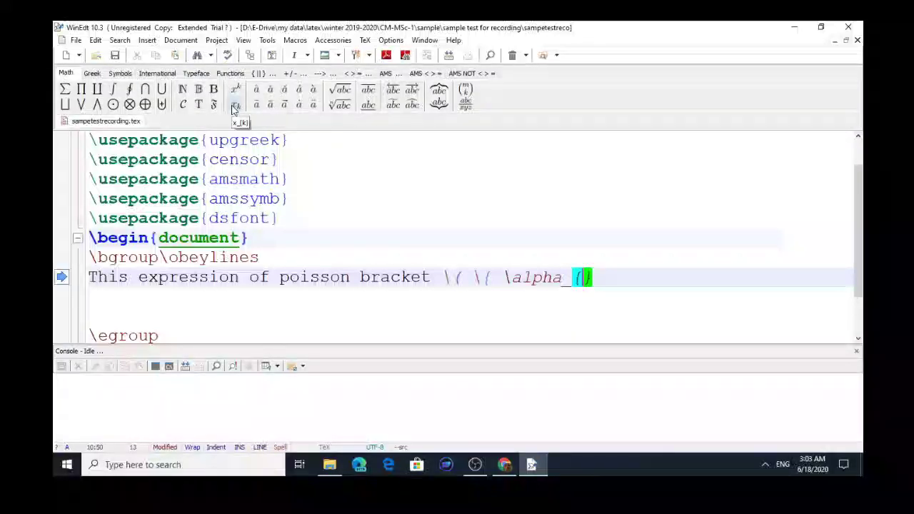
pyautogui.write('i')
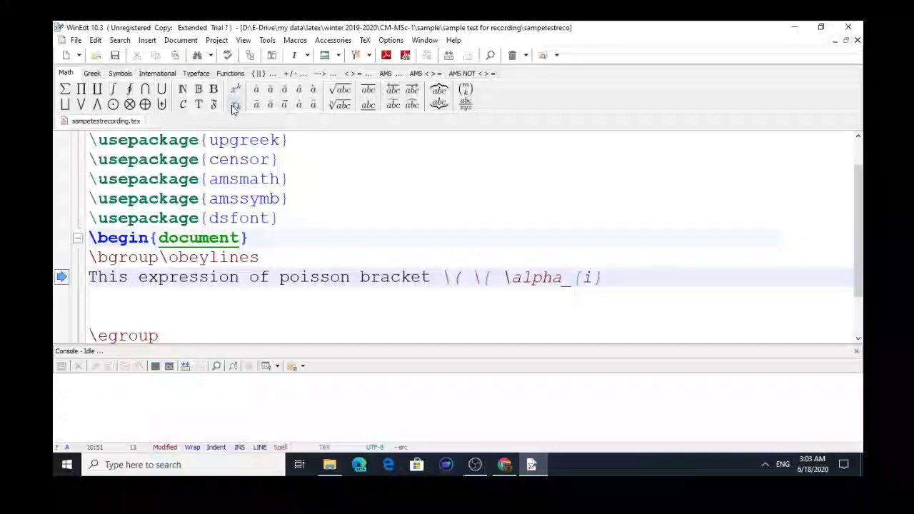
pyautogui.press('Down')
pyautogui.press('Up')
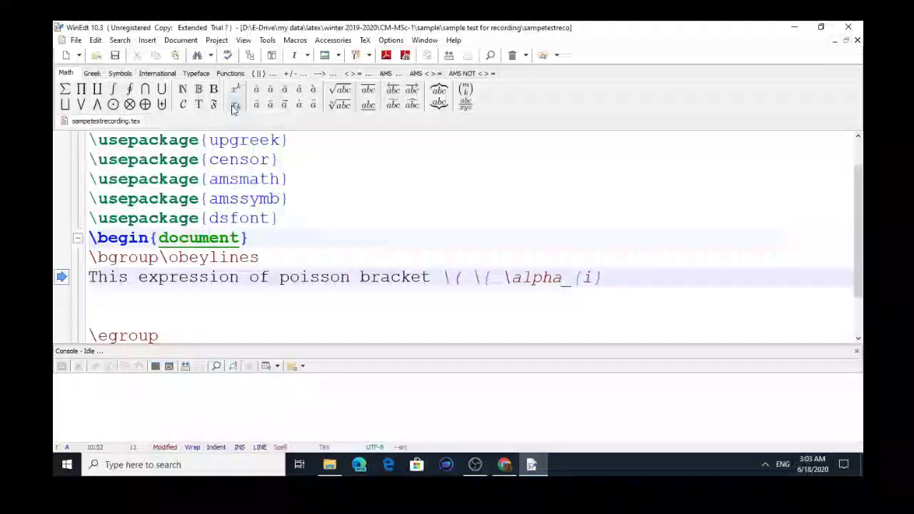
# - Add \beta followed by a comma after \alpha_{i} in the inline math
pyautogui.write('\\')
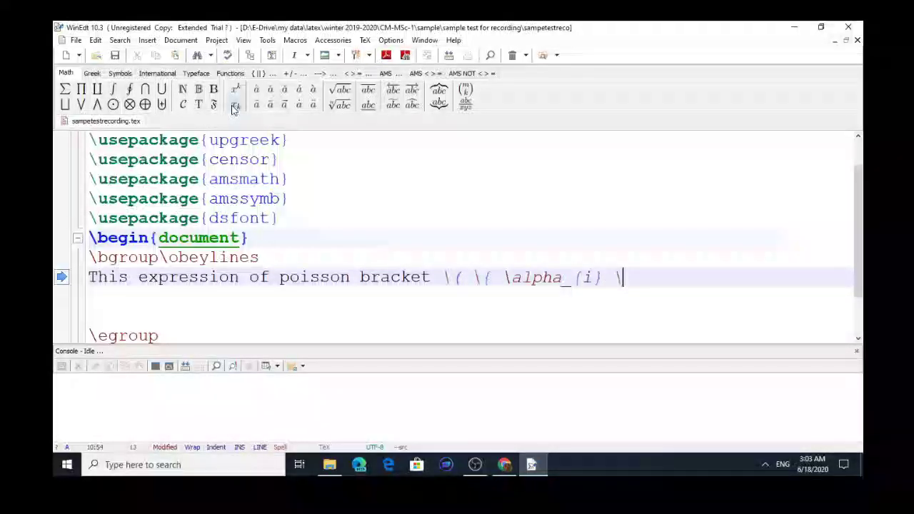
pyautogui.write('bet')
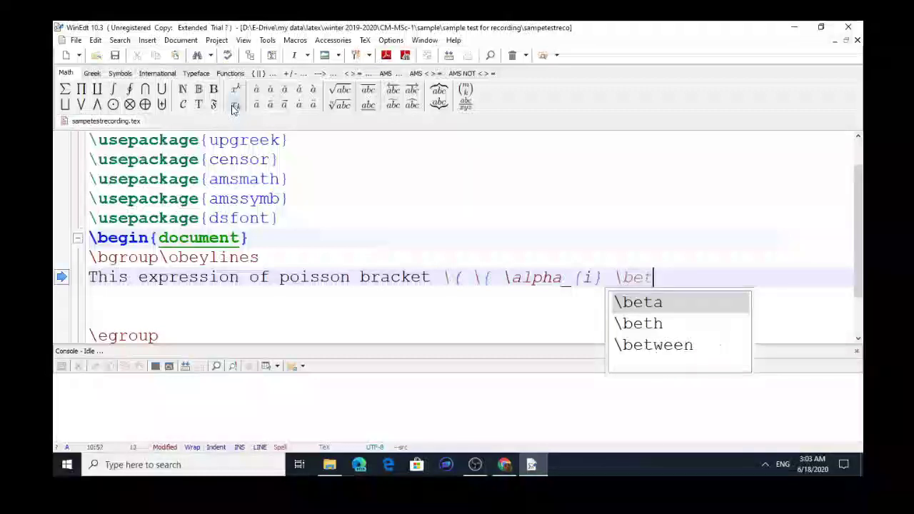
pyautogui.press('BackSpace')
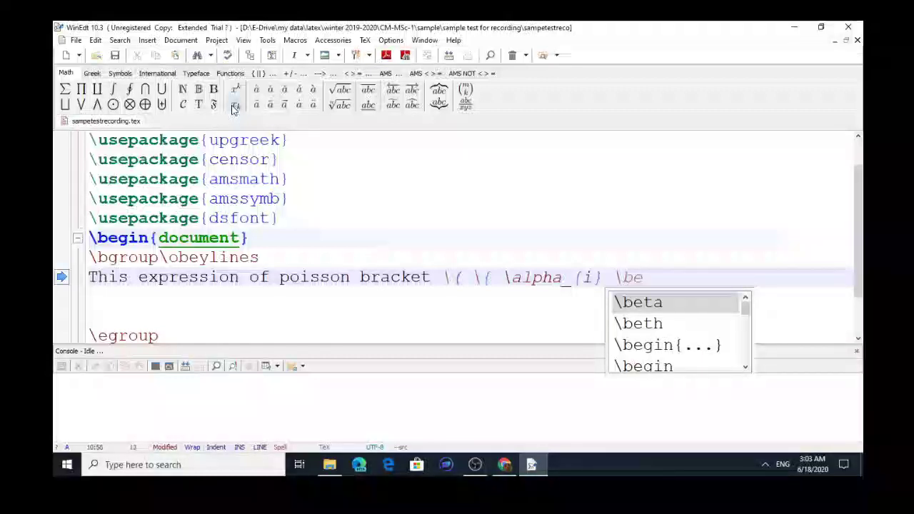
pyautogui.click(123, 75)
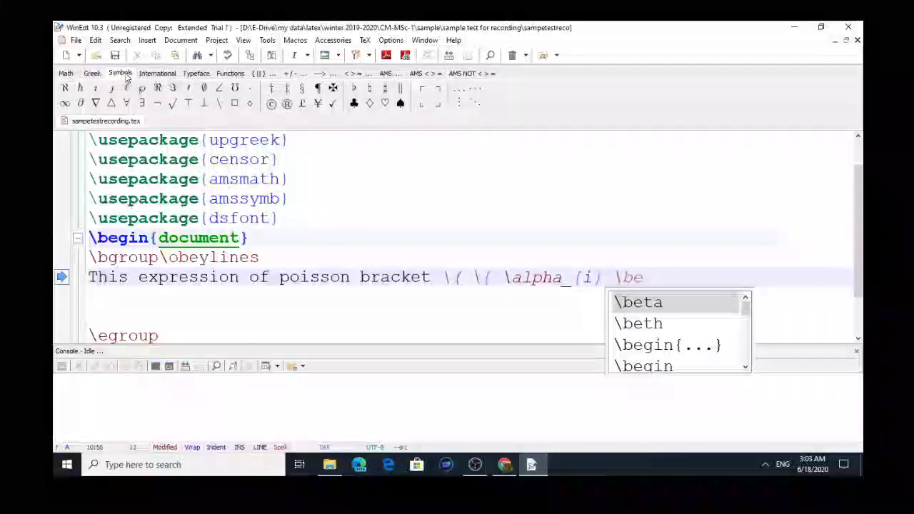
pyautogui.click(93, 75)
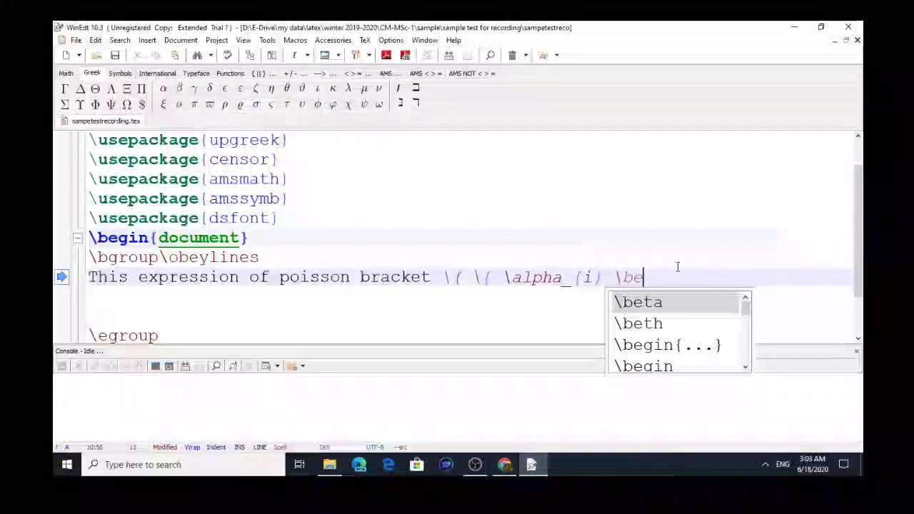
pyautogui.write('ta')
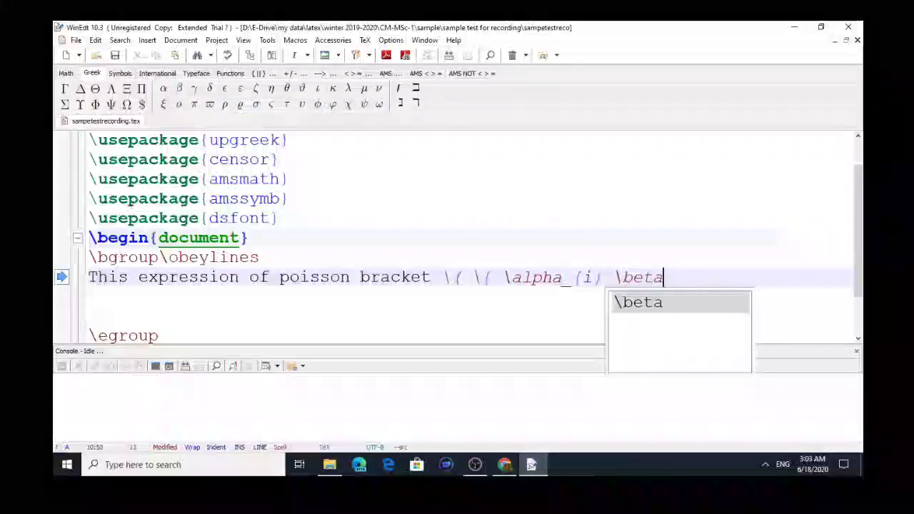
pyautogui.write(', ')
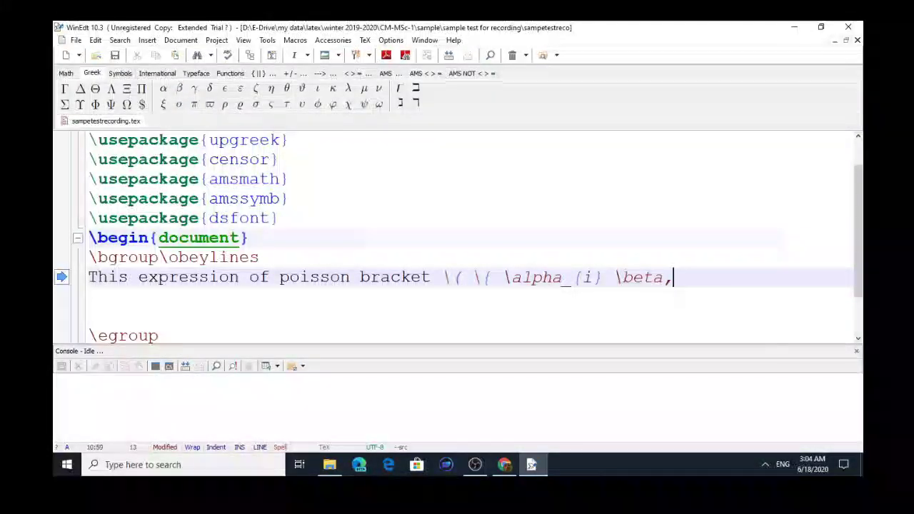
# - Add \gamma after the comma and end the Poisson bracket with an escaped closing brace
pyautogui.write('\\gamma')
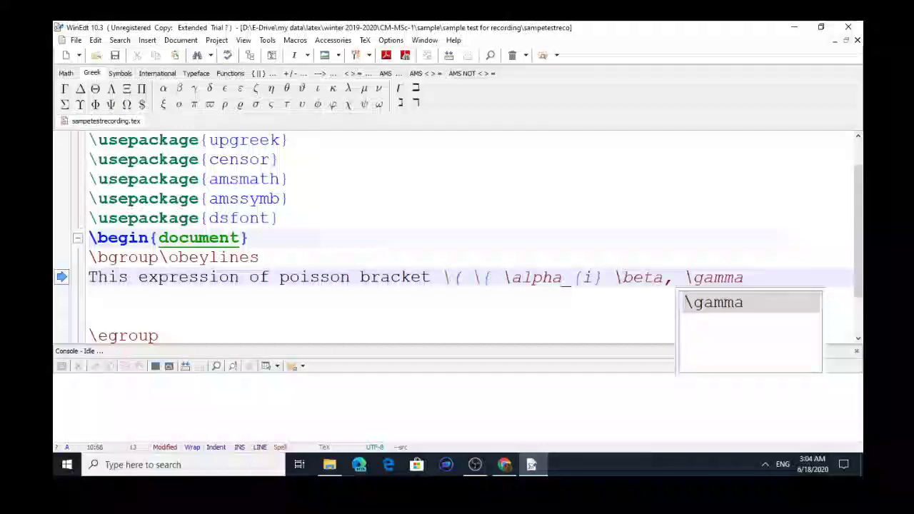
pyautogui.write('}\\')
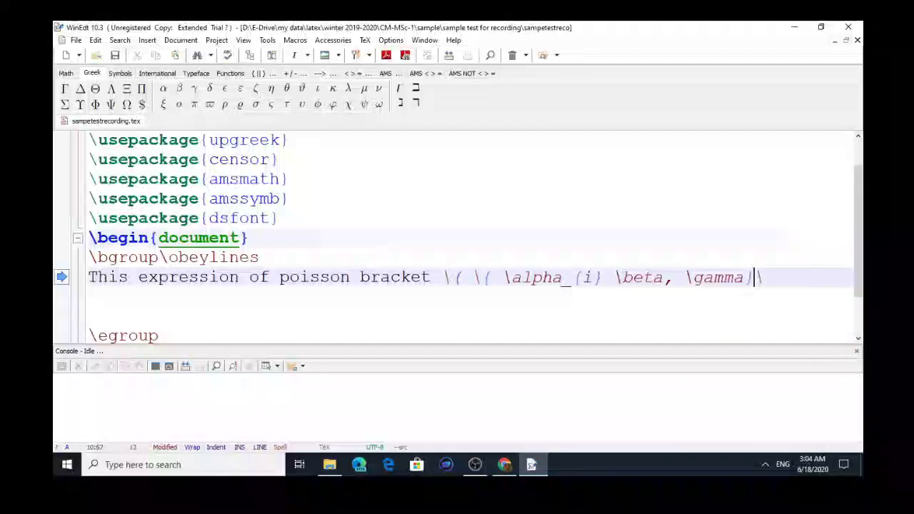
pyautogui.press('BackSpace')
pyautogui.press('BackSpace')
pyautogui.write('\\}')
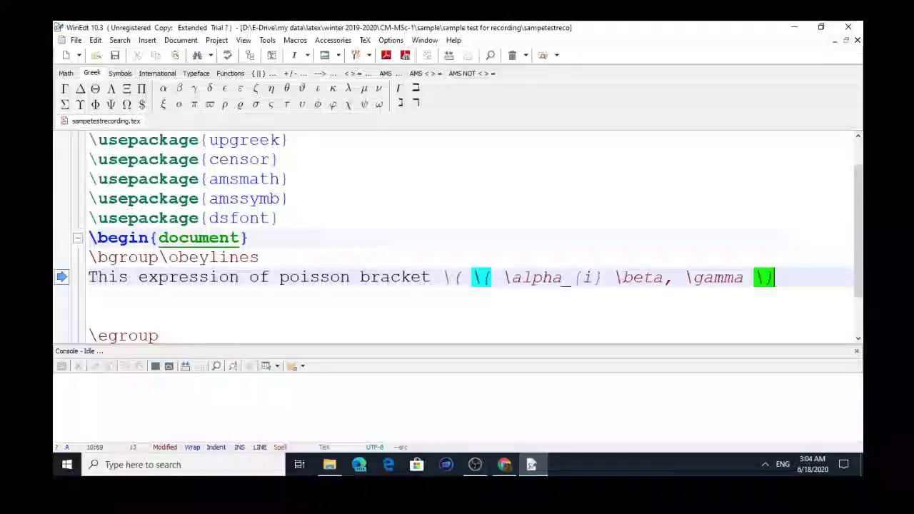
pyautogui.press('Down')
pyautogui.press('Up')
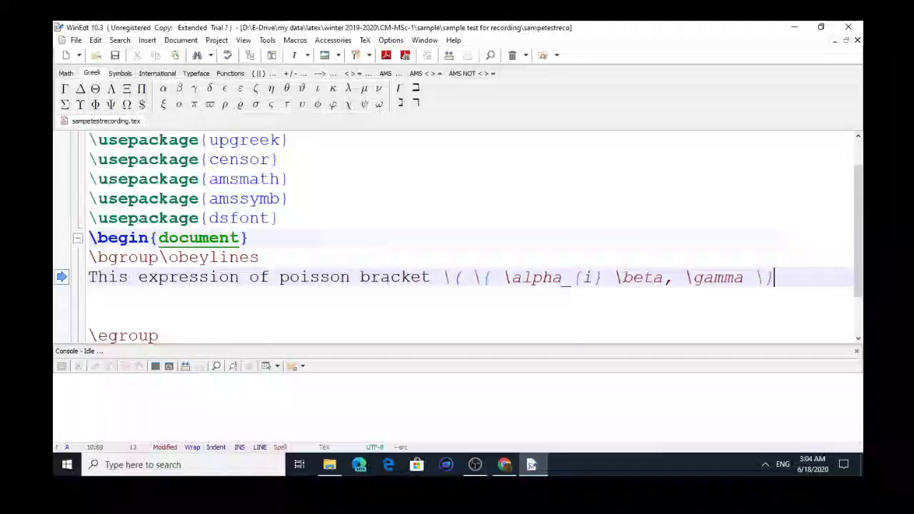
# - Give \gamma the subscript k by adding _k directly after it, before the closing brace
pyautogui.press('Left')
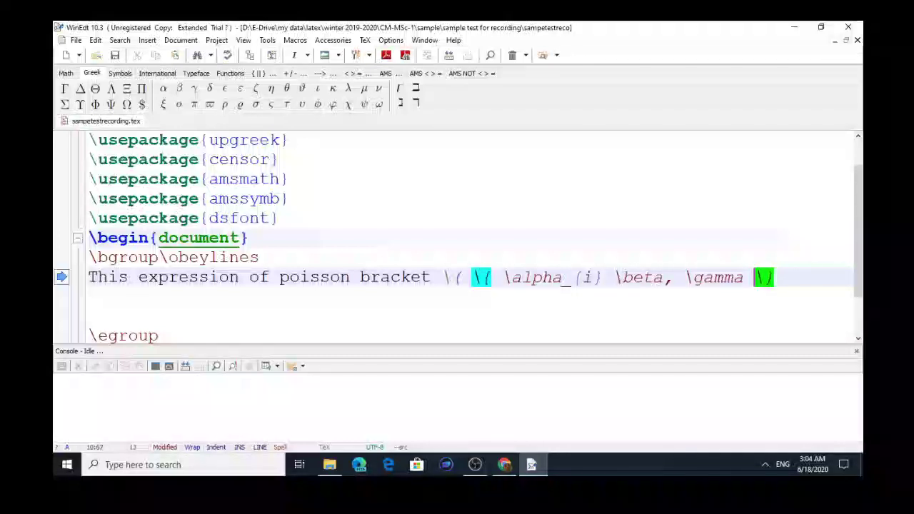
pyautogui.press('End')
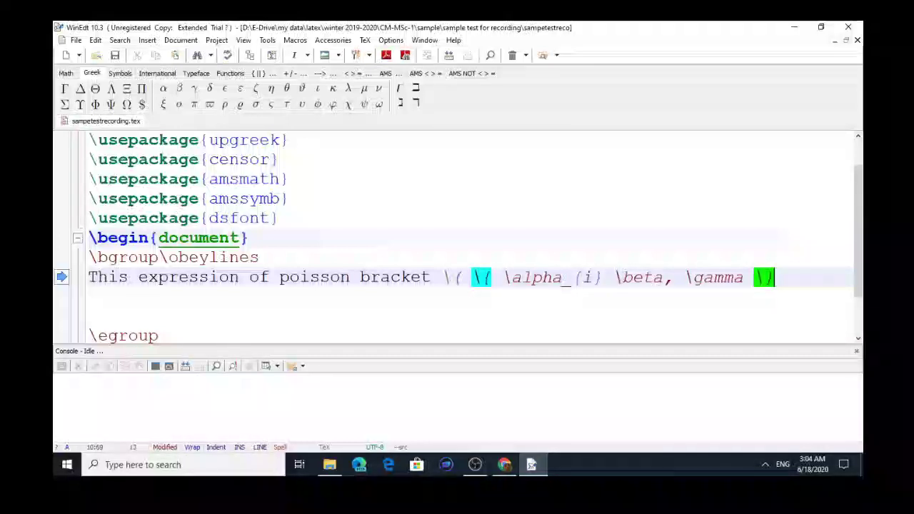
pyautogui.press('Down')
pyautogui.press('Up')
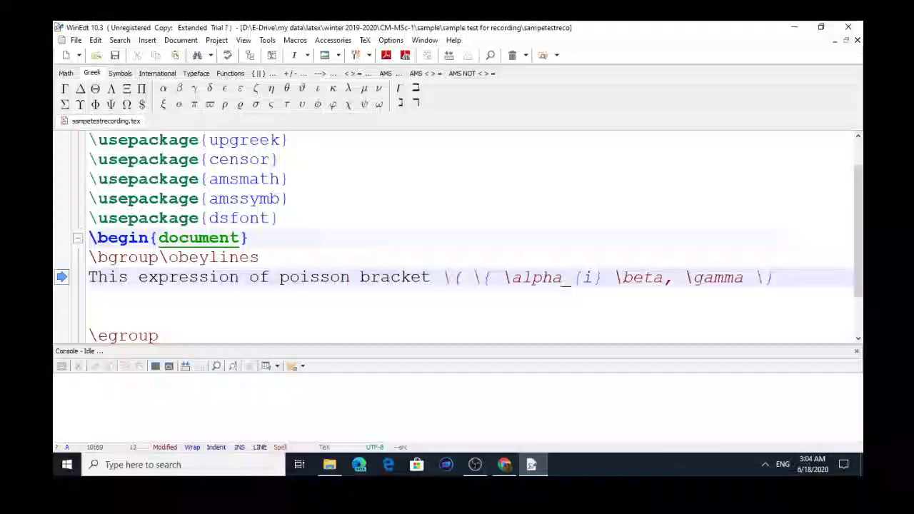
pyautogui.press('Left')
pyautogui.press('Left')
pyautogui.press('Left')
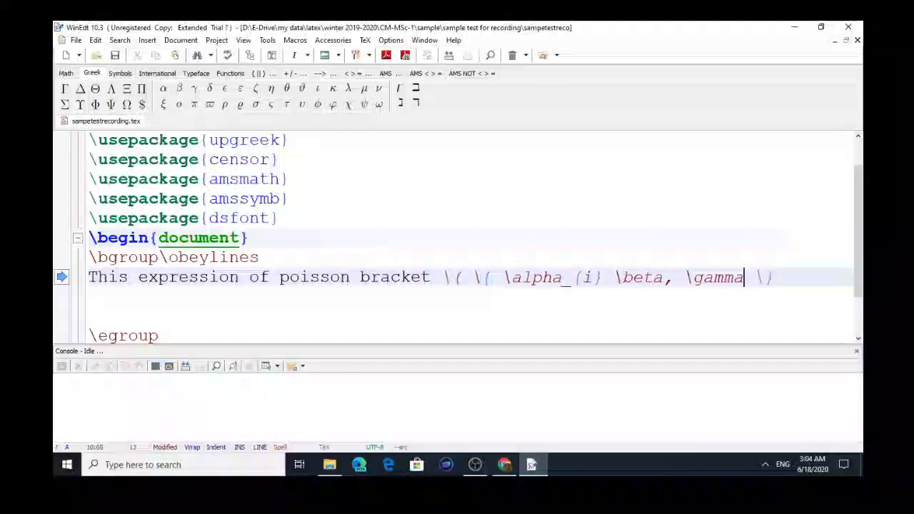
pyautogui.write('_k')
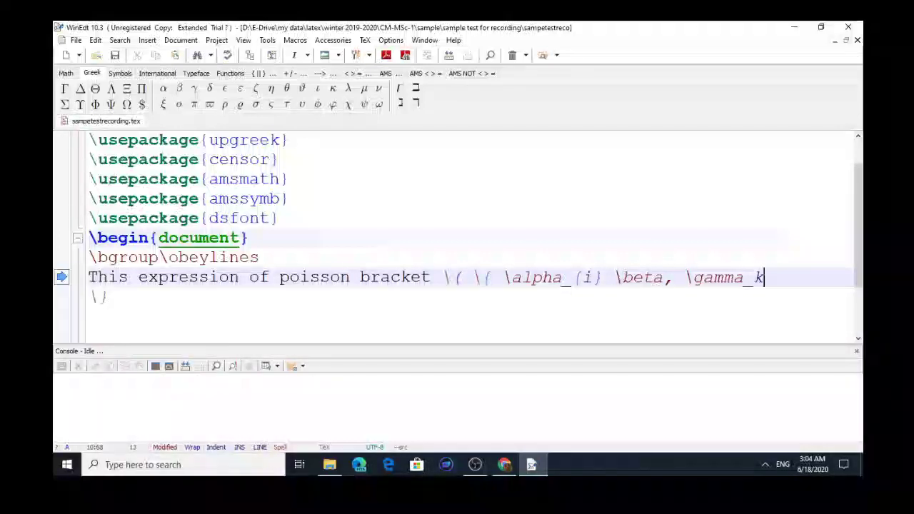
# - Delete the wrapped closing brace with its extra line break and space, and re-enter the escaped brace directly after \gamma_k
pyautogui.press('Right')
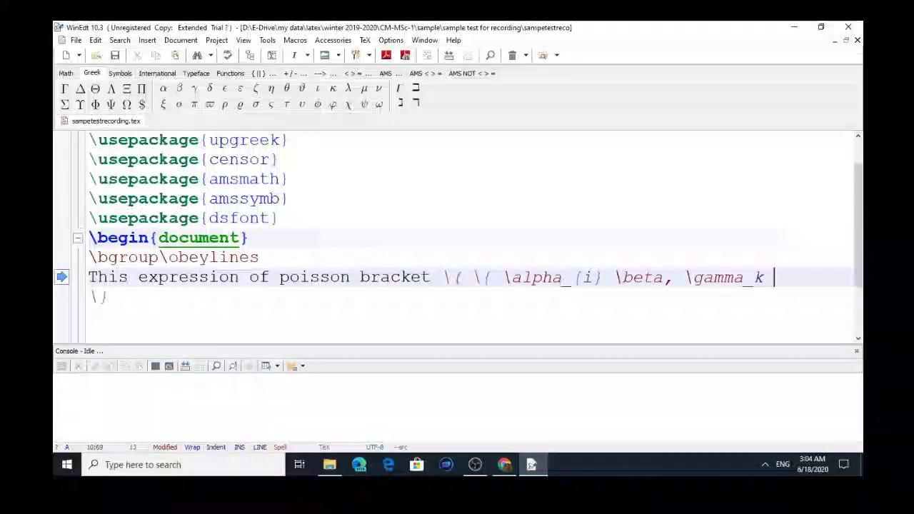
pyautogui.press('Return')
pyautogui.press('Delete')
pyautogui.press('Delete')
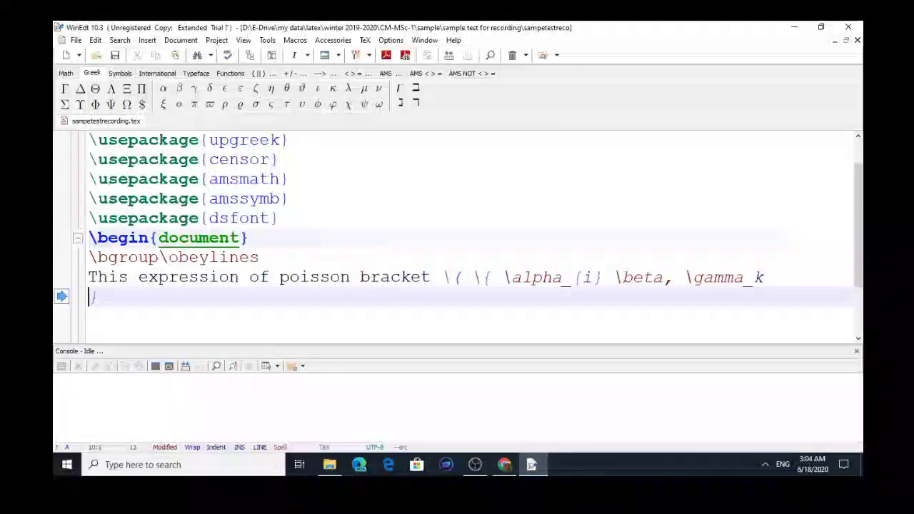
pyautogui.press('BackSpace')
pyautogui.press('Delete')
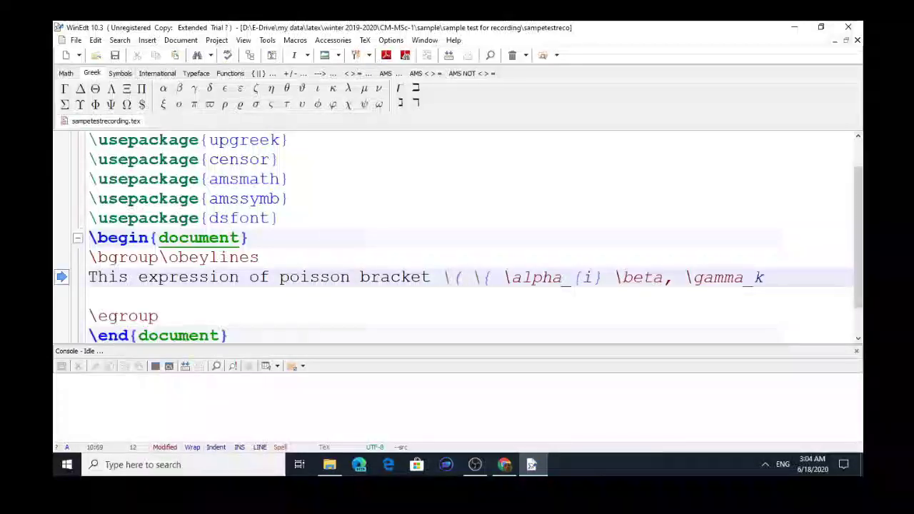
pyautogui.press('BackSpace')
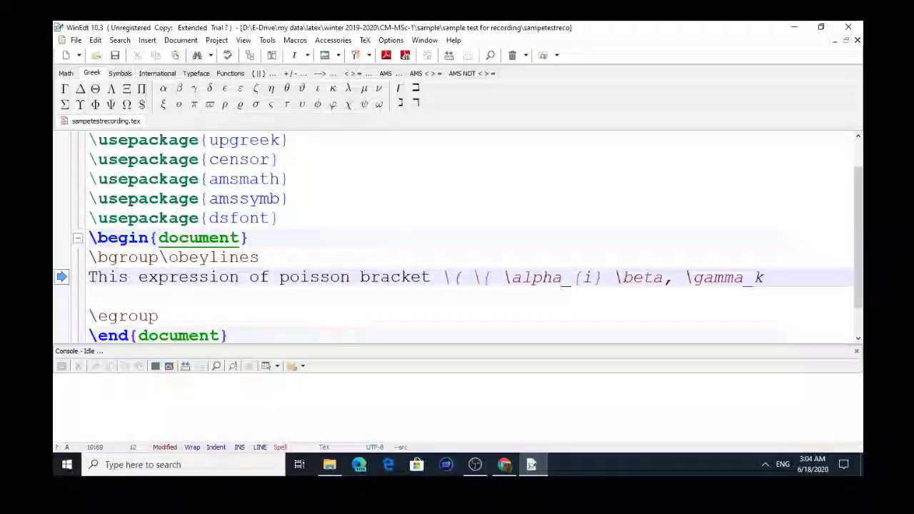
pyautogui.write('\\')
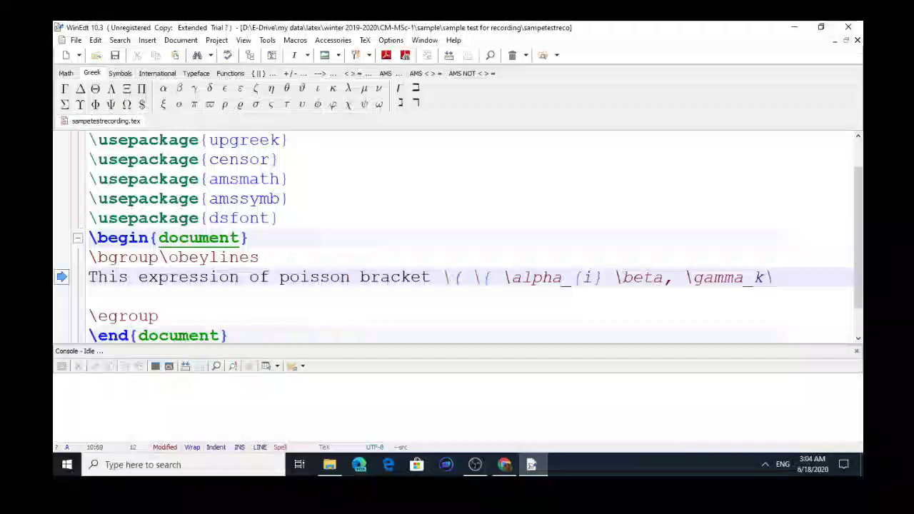
pyautogui.write(')')
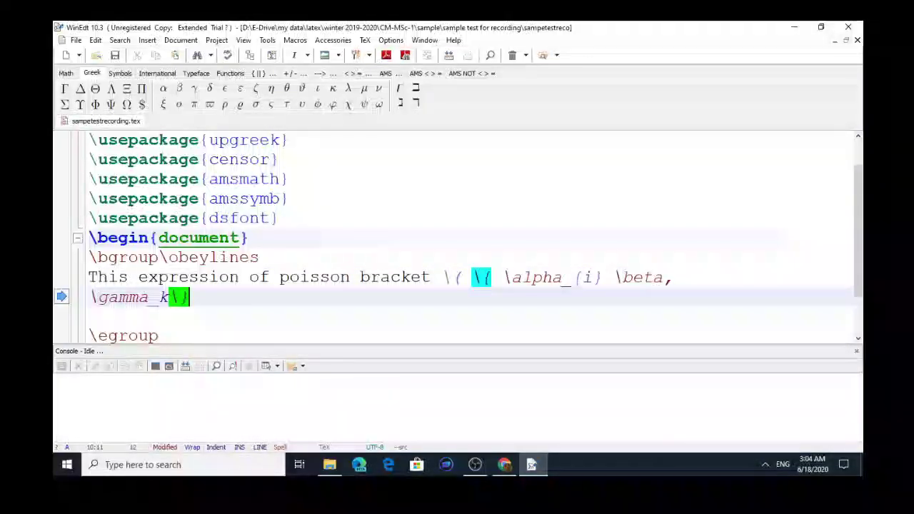
# - Close the inline math with \) after the Poisson bracket and start a new line below it
pyautogui.write('\\')
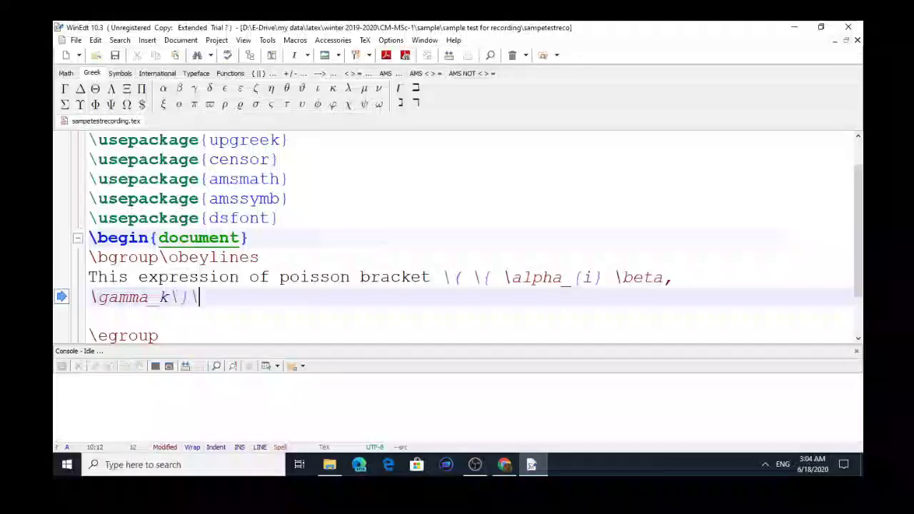
pyautogui.write(')')
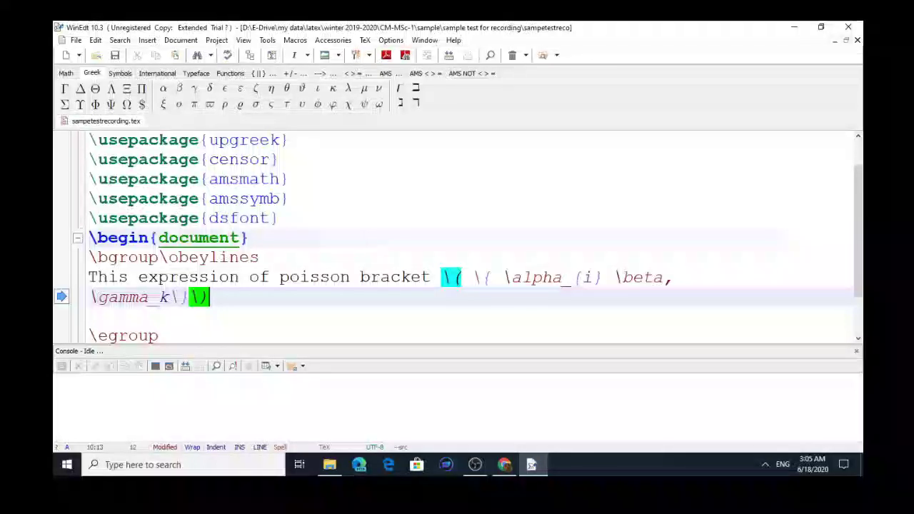
pyautogui.press('Return')
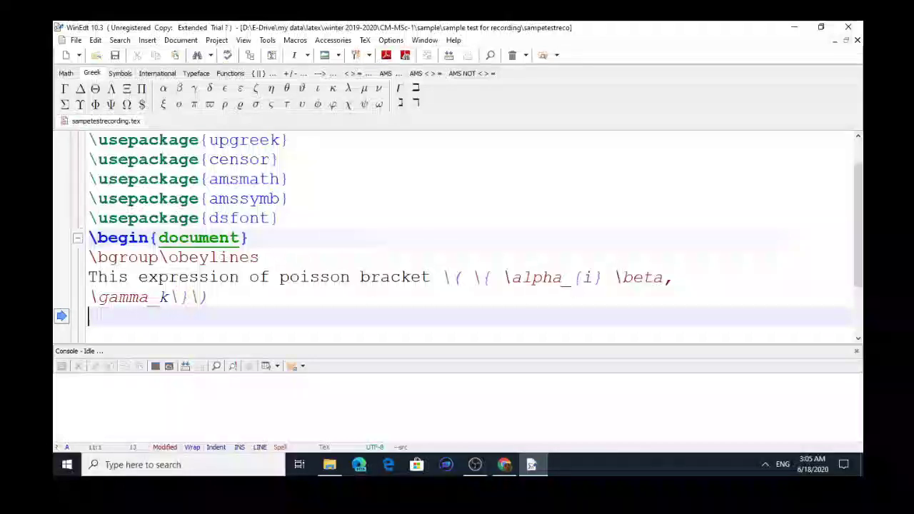
# - Open samplequiz.tex from the recently used files and switch back to sampetestrecording.tex
pyautogui.click(75, 40)
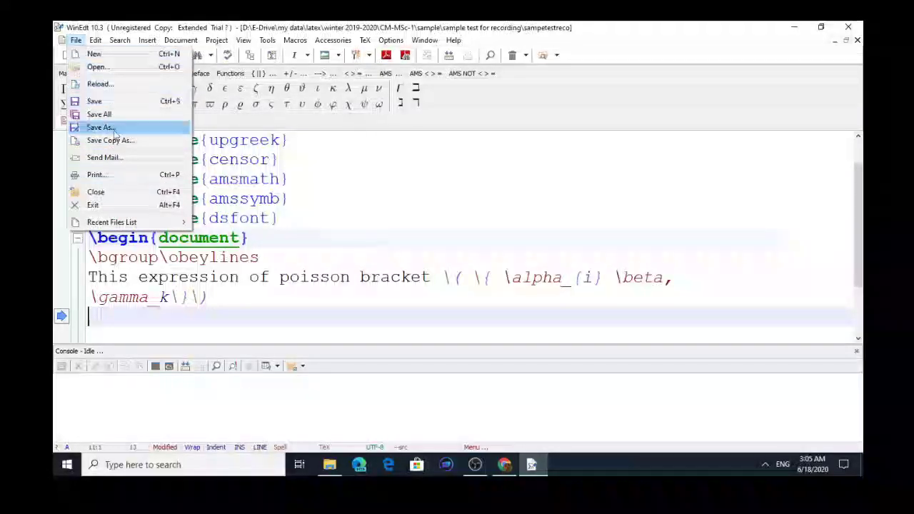
pyautogui.moveTo(123, 223)
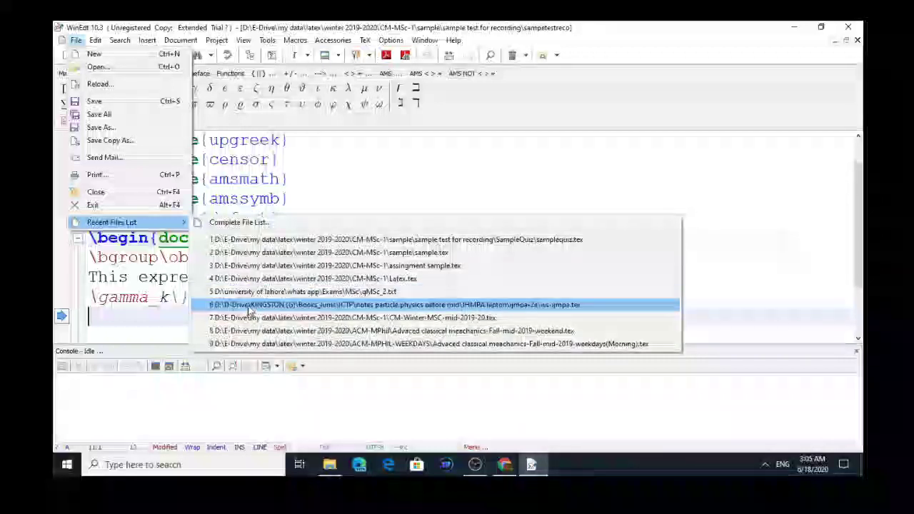
pyautogui.click(264, 242)
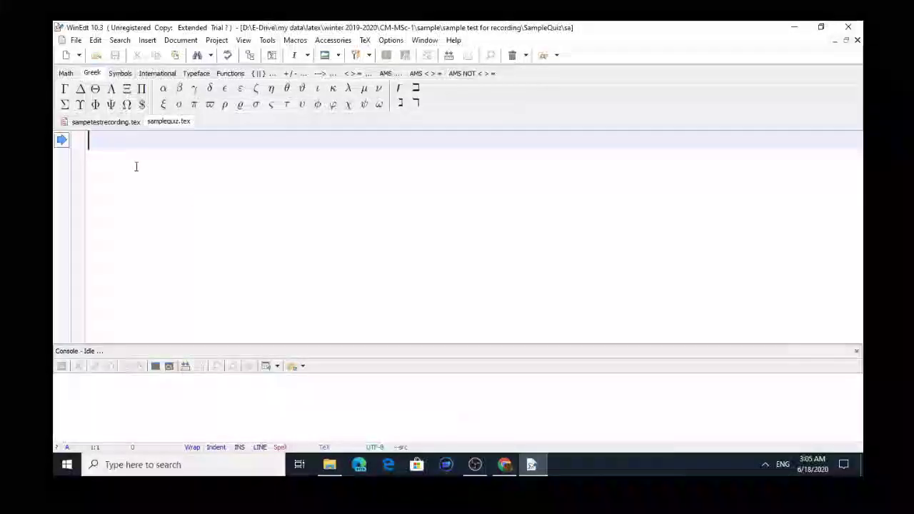
pyautogui.click(112, 123)
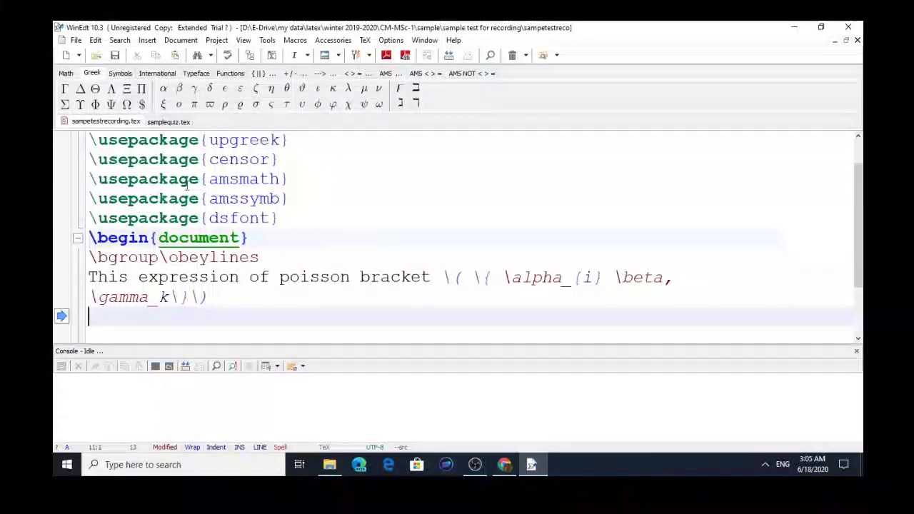
# - Check the closing \egroup and \end{document} lines at the end of sampetestrecording.tex
pyautogui.press('Return')
pyautogui.press('Return')
pyautogui.write('\\egroup')
pyautogui.press('Return')
pyautogui.write('\\end{document}')
pyautogui.hotkey('ctrl', 'Home')
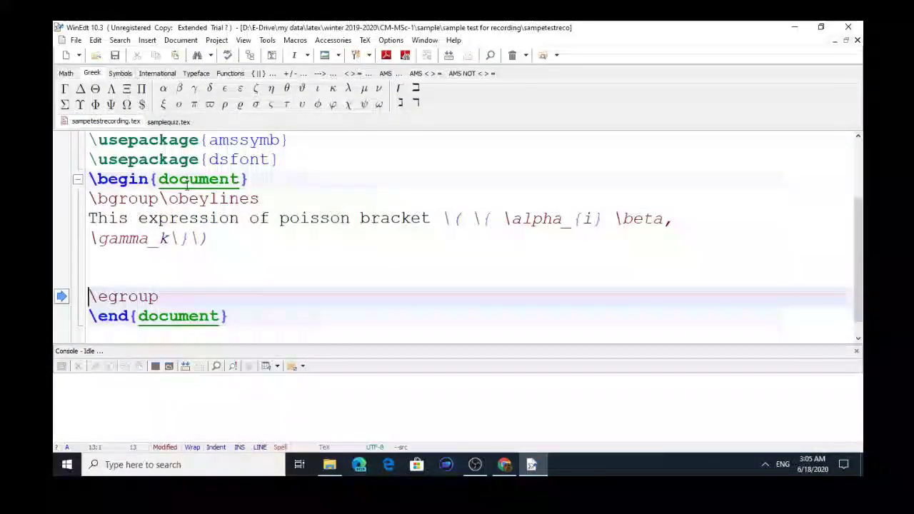
# - Close the empty samplequiz.tex document
pyautogui.click(160, 124)
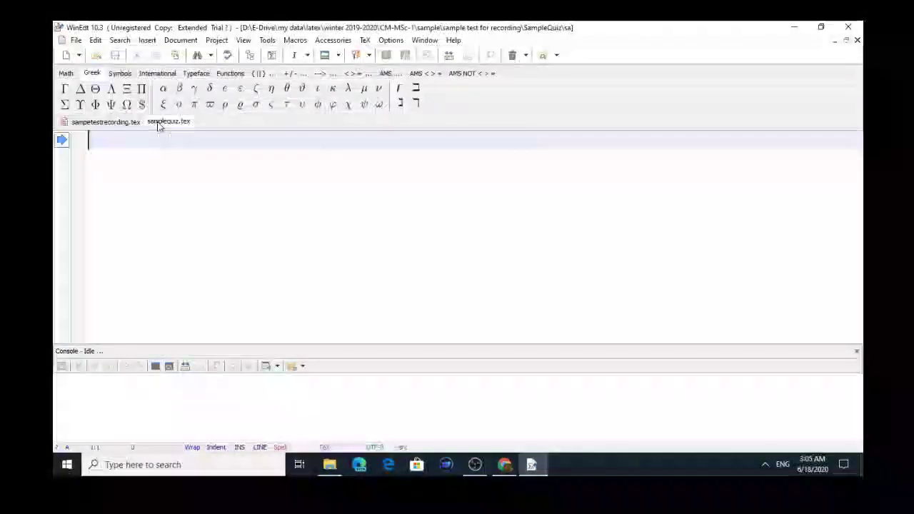
pyautogui.rightClick(159, 126)
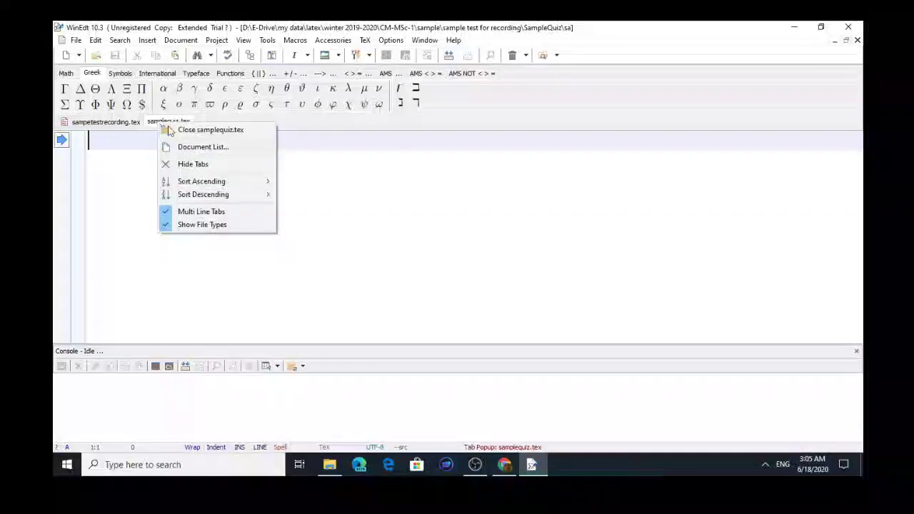
pyautogui.click(180, 130)
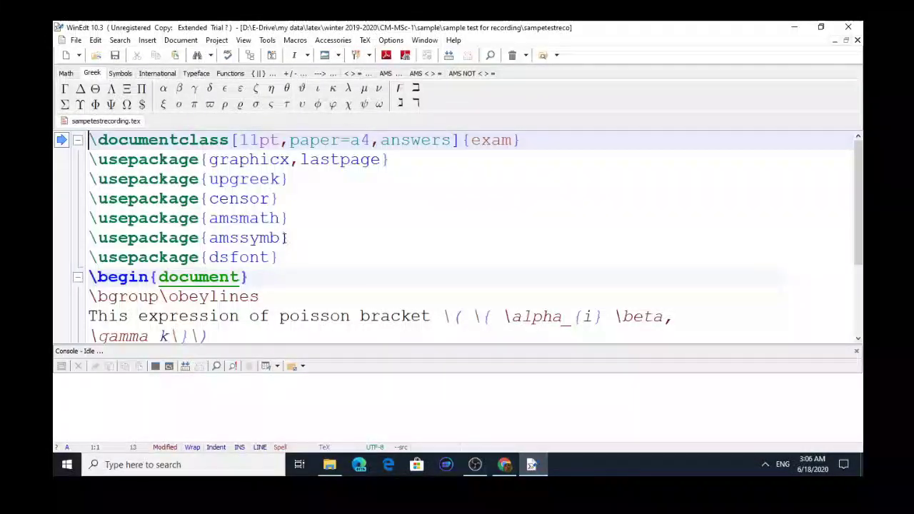
# - Start the first answer option by entering A) on the empty line directly below the Poisson bracket question
pyautogui.press('Down')
pyautogui.press('Down')
pyautogui.press('Down')
pyautogui.press('Down')
pyautogui.press('Down')
pyautogui.press('Down')
pyautogui.press('Down')
pyautogui.press('Down')
pyautogui.press('Down')
pyautogui.press('Down')
pyautogui.press('Down')
pyautogui.press('Down')
pyautogui.press('Down')
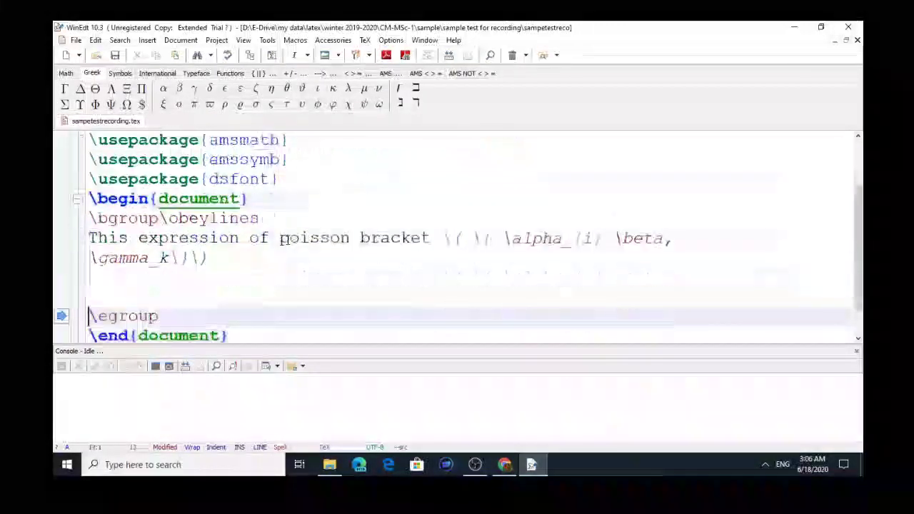
pyautogui.press('Down')
pyautogui.press('Up')
pyautogui.press('Up')
pyautogui.press('Up')
pyautogui.press('Up')
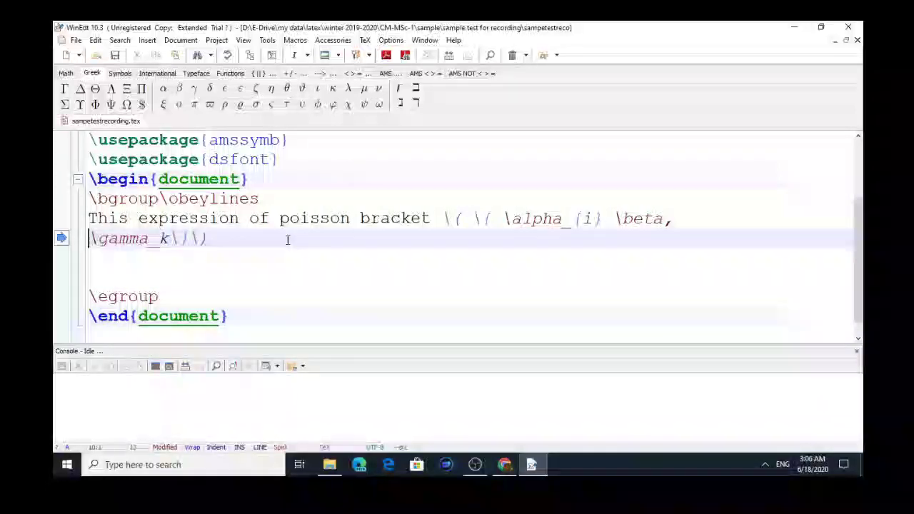
pyautogui.press('Down')
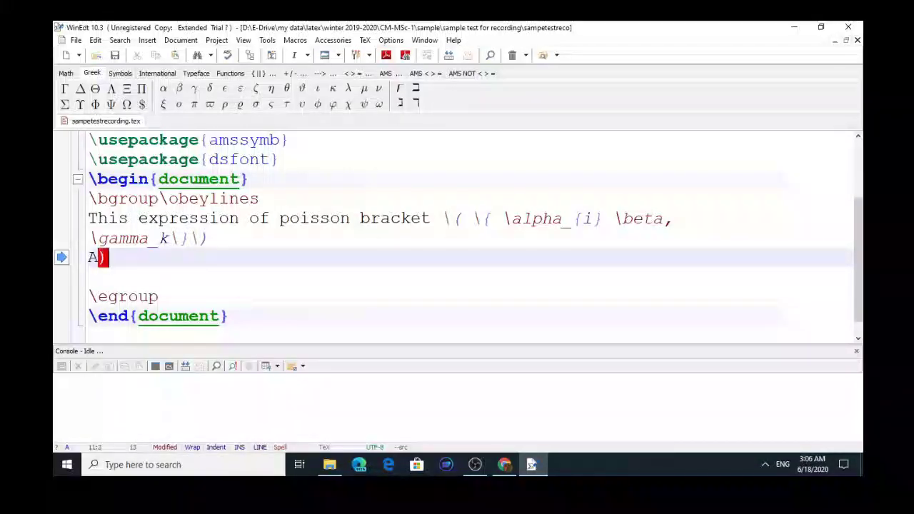
# - Re-enter the closing parenthesis after A, add a space and open inline math with \( on the option line
pyautogui.click(89, 257)
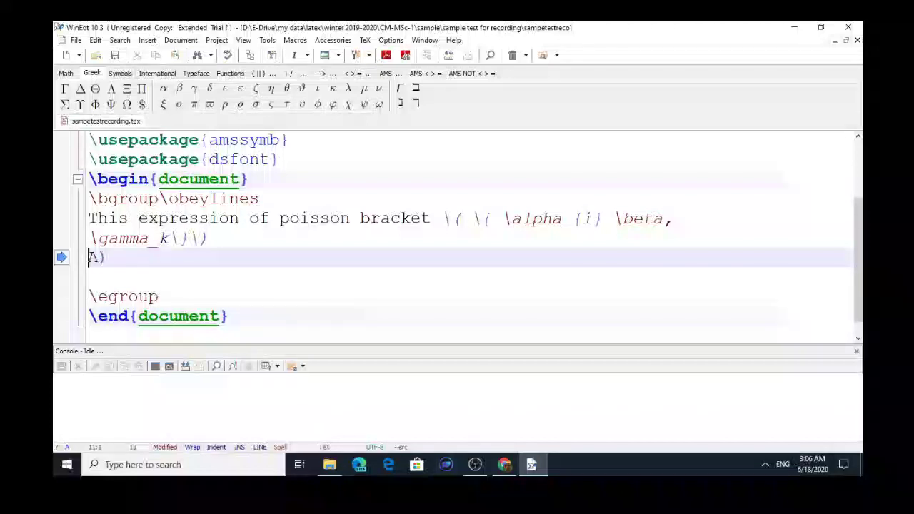
pyautogui.press('Right')
pyautogui.press('BackSpace')
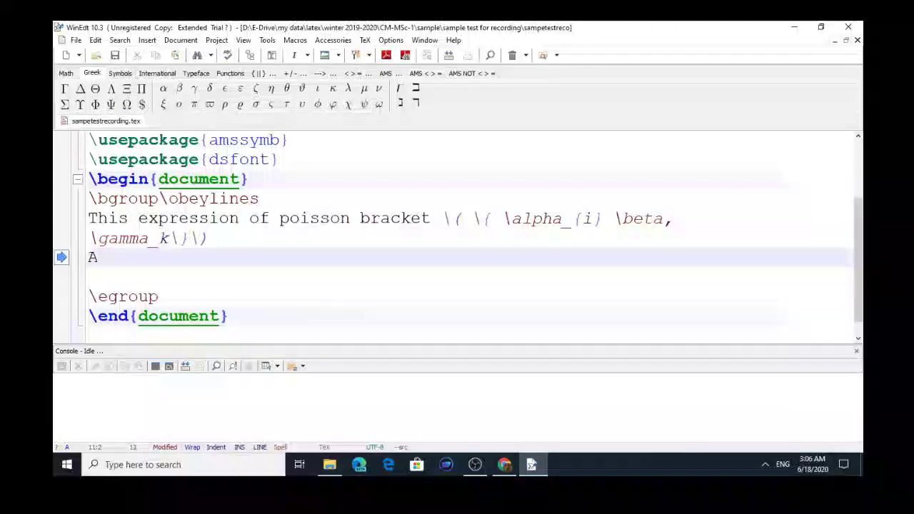
pyautogui.press('BackSpace')
pyautogui.press('Down')
pyautogui.press('Up')
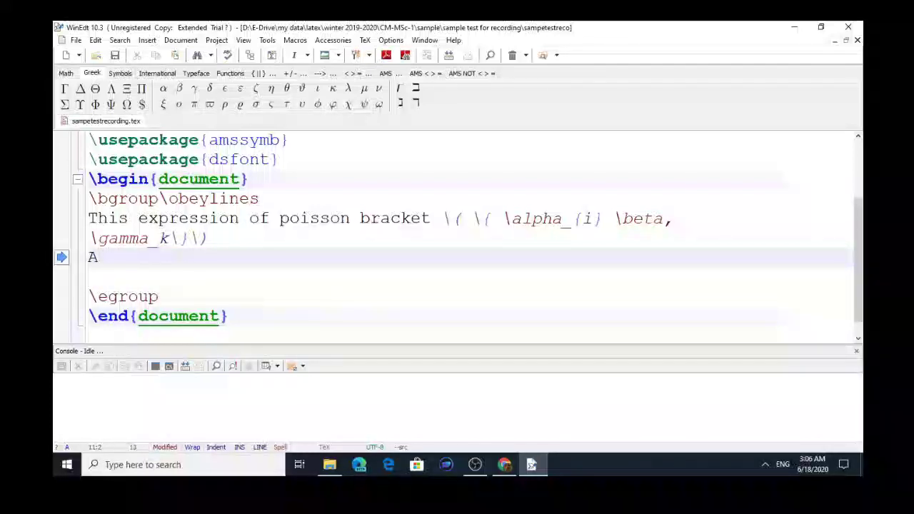
pyautogui.write(')')
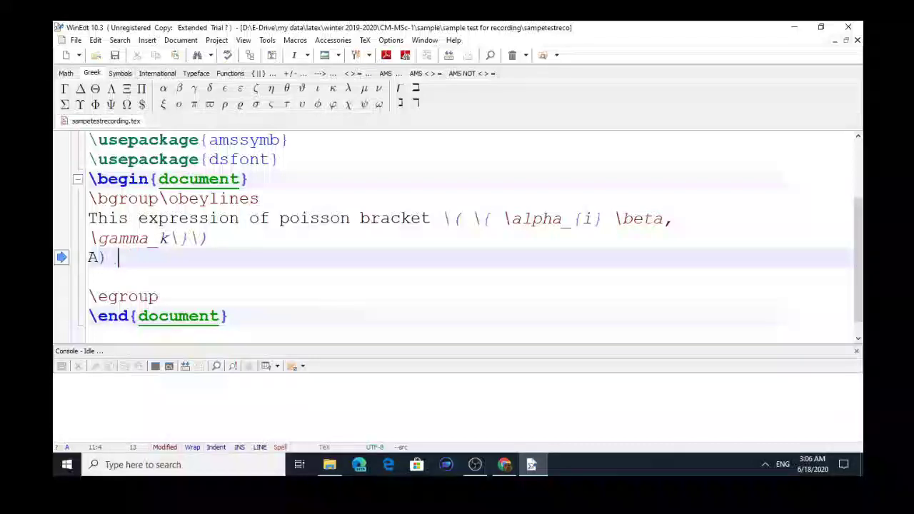
pyautogui.write('\\(')
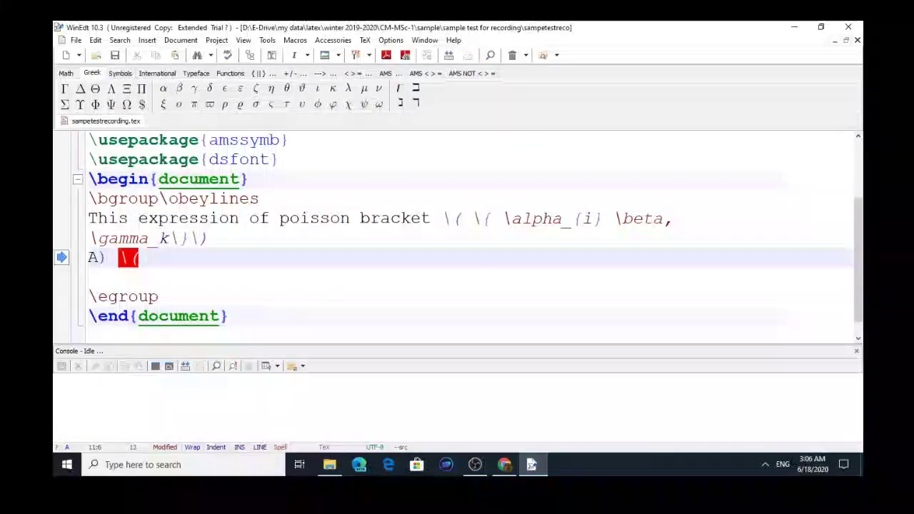
# - Copy the question's complete inline math expression, dismissing the registration reminder, and paste it over the \( after A)
pyautogui.click(609, 219)
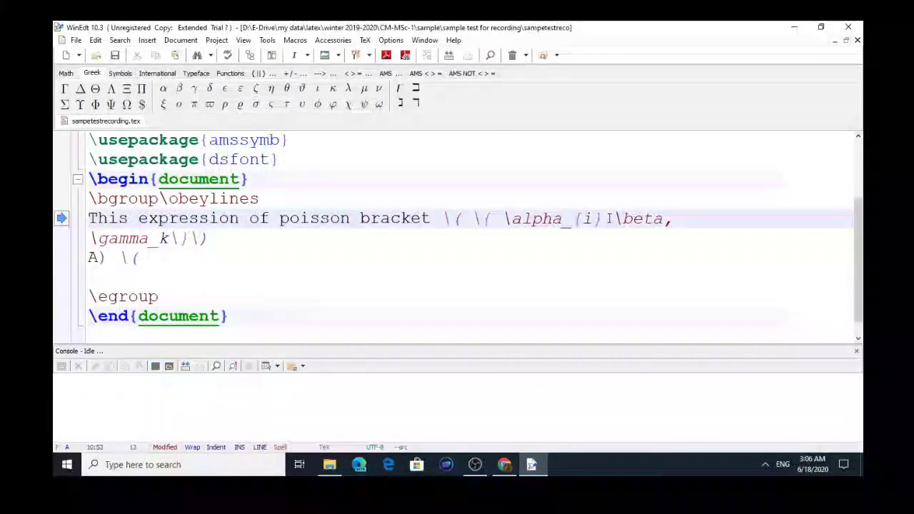
pyautogui.press('End')
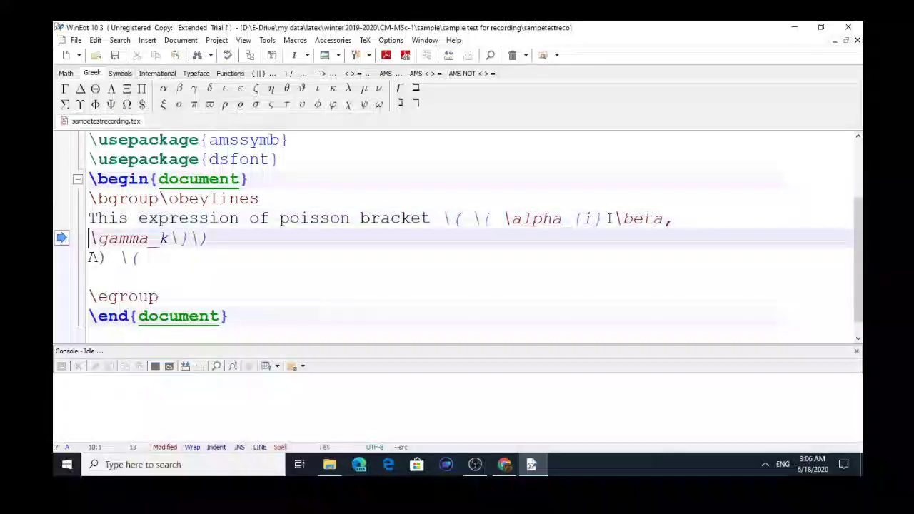
pyautogui.press('Right')
pyautogui.press('Right')
pyautogui.press('Right')
pyautogui.press('Right')
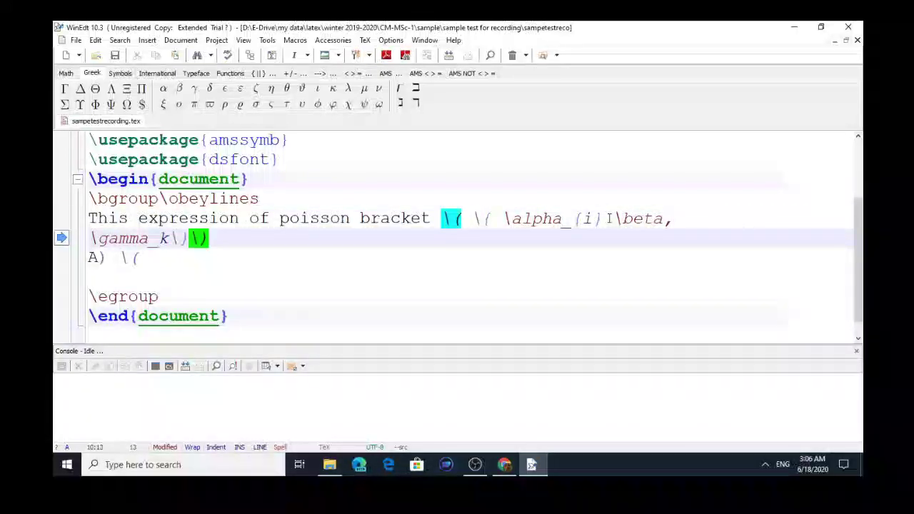
pyautogui.press('Right')
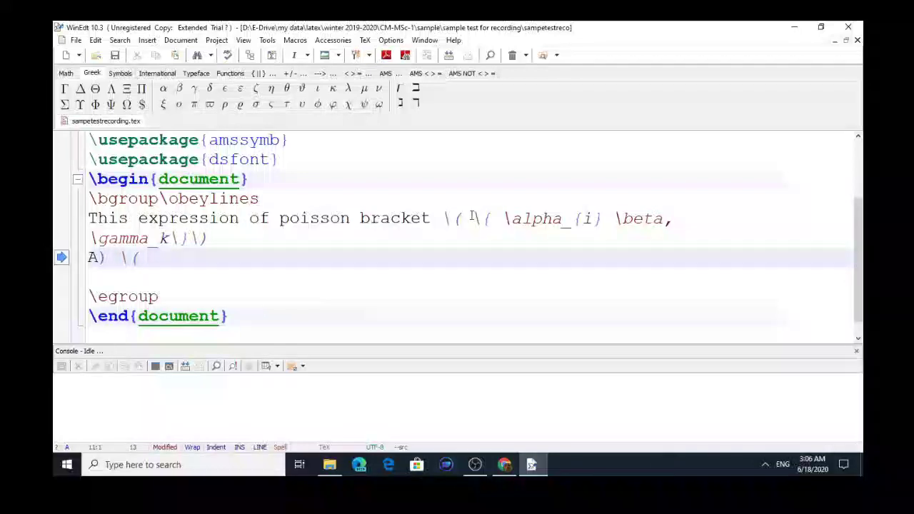
pyautogui.moveTo(471, 217); pyautogui.dragTo(543, 239)
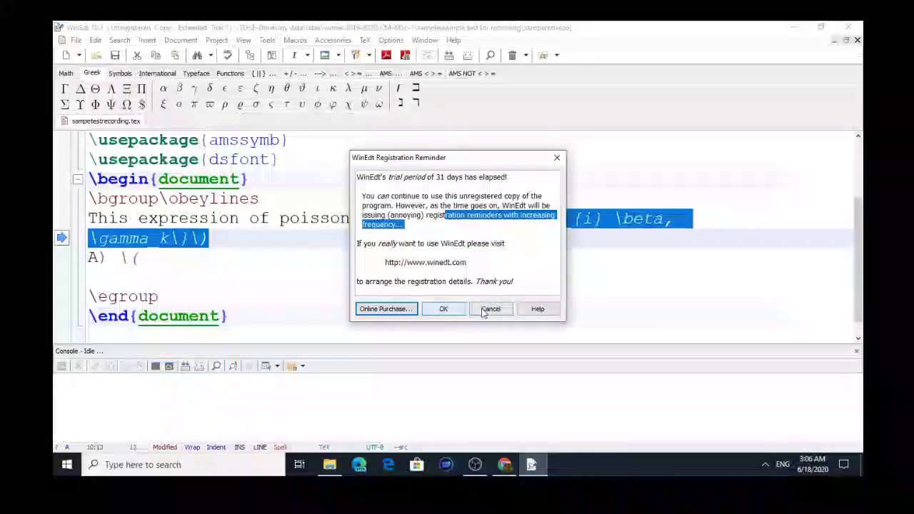
pyautogui.click(487, 309)
pyautogui.moveTo(443, 218); pyautogui.dragTo(469, 241)
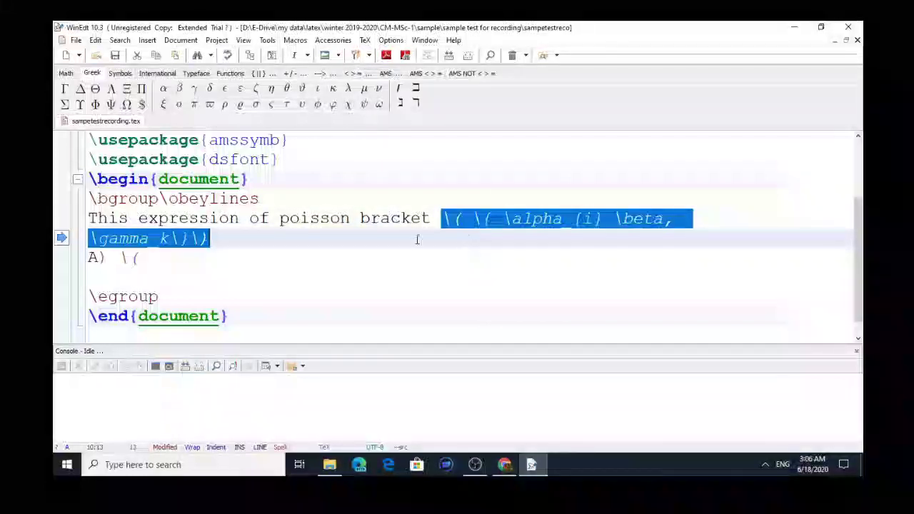
pyautogui.moveTo(118, 259); pyautogui.dragTo(150, 260)
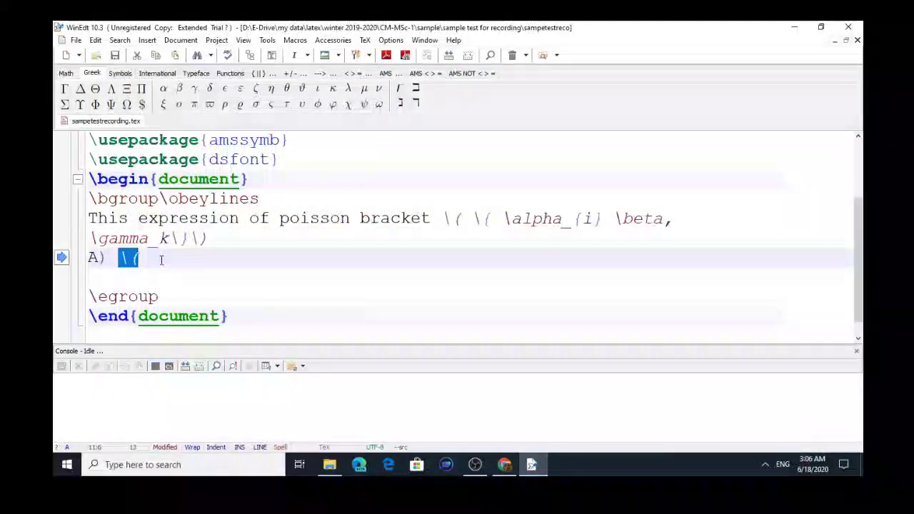
pyautogui.write('\\( \\{ \\alpha_{i} \\beta, \\gamma_k\\}\\)')
# - Give \beta in the question line the subscript j by adding _j directly before the comma
pyautogui.press('Left')
pyautogui.press('Left')
pyautogui.press('Left')
pyautogui.press('Left')
pyautogui.press('Left')
pyautogui.press('Left')
pyautogui.press('Left')
pyautogui.press('Left')
pyautogui.press('Left')
pyautogui.press('Left')
pyautogui.press('Left')
pyautogui.press('Left')
pyautogui.press('Left')
pyautogui.press('Left')
pyautogui.press('Left')
pyautogui.press('Left')
pyautogui.press('Left')
pyautogui.press('Left')
pyautogui.press('Left')
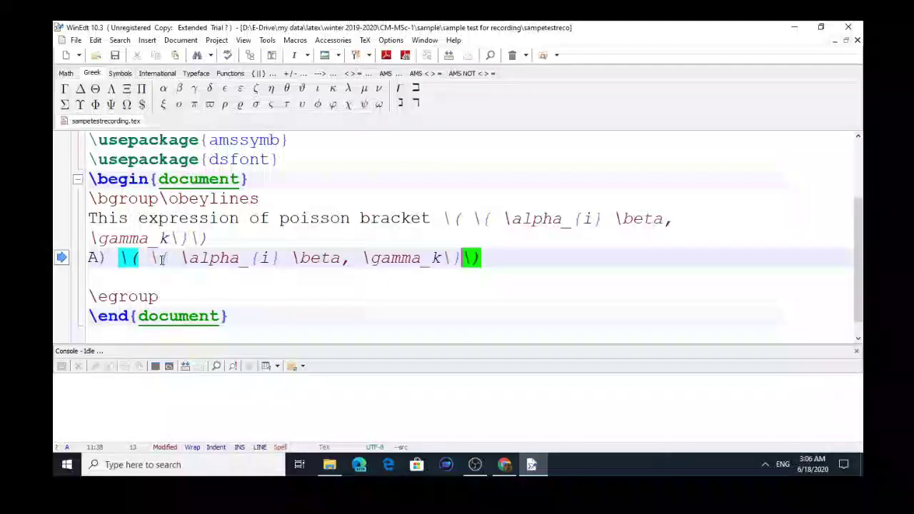
pyautogui.press('Right')
pyautogui.press('Right')
pyautogui.press('Right')
pyautogui.press('Right')
pyautogui.press('Right')
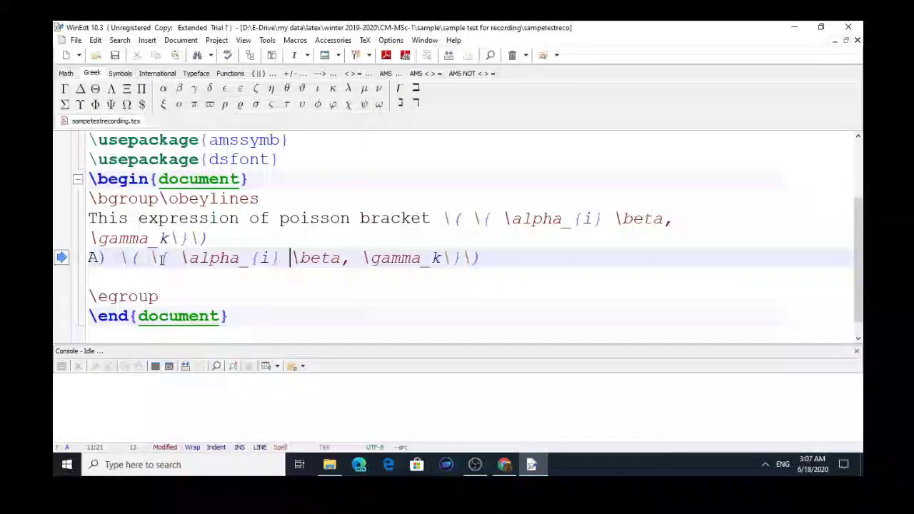
pyautogui.press('Up')
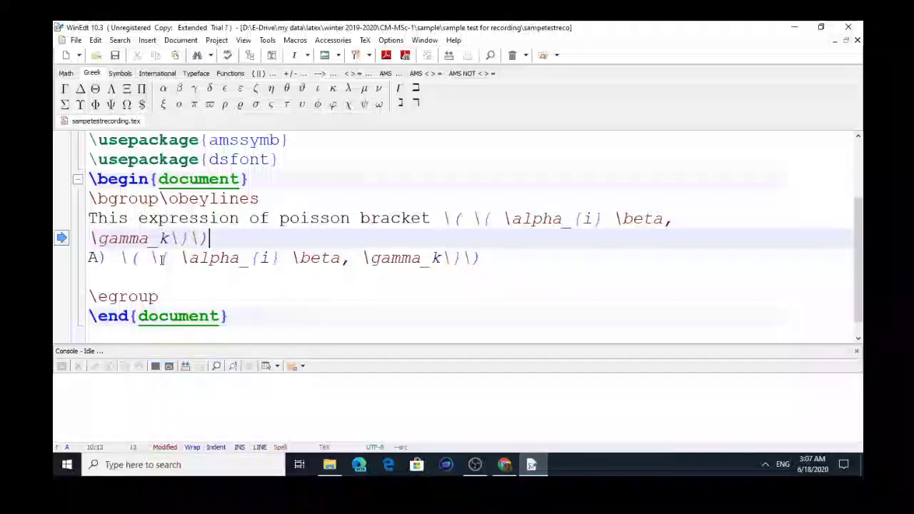
pyautogui.press('Down')
pyautogui.press('Home')
pyautogui.press('Up')
pyautogui.press('Up')
pyautogui.press('Right')
pyautogui.press('Right')
pyautogui.press('Right')
pyautogui.press('Right')
pyautogui.press('Right')
pyautogui.press('Right')
pyautogui.press('Right')
pyautogui.press('Right')
pyautogui.press('Right')
pyautogui.press('Right')
pyautogui.press('Right')
pyautogui.press('Right')
pyautogui.press('Right')
pyautogui.press('Right')
pyautogui.press('Right')
pyautogui.press('Right')
pyautogui.press('Right')
pyautogui.press('Right')
pyautogui.press('Right')
pyautogui.press('Right')
pyautogui.press('Right')
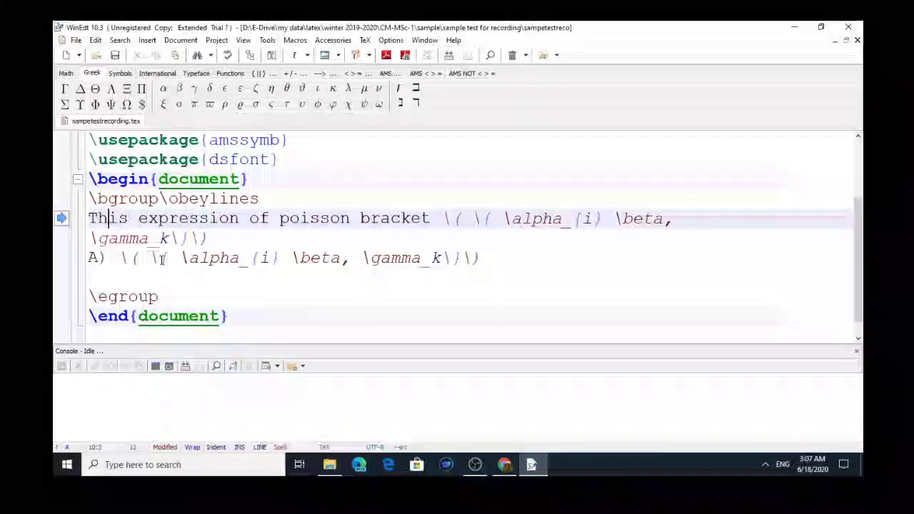
pyautogui.press('Right')
pyautogui.press('Right')
pyautogui.press('Right')
pyautogui.press('Right')
pyautogui.press('Right')
pyautogui.press('Right')
pyautogui.press('Right')
pyautogui.press('Right')
pyautogui.press('Right')
pyautogui.press('Right')
pyautogui.press('Right')
pyautogui.press('Right')
pyautogui.press('Right')
pyautogui.press('Right')
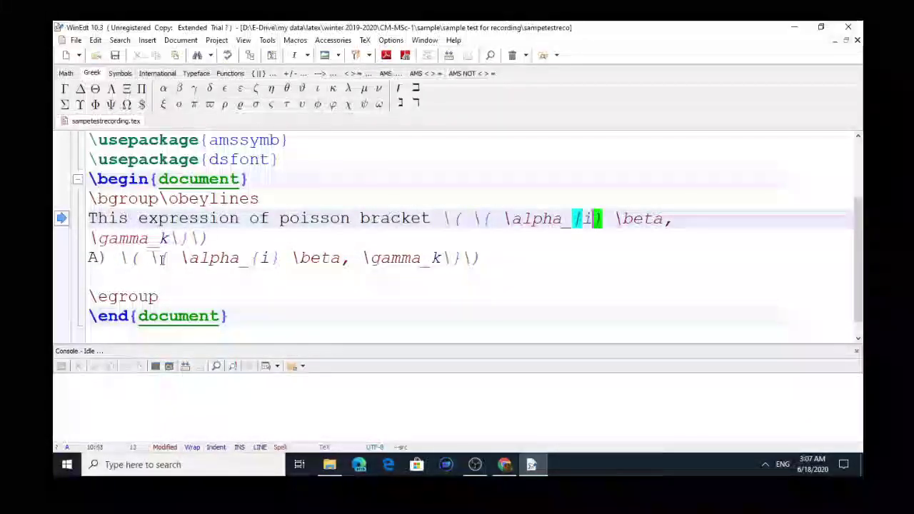
pyautogui.press('Right')
pyautogui.press('Right')
pyautogui.press('Right')
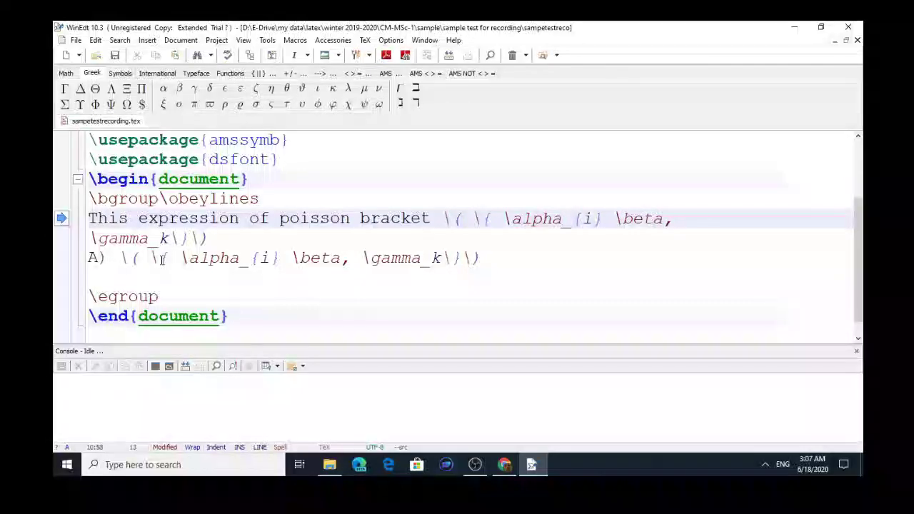
pyautogui.write('_j')
# - Cut \alpha_{i} and its extra space out of option A's bracket so that it starts with \beta
pyautogui.press('Right')
pyautogui.press('Right')
pyautogui.press('Right')
pyautogui.press('Right')
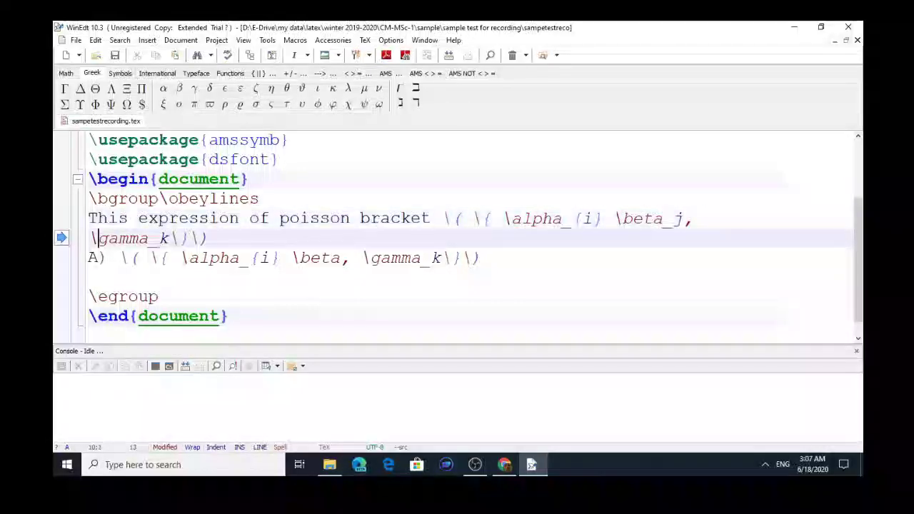
pyautogui.press('Right')
pyautogui.press('Right')
pyautogui.press('Right')
pyautogui.press('Right')
pyautogui.press('Right')
pyautogui.press('Right')
pyautogui.press('Down')
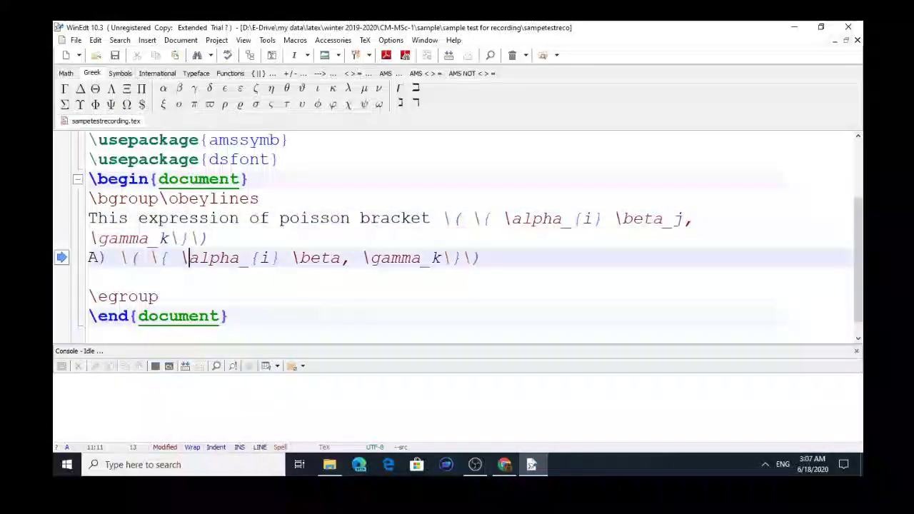
pyautogui.press('Right')
pyautogui.press('Right')
pyautogui.press('Right')
pyautogui.press('Right')
pyautogui.press('Right')
pyautogui.press('Right')
pyautogui.press('Right')
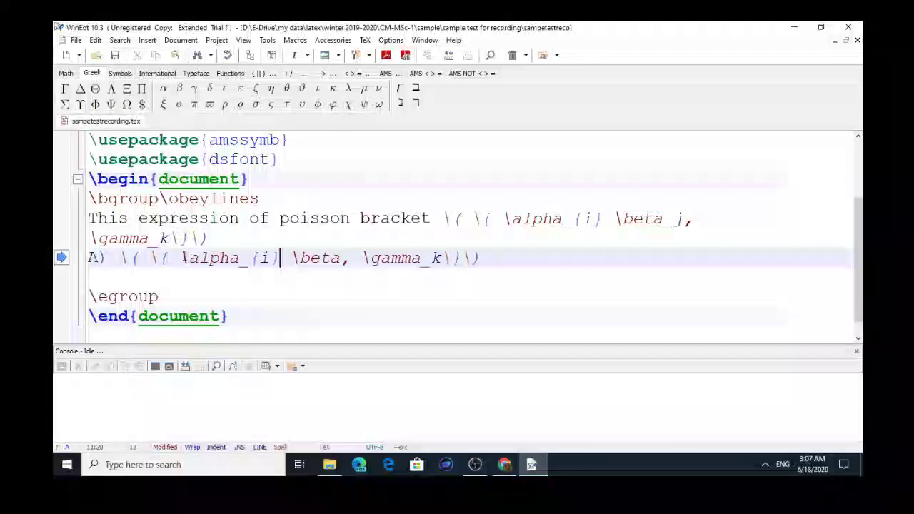
pyautogui.moveTo(185, 258); pyautogui.dragTo(281, 258)
pyautogui.hotkey('ctrl', 'x')
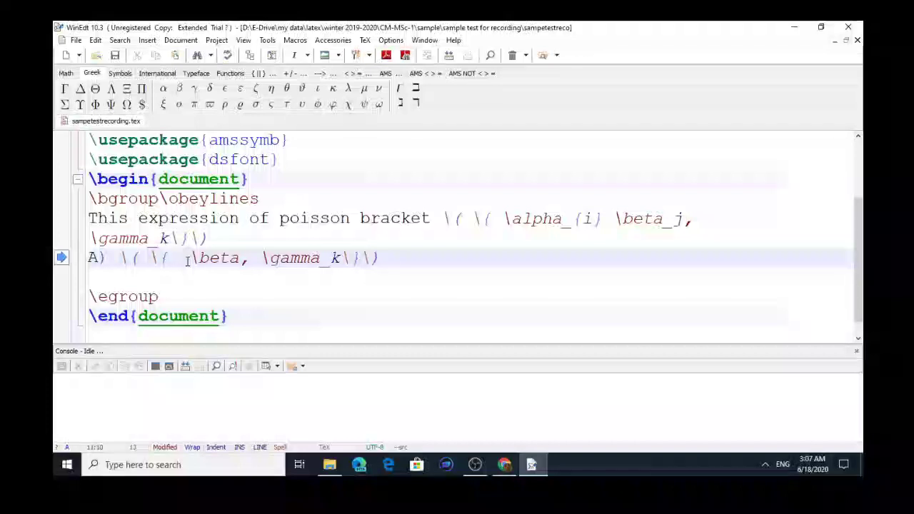
pyautogui.press('BackSpace')
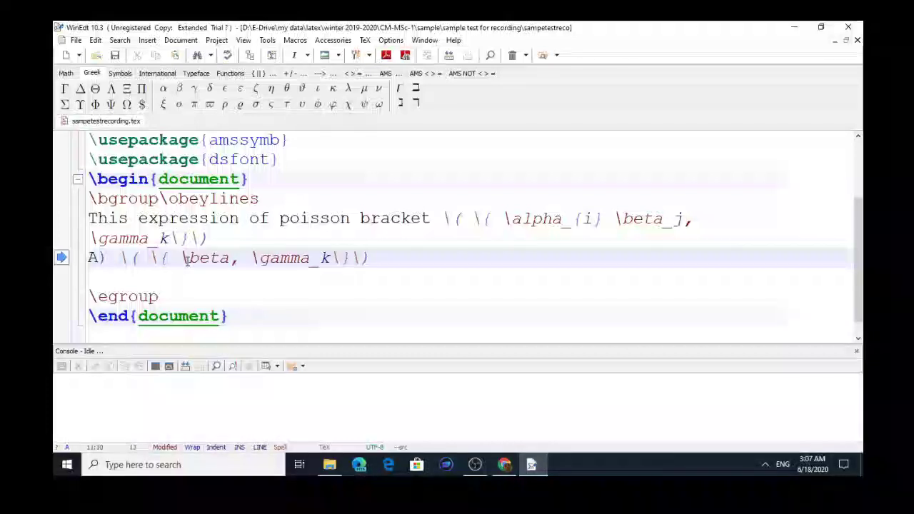
pyautogui.press('Right')
pyautogui.press('Right')
pyautogui.press('Right')
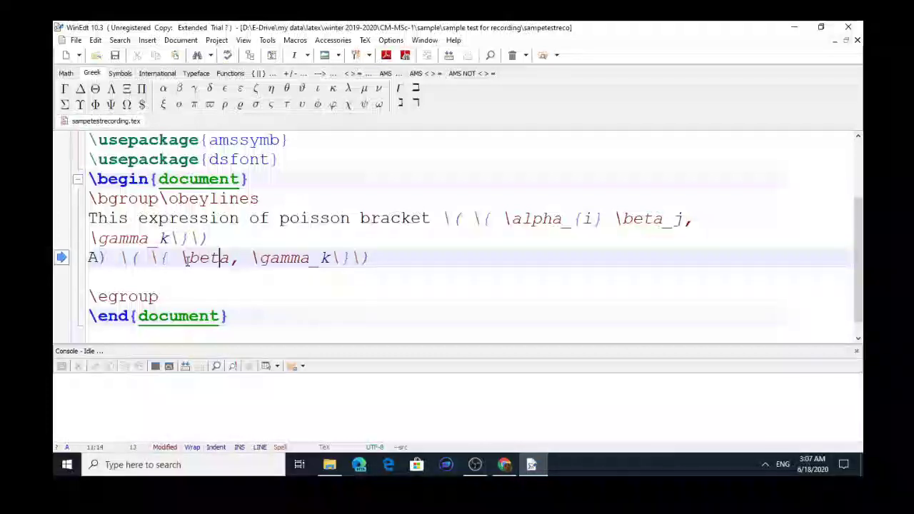
pyautogui.press('Left')
pyautogui.press('Left')
pyautogui.press('Left')
pyautogui.press('Left')
pyautogui.press('Left')
pyautogui.press('Left')
pyautogui.press('Left')
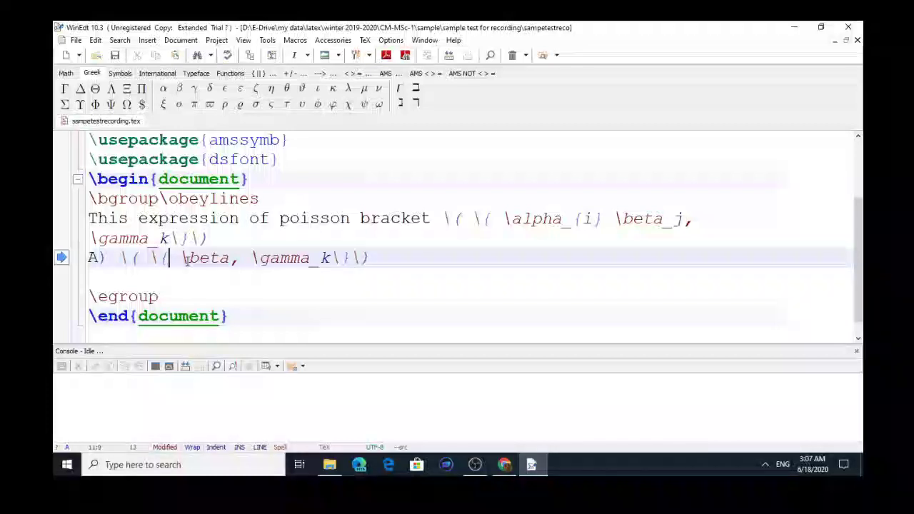
# - Start a new line below option A and enter the label B) followed by a space
pyautogui.press('Right')
pyautogui.press('Right')
pyautogui.press('Right')
pyautogui.press('Right')
pyautogui.press('Right')
pyautogui.press('Right')
pyautogui.press('Right')
pyautogui.press('Right')
pyautogui.press('Right')
pyautogui.press('Right')
pyautogui.press('Right')
pyautogui.press('Right')
pyautogui.press('Right')
pyautogui.press('Right')
pyautogui.press('Right')
pyautogui.press('Right')
pyautogui.press('Right')
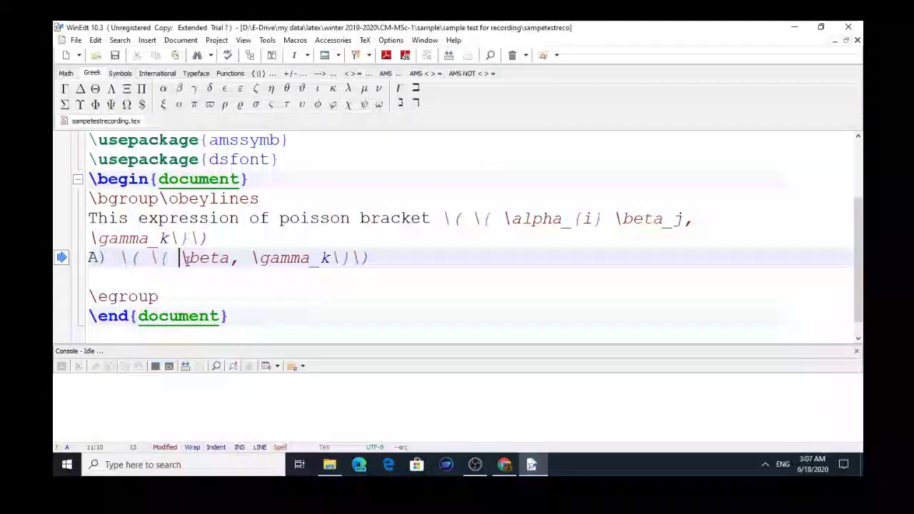
pyautogui.press('Right')
pyautogui.press('Return')
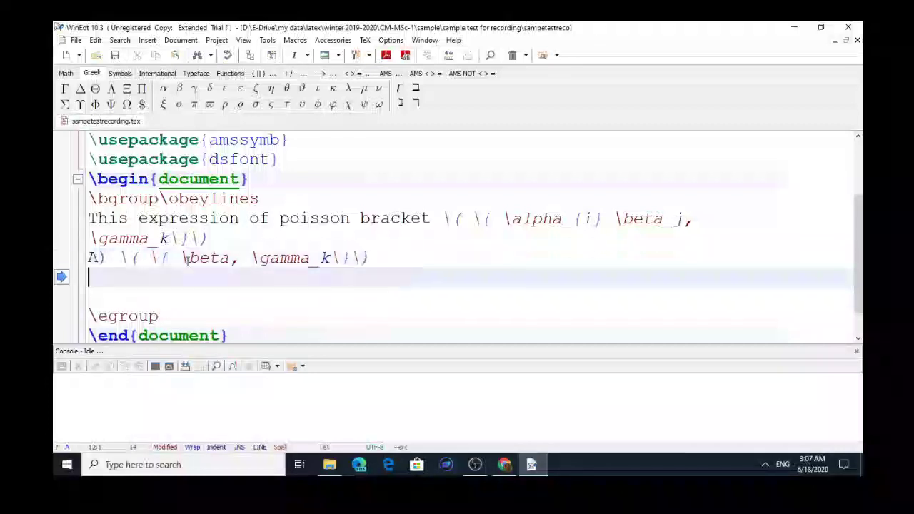
pyautogui.write('B)')
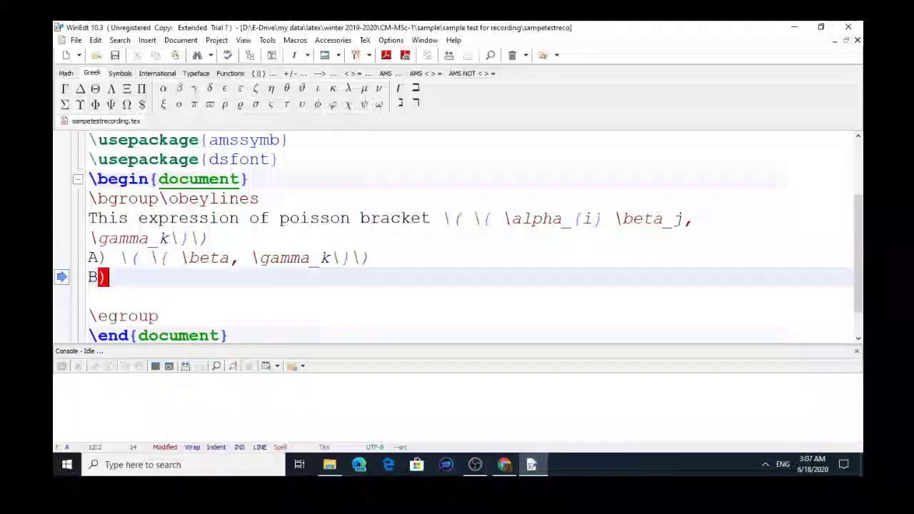
pyautogui.press('Down')
pyautogui.press('Up')
pyautogui.press('BackSpace')
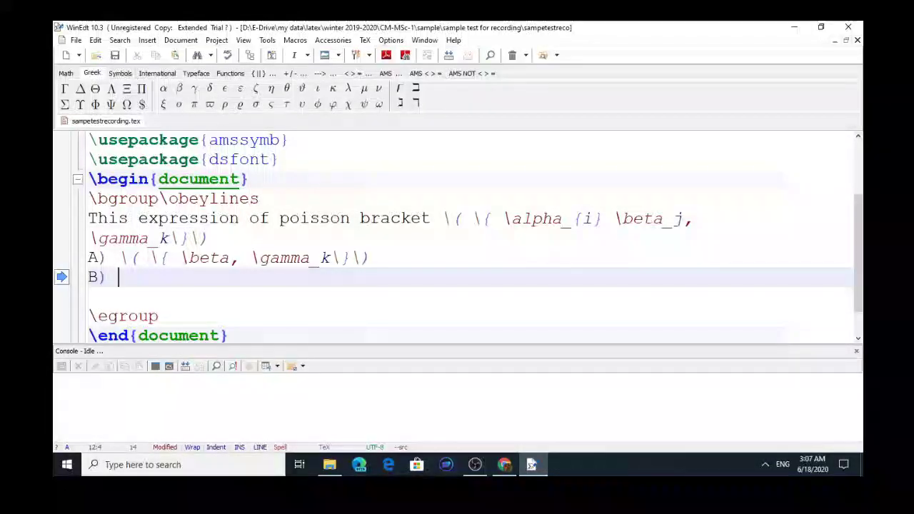
# - Add the word "only" after option A's inline math expression, without leaving an extra blank line below it
pyautogui.click(379, 258)
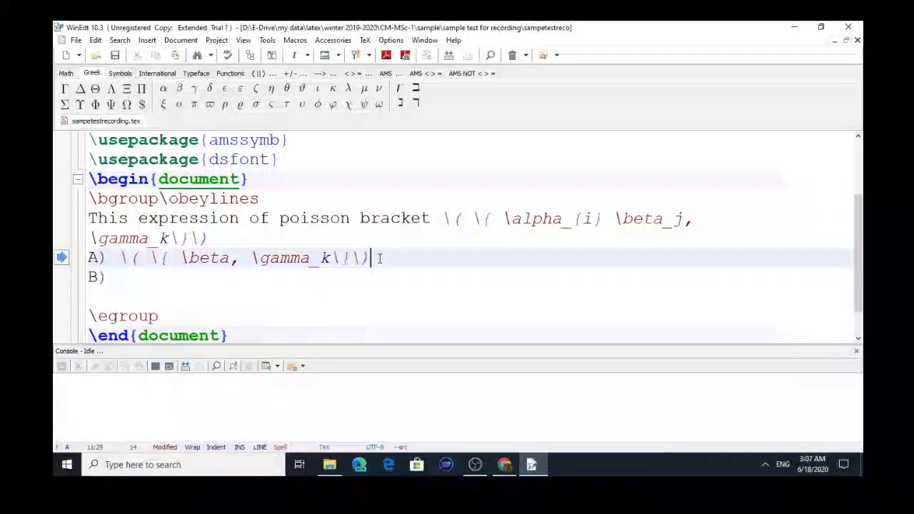
pyautogui.press('Left')
pyautogui.press('Left')
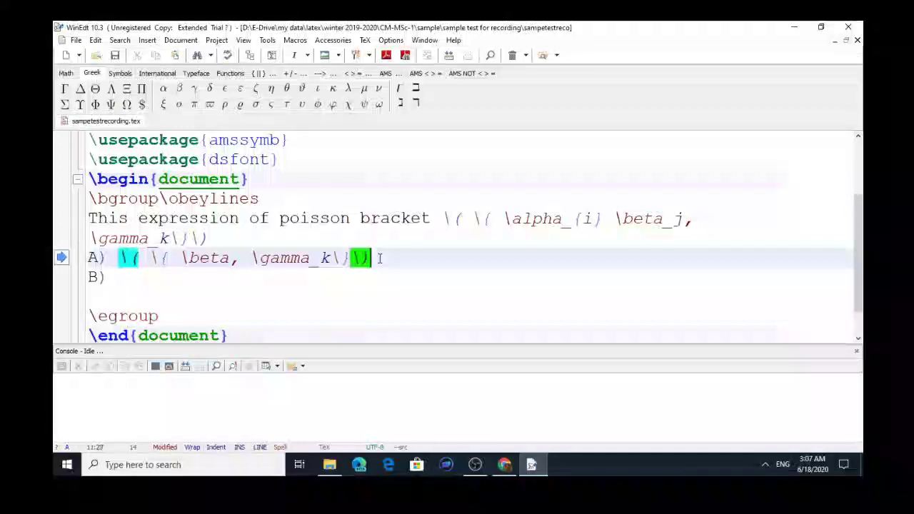
pyautogui.press('Down')
pyautogui.press('Home')
pyautogui.click(379, 258)
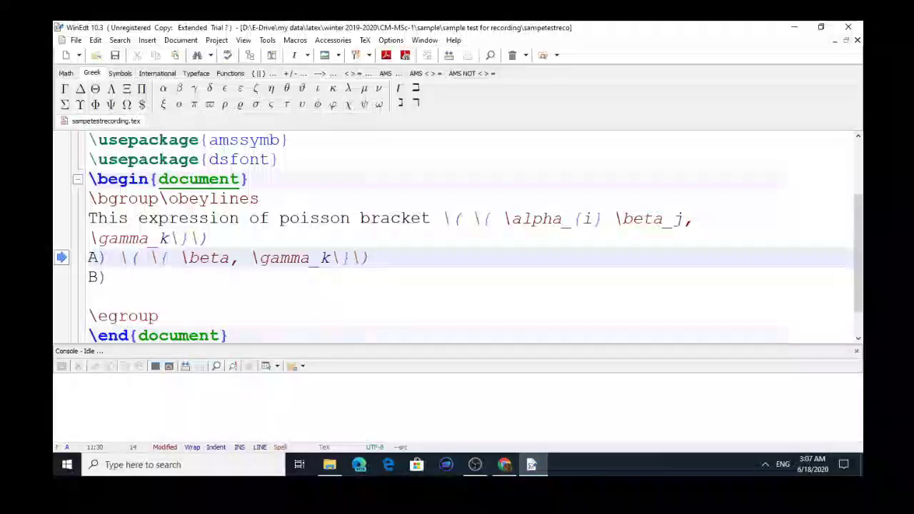
pyautogui.write('onl')
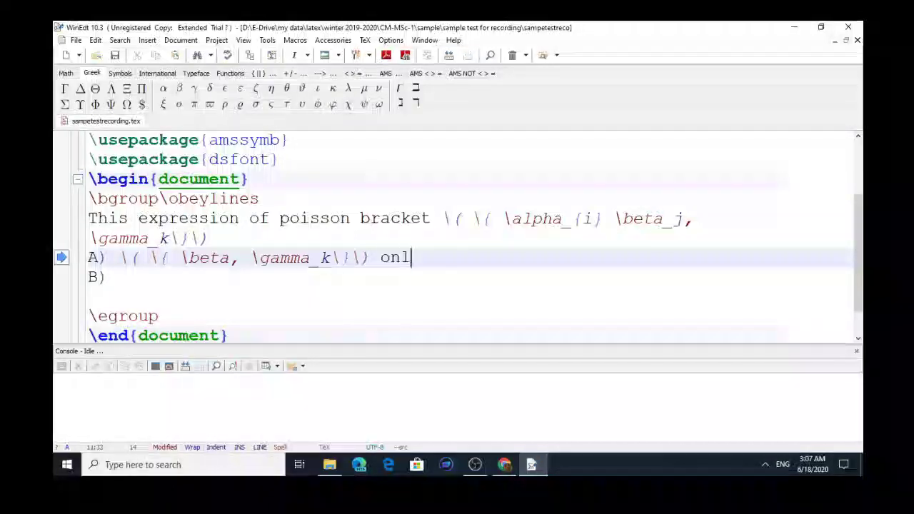
pyautogui.write('y')
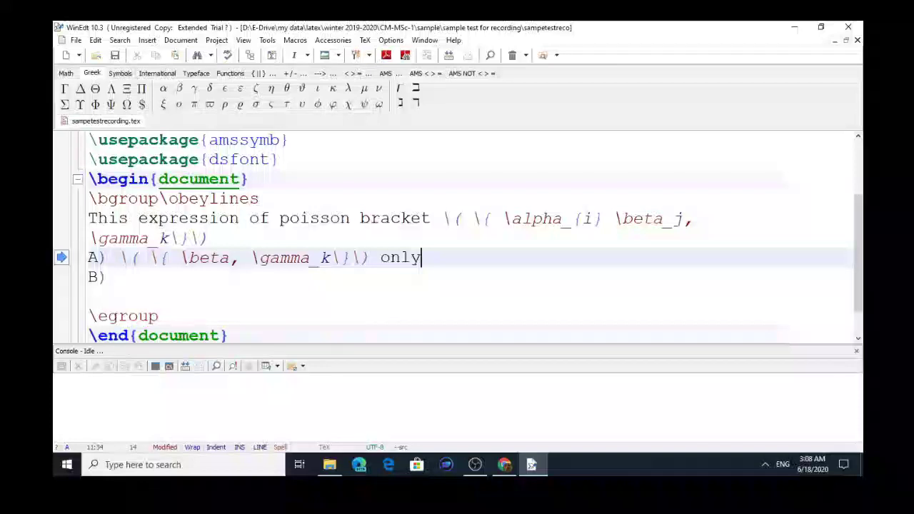
pyautogui.press('Return')
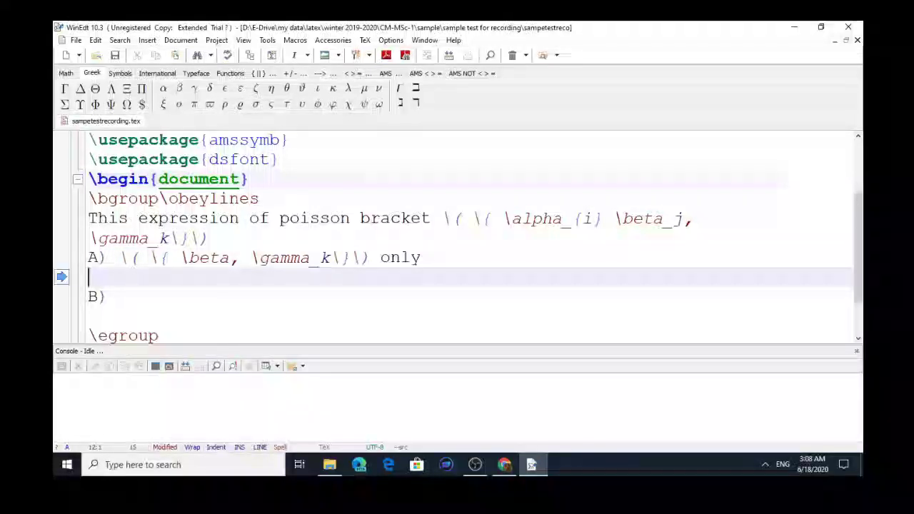
pyautogui.press('Delete')
# - Open inline math with \( after the B) label
pyautogui.press('Right')
pyautogui.press('Right')
pyautogui.press('Right')
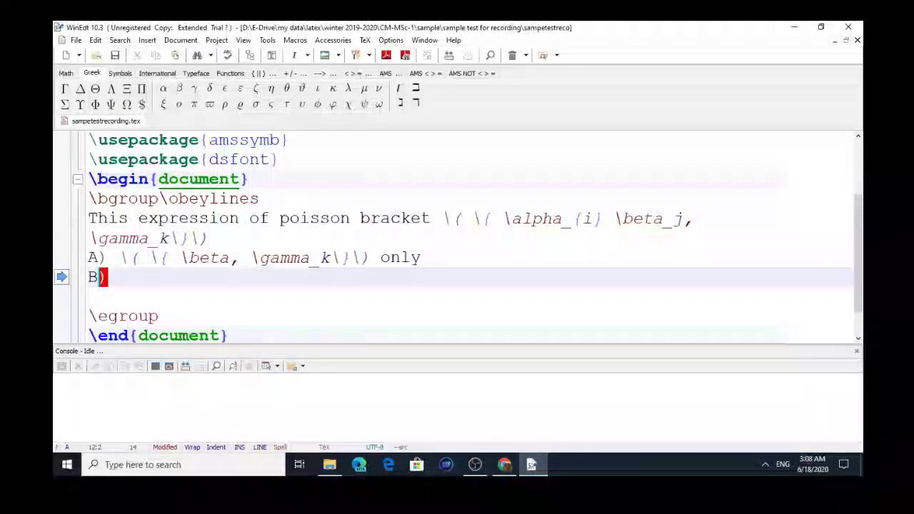
pyautogui.press('Down')
pyautogui.press('Up')
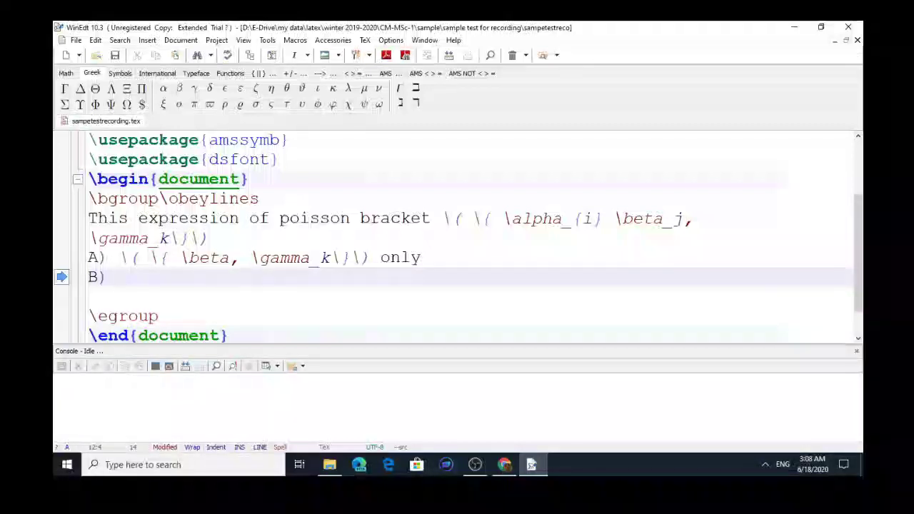
pyautogui.write('\\')
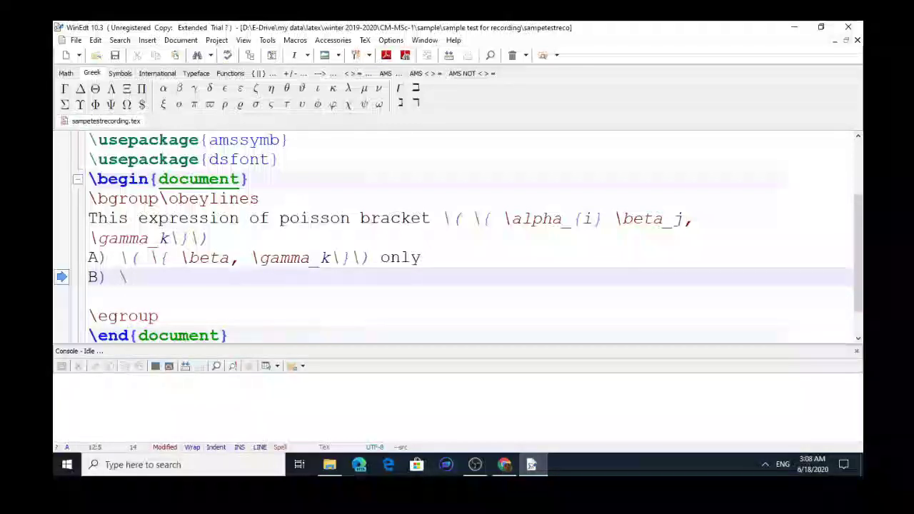
pyautogui.write('(')
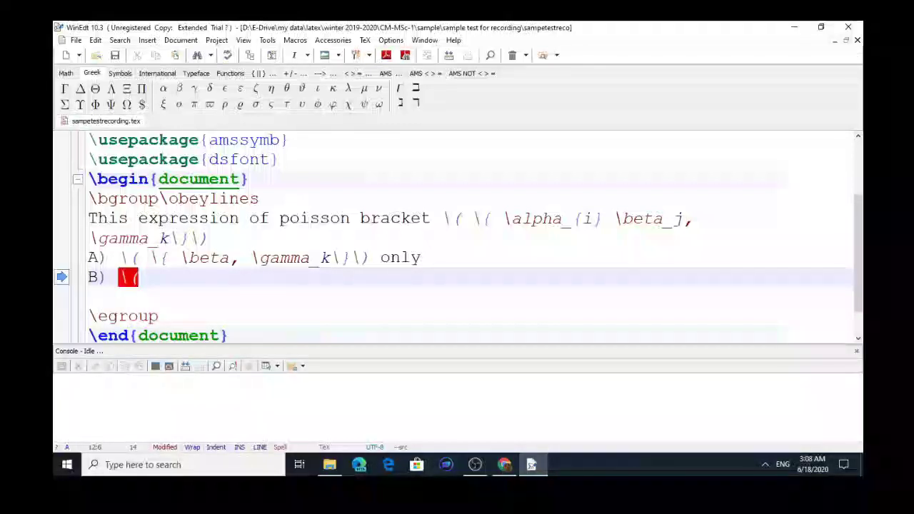
pyautogui.click(88, 296)
pyautogui.click(140, 277)
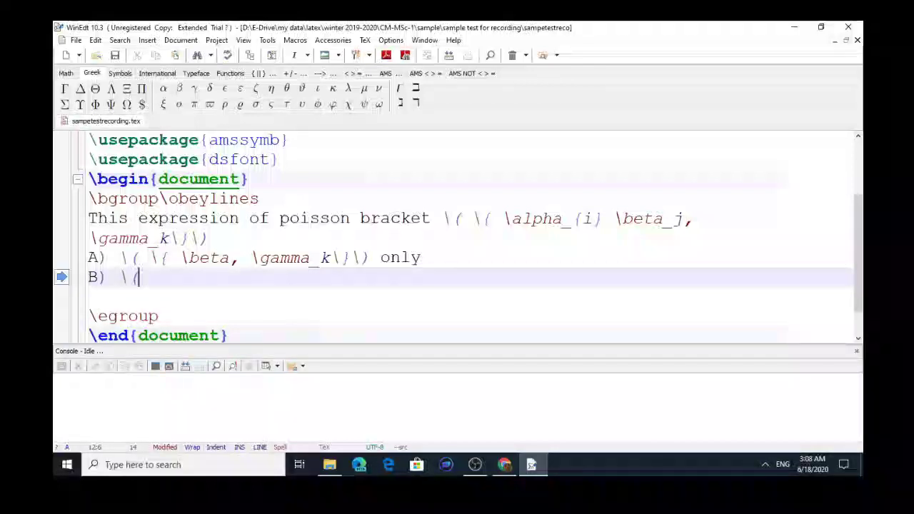
# - Copy the question's complete inline math expression and paste it over the \( after B)
pyautogui.moveTo(443, 218); pyautogui.dragTo(657, 237)
pyautogui.hotkey('ctrl', 'c')
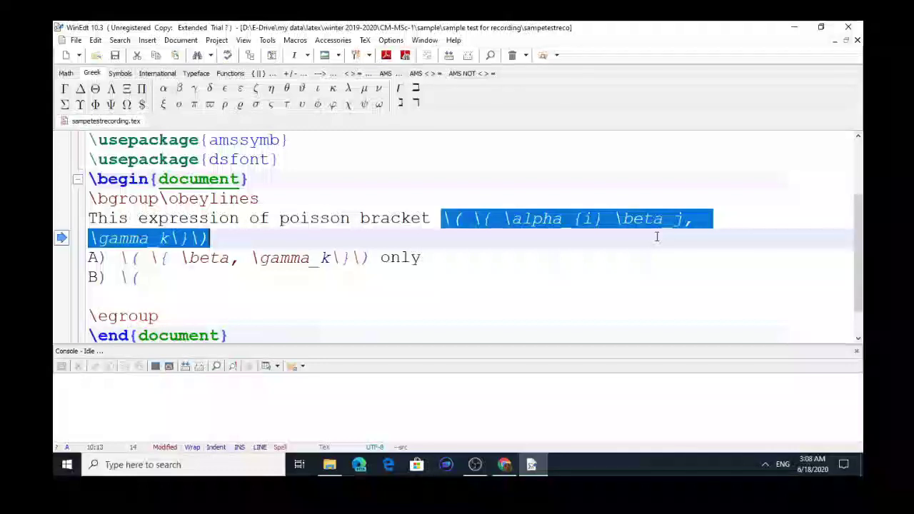
pyautogui.click(148, 279)
pyautogui.doubleClick(122, 277)
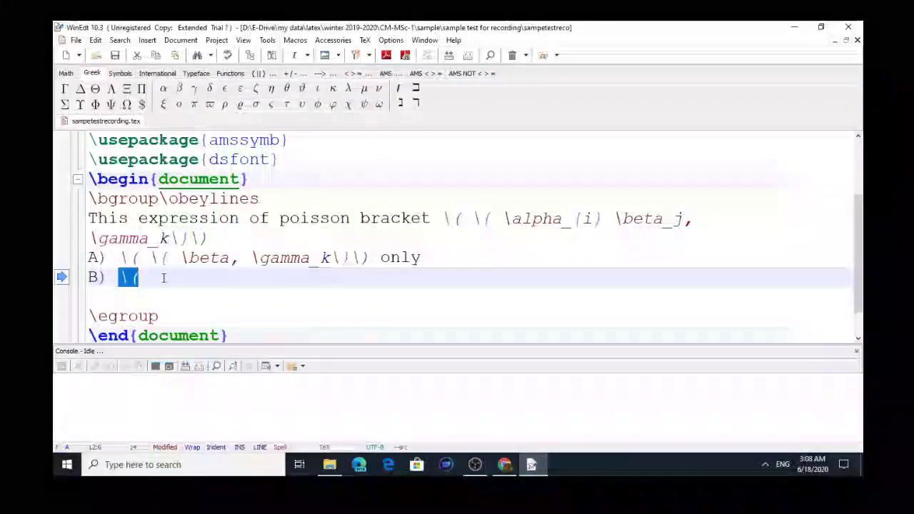
pyautogui.hotkey('ctrl', 'v')
# - Move \alpha_{i} out of option B's bracket so that it stands between \( and \{
pyautogui.press('Left')
pyautogui.press('Left')
pyautogui.press('Left')
pyautogui.press('Left')
pyautogui.press('Left')
pyautogui.press('Left')
pyautogui.press('Left')
pyautogui.press('Left')
pyautogui.press('Left')
pyautogui.press('Left')
pyautogui.press('Left')
pyautogui.press('Left')
pyautogui.press('Left')
pyautogui.press('Left')
pyautogui.press('Left')
pyautogui.press('Left')
pyautogui.press('Left')
pyautogui.press('Left')
pyautogui.press('Left')
pyautogui.press('Left')
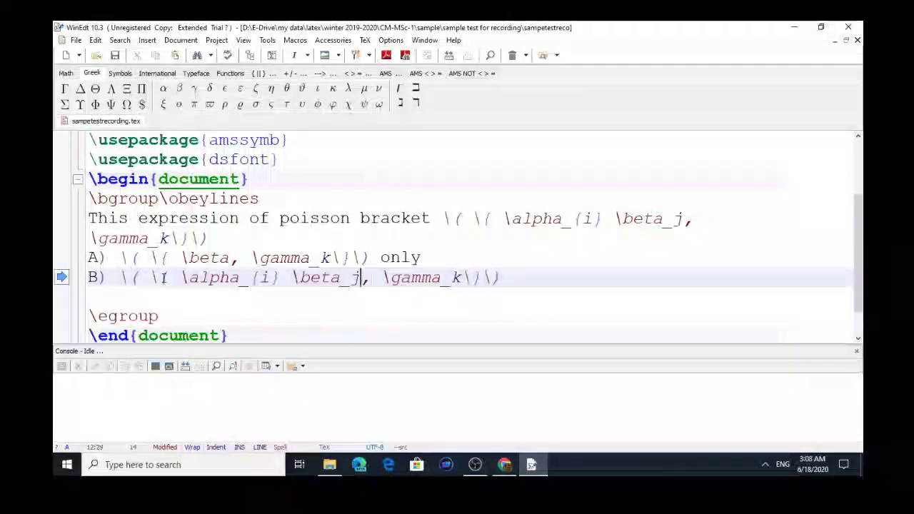
pyautogui.moveTo(180, 278); pyautogui.dragTo(274, 278)
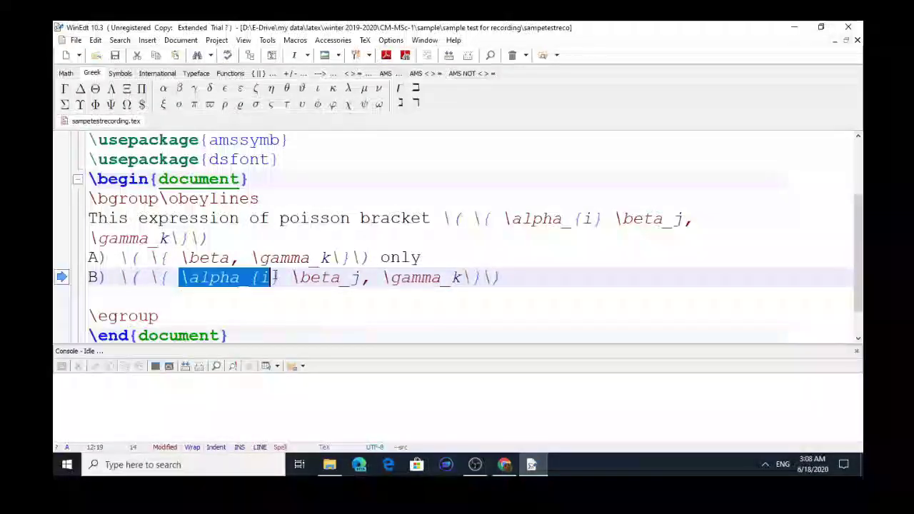
pyautogui.press('Delete')
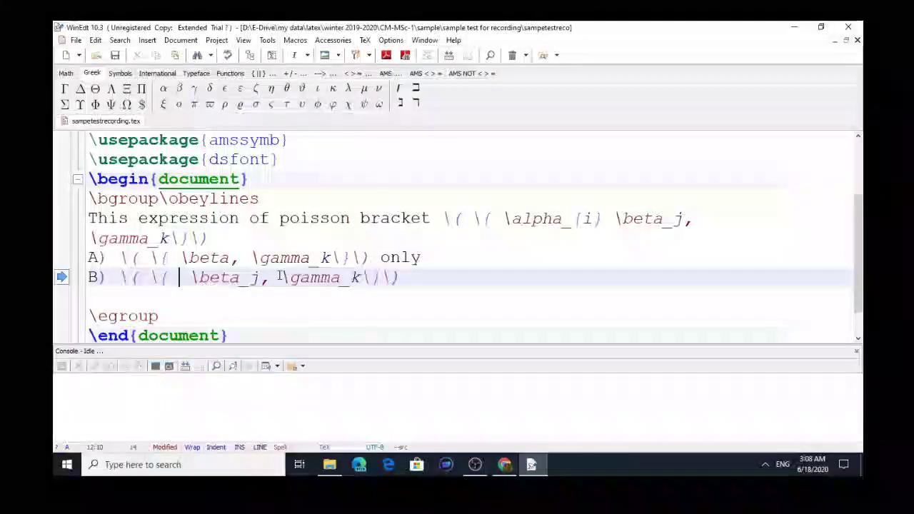
pyautogui.click(148, 279)
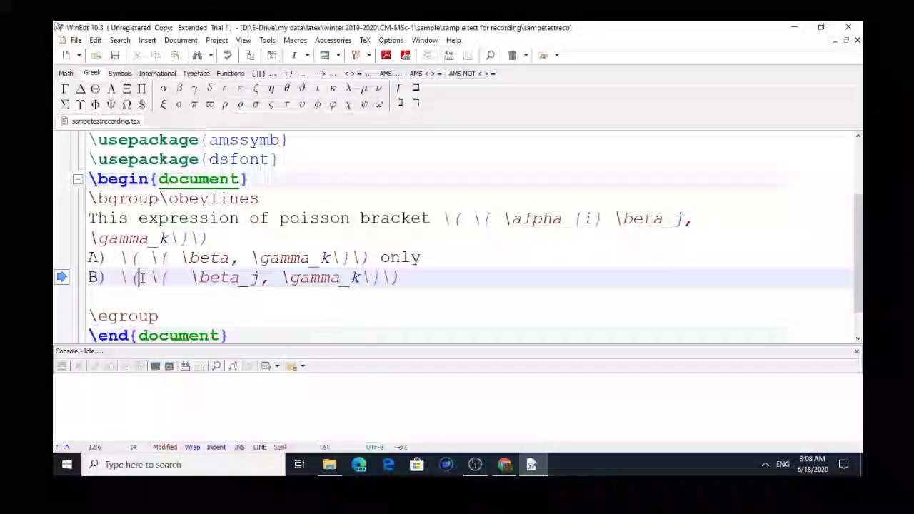
pyautogui.write('\\alpha_{i}')
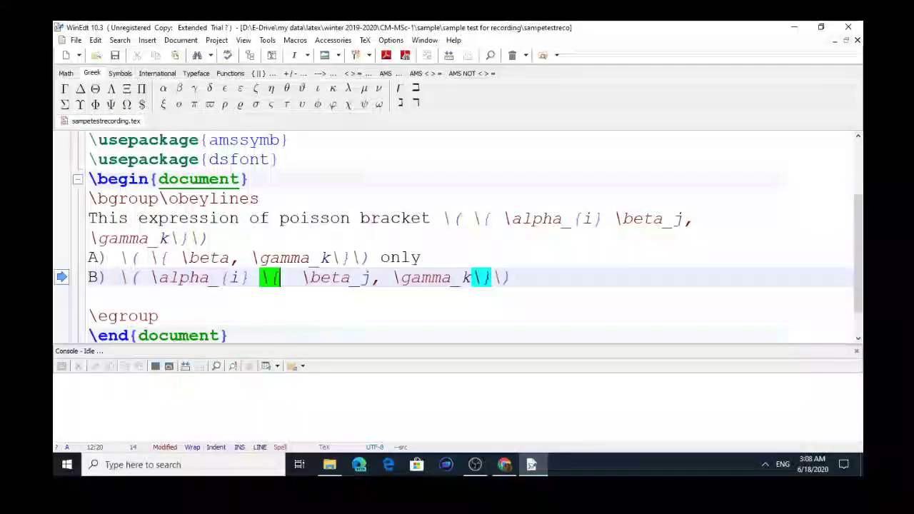
# - Append a plus sign after the closing \) of option B's expression
pyautogui.press('Right')
pyautogui.press('Right')
pyautogui.press('Right')
pyautogui.press('Right')
pyautogui.press('Right')
pyautogui.press('Right')
pyautogui.press('Right')
pyautogui.press('Right')
pyautogui.press('Right')
pyautogui.press('Right')
pyautogui.press('Right')
pyautogui.press('Right')
pyautogui.press('Right')
pyautogui.press('Right')
pyautogui.press('Right')
pyautogui.press('Right')
pyautogui.press('Right')
pyautogui.press('Right')
pyautogui.press('Right')
pyautogui.press('Right')
pyautogui.press('Right')
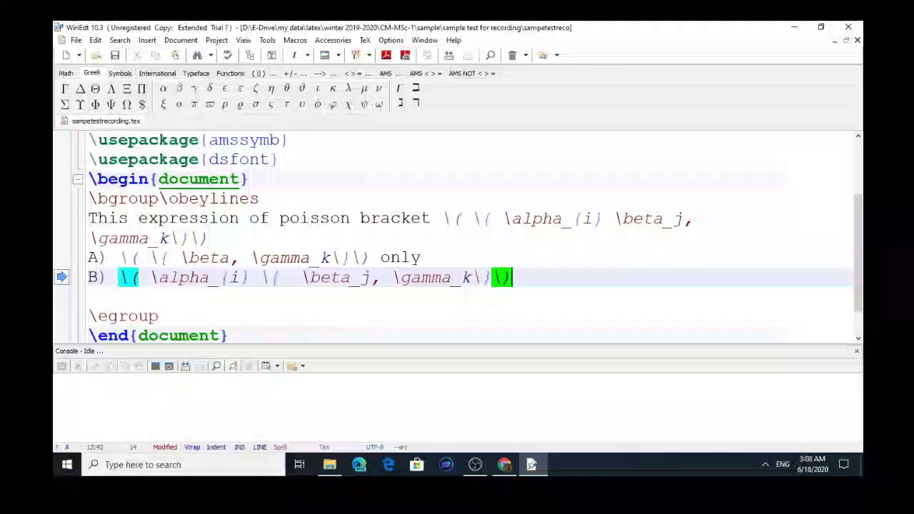
pyautogui.press('Down')
pyautogui.press('Up')
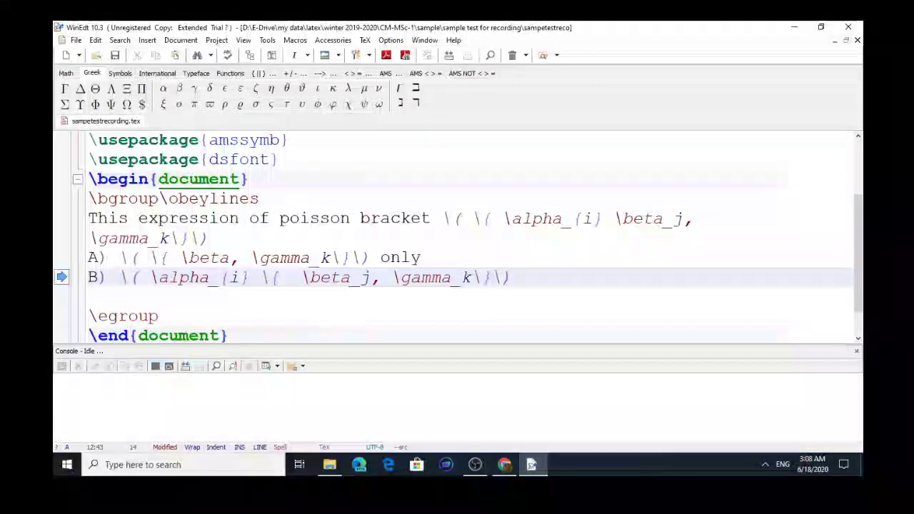
pyautogui.write('+')
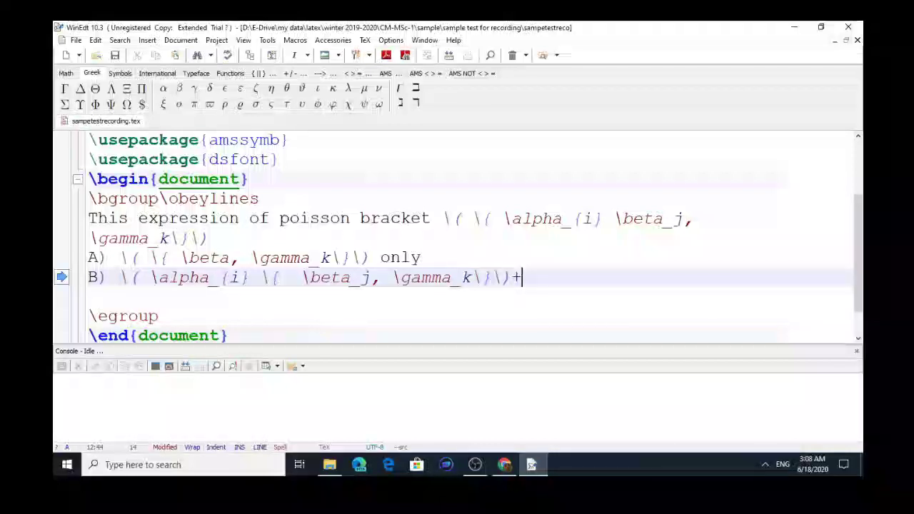
pyautogui.write('\\alpha_{i}')
pyautogui.click(142, 278)
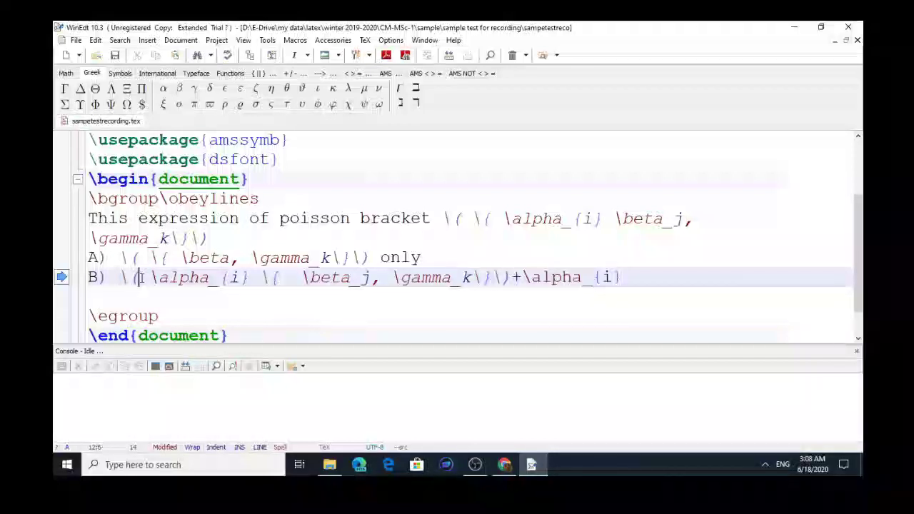
pyautogui.press('BackSpace')
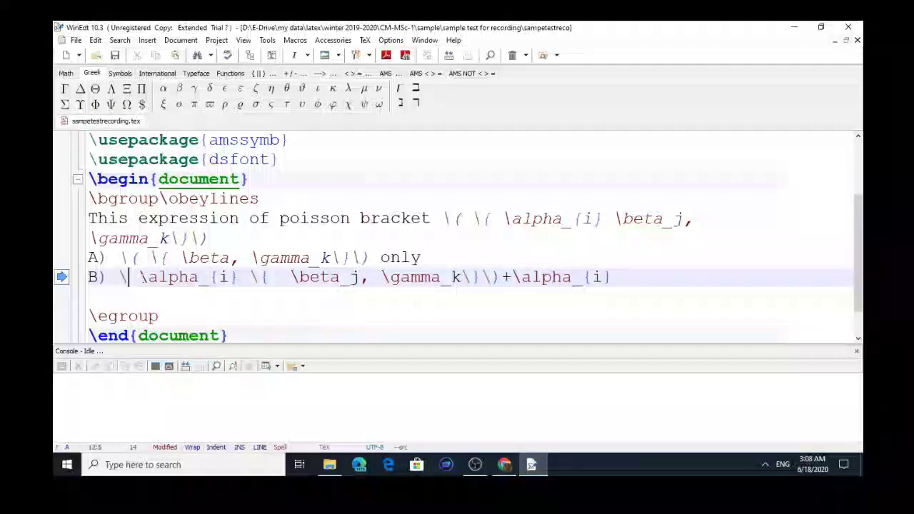
pyautogui.write('(')
pyautogui.click(169, 277)
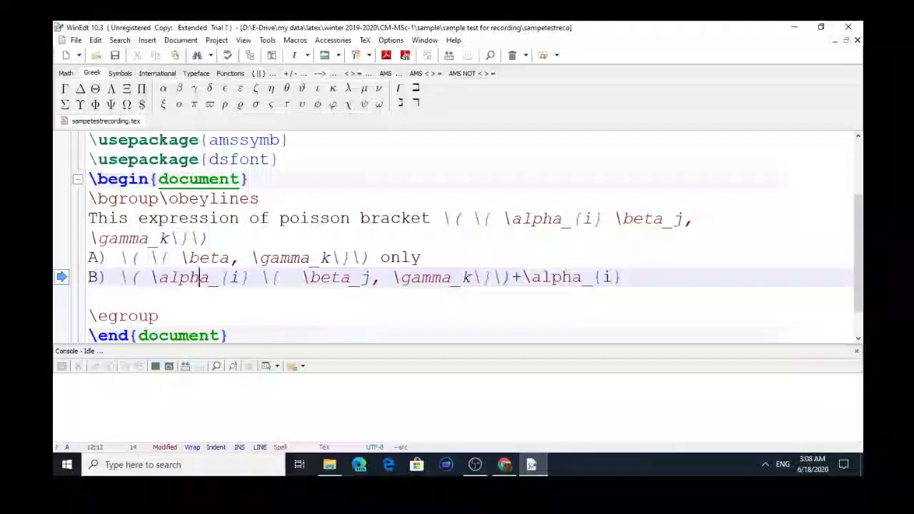
pyautogui.click(600, 277)
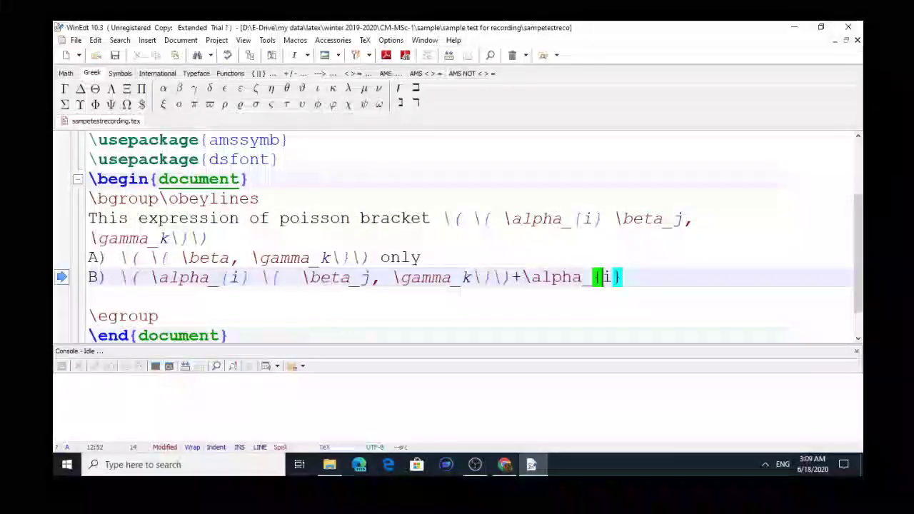
pyautogui.click(624, 277)
pyautogui.press('BackSpace')
pyautogui.press('BackSpace')
pyautogui.press('BackSpace')
pyautogui.press('BackSpace')
pyautogui.press('BackSpace')
pyautogui.press('BackSpace')
pyautogui.press('BackSpace')
pyautogui.press('BackSpace')
pyautogui.press('BackSpace')
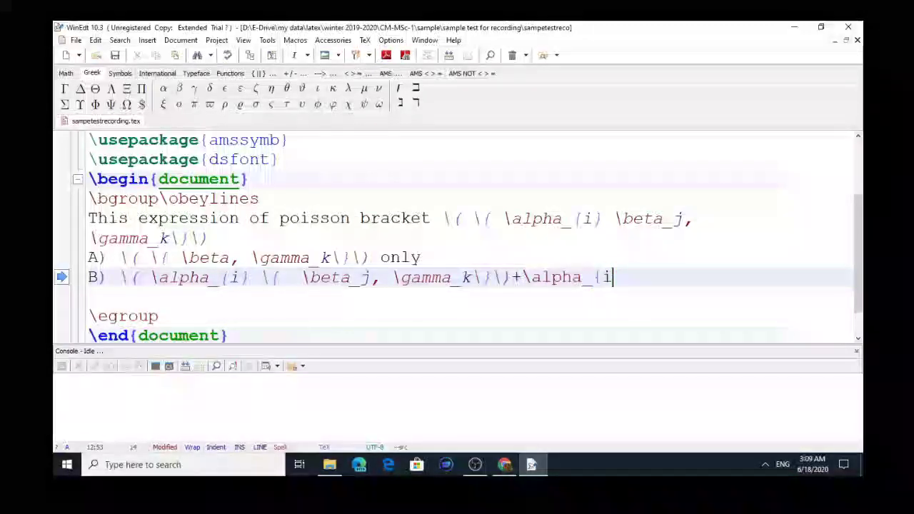
pyautogui.press('BackSpace')
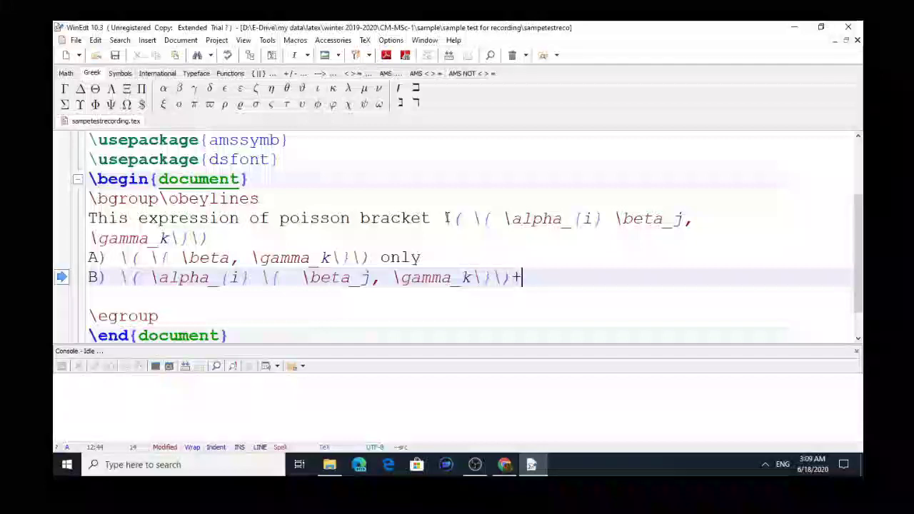
# - Delete the closing \) before the plus sign in option B so that the inline math stays open
pyautogui.click(510, 277)
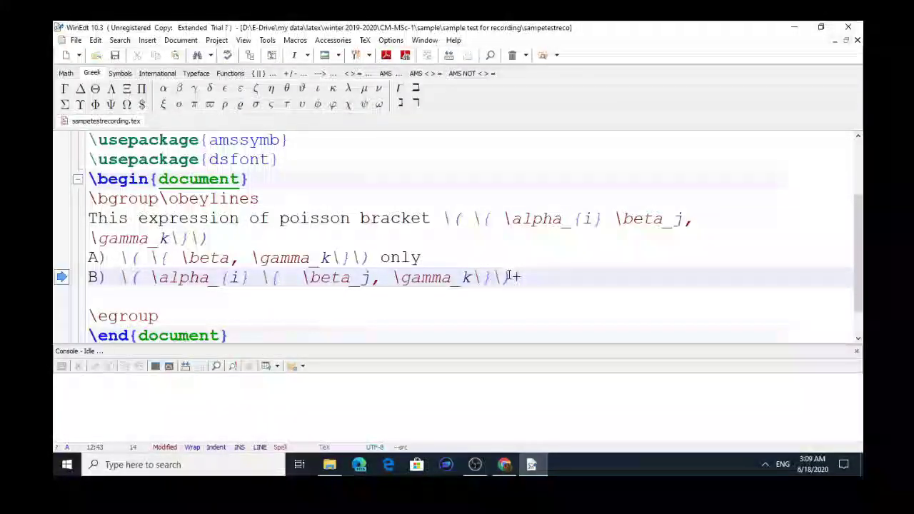
pyautogui.press('BackSpace')
pyautogui.press('BackSpace')
pyautogui.press('Down')
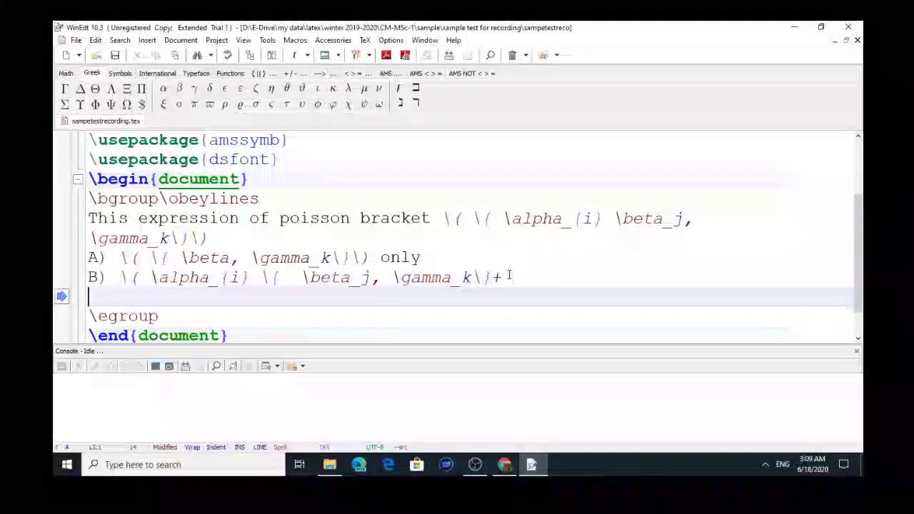
# - Copy the question's complete inline math expression and paste it after the plus sign in option B
pyautogui.click(508, 276)
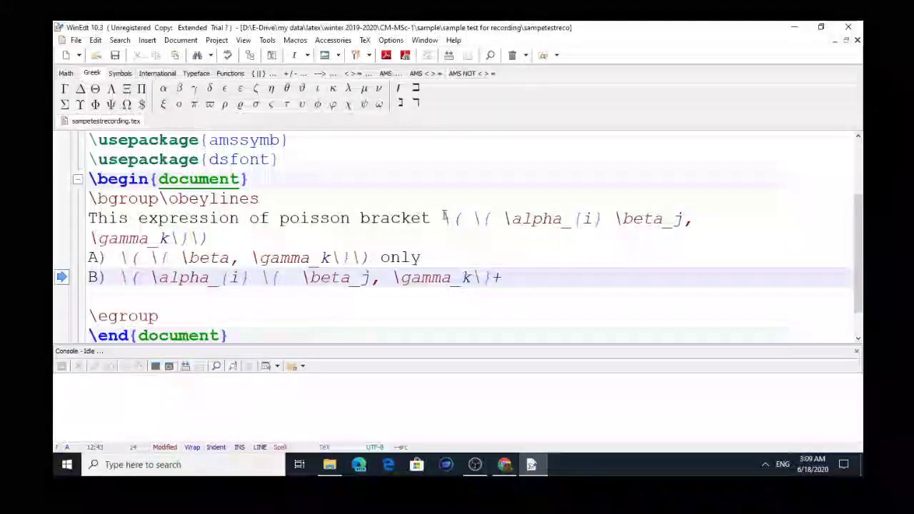
pyautogui.moveTo(444, 216); pyautogui.dragTo(479, 233)
pyautogui.hotkey('ctrl', 'c')
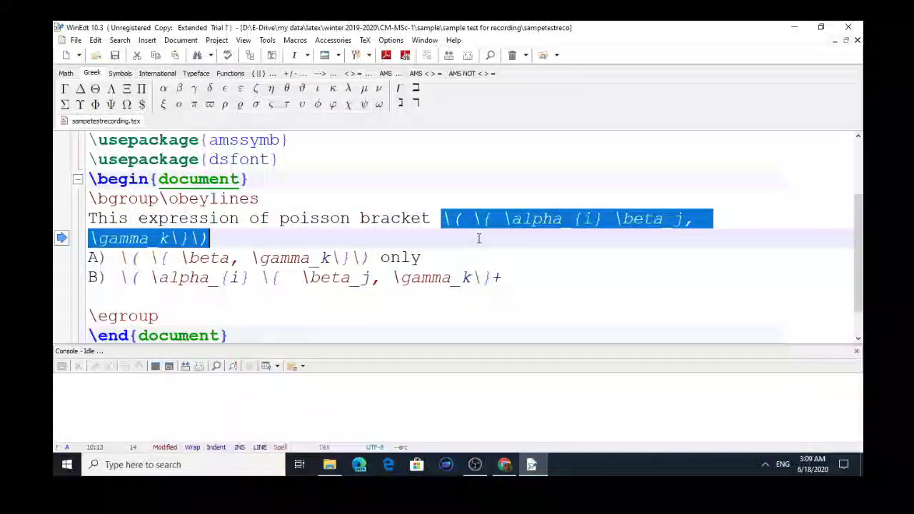
pyautogui.click(514, 276)
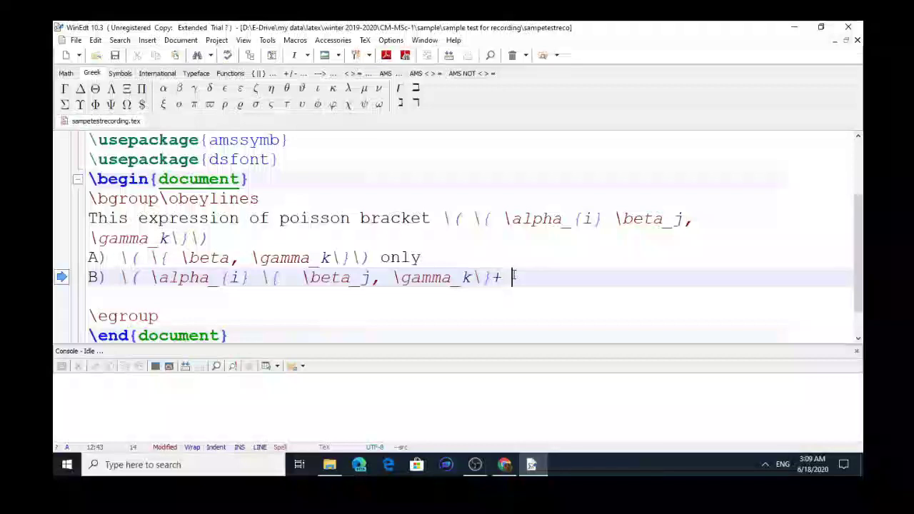
pyautogui.hotkey('ctrl', 'v')
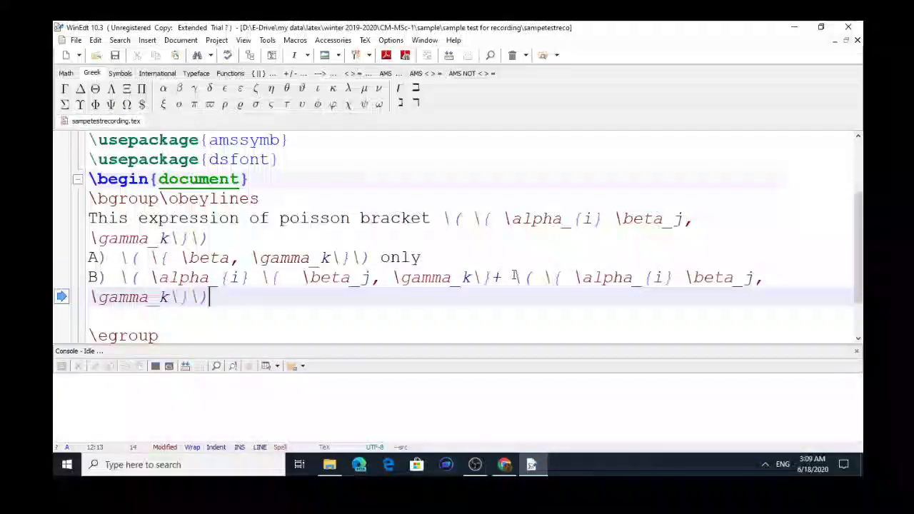
# - Delete the extra opening \( after the plus sign in option B so that its second bracket starts with \{
pyautogui.press('Up')
pyautogui.press('Up')
pyautogui.press('Down')
pyautogui.press('Right')
pyautogui.press('Right')
pyautogui.press('Right')
pyautogui.press('Right')
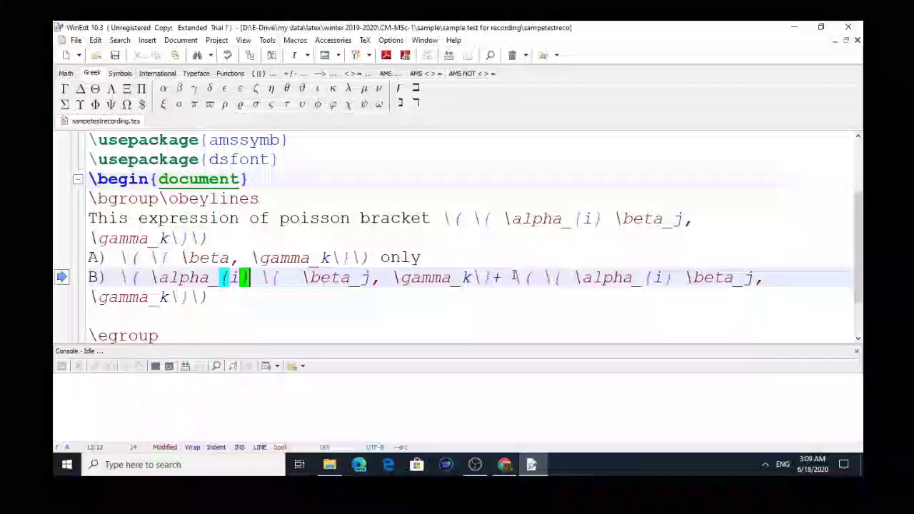
pyautogui.press('Right')
pyautogui.press('Right')
pyautogui.press('Right')
pyautogui.press('Right')
pyautogui.press('Right')
pyautogui.press('Right')
pyautogui.press('Right')
pyautogui.press('Right')
pyautogui.press('Right')
pyautogui.press('Right')
pyautogui.press('Right')
pyautogui.press('Right')
pyautogui.press('Right')
pyautogui.press('Right')
pyautogui.press('Right')
pyautogui.press('Right')
pyautogui.press('Right')
pyautogui.press('Right')
pyautogui.press('Right')
pyautogui.press('Right')
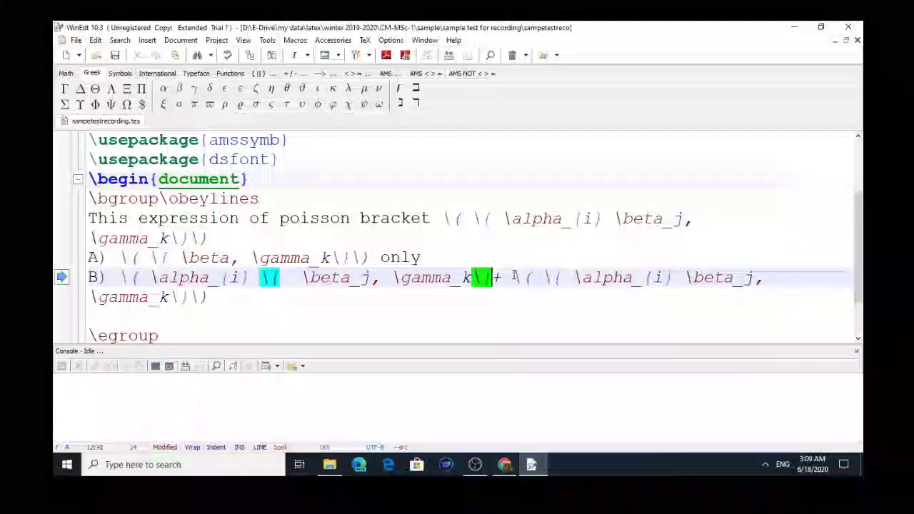
pyautogui.press('Right')
pyautogui.press('Right')
pyautogui.press('Right')
pyautogui.press('Right')
pyautogui.press('Right')
pyautogui.press('Right')
pyautogui.press('Right')
pyautogui.press('Left')
pyautogui.press('Left')
pyautogui.press('Left')
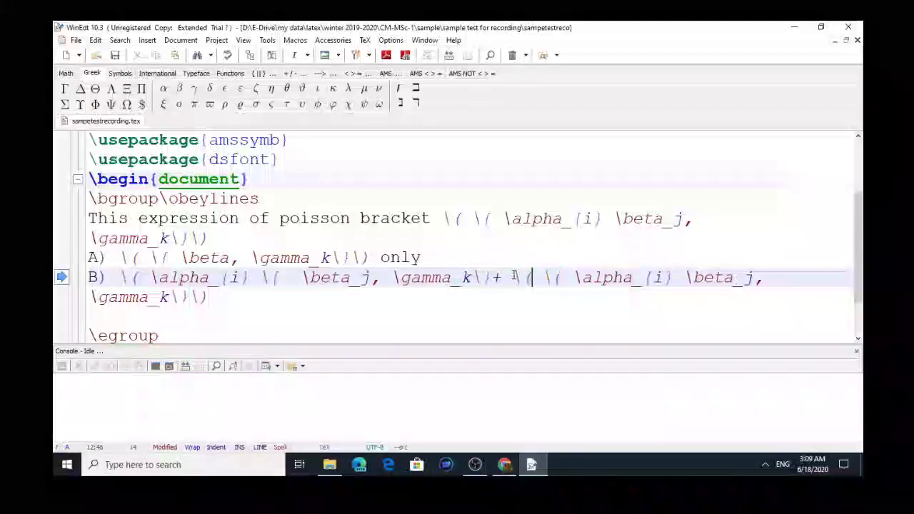
pyautogui.press('BackSpace')
pyautogui.press('BackSpace')
pyautogui.press('BackSpace')
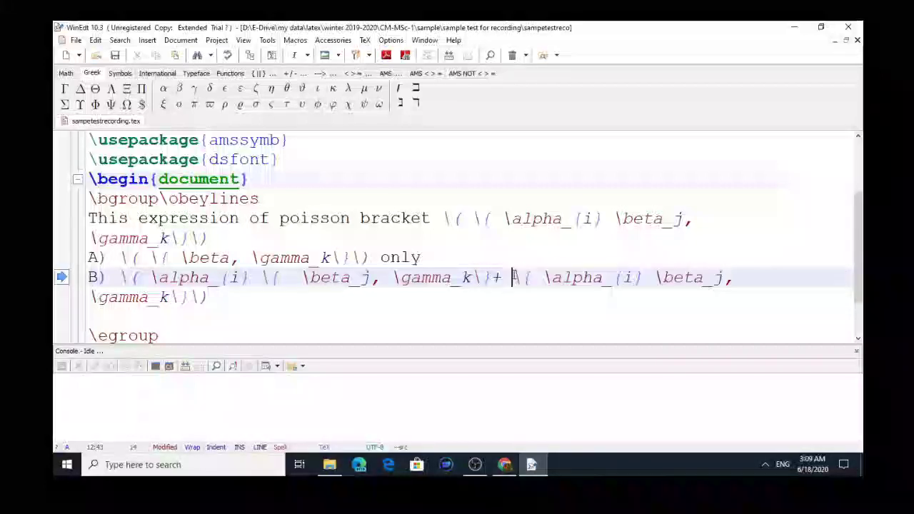
# - Delete \alpha_{i} from the second bracket of option B, leaving \beta_j and \gamma_k inside it
pyautogui.press('Right')
pyautogui.press('Right')
pyautogui.press('Right')
pyautogui.press('Right')
pyautogui.press('Right')
pyautogui.press('Right')
pyautogui.press('Right')
pyautogui.press('Right')
pyautogui.press('Right')
pyautogui.press('Right')
pyautogui.press('Right')
pyautogui.press('Right')
pyautogui.press('Right')
pyautogui.press('Right')
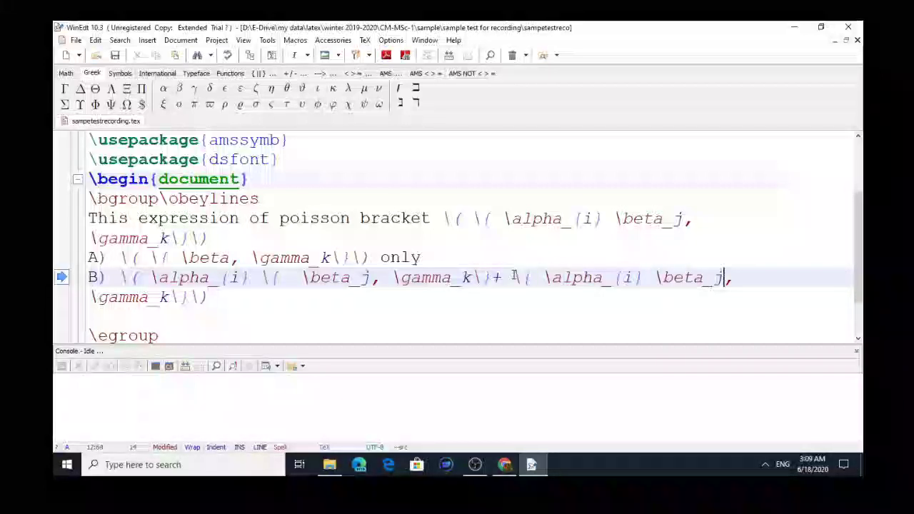
pyautogui.press('Left')
pyautogui.press('Left')
pyautogui.press('Left')
pyautogui.press('Left')
pyautogui.press('Left')
pyautogui.press('Left')
pyautogui.press('Left')
pyautogui.press('Left')
pyautogui.press('Left')
pyautogui.press('Left')
pyautogui.press('Left')
pyautogui.press('Left')
pyautogui.press('Left')
pyautogui.press('Left')
pyautogui.press('Left')
pyautogui.press('Left')
pyautogui.press('Right')
pyautogui.press('Right')
pyautogui.press('Right')
pyautogui.press('Right')
pyautogui.press('Right')
pyautogui.press('Right')
pyautogui.press('Right')
pyautogui.press('Right')
pyautogui.press('BackSpace')
pyautogui.press('BackSpace')
pyautogui.press('BackSpace')
pyautogui.press('BackSpace')
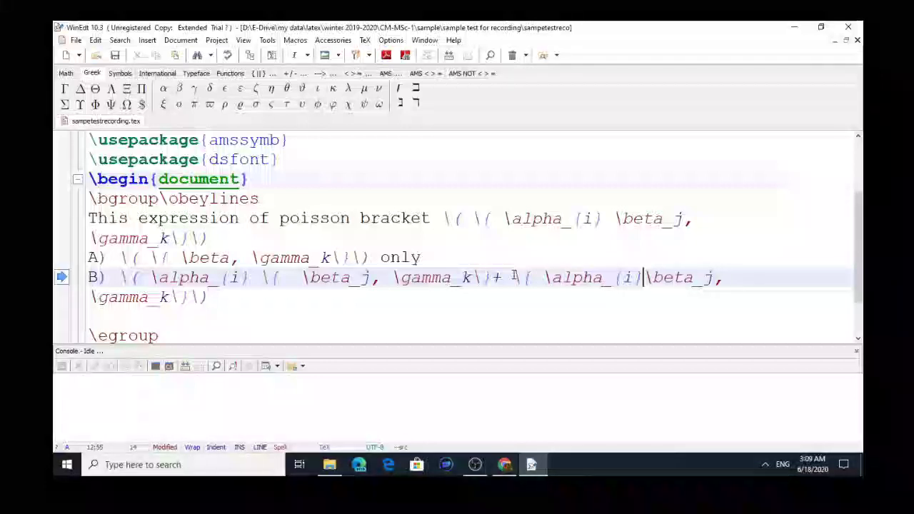
pyautogui.press('BackSpace')
pyautogui.press('BackSpace')
pyautogui.press('BackSpace')
pyautogui.press('BackSpace')
pyautogui.press('BackSpace')
pyautogui.press('BackSpace')
pyautogui.press('BackSpace')
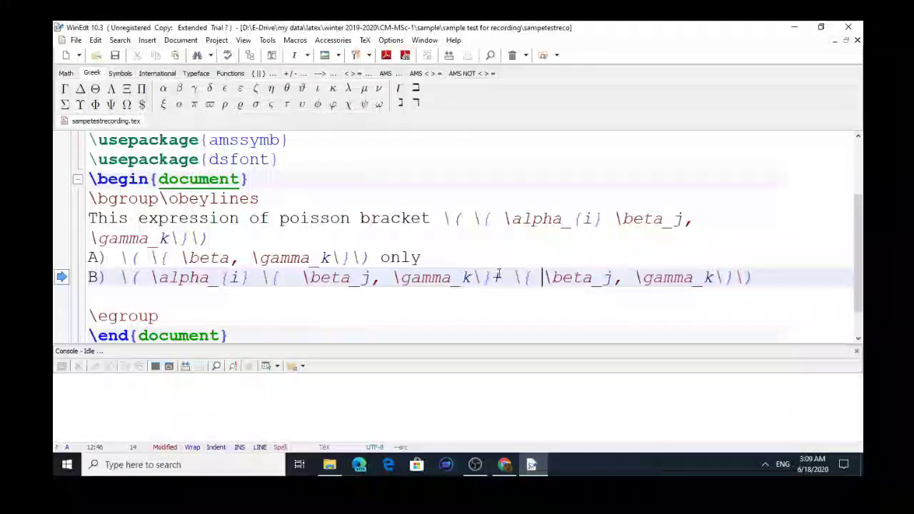
# - Replace \beta_j with \alpha_i in the second bracket of option B
pyautogui.moveTo(543, 279); pyautogui.dragTo(613, 279)
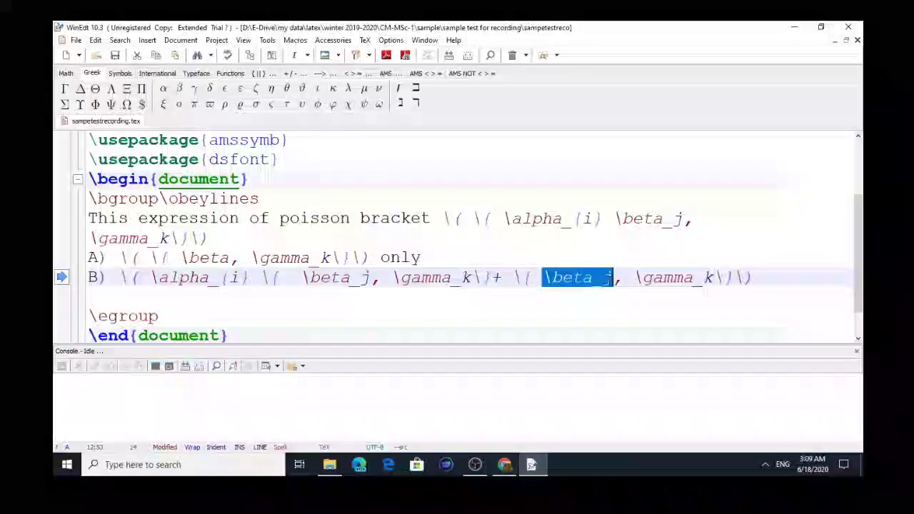
pyautogui.press('BackSpace')
pyautogui.write('\\')
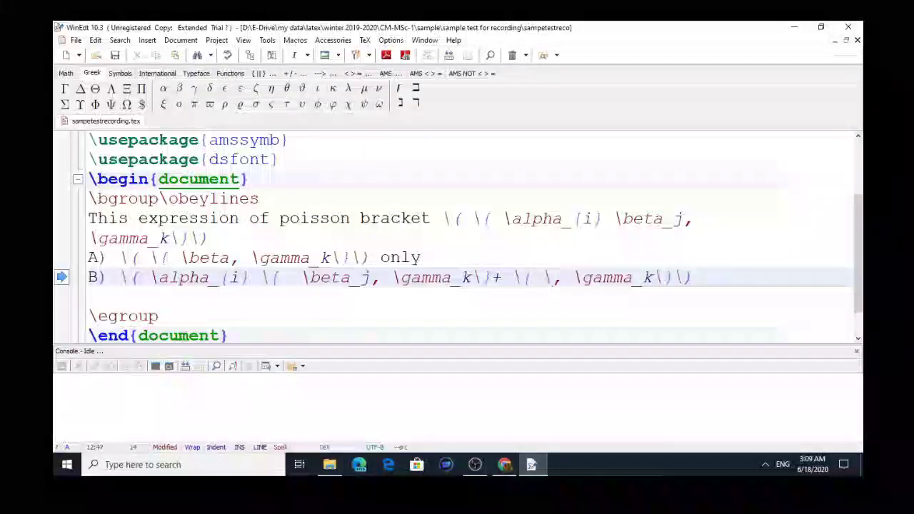
pyautogui.write('alpha')
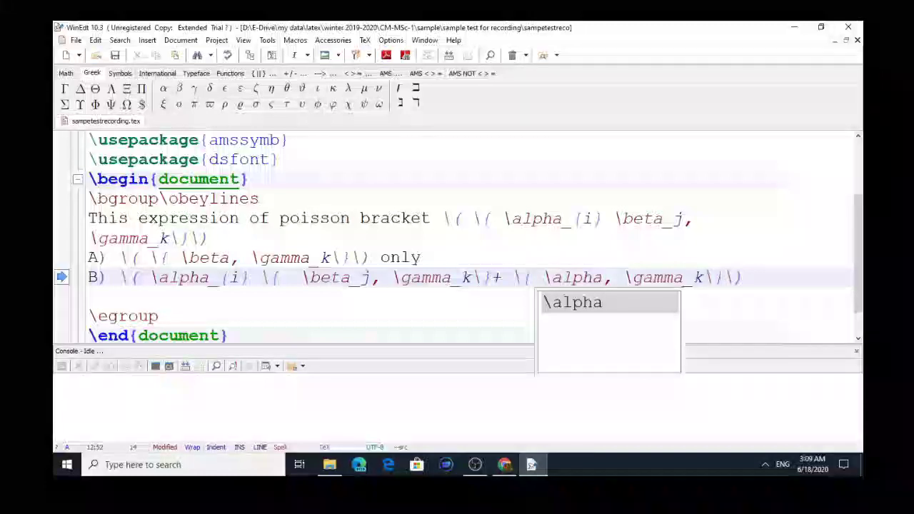
pyautogui.write('_i')
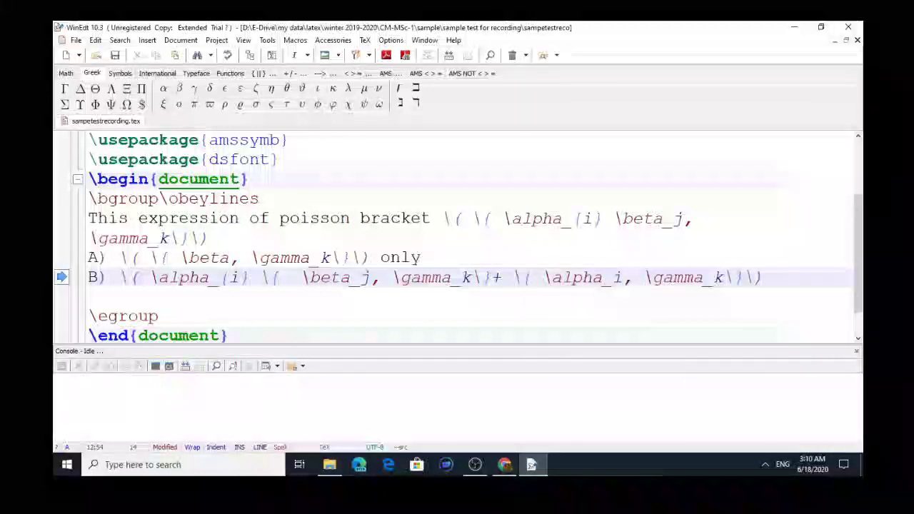
# - Insert a space after \alpha_i and add \beta_j between the second bracket's \} and the closing \) in option B
pyautogui.press('Right')
pyautogui.press('End')
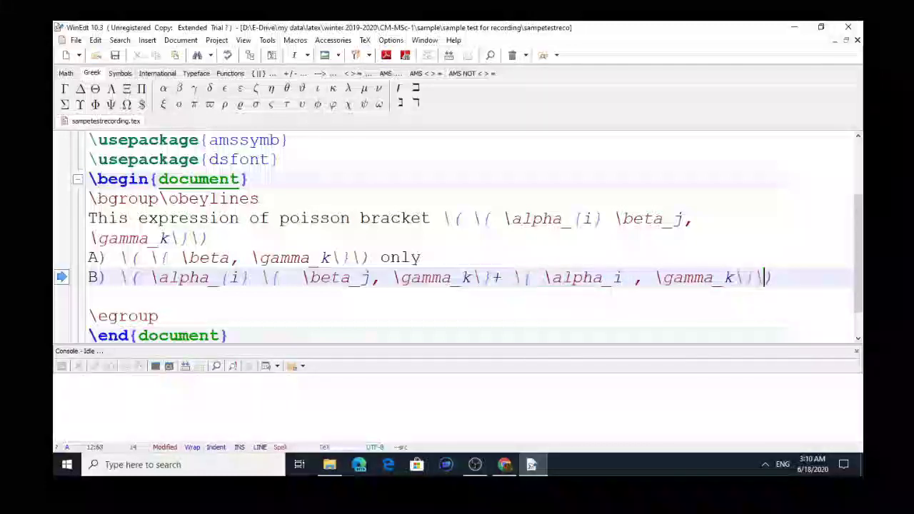
pyautogui.press('Return')
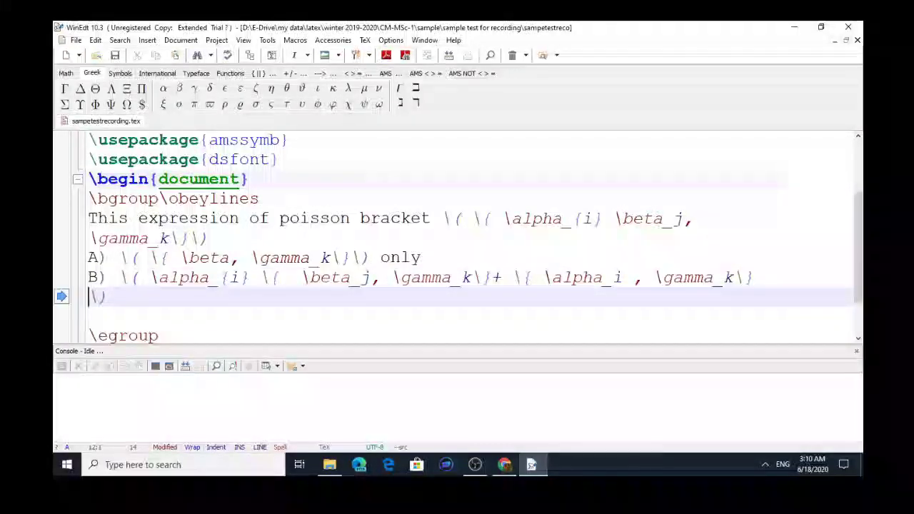
pyautogui.write('\x08eta_j')
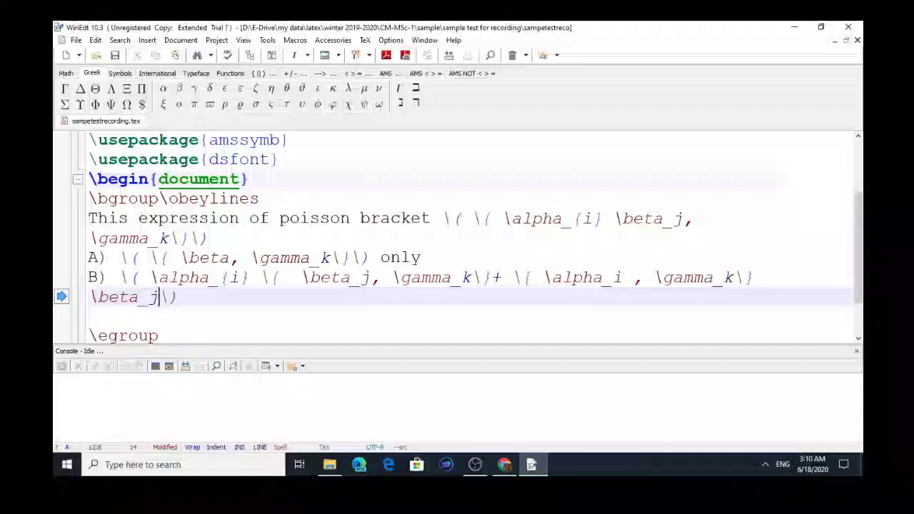
pyautogui.click(169, 297)
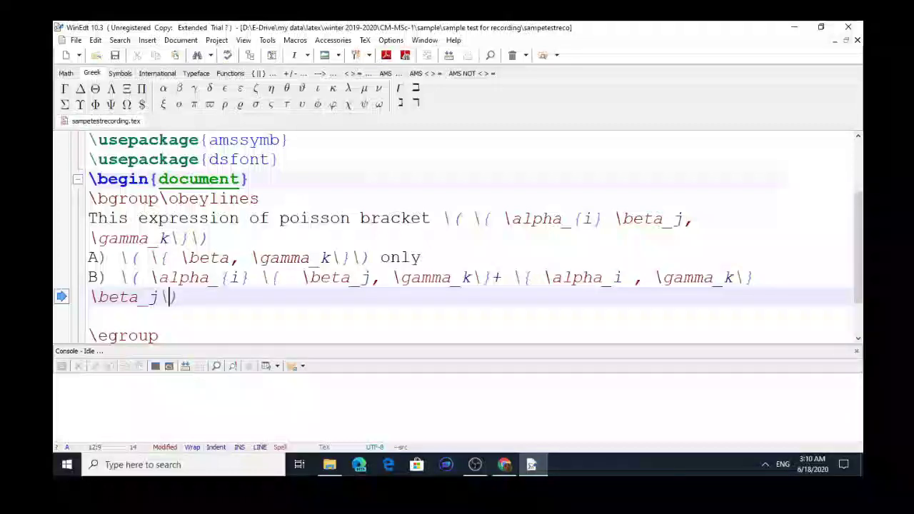
# - Compile the document with PDFTeXify, then return from option B in the PDF to the end of its source line
pyautogui.click(364, 40)
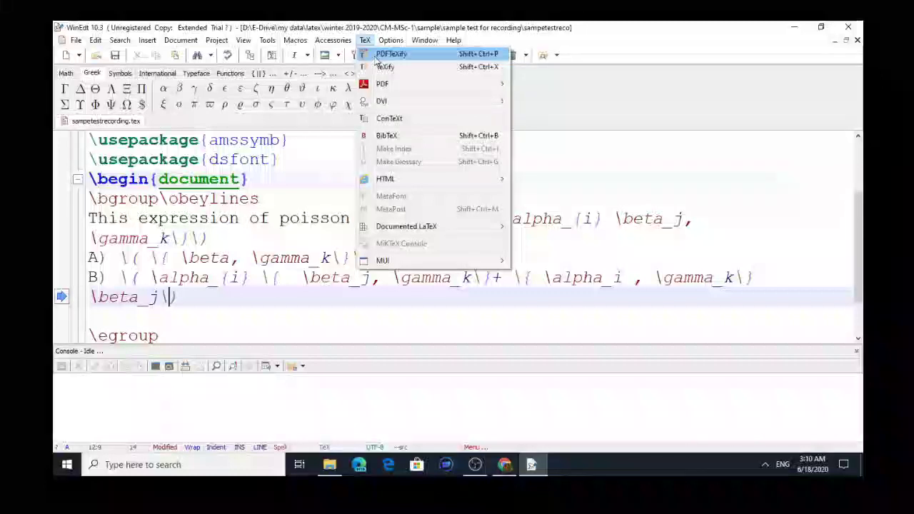
pyautogui.click(375, 54)
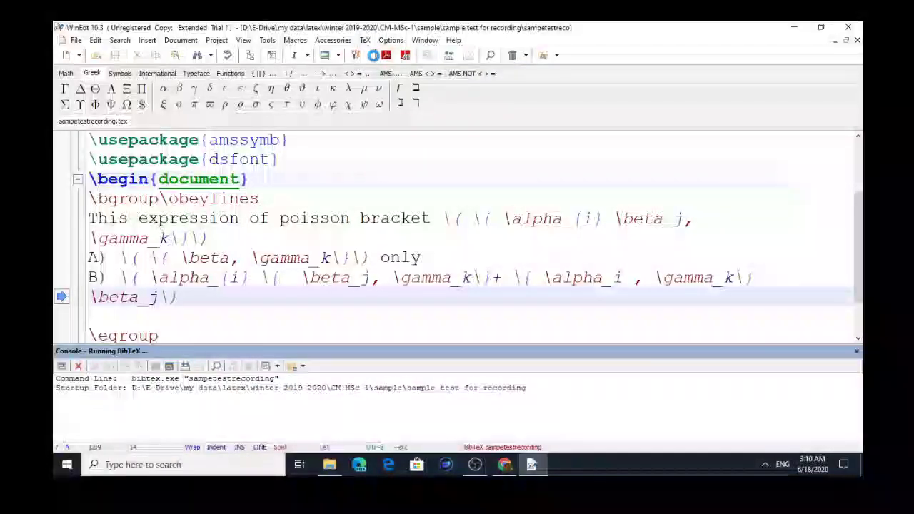
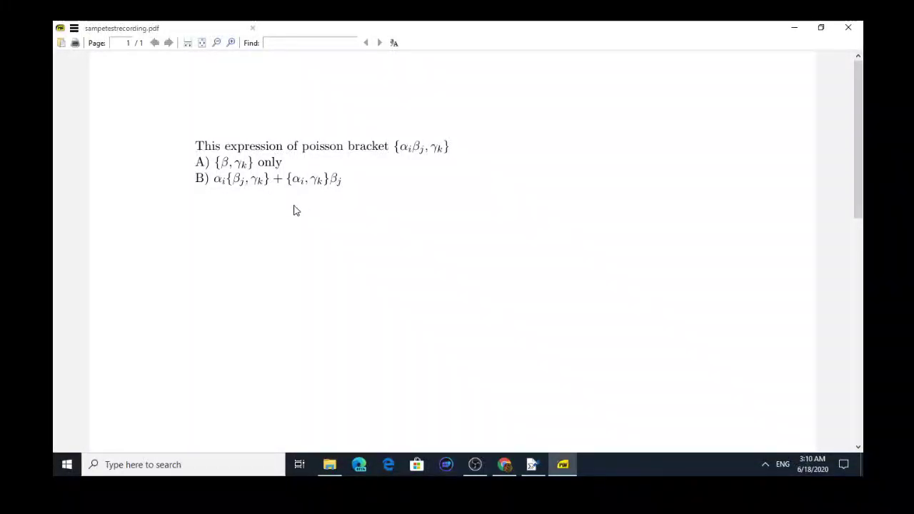
pyautogui.doubleClick(296, 175)
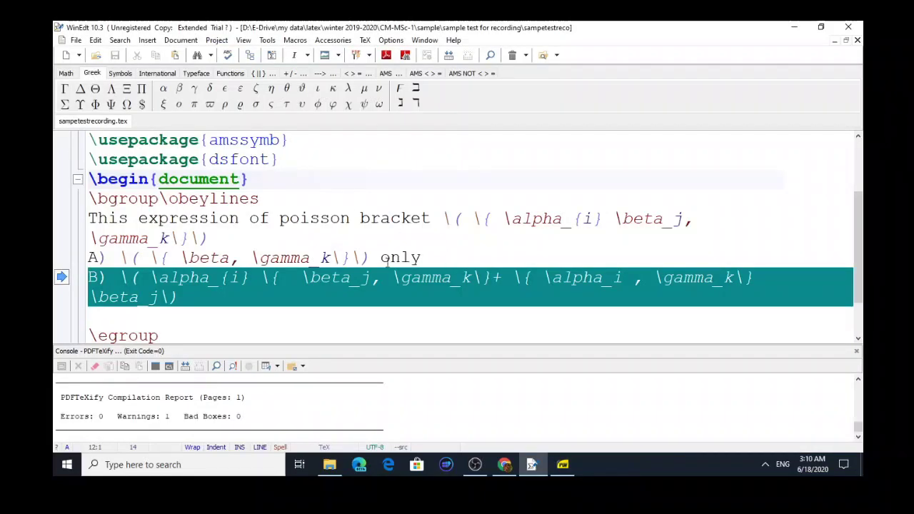
pyautogui.click(181, 299)
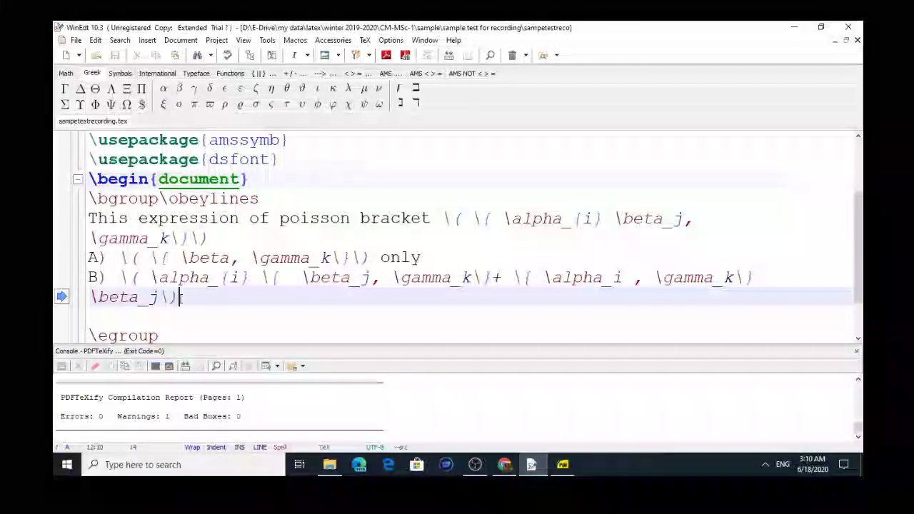
# - Complete option B with the word "only" after its formula and start a new line below it
pyautogui.write('o')
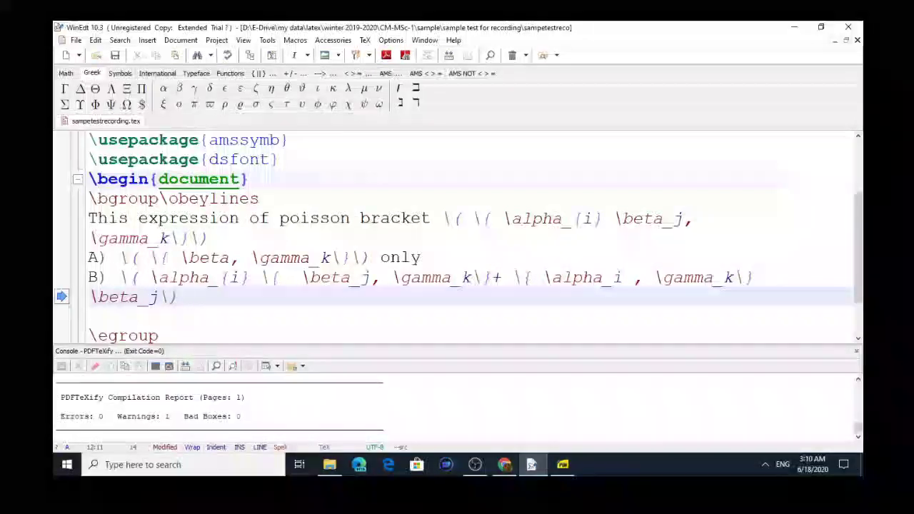
pyautogui.write('nly')
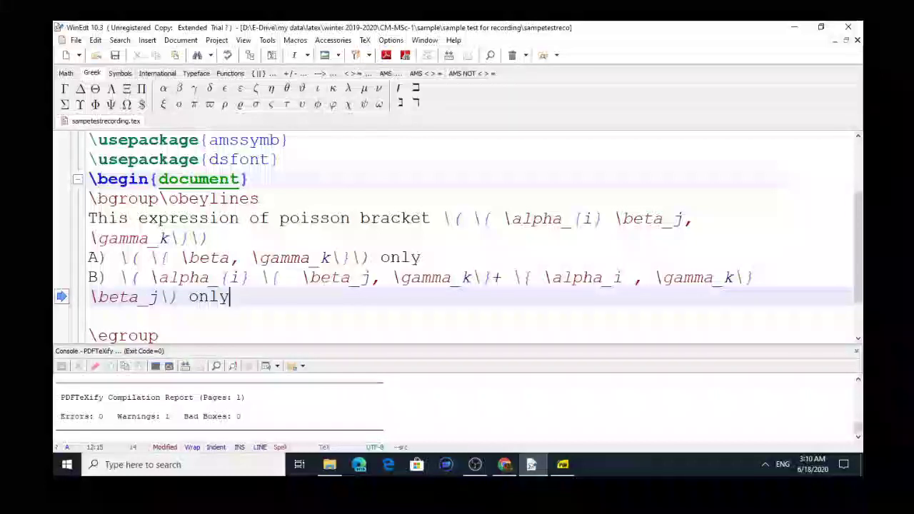
pyautogui.press('Return')
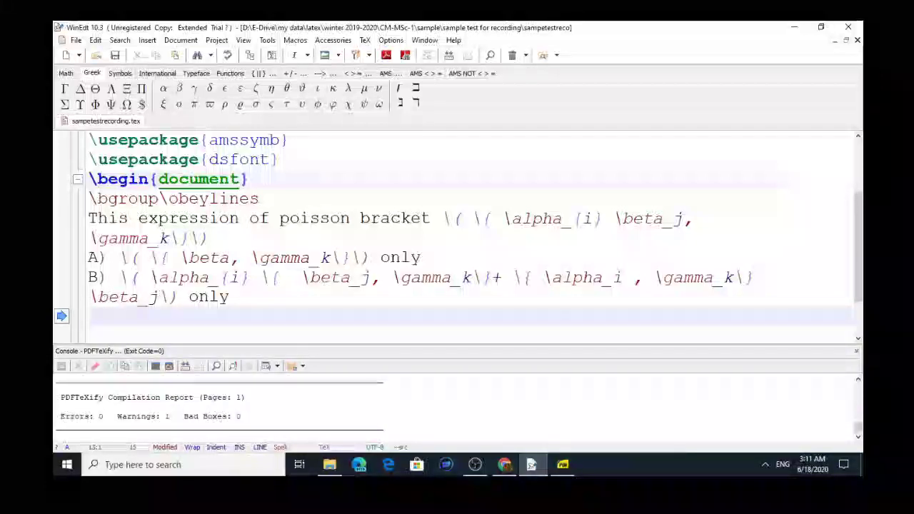
# - Begin option "C)" and fill it with a copy of option A's formula \( \{ \beta, \gamma_k\}\), without the word "only"
pyautogui.write('C')
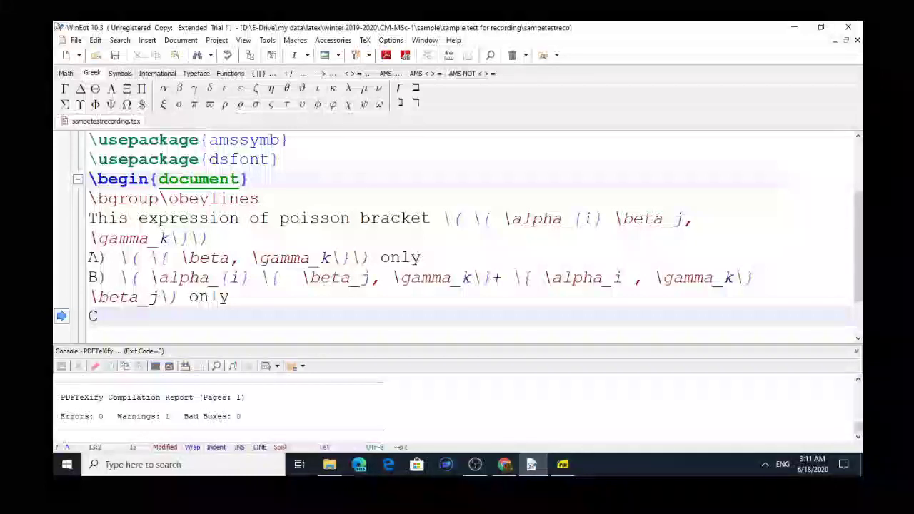
pyautogui.write(')')
pyautogui.scroll(-1, 464, 236)
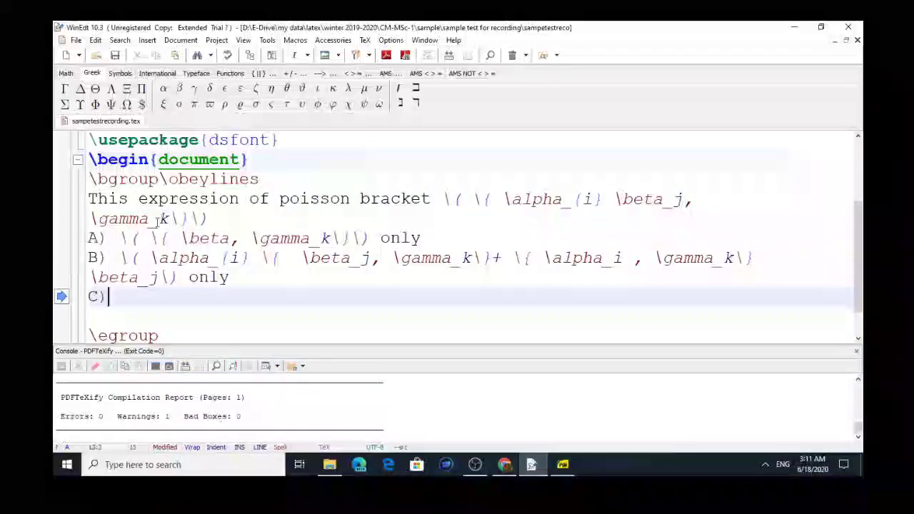
pyautogui.moveTo(123, 236); pyautogui.dragTo(274, 252)
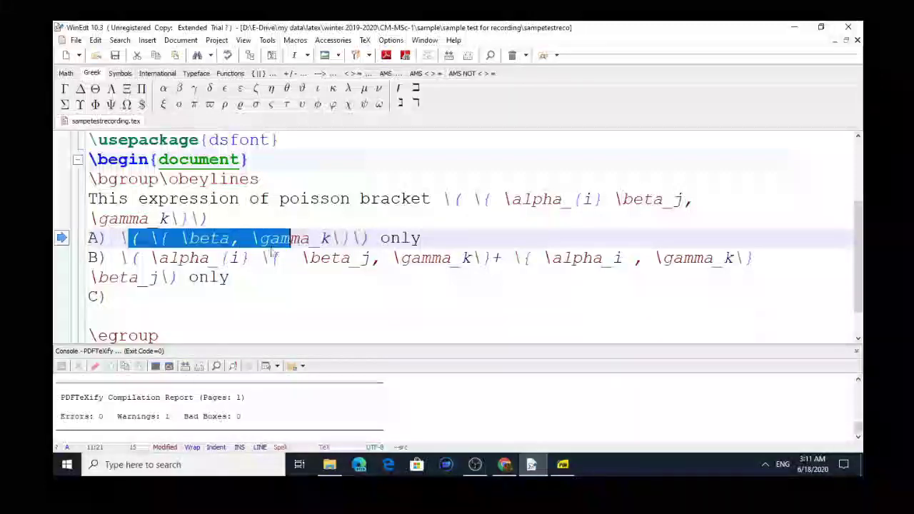
pyautogui.moveTo(122, 238); pyautogui.dragTo(369, 238)
pyautogui.hotkey('ctrl', 'c')
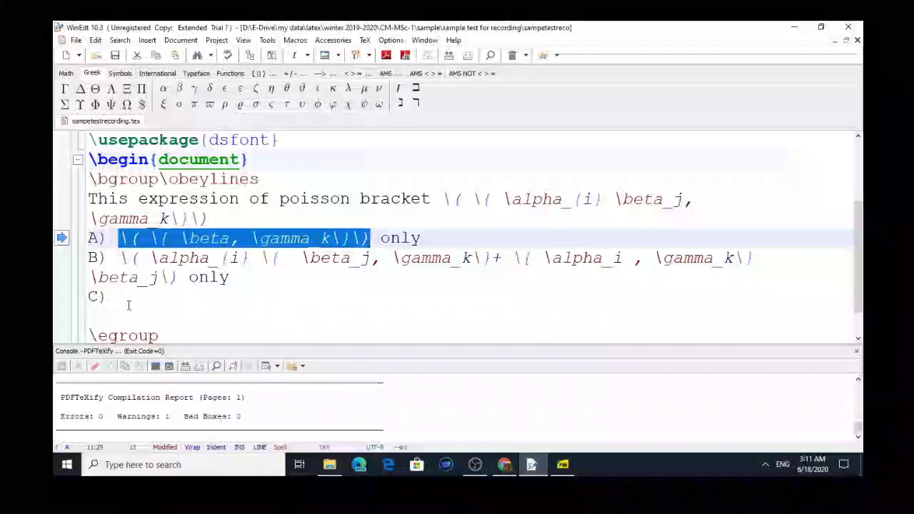
pyautogui.click(129, 305)
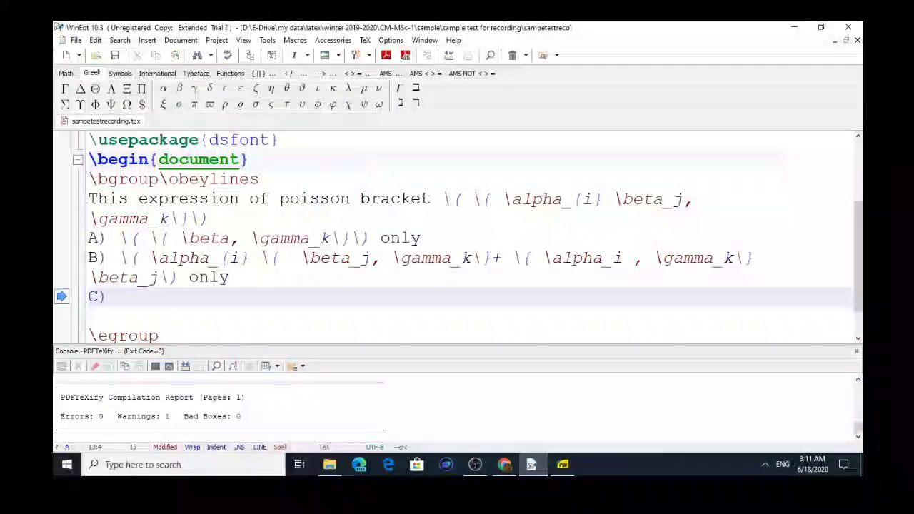
pyautogui.press('Left')
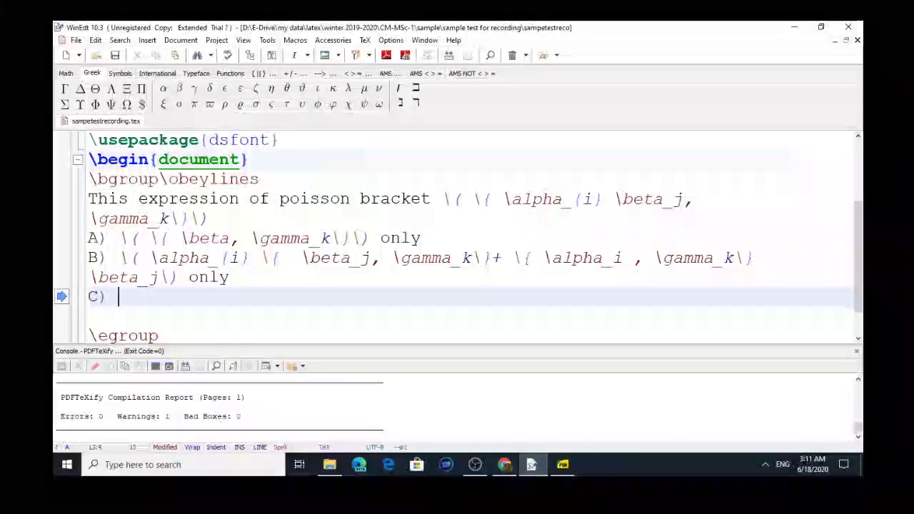
pyautogui.hotkey('ctrl', 'v')
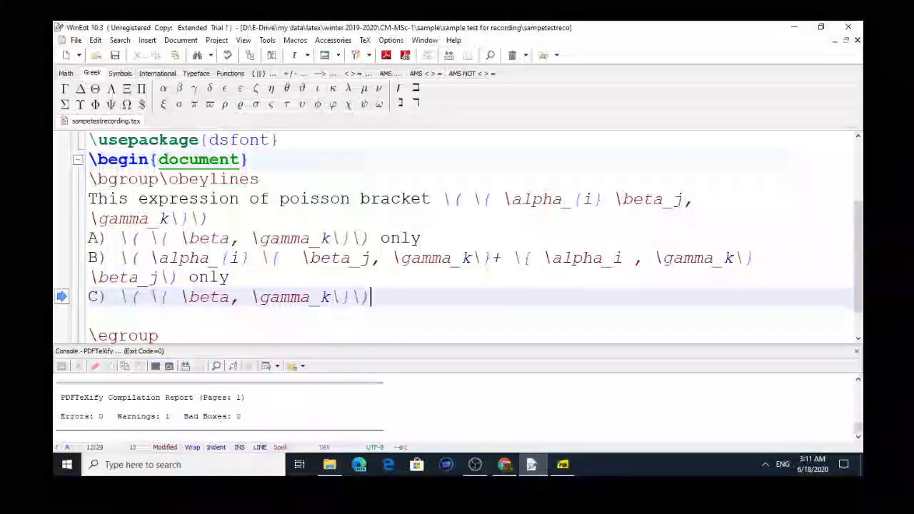
# - Replace \gamma with \alpha in option C's formula so it reads \( \{ \beta, \alpha_k\}\)
pyautogui.press('Left')
pyautogui.press('Left')
pyautogui.press('Left')
pyautogui.press('Left')
pyautogui.press('Left')
pyautogui.press('Left')
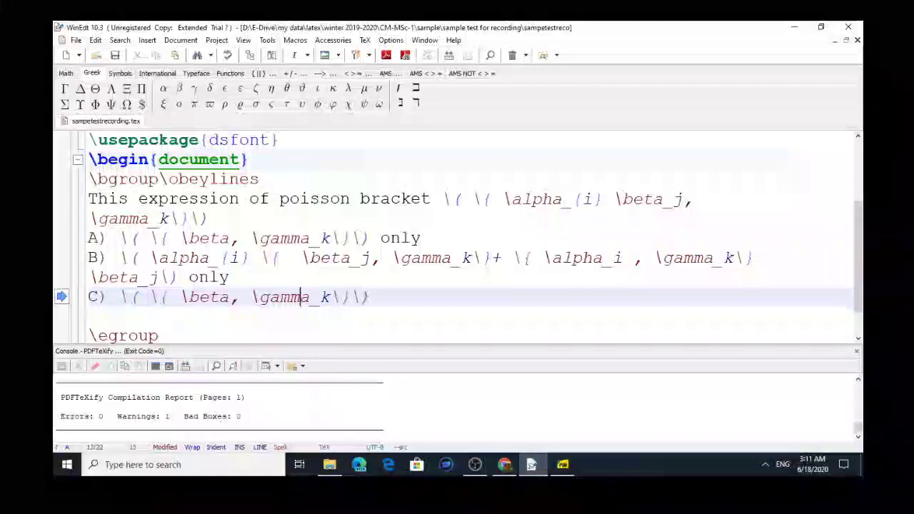
pyautogui.press('BackSpace')
pyautogui.press('BackSpace')
pyautogui.press('BackSpace')
pyautogui.press('BackSpace')
pyautogui.press('BackSpace')
pyautogui.press('BackSpace')
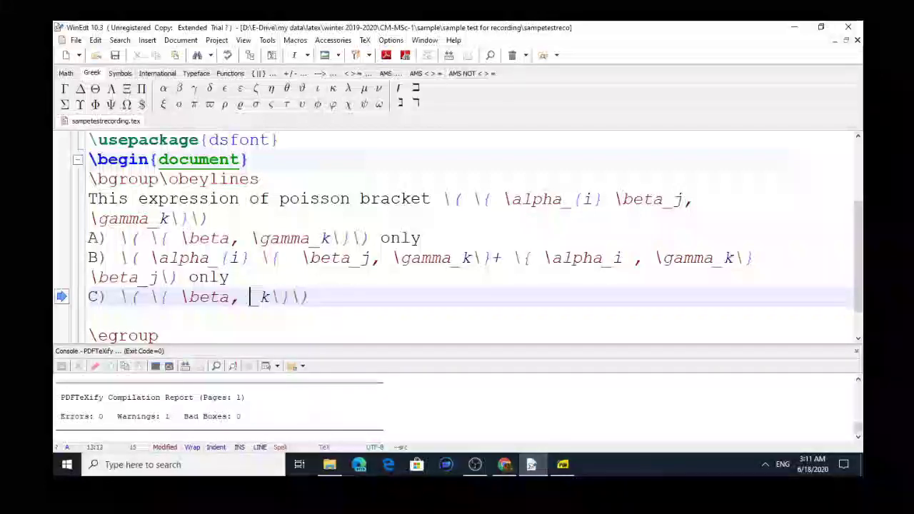
pyautogui.write('\\al')
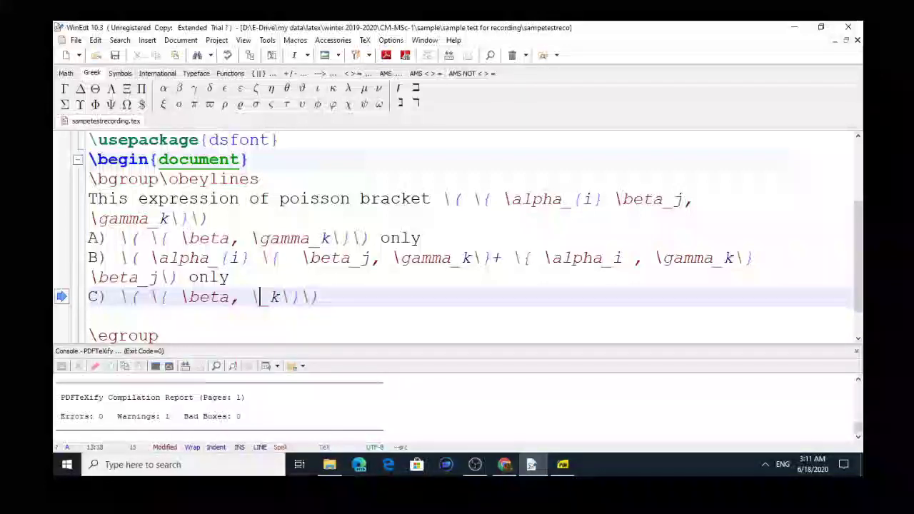
pyautogui.write('h')
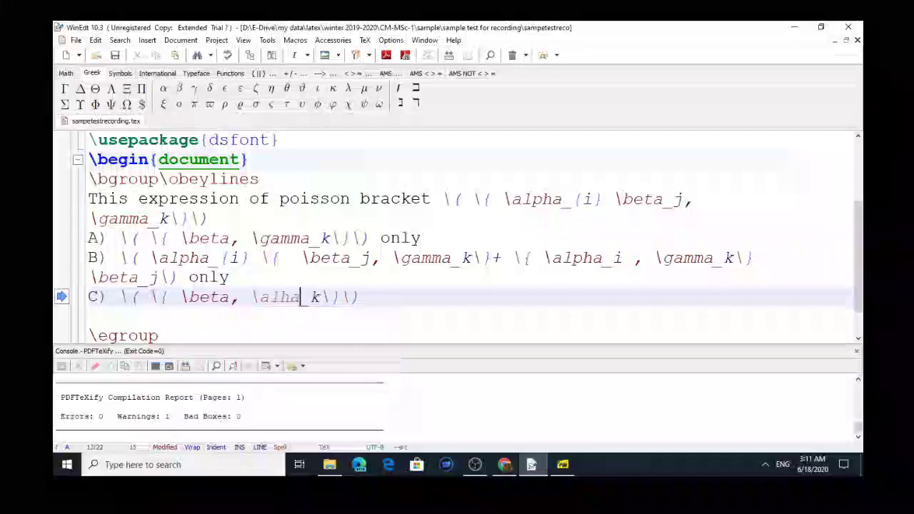
pyautogui.press('BackSpace')
pyautogui.write('pha')
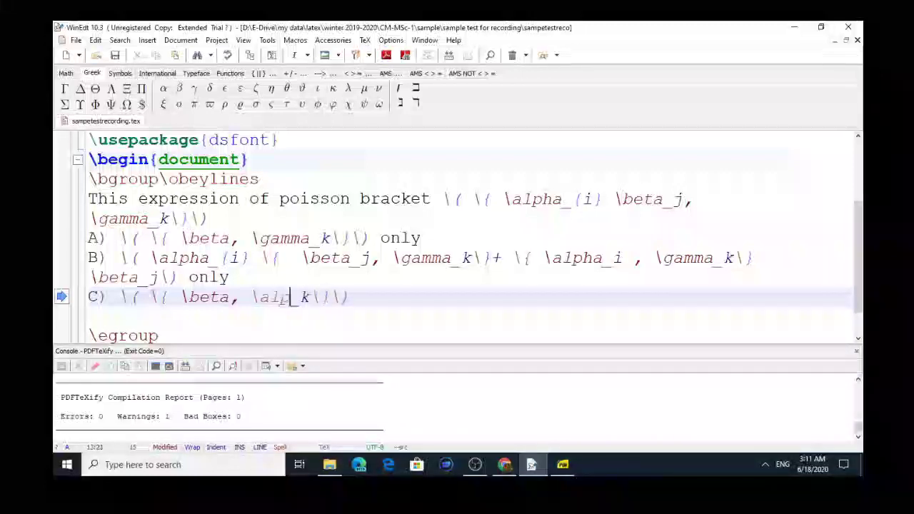
pyautogui.press('Right')
pyautogui.press('Right')
pyautogui.press('Right')
pyautogui.press('Right')
pyautogui.press('Right')
pyautogui.press('Right')
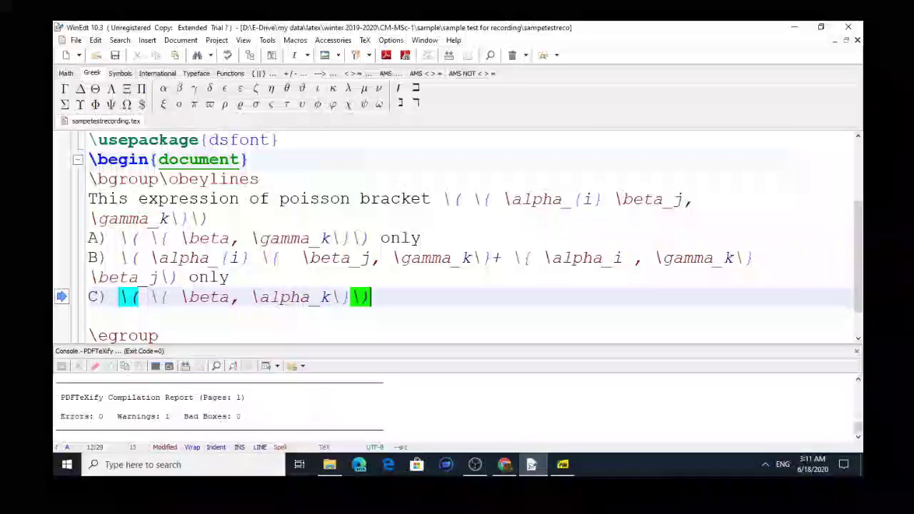
# - Start a new line under option C and label it "D)"
pyautogui.press('Return')
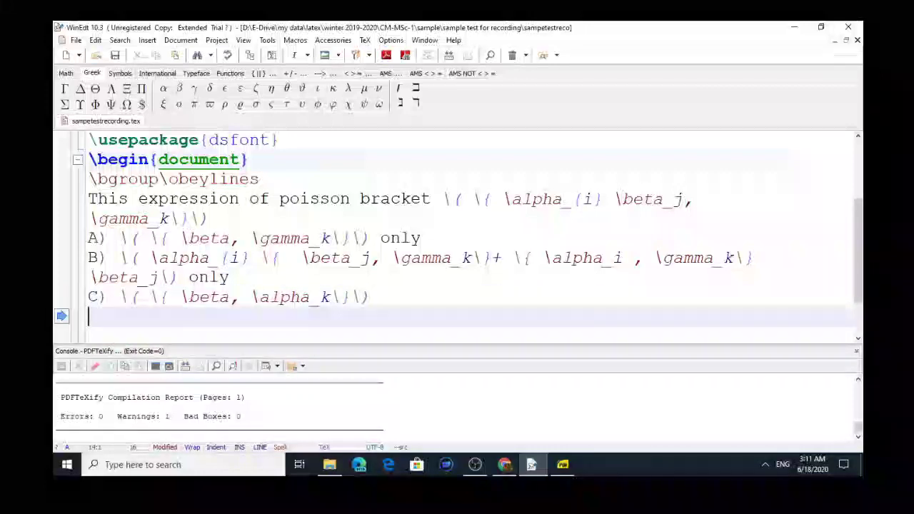
pyautogui.write('D')
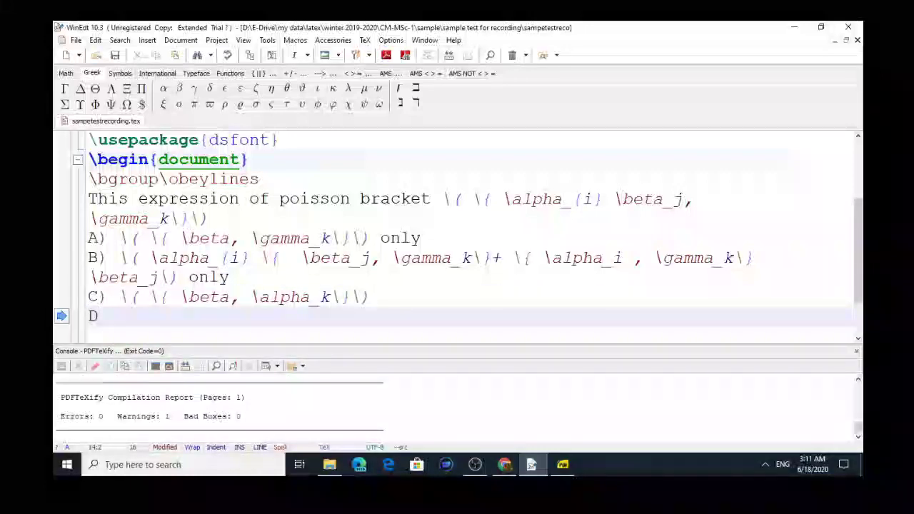
pyautogui.write(') ')
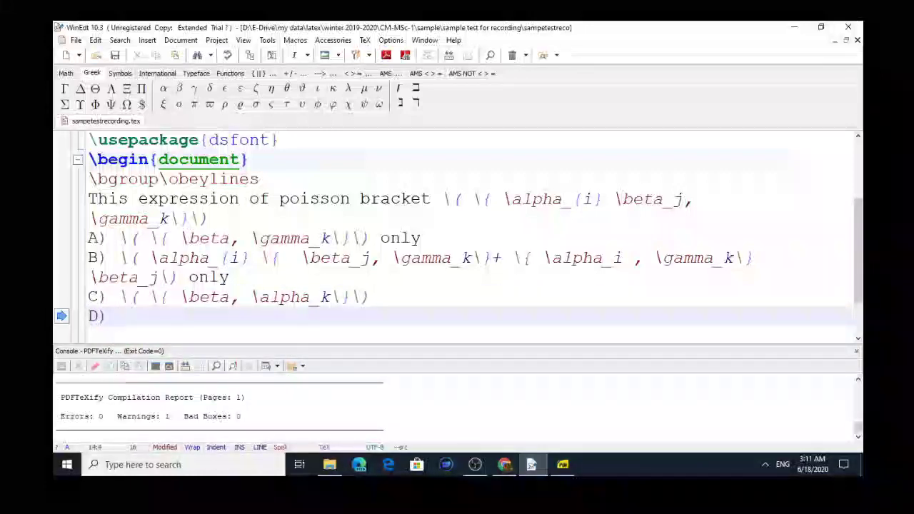
pyautogui.write(' \\')
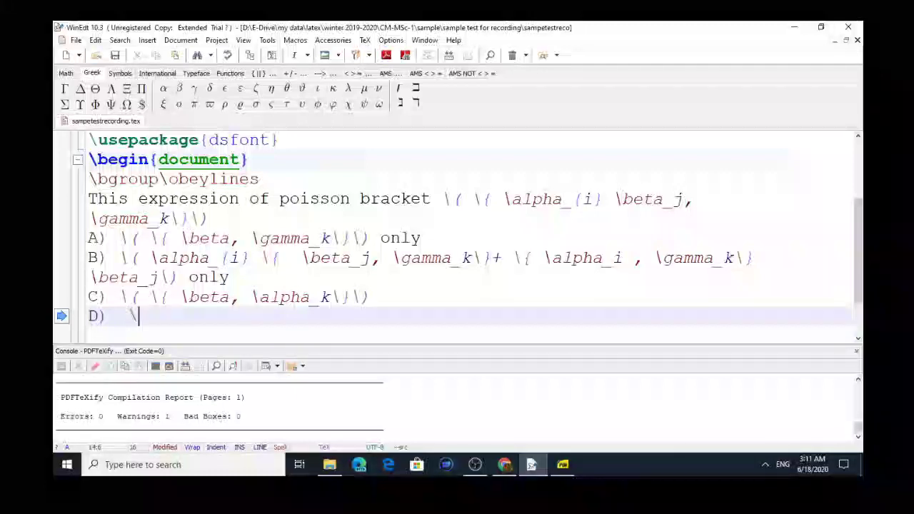
pyautogui.write('(')
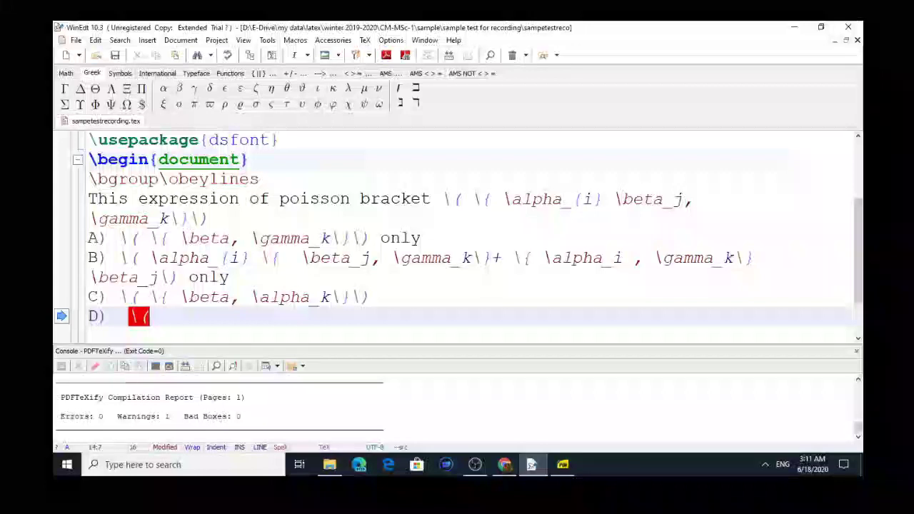
pyautogui.scroll(-1, 457, 236)
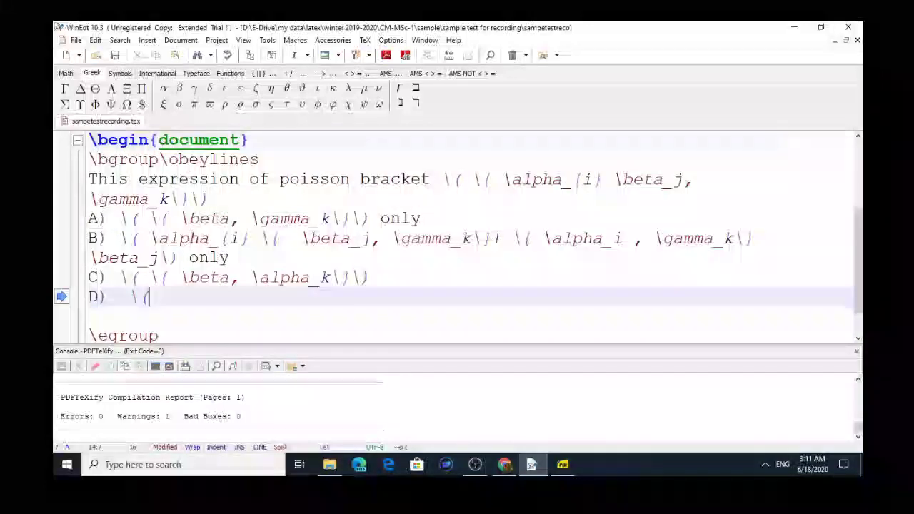
pyautogui.press('BackSpace')
pyautogui.press('BackSpace')
pyautogui.press('BackSpace')
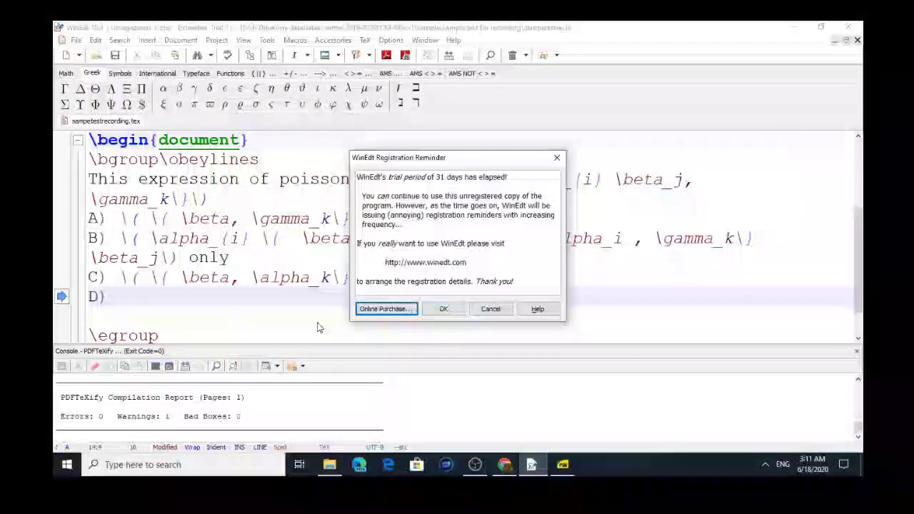
# - Dismiss the registration reminder and enter "None of above" as the text of option D, keeping one empty line before \egroup
pyautogui.click(444, 308)
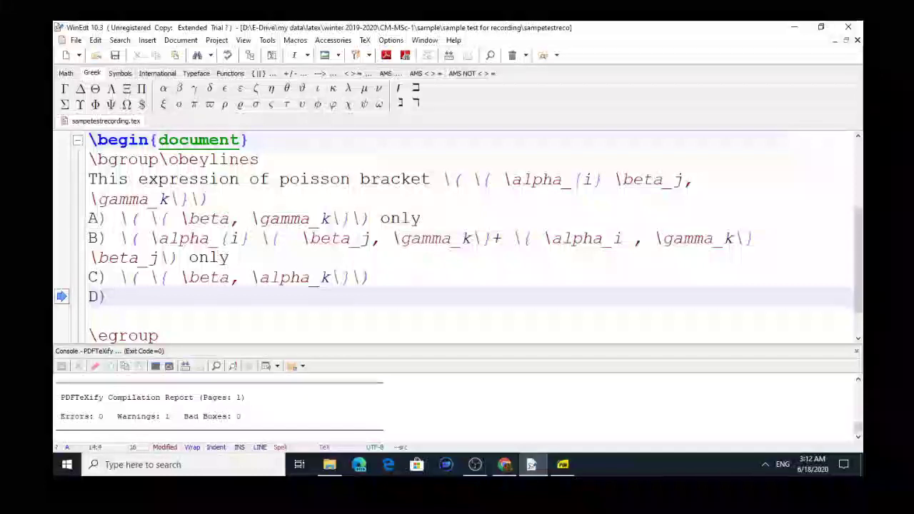
pyautogui.write('No')
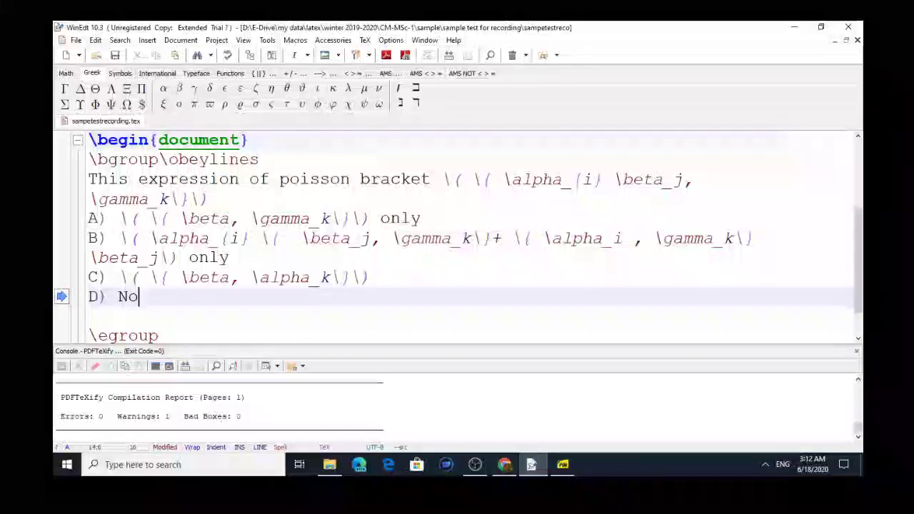
pyautogui.write('ne of above')
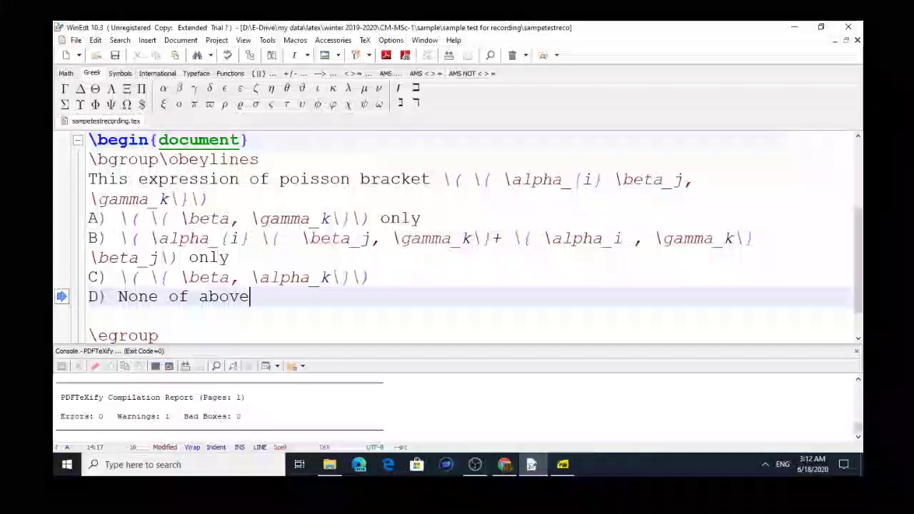
pyautogui.press('Return')
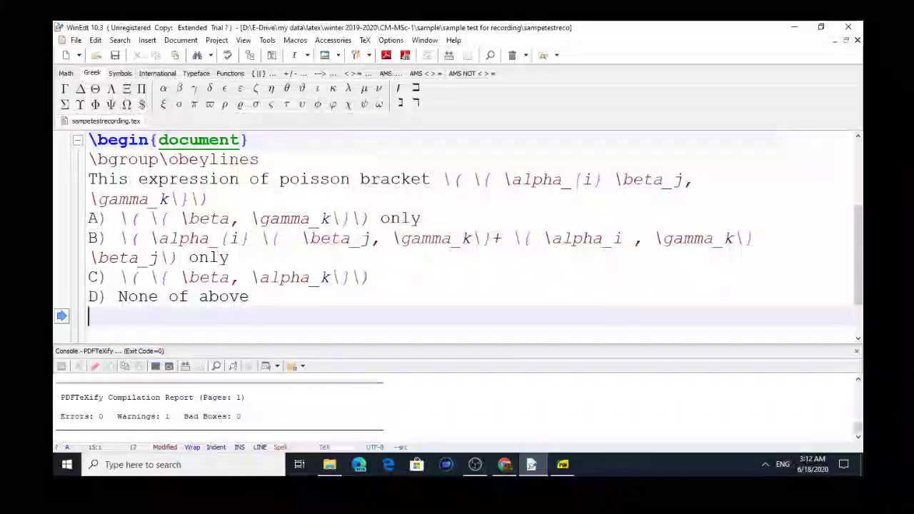
pyautogui.press('Delete')
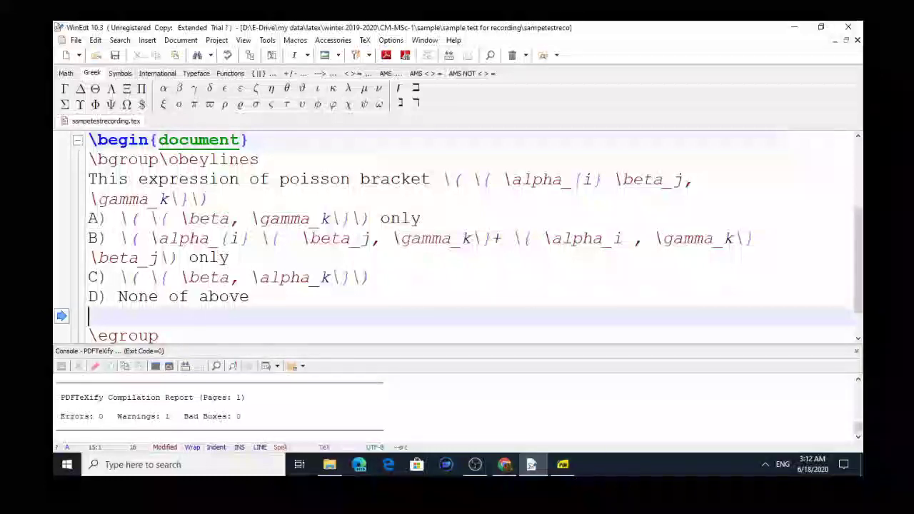
# - Duplicate the whole Poisson bracket question with options A to D directly below the original, followed by a new line
pyautogui.moveTo(91, 187); pyautogui.dragTo(258, 298)
pyautogui.hotkey('ctrl', 'c')
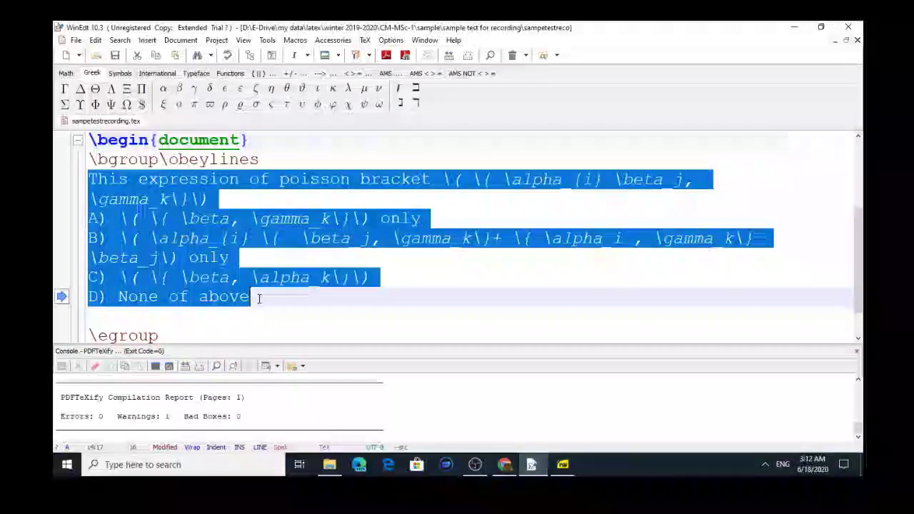
pyautogui.click(269, 300)
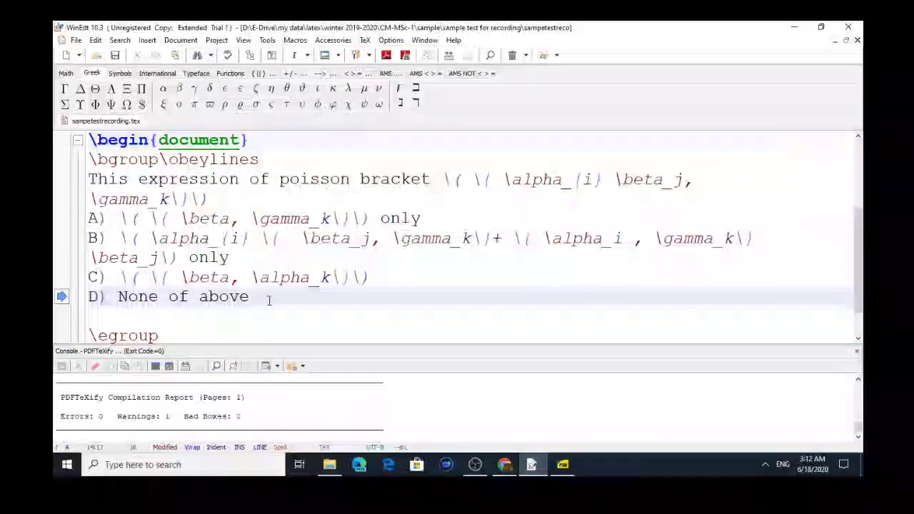
pyautogui.press('Return')
pyautogui.hotkey('ctrl', 'v')
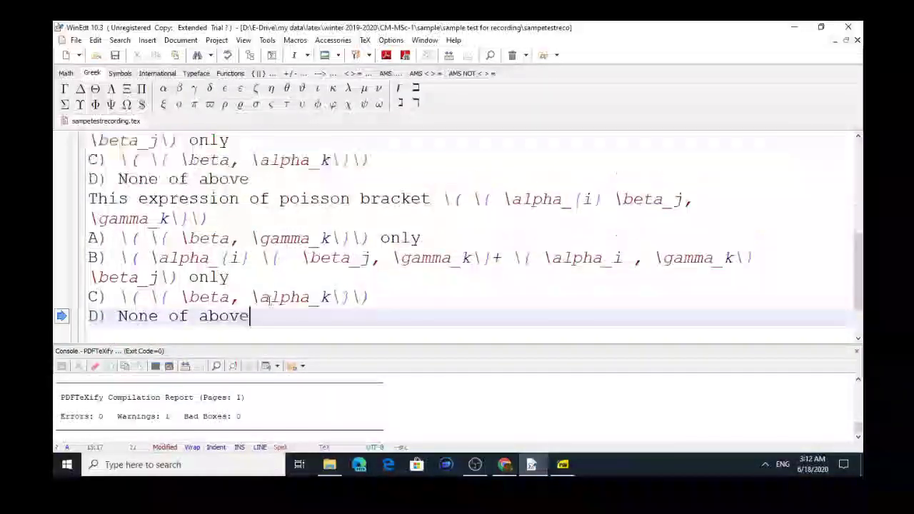
pyautogui.press('Return')
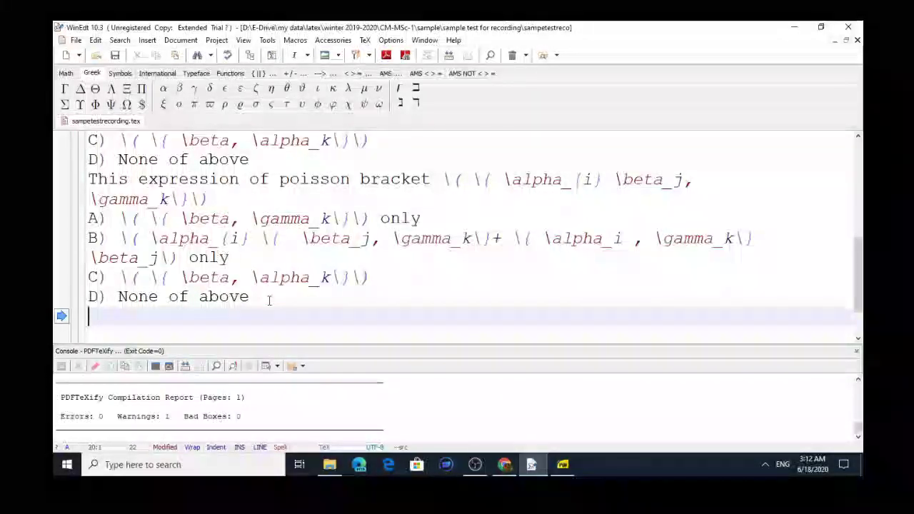
# - Compare the original Poisson bracket question and its duplicate line by line, down to the empty lines before \egroup
pyautogui.press('Up')
pyautogui.press('Up')
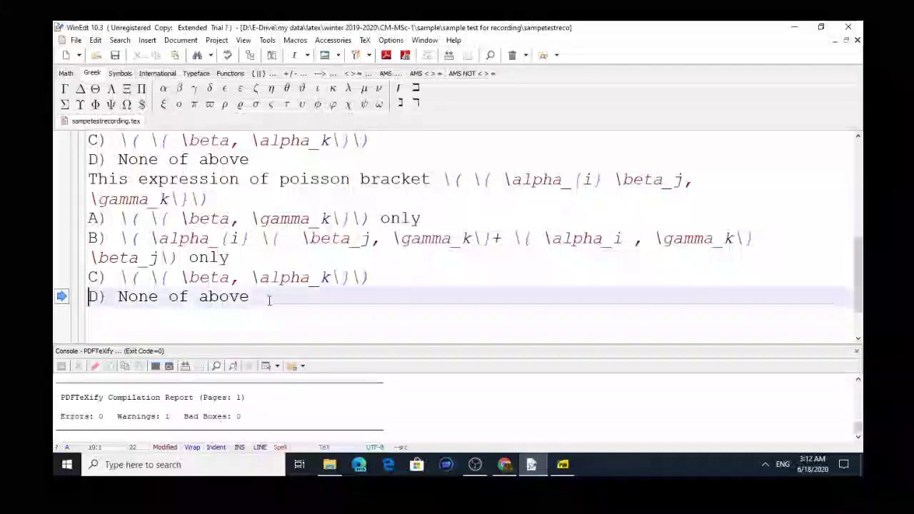
pyautogui.press('Up')
pyautogui.press('Up')
pyautogui.press('Up')
pyautogui.press('Up')
pyautogui.press('Up')
pyautogui.press('Up')
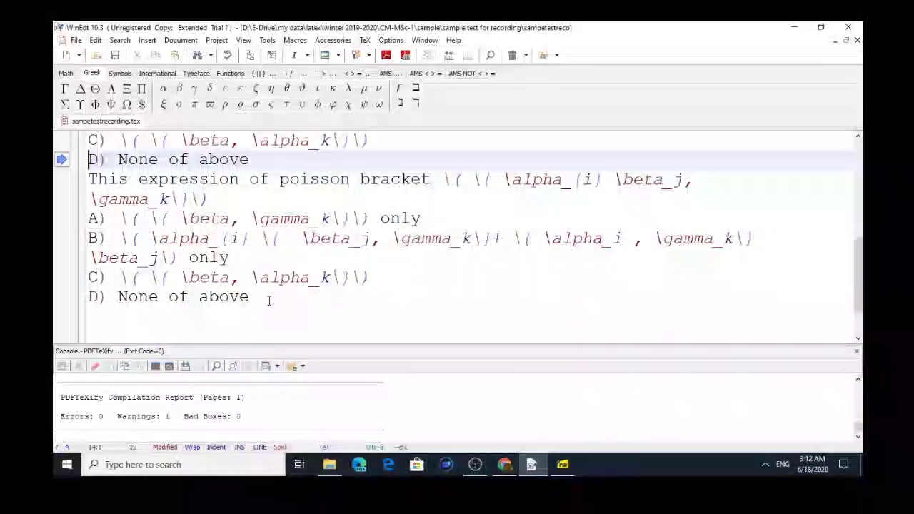
pyautogui.press('Up')
pyautogui.press('Up')
pyautogui.press('Down')
pyautogui.press('Down')
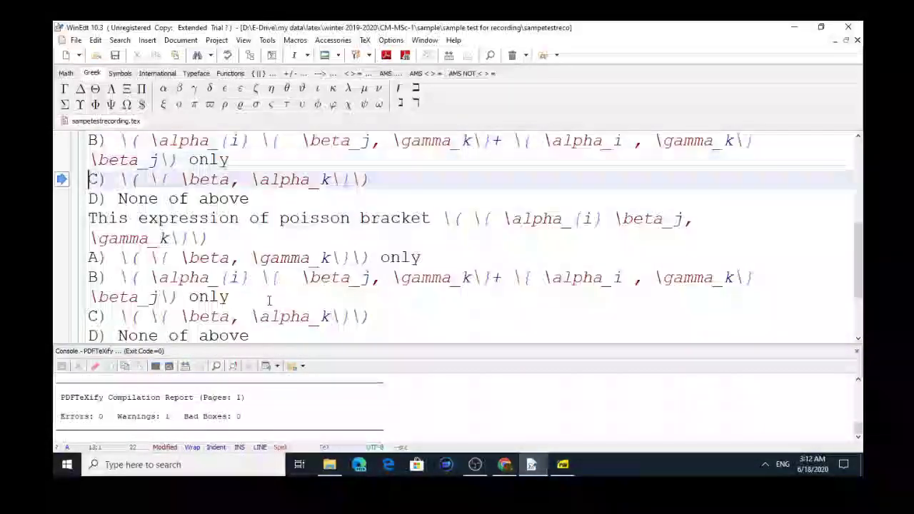
pyautogui.press('Down')
pyautogui.press('Down')
pyautogui.press('Down')
pyautogui.press('Down')
pyautogui.press('Down')
pyautogui.press('Down')
pyautogui.press('Down')
pyautogui.press('Down')
pyautogui.press('Down')
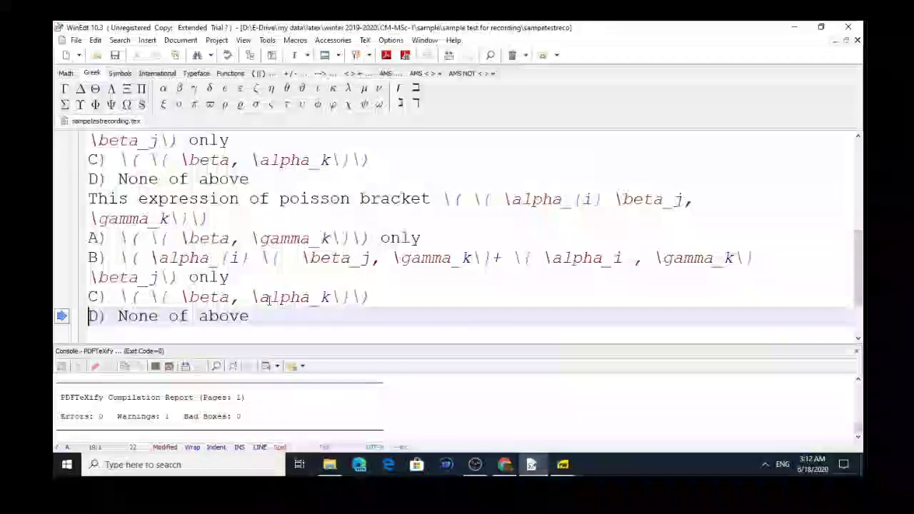
pyautogui.press('Up')
pyautogui.press('Down')
pyautogui.press('Down')
pyautogui.press('Up')
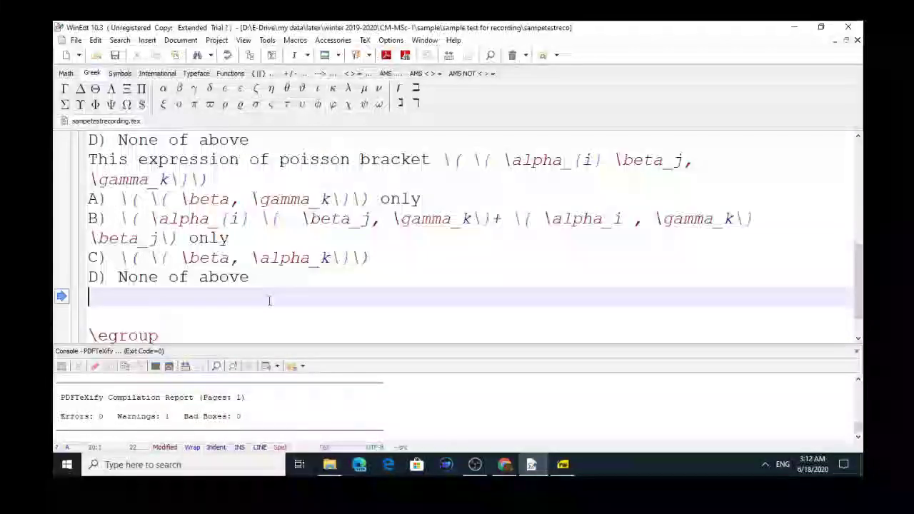
pyautogui.press('Up')
pyautogui.press('Up')
pyautogui.press('Up')
pyautogui.press('Up')
pyautogui.press('Up')
pyautogui.press('Up')
pyautogui.press('Up')
pyautogui.press('Up')
pyautogui.press('Up')
pyautogui.press('Up')
pyautogui.press('Up')
pyautogui.press('Up')
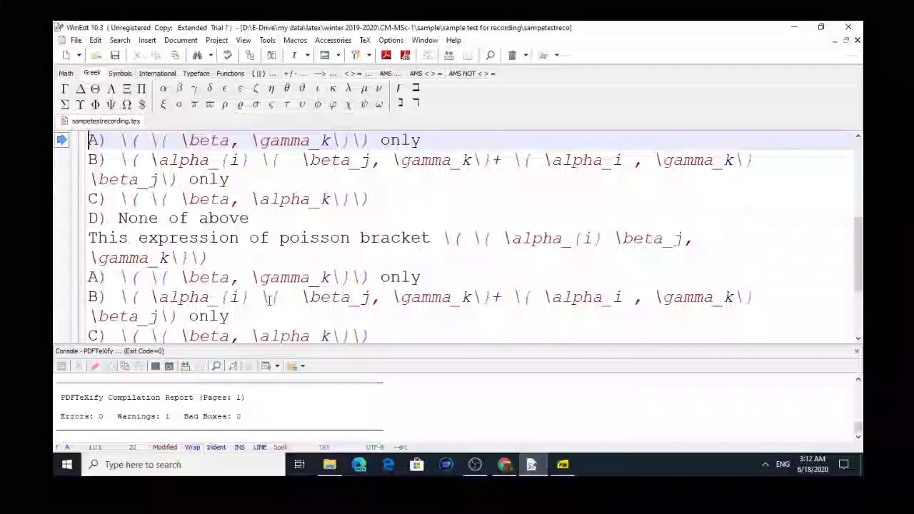
pyautogui.press('Down')
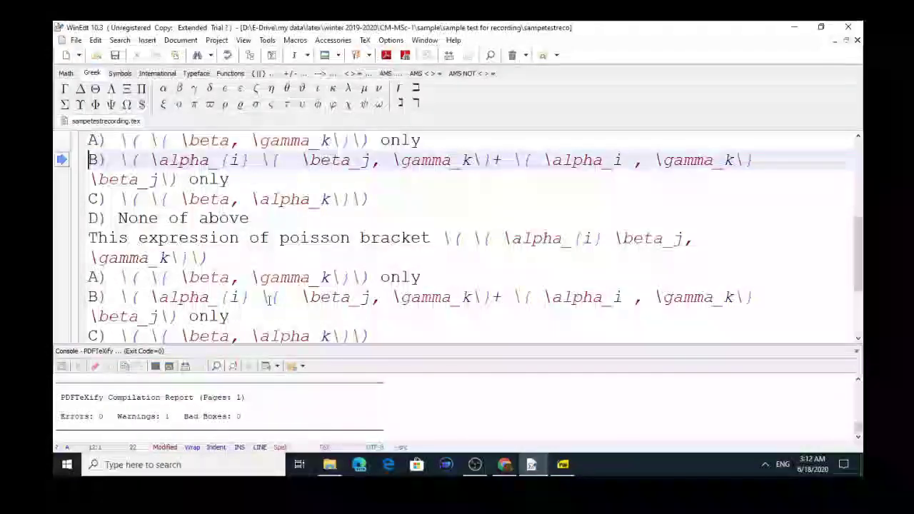
# - Undo the line break added after option D of the duplicated question
pyautogui.click(98, 41)
pyautogui.click(108, 56)
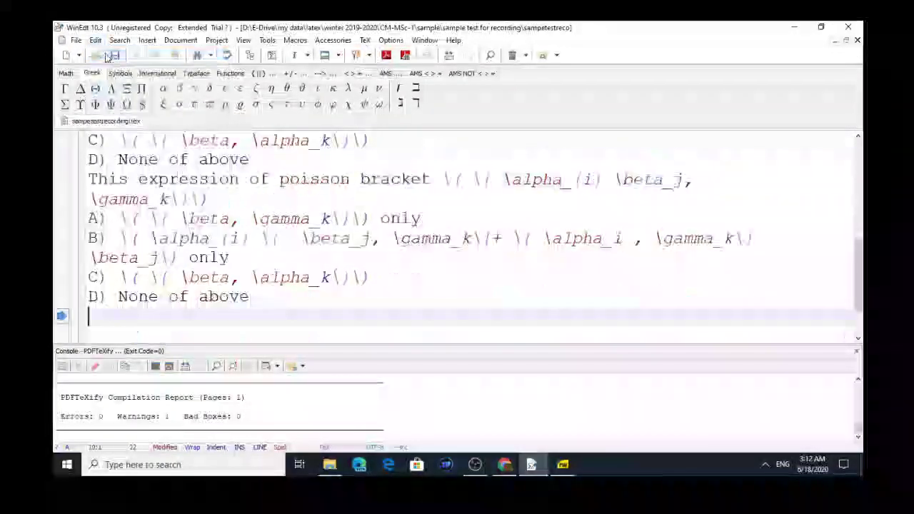
pyautogui.click(96, 41)
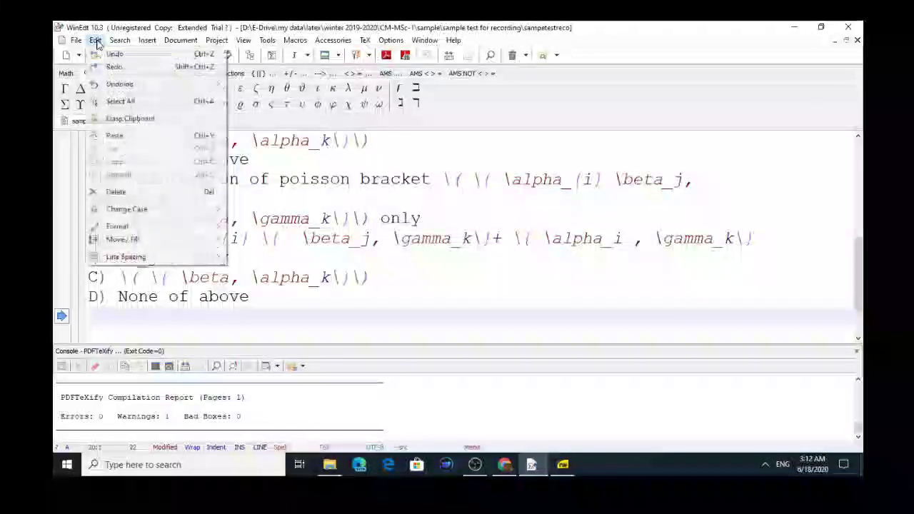
pyautogui.click(106, 54)
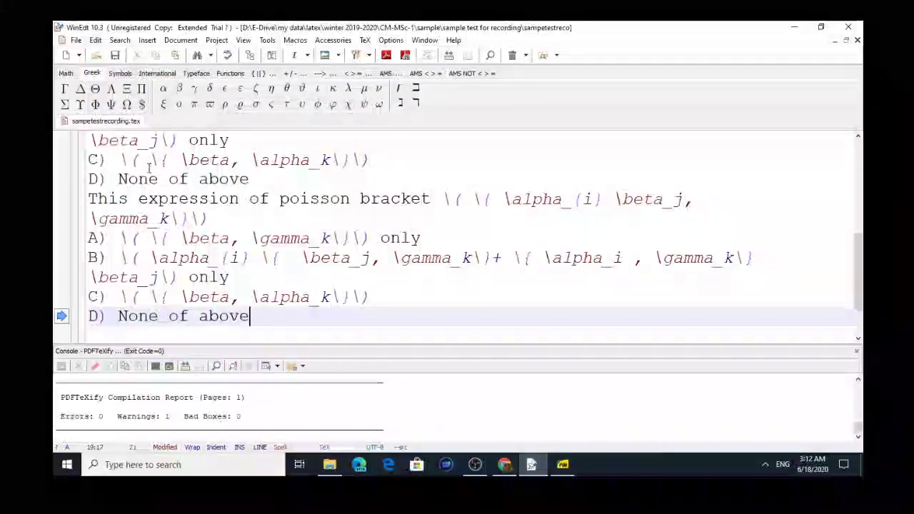
# - Read through both question blocks from \bgroup\obeylines to the last option D and back
pyautogui.press('Up')
pyautogui.press('Up')
pyautogui.press('Up')
pyautogui.press('Up')
pyautogui.press('Up')
pyautogui.press('Up')
pyautogui.press('Up')
pyautogui.press('Up')
pyautogui.press('Up')
pyautogui.press('Up')
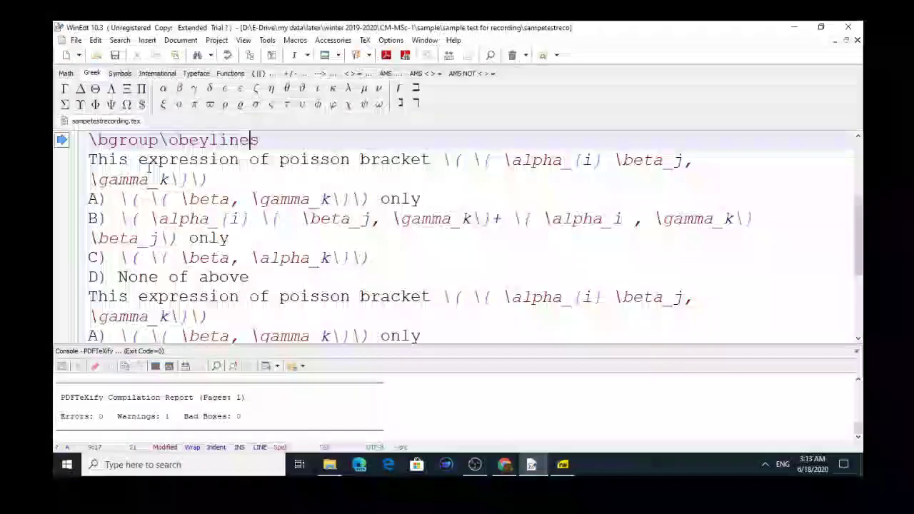
pyautogui.press('Down')
pyautogui.press('Down')
pyautogui.press('Down')
pyautogui.press('Down')
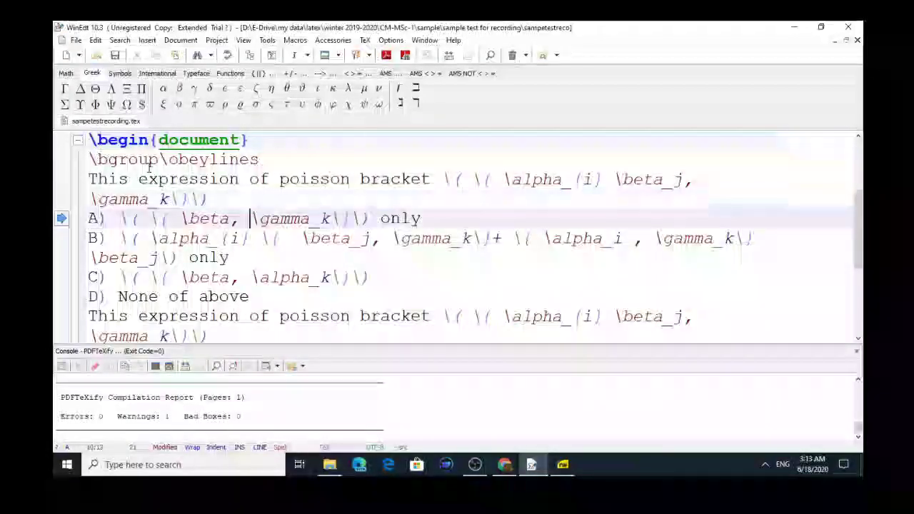
pyautogui.press('Down')
pyautogui.press('Down')
pyautogui.press('Up')
pyautogui.press('Up')
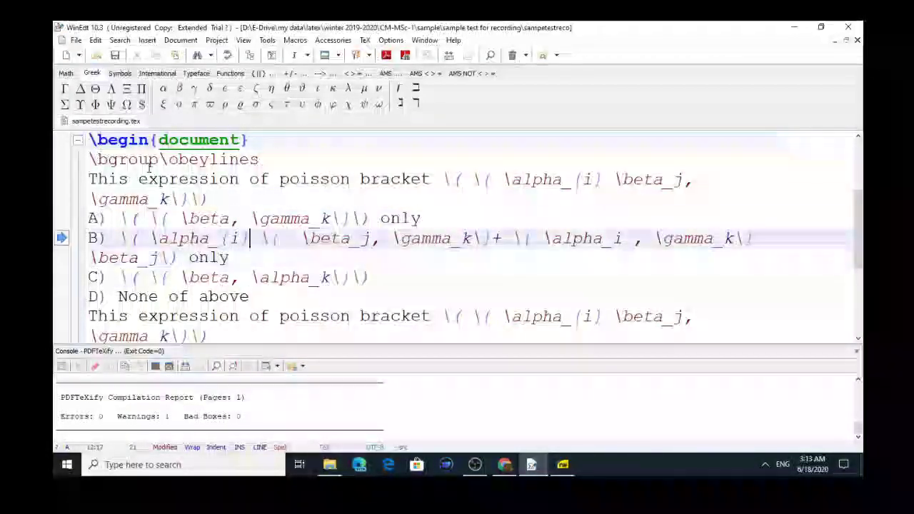
pyautogui.press('Down')
pyautogui.press('Down')
pyautogui.press('Down')
pyautogui.press('Down')
pyautogui.press('Down')
pyautogui.press('Down')
pyautogui.press('Down')
pyautogui.press('Down')
pyautogui.press('Down')
pyautogui.press('Down')
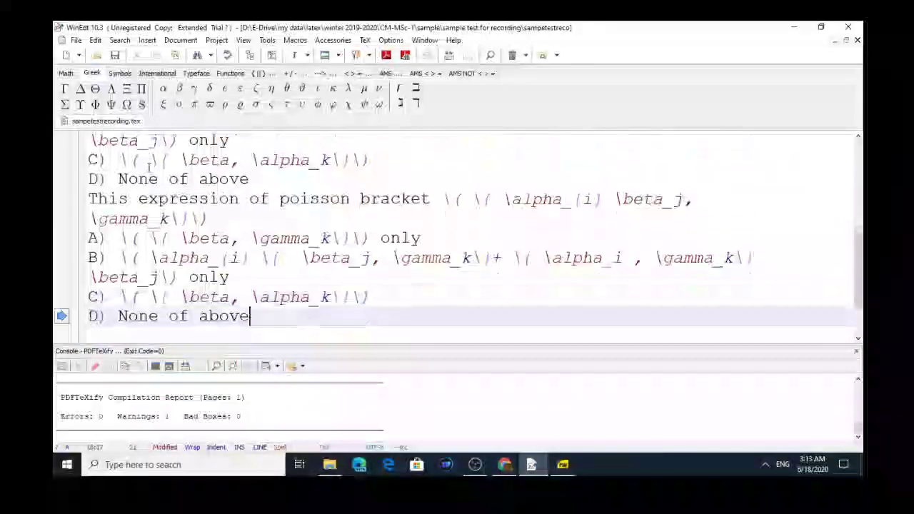
pyautogui.press('Up')
pyautogui.press('Up')
pyautogui.press('Up')
pyautogui.press('Up')
pyautogui.press('Up')
pyautogui.press('Up')
pyautogui.press('Up')
pyautogui.press('Up')
pyautogui.press('Up')
pyautogui.press('Up')
pyautogui.press('Up')
pyautogui.press('Up')
pyautogui.press('Up')
pyautogui.press('Up')
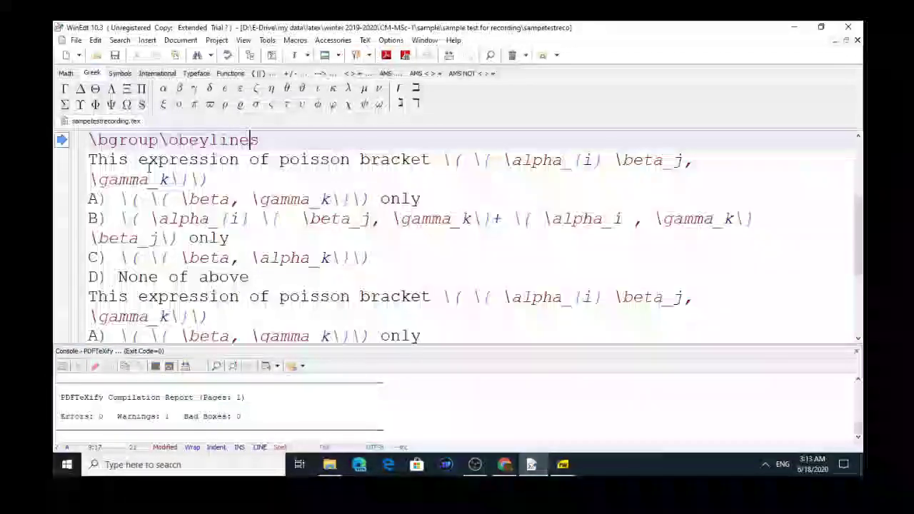
# - Undo the insertion of the duplicated Poisson bracket question, dismissing the registration reminder
pyautogui.click(95, 40)
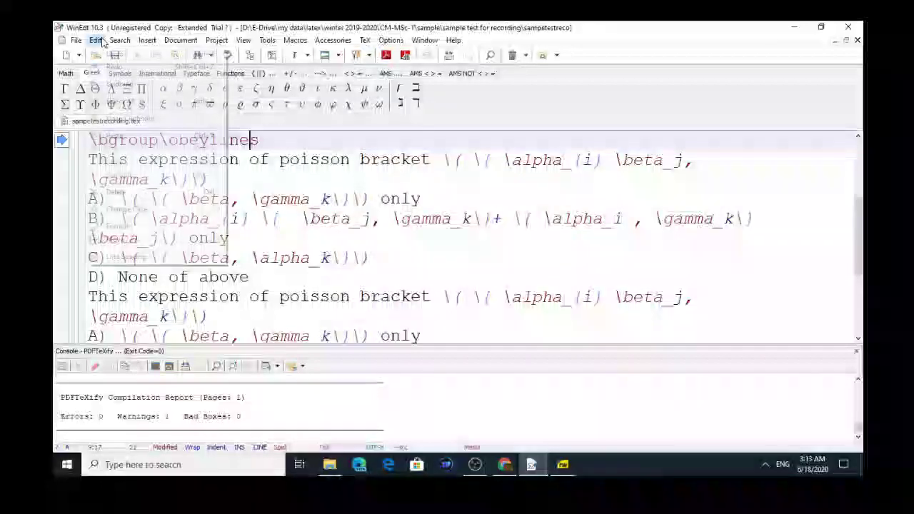
pyautogui.click(113, 54)
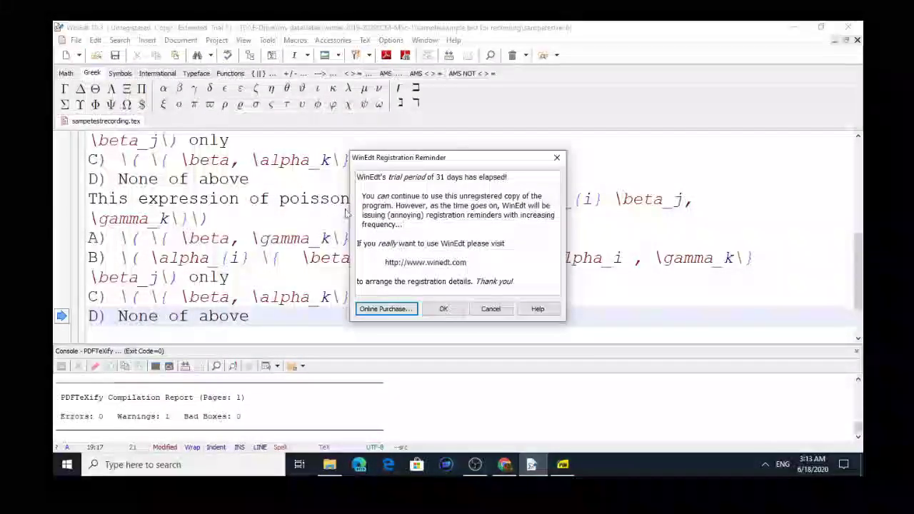
pyautogui.click(444, 309)
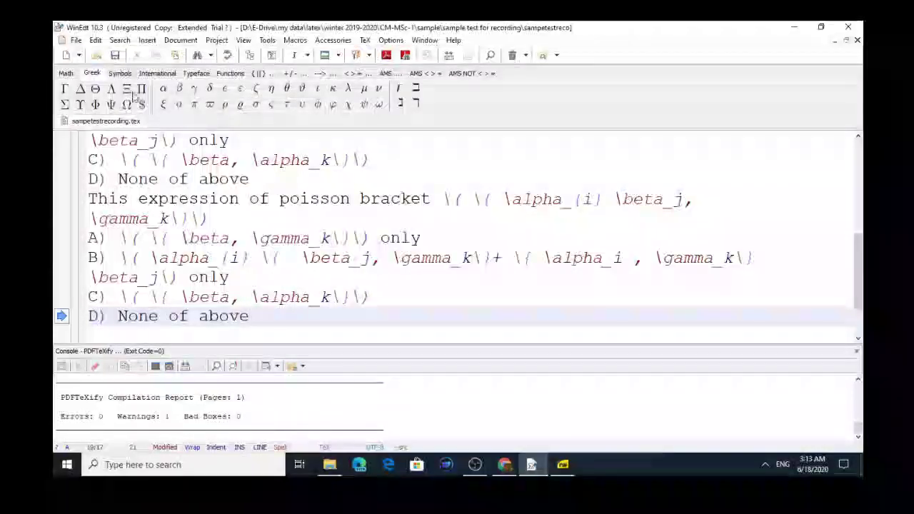
pyautogui.click(95, 40)
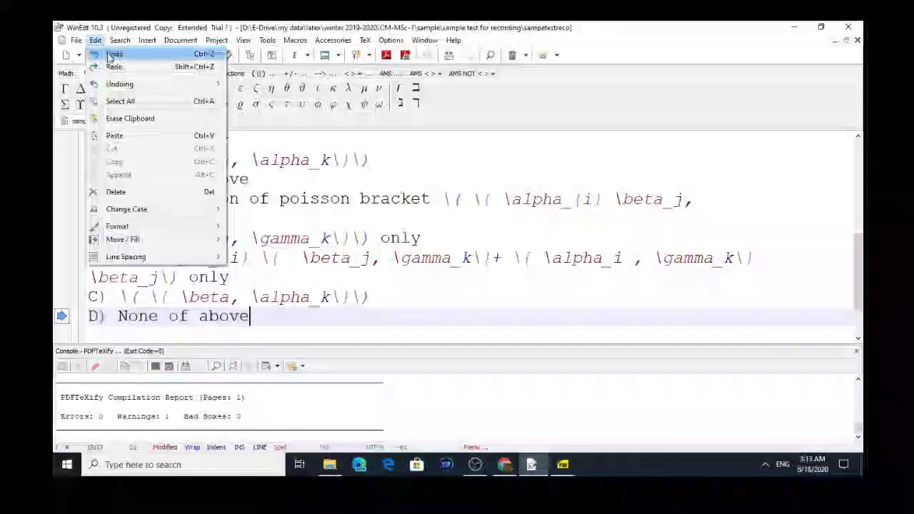
pyautogui.click(112, 55)
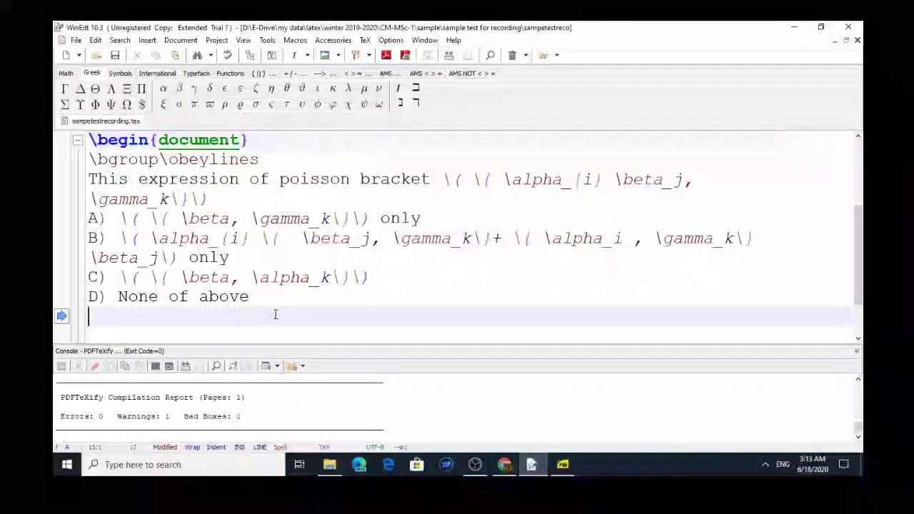
# - Remove the extra line break after option D's "None of above", start a new line there, and minimize the PDF preview
pyautogui.press('BackSpace')
pyautogui.press('Delete')
pyautogui.press('Delete')
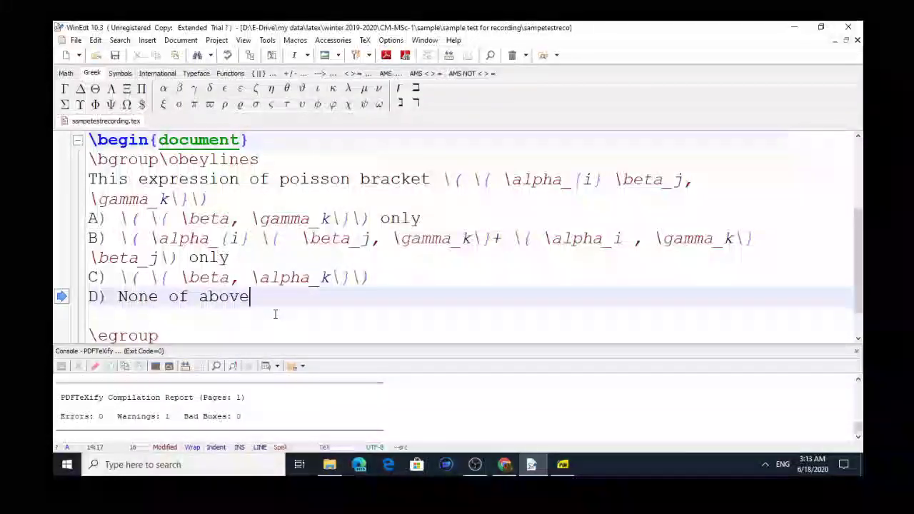
pyautogui.press('Return')
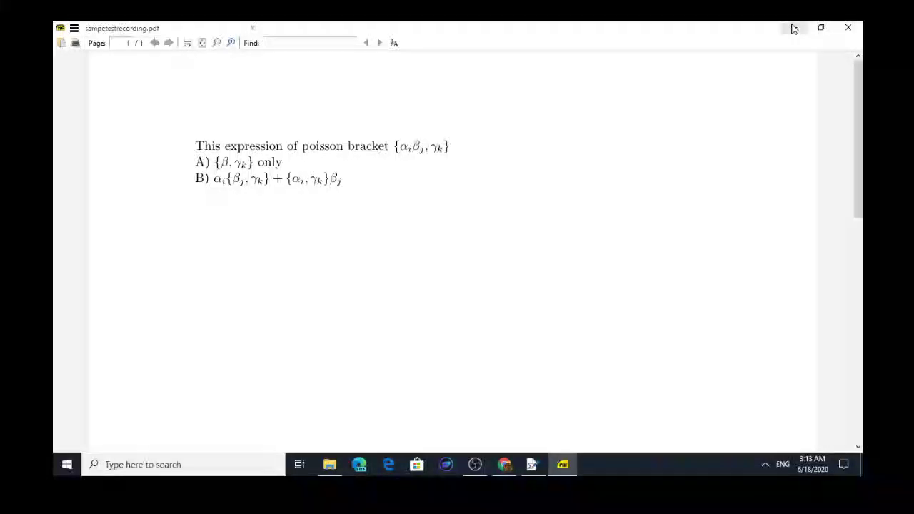
pyautogui.click(793, 28)
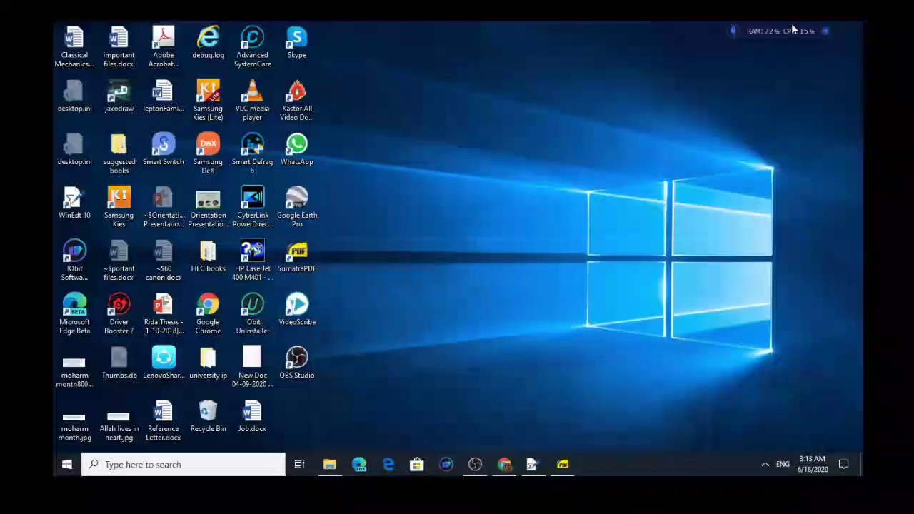
pyautogui.click(329, 464)
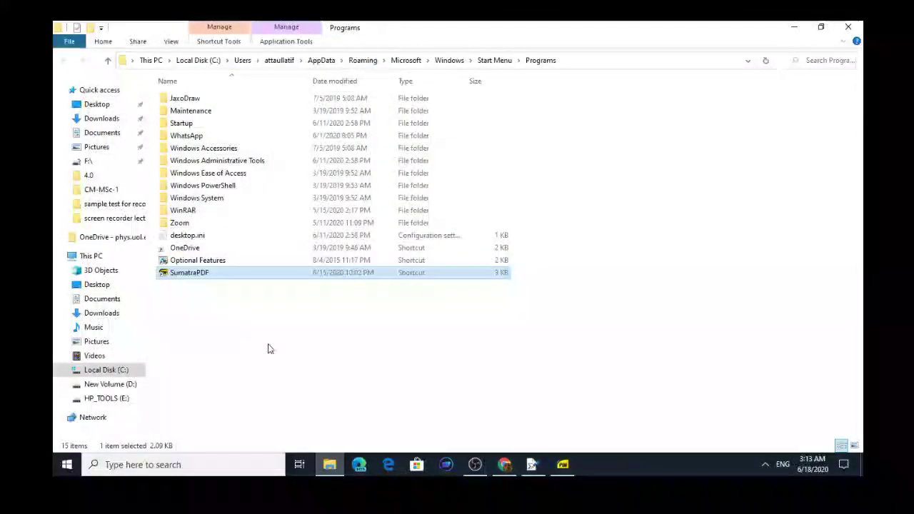
pyautogui.click(329, 464)
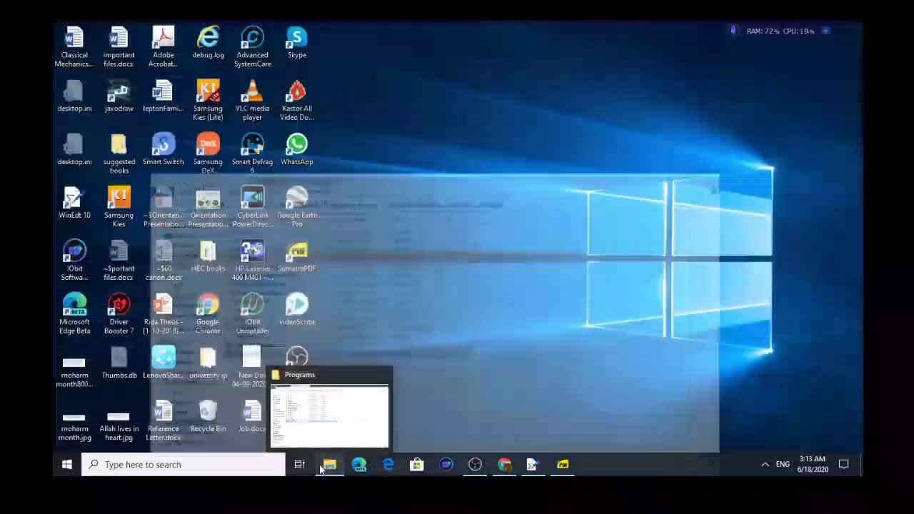
pyautogui.click(321, 441)
pyautogui.click(321, 441)
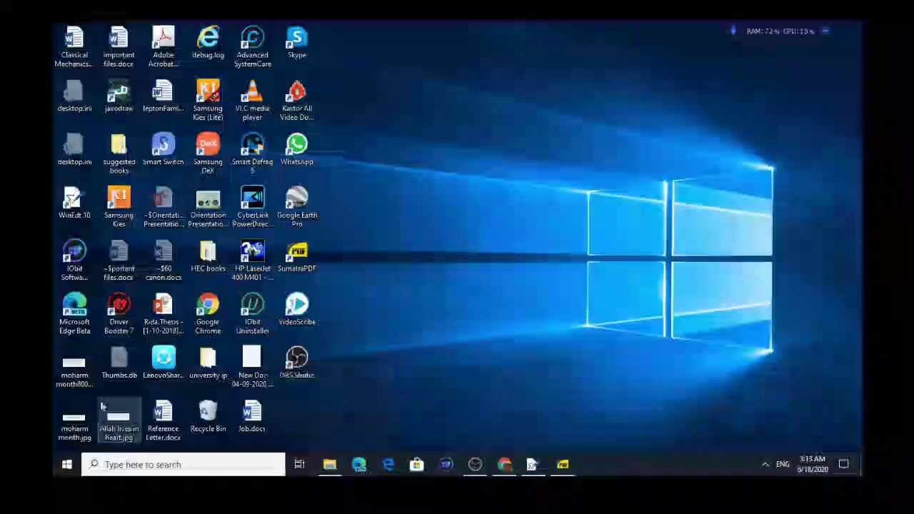
pyautogui.click(329, 475)
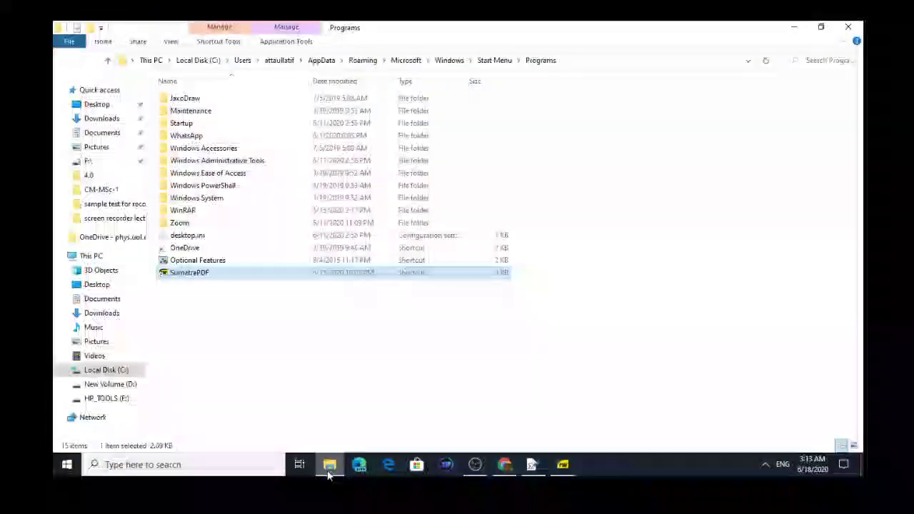
pyautogui.click(184, 143)
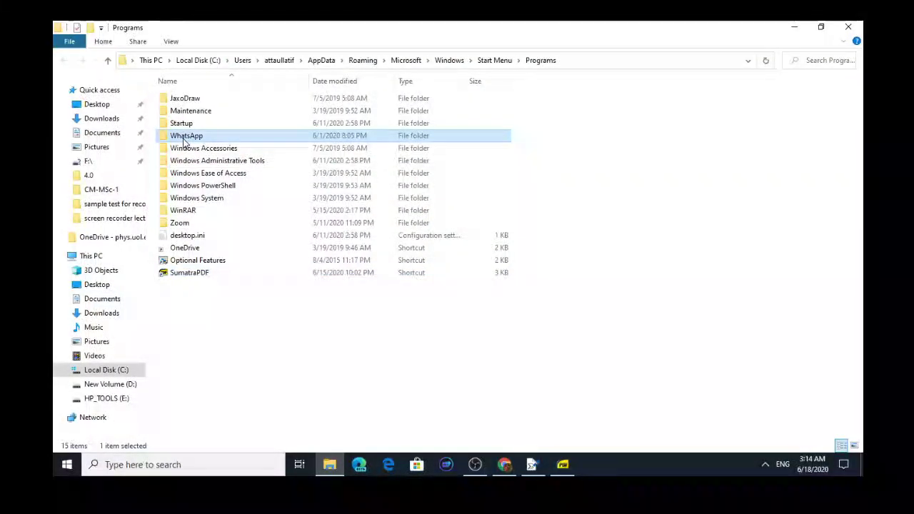
pyautogui.doubleClick(185, 143)
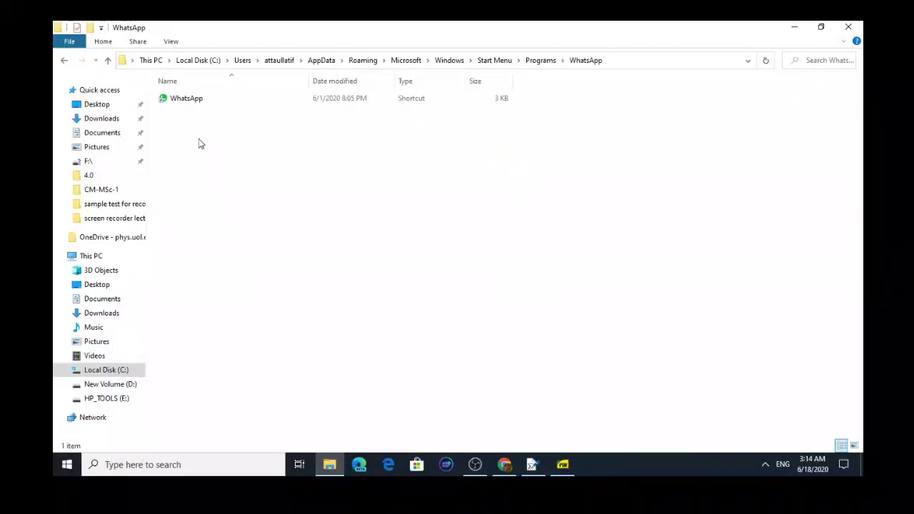
pyautogui.click(860, 25)
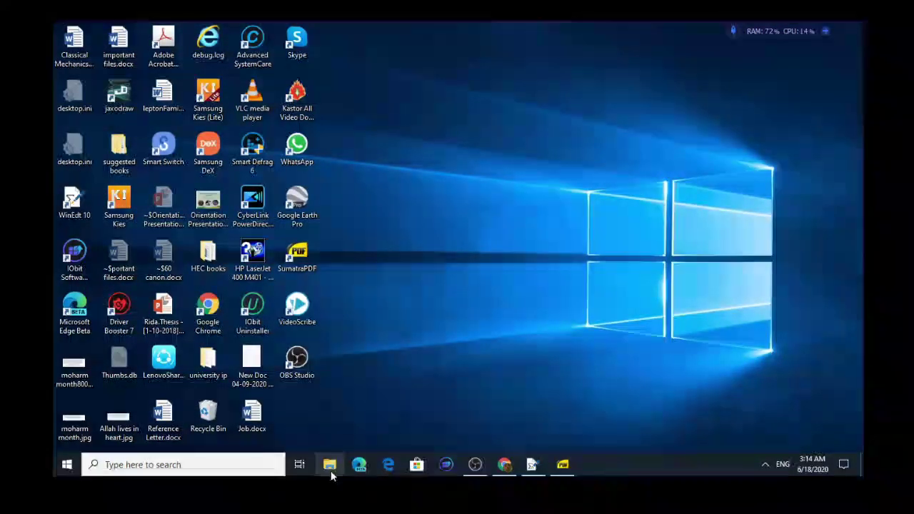
# - In File Explorer, open the "whats app" folder inside "university of lahore" on New Volume (D:)
pyautogui.click(330, 465)
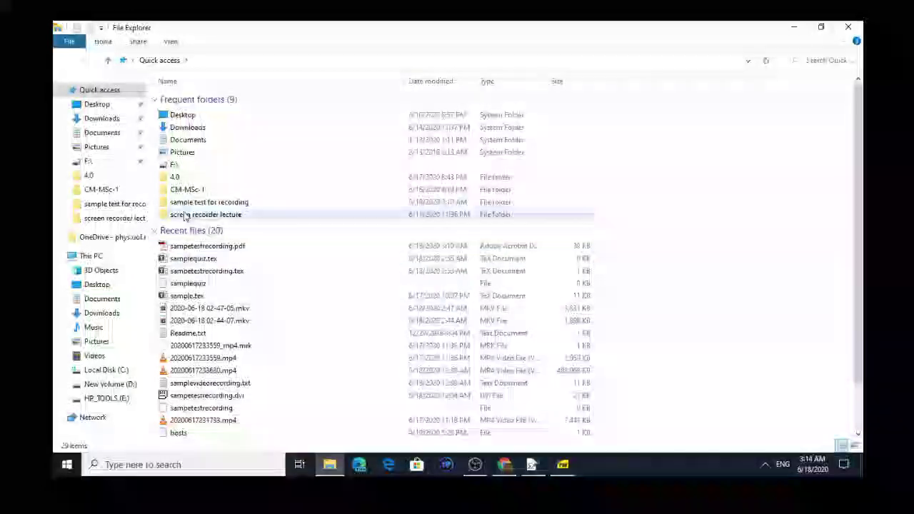
pyautogui.click(110, 385)
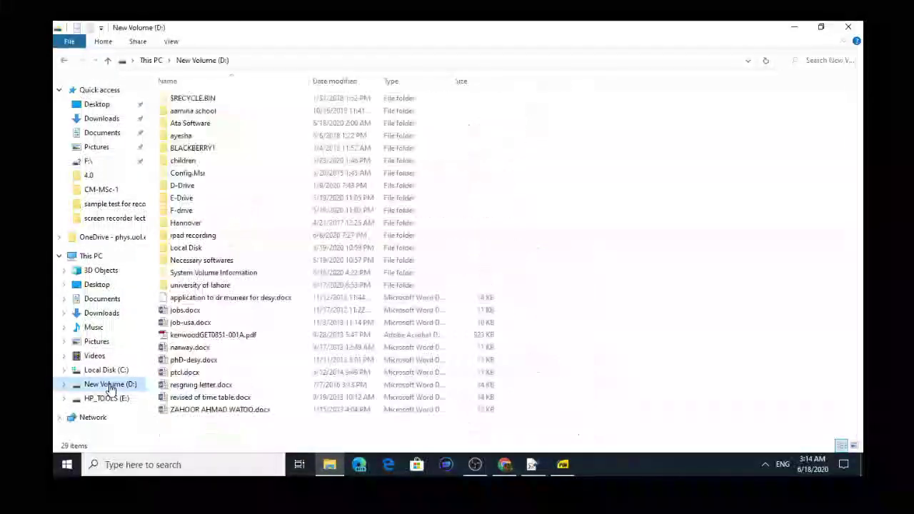
pyautogui.click(201, 286)
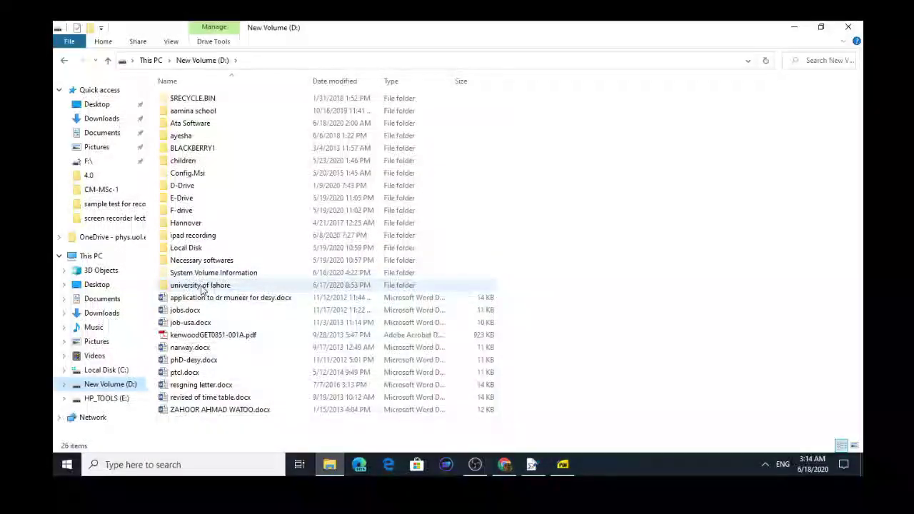
pyautogui.doubleClick(202, 286)
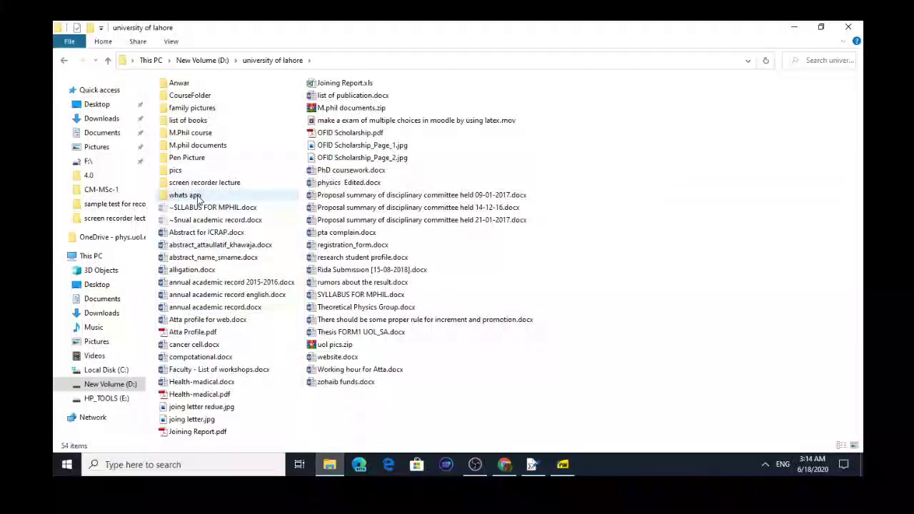
pyautogui.doubleClick(187, 195)
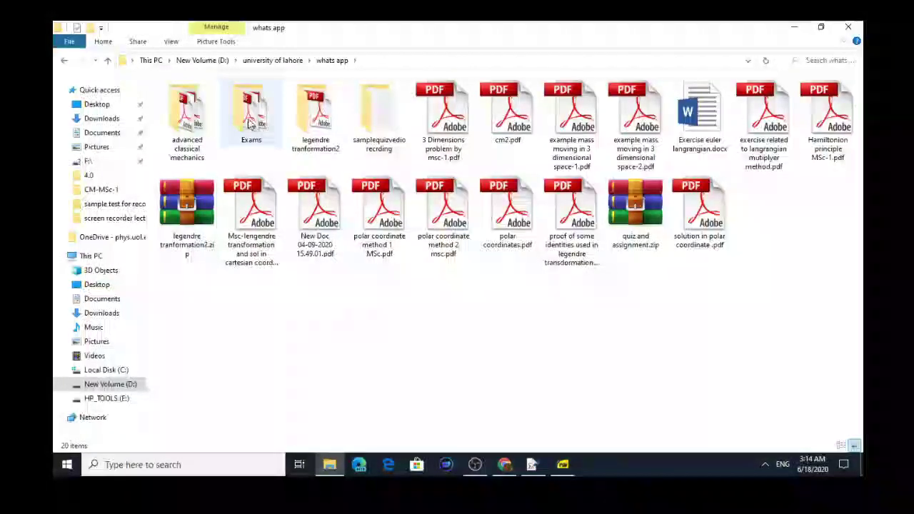
# - Look through the Exams and samplequizvediorecrding folders inside "whats app", and close File Explorer
pyautogui.doubleClick(250, 125)
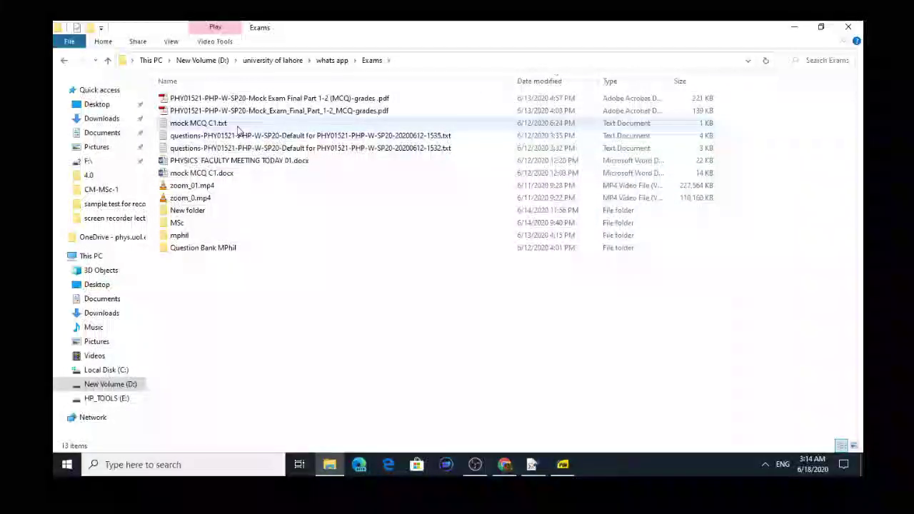
pyautogui.click(107, 63)
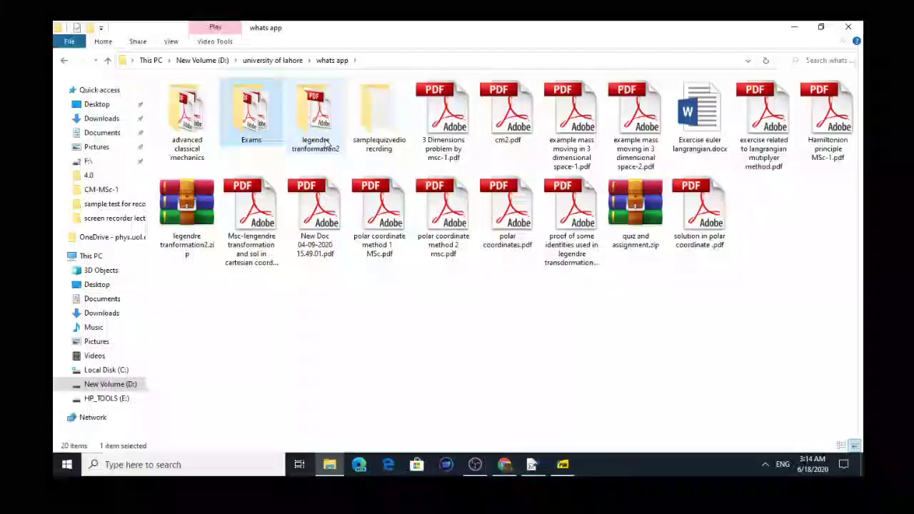
pyautogui.doubleClick(394, 105)
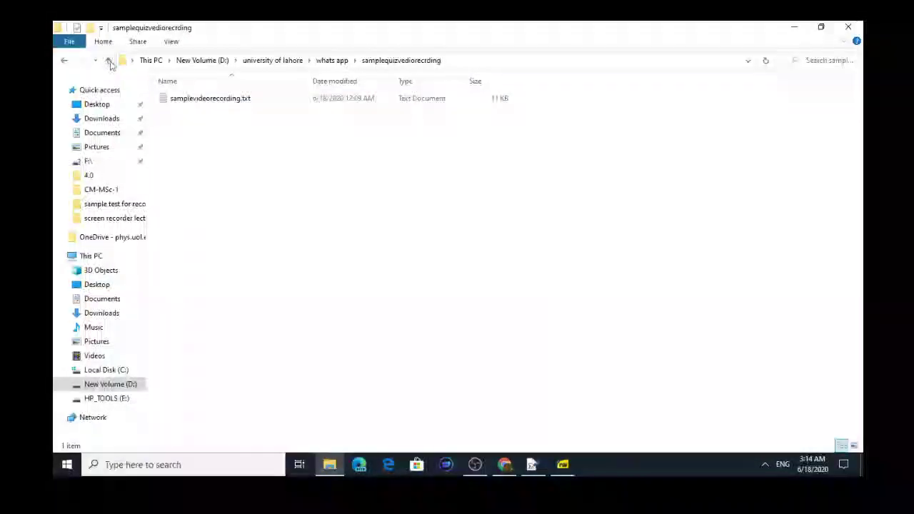
pyautogui.click(108, 63)
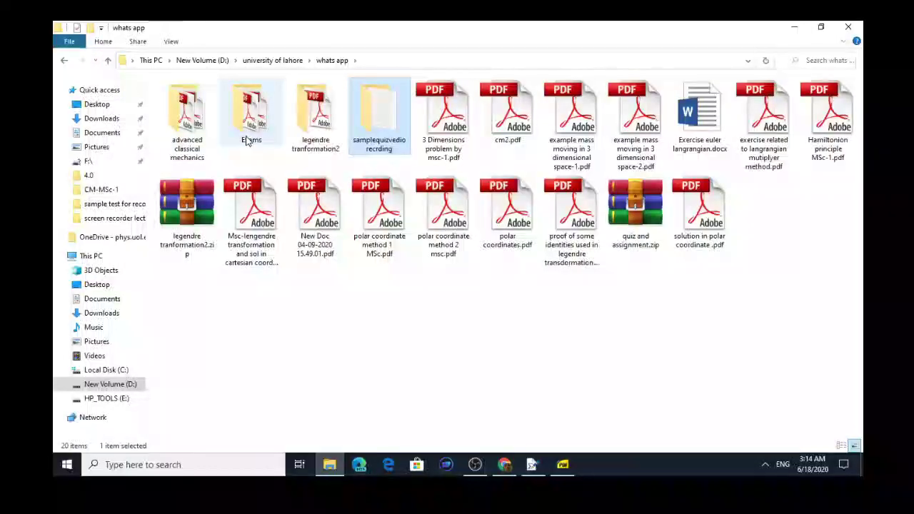
pyautogui.doubleClick(248, 141)
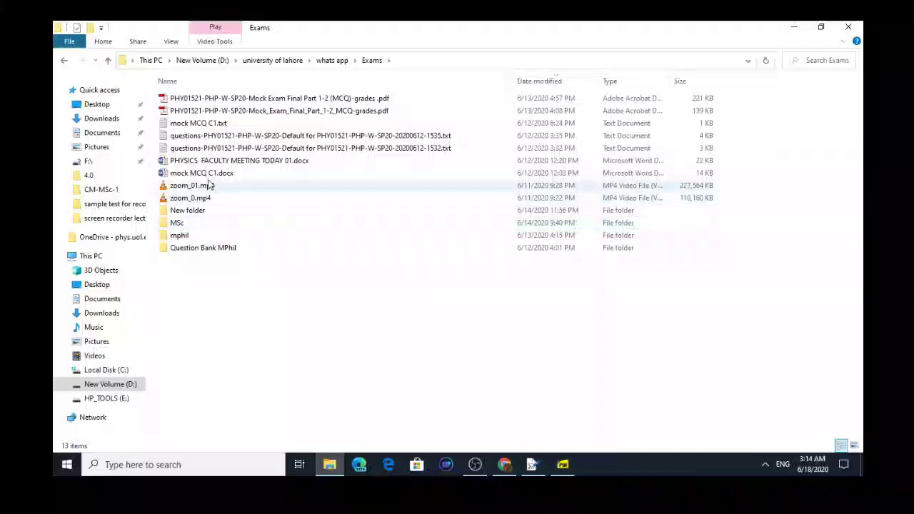
pyautogui.click(108, 61)
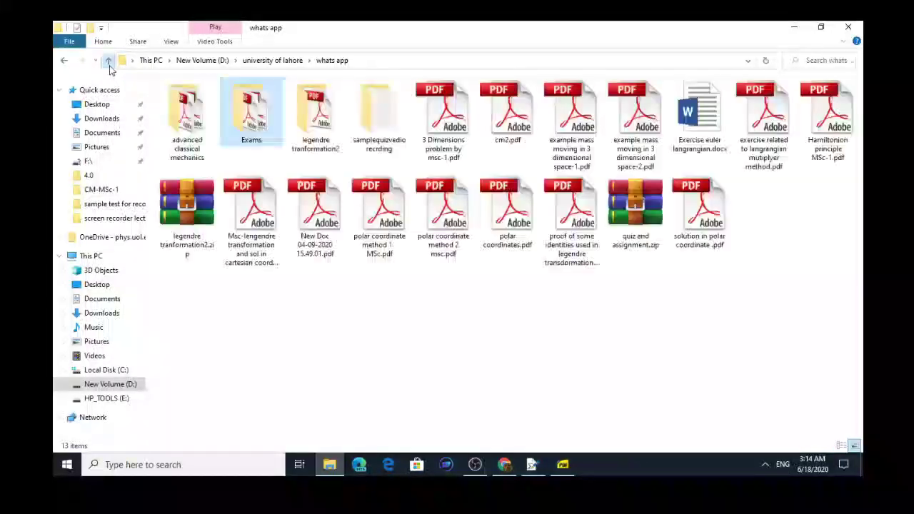
pyautogui.click(858, 26)
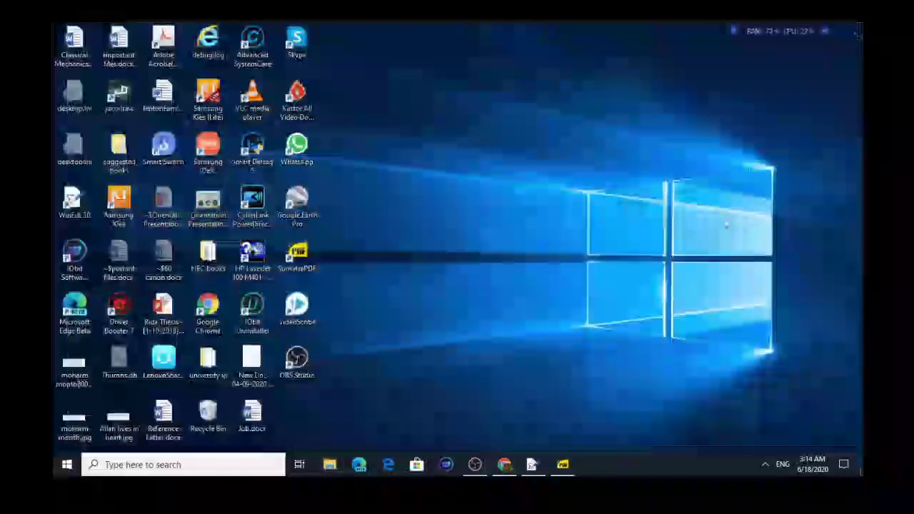
# - Switch to WinEdt and open assingment sample.tex from the recently used files
pyautogui.click(531, 465)
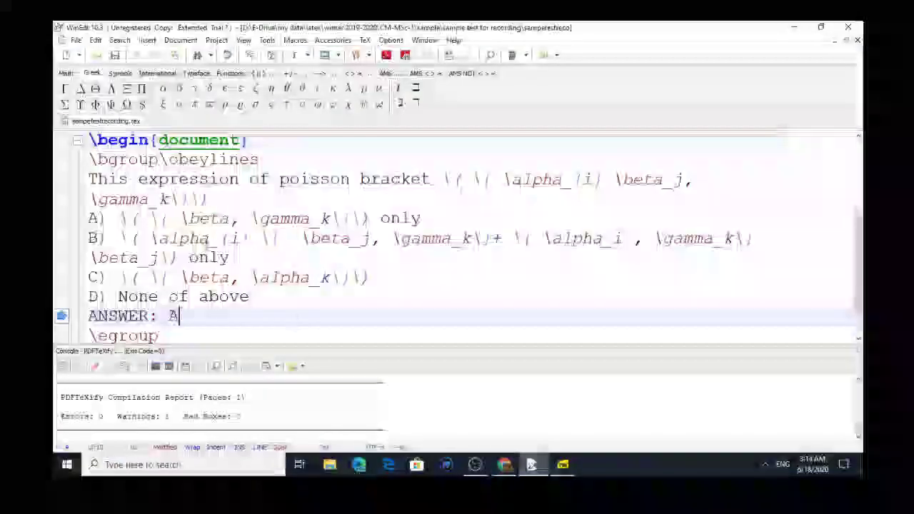
pyautogui.click(75, 40)
pyautogui.moveTo(106, 223)
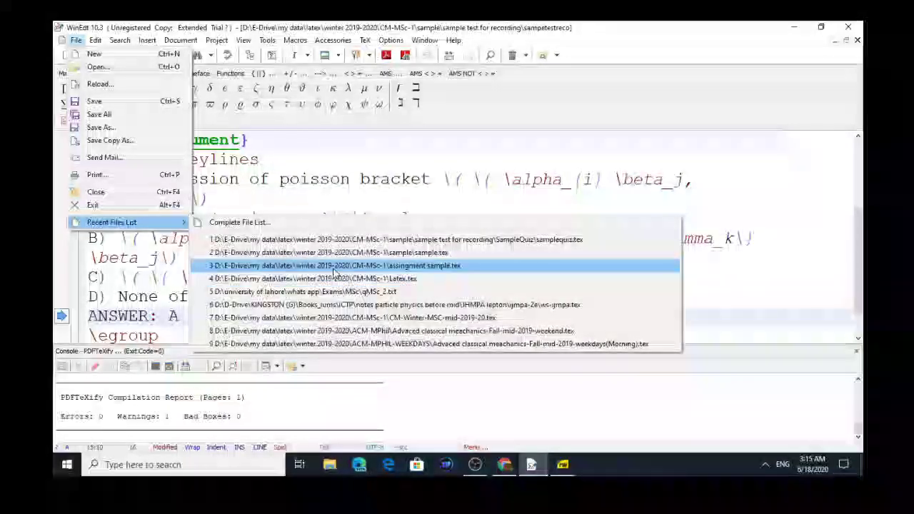
pyautogui.click(334, 266)
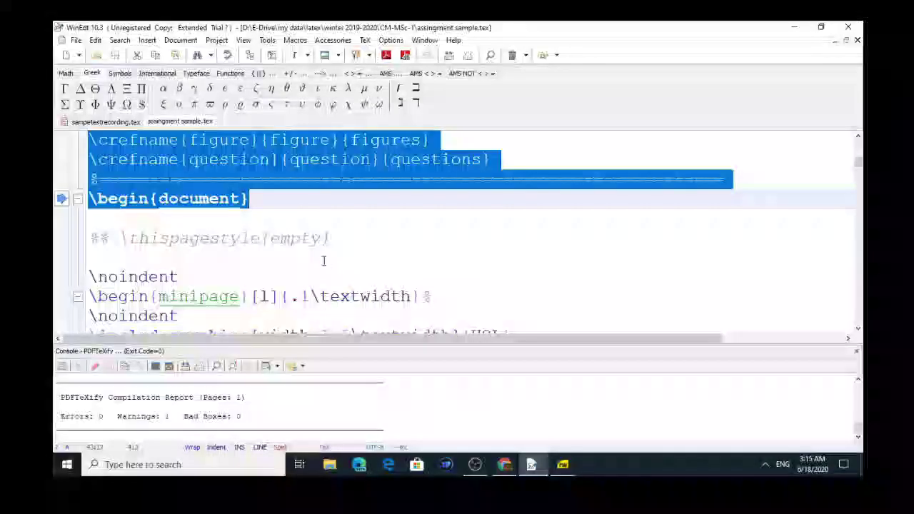
# - Read through assingment sample.tex from the document start to the multiple-choice questions, examining how the ANSWER line is written
pyautogui.press('Down')
pyautogui.press('Down')
pyautogui.press('Down')
pyautogui.press('Down')
pyautogui.press('Down')
pyautogui.press('Down')
pyautogui.press('Down')
pyautogui.press('Down')
pyautogui.press('Down')
pyautogui.press('Down')
pyautogui.press('Down')
pyautogui.press('Down')
pyautogui.press('Down')
pyautogui.press('Down')
pyautogui.press('Down')
pyautogui.press('Down')
pyautogui.press('Down')
pyautogui.press('Down')
pyautogui.press('Down')
pyautogui.press('Down')
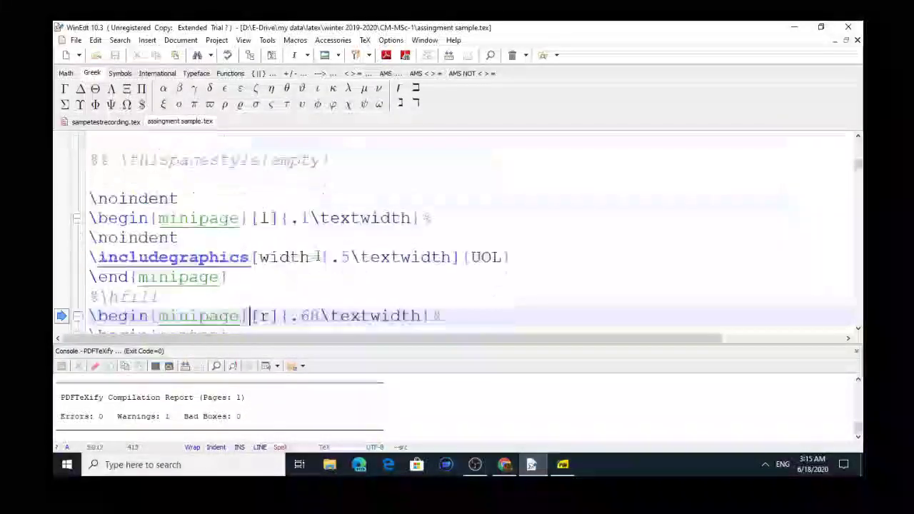
pyautogui.press('Down')
pyautogui.press('Down')
pyautogui.press('Down')
pyautogui.press('Down')
pyautogui.press('Down')
pyautogui.press('Down')
pyautogui.press('Down')
pyautogui.press('Down')
pyautogui.press('Down')
pyautogui.press('Down')
pyautogui.press('Down')
pyautogui.press('Down')
pyautogui.press('Down')
pyautogui.press('Down')
pyautogui.press('Down')
pyautogui.press('Down')
pyautogui.press('Down')
pyautogui.press('Down')
pyautogui.press('Down')
pyautogui.press('Down')
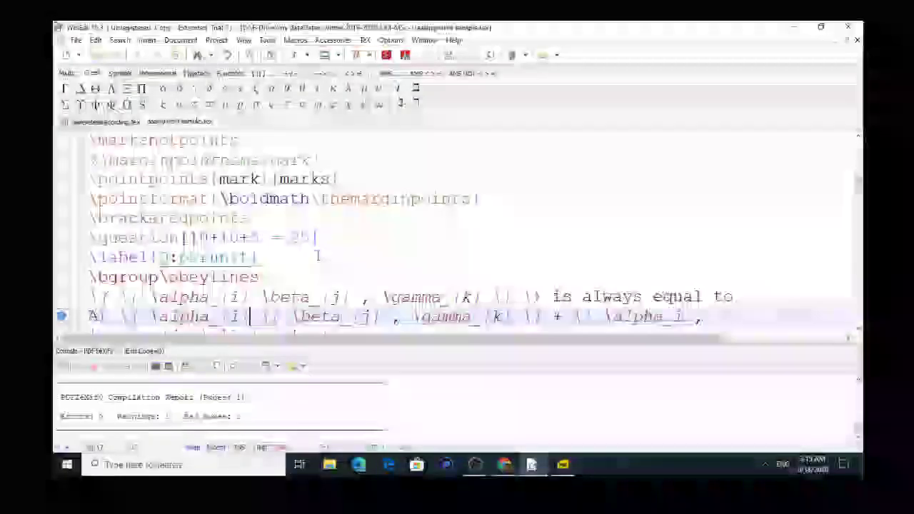
pyautogui.press('Down')
pyautogui.press('Down')
pyautogui.press('Down')
pyautogui.press('Up')
pyautogui.press('Up')
pyautogui.press('Up')
pyautogui.press('Up')
pyautogui.press('Up')
pyautogui.press('Up')
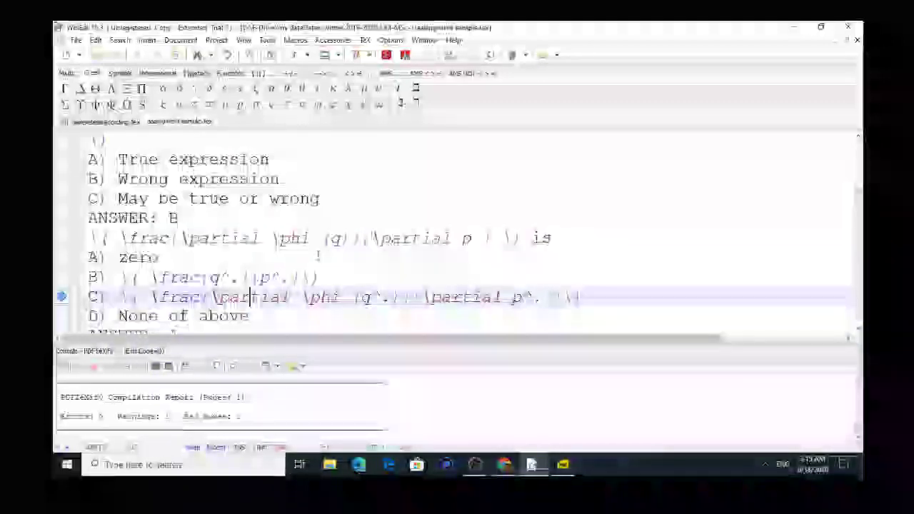
pyautogui.press('Down')
pyautogui.press('Left')
pyautogui.press('Left')
pyautogui.press('Left')
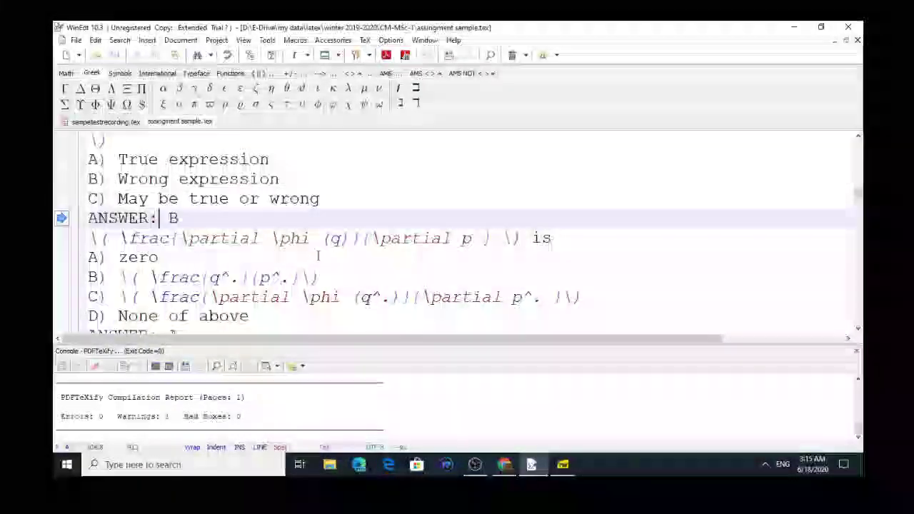
# - Return to sampetestrecording.tex and examine the ANSWER line below option D, including its capitals, colon and spacing
pyautogui.click(106, 122)
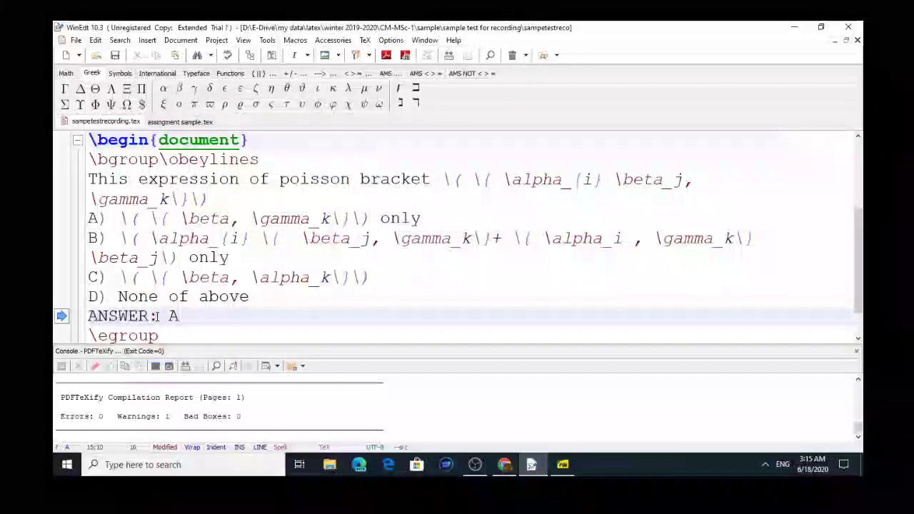
pyautogui.click(158, 316)
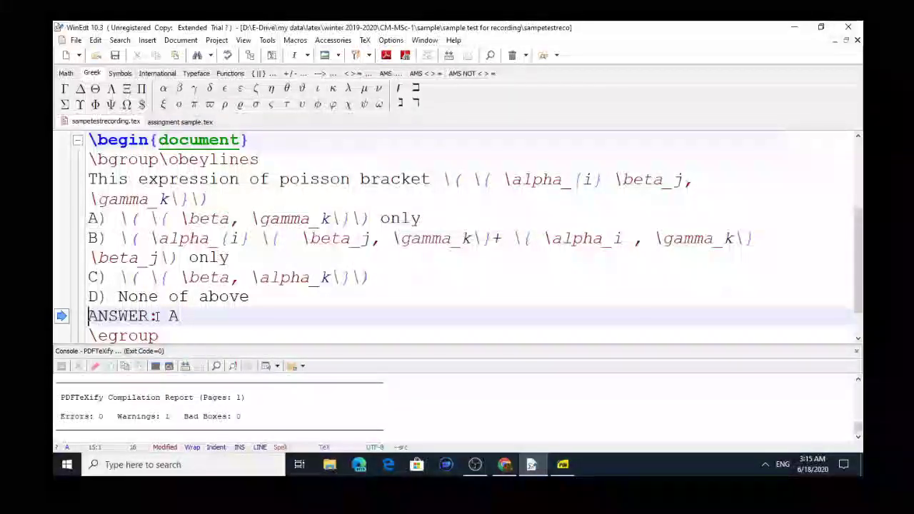
pyautogui.press('Right')
pyautogui.press('Right')
pyautogui.press('Right')
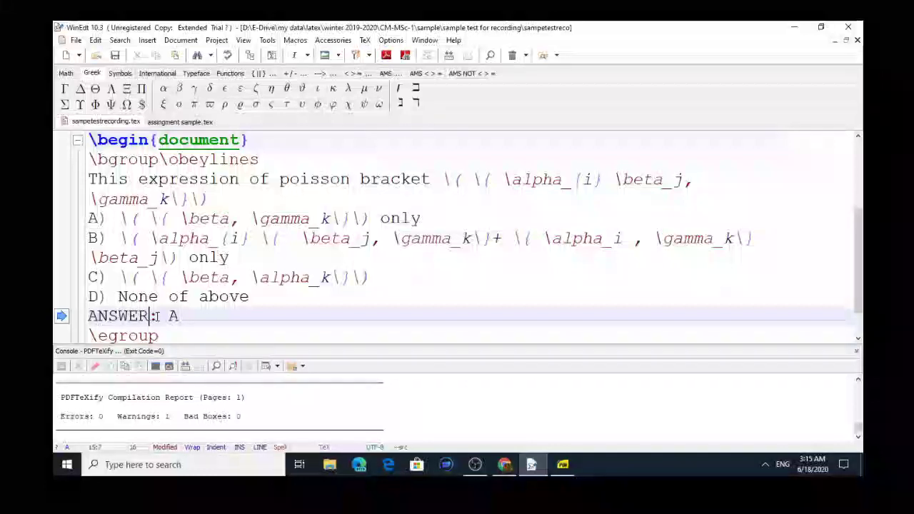
pyautogui.press('Left')
pyautogui.press('Up')
pyautogui.press('Down')
pyautogui.press('Home')
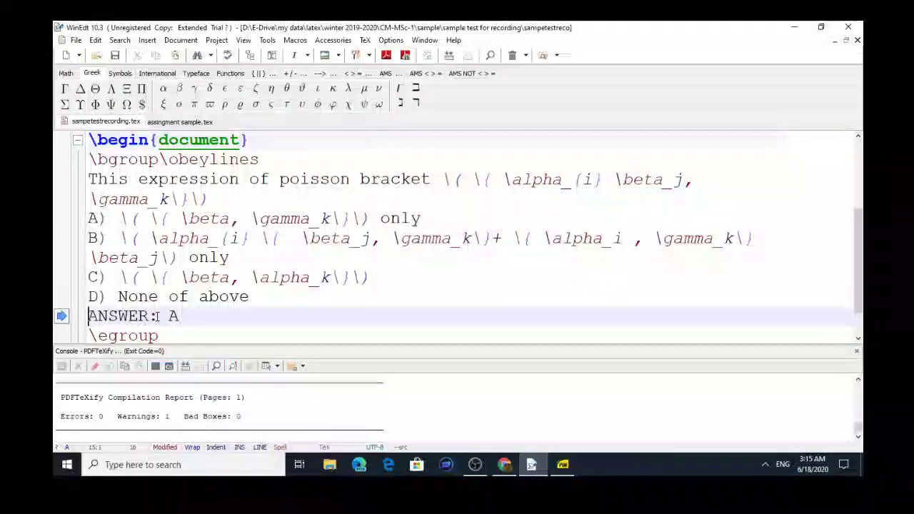
pyautogui.press('Right')
pyautogui.press('Right')
pyautogui.press('Right')
pyautogui.press('Right')
pyautogui.press('Right')
pyautogui.press('Right')
pyautogui.press('Right')
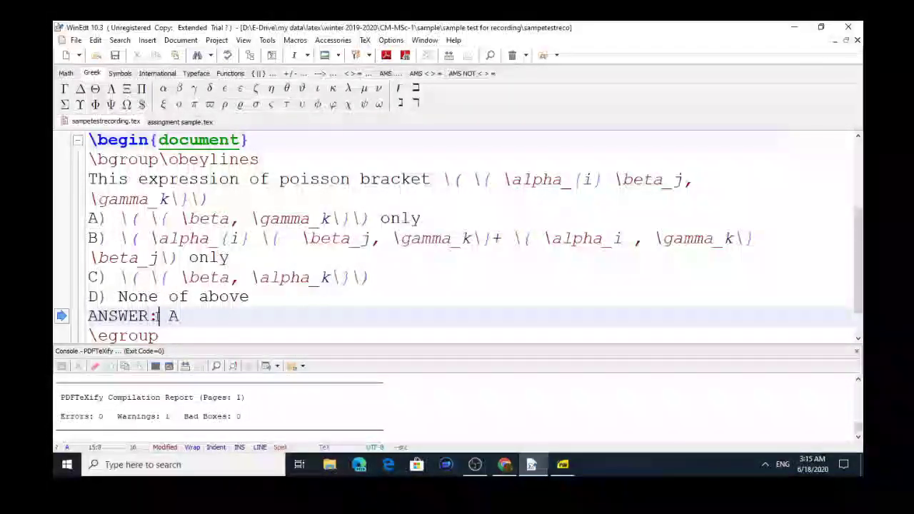
pyautogui.press('Left')
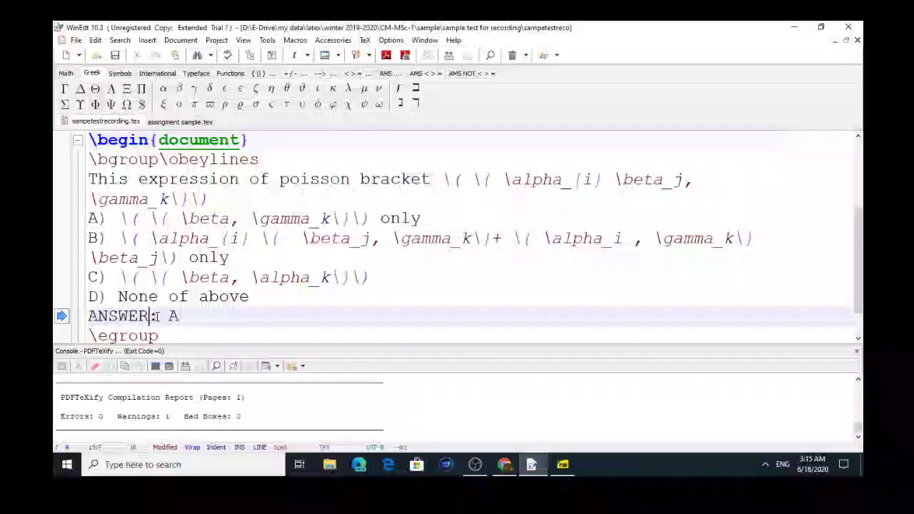
pyautogui.press('Left')
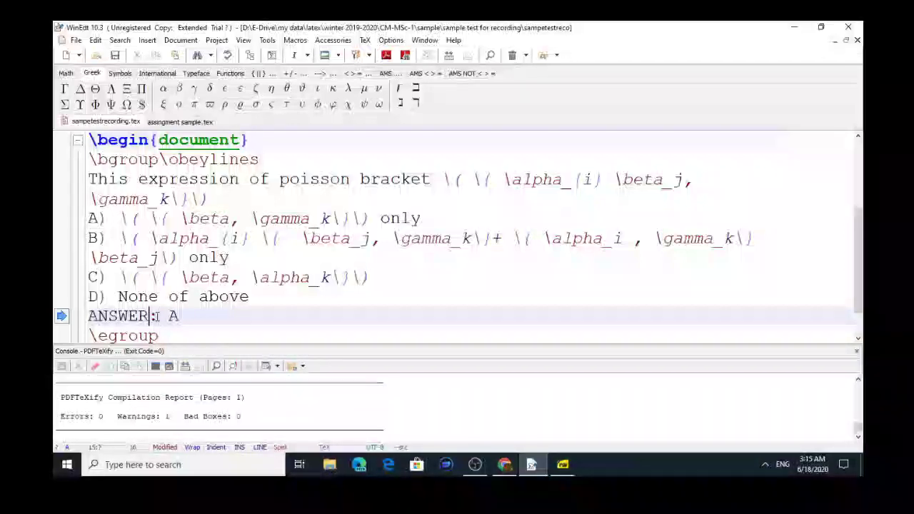
pyautogui.press('Right')
pyautogui.press('Right')
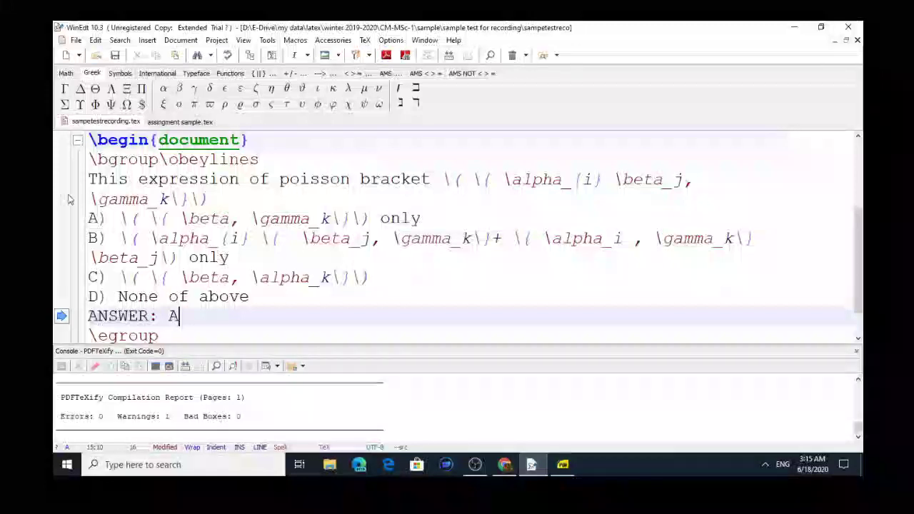
# - Duplicate the Poisson bracket question with its four options and ANSWER line three times above \egroup
pyautogui.moveTo(88, 179); pyautogui.dragTo(228, 308)
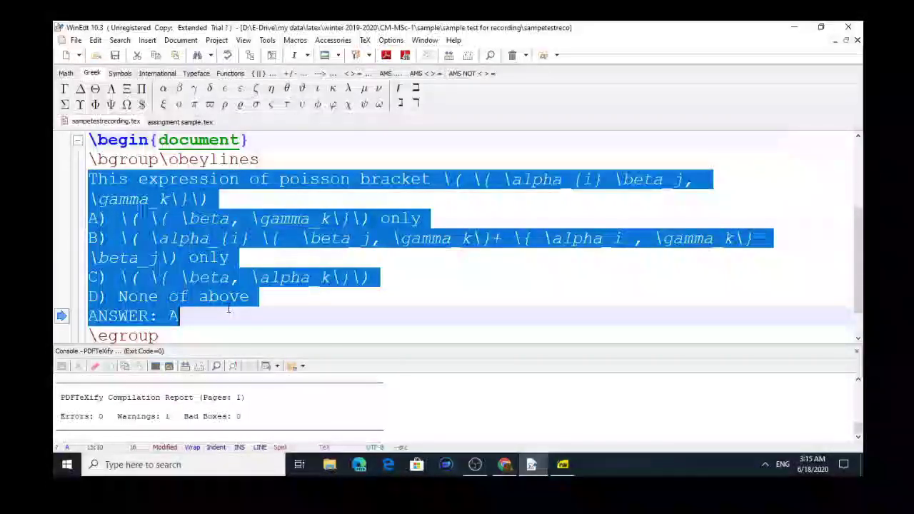
pyautogui.hotkey('ctrl', 'c')
pyautogui.click(215, 312)
pyautogui.press('Return')
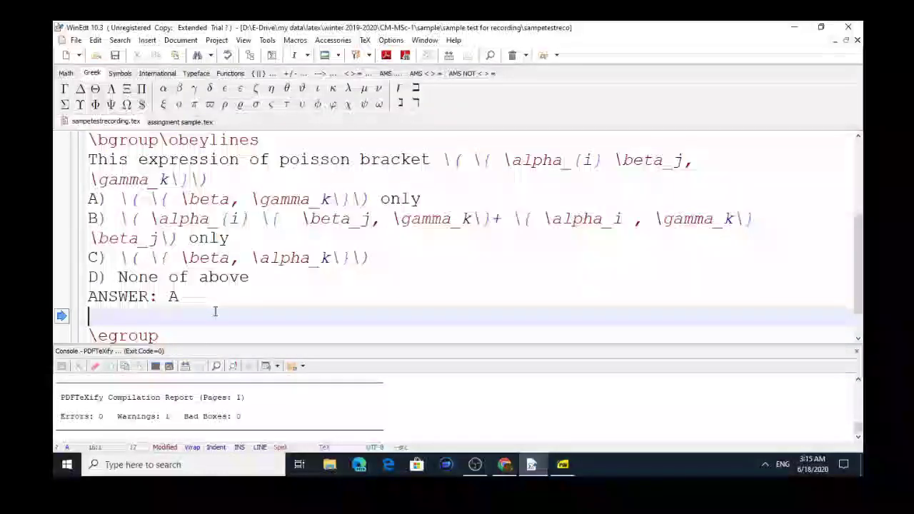
pyautogui.hotkey('ctrl', 'v')
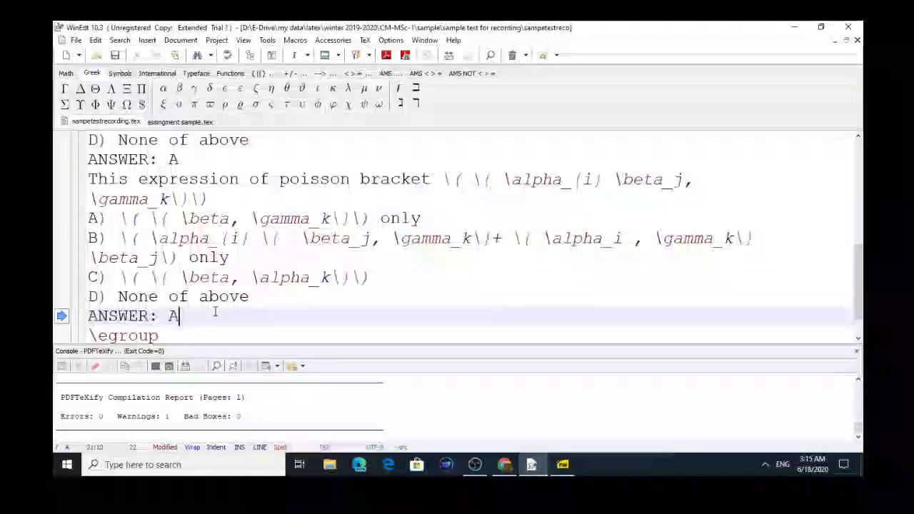
pyautogui.press('Return')
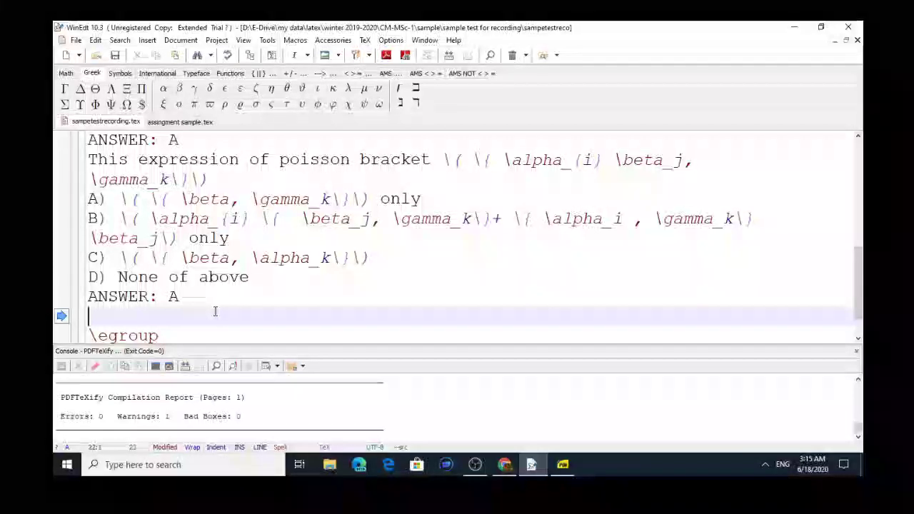
pyautogui.press('BackSpace')
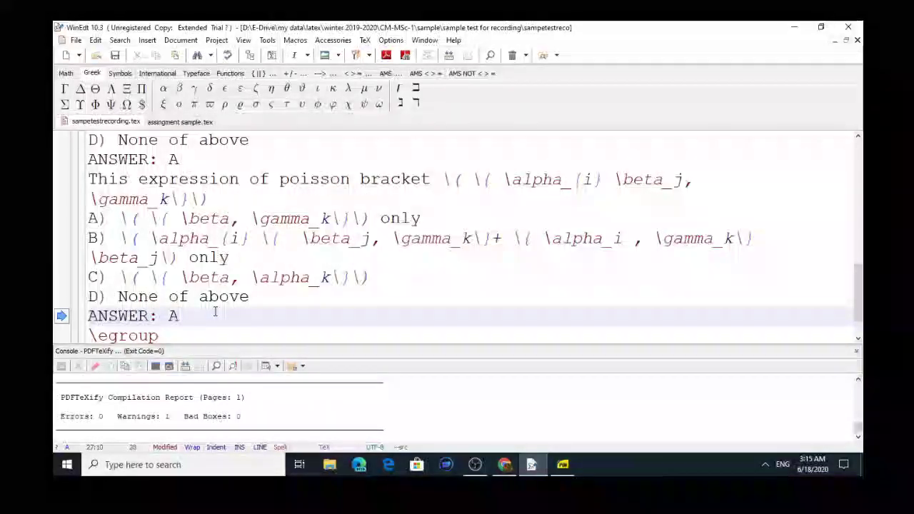
pyautogui.press('Return')
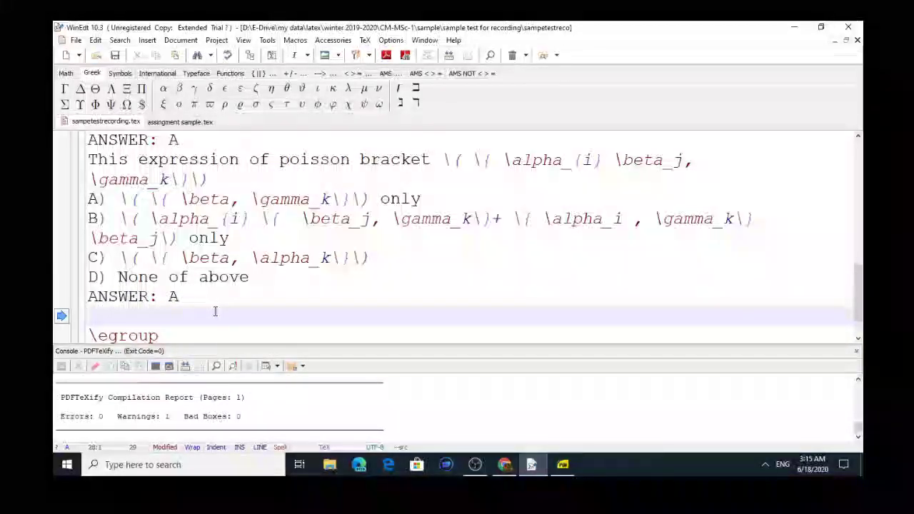
pyautogui.hotkey('ctrl', 'v')
# - Review the repeated Poisson bracket question blocks and their ANSWER lines down to \egroup
pyautogui.press('Up')
pyautogui.press('Up')
pyautogui.press('Up')
pyautogui.press('Up')
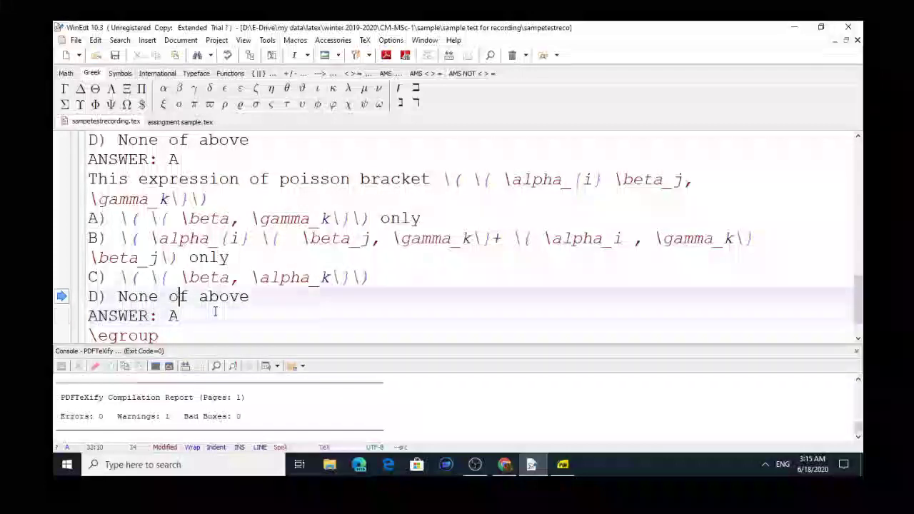
pyautogui.press('Down')
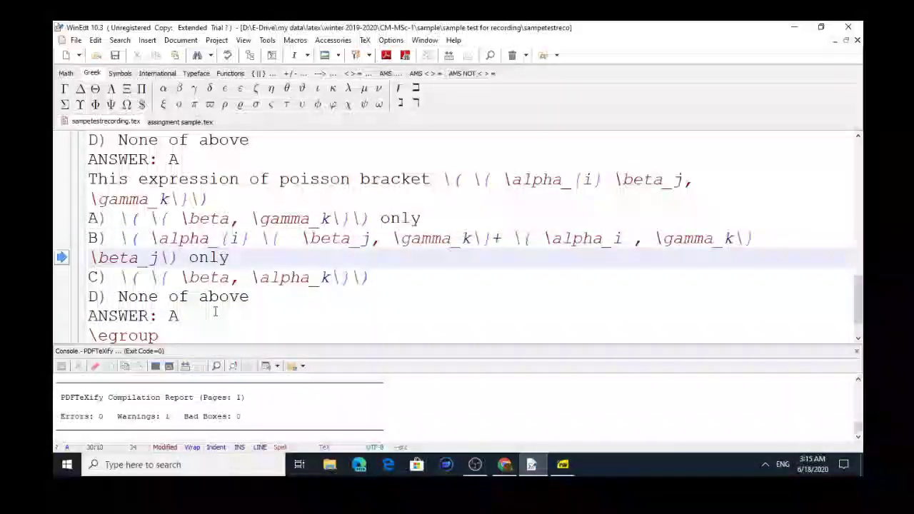
pyautogui.press('Down')
pyautogui.press('Down')
pyautogui.press('Down')
pyautogui.press('Up')
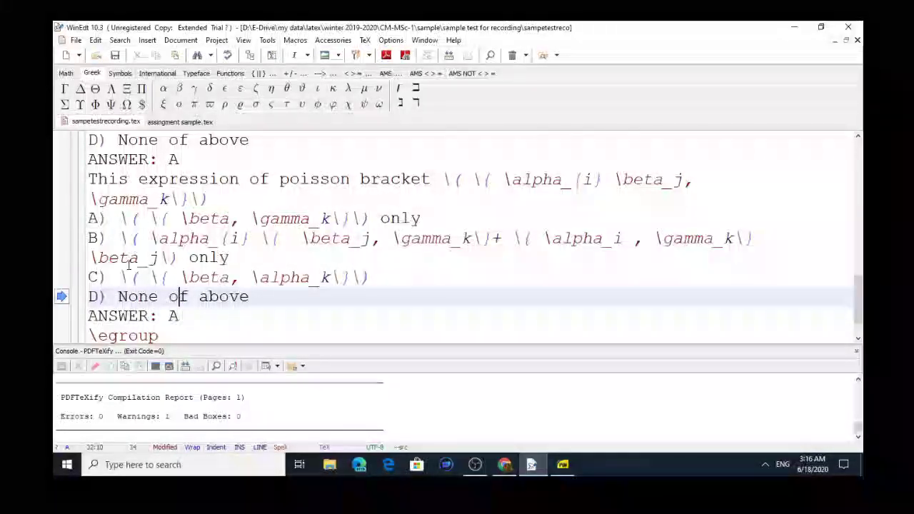
pyautogui.press('Up')
pyautogui.press('Up')
pyautogui.press('Up')
pyautogui.press('Up')
pyautogui.press('Up')
pyautogui.press('Up')
pyautogui.press('Up')
pyautogui.press('Up')
pyautogui.press('Up')
pyautogui.press('Up')
pyautogui.press('Up')
pyautogui.press('Up')
pyautogui.press('Down')
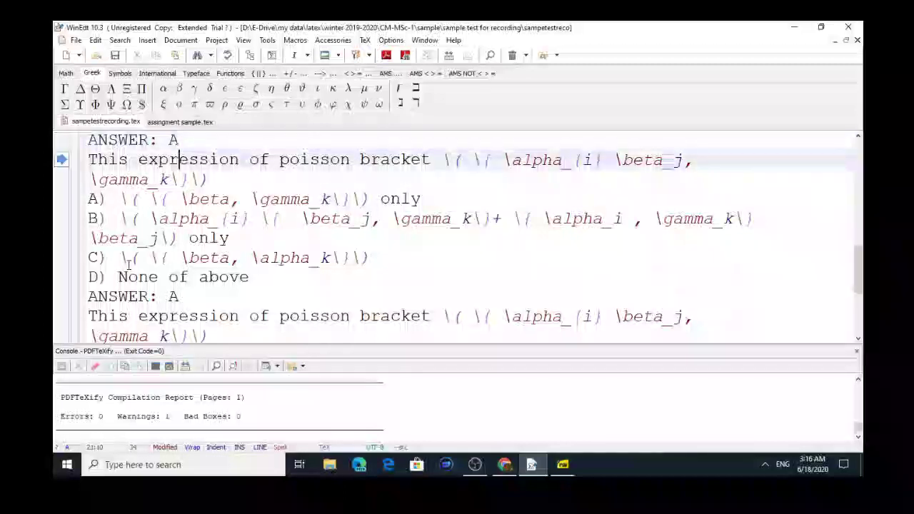
pyautogui.press('Down')
pyautogui.press('Down')
pyautogui.press('Down')
pyautogui.press('Down')
pyautogui.press('Down')
pyautogui.press('Down')
pyautogui.press('Down')
pyautogui.press('Down')
pyautogui.press('Down')
pyautogui.press('Down')
pyautogui.press('Down')
pyautogui.press('Down')
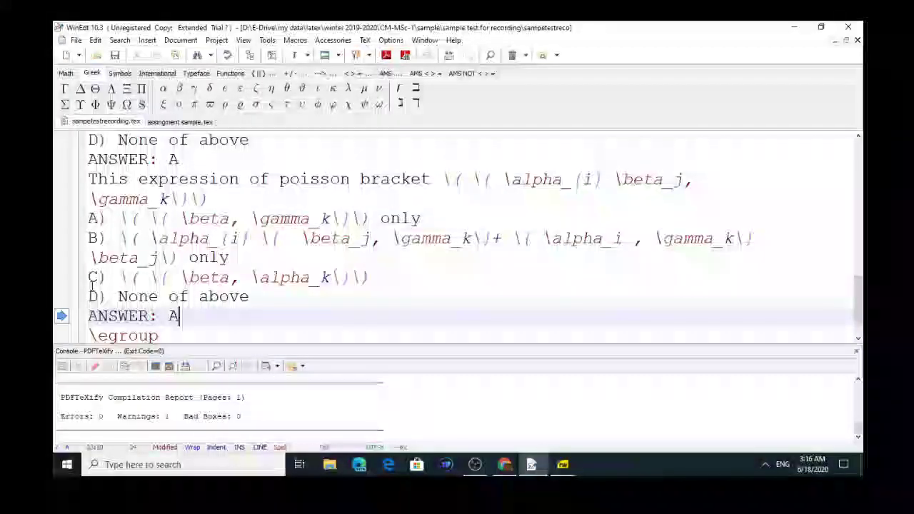
pyautogui.press('Up')
pyautogui.press('Up')
pyautogui.press('Up')
pyautogui.press('Up')
pyautogui.press('Up')
pyautogui.press('Up')
pyautogui.press('Up')
pyautogui.press('Up')
pyautogui.press('Up')
pyautogui.press('Up')
pyautogui.press('Up')
pyautogui.press('Up')
pyautogui.press('Up')
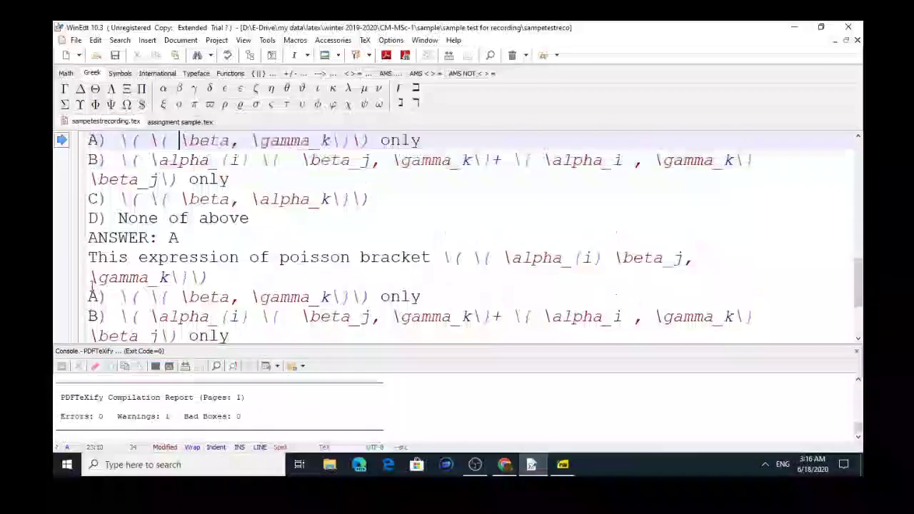
pyautogui.press('Down')
pyautogui.press('Down')
pyautogui.press('Down')
pyautogui.press('Down')
pyautogui.press('Down')
pyautogui.press('Down')
pyautogui.press('Down')
pyautogui.press('Down')
pyautogui.press('Down')
pyautogui.press('Down')
pyautogui.press('Down')
pyautogui.press('Down')
pyautogui.press('Down')
pyautogui.press('Down')
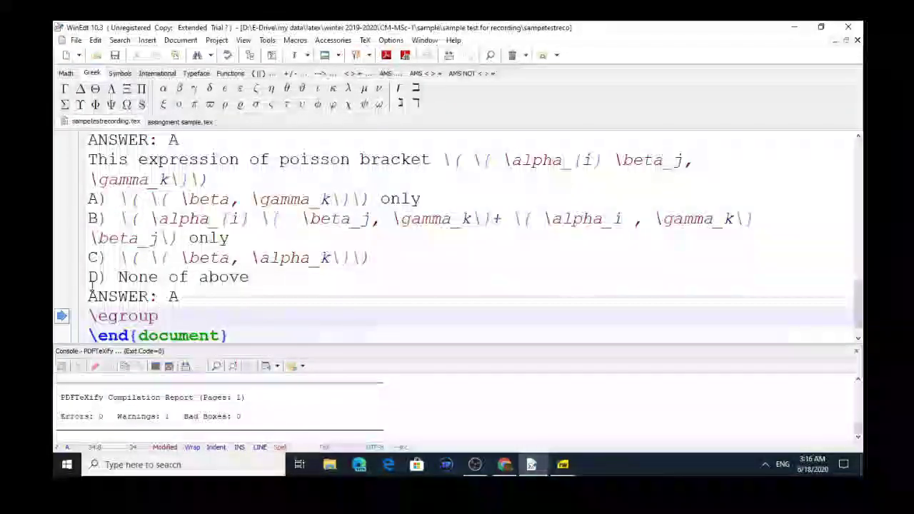
# - Delete the "D) None of above" line from the last question block so its ANSWER line directly follows option C
pyautogui.press('Up')
pyautogui.press('Up')
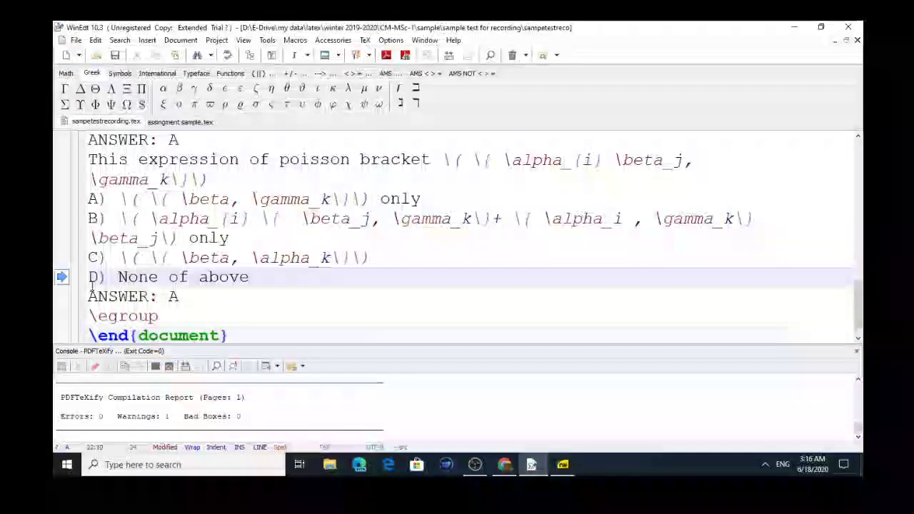
pyautogui.press('Down')
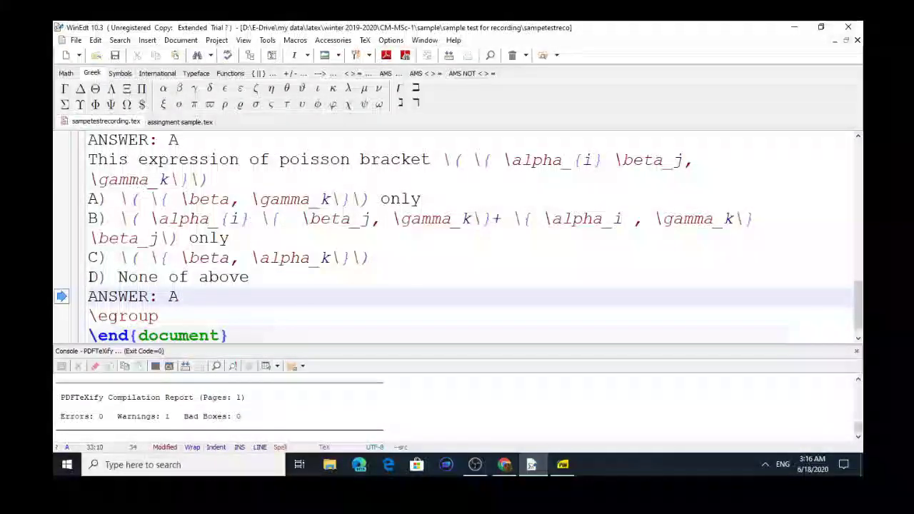
pyautogui.moveTo(88, 277); pyautogui.dragTo(261, 279)
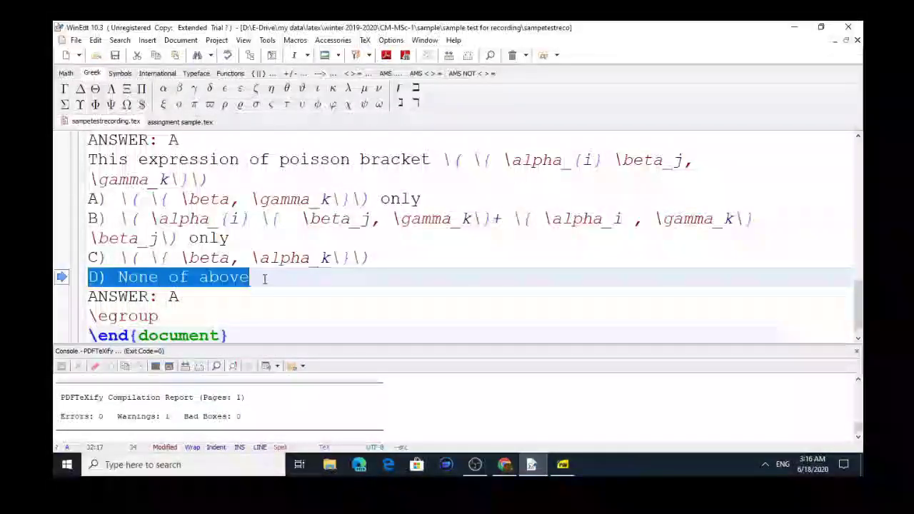
pyautogui.press('Delete')
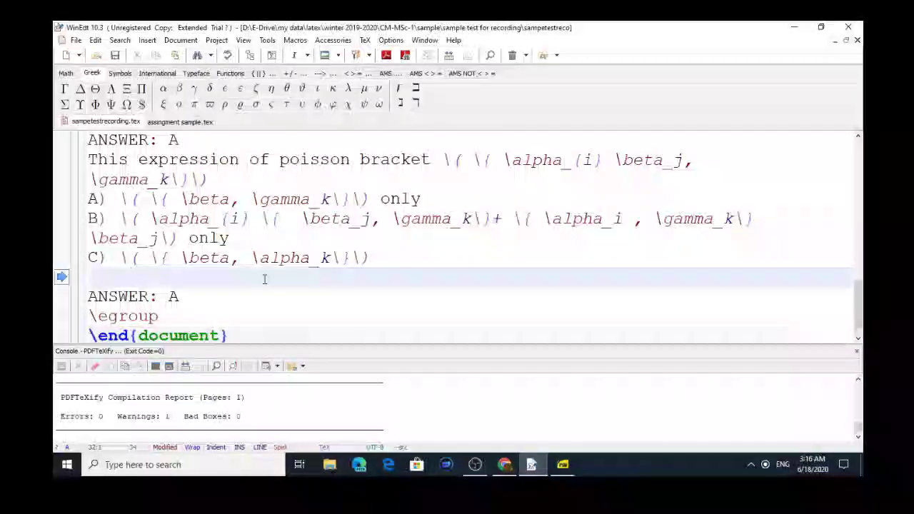
pyautogui.press('Delete')
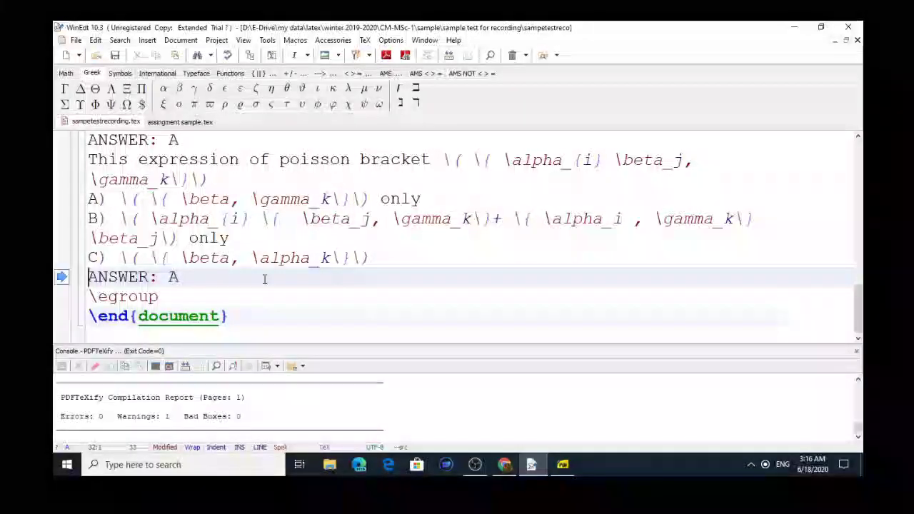
# - Review the document from the preamble through the first Poisson bracket question, its four options and its ANSWER line
pyautogui.press('Up')
pyautogui.press('Up')
pyautogui.press('Up')
pyautogui.press('Up')
pyautogui.press('Up')
pyautogui.press('Up')
pyautogui.press('Up')
pyautogui.press('Up')
pyautogui.press('Up')
pyautogui.press('Up')
pyautogui.press('Up')
pyautogui.press('Up')
pyautogui.press('Up')
pyautogui.press('Up')
pyautogui.press('Up')
pyautogui.press('Up')
pyautogui.press('Up')
pyautogui.press('Up')
pyautogui.press('Up')
pyautogui.press('Up')
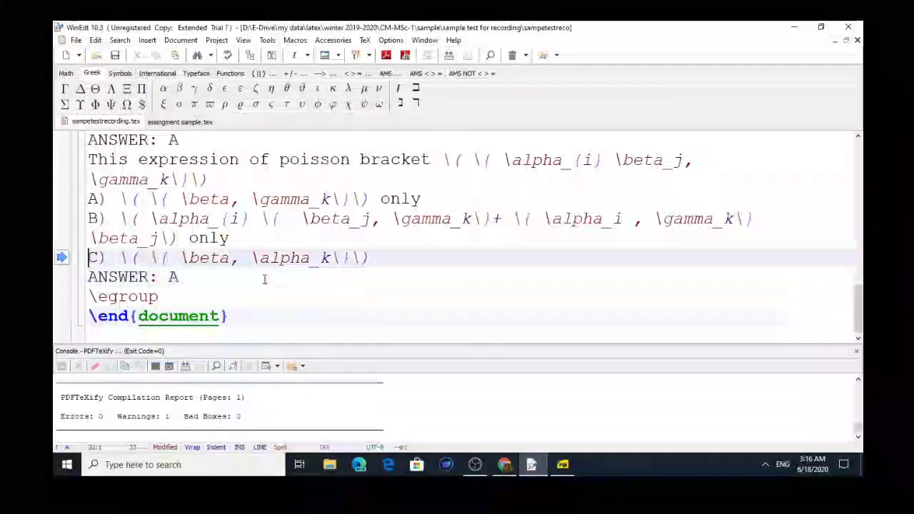
pyautogui.press('Up')
pyautogui.press('Up')
pyautogui.press('Up')
pyautogui.press('Up')
pyautogui.press('Up')
pyautogui.press('Up')
pyautogui.press('Up')
pyautogui.press('Up')
pyautogui.press('Up')
pyautogui.press('Up')
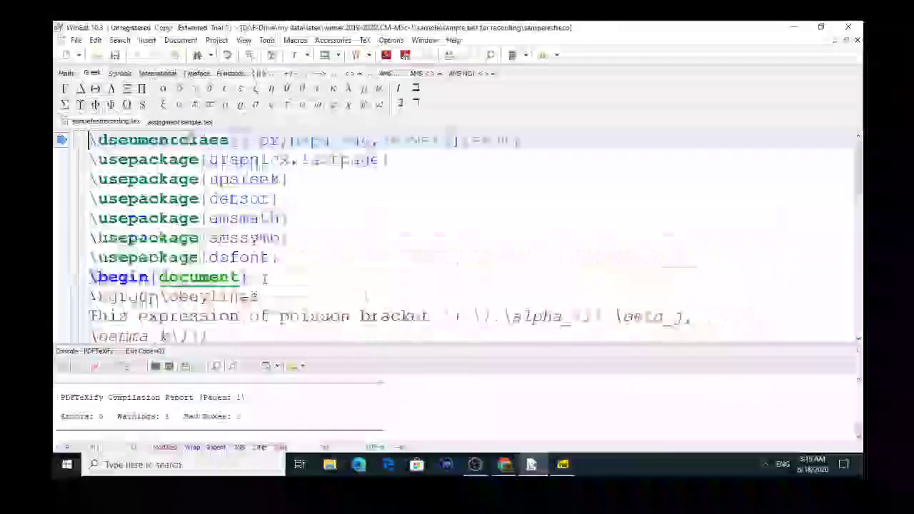
pyautogui.press('Down')
pyautogui.press('Down')
pyautogui.press('Down')
pyautogui.press('Down')
pyautogui.press('Down')
pyautogui.press('Down')
pyautogui.press('Down')
pyautogui.press('Down')
pyautogui.press('Down')
pyautogui.press('Down')
pyautogui.press('Down')
pyautogui.press('Down')
pyautogui.press('Down')
pyautogui.press('Down')
pyautogui.press('Down')
pyautogui.press('Down')
pyautogui.press('Down')
pyautogui.press('Down')
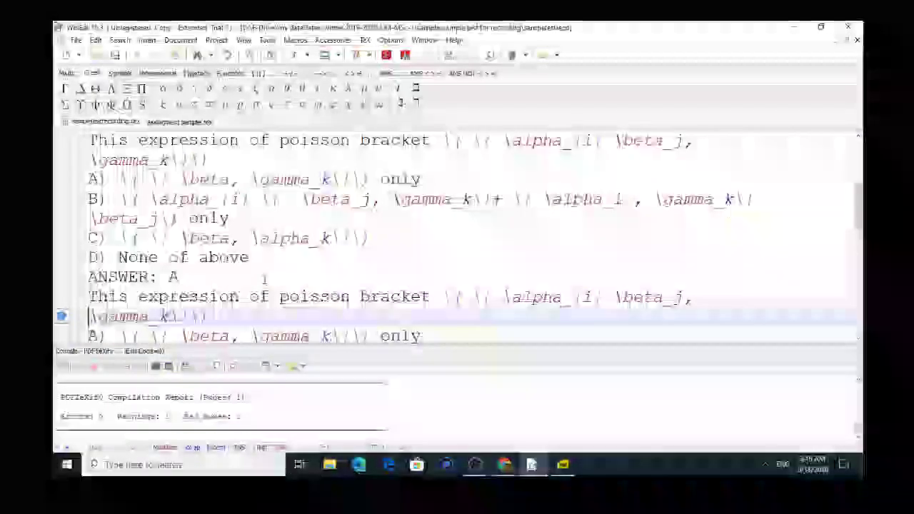
pyautogui.press('Up')
pyautogui.press('Up')
pyautogui.press('Up')
pyautogui.press('Up')
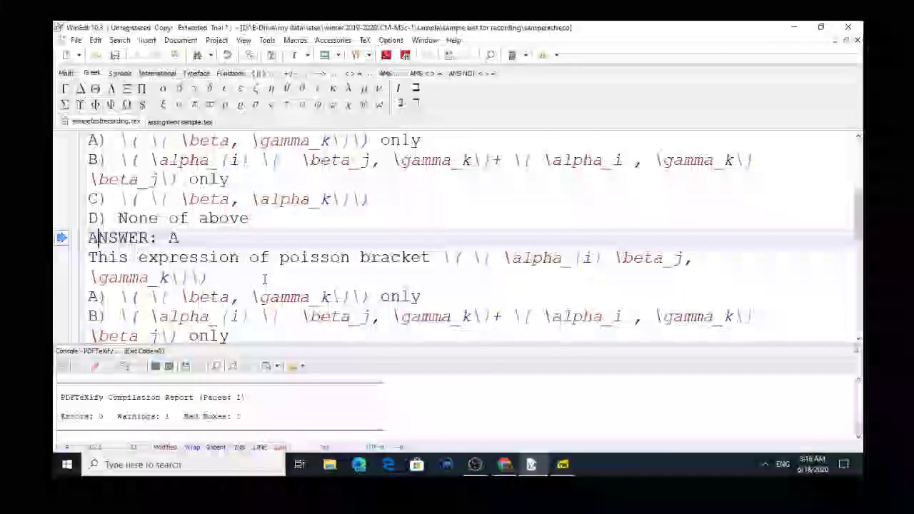
# - Change the ANSWER line of the second Poisson bracket question to B
pyautogui.press('Down')
pyautogui.press('Down')
pyautogui.press('Down')
pyautogui.press('Down')
pyautogui.press('Down')
pyautogui.press('Down')
pyautogui.press('Down')
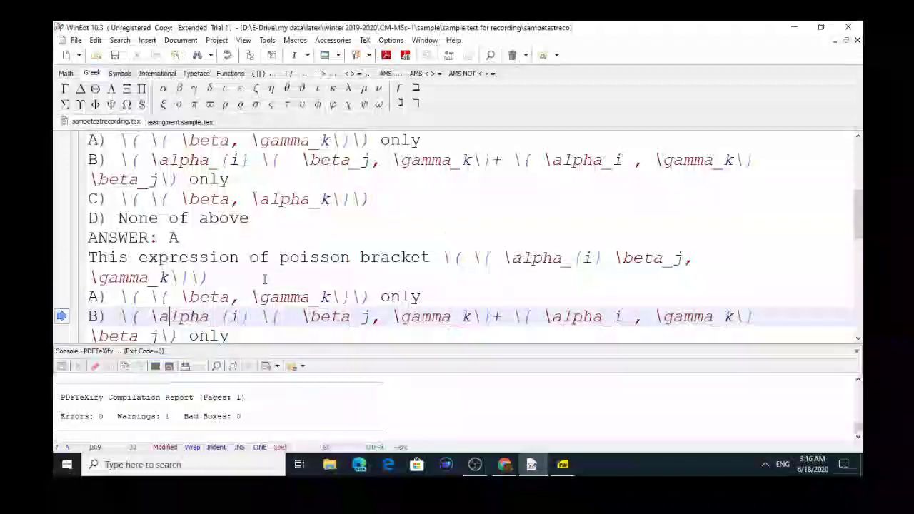
pyautogui.press('Up')
pyautogui.press('Up')
pyautogui.press('Up')
pyautogui.press('Up')
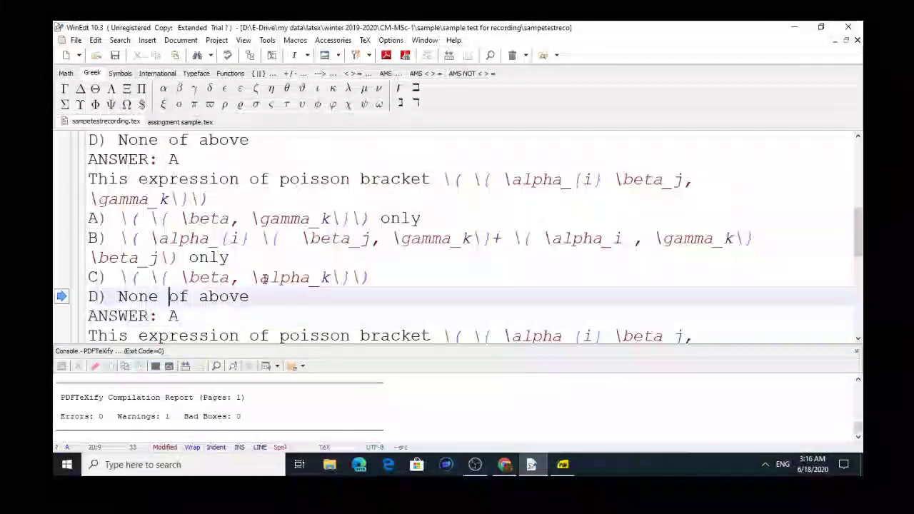
pyautogui.press('Down')
pyautogui.press('Down')
pyautogui.press('Down')
pyautogui.press('Down')
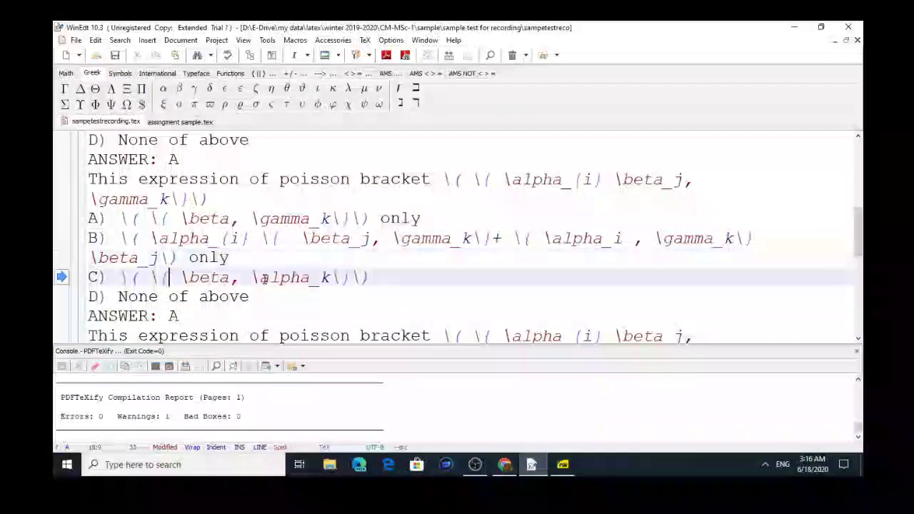
pyautogui.press('End')
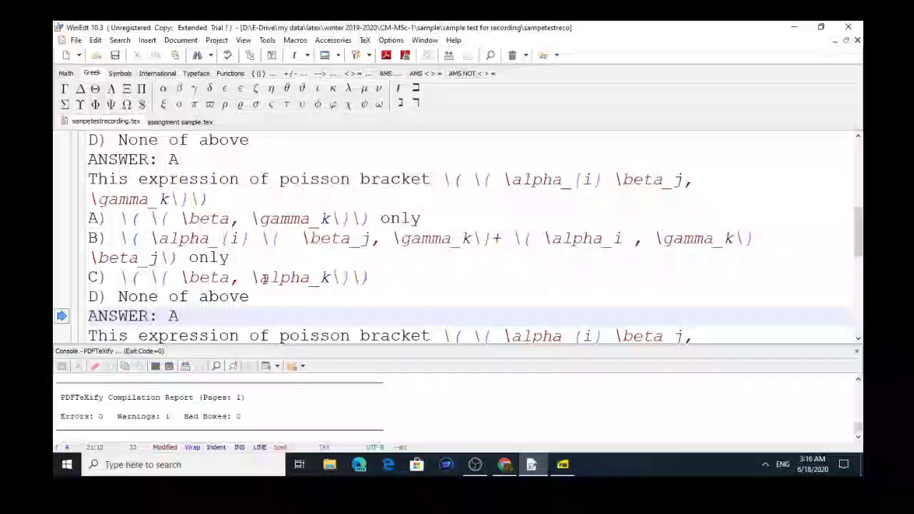
pyautogui.press('BackSpace')
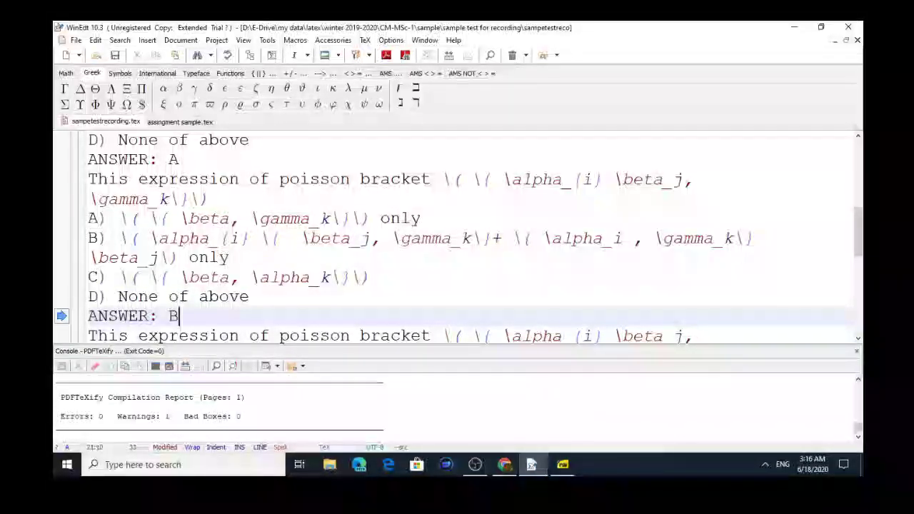
# - Review the remaining Poisson bracket question blocks, checking their options and ANSWER lines down to \egroup
pyautogui.press('Down')
pyautogui.press('Down')
pyautogui.press('Down')
pyautogui.press('Down')
pyautogui.press('Down')
pyautogui.press('Down')
pyautogui.press('Down')
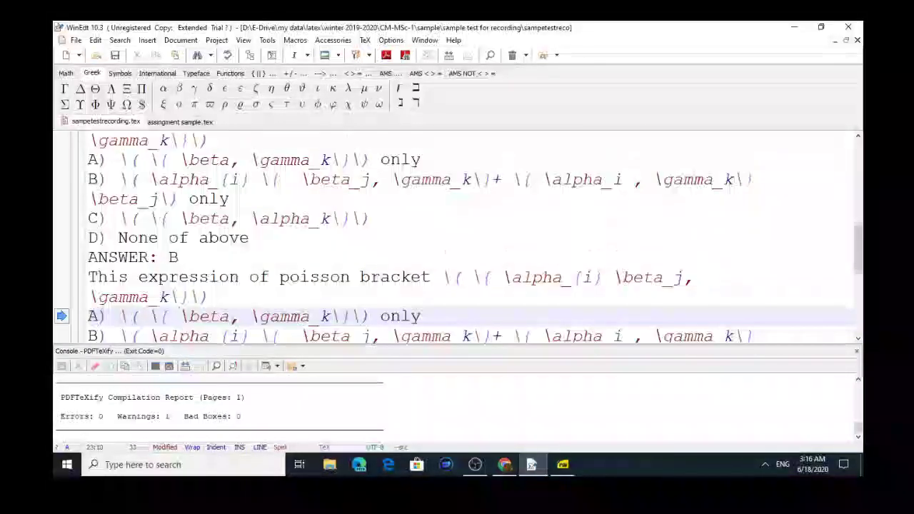
pyautogui.press('Down')
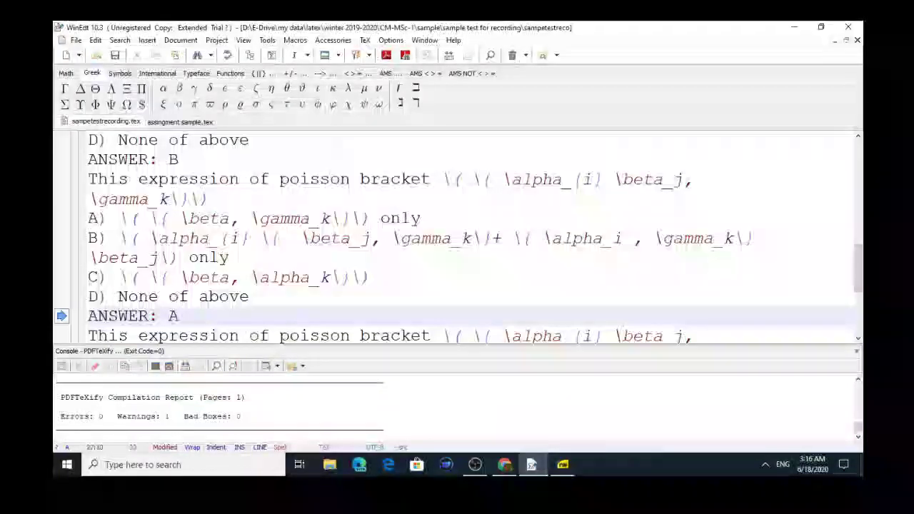
pyautogui.press('Up')
pyautogui.press('Up')
pyautogui.press('Up')
pyautogui.press('Up')
pyautogui.press('Up')
pyautogui.press('Down')
pyautogui.press('Down')
pyautogui.press('Down')
pyautogui.press('Down')
pyautogui.press('Down')
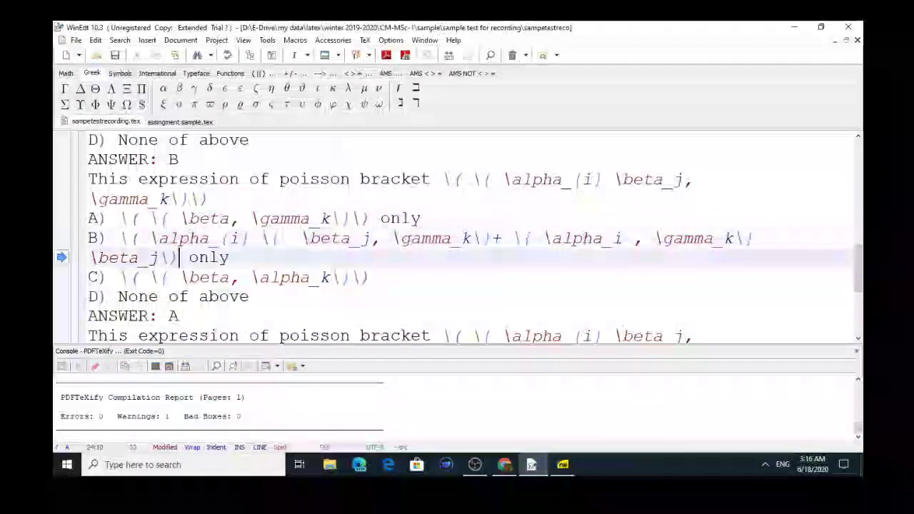
pyautogui.press('Down')
pyautogui.press('Down')
pyautogui.press('Down')
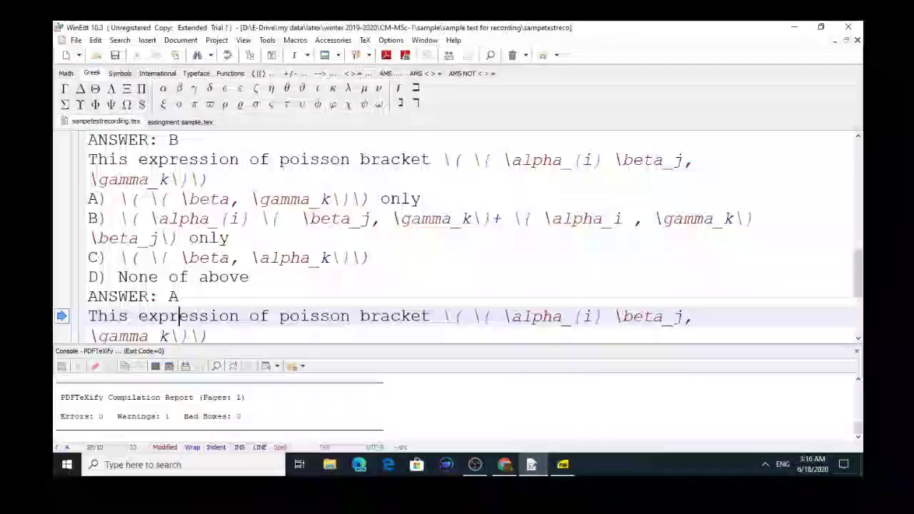
pyautogui.press('Down')
pyautogui.press('Down')
pyautogui.press('Down')
pyautogui.press('Down')
pyautogui.press('Down')
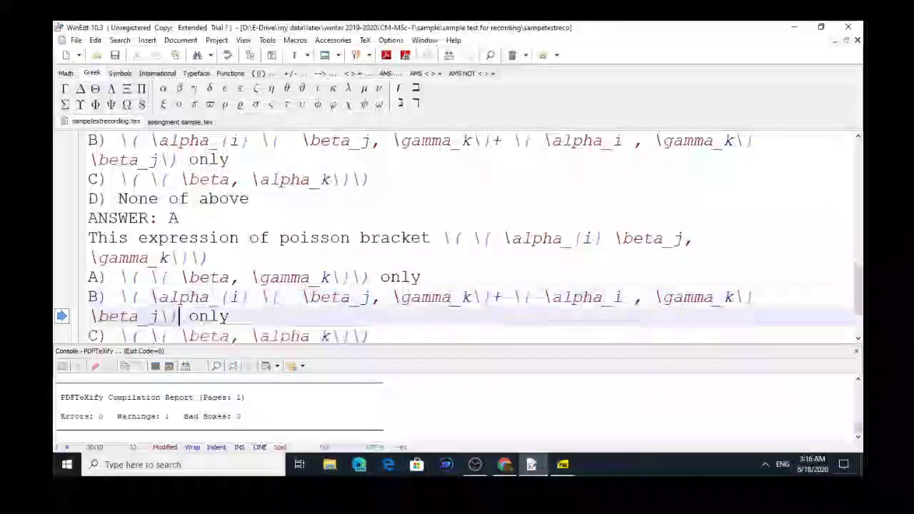
pyautogui.press('Up')
pyautogui.press('Up')
pyautogui.press('Up')
pyautogui.press('Up')
pyautogui.press('Up')
pyautogui.press('Up')
pyautogui.press('Up')
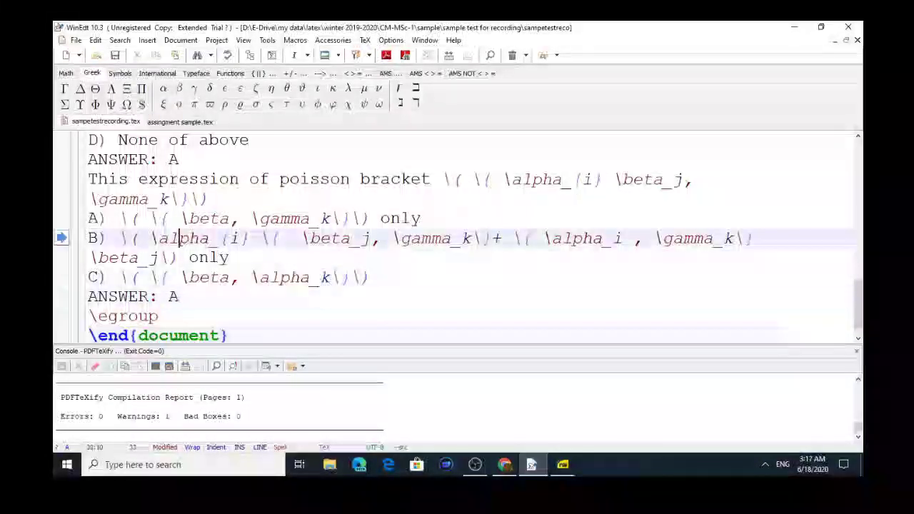
# - Add five more copies of the Poisson bracket question with options A to D and its ANSWER line just above \egroup
pyautogui.press('Down')
pyautogui.press('Down')
pyautogui.press('Down')
pyautogui.press('Down')
pyautogui.press('Down')
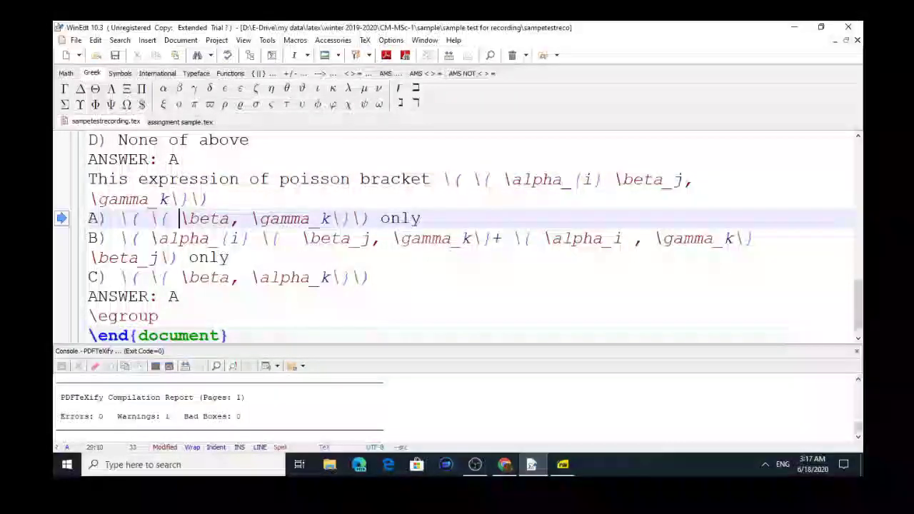
pyautogui.press('Down')
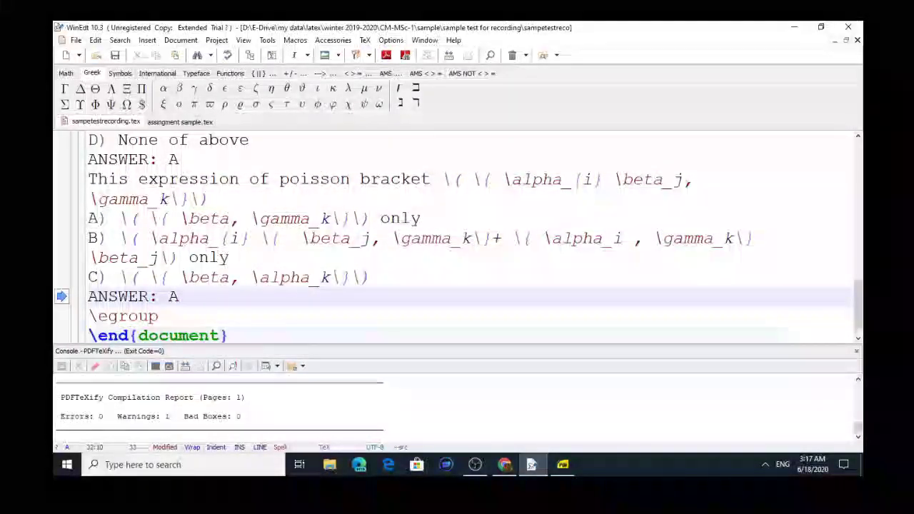
pyautogui.press('Return')
pyautogui.write('This expression of poisson bracket \\( \\{ \\alpha_{i} \\beta_j, \\gamma_k\\}\\) A) \\( \\{ \\beta, \\gamma_k\\}\\) only B) \\( \\alpha_{i} \\{  \\beta_j, \\gamma_k\\}+ \\{ \\alpha_i , \\gamma_k\\} \\beta_j\\) only C) \\( \\{ \\beta, \\alpha_k\\}\\) D) None of above ANSWER: A')
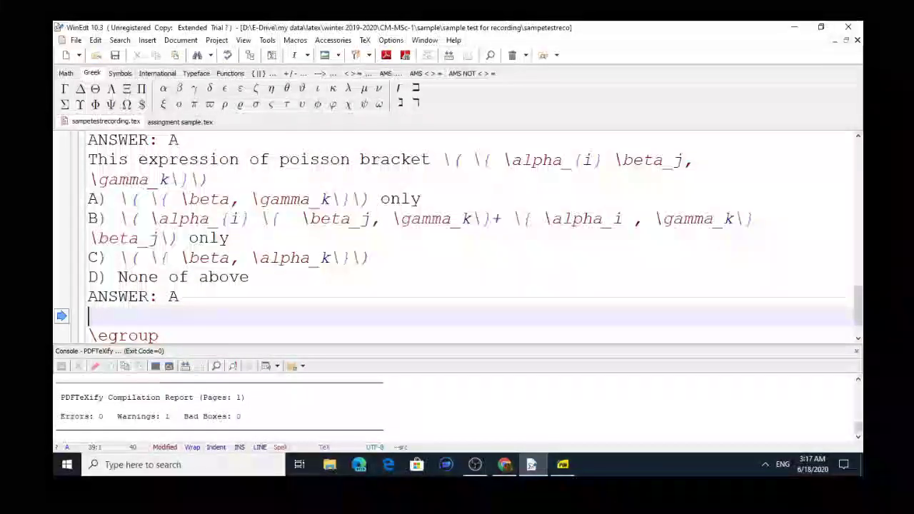
pyautogui.write('This expression of poisson bracket \\( \\{ \\alpha_{i} \\beta_j, \\gamma_k\\}\\) A) \\( \\{ \\beta, \\gamma_k\\}\\) only B) \\( \\alpha_{i} \\{  \\beta_j, \\gamma_k\\}+ \\{ \\alpha_i , \\gamma_k\\} \\beta_j\\) only C) \\( \\{ \\beta, \\alpha_k\\}\\) D) None of above ANSWER: A')
pyautogui.press('BackSpace')
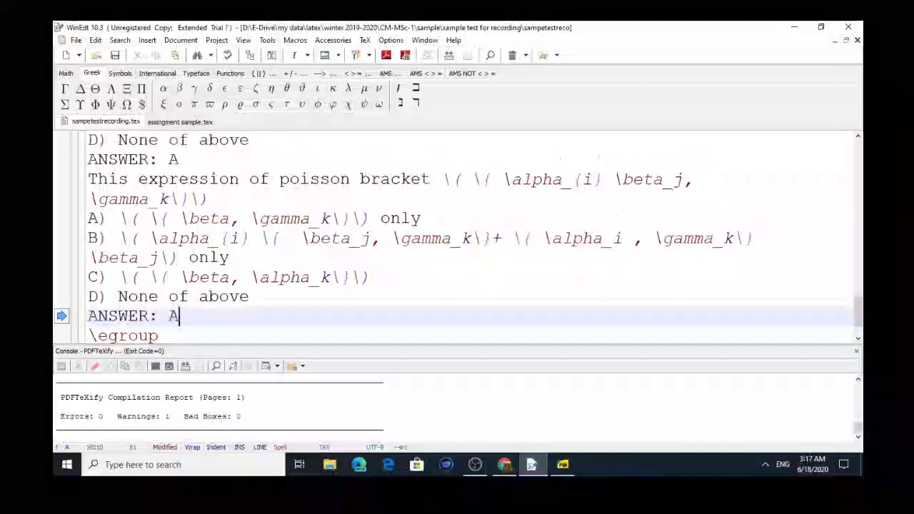
pyautogui.press('Return')
pyautogui.write('This expression of poisson bracket \\( \\{ \\alpha_{i} \\beta_j, \\gamma_k\\}\\) A) \\( \\{ \\beta, \\gamma_k\\}\\) only B) \\( \\alpha_{i} \\{  \\beta_j, \\gamma_k\\}+ \\{ \\alpha_i , \\gamma_k\\} \\beta_j\\) only C) \\( \\{ \\beta, \\alpha_k\\}\\) D) None of above ANSWER: A')
pyautogui.press('BackSpace')
pyautogui.press('Return')
pyautogui.write('This expression of poisson bracket \\( \\{ \\alpha_{i} \\beta_j, \\gamma_k\\}\\) A) \\( \\{ \\beta, \\gamma_k\\}\\) only B) \\( \\alpha_{i} \\{  \\beta_j, \\gamma_k\\}+ \\{ \\alpha_i , \\gamma_k\\} \\beta_j\\) only C) \\( \\{ \\beta, \\alpha_k\\}\\) D) None of above ANSWER: A')
pyautogui.press('BackSpace')
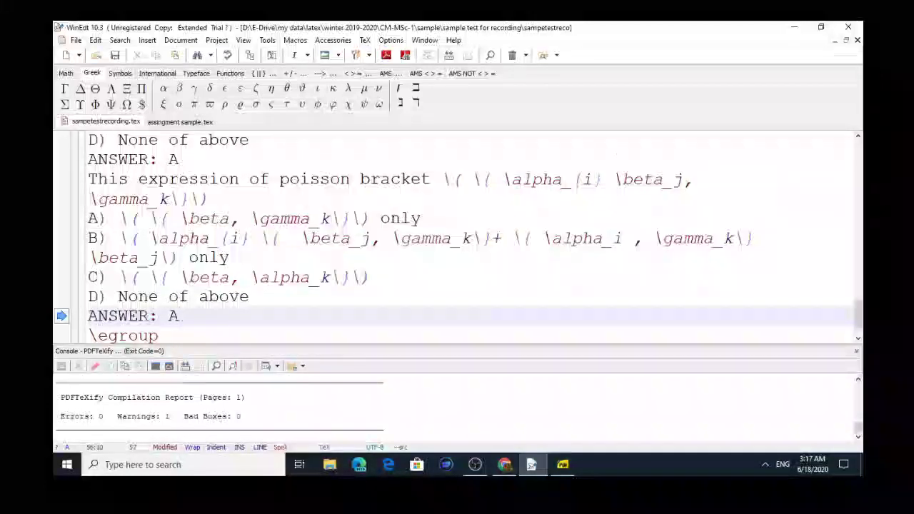
pyautogui.press('Return')
pyautogui.write('This expression of poisson bracket \\( \\{ \\alpha_{i} \\beta_j, \\gamma_k\\}\\) A) \\( \\{ \\beta, \\gamma_k\\}\\) only B) \\( \\alpha_{i} \\{  \\beta_j, \\gamma_k\\}+ \\{ \\alpha_i , \\gamma_k\\} \\beta_j\\) only C) \\( \\{ \\beta, \\alpha_k\\}\\) D) None of above ANSWER: A')
pyautogui.press('BackSpace')
# - Check the last pasted Poisson bracket question, from its question line through the four options to the ANSWER line
pyautogui.press('Up')
pyautogui.press('Up')
pyautogui.press('Up')
pyautogui.press('Up')
pyautogui.press('Up')
pyautogui.press('Up')
pyautogui.press('Up')
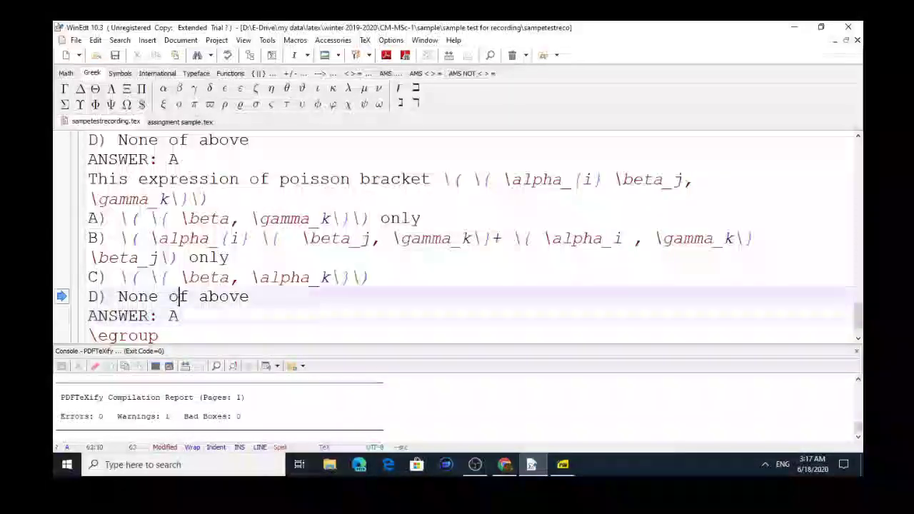
pyautogui.press('Down')
pyautogui.press('Down')
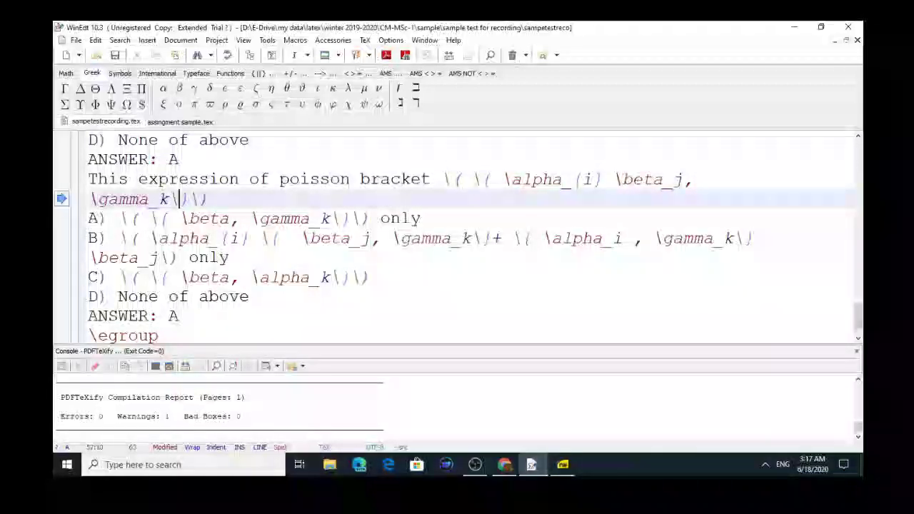
pyautogui.press('End')
pyautogui.press('Up')
pyautogui.press('Left')
pyautogui.press('Left')
pyautogui.press('Left')
pyautogui.press('Left')
pyautogui.press('Left')
pyautogui.press('Left')
pyautogui.press('Left')
pyautogui.press('Left')
pyautogui.press('Left')
pyautogui.press('Left')
pyautogui.press('Left')
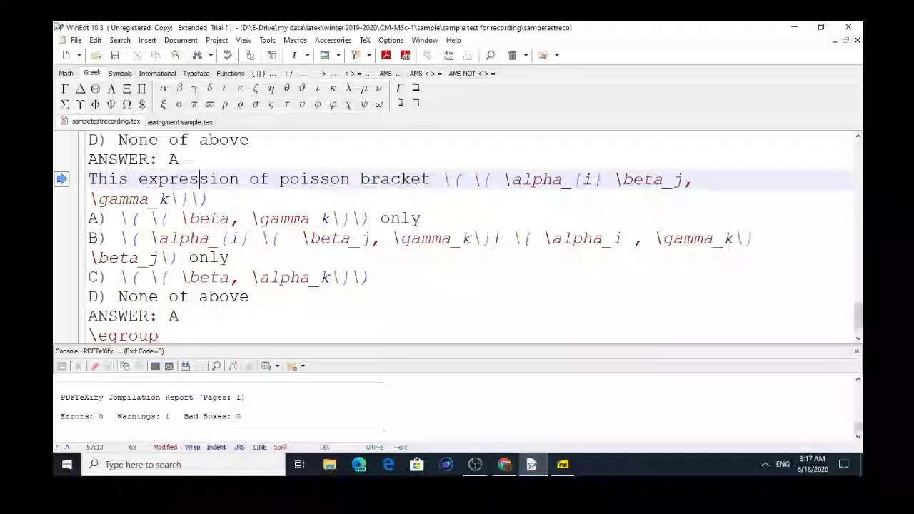
# - Read through the question line of the last Poisson bracket question, up to the end of its math expression
pyautogui.press('Right')
pyautogui.press('Right')
pyautogui.press('Right')
pyautogui.press('Right')
pyautogui.press('Right')
pyautogui.press('Right')
pyautogui.press('Right')
pyautogui.press('Right')
pyautogui.press('Right')
pyautogui.press('Right')
pyautogui.press('Right')
pyautogui.press('Right')
pyautogui.press('Right')
pyautogui.press('Right')
pyautogui.press('Right')
pyautogui.press('Right')
pyautogui.press('Right')
pyautogui.press('Right')
pyautogui.press('Right')
pyautogui.press('Right')
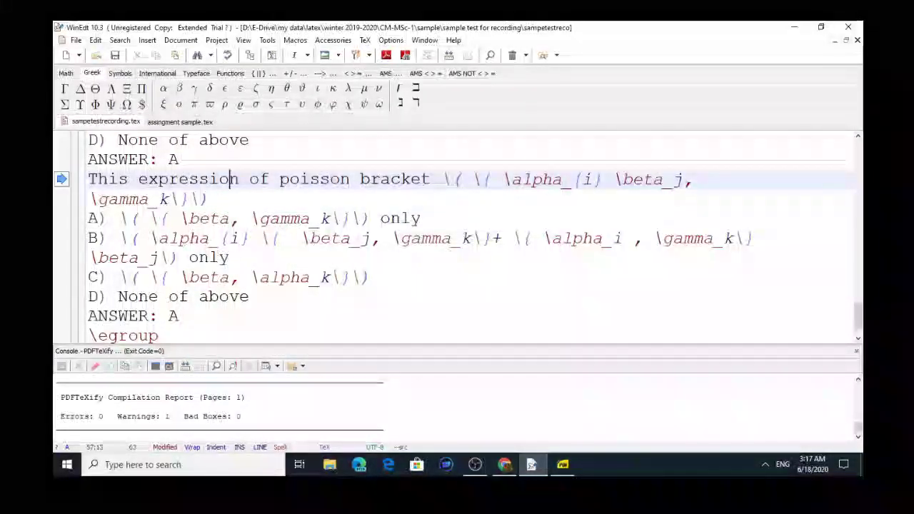
pyautogui.press('Right')
pyautogui.press('Right')
pyautogui.press('Right')
pyautogui.press('Right')
pyautogui.press('Right')
pyautogui.press('Right')
pyautogui.press('Right')
pyautogui.press('Right')
pyautogui.press('Right')
pyautogui.press('Right')
pyautogui.press('Right')
pyautogui.press('Right')
pyautogui.press('Right')
pyautogui.press('Right')
pyautogui.press('Right')
pyautogui.press('Right')
pyautogui.press('Right')
pyautogui.press('Right')
pyautogui.press('Right')
pyautogui.press('Right')
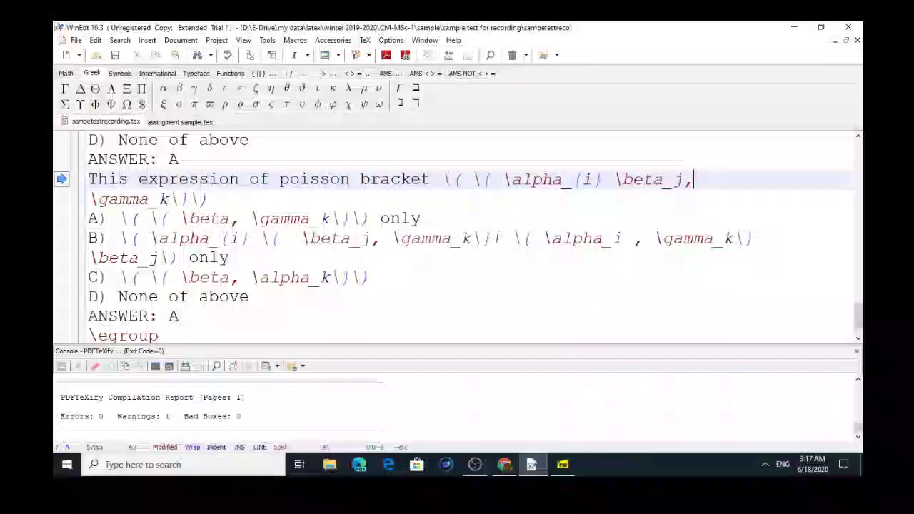
pyautogui.press('Right')
pyautogui.press('Right')
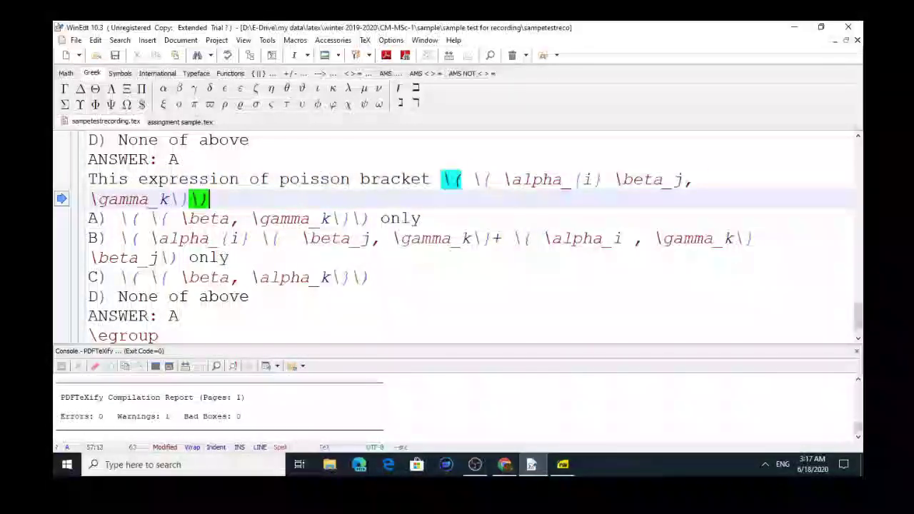
pyautogui.press('Right')
pyautogui.press('Left')
pyautogui.press('Right')
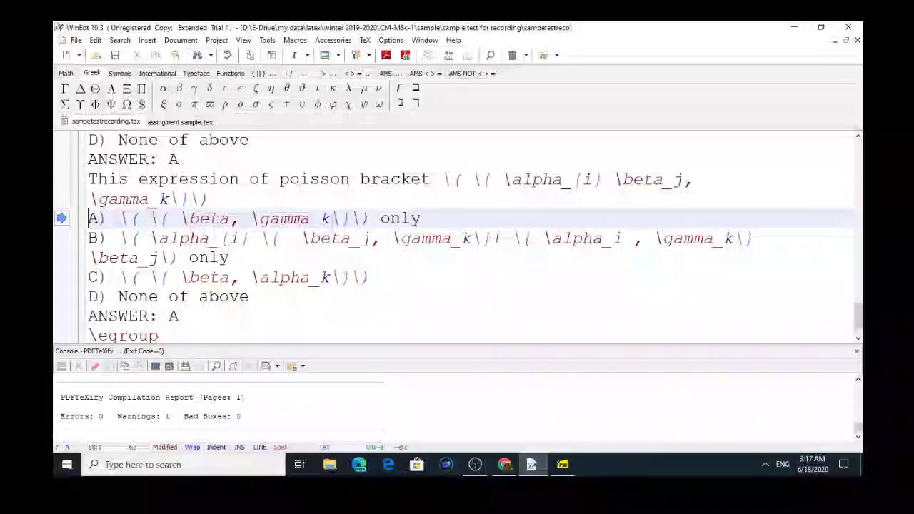
pyautogui.press('Left')
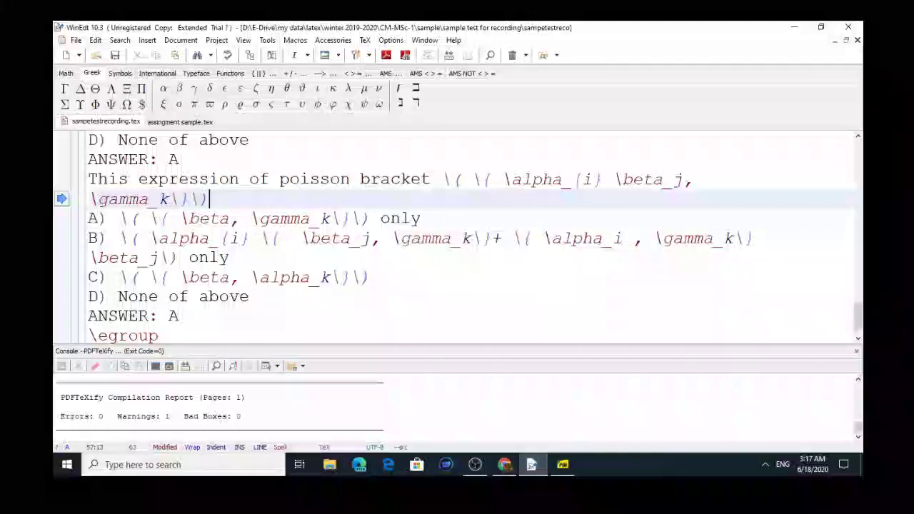
# - Check option A of the last Poisson bracket question, from its opening math delimiter to the word only
pyautogui.press('Down')
pyautogui.press('Left')
pyautogui.press('Left')
pyautogui.press('Left')
pyautogui.press('Left')
pyautogui.press('Left')
pyautogui.press('Left')
pyautogui.press('Left')
pyautogui.press('Left')
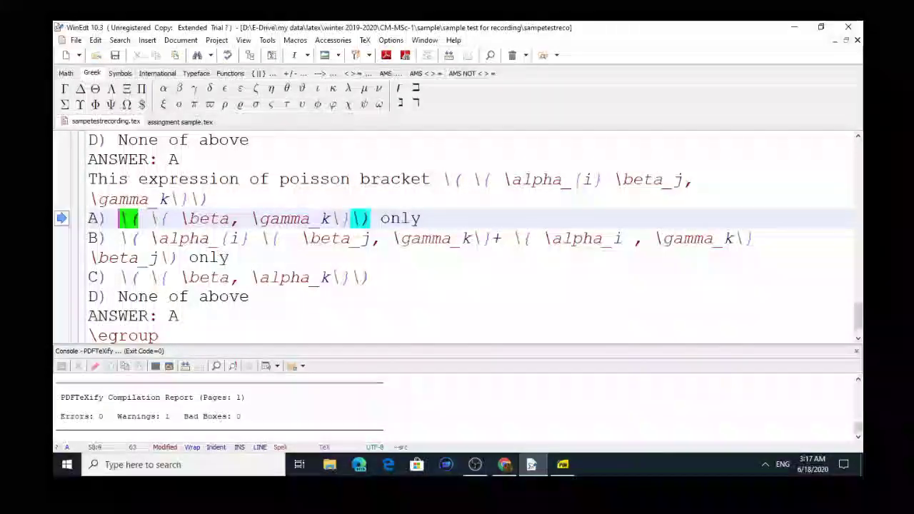
pyautogui.press('Right')
pyautogui.press('Right')
pyautogui.press('Right')
pyautogui.press('Right')
pyautogui.press('Right')
pyautogui.press('Right')
pyautogui.press('Right')
pyautogui.press('Right')
pyautogui.press('Right')
pyautogui.press('Right')
pyautogui.press('Right')
pyautogui.press('Right')
pyautogui.press('Right')
pyautogui.press('Right')
pyautogui.press('Right')
pyautogui.press('Right')
pyautogui.press('Right')
pyautogui.press('Right')
pyautogui.press('Right')
pyautogui.press('Right')
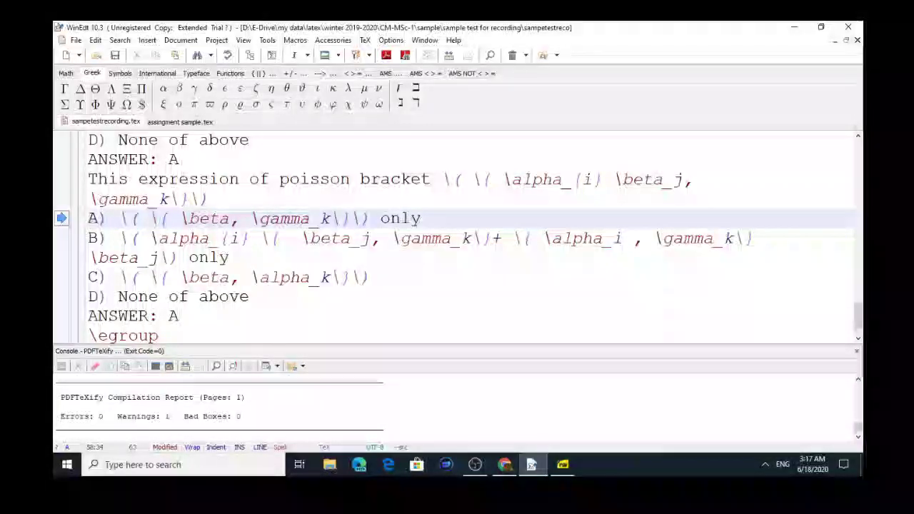
pyautogui.press('Right')
pyautogui.press('Left')
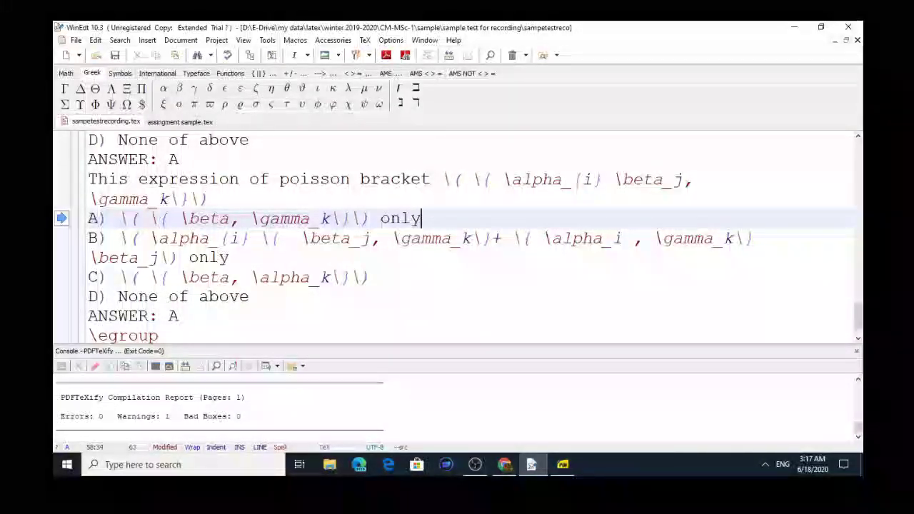
# - Add two more copies of the Poisson bracket question with its options and ANSWER line just above \egroup
pyautogui.press('Down')
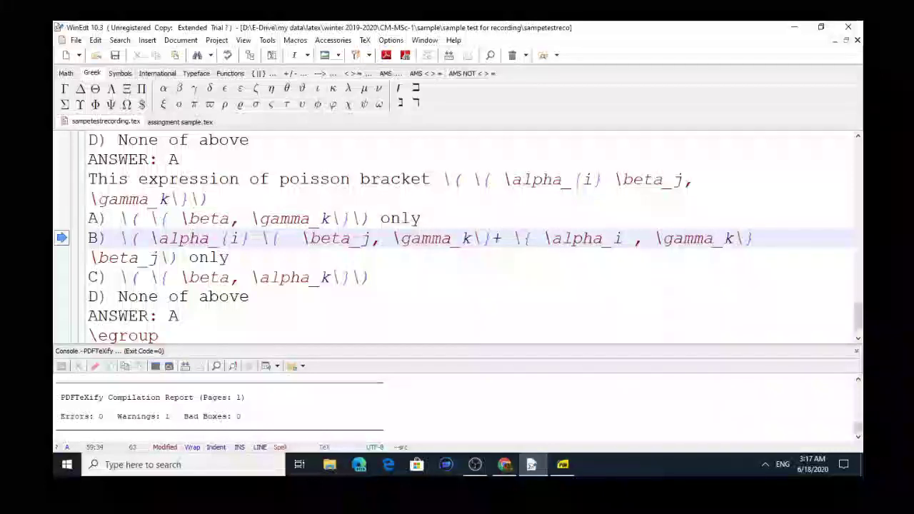
pyautogui.press('Down')
pyautogui.press('Down')
pyautogui.press('Down')
pyautogui.press('Down')
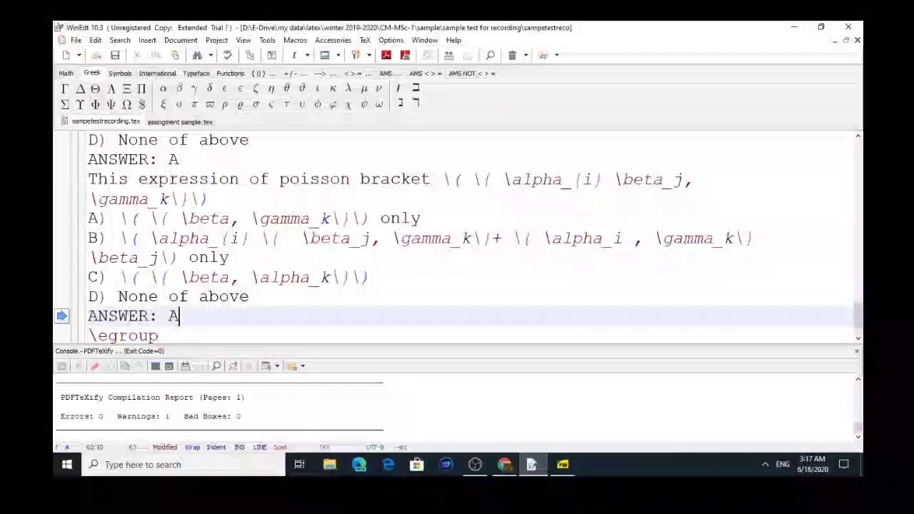
pyautogui.press('Down')
pyautogui.press('Up')
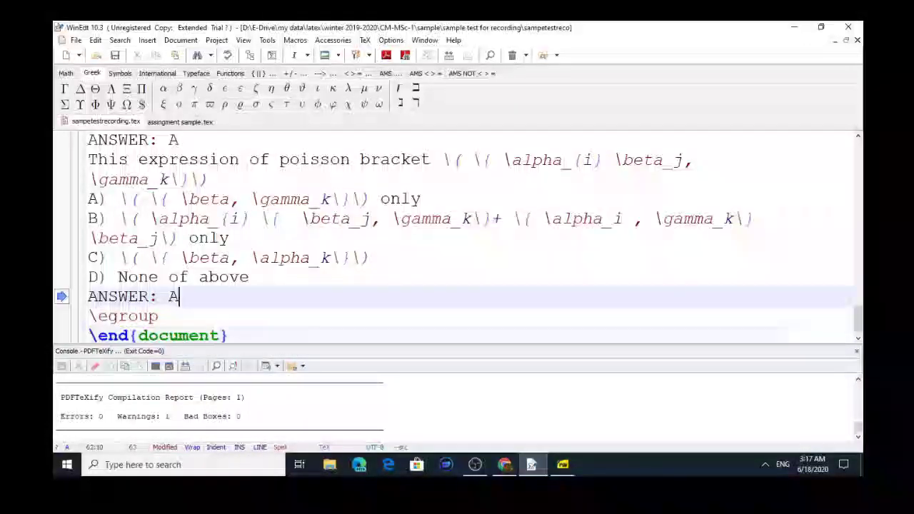
pyautogui.press('Up')
pyautogui.press('Down')
pyautogui.press('Down')
pyautogui.press('Up')
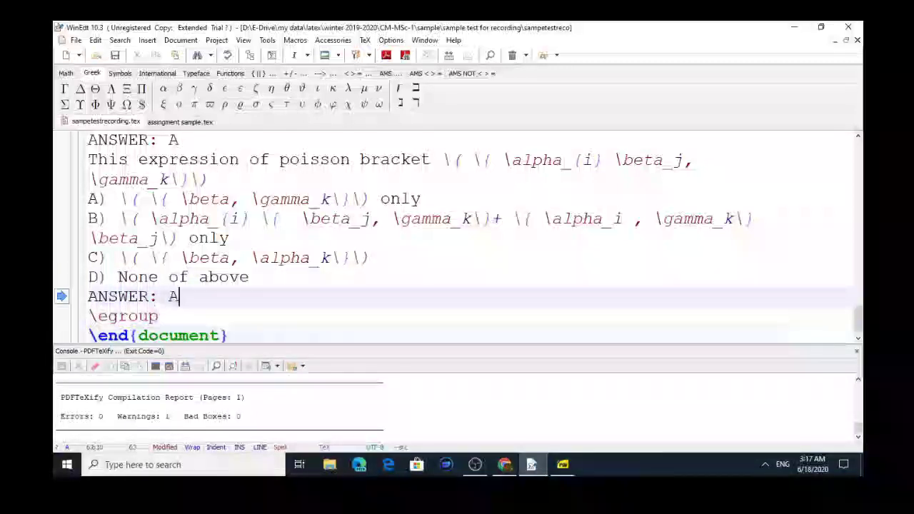
pyautogui.press('Return')
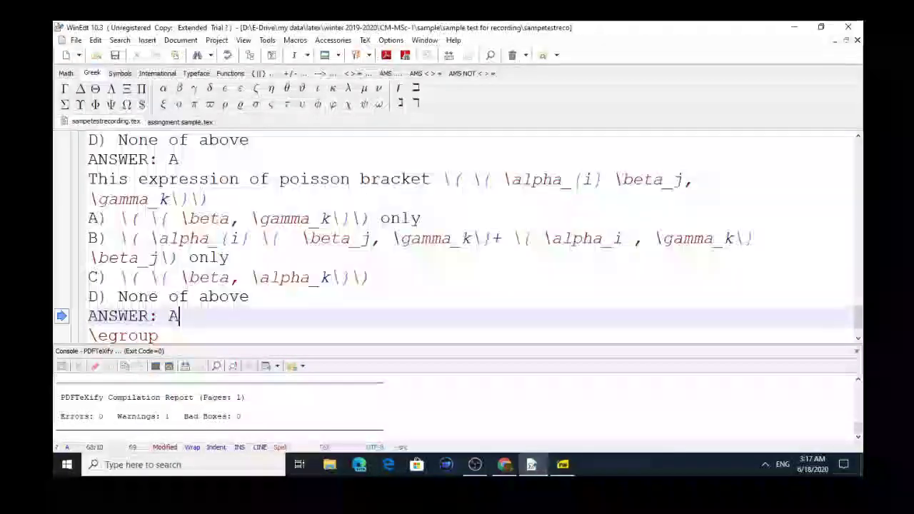
pyautogui.hotkey('ctrl', 'v')
pyautogui.press('Return')
pyautogui.press('BackSpace')
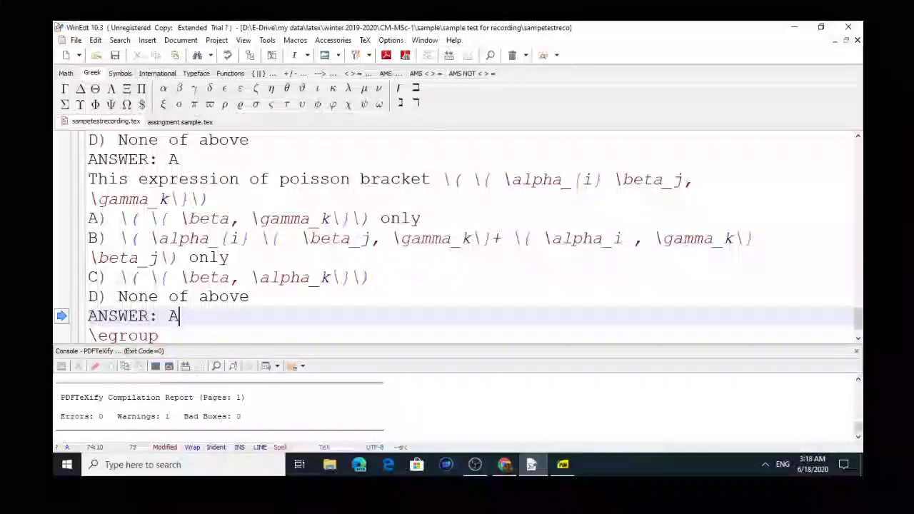
# - Check the closing \egroup and \end{document} lines and compile the test to PDF with PDFTeXify
pyautogui.press('Down')
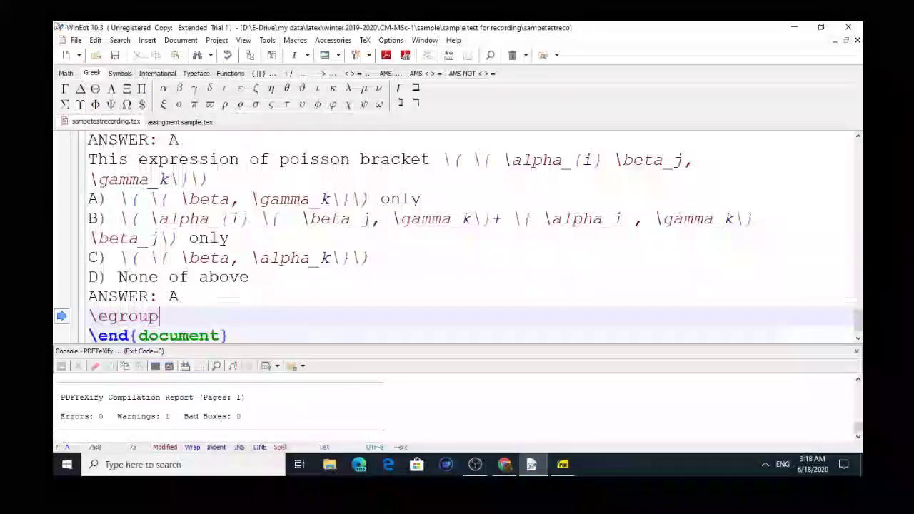
pyautogui.press('Home')
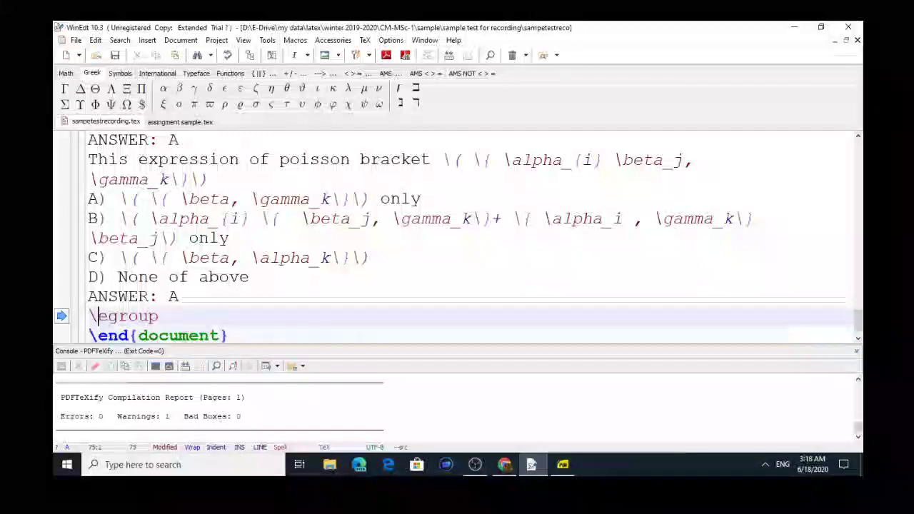
pyautogui.press('Right')
pyautogui.press('Right')
pyautogui.press('Right')
pyautogui.press('Down')
pyautogui.press('Right')
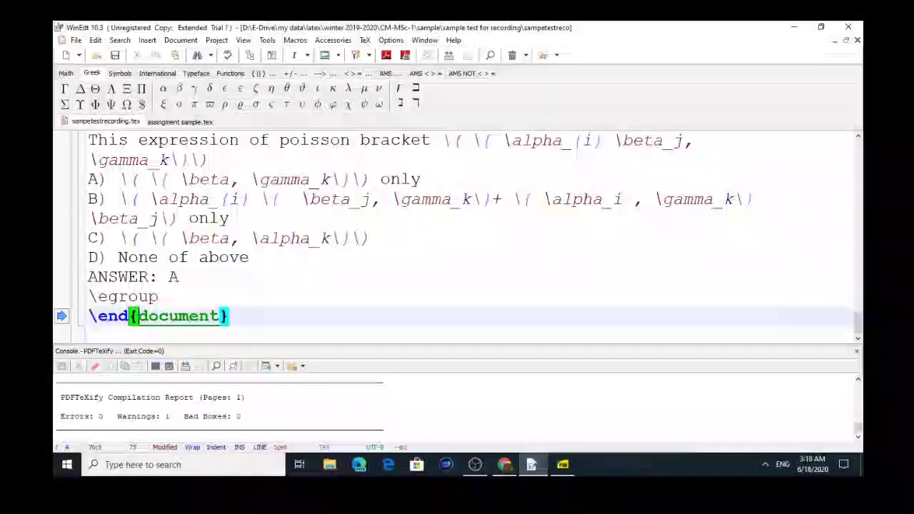
pyautogui.press('Right')
pyautogui.press('Right')
pyautogui.press('Right')
pyautogui.press('Right')
pyautogui.press('Right')
pyautogui.press('Right')
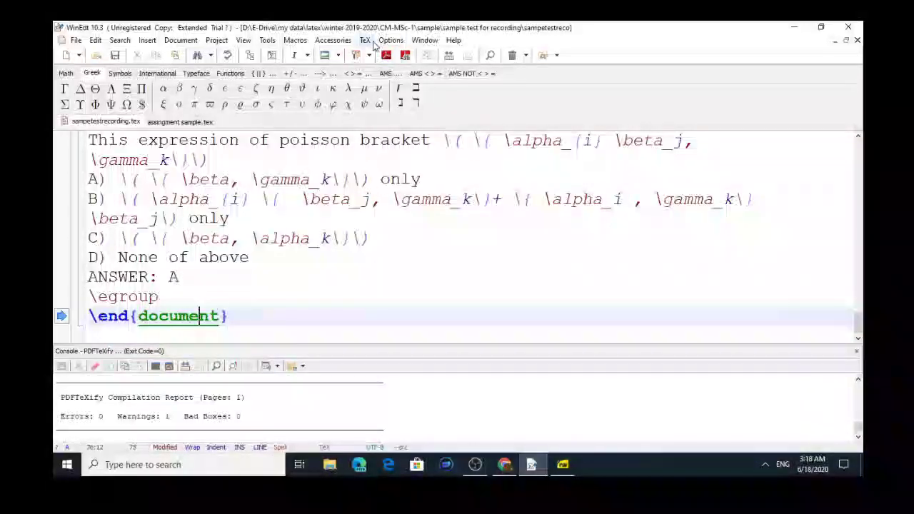
pyautogui.click(368, 41)
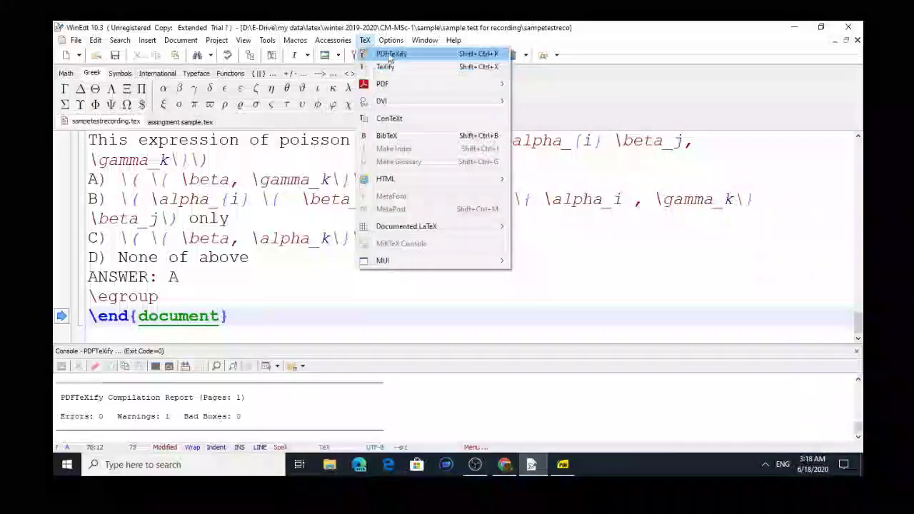
pyautogui.click(390, 54)
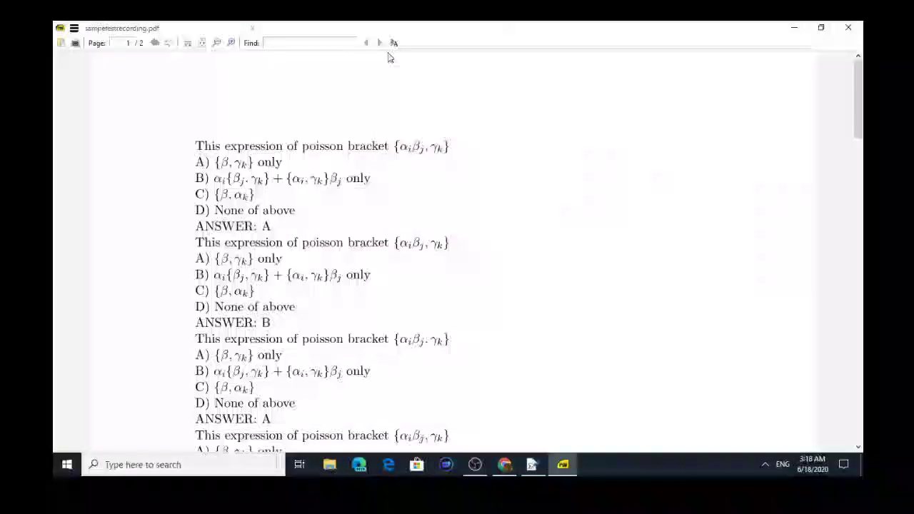
# - Review the compiled PDF, comparing the options and ANSWER lines of the Poisson bracket questions on the first page
pyautogui.scroll(-5, 389, 57)
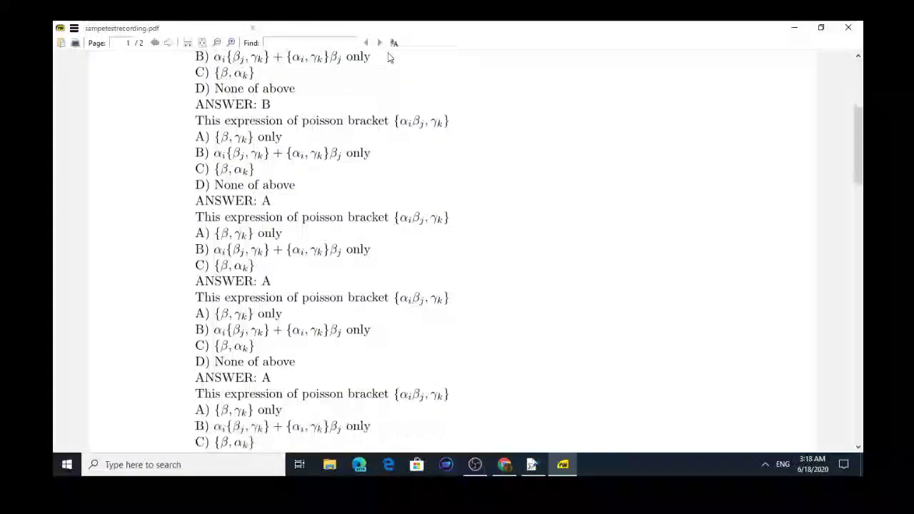
pyautogui.scroll(-10, 389, 57)
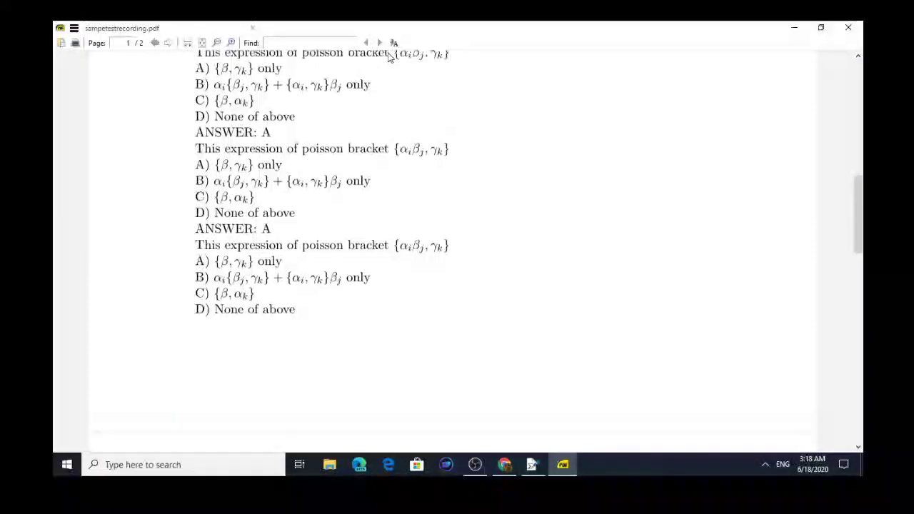
pyautogui.scroll(10, 390, 57)
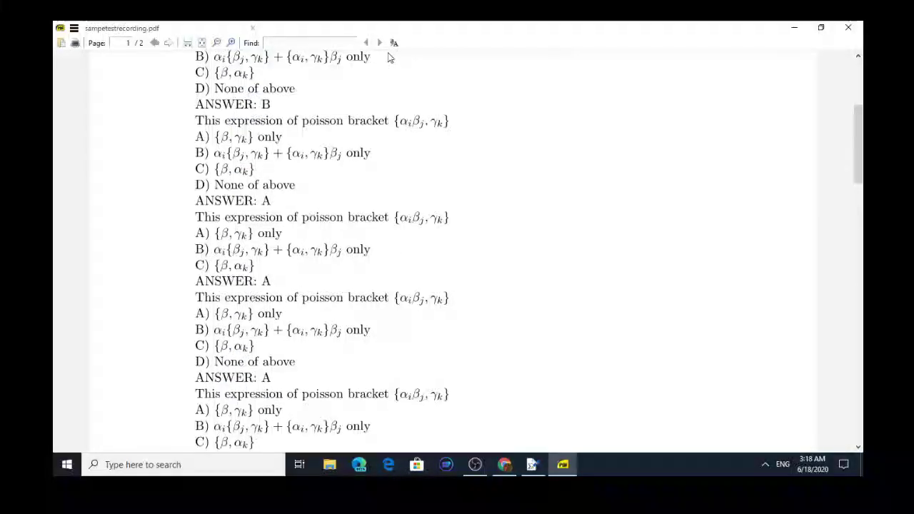
pyautogui.scroll(3, 389, 57)
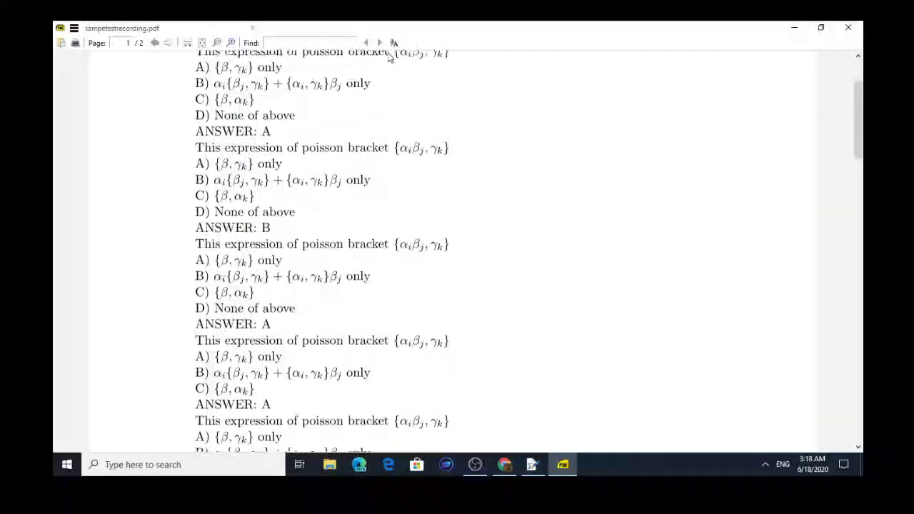
pyautogui.scroll(1, 389, 57)
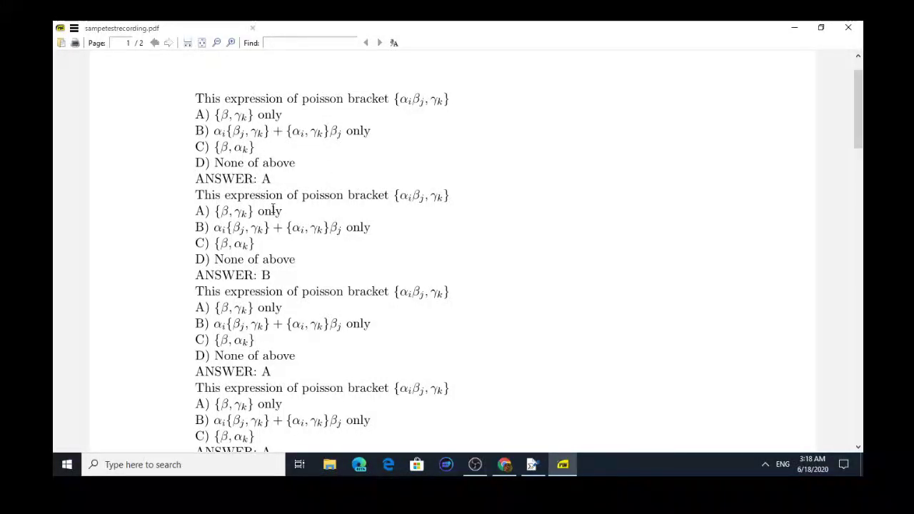
pyautogui.scroll(-2, 272, 208)
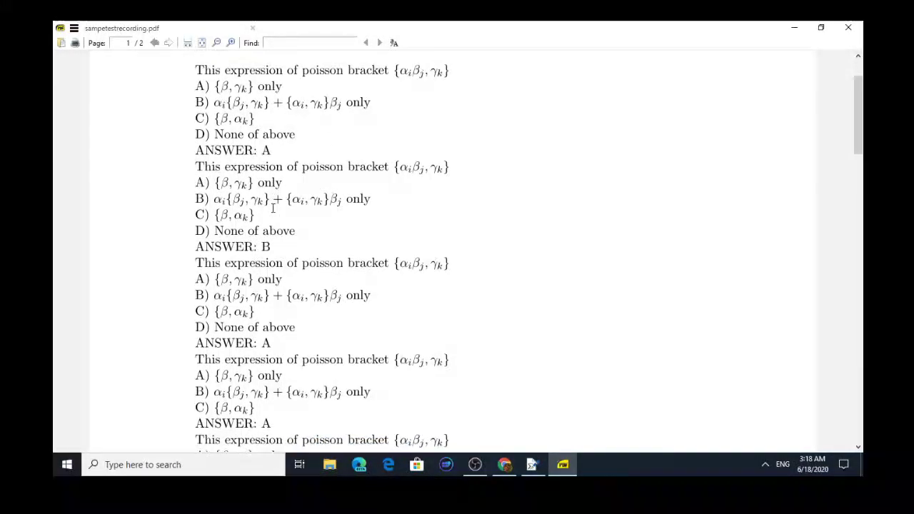
pyautogui.scroll(1, 272, 208)
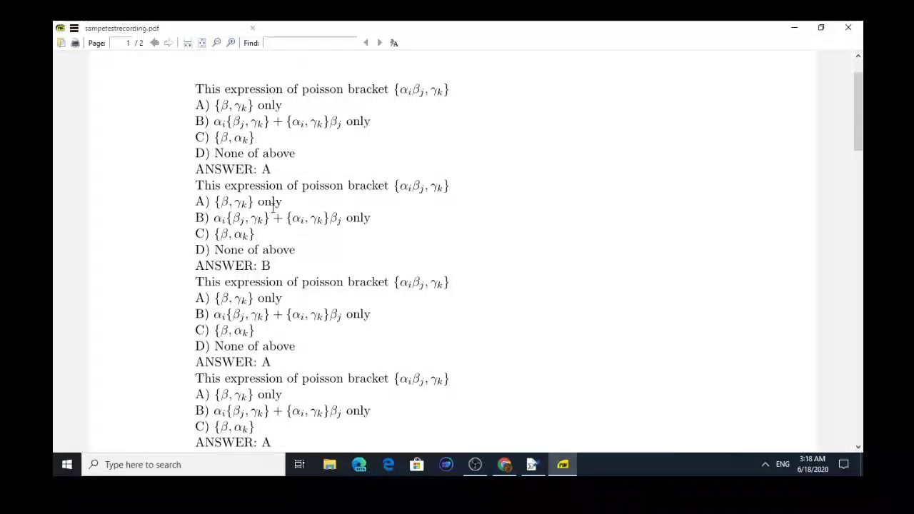
pyautogui.scroll(-4, 272, 208)
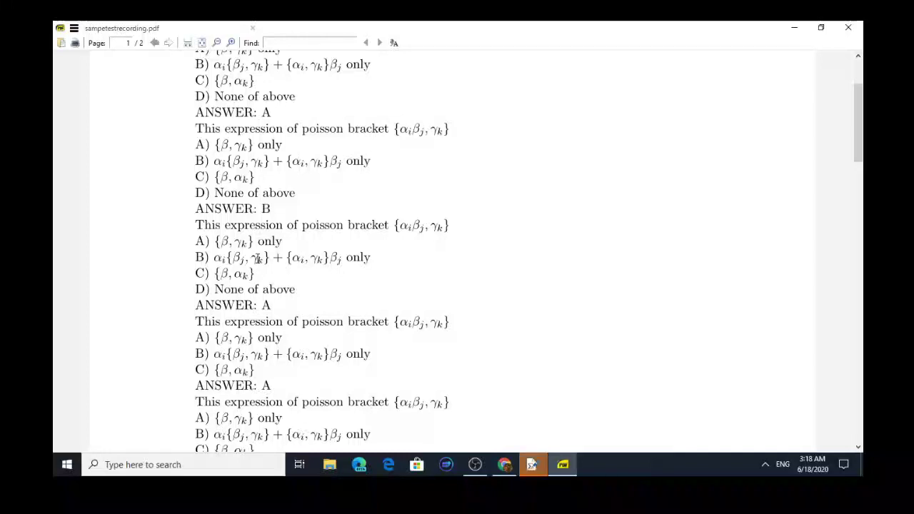
pyautogui.click(532, 465)
pyautogui.click(491, 310)
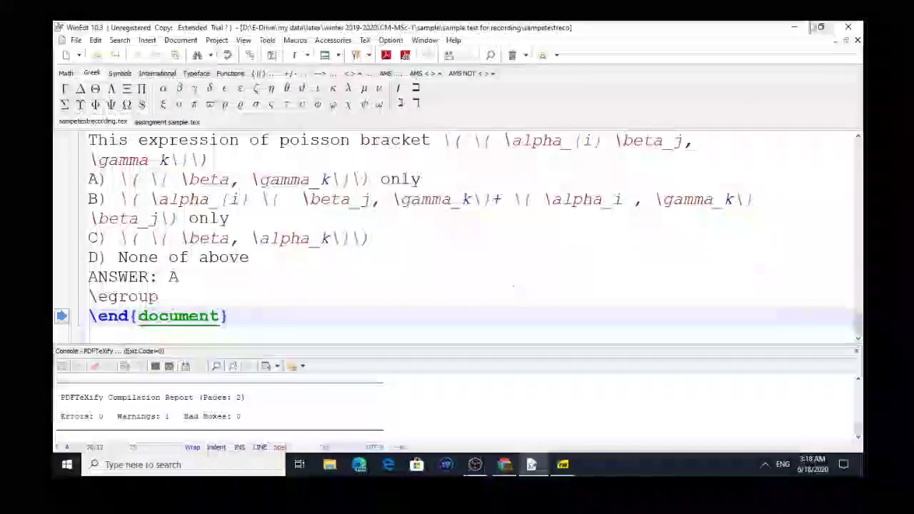
pyautogui.click(794, 29)
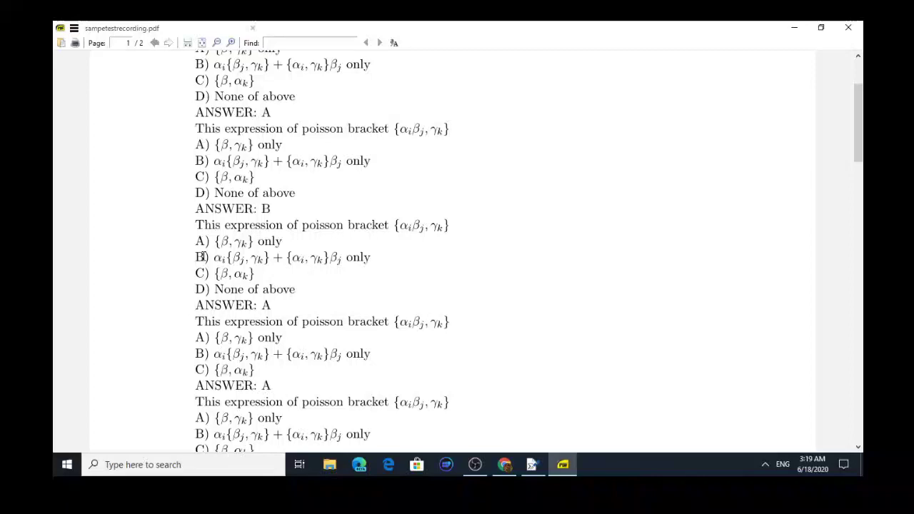
# - Jump from the PDF to the source of option B in the third question and delete its second term, + \{ \alpha_i , \gamma_k\} \beta_j
pyautogui.doubleClick(203, 257)
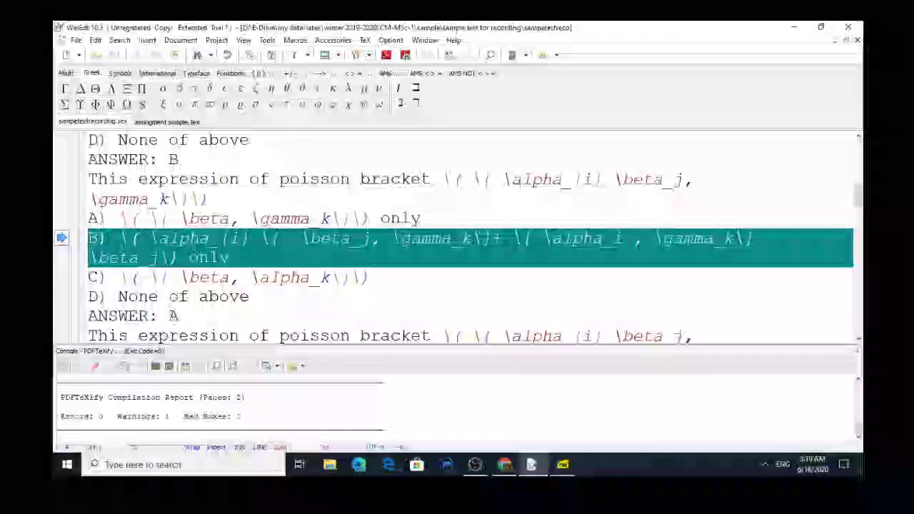
pyautogui.moveTo(512, 238); pyautogui.dragTo(159, 259)
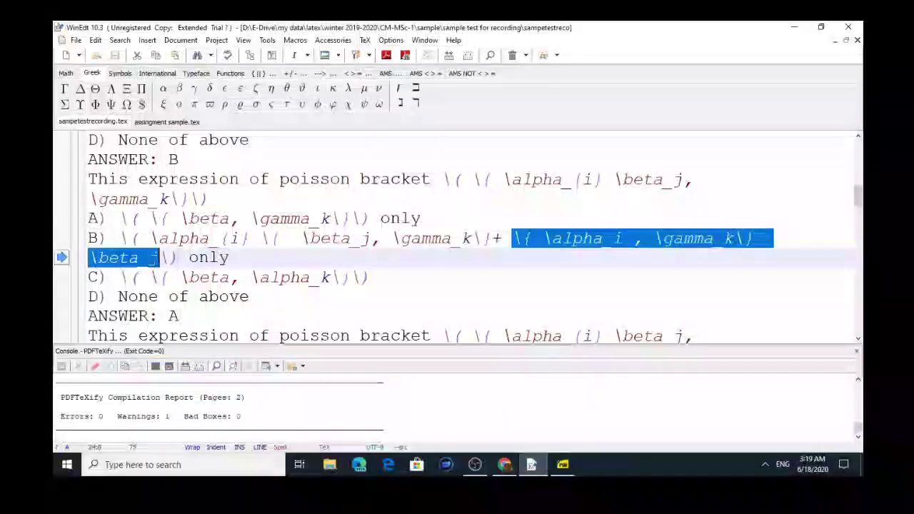
pyautogui.press('Delete')
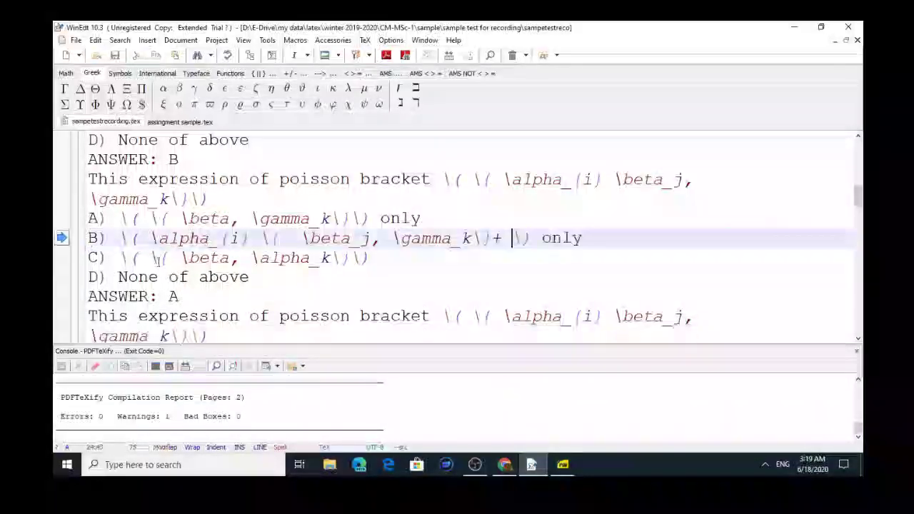
pyautogui.press('Left')
pyautogui.press('Left')
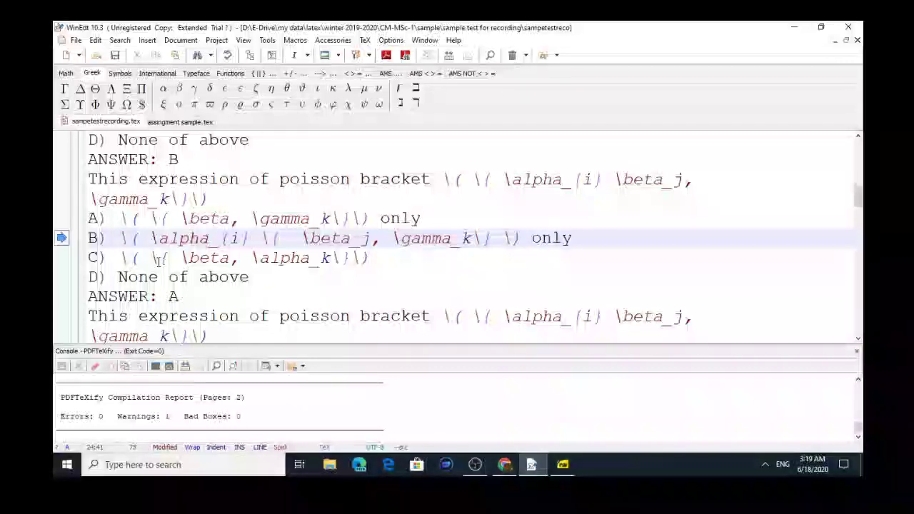
# - Check the math delimiters and braces around \alpha_{i} \{ \beta_j, \gamma_k\} in option B of the third question
pyautogui.press('Left')
pyautogui.press('Left')
pyautogui.press('Left')
pyautogui.press('Left')
pyautogui.press('Left')
pyautogui.press('Left')
pyautogui.press('Left')
pyautogui.press('Left')
pyautogui.press('Left')
pyautogui.press('Left')
pyautogui.press('Left')
pyautogui.press('Left')
pyautogui.press('Left')
pyautogui.press('Left')
pyautogui.press('Left')
pyautogui.press('Left')
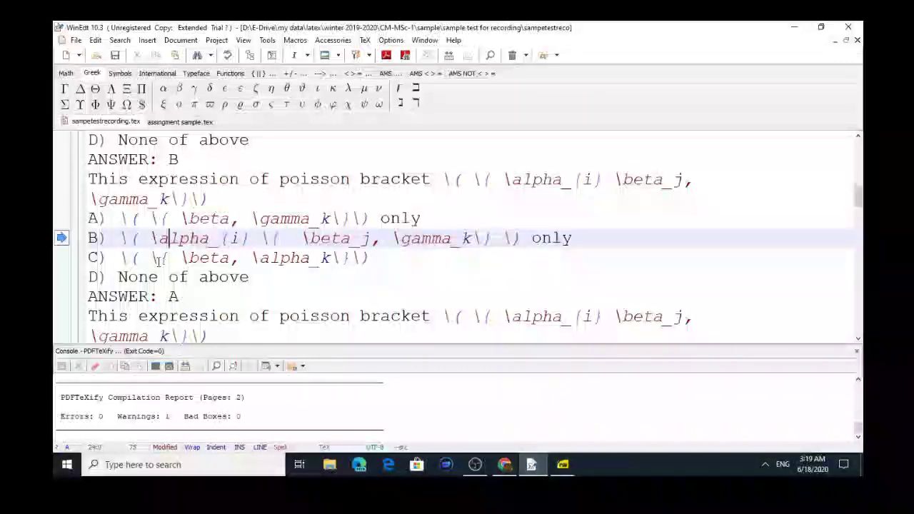
pyautogui.press('Left')
pyautogui.press('Left')
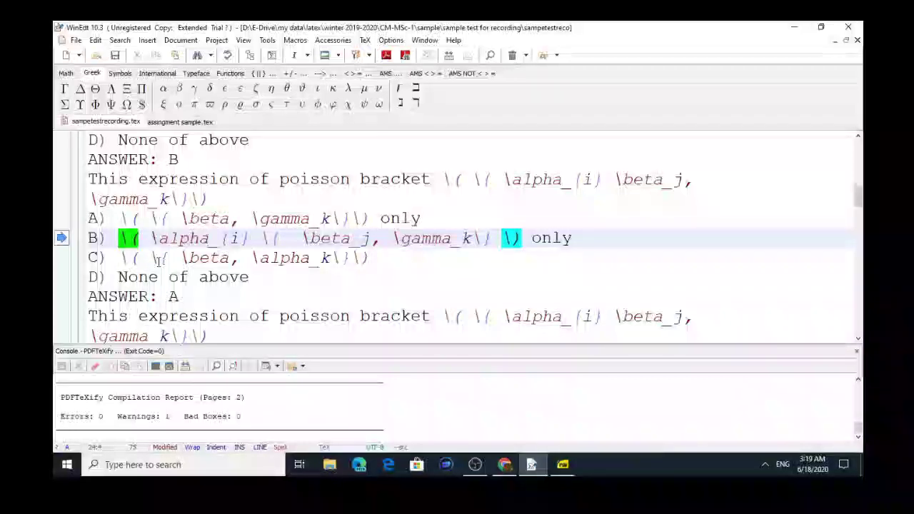
pyautogui.press('Right')
pyautogui.press('Right')
pyautogui.press('Right')
pyautogui.press('Right')
pyautogui.press('Right')
pyautogui.press('Right')
pyautogui.press('Right')
pyautogui.press('Right')
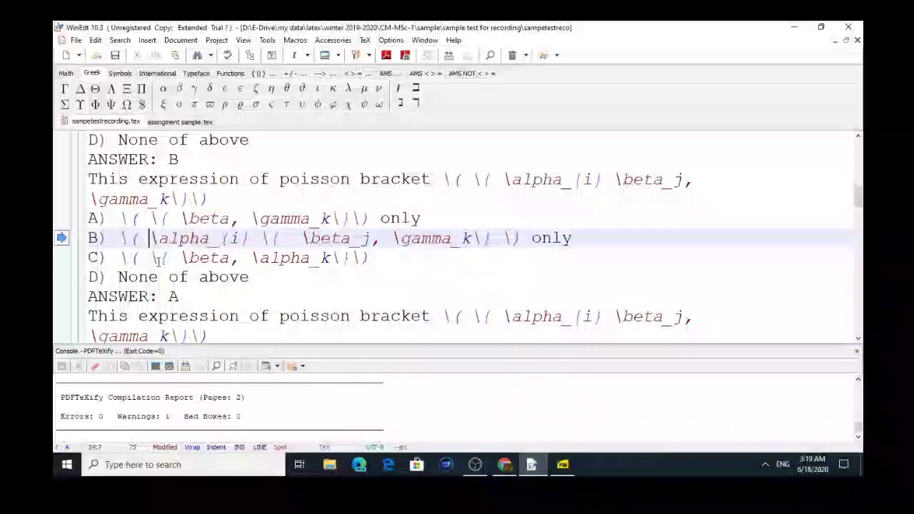
pyautogui.press('Right')
pyautogui.press('Right')
pyautogui.press('Right')
pyautogui.press('Right')
pyautogui.press('Right')
pyautogui.press('Right')
pyautogui.press('Right')
pyautogui.press('Right')
pyautogui.press('Right')
pyautogui.press('Right')
pyautogui.press('Right')
pyautogui.press('Right')
pyautogui.press('Right')
pyautogui.press('Right')
pyautogui.press('Right')
pyautogui.press('Right')
pyautogui.press('Right')
pyautogui.press('Right')
pyautogui.press('Right')
pyautogui.press('Right')
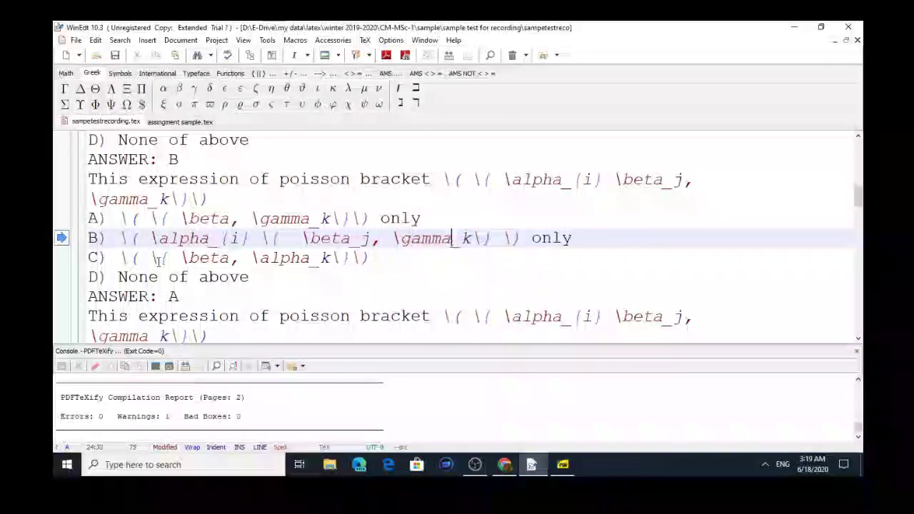
pyautogui.press('Left')
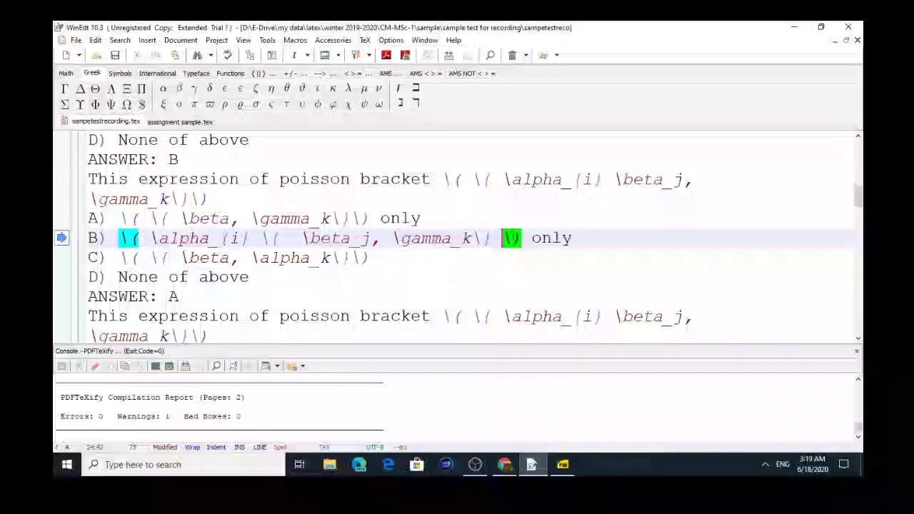
# - Look through the source of the Poisson bracket questions below the third one, down to the last question
pyautogui.press('Down')
pyautogui.press('Down')
pyautogui.press('Down')
pyautogui.press('Down')
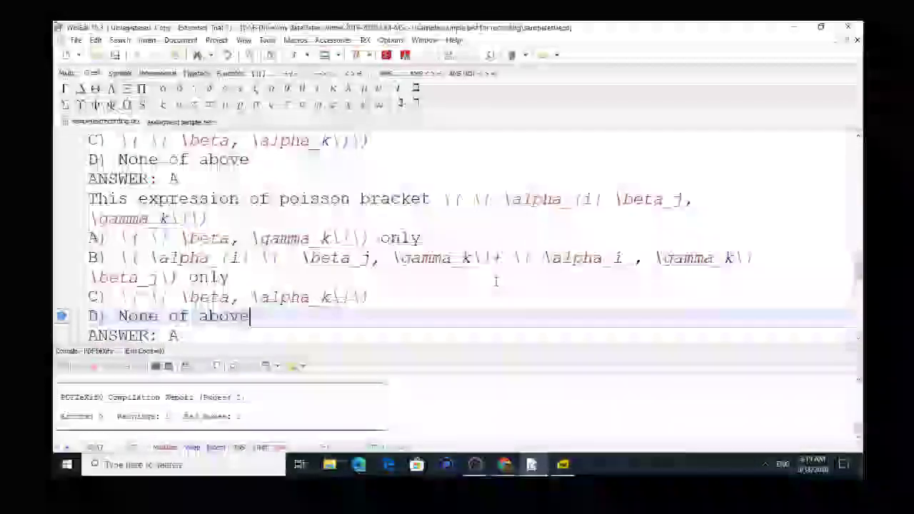
pyautogui.press('Down')
pyautogui.press('Down')
pyautogui.press('Down')
pyautogui.press('Down')
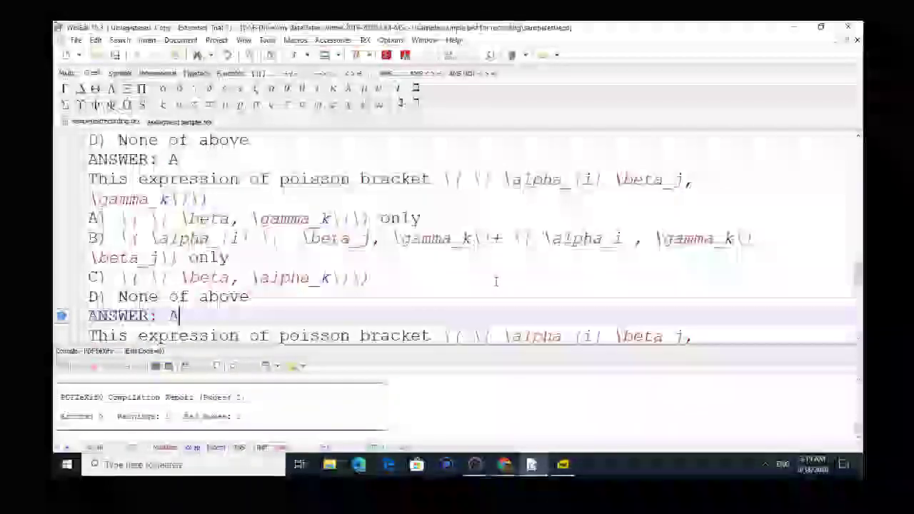
pyautogui.press('Down')
pyautogui.press('Down')
pyautogui.press('Down')
pyautogui.press('Down')
pyautogui.press('Down')
pyautogui.press('Down')
pyautogui.press('Down')
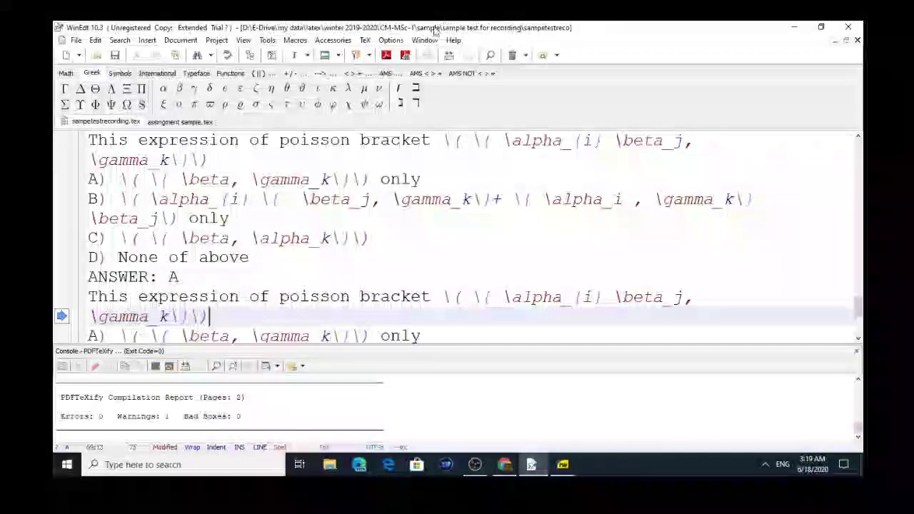
# - Compile the test with PDFTeXify and jump from the PDF to the source of option B in the fourth question, dismissing the registration reminder
pyautogui.click(383, 43)
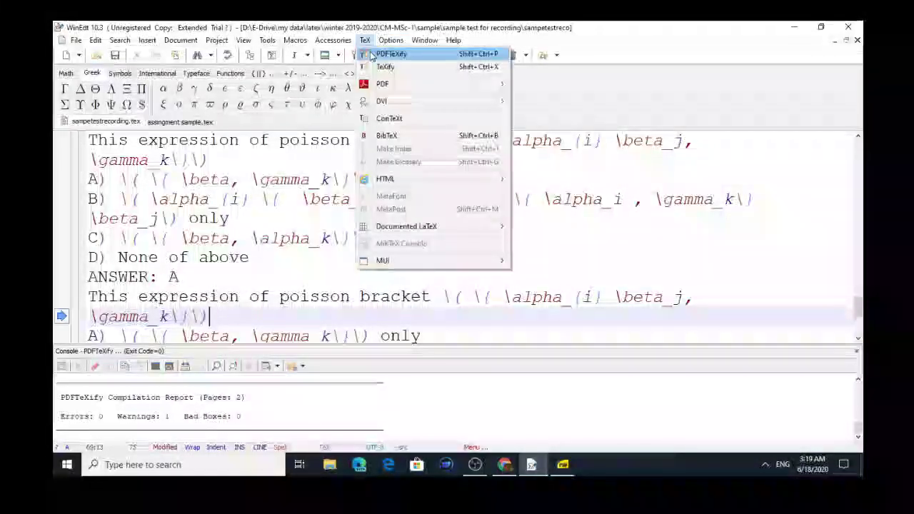
pyautogui.click(371, 55)
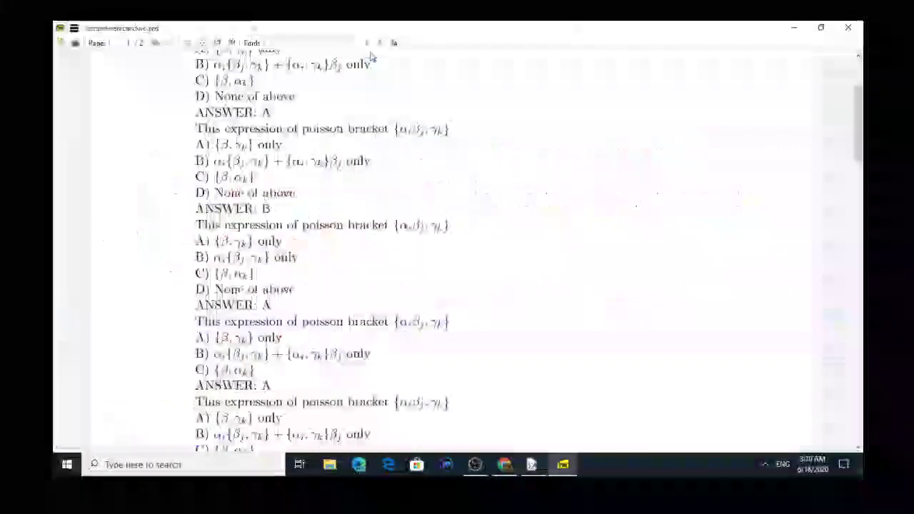
pyautogui.scroll(-5, 371, 56)
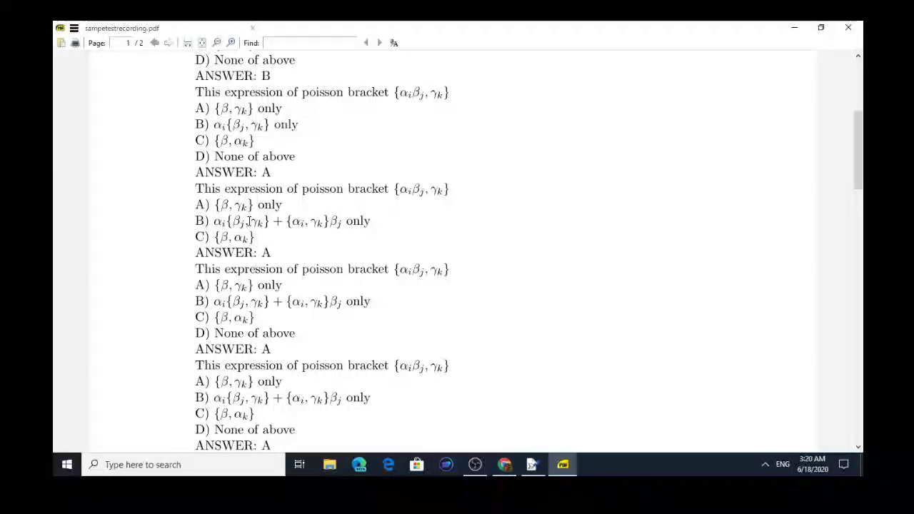
pyautogui.doubleClick(248, 221)
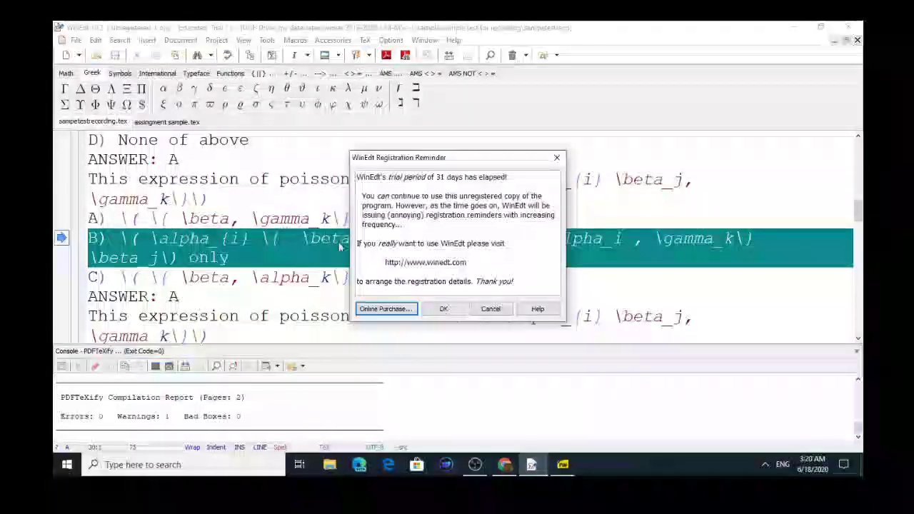
pyautogui.click(458, 310)
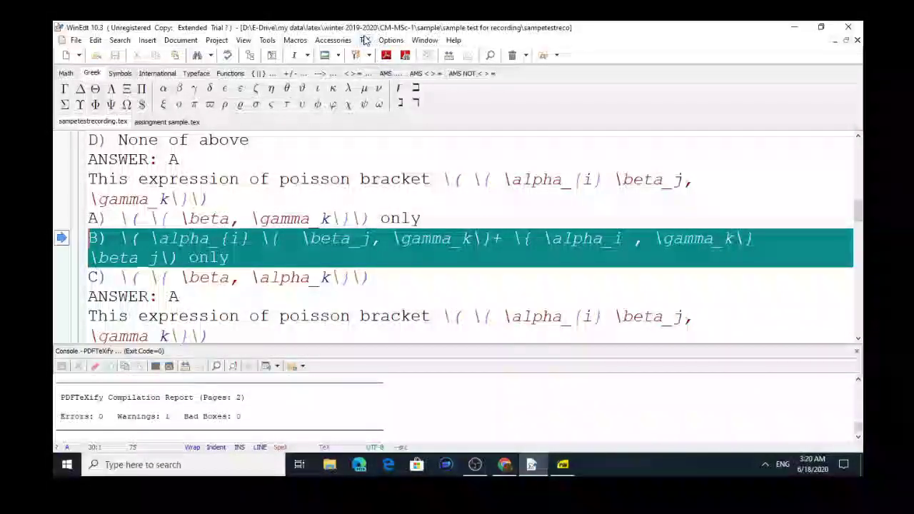
# - Compile the test with TeXify and close the DVI preview
pyautogui.click(364, 40)
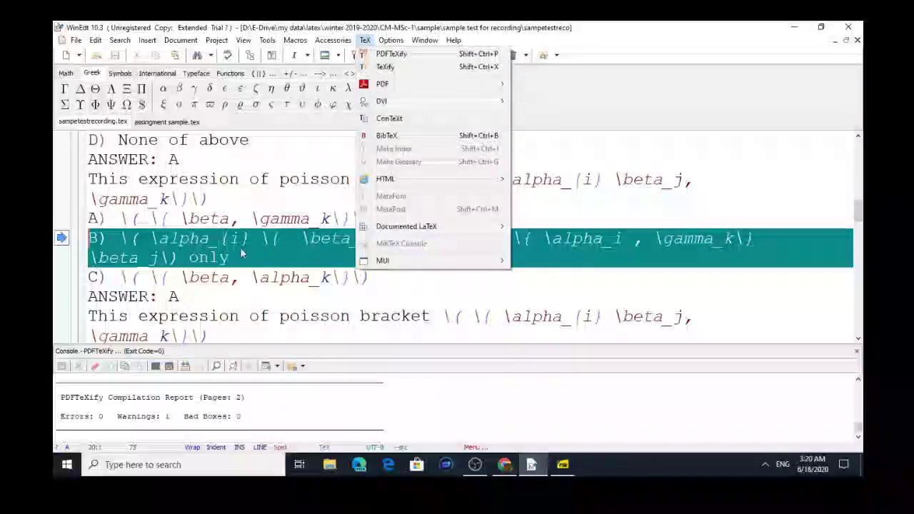
pyautogui.click(386, 67)
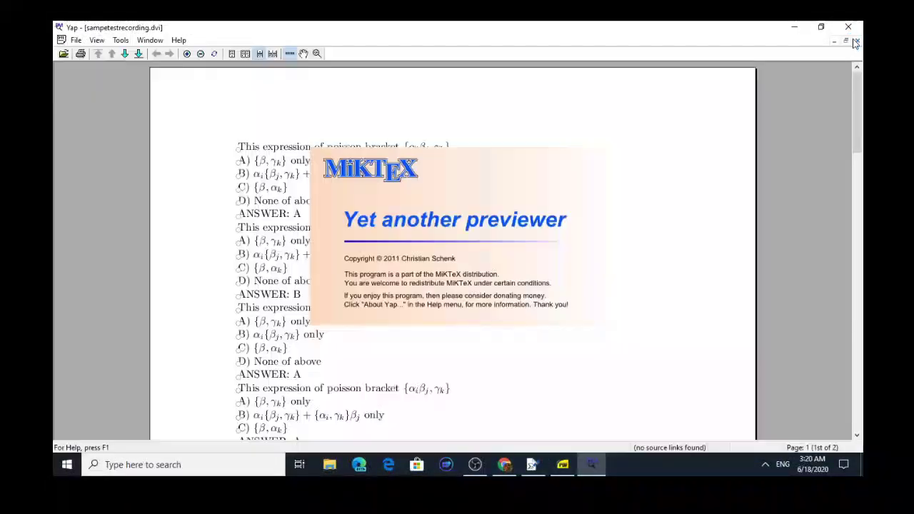
pyautogui.click(850, 29)
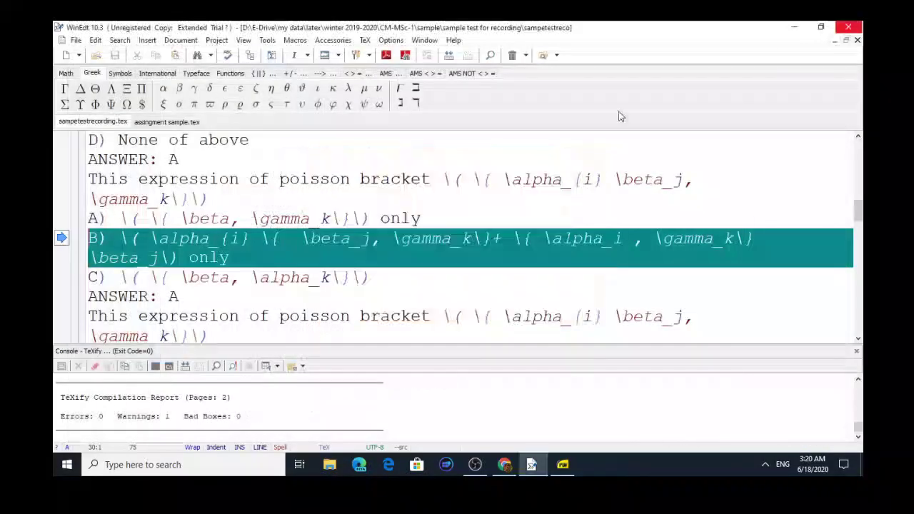
# - Compile the test again with PDFTeXify, review the questions on both pages of the PDF, and close it
pyautogui.click(365, 40)
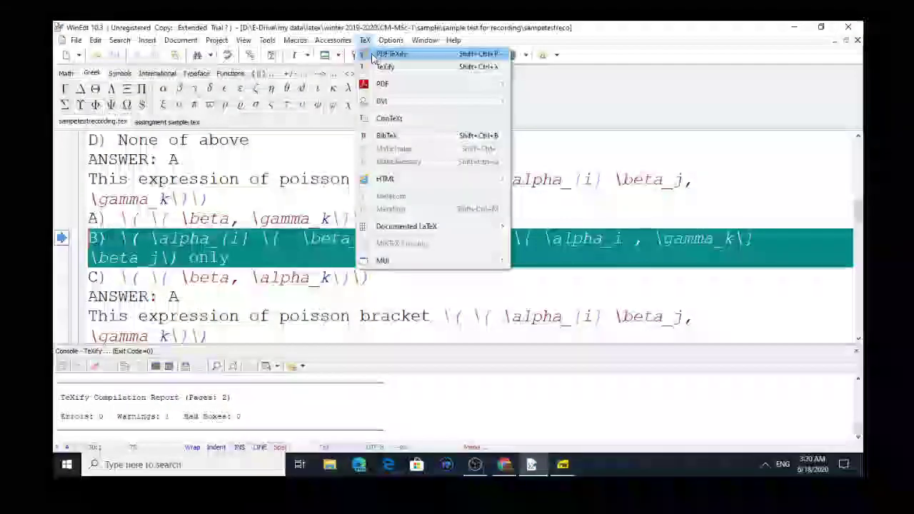
pyautogui.click(370, 55)
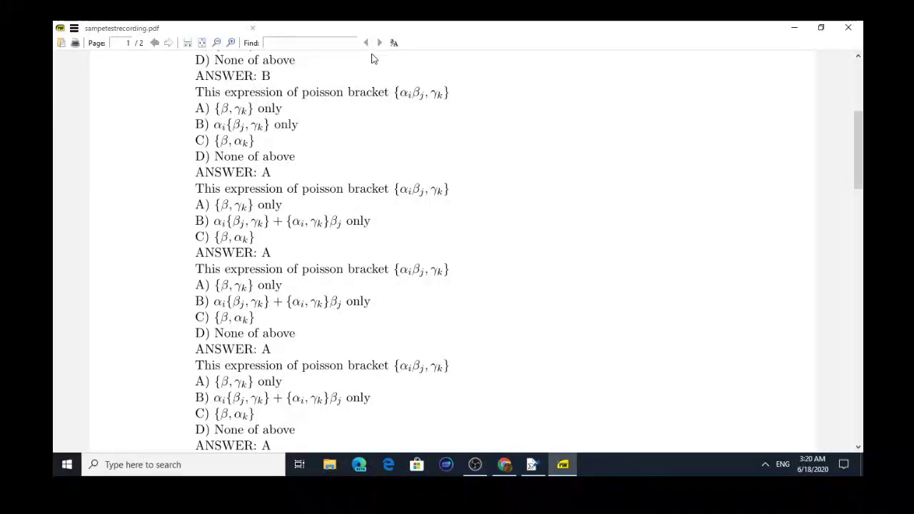
pyautogui.click(216, 45)
pyautogui.click(216, 44)
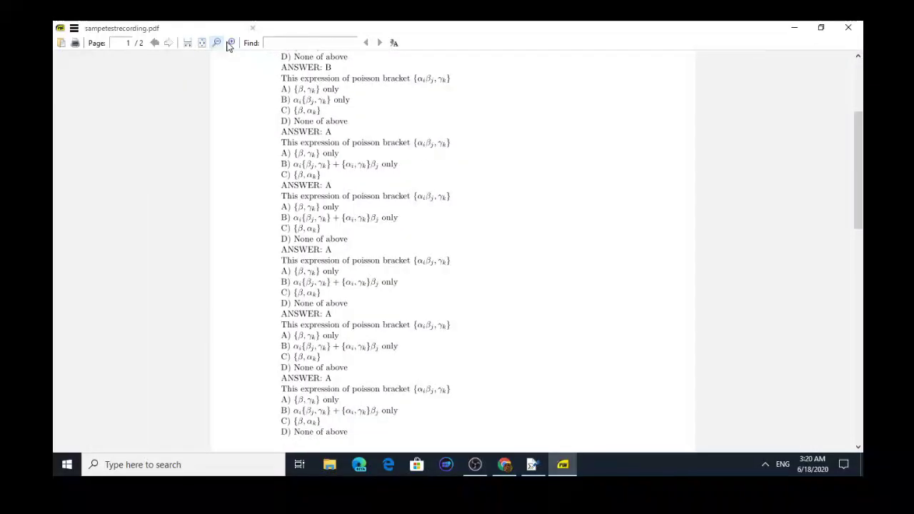
pyautogui.click(231, 45)
pyautogui.click(232, 45)
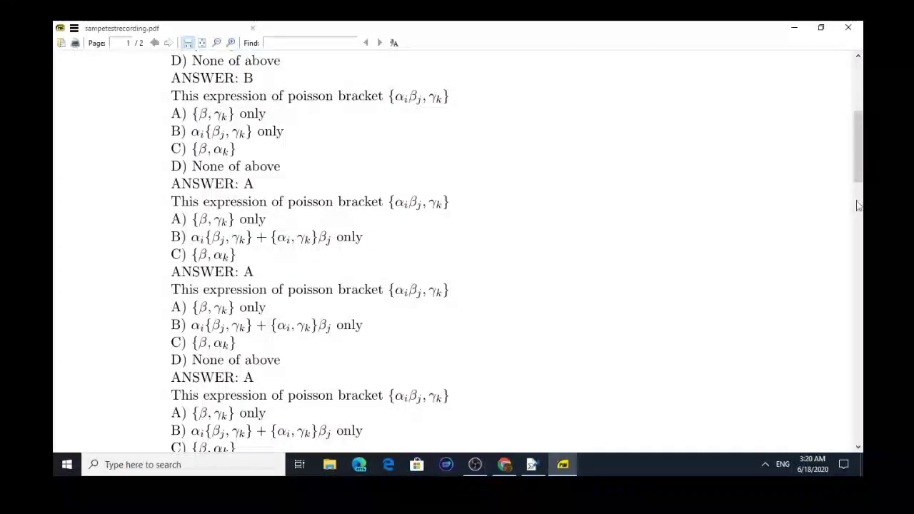
pyautogui.moveTo(863, 152); pyautogui.dragTo(849, 286)
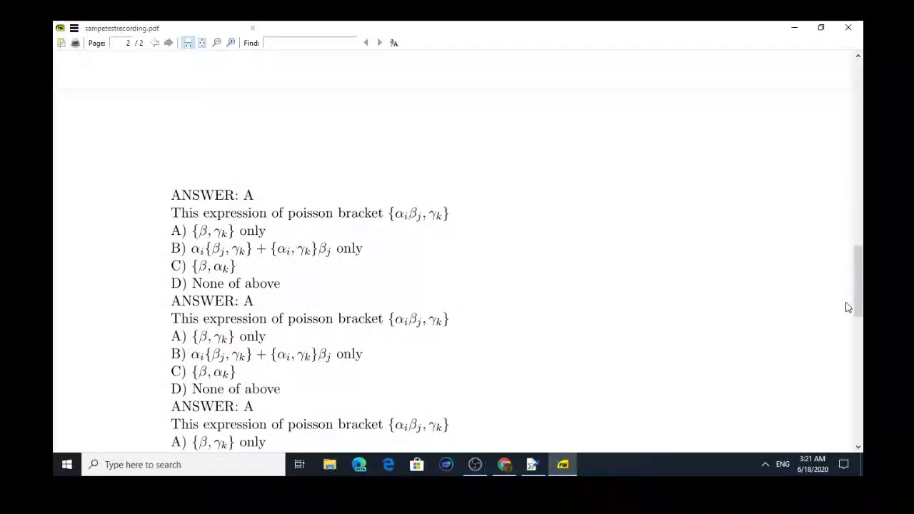
pyautogui.moveTo(849, 307); pyautogui.dragTo(845, 115)
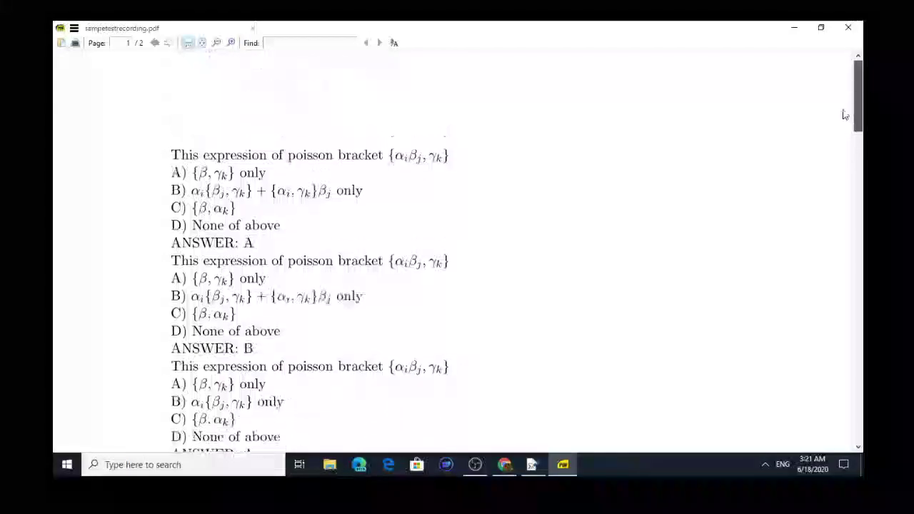
pyautogui.click(850, 27)
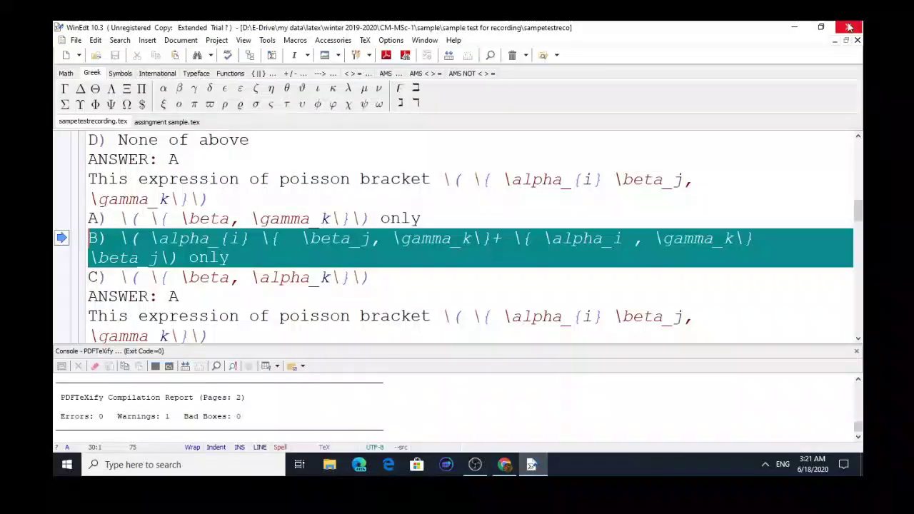
# - Open a blank Notepad document and minimize it to return to the LaTeX source
pyautogui.click(179, 468)
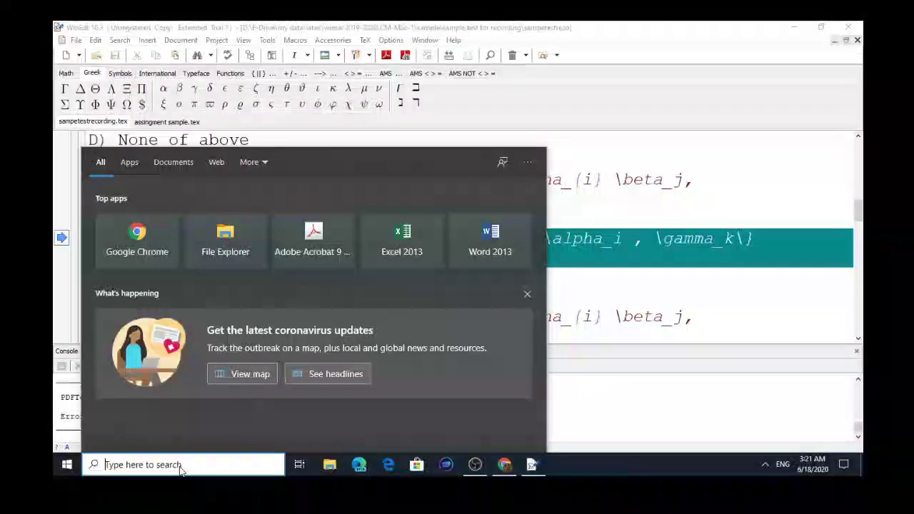
pyautogui.write('note')
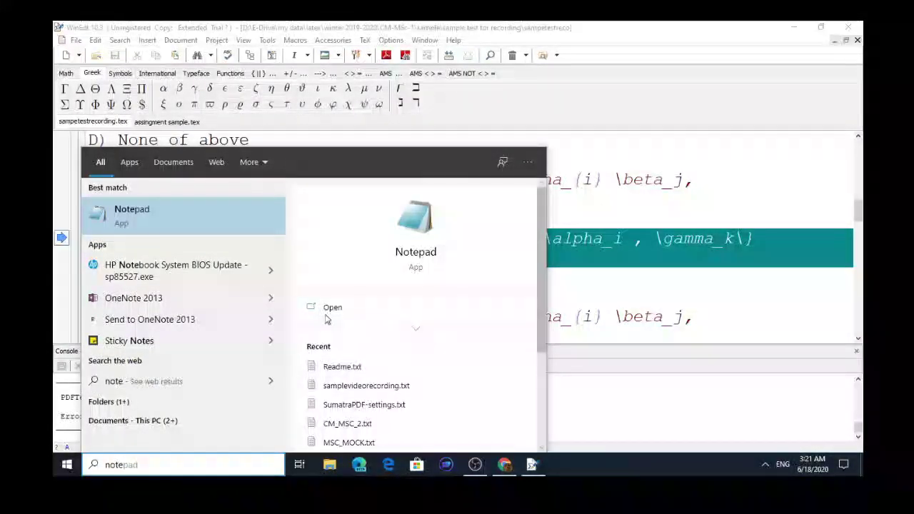
pyautogui.click(327, 305)
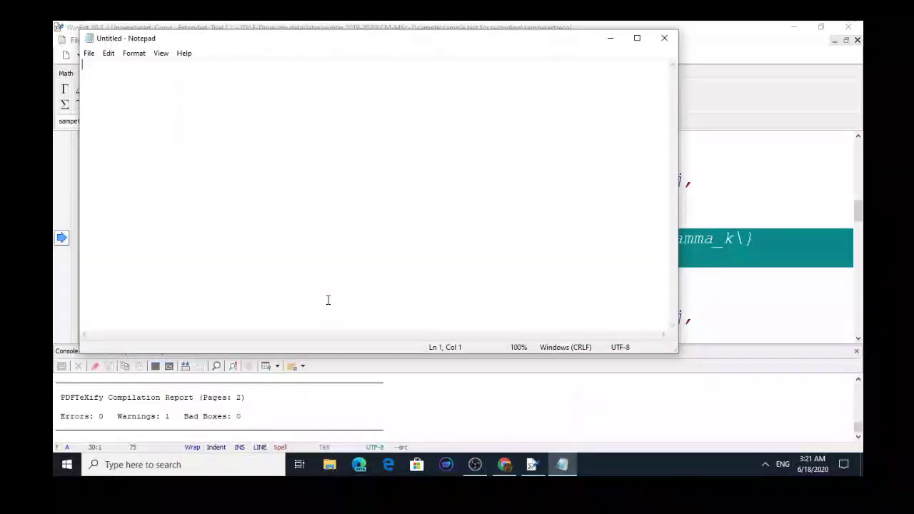
pyautogui.click(612, 43)
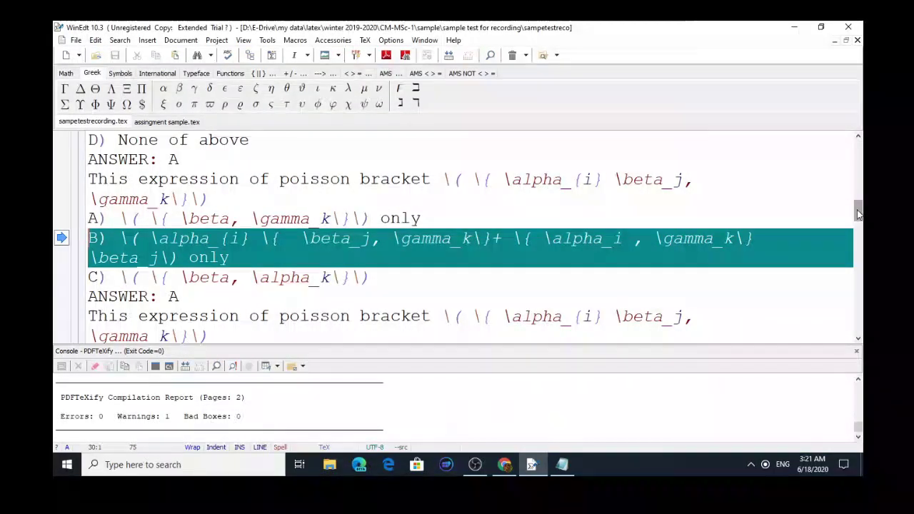
# - Copy all questions from below \bgroup\obeylines through the last ANSWER line and paste them into the blank Notepad document
pyautogui.moveTo(859, 215); pyautogui.dragTo(857, 157)
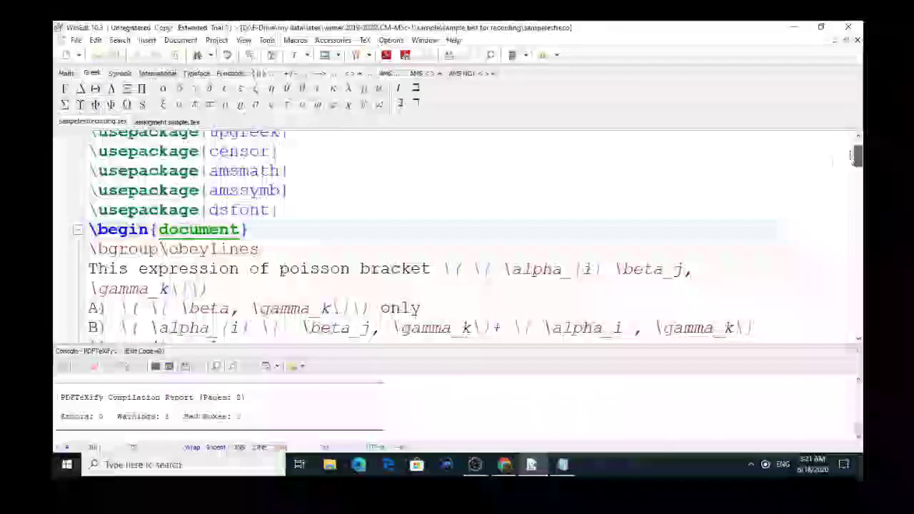
pyautogui.click(89, 261)
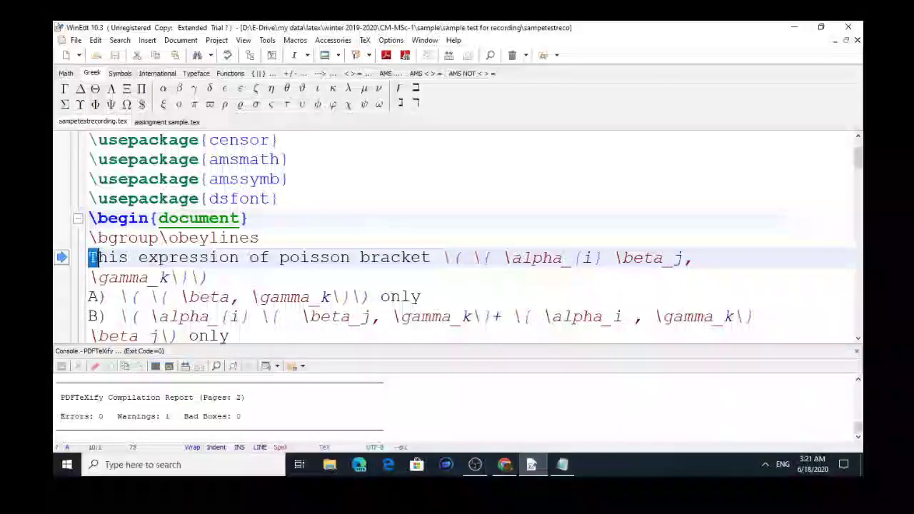
pyautogui.moveTo(89, 257); pyautogui.dragTo(276, 259)
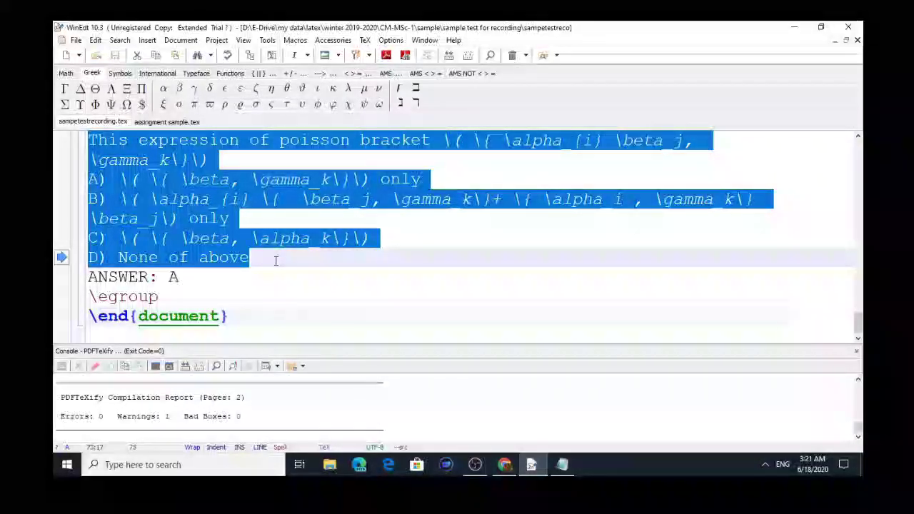
pyautogui.moveTo(276, 261); pyautogui.dragTo(277, 277)
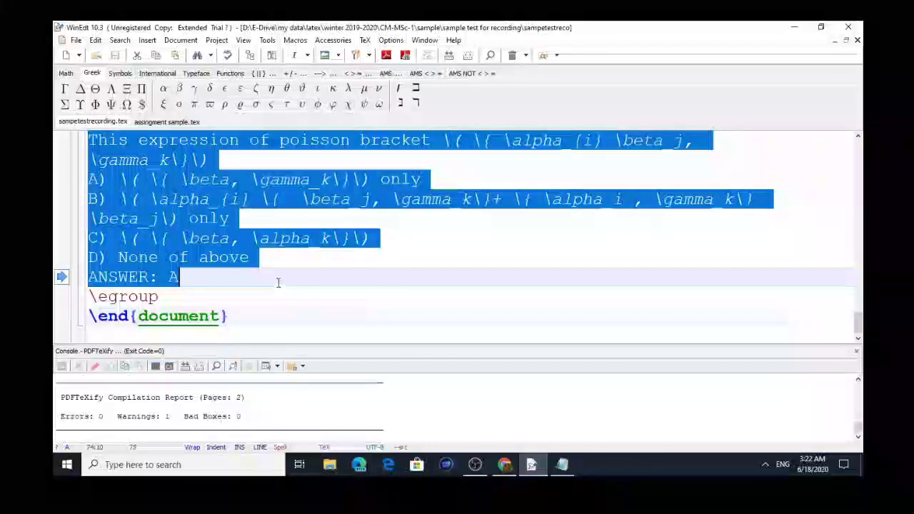
pyautogui.click(791, 27)
pyautogui.click(562, 465)
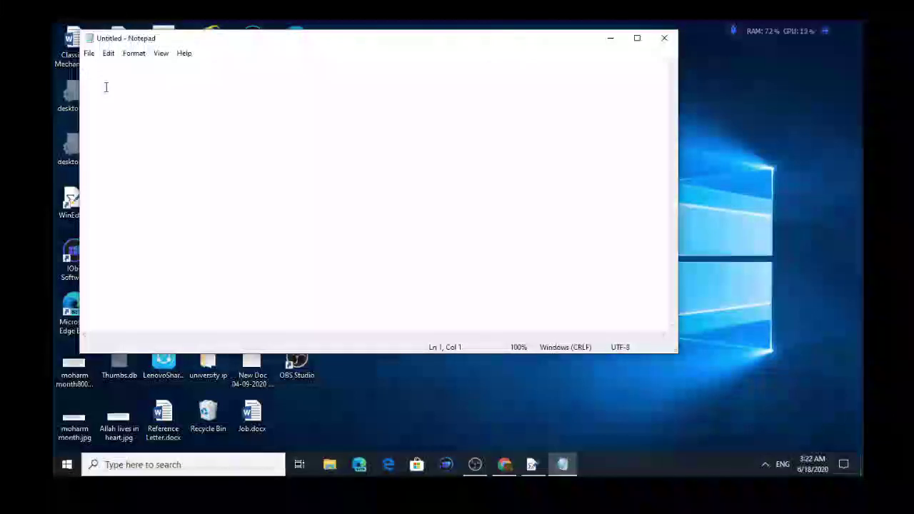
pyautogui.hotkey('ctrl', 'v')
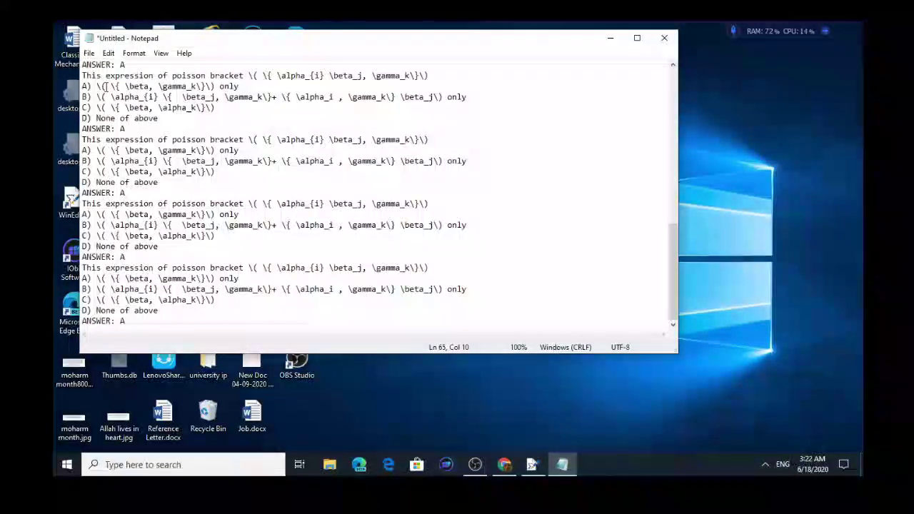
# - Review the pasted questions, options and ANSWER lines in Notepad from the last question up toward the first
pyautogui.press('Up')
pyautogui.press('Up')
pyautogui.press('Up')
pyautogui.press('Up')
pyautogui.press('Up')
pyautogui.press('Up')
pyautogui.press('Up')
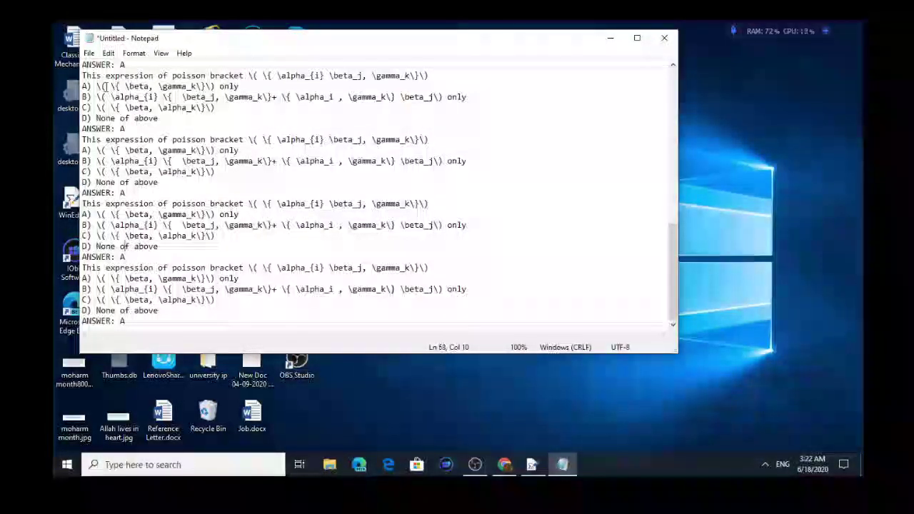
pyautogui.press('Up')
pyautogui.press('Up')
pyautogui.press('Up')
pyautogui.press('Up')
pyautogui.press('Up')
pyautogui.press('Up')
pyautogui.press('Up')
pyautogui.press('Up')
pyautogui.press('Up')
pyautogui.press('Up')
pyautogui.press('Up')
pyautogui.press('Up')
pyautogui.press('Up')
pyautogui.press('Up')
pyautogui.press('Up')
pyautogui.press('Up')
pyautogui.press('Up')
pyautogui.press('Up')
pyautogui.press('Up')
pyautogui.press('Up')
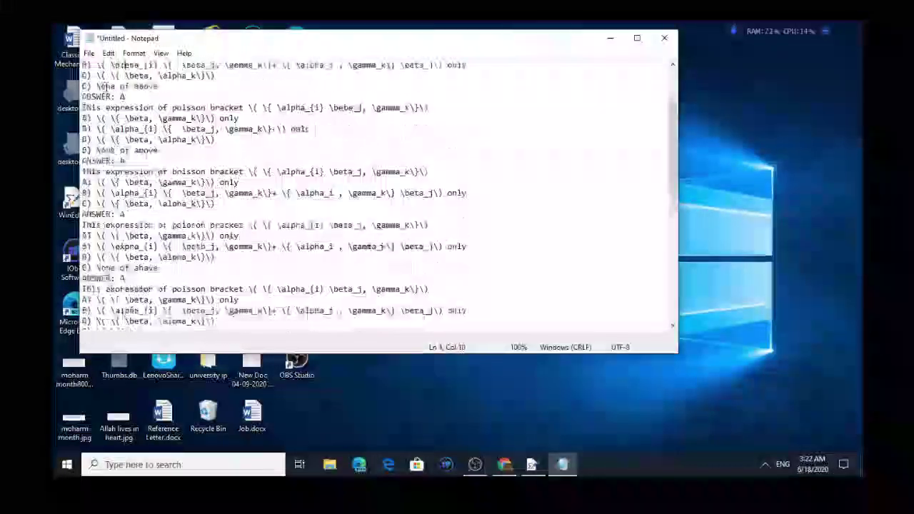
# - Save the Notepad document as SampleRecording2.txt in the samplequizvediorecrding folder
pyautogui.press('Up')
pyautogui.press('Up')
pyautogui.press('Up')
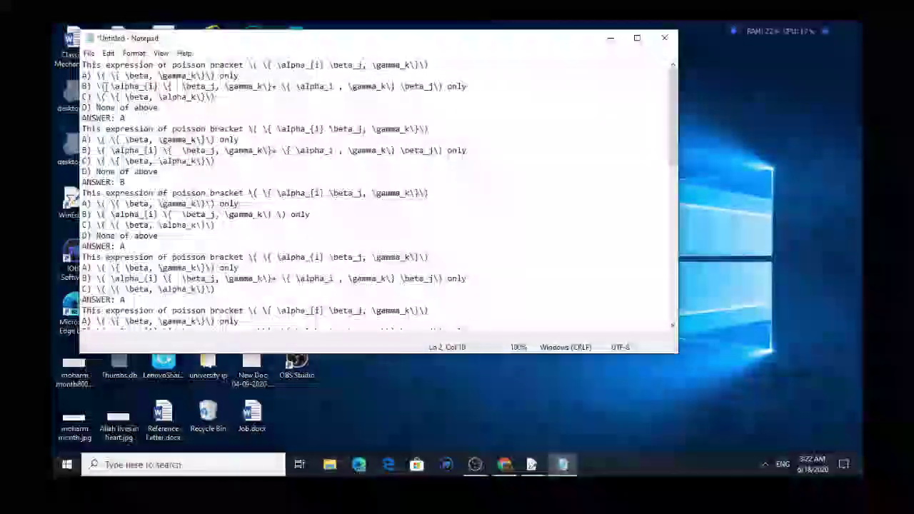
pyautogui.click(90, 55)
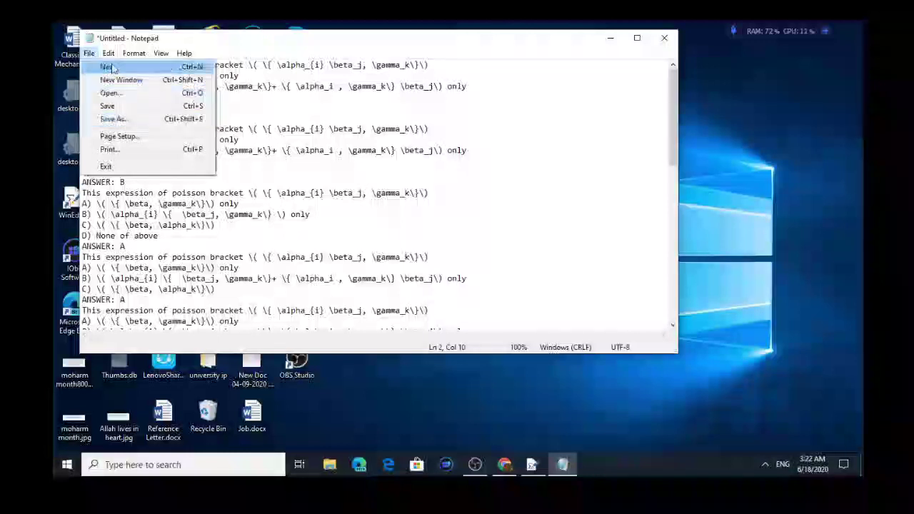
pyautogui.click(132, 120)
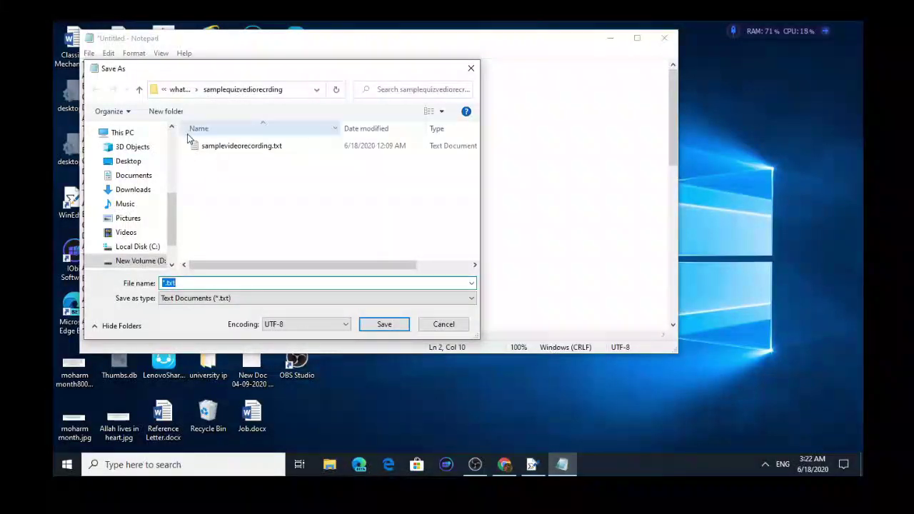
pyautogui.click(164, 283)
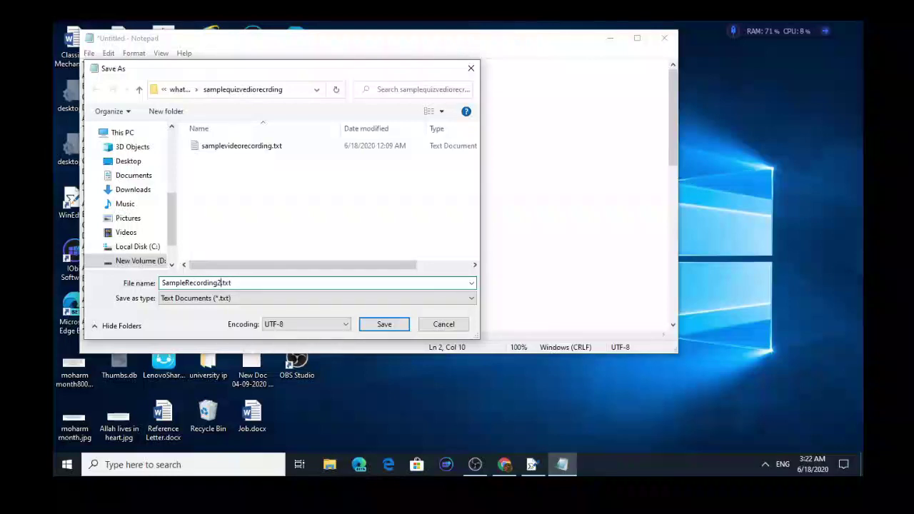
pyautogui.click(384, 325)
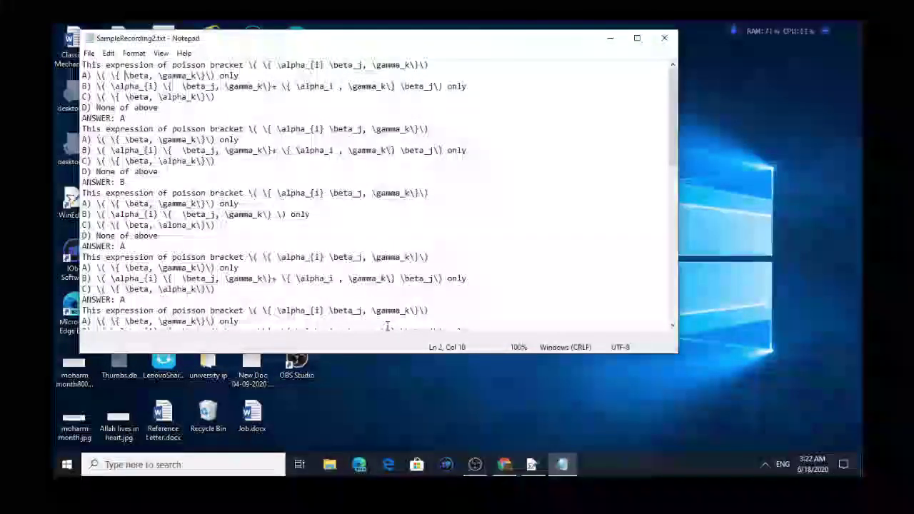
# - Save the file again as SampleRecording2.txt with UTF-8 encoding and the Text Documents (*.txt) type, replacing the existing copy
pyautogui.press('Up')
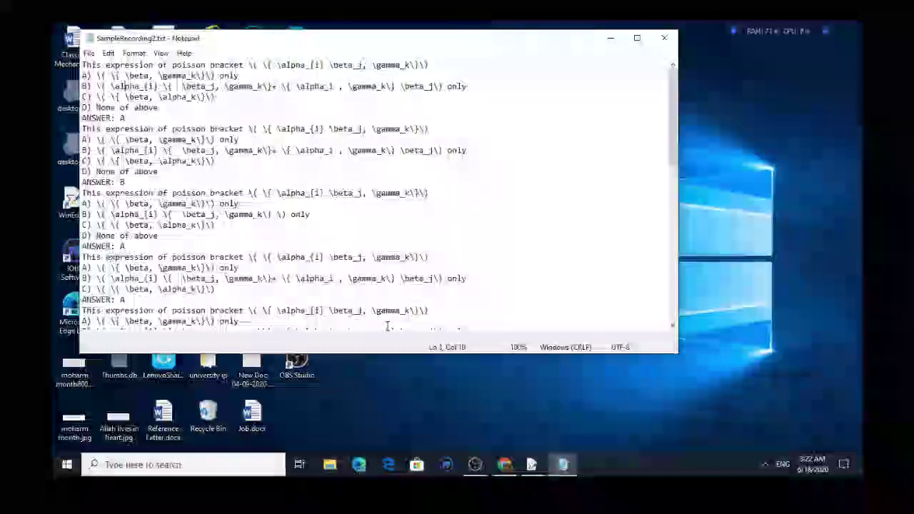
pyautogui.press('Down')
pyautogui.press('Down')
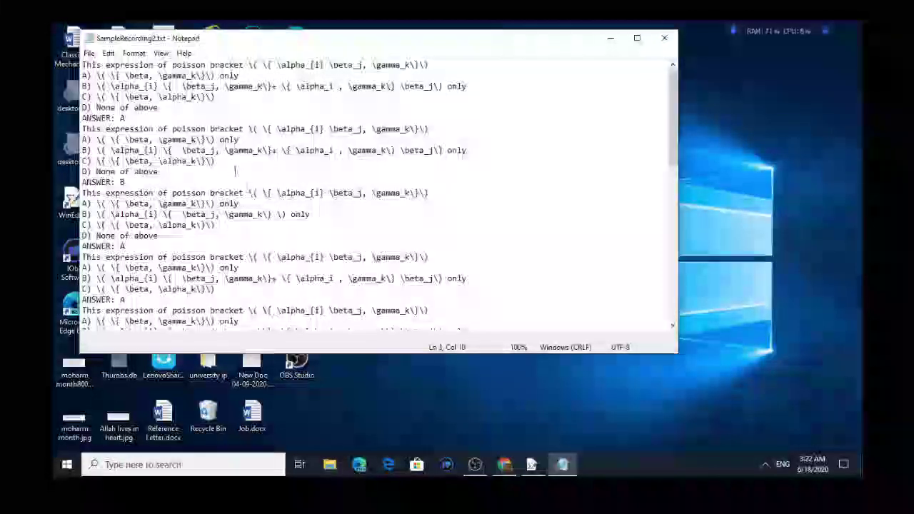
pyautogui.click(88, 54)
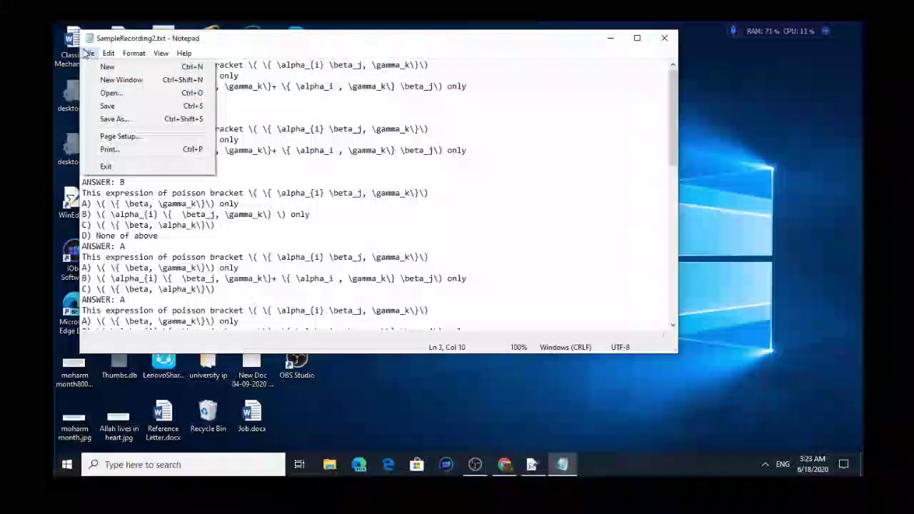
pyautogui.click(114, 119)
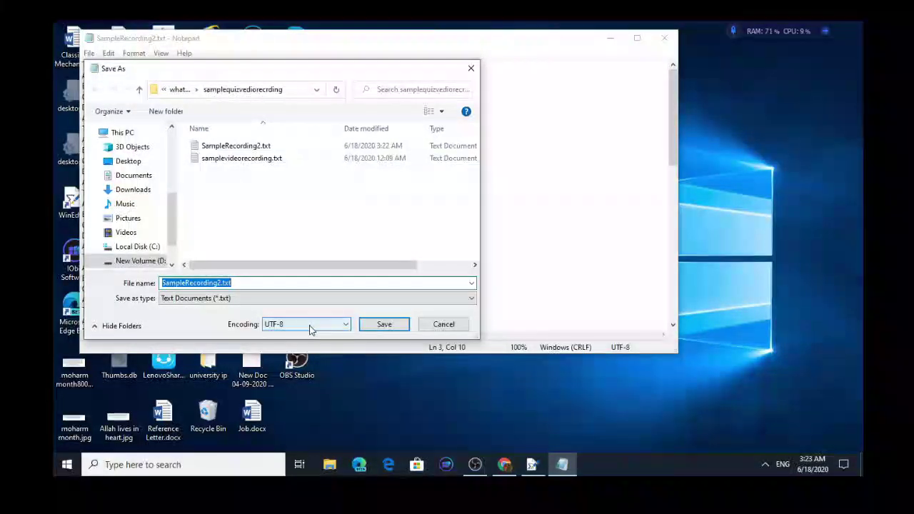
pyautogui.click(347, 325)
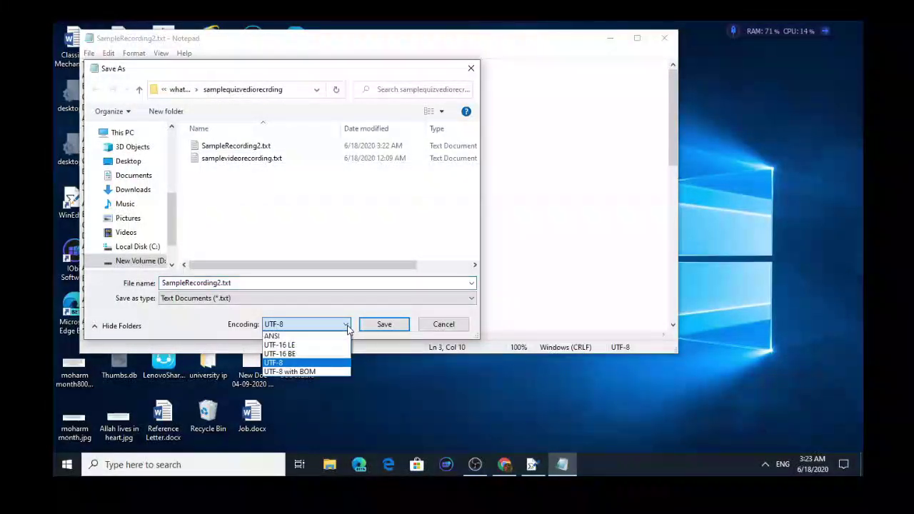
pyautogui.click(311, 364)
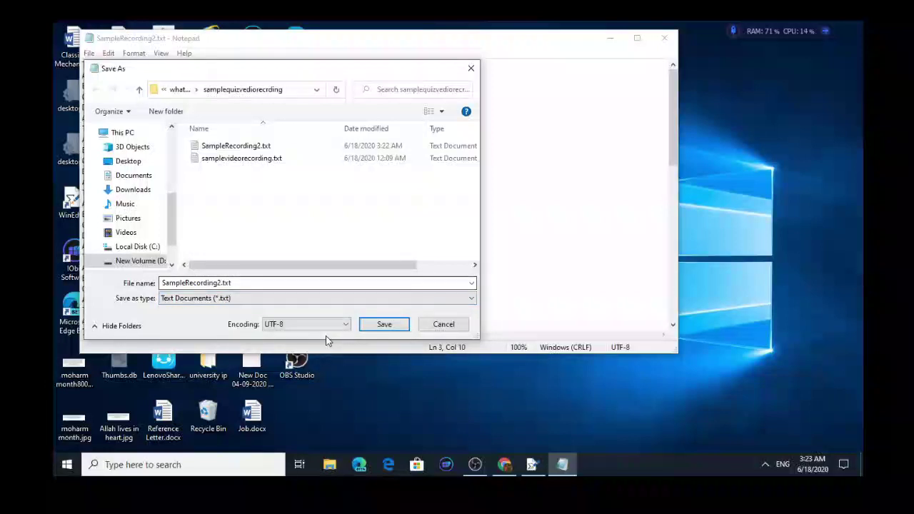
pyautogui.click(474, 298)
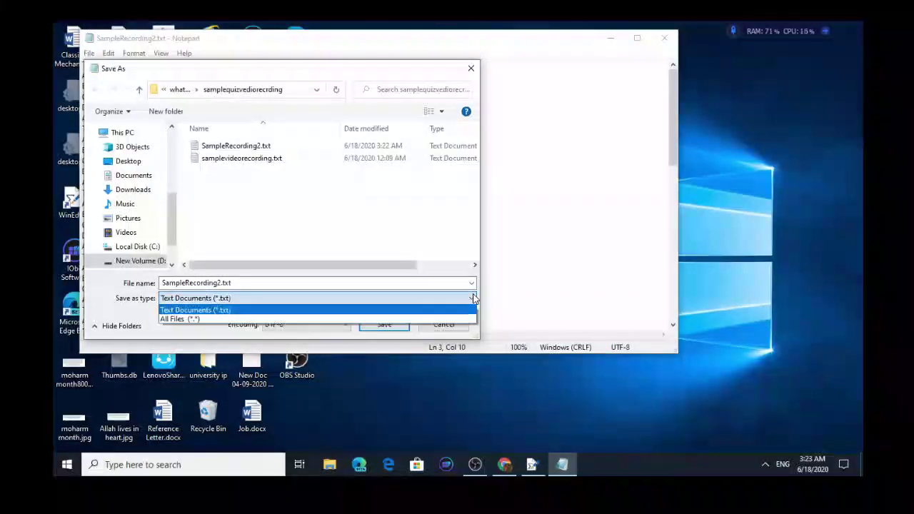
pyautogui.click(474, 298)
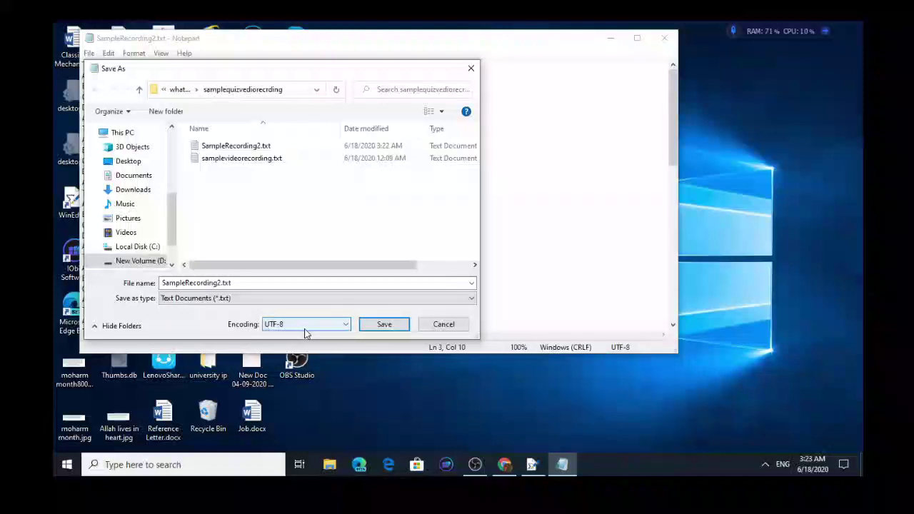
pyautogui.click(385, 325)
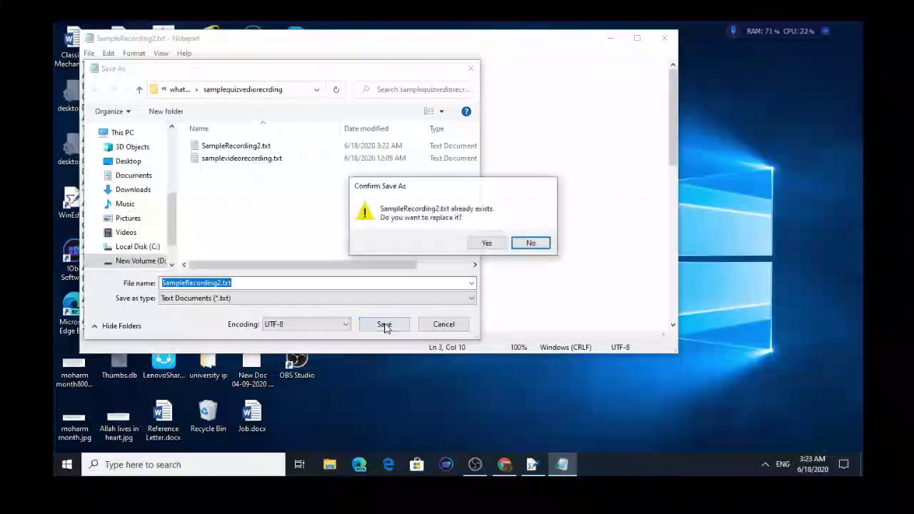
pyautogui.click(489, 243)
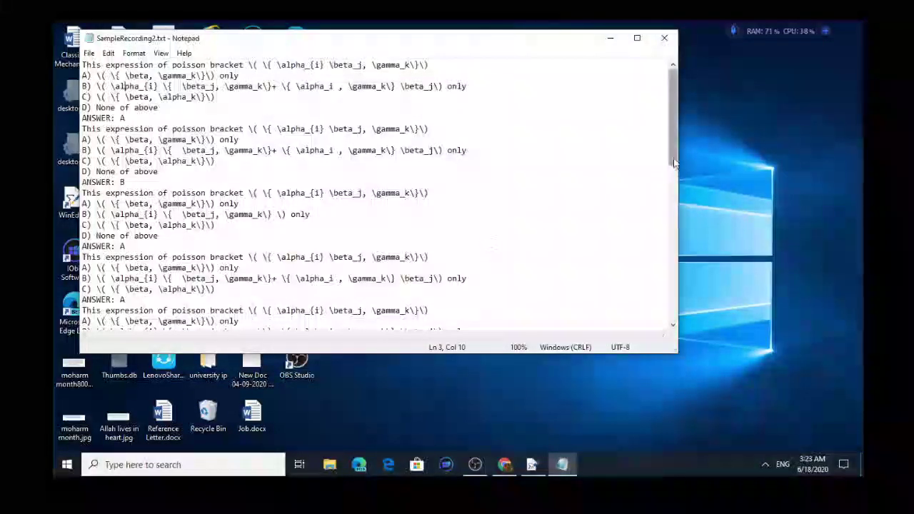
# - Minimize the saved Notepad file and switch to Chrome, selecting the address of the Sumatra PDF download page for replacement
pyautogui.moveTo(676, 134); pyautogui.dragTo(661, 207)
pyautogui.click(613, 40)
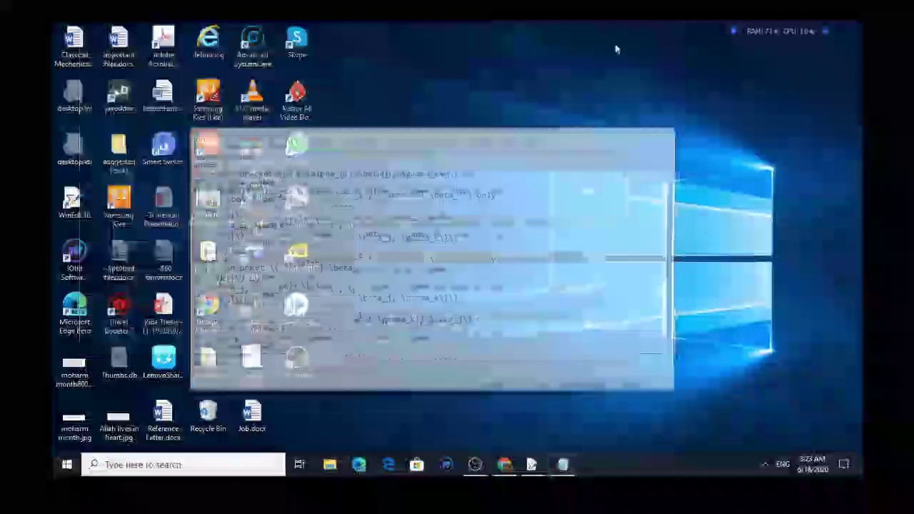
pyautogui.click(503, 472)
pyautogui.click(300, 48)
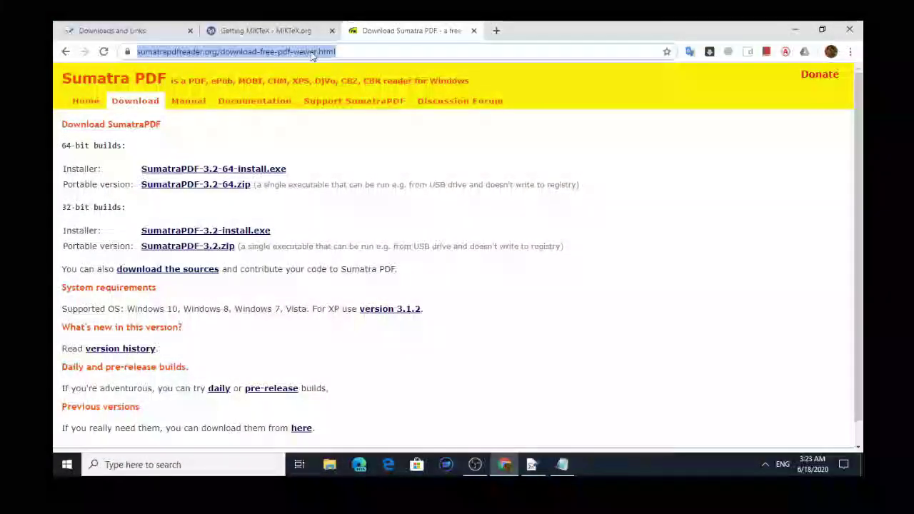
pyautogui.write('g')
pyautogui.press('BackSpace')
pyautogui.press('BackSpace')
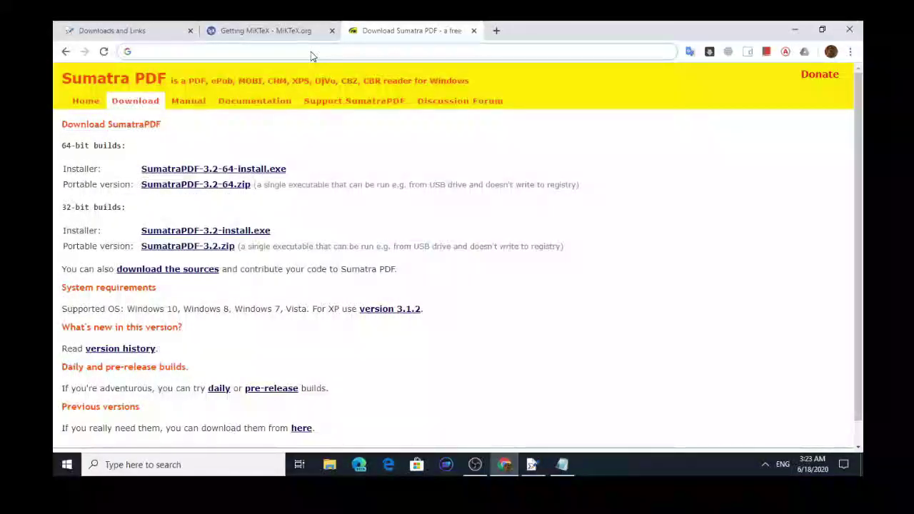
pyautogui.write('w')
pyautogui.press('BackSpace')
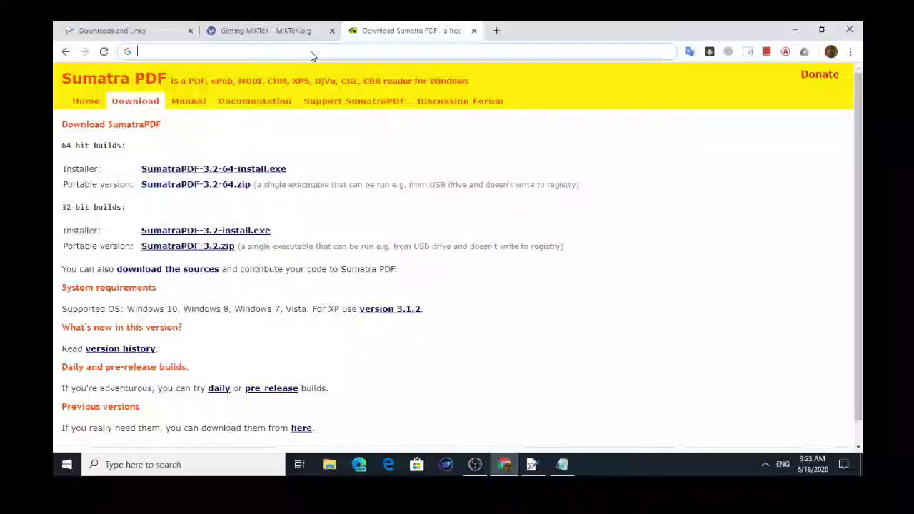
pyautogui.write('w')
pyautogui.press('BackSpace')
pyautogui.press('BackSpace')
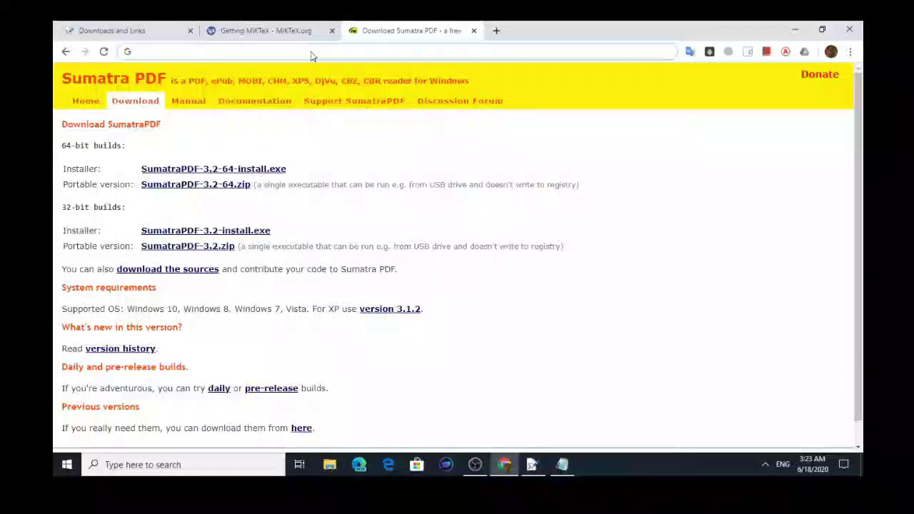
pyautogui.write('uol')
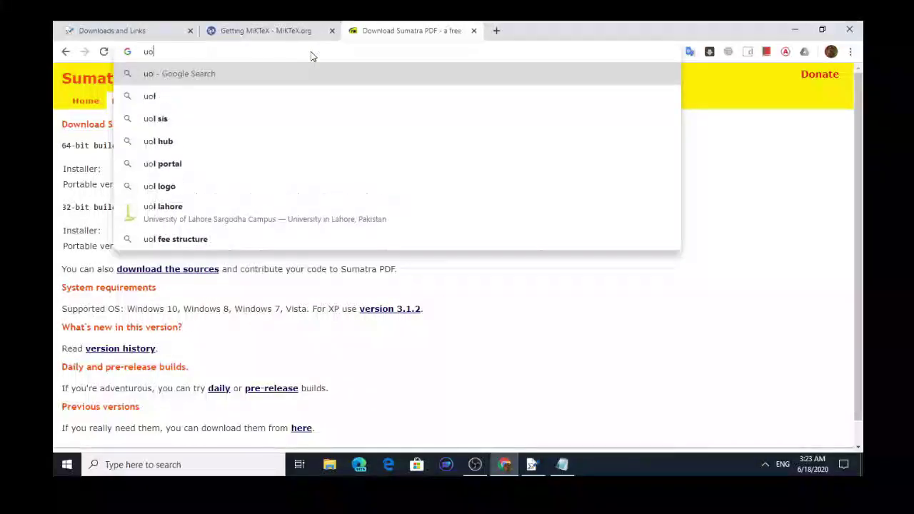
pyautogui.press('Escape')
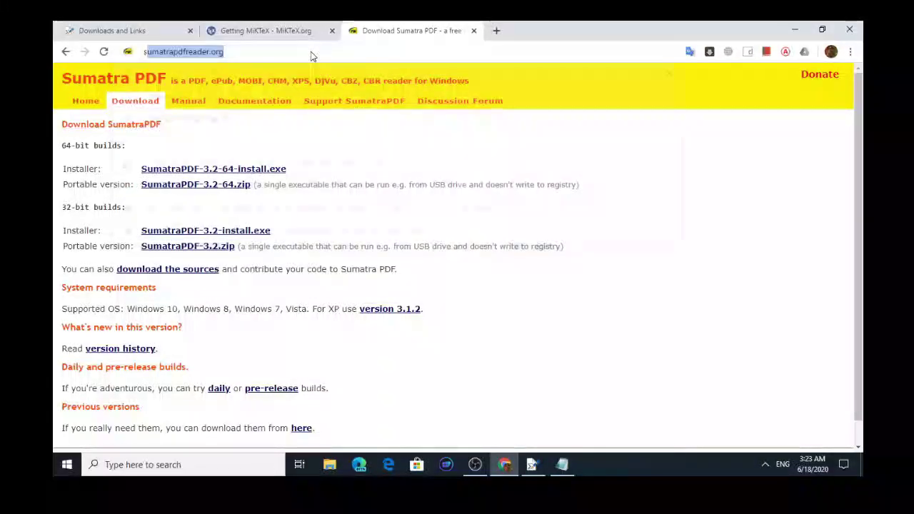
# - Open slate.uol.edu.pk and start the login with the University Google Account
pyautogui.write('slate.uol.edu.pk')
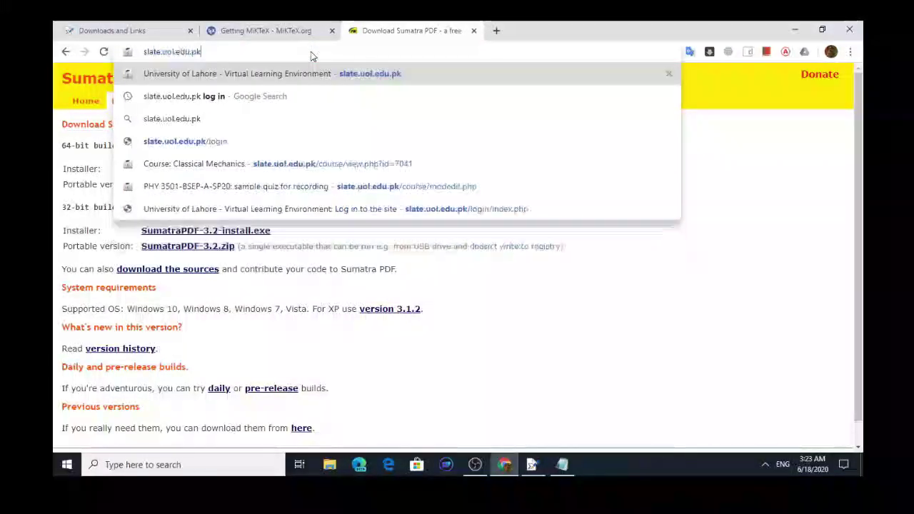
pyautogui.press('Return')
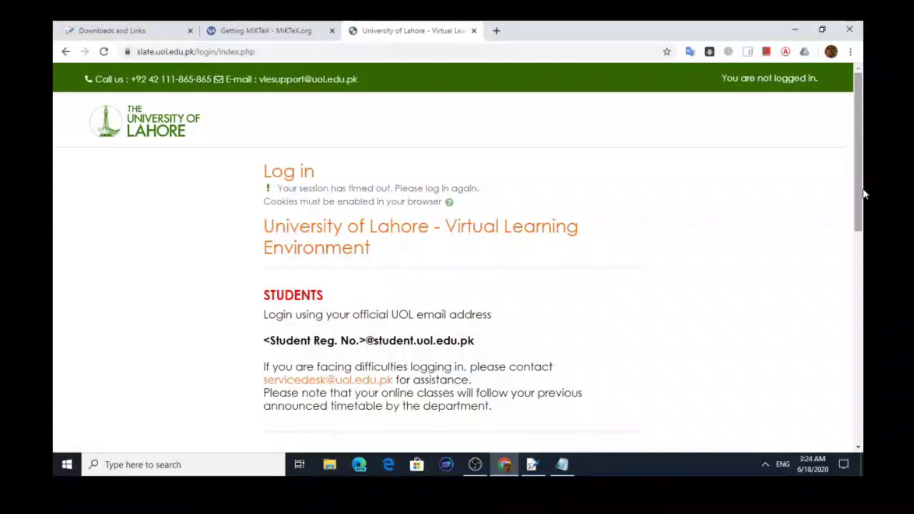
pyautogui.moveTo(861, 194); pyautogui.dragTo(854, 322)
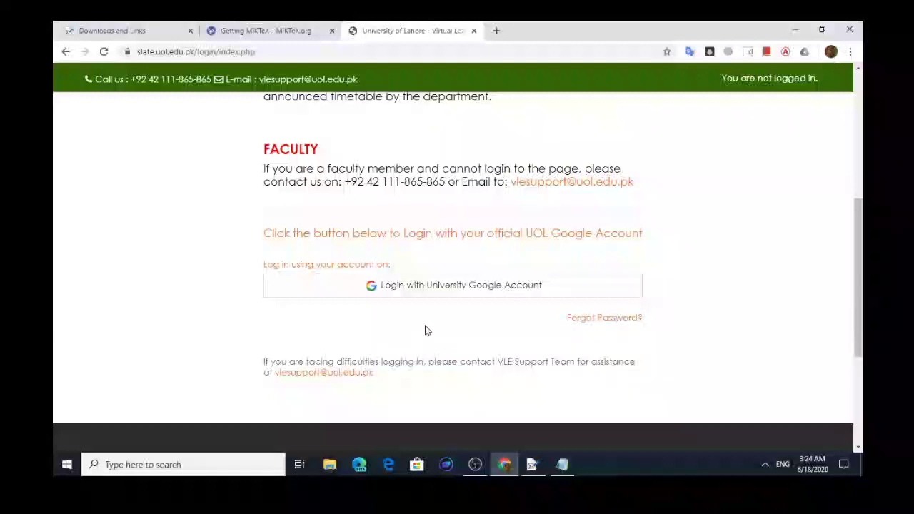
pyautogui.click(432, 286)
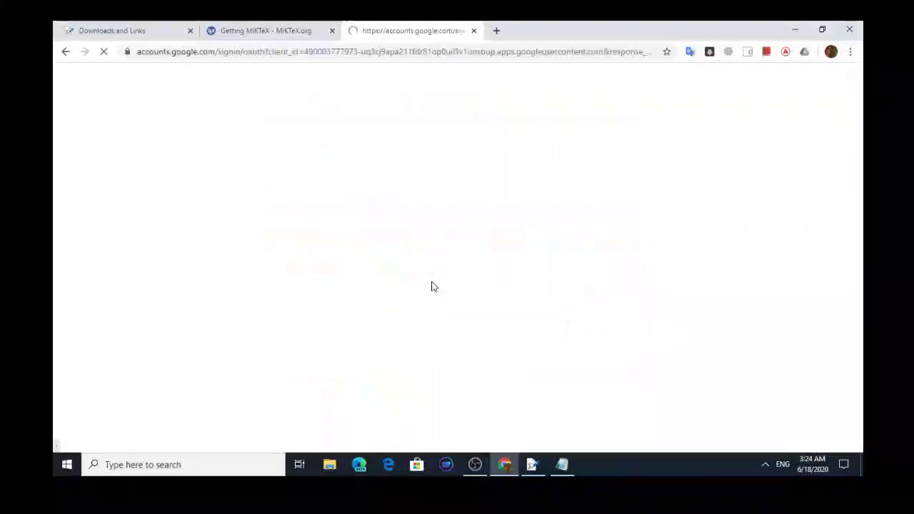
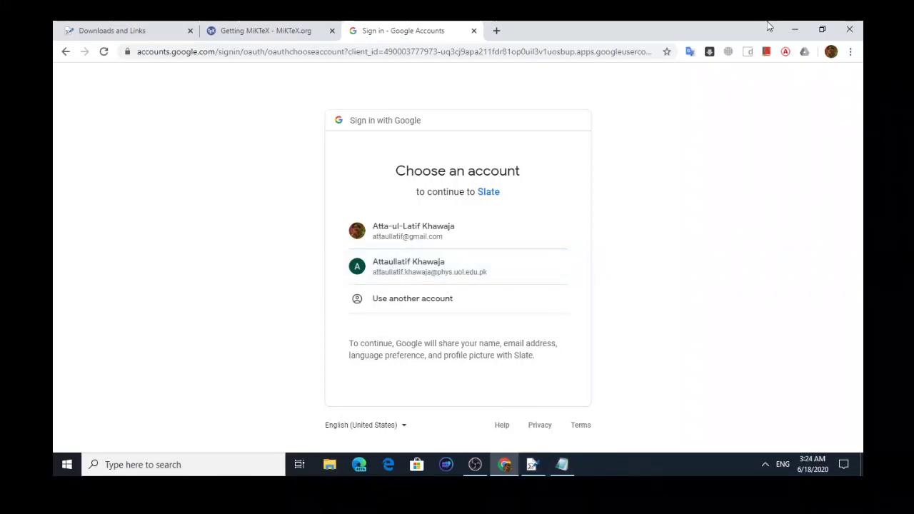
# - Dismiss the WinEdt registration reminder, minimizing the windows in front, and return to the Google account chooser in Chrome
pyautogui.click(475, 464)
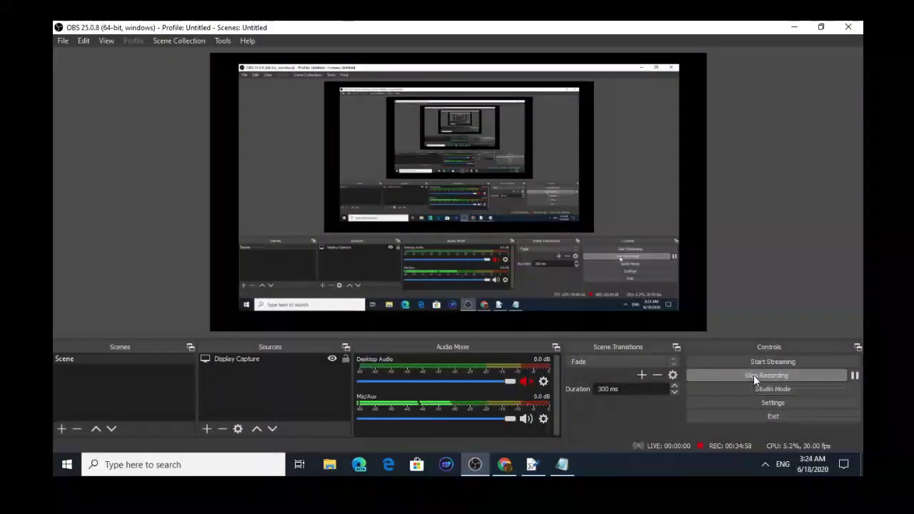
pyautogui.click(855, 376)
pyautogui.click(793, 27)
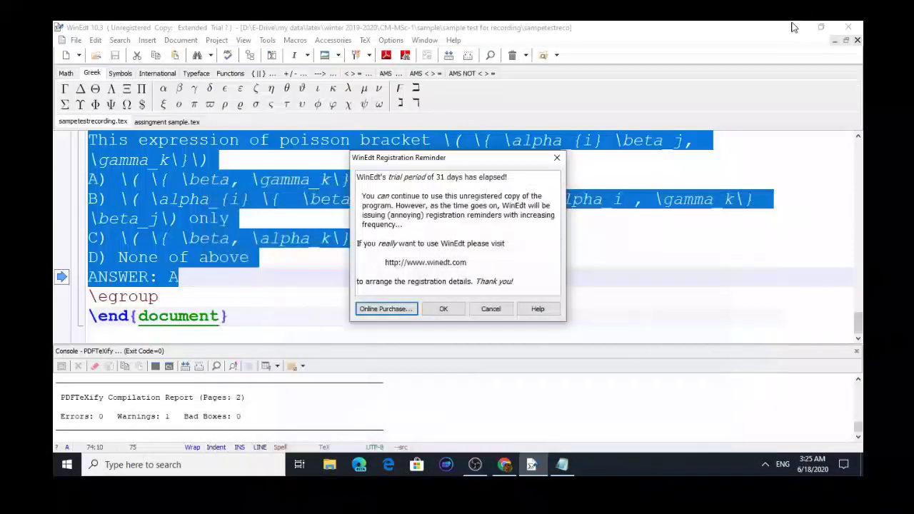
pyautogui.click(491, 311)
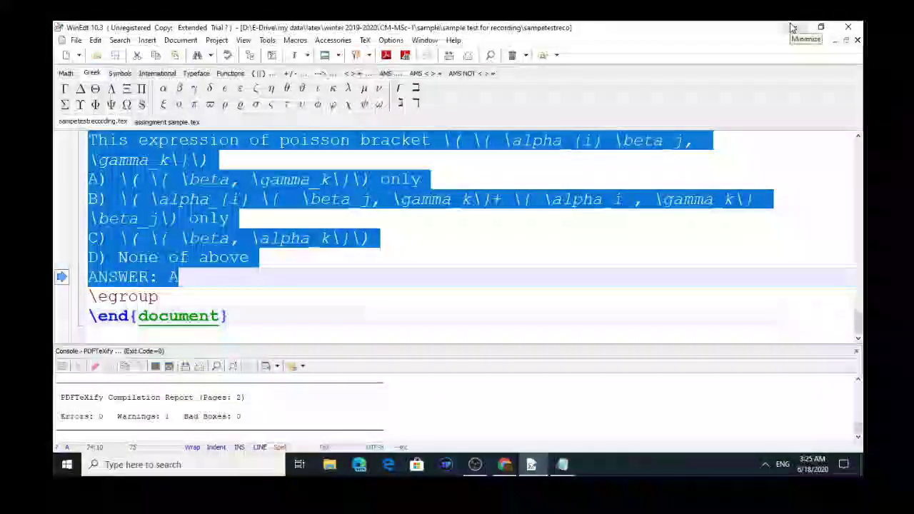
pyautogui.click(799, 31)
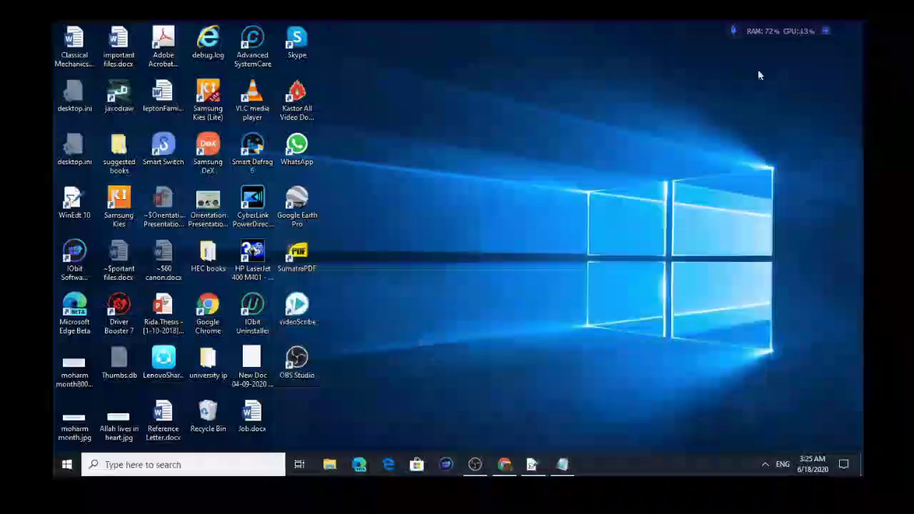
pyautogui.click(505, 465)
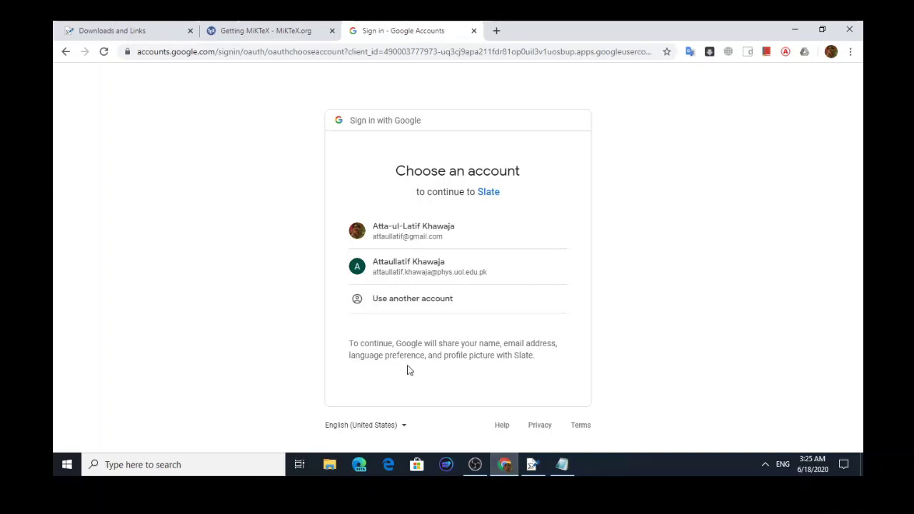
# - Replace the Google sign-in address with slate.uol.edu.pk and load the University of Lahore login page
pyautogui.click(314, 54)
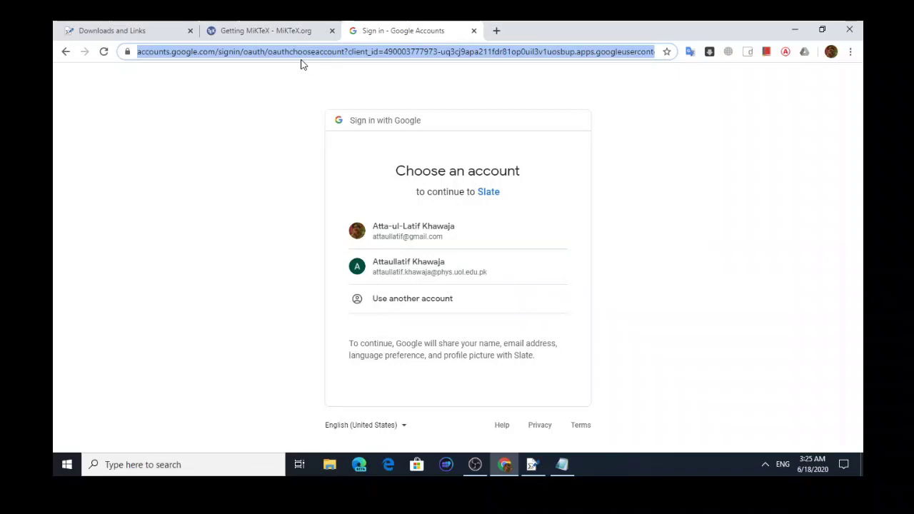
pyautogui.write('s')
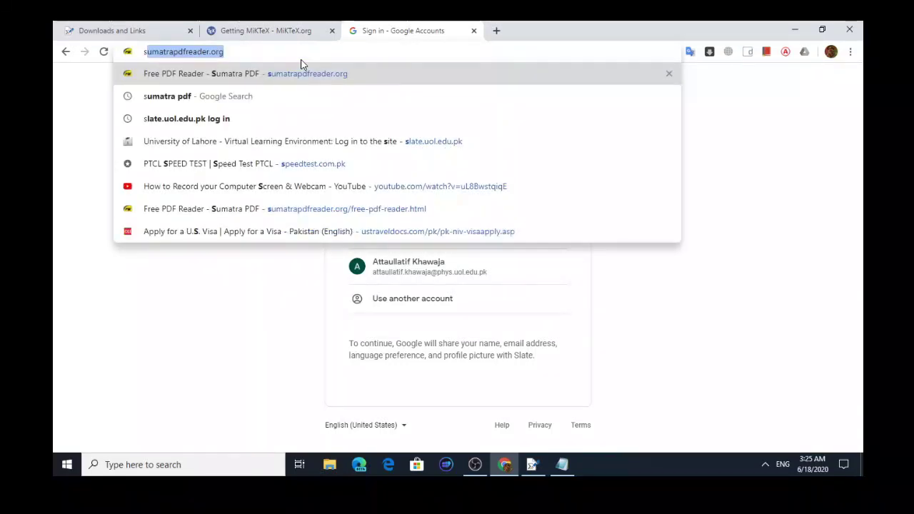
pyautogui.write('late.uol.edu.pk')
pyautogui.press('Return')
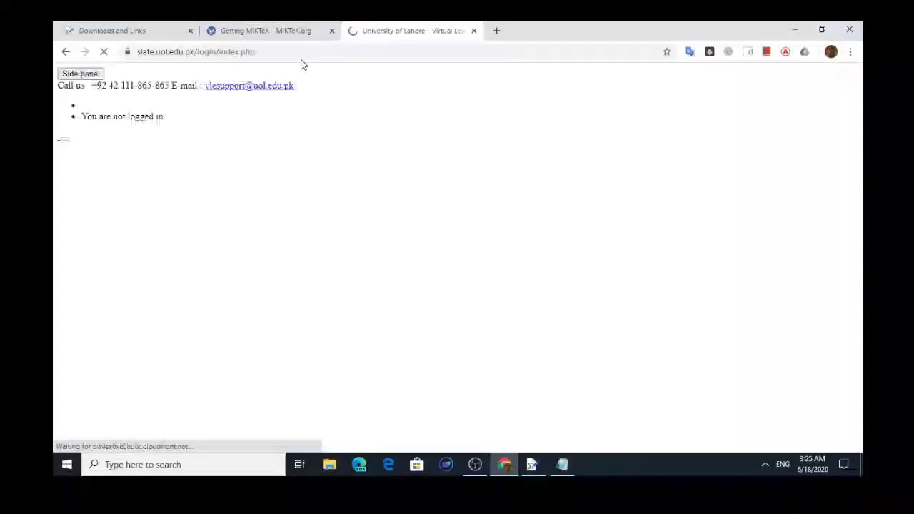
# - Log in to Slate with the University Google Account, choosing the university e-mail account
pyautogui.moveTo(861, 148); pyautogui.dragTo(863, 272)
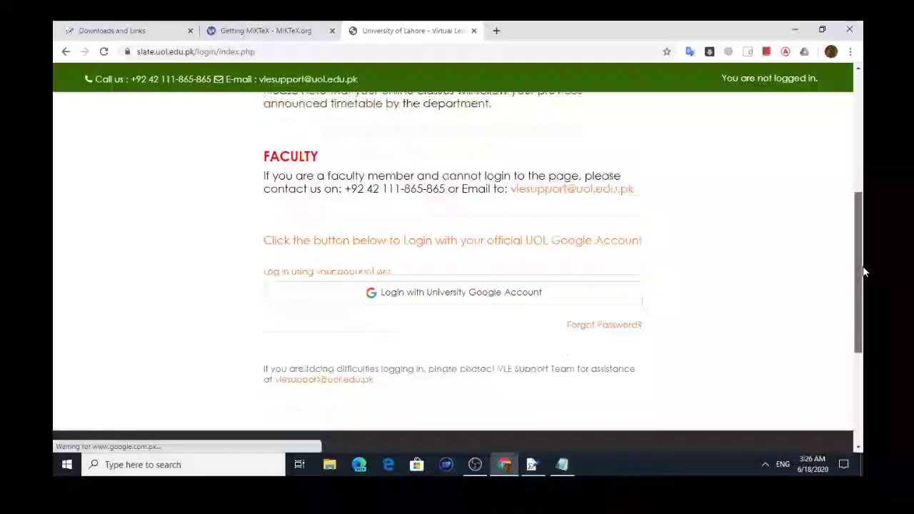
pyautogui.click(517, 299)
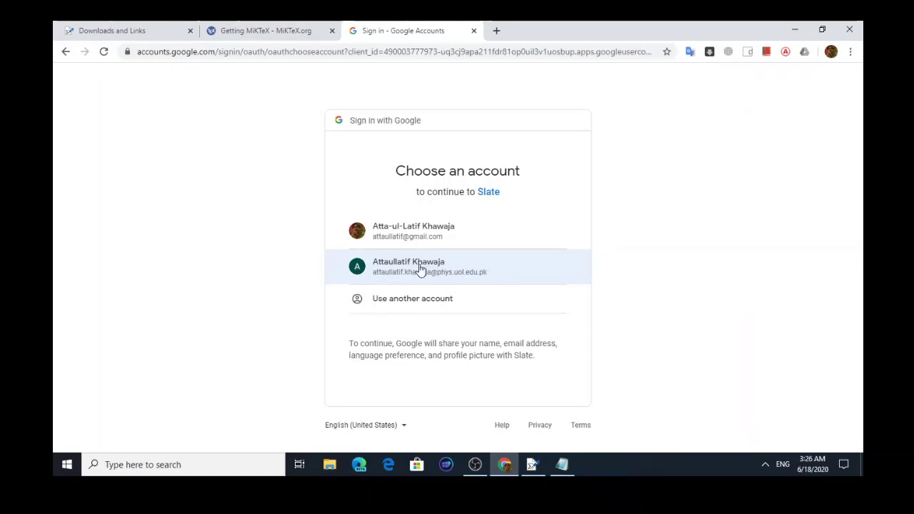
pyautogui.click(420, 265)
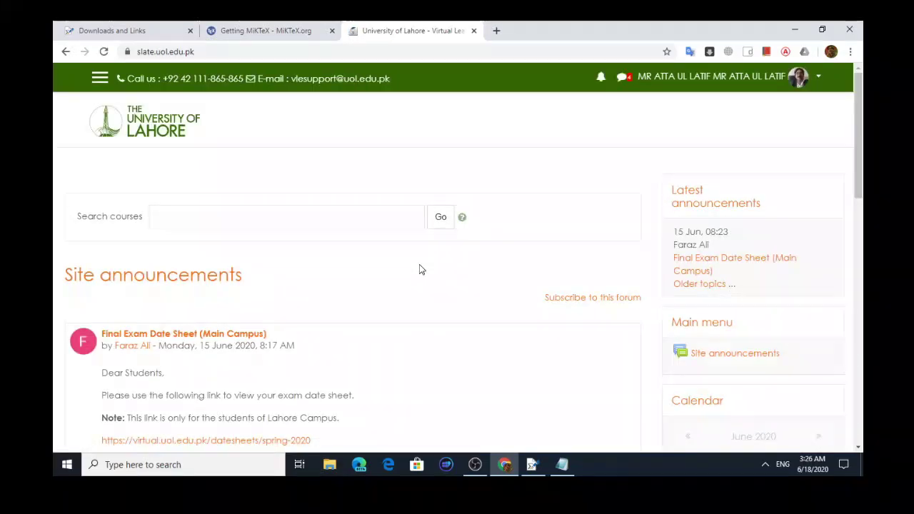
# - Open the Classical Mechanics course PHY 3501-BSEP-A-SP20 and turn editing on
pyautogui.moveTo(861, 193); pyautogui.dragTo(836, 132)
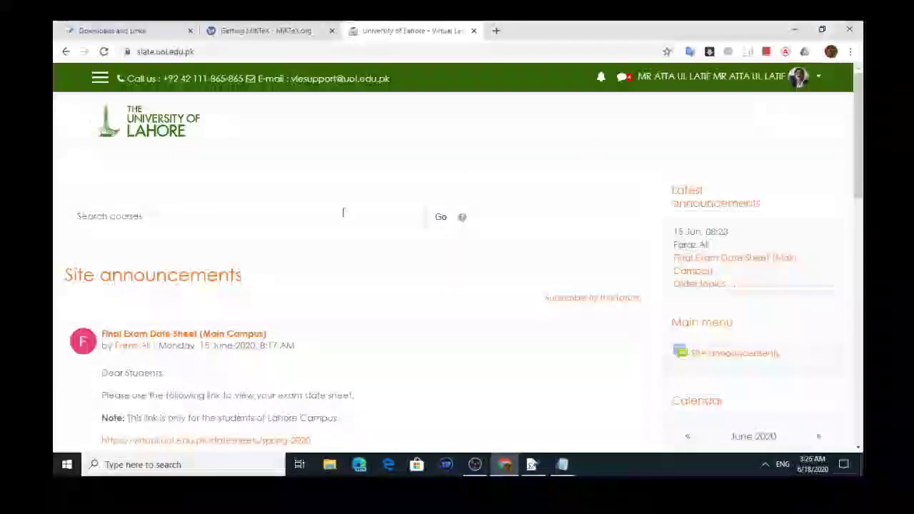
pyautogui.click(96, 79)
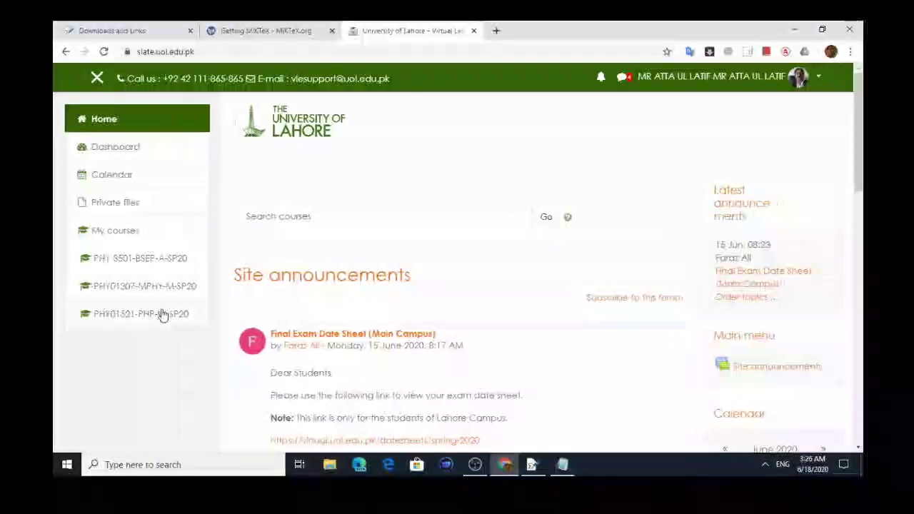
pyautogui.click(148, 256)
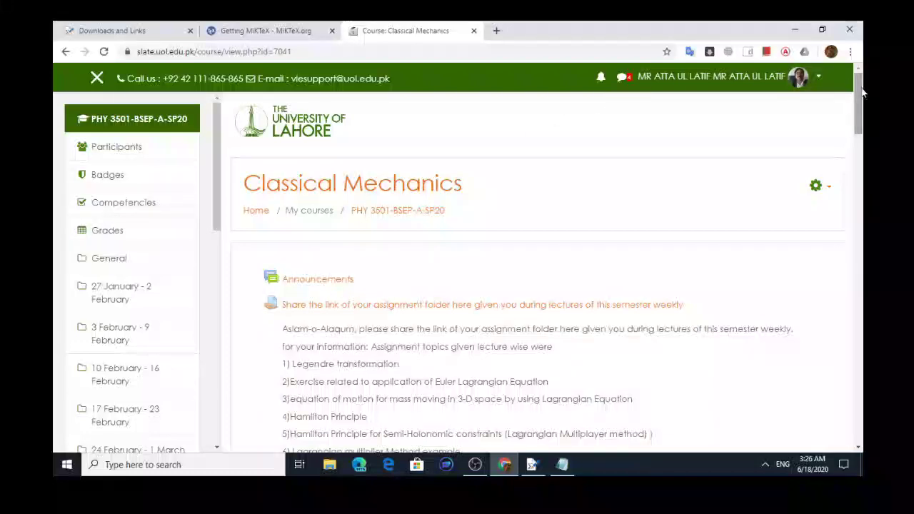
pyautogui.moveTo(857, 85)
pyautogui.mouseDown()
pyautogui.moveTo(863, 133)
pyautogui.moveTo(859, 89)
pyautogui.mouseUp()
pyautogui.click(828, 190)
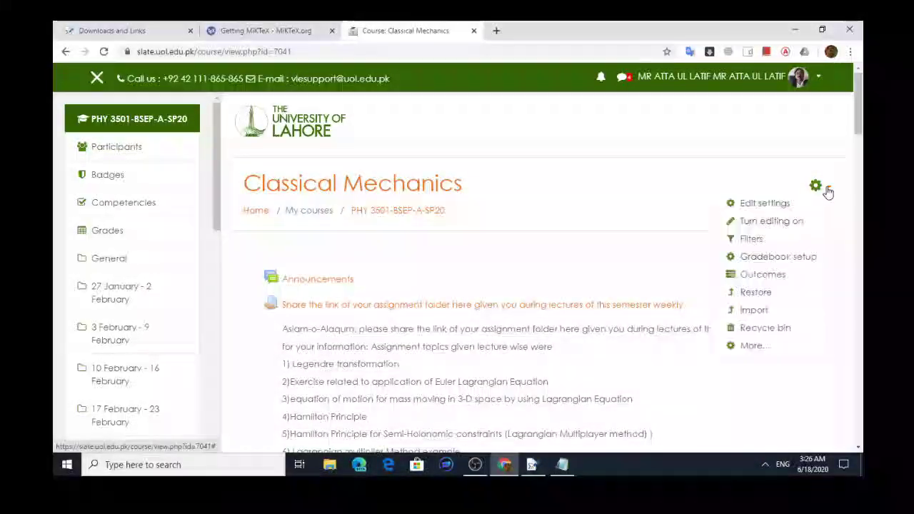
pyautogui.click(772, 224)
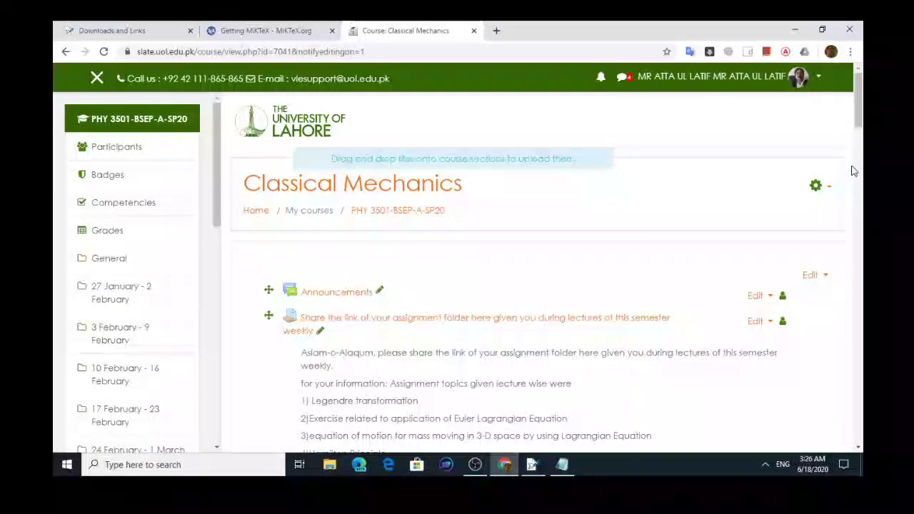
# - Add a Lesson activity to the course's general section, below the Mock Exam MCQ quiz
pyautogui.moveTo(861, 110); pyautogui.dragTo(860, 198)
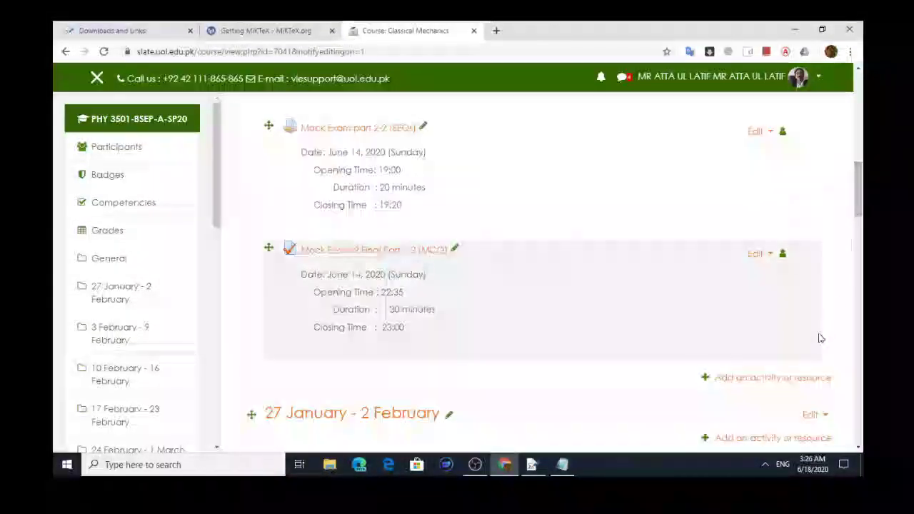
pyautogui.click(795, 380)
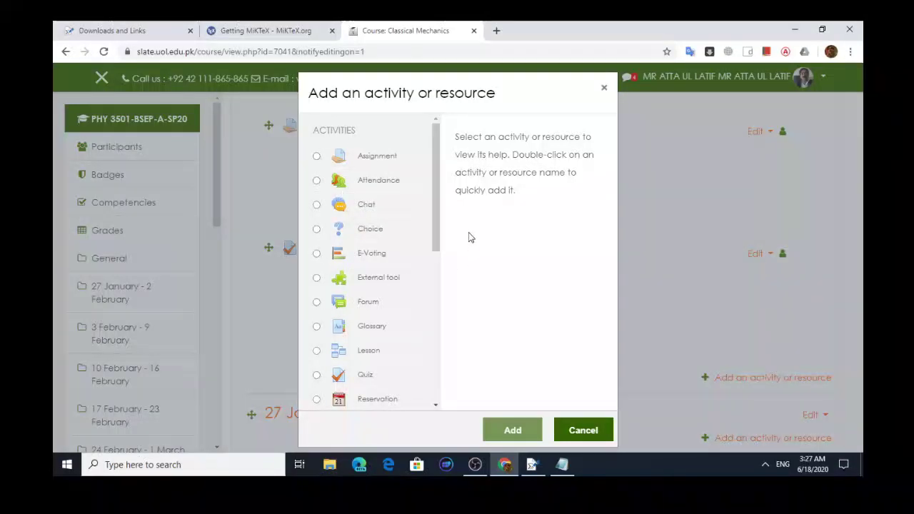
pyautogui.moveTo(434, 218); pyautogui.dragTo(436, 244)
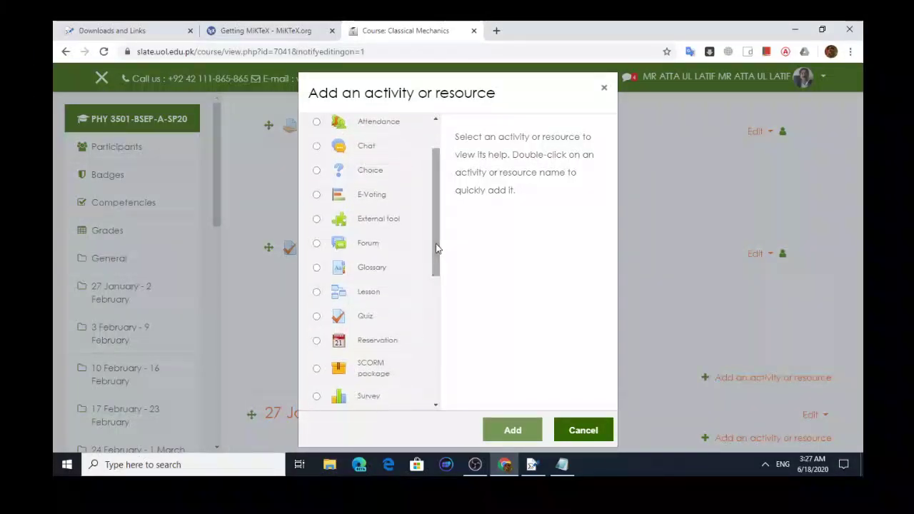
pyautogui.click(316, 293)
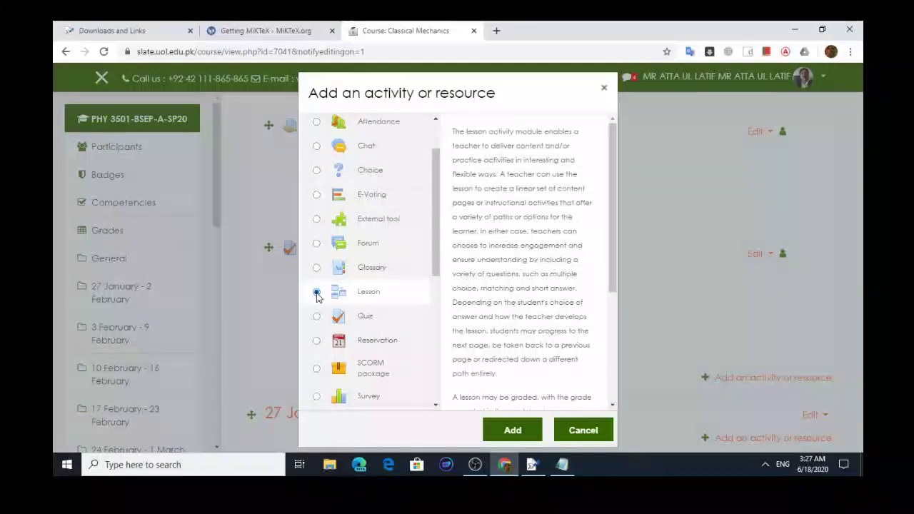
pyautogui.click(513, 431)
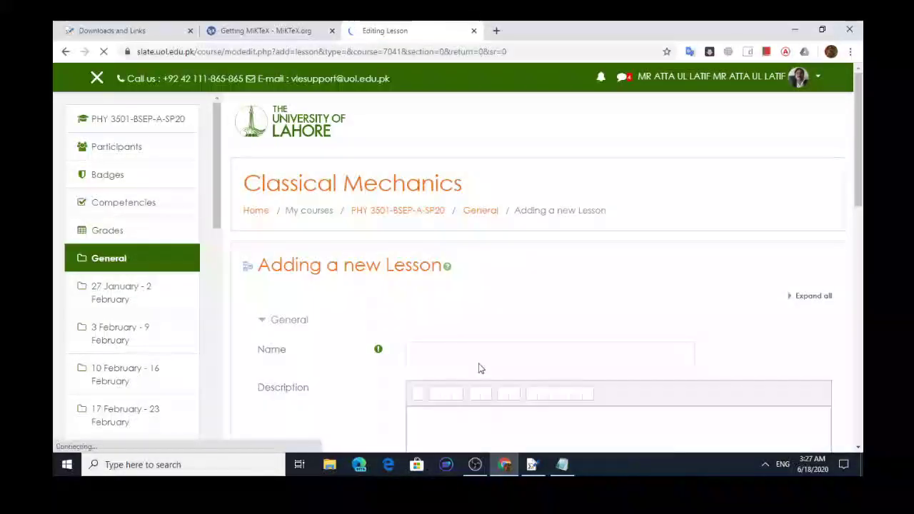
# - Name the new lesson "Testing Quiz recording"
pyautogui.click(476, 357)
pyautogui.write('Te')
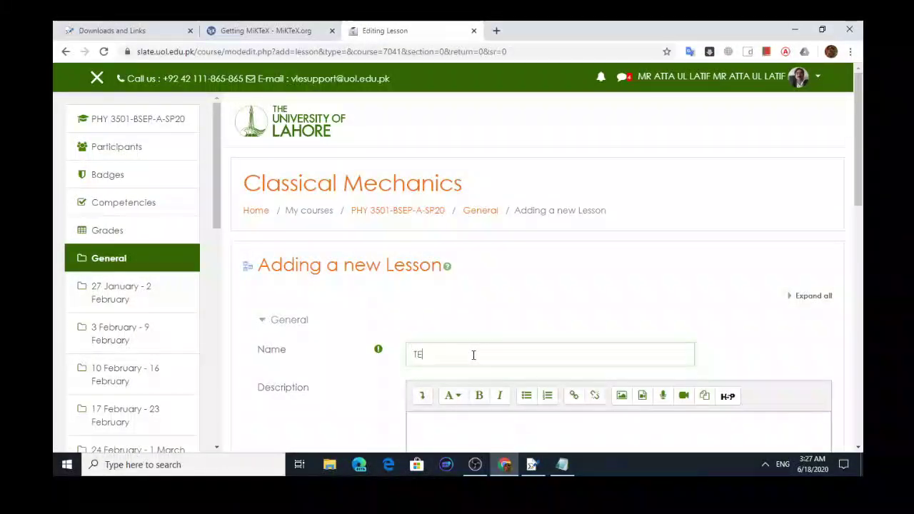
pyautogui.write('sting Quiz r')
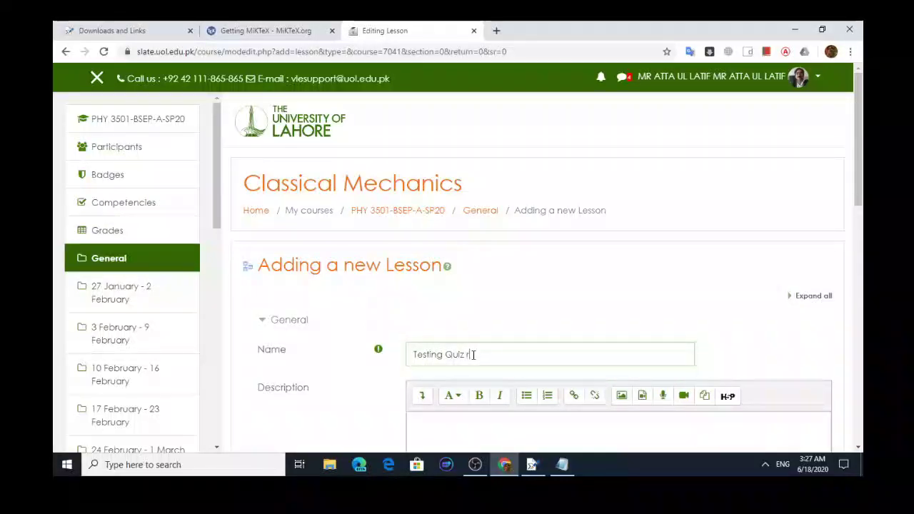
pyautogui.write('ecor')
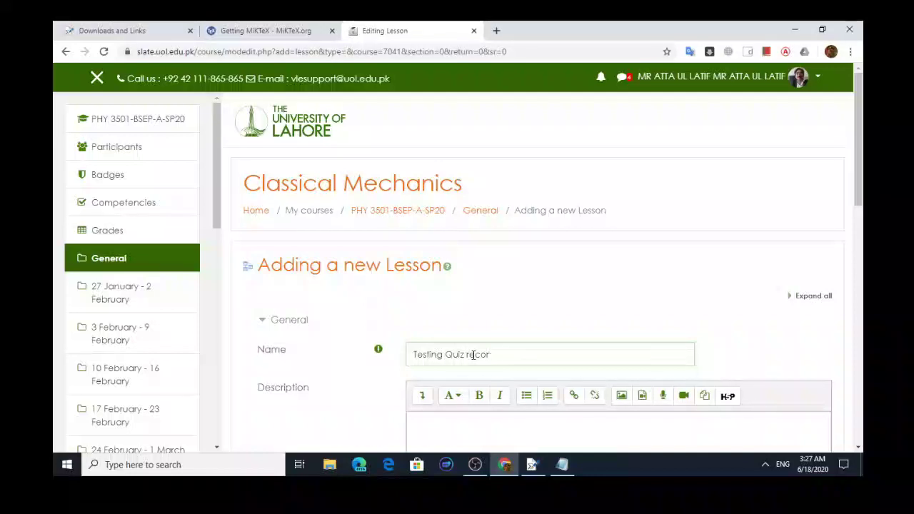
pyautogui.write('ding')
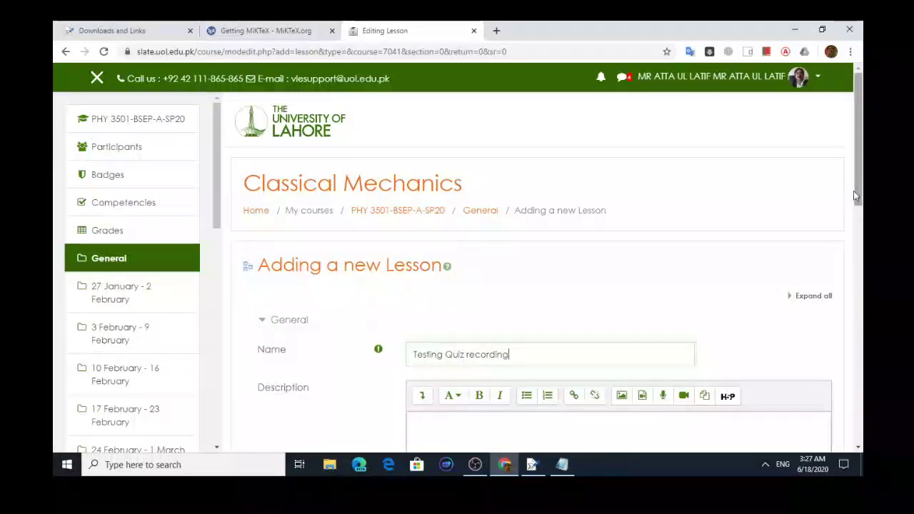
# - Begin the lesson description with the date "June 19, 2020" and a line reading "starting time = 11:00"
pyautogui.moveTo(856, 188); pyautogui.dragTo(863, 244)
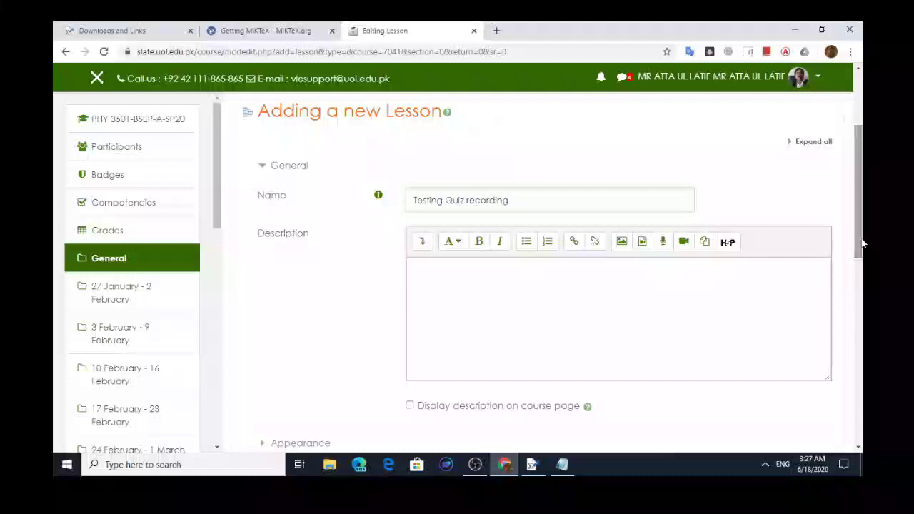
pyautogui.click(505, 293)
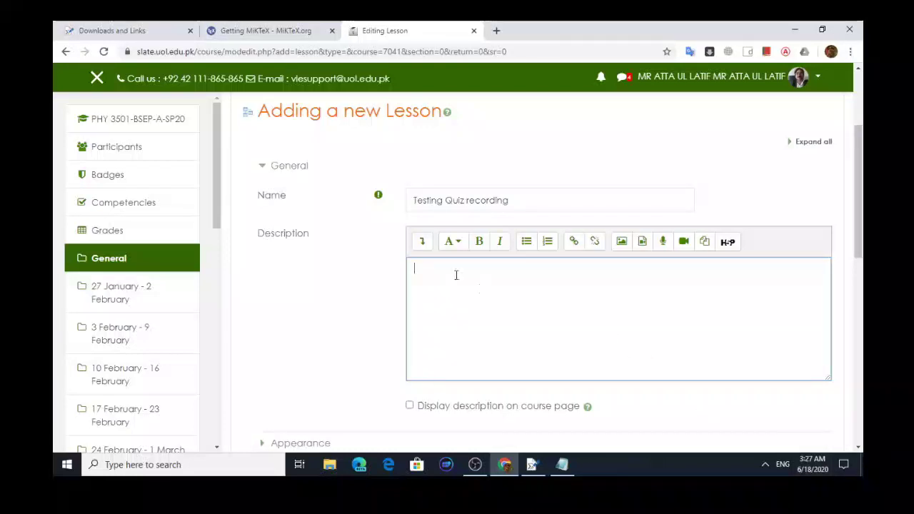
pyautogui.write('Ju')
pyautogui.write('ne')
pyautogui.write(' 19')
pyautogui.write(', 2')
pyautogui.write('020 ')
pyautogui.write(' s')
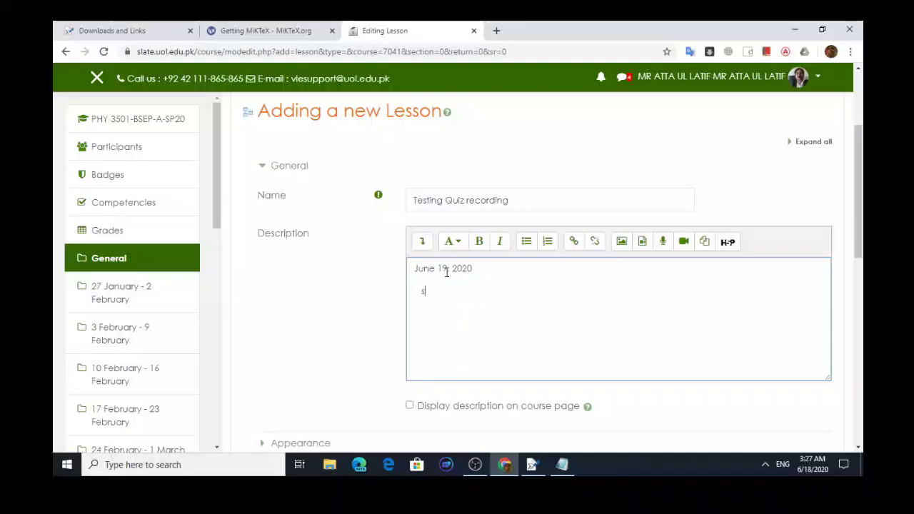
pyautogui.write('tarting time  ')
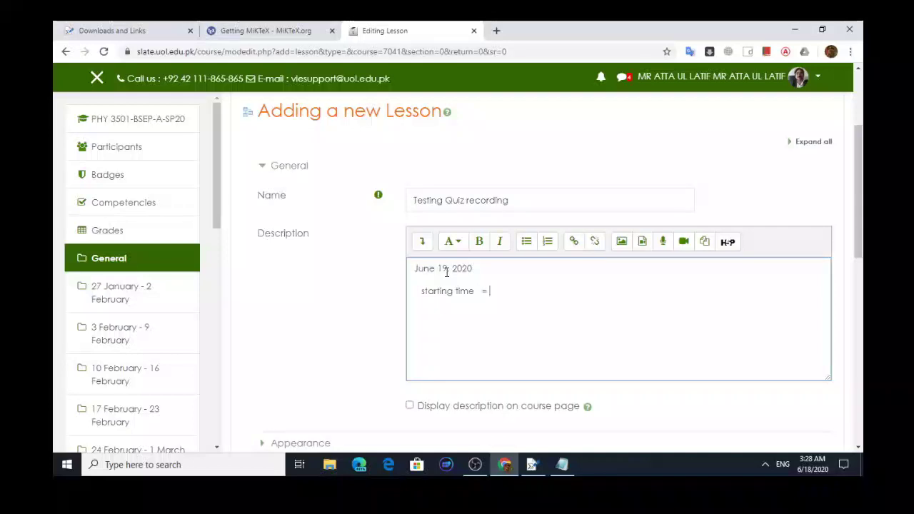
pyautogui.write('=  11')
pyautogui.write(':00')
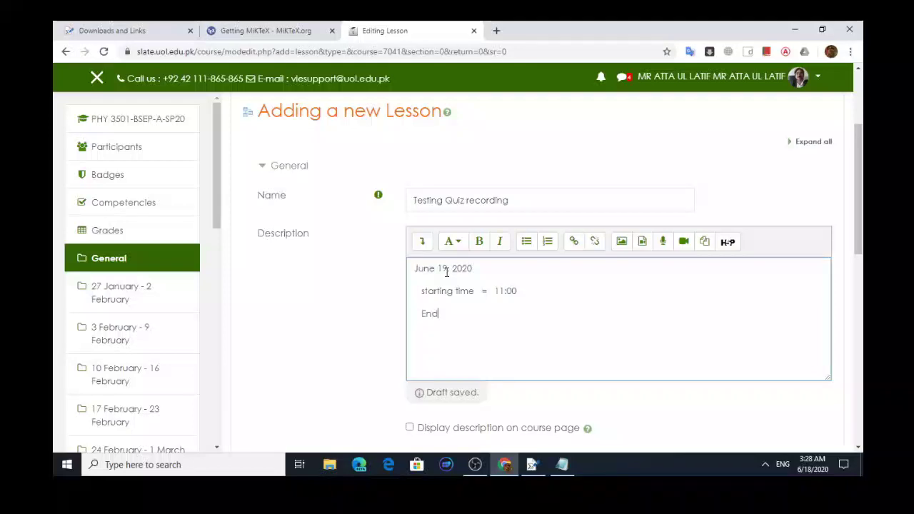
# - Add the lines "End time = 13:00" and "Duration = 2 hours" to the description and enable its display on the course page
pyautogui.write(' End time ')
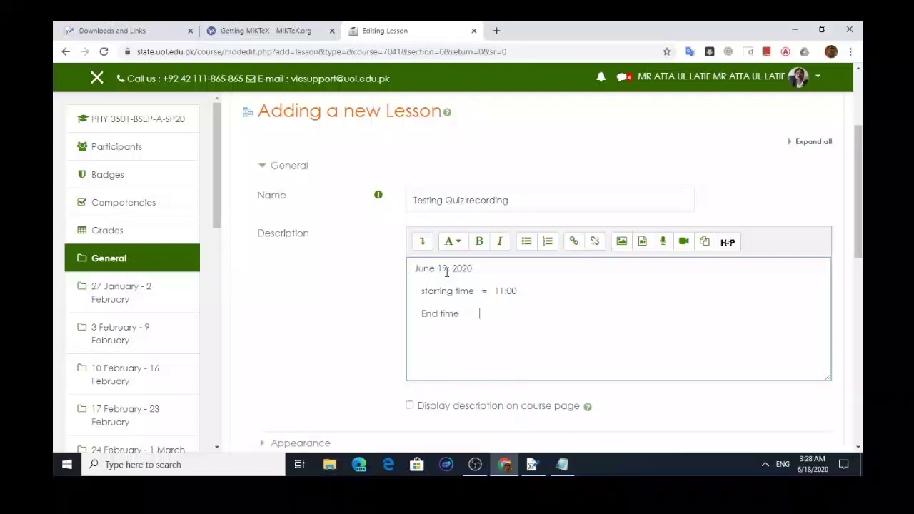
pyautogui.write('    =')
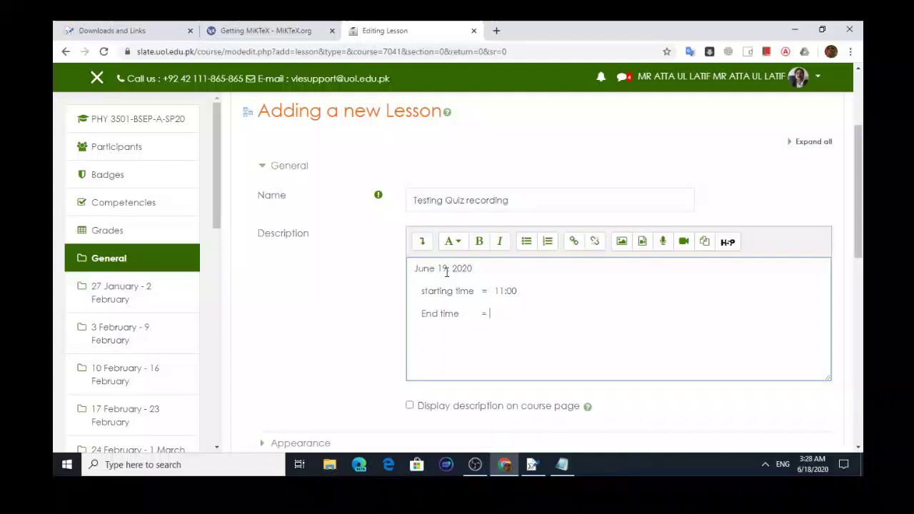
pyautogui.write(' 1')
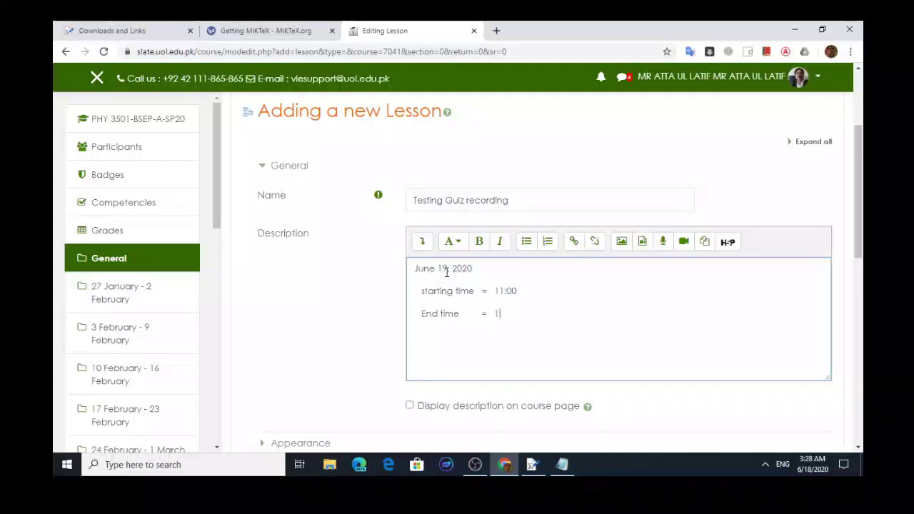
pyautogui.write('3:00')
pyautogui.press('Return')
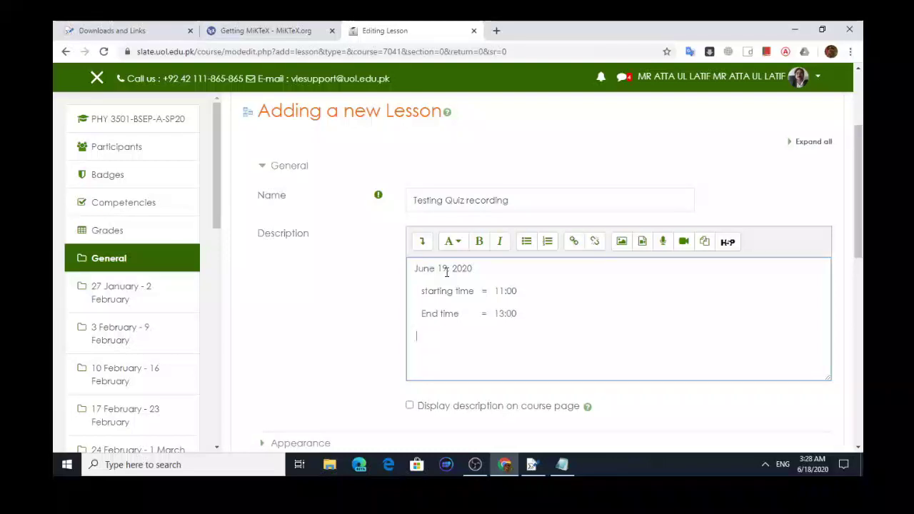
pyautogui.write('Duration        = 2 ')
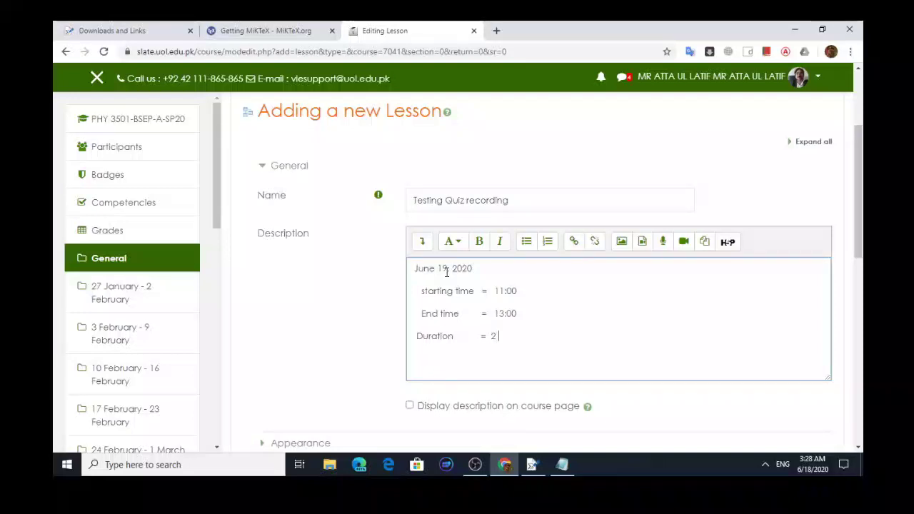
pyautogui.write('Hours')
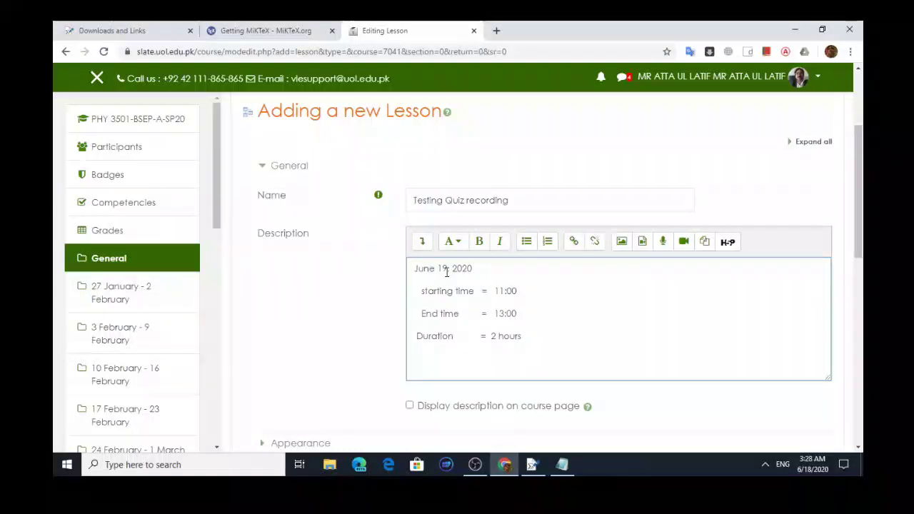
pyautogui.scroll(-2, 860, 208)
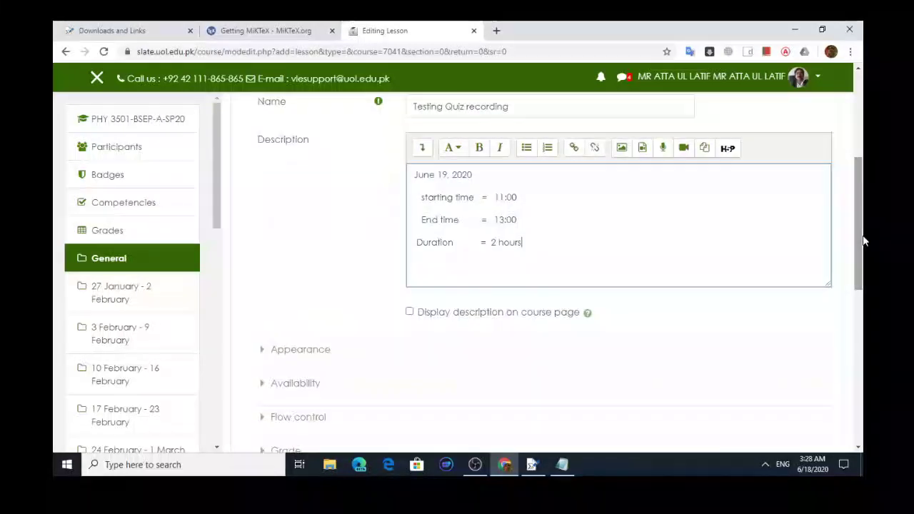
pyautogui.click(409, 313)
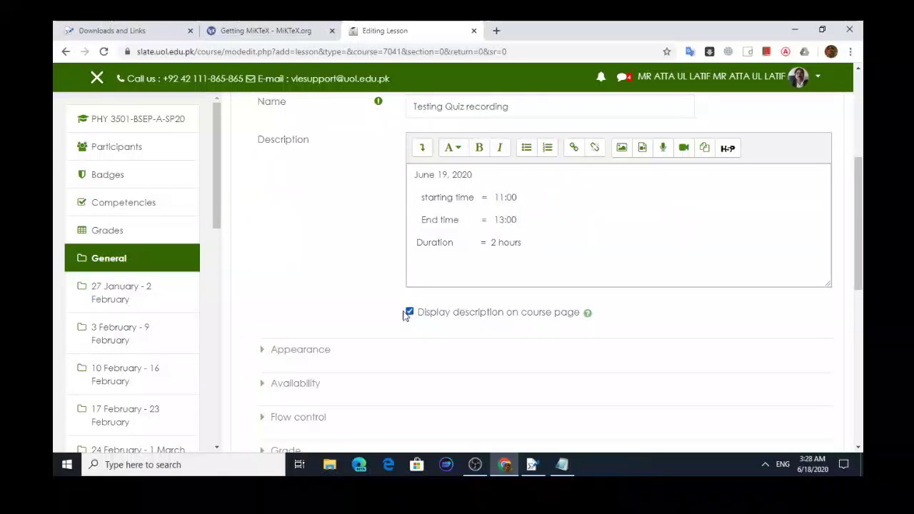
# - Expand the lesson's Appearance settings to show all options and examine the linked media area
pyautogui.click(262, 352)
pyautogui.moveTo(860, 262)
pyautogui.mouseDown()
pyautogui.moveTo(859, 314)
pyautogui.moveTo(857, 279)
pyautogui.mouseUp()
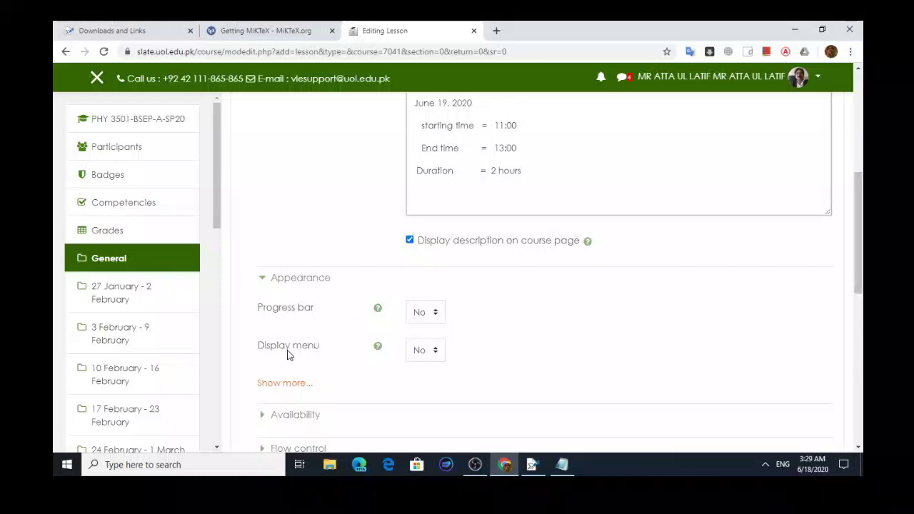
pyautogui.click(262, 280)
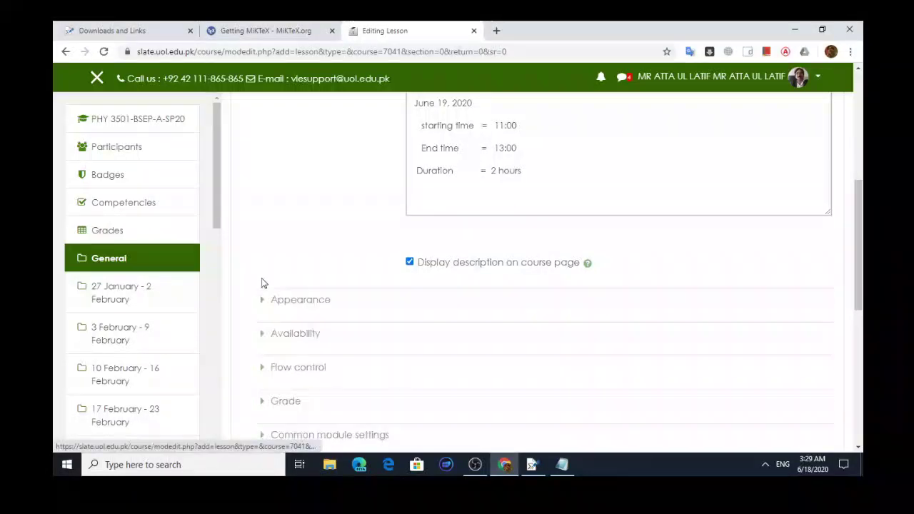
pyautogui.click(265, 301)
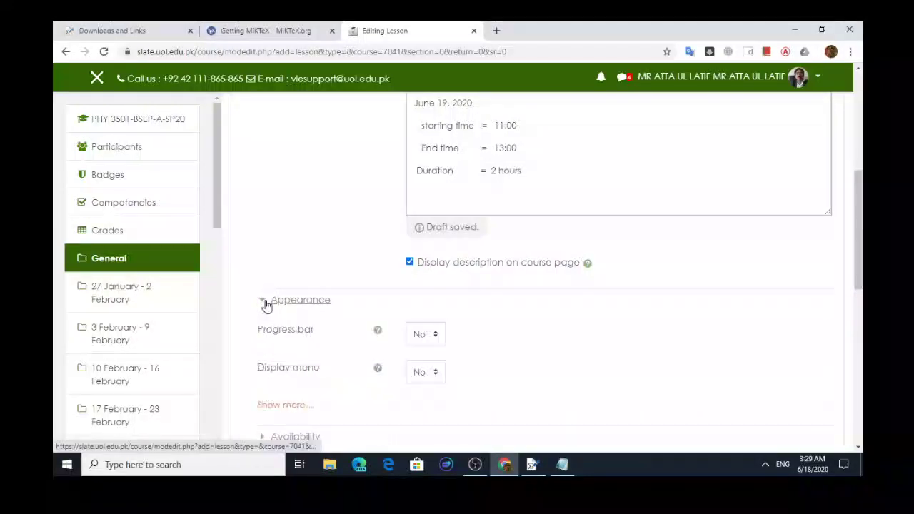
pyautogui.click(290, 406)
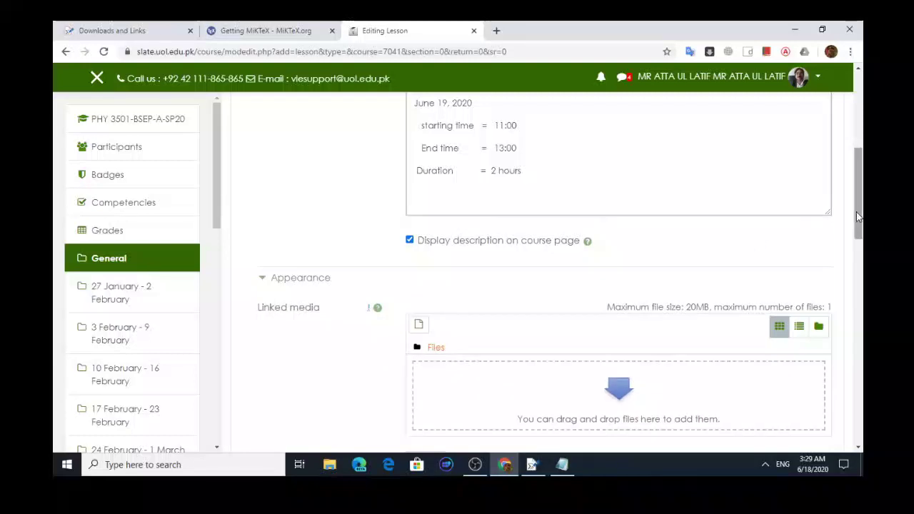
pyautogui.scroll(-1, 856, 214)
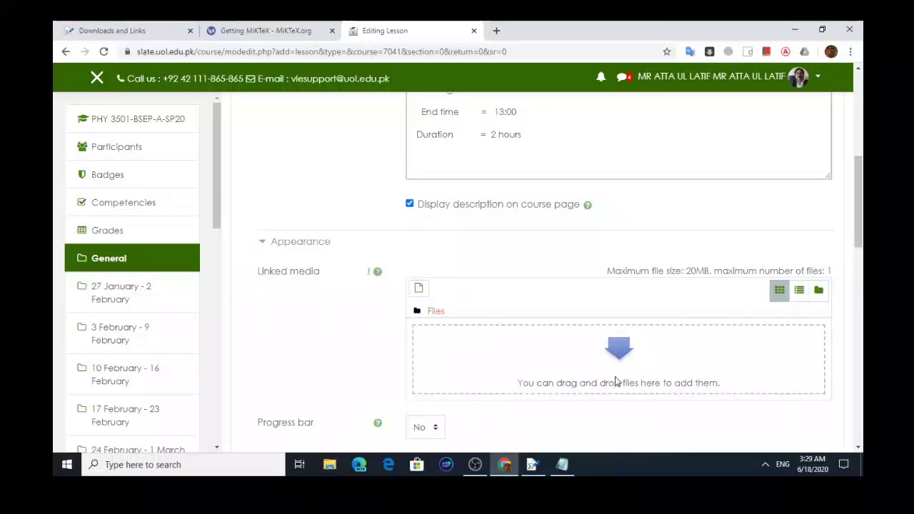
# - Collapse the Appearance settings, select the description text from the date to the duration, and cancel adding the lesson
pyautogui.click(262, 243)
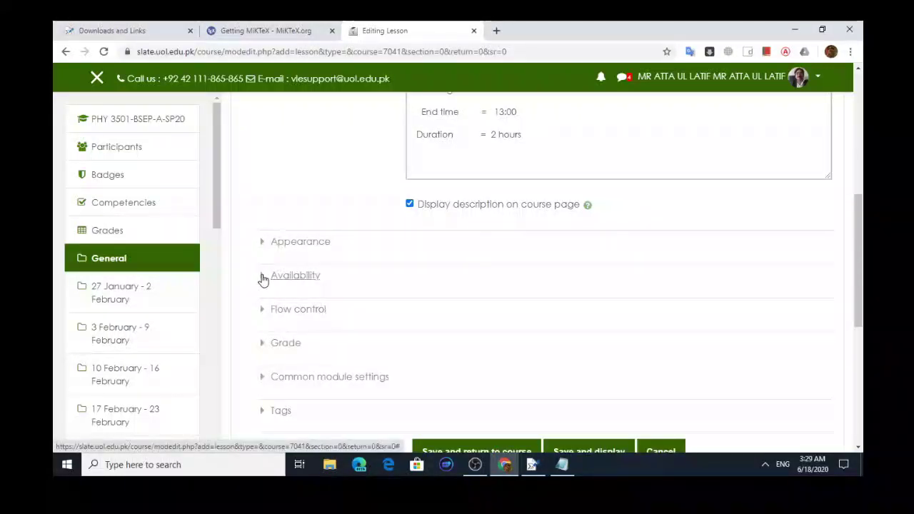
pyautogui.moveTo(856, 240); pyautogui.dragTo(856, 178)
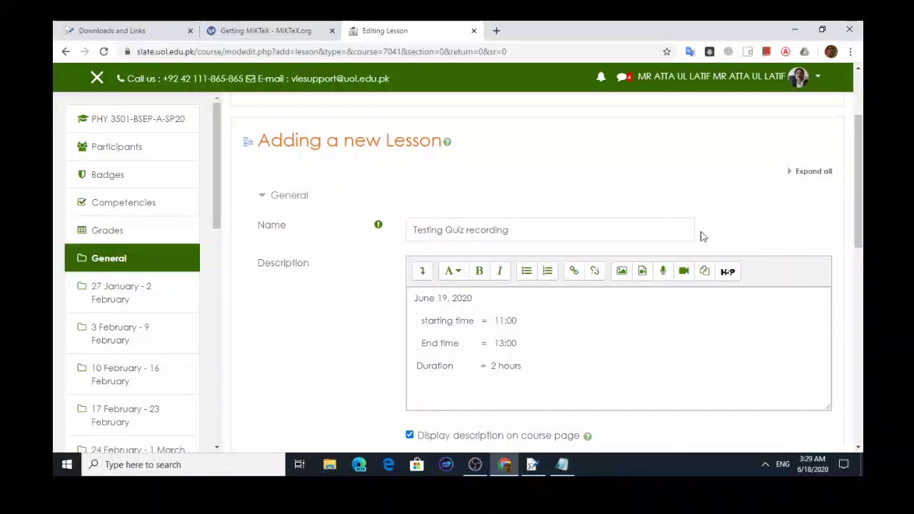
pyautogui.moveTo(410, 300); pyautogui.dragTo(557, 368)
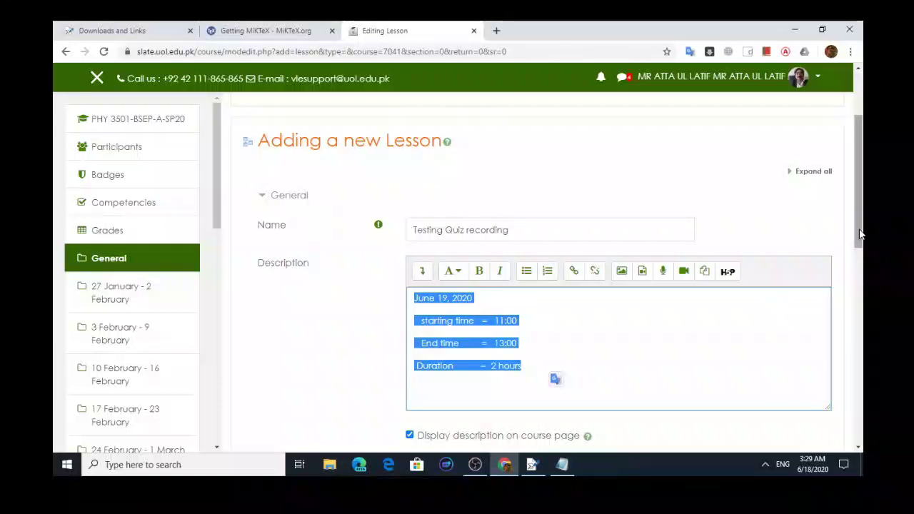
pyautogui.moveTo(861, 236); pyautogui.dragTo(859, 317)
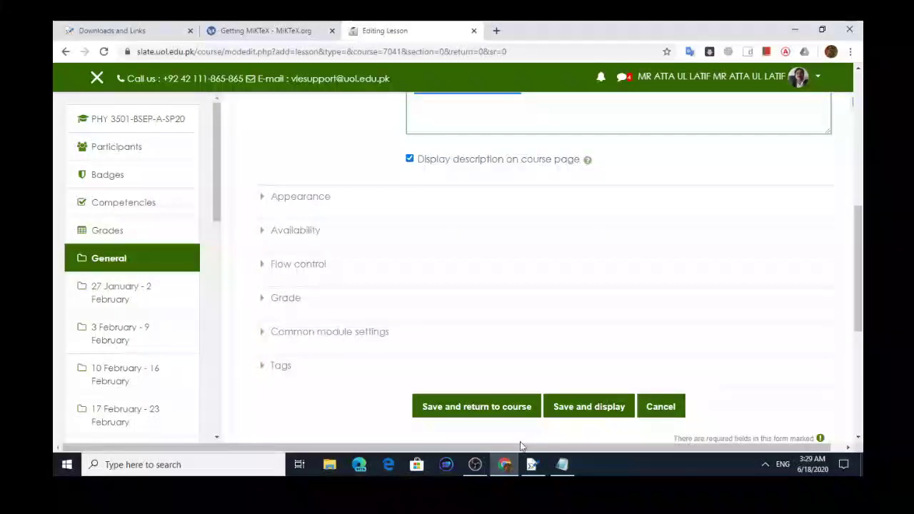
pyautogui.click(650, 408)
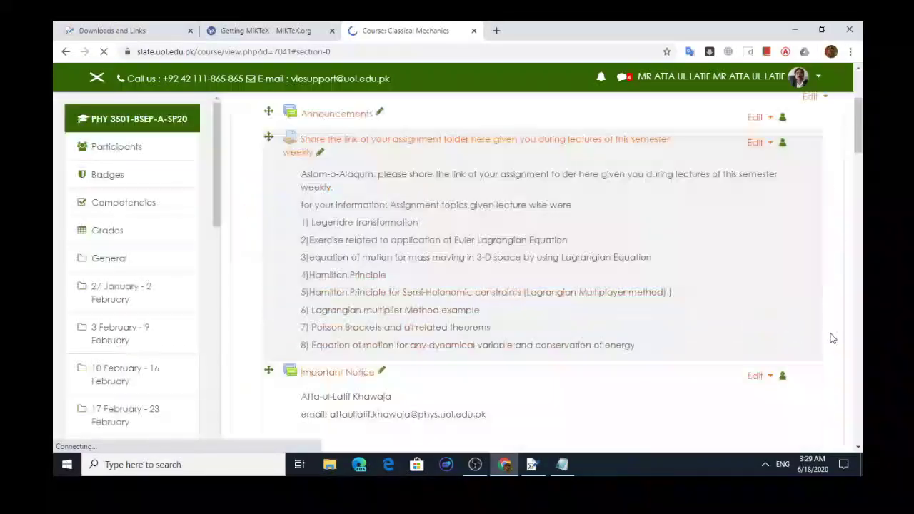
# - Add a new Quiz activity to the General section of the Classical Mechanics course
pyautogui.scroll(3, 851, 243)
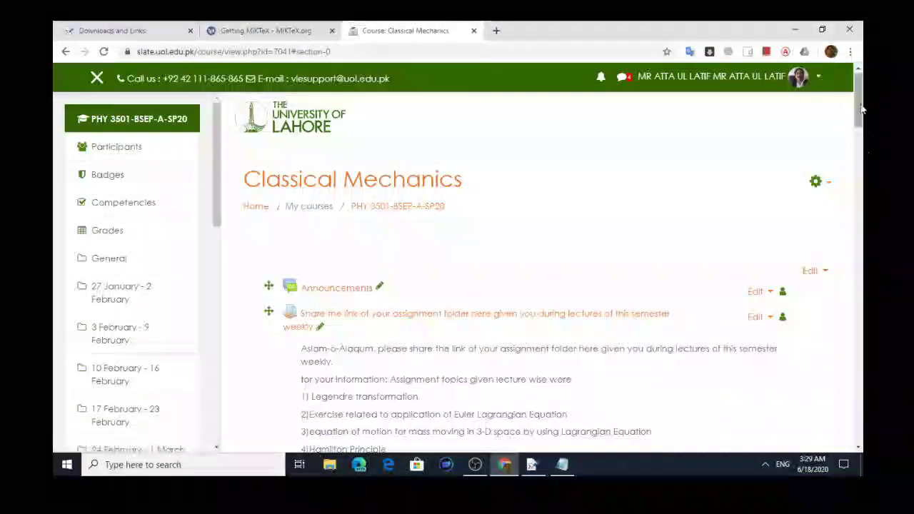
pyautogui.scroll(-10, 863, 227)
pyautogui.moveTo(863, 227); pyautogui.dragTo(837, 207)
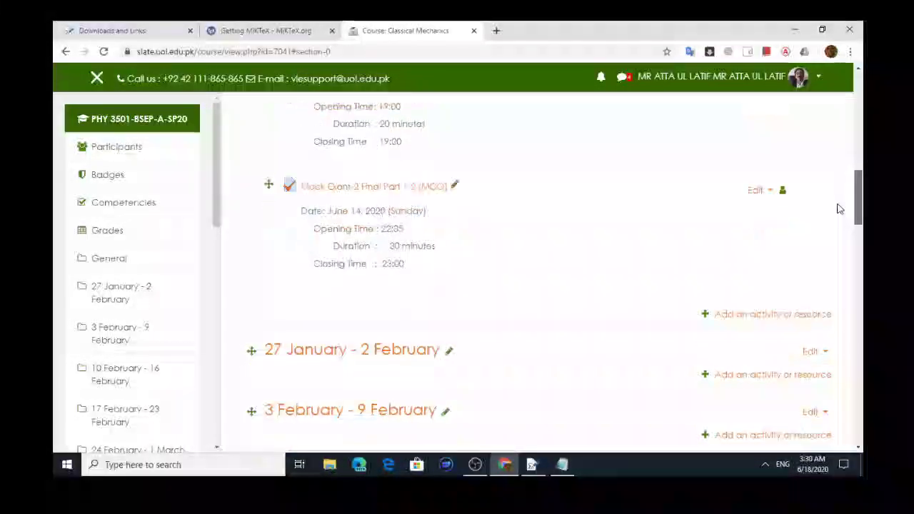
pyautogui.click(778, 319)
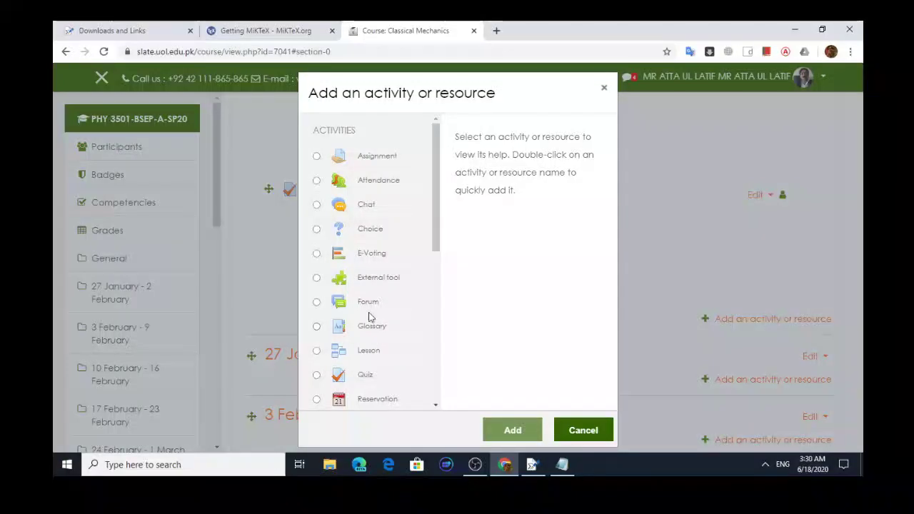
pyautogui.click(317, 375)
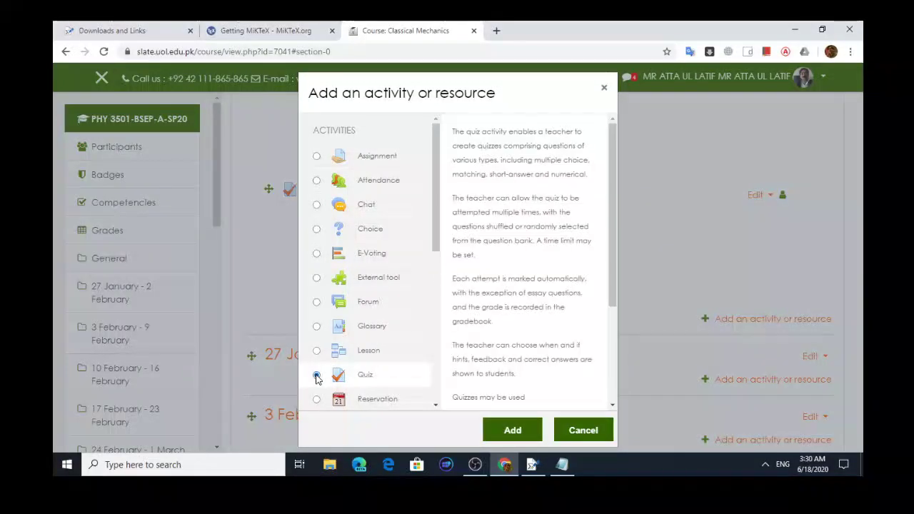
pyautogui.click(508, 433)
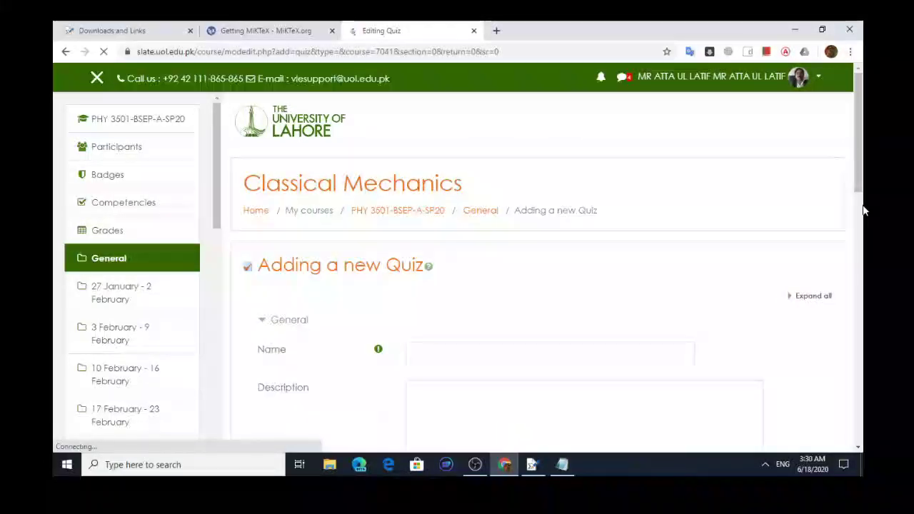
# - Start entering the name of the new quiz
pyautogui.scroll(-1, 862, 195)
pyautogui.scroll(-1, 863, 194)
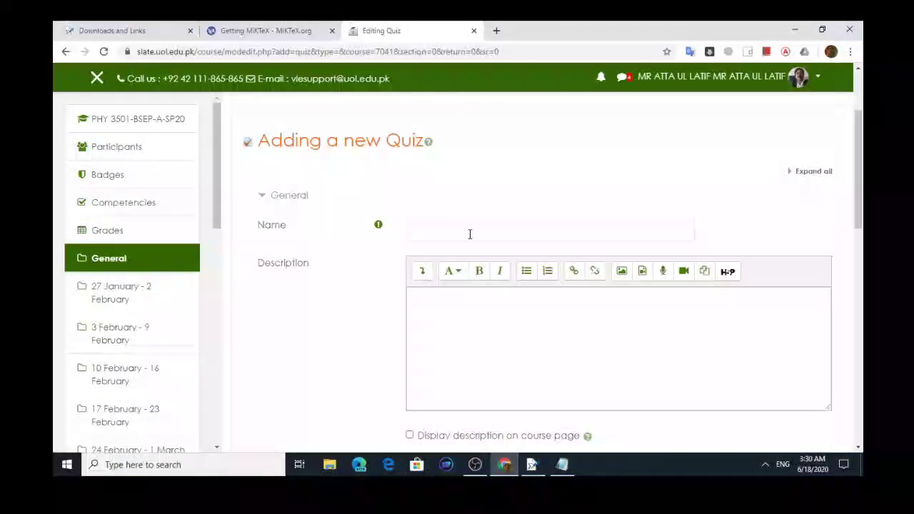
pyautogui.click(465, 231)
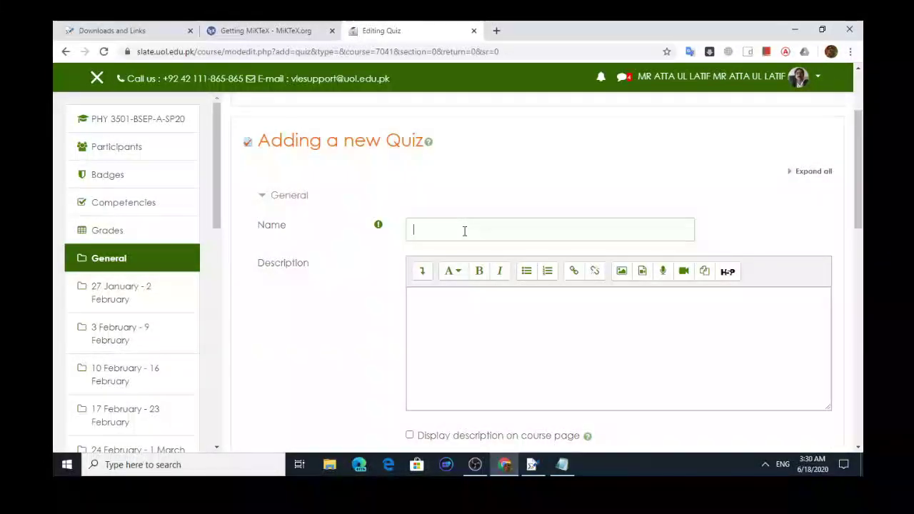
pyautogui.write('Tesy')
pyautogui.press('BackSpace')
pyautogui.write('s')
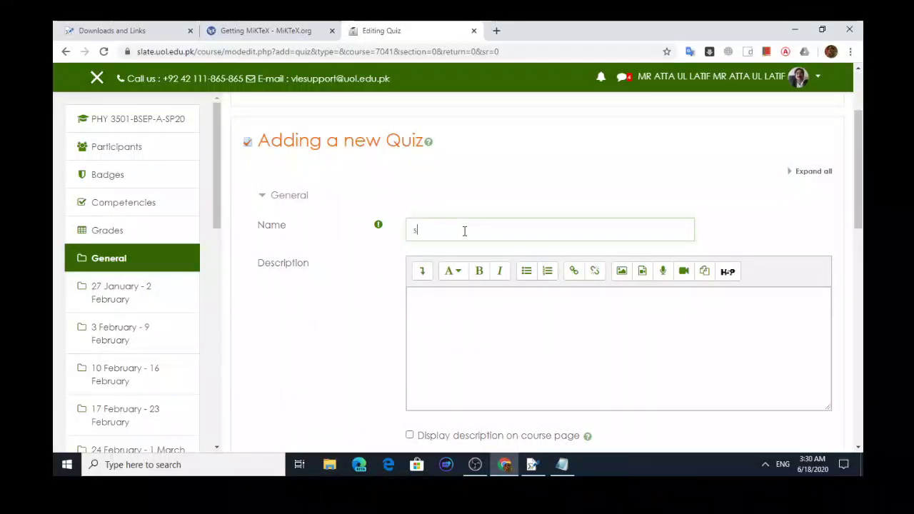
# - Name the new quiz "sample Test recording"
pyautogui.write('ample Test')
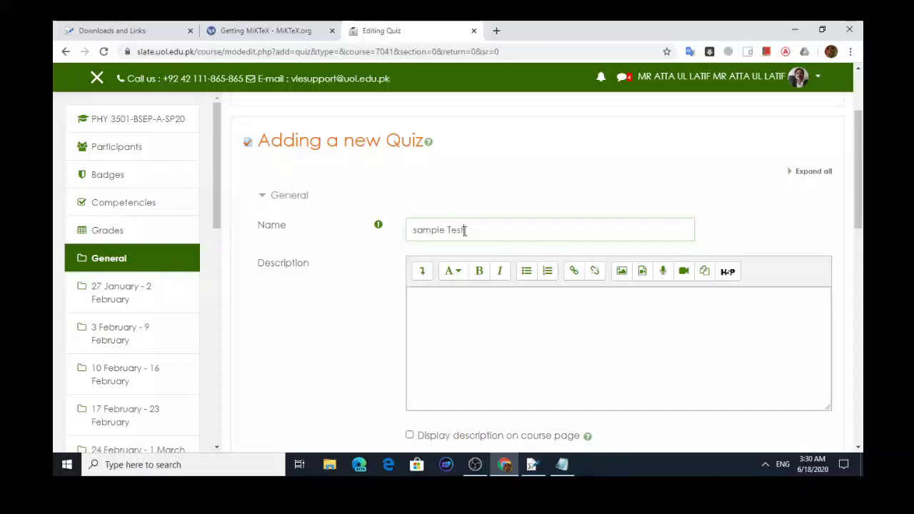
pyautogui.write('R')
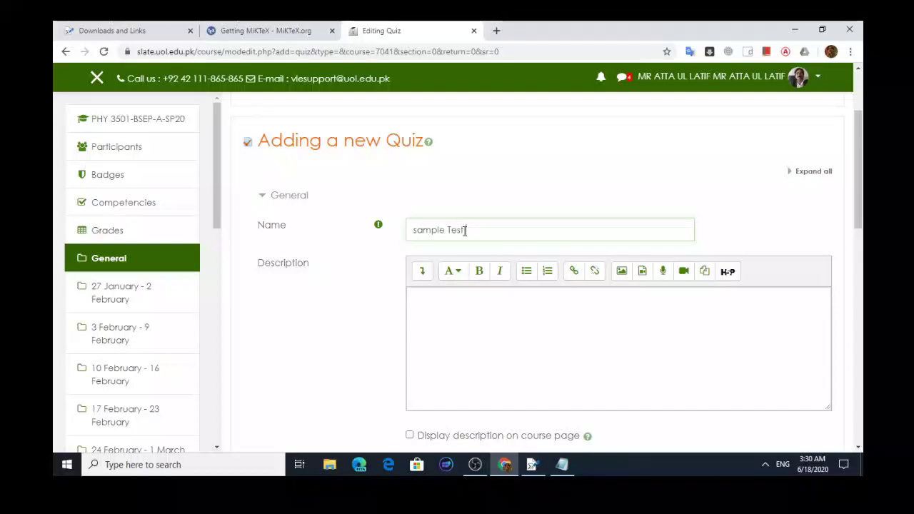
pyautogui.write('ecor')
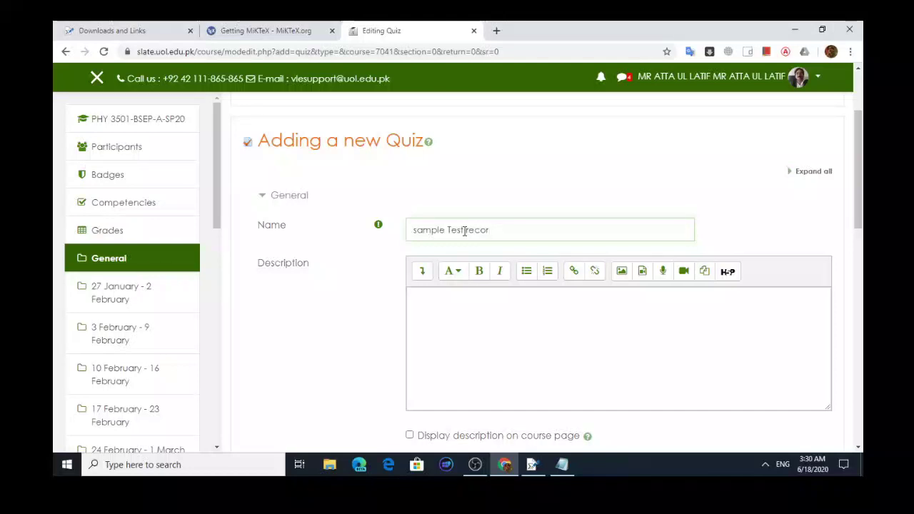
pyautogui.write('ding')
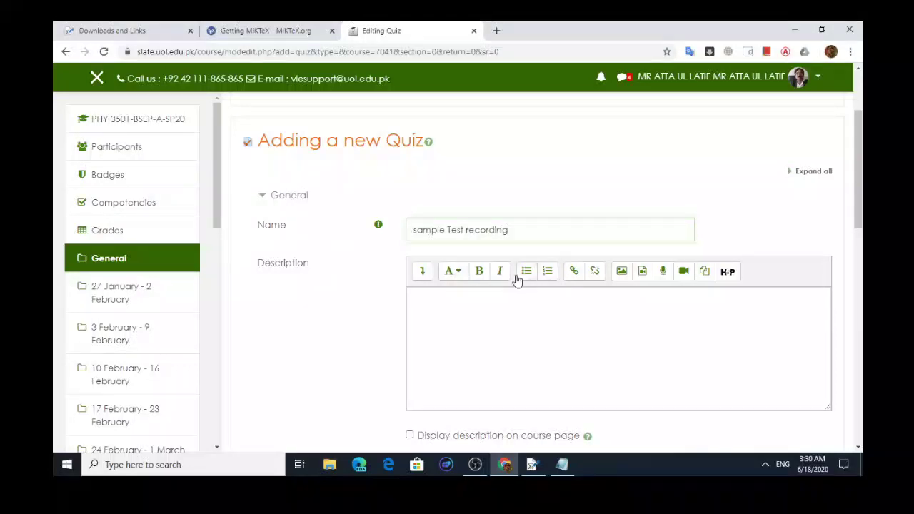
pyautogui.click(475, 303)
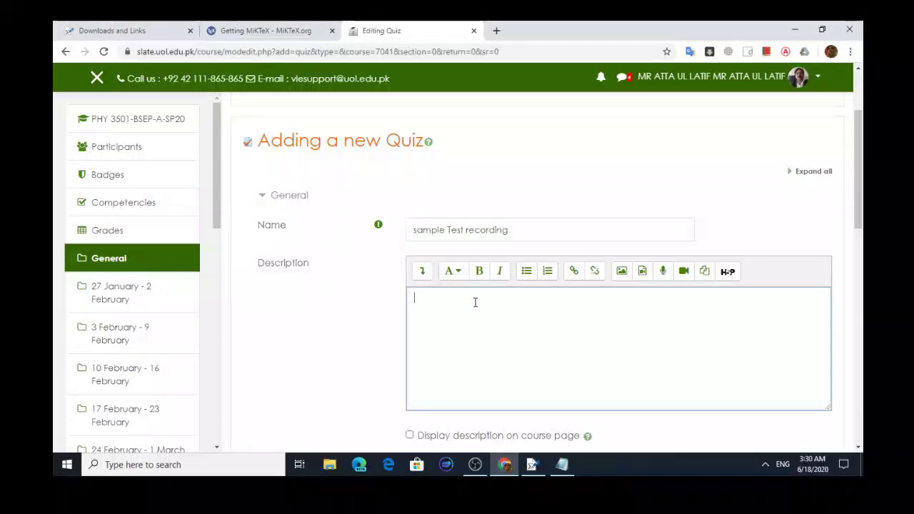
# - Replace the quiz name with "Test sample"
pyautogui.click(516, 231)
pyautogui.press('BackSpace')
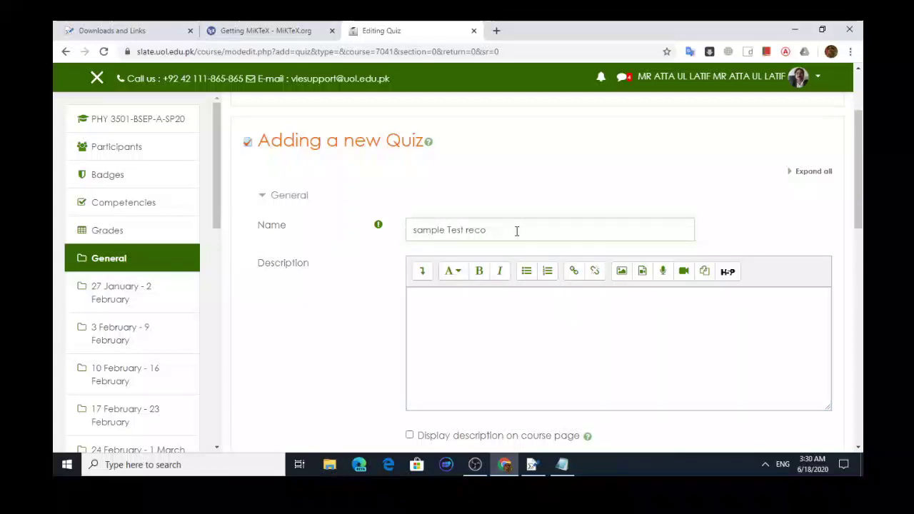
pyautogui.press('BackSpace')
pyautogui.press('BackSpace')
pyautogui.press('BackSpace')
pyautogui.press('BackSpace')
pyautogui.press('BackSpace')
pyautogui.press('BackSpace')
pyautogui.press('BackSpace')
pyautogui.press('BackSpace')
pyautogui.press('BackSpace')
pyautogui.press('BackSpace')
pyautogui.press('BackSpace')
pyautogui.press('BackSpace')
pyautogui.press('BackSpace')
pyautogui.press('BackSpace')
pyautogui.press('BackSpace')
pyautogui.press('BackSpace')
pyautogui.write('Tes')
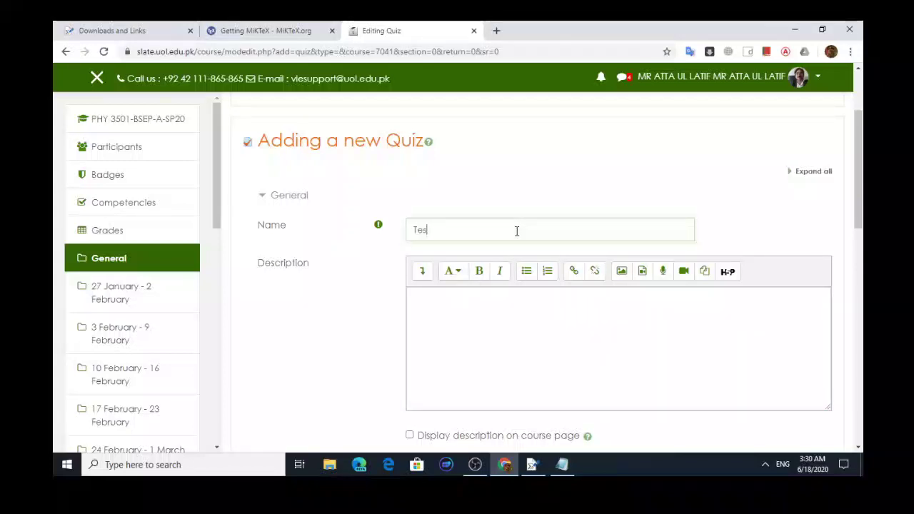
pyautogui.write('t')
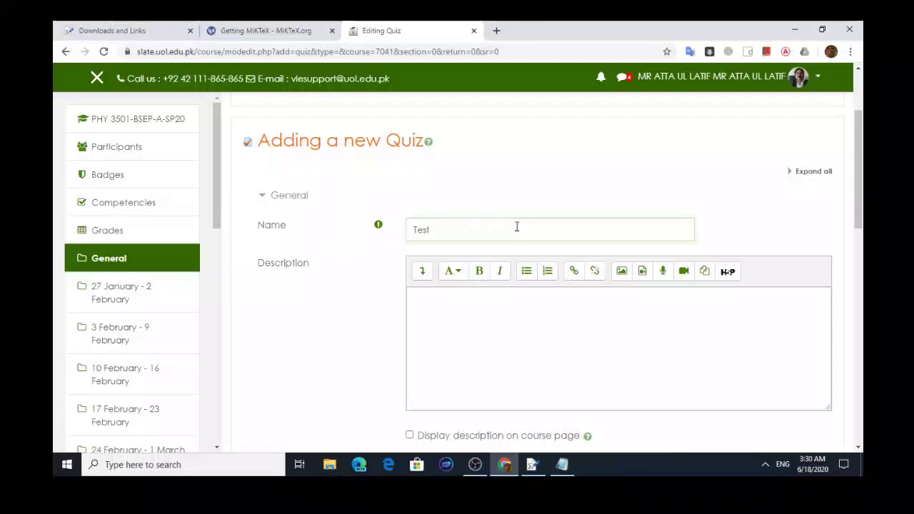
pyautogui.write('sample')
pyautogui.click(443, 303)
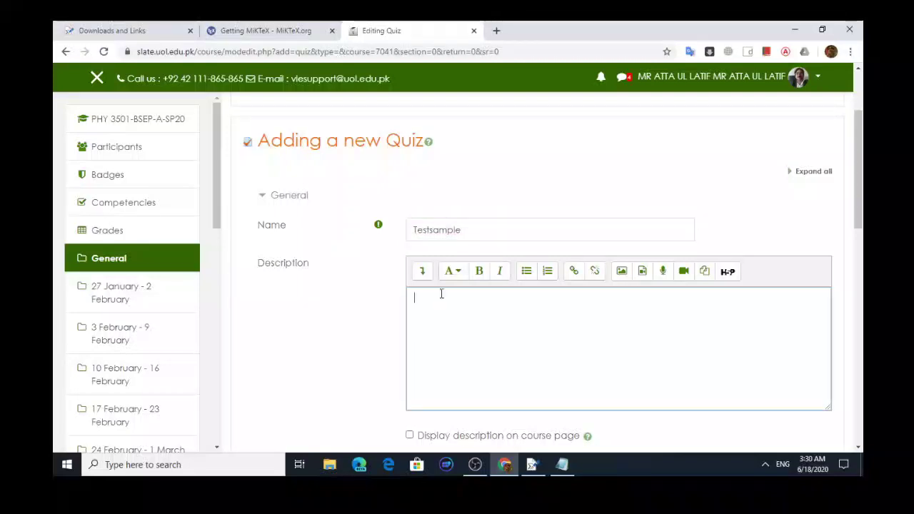
pyautogui.click(432, 230)
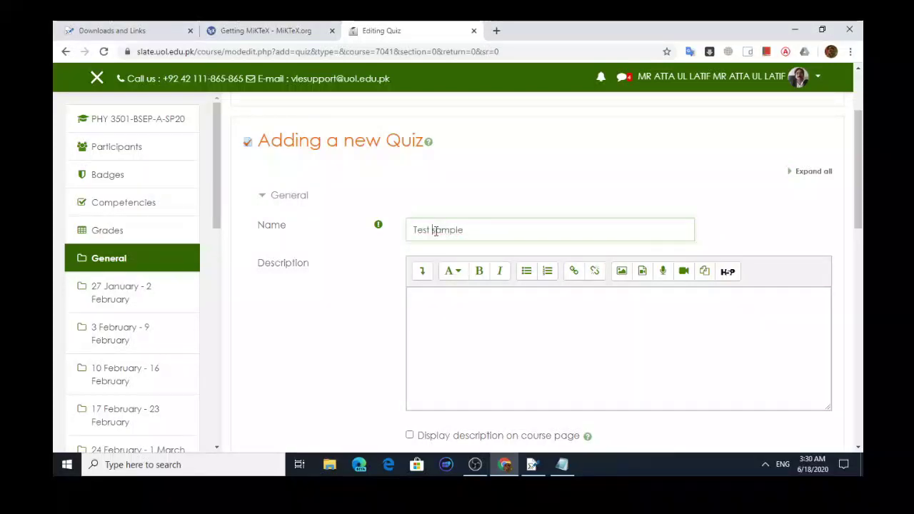
# - Describe the quiz as June 19, 2020, starting time 11:00, End time 13:00, Duration 2 hours, and display the description on the course page
pyautogui.click(443, 310)
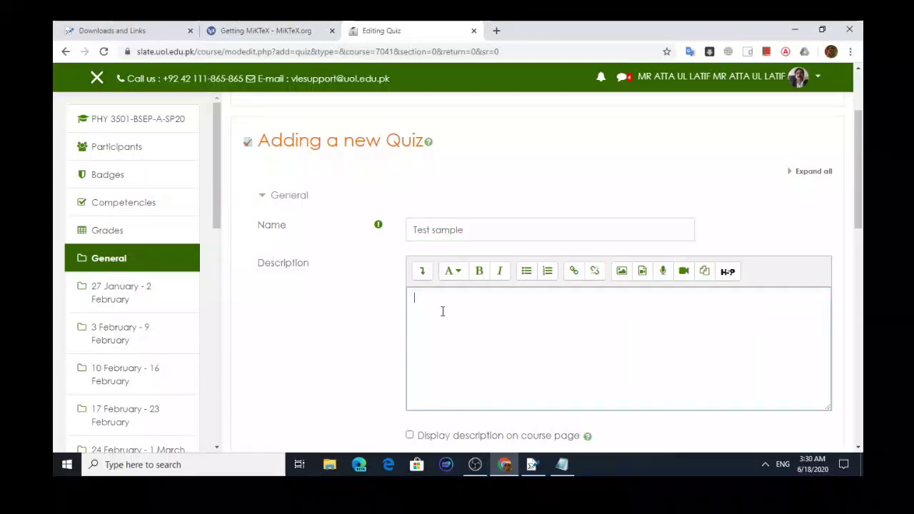
pyautogui.write('June 19, 2020 starting time = 11:00 End time = 13:00 Duration = 2 hours')
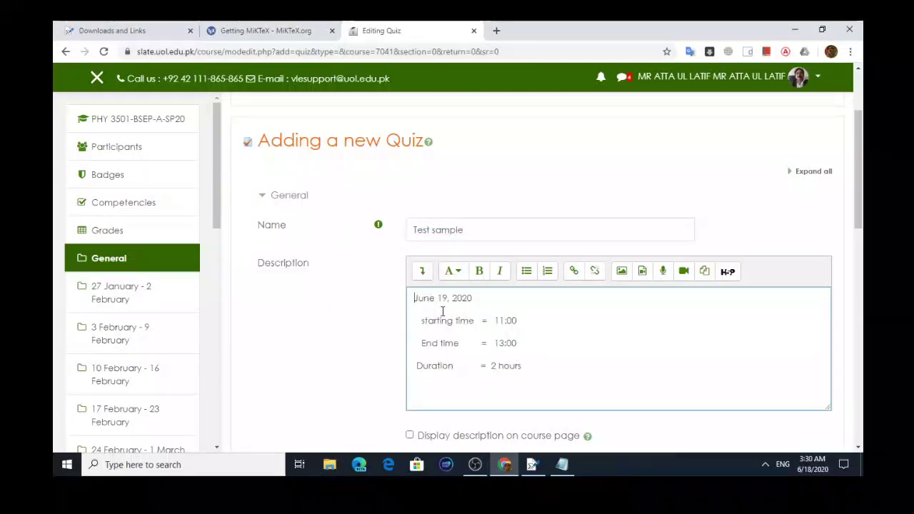
pyautogui.moveTo(860, 212); pyautogui.dragTo(863, 279)
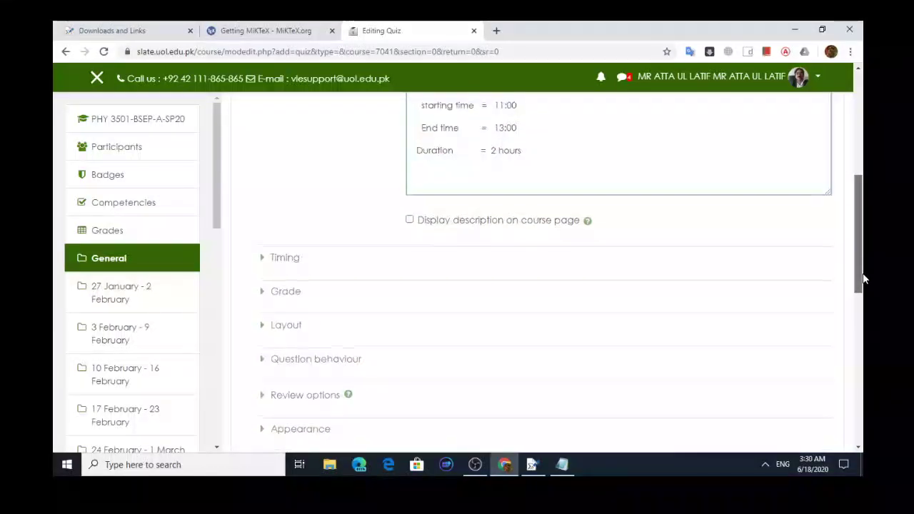
pyautogui.click(410, 221)
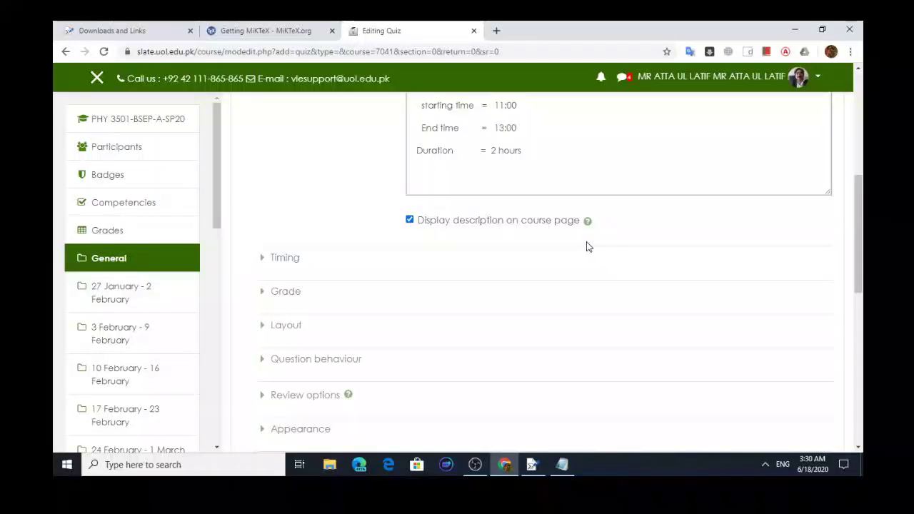
# - Enable the quiz opening time and set it to 19 June 2020 at 11:00
pyautogui.click(261, 259)
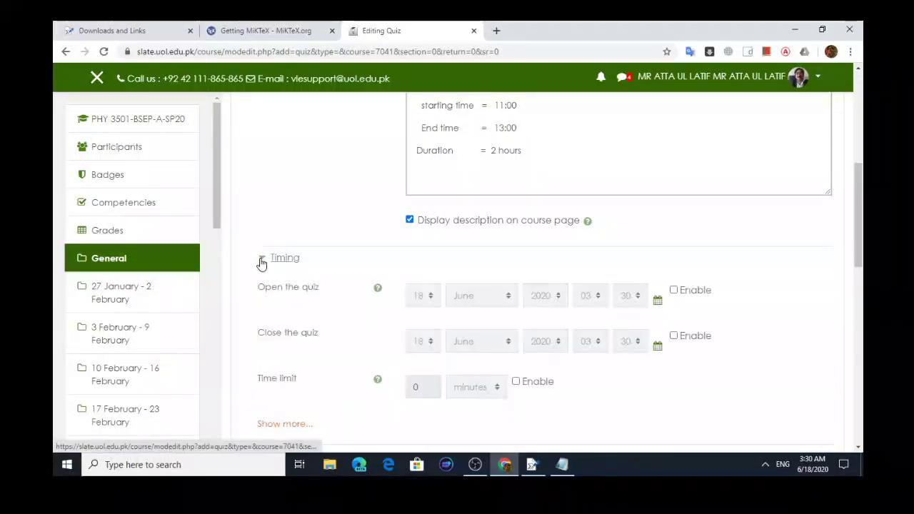
pyautogui.click(674, 291)
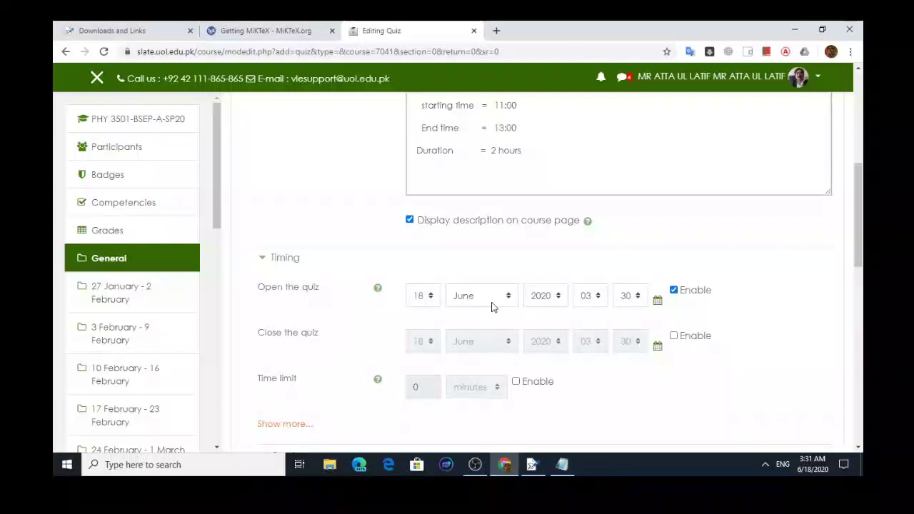
pyautogui.click(431, 296)
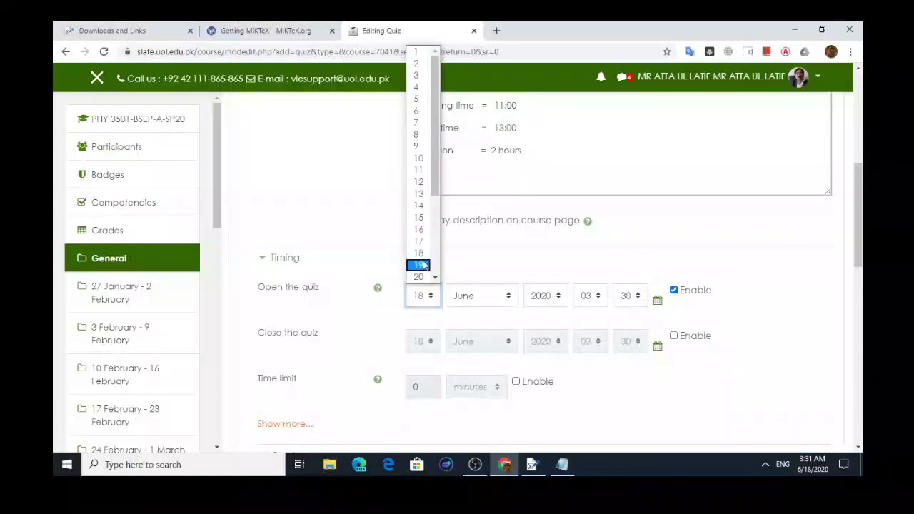
pyautogui.click(422, 266)
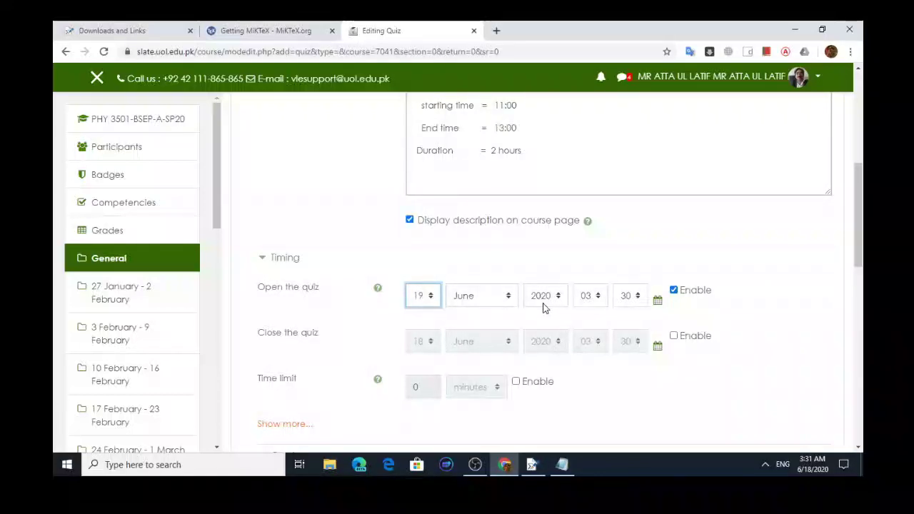
pyautogui.click(599, 299)
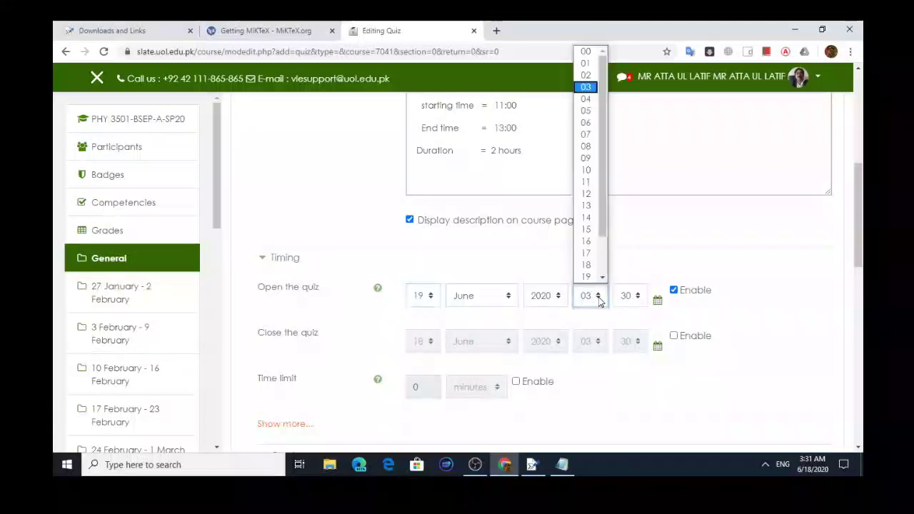
pyautogui.click(592, 184)
pyautogui.click(637, 297)
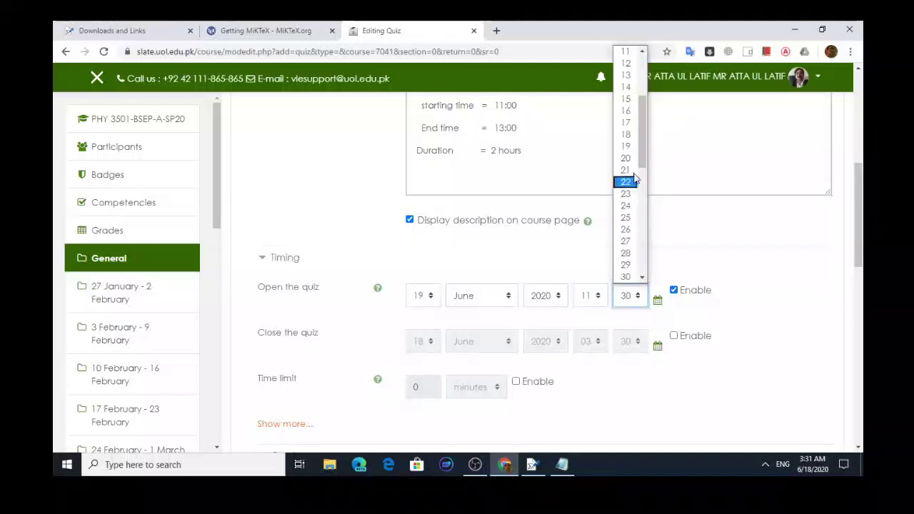
pyautogui.moveTo(641, 129); pyautogui.dragTo(641, 75)
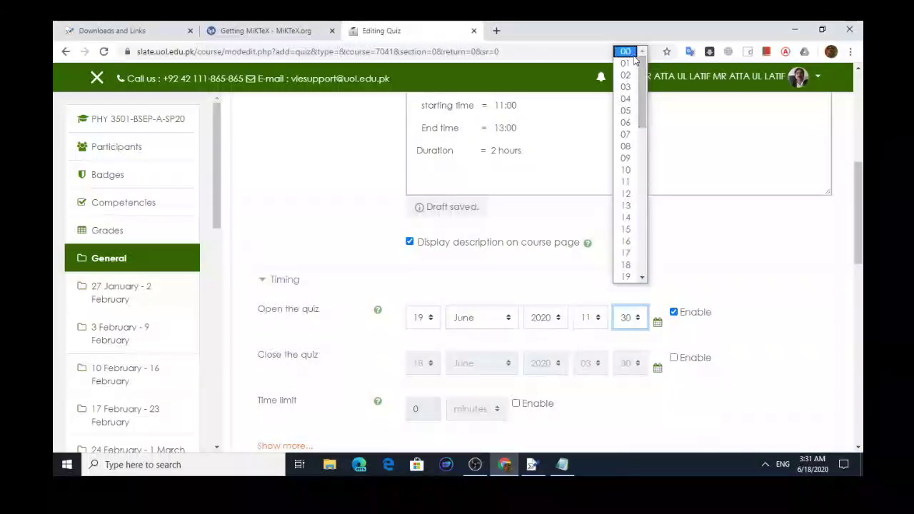
pyautogui.click(628, 52)
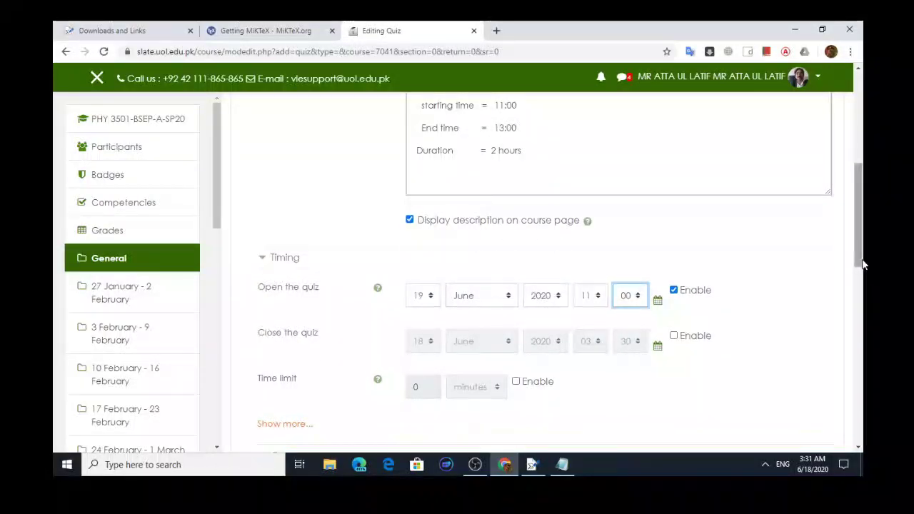
# - Enable the quiz closing time and set it to 19 June 2020 at 13:00
pyautogui.scroll(-1, 806, 261)
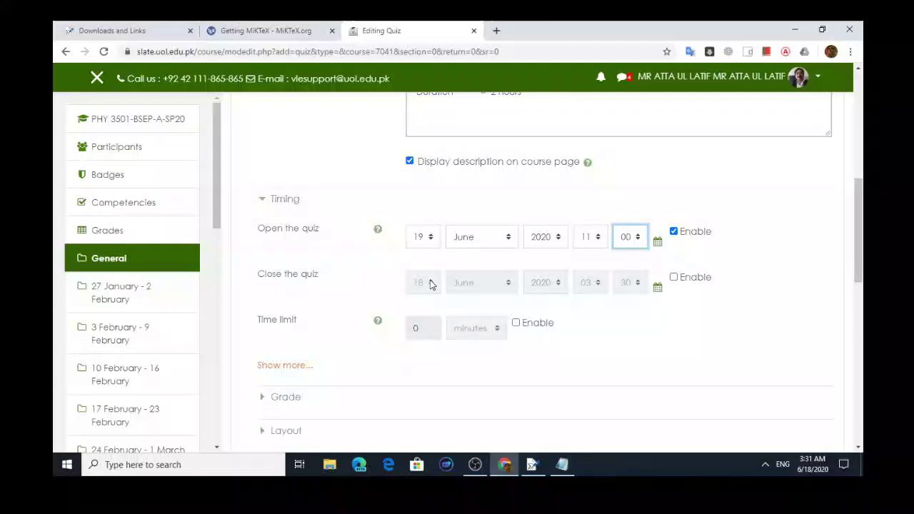
pyautogui.click(674, 278)
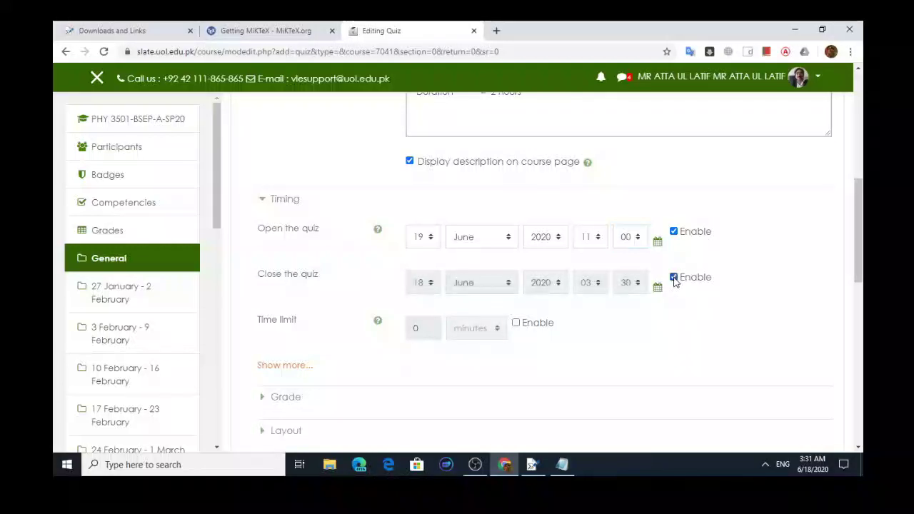
pyautogui.click(431, 285)
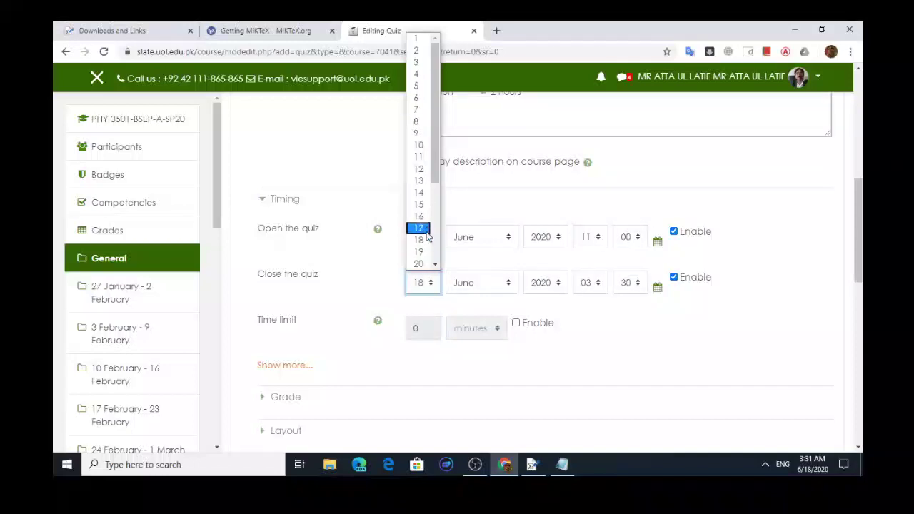
pyautogui.click(419, 252)
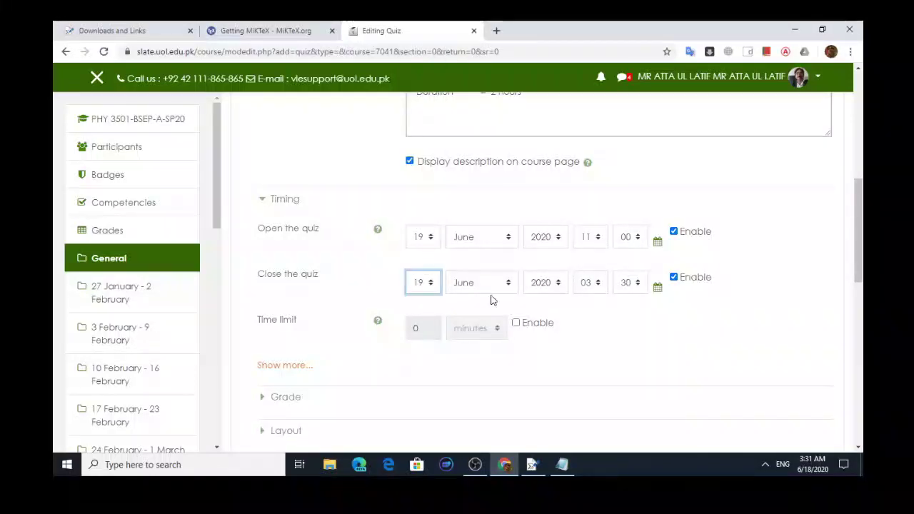
pyautogui.click(599, 285)
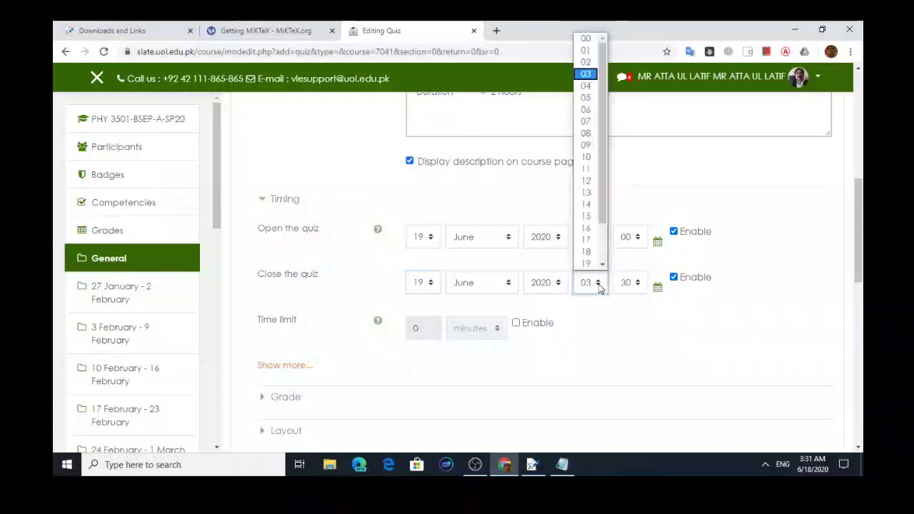
pyautogui.click(586, 193)
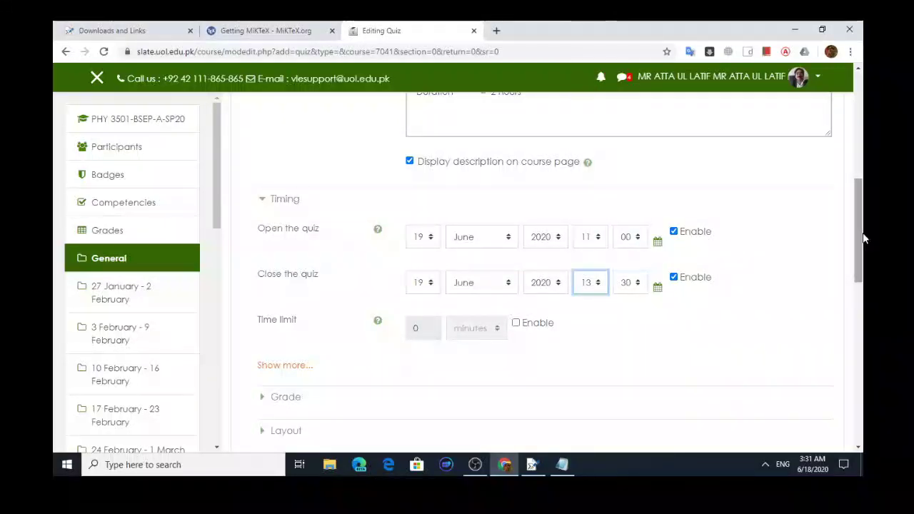
pyautogui.click(639, 285)
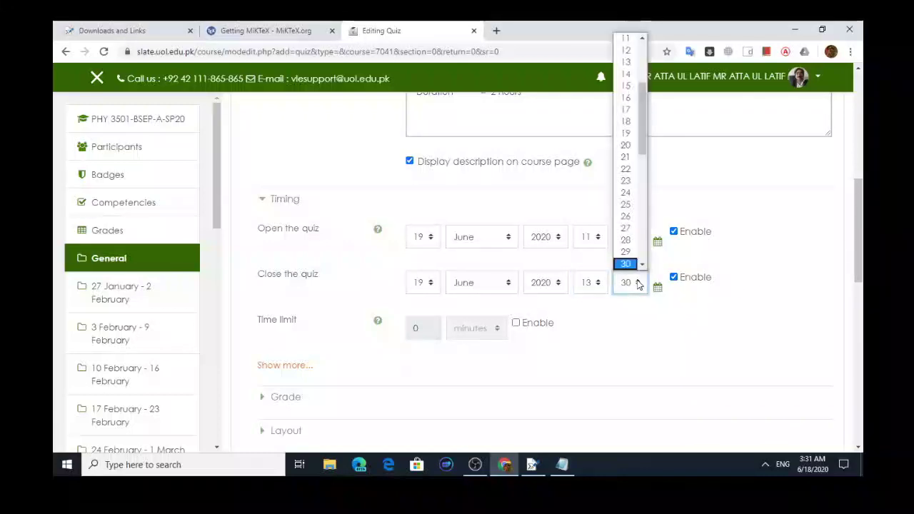
pyautogui.moveTo(643, 112); pyautogui.dragTo(639, 61)
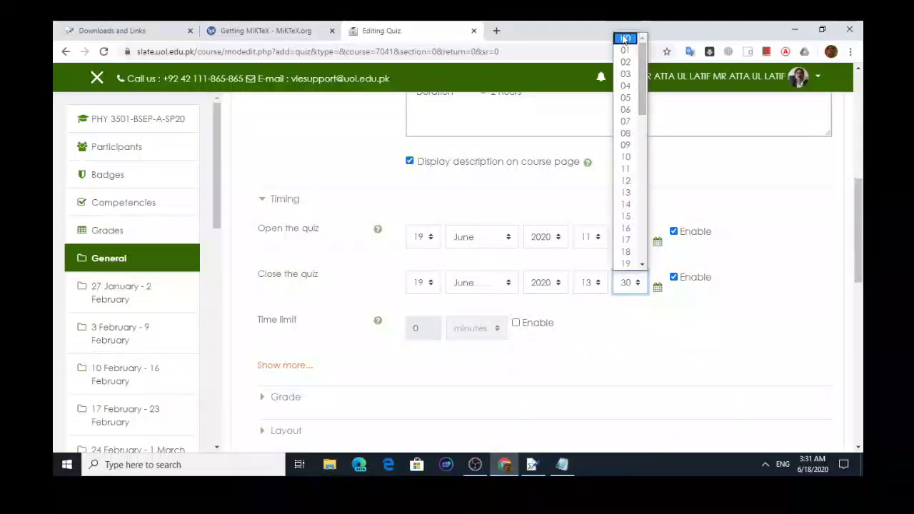
pyautogui.click(626, 38)
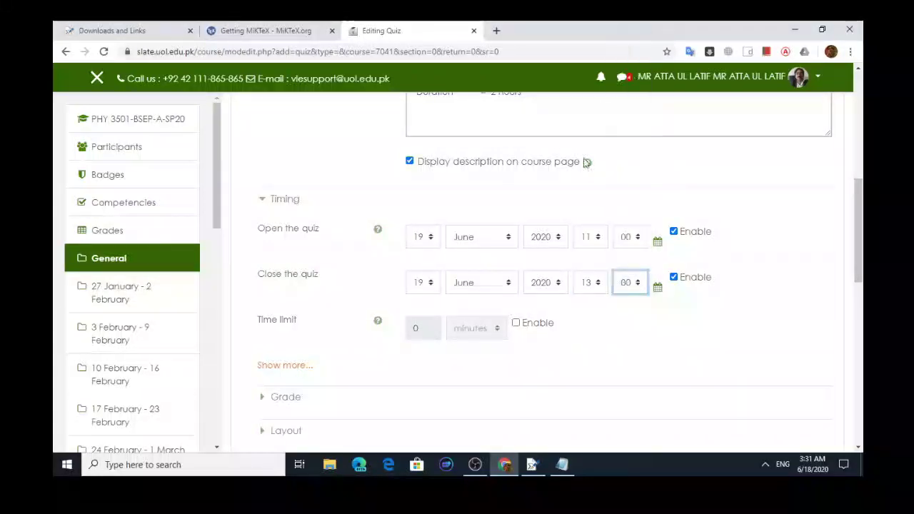
# - Enable the quiz time limit and set it to 2 hours
pyautogui.click(515, 323)
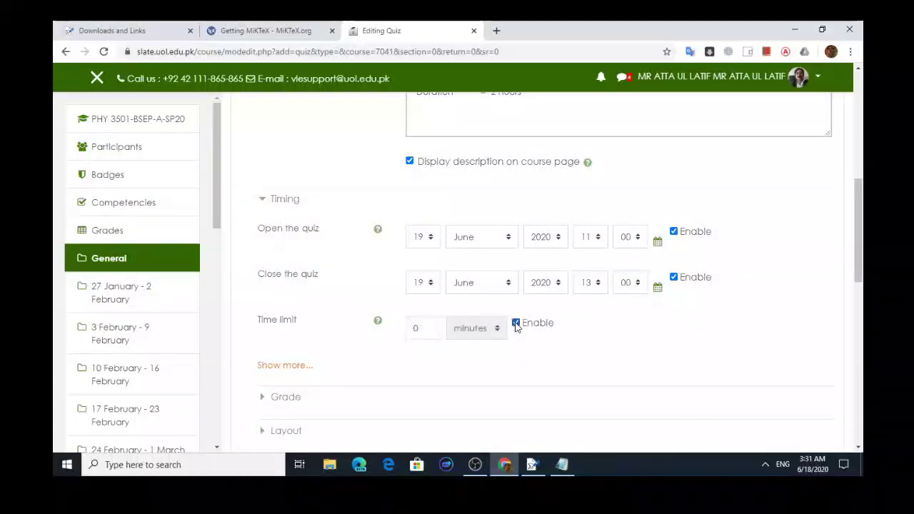
pyautogui.click(415, 330)
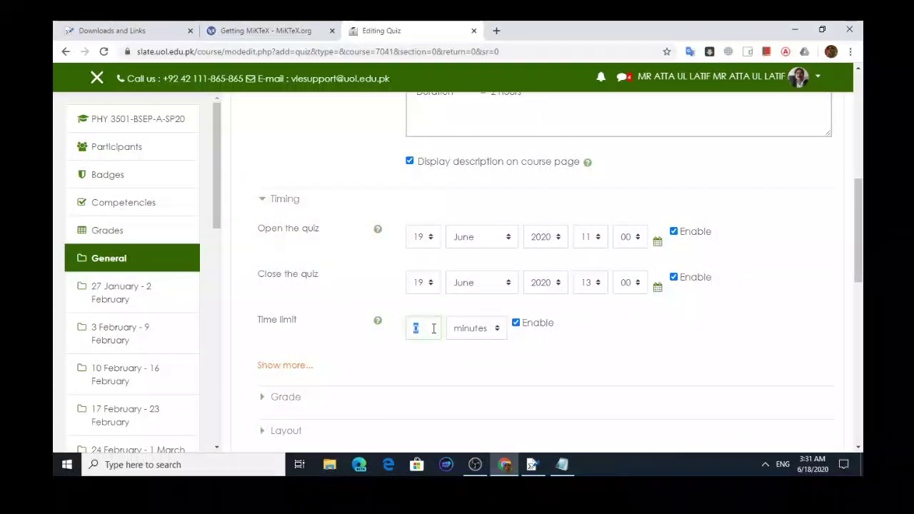
pyautogui.write('2')
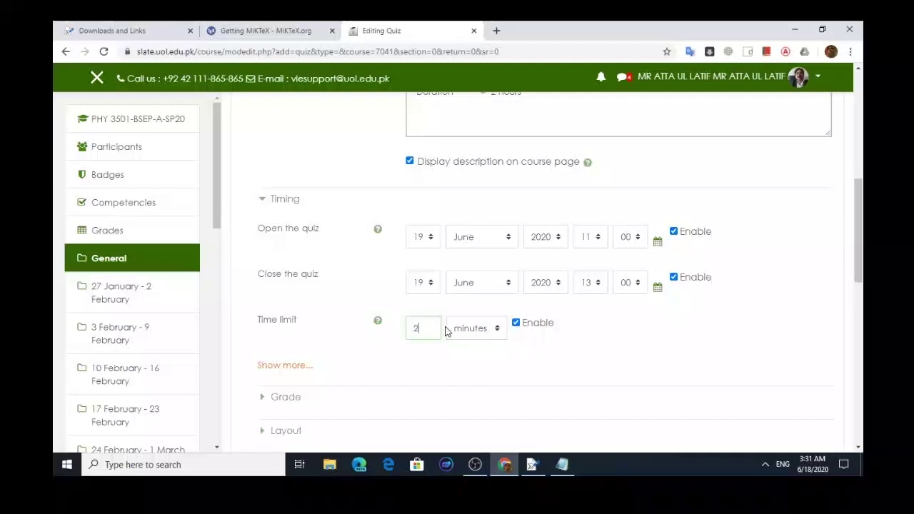
pyautogui.click(498, 331)
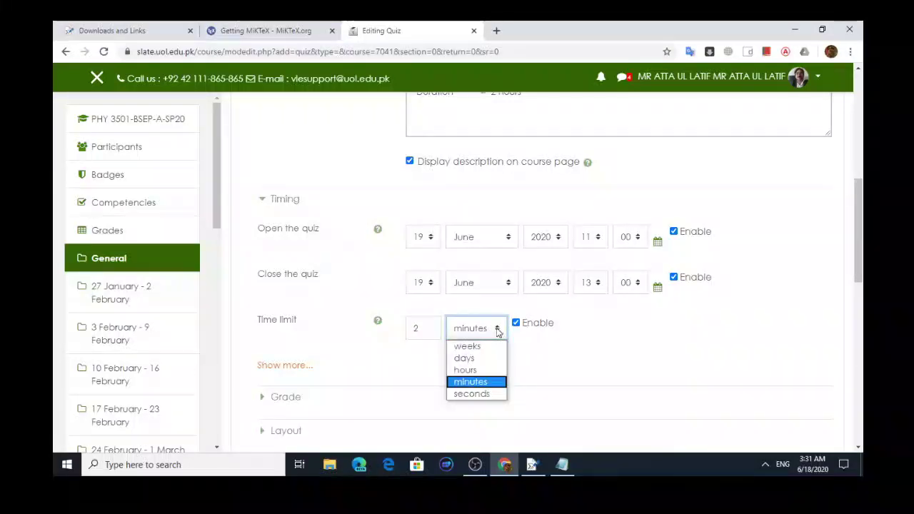
pyautogui.click(482, 371)
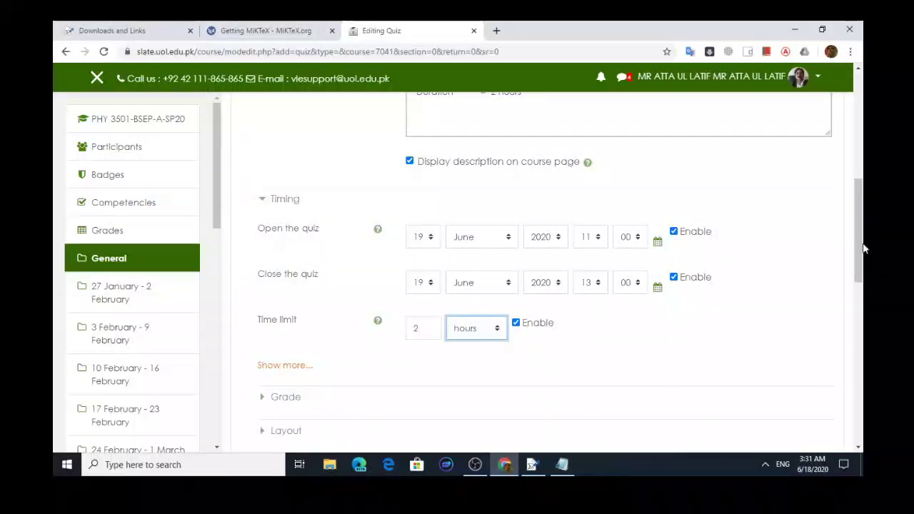
# - Reveal the additional timing setting, compare the choices for when time expires, and select "Open attempts are submitted automatically"
pyautogui.moveTo(856, 230); pyautogui.dragTo(863, 270)
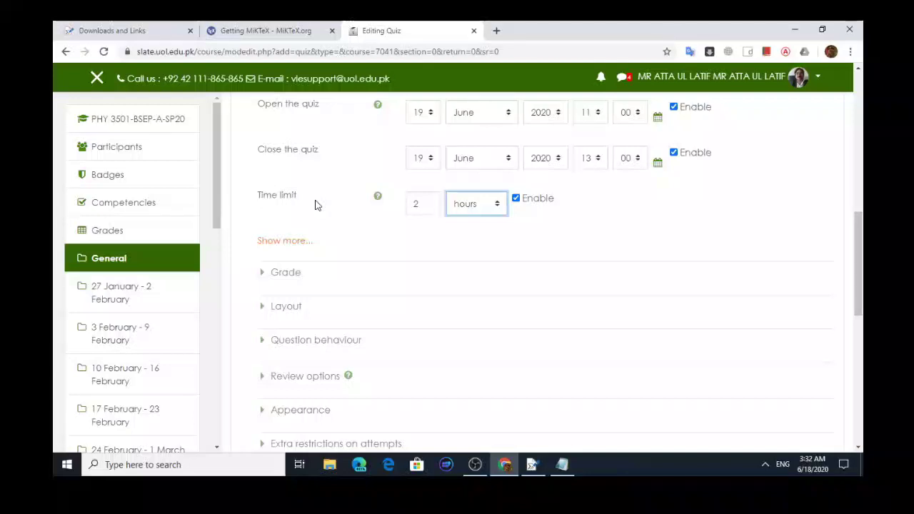
pyautogui.click(295, 240)
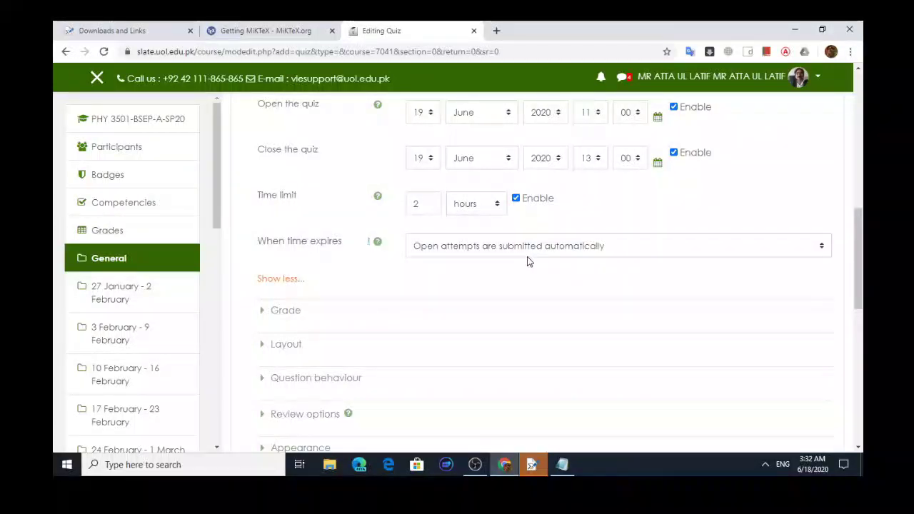
pyautogui.click(823, 246)
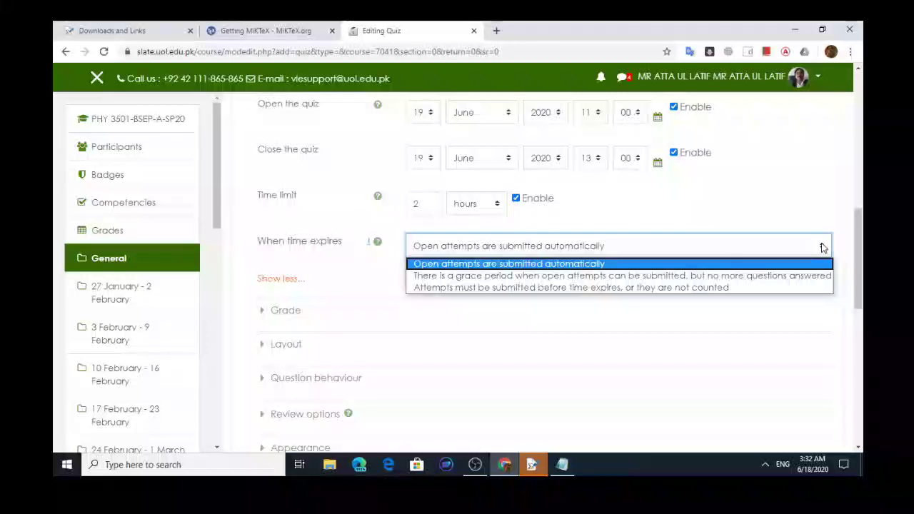
pyautogui.press('Down')
pyautogui.press('Down')
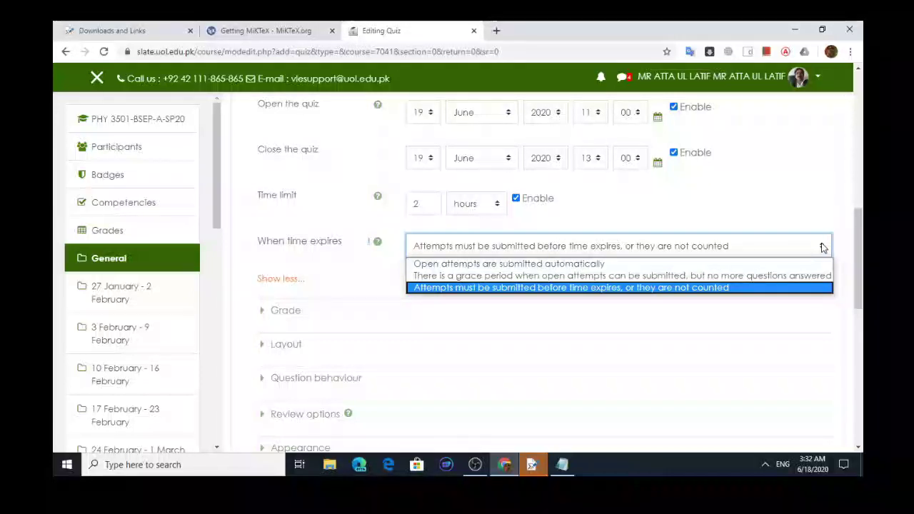
pyautogui.press('Up')
pyautogui.press('Down')
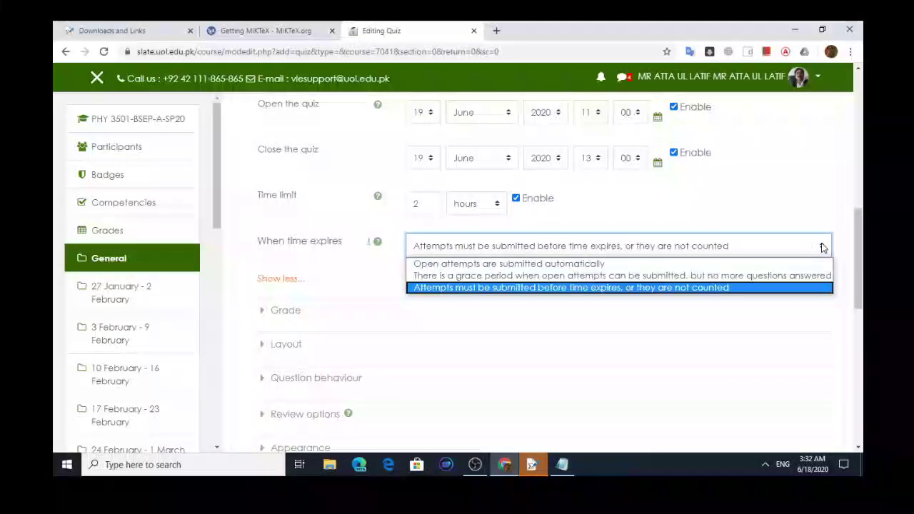
pyautogui.press('Up')
pyautogui.press('Up')
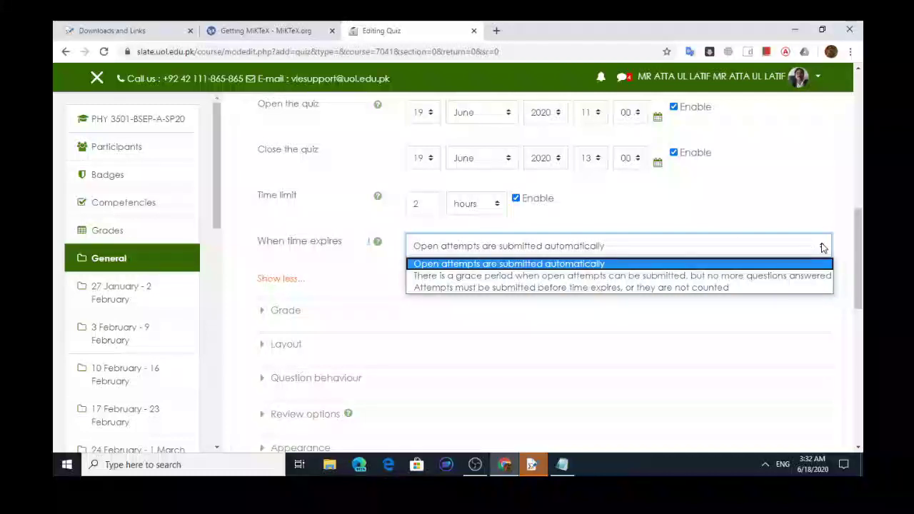
pyautogui.press('Down')
pyautogui.press('Down')
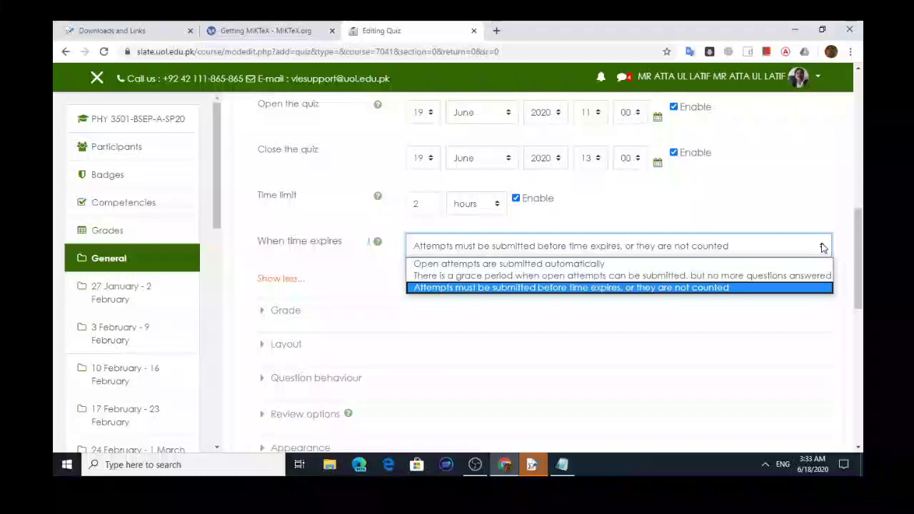
pyautogui.press('Up')
pyautogui.press('Up')
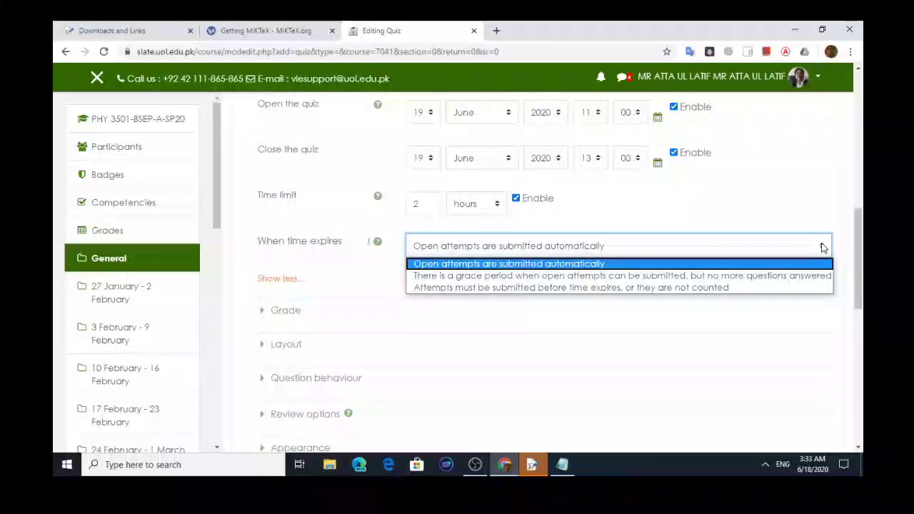
pyautogui.click(623, 266)
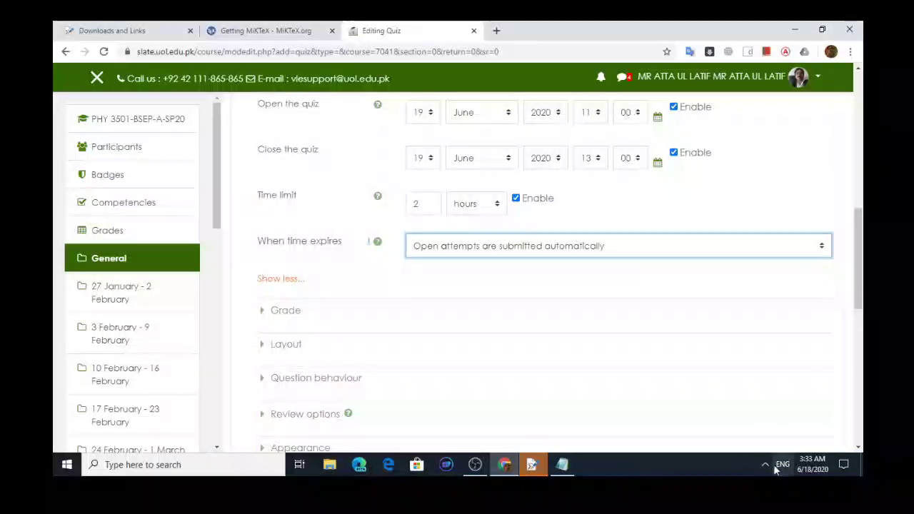
pyautogui.click(475, 465)
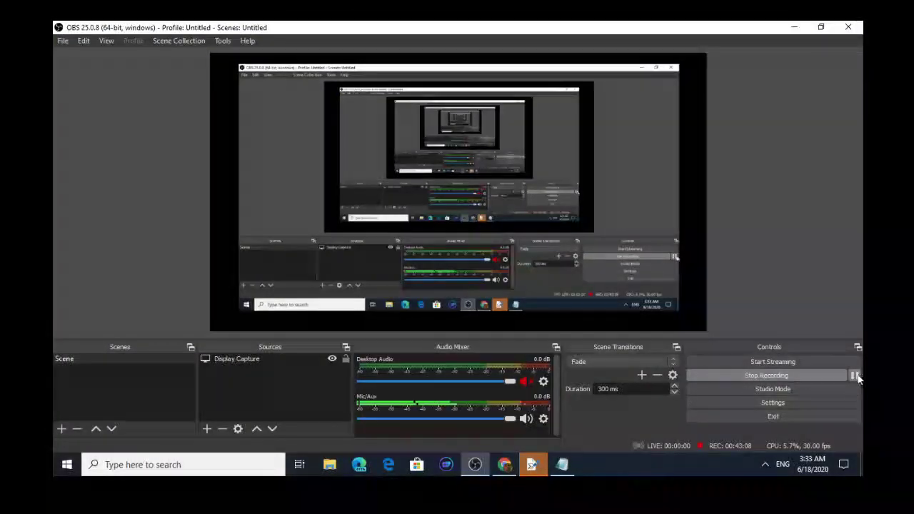
pyautogui.click(792, 28)
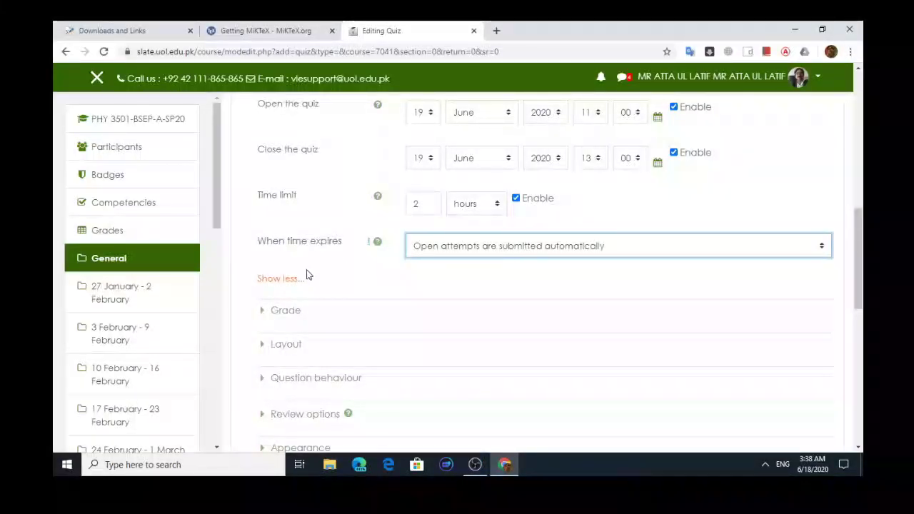
# - Expand the Grade and Layout settings, and have the quiz start a new page for "Every question"
pyautogui.click(262, 315)
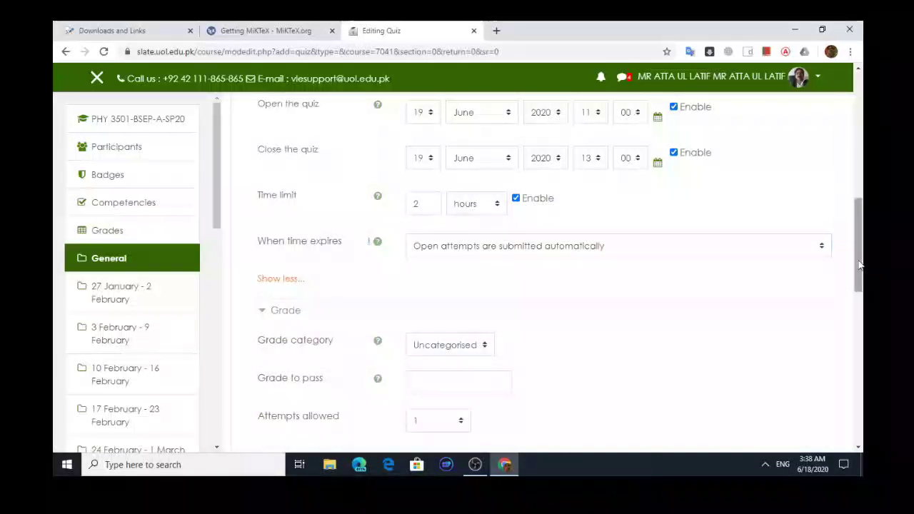
pyautogui.scroll(-2, 863, 286)
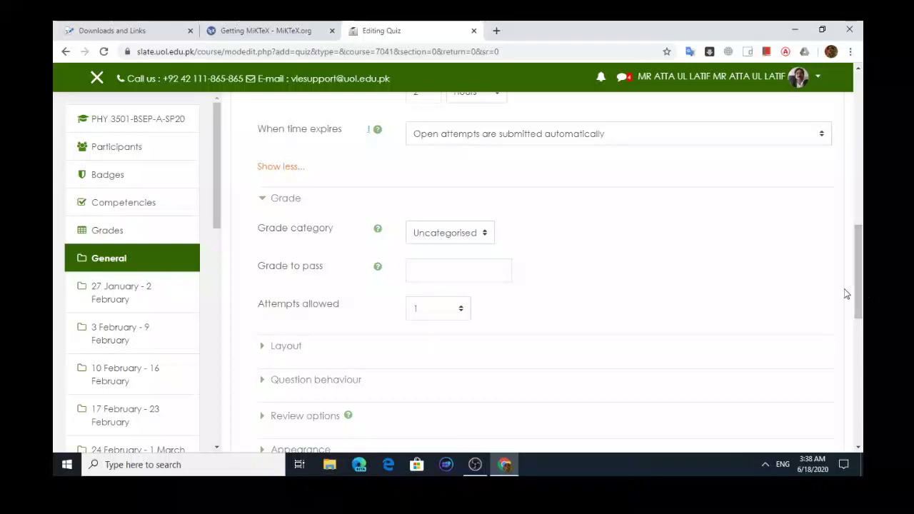
pyautogui.click(263, 349)
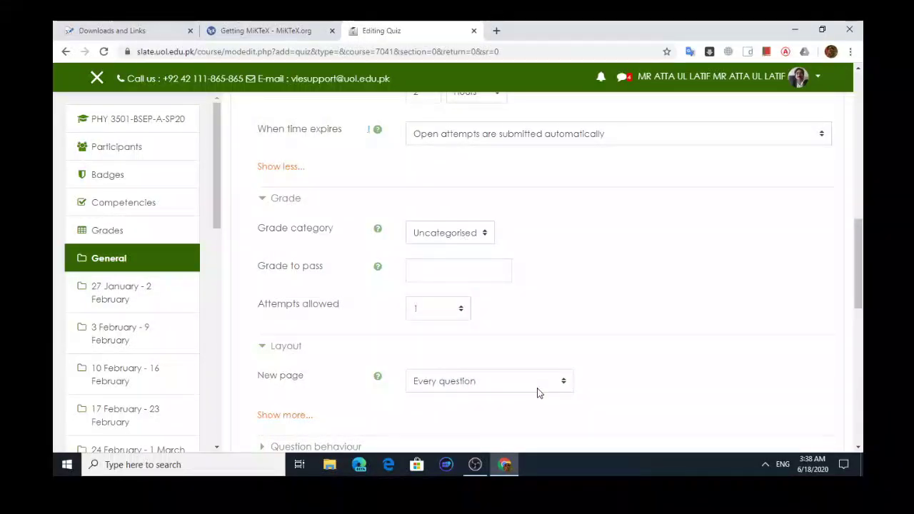
pyautogui.click(563, 383)
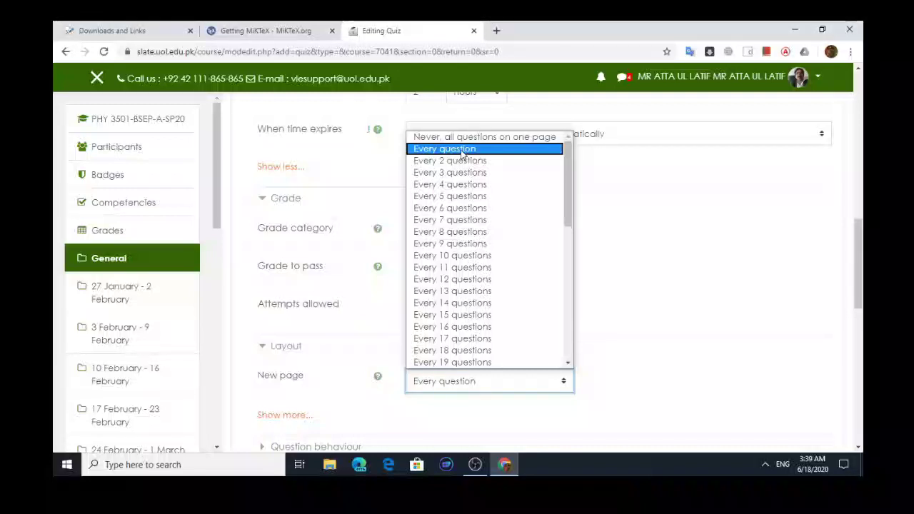
pyautogui.click(462, 153)
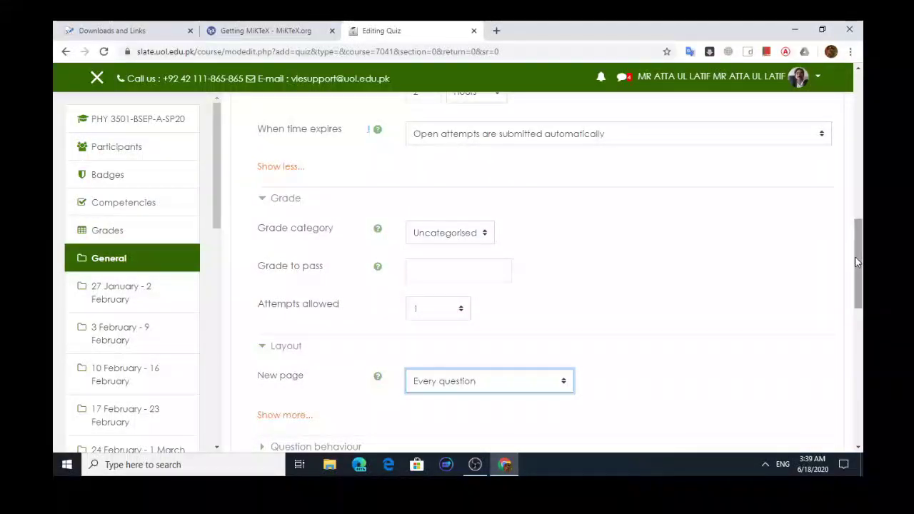
# - Reveal the additional layout setting and, after trying Free, set the navigation method to Sequential
pyautogui.moveTo(856, 262); pyautogui.dragTo(857, 292)
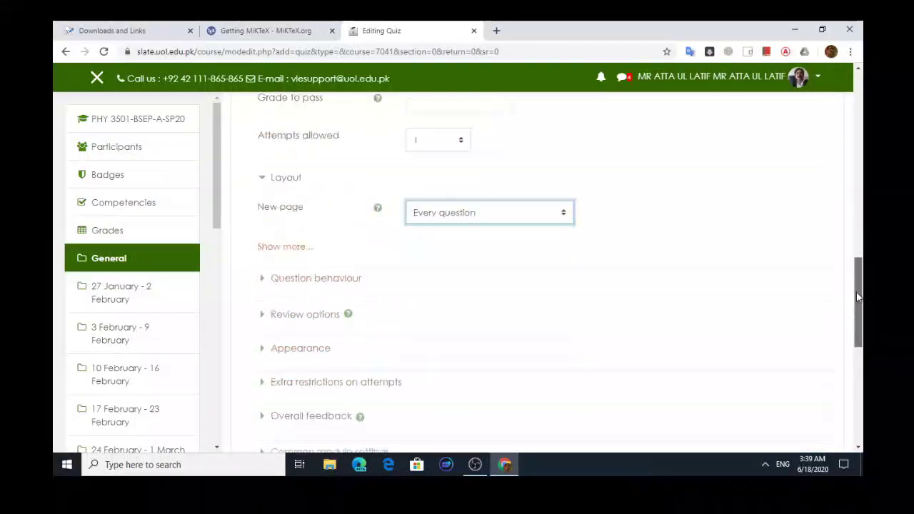
pyautogui.click(289, 257)
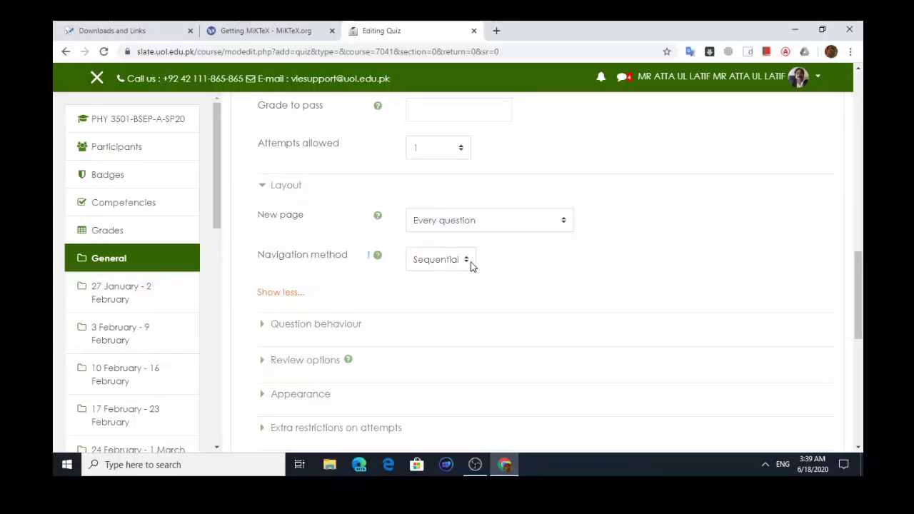
pyautogui.click(465, 263)
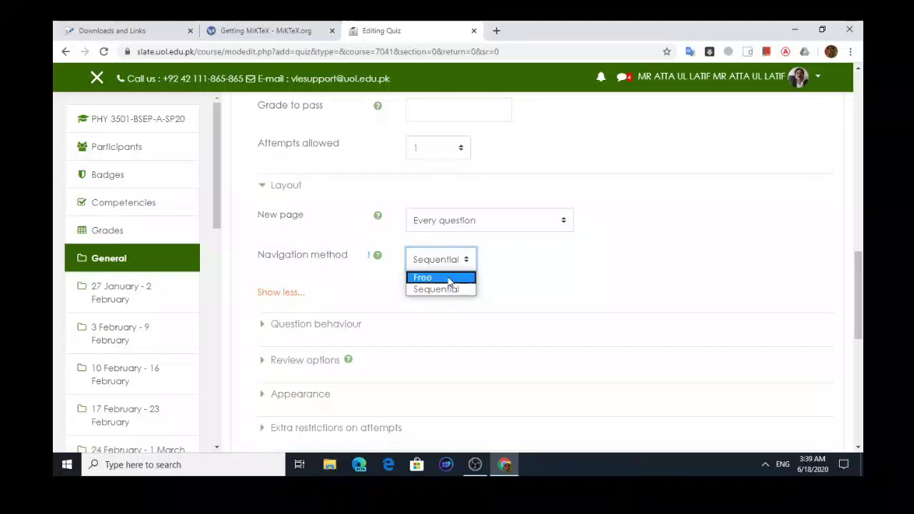
pyautogui.click(451, 279)
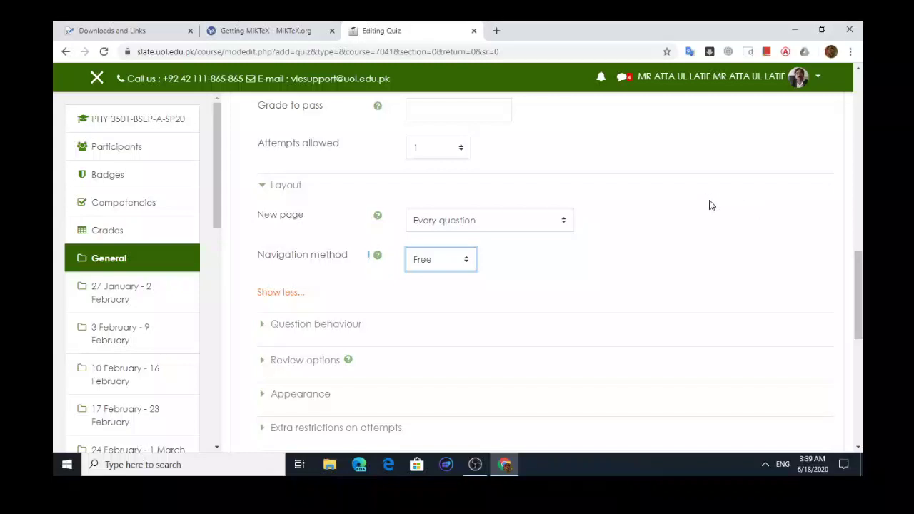
pyautogui.click(470, 266)
pyautogui.click(451, 290)
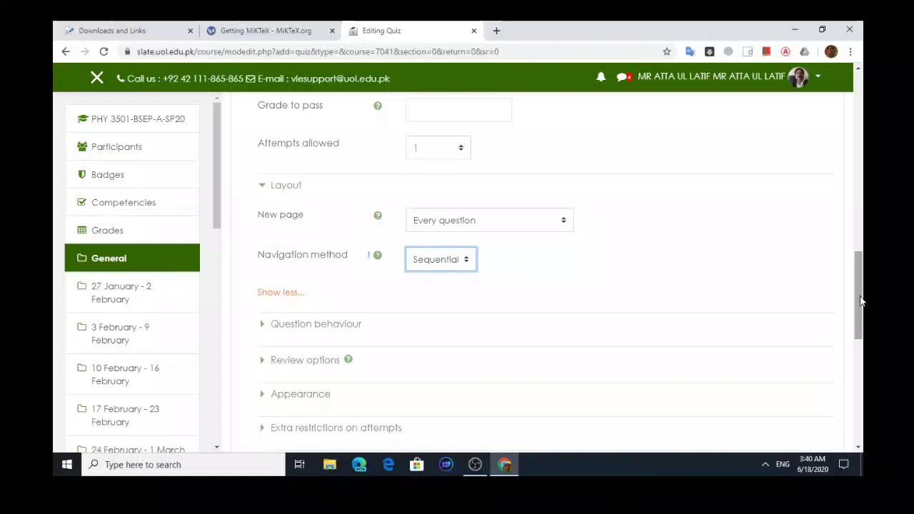
# - Examine the question behaviour settings, including any additional options
pyautogui.moveTo(857, 303); pyautogui.dragTo(862, 324)
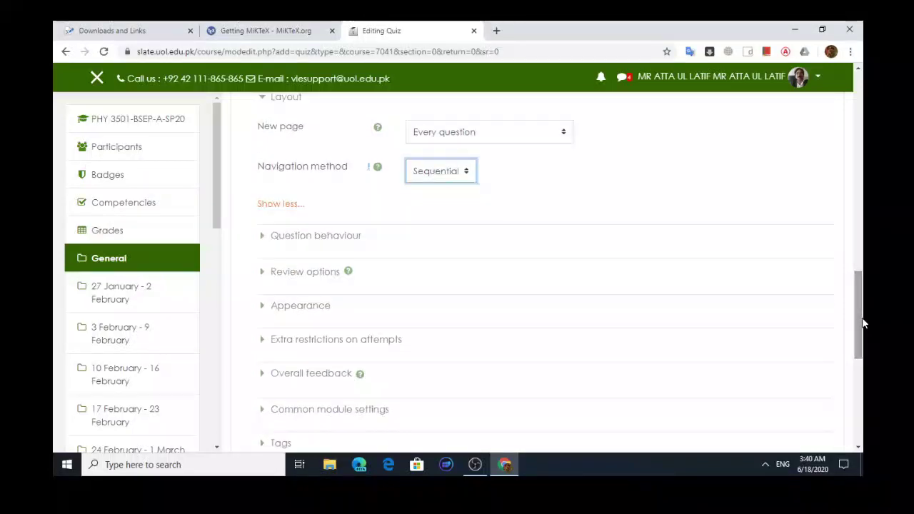
pyautogui.click(264, 240)
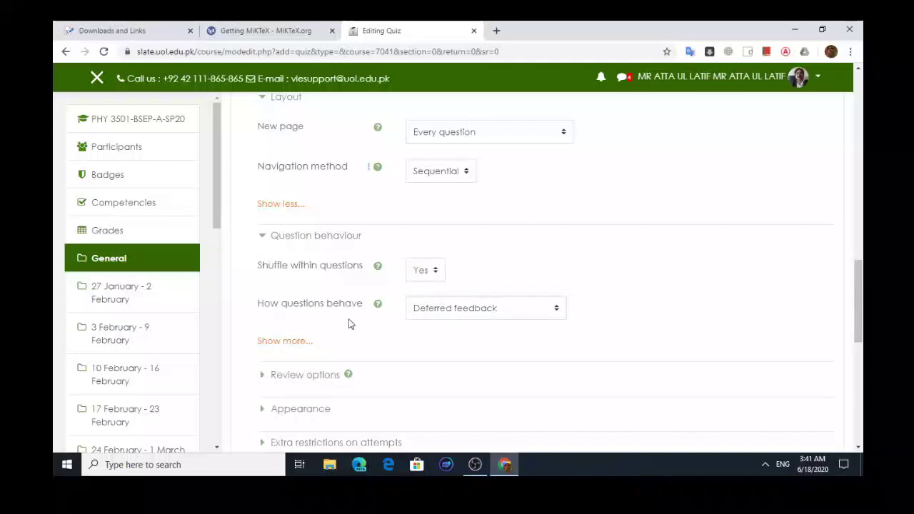
pyautogui.click(277, 345)
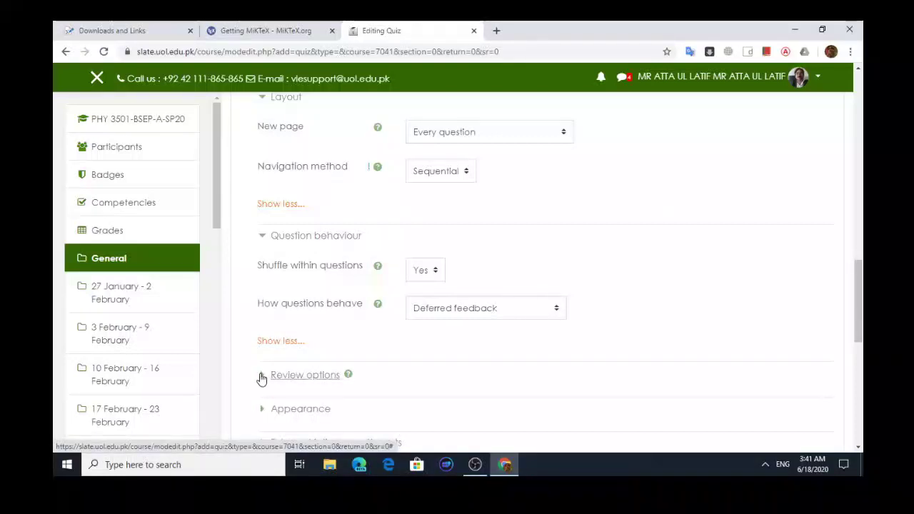
# - Examine the review options for each stage of the attempt and the quiz's appearance settings
pyautogui.click(261, 379)
pyautogui.moveTo(850, 248); pyautogui.dragTo(859, 272)
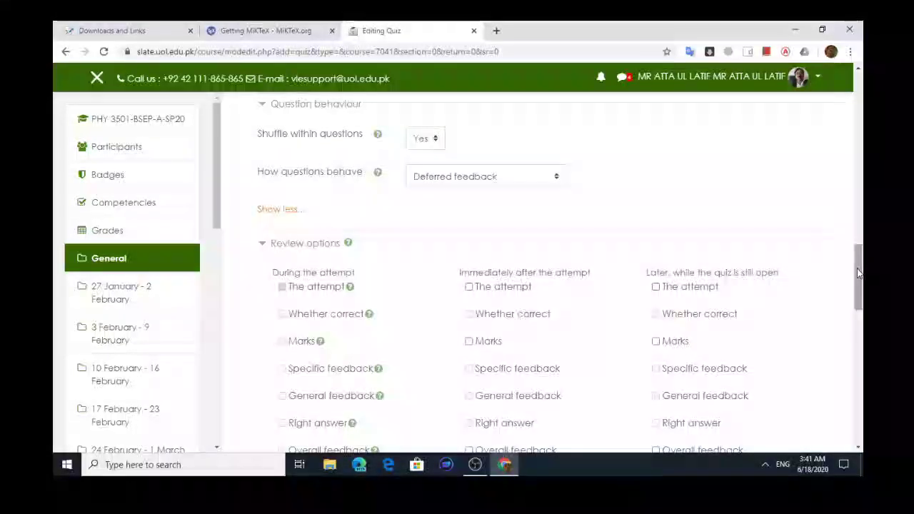
pyautogui.moveTo(859, 273); pyautogui.dragTo(859, 292)
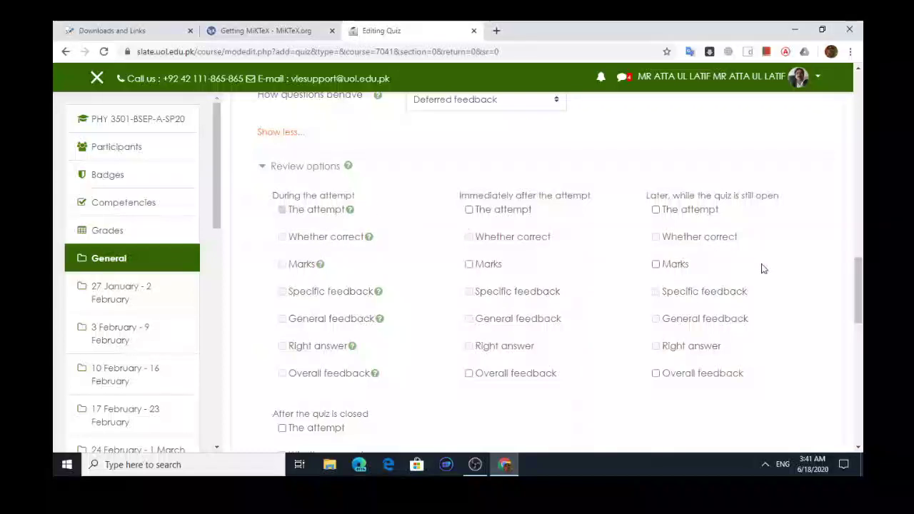
pyautogui.moveTo(859, 283); pyautogui.dragTo(806, 316)
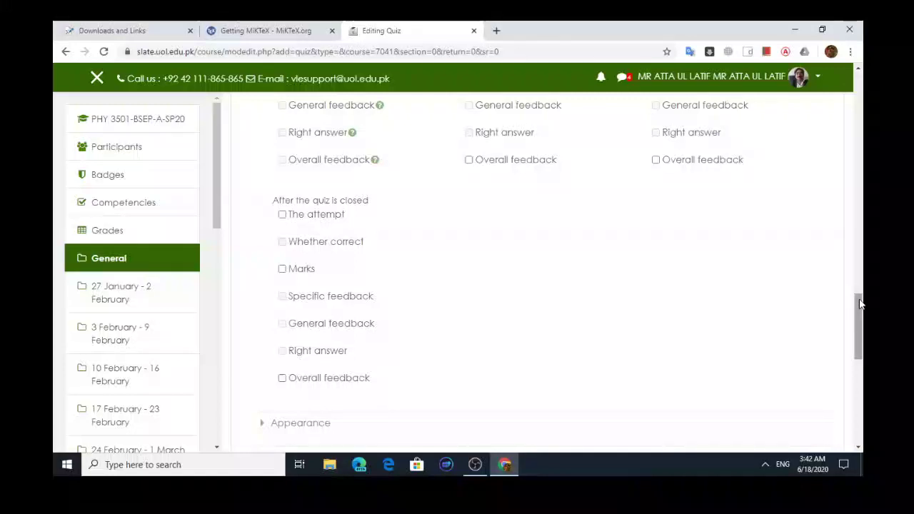
pyautogui.moveTo(860, 305); pyautogui.dragTo(862, 327)
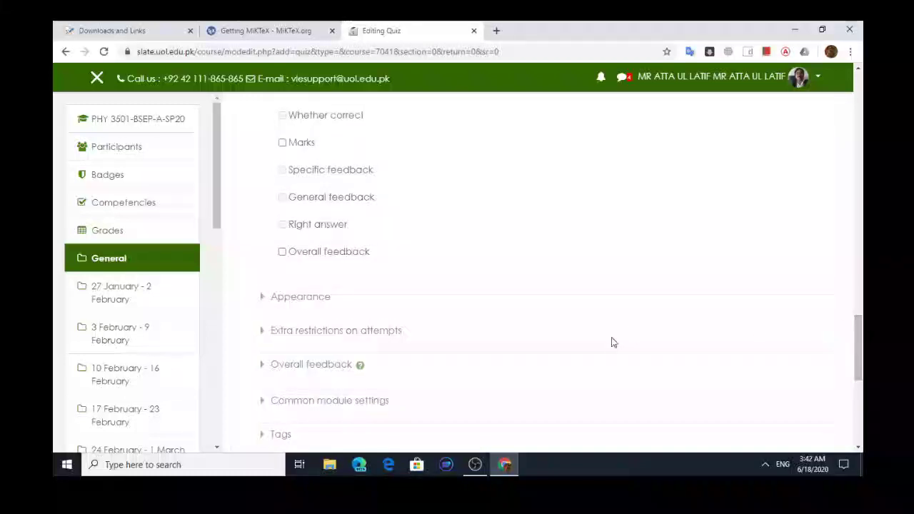
pyautogui.click(263, 302)
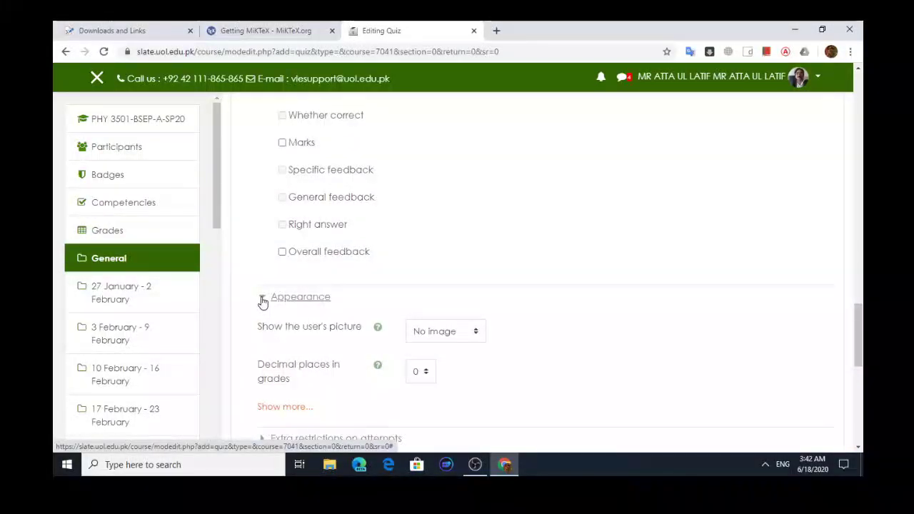
pyautogui.click(262, 302)
pyautogui.moveTo(860, 362); pyautogui.dragTo(854, 318)
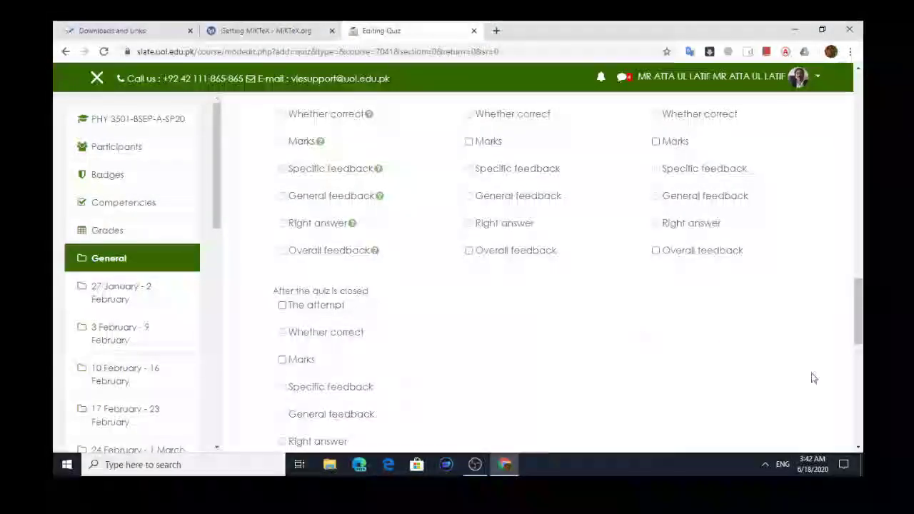
# - Examine the quiz's Appearance settings and its Extra restrictions on attempts, collapsing each section again
pyautogui.moveTo(858, 312); pyautogui.dragTo(863, 360)
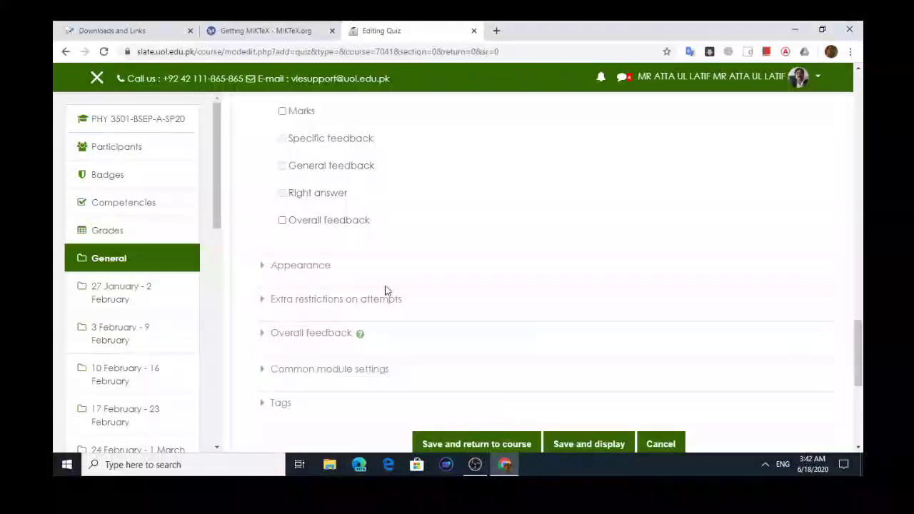
pyautogui.click(259, 267)
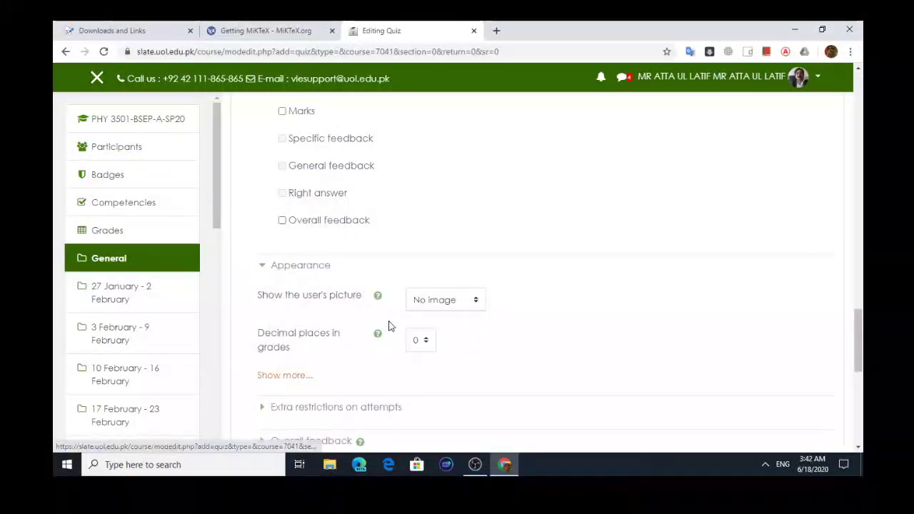
pyautogui.click(261, 270)
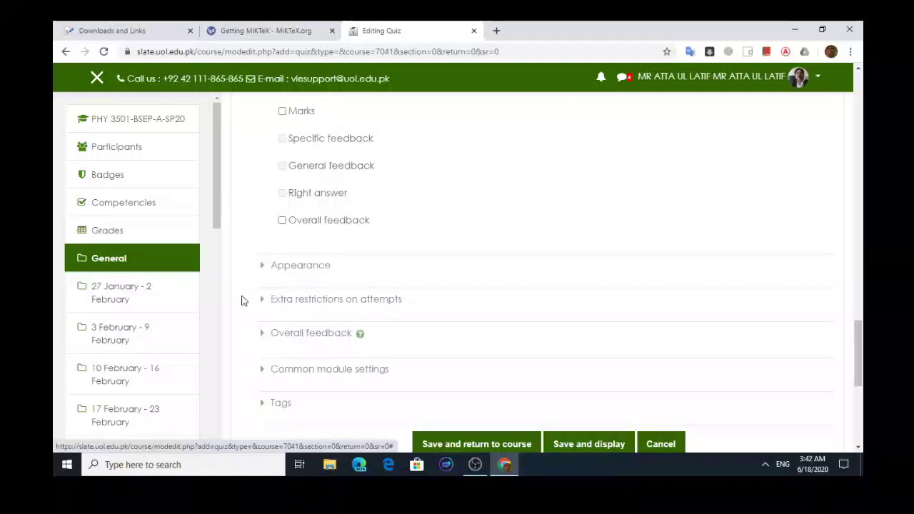
pyautogui.click(262, 300)
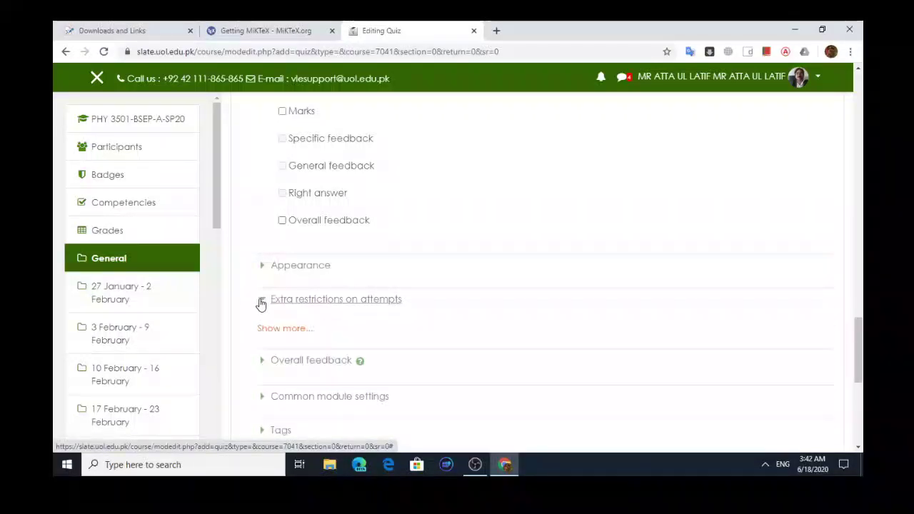
pyautogui.click(261, 301)
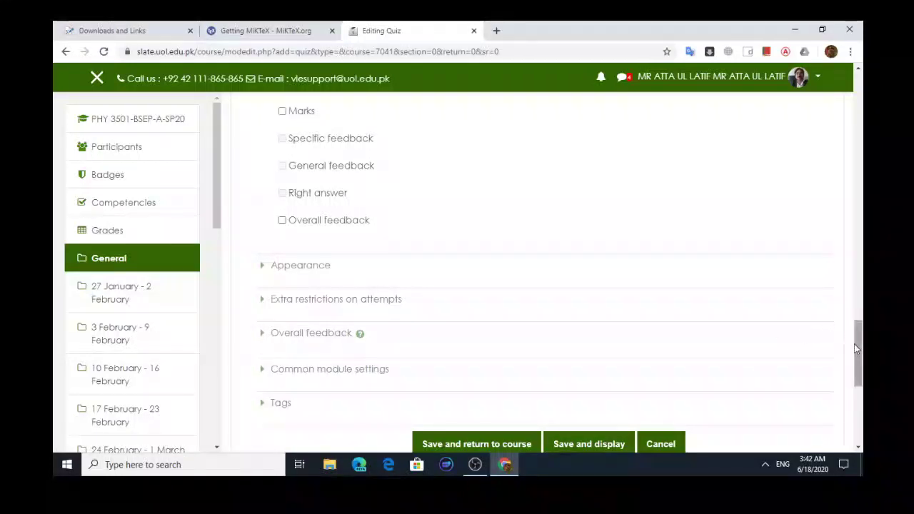
# - Save the quiz and display it, and review its description, attempts allowed, availability and time limit
pyautogui.scroll(-2, 855, 366)
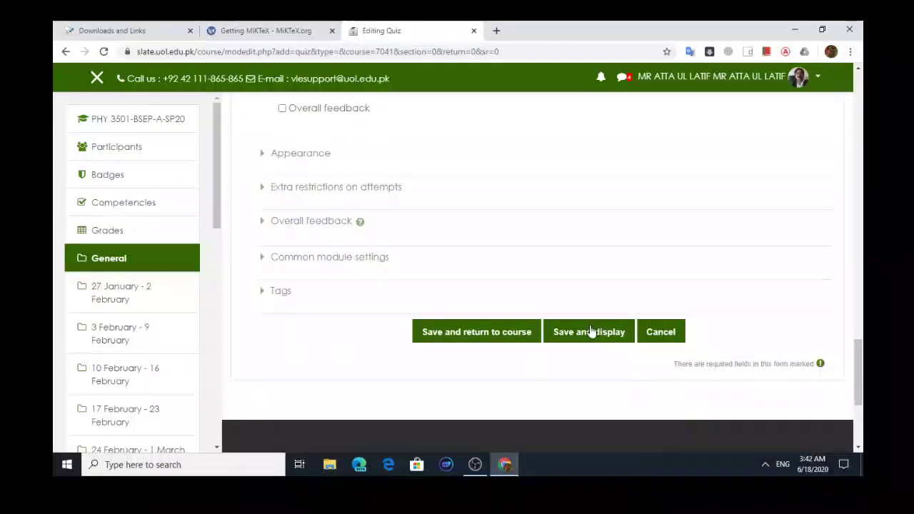
pyautogui.click(590, 331)
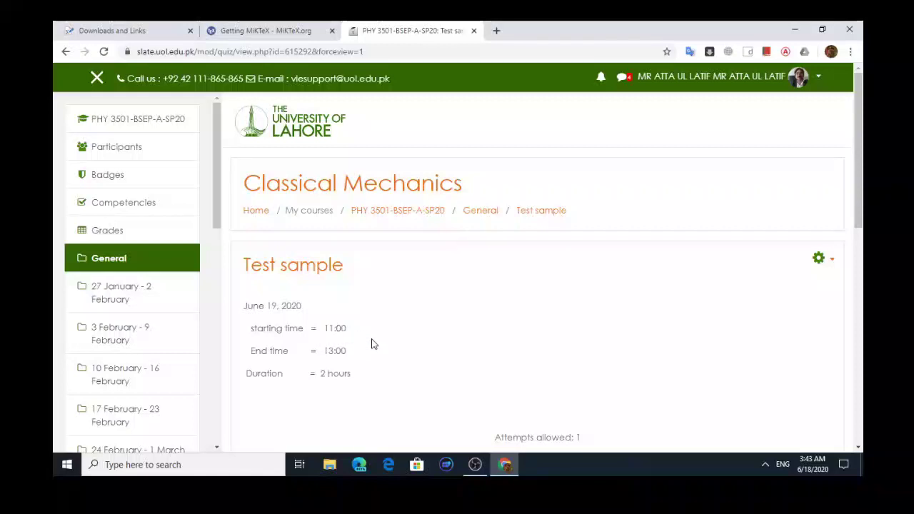
pyautogui.scroll(-2, 376, 345)
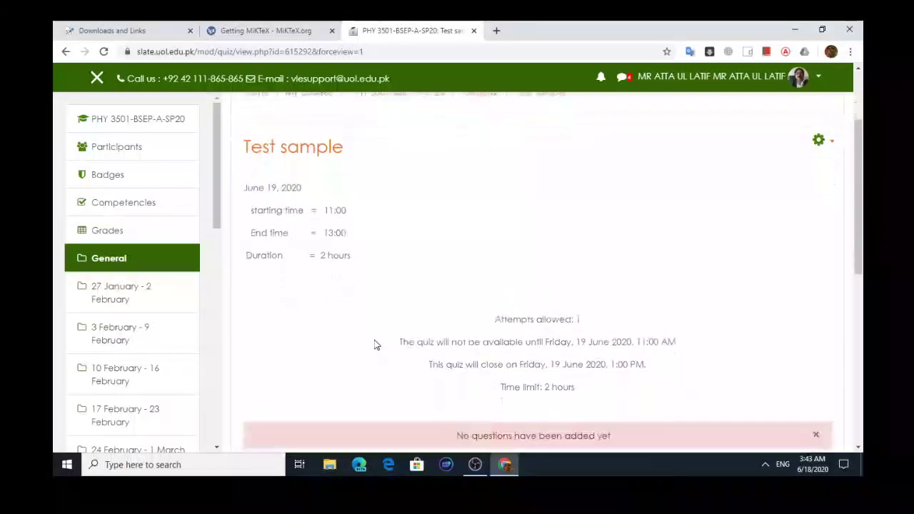
pyautogui.scroll(1, 377, 345)
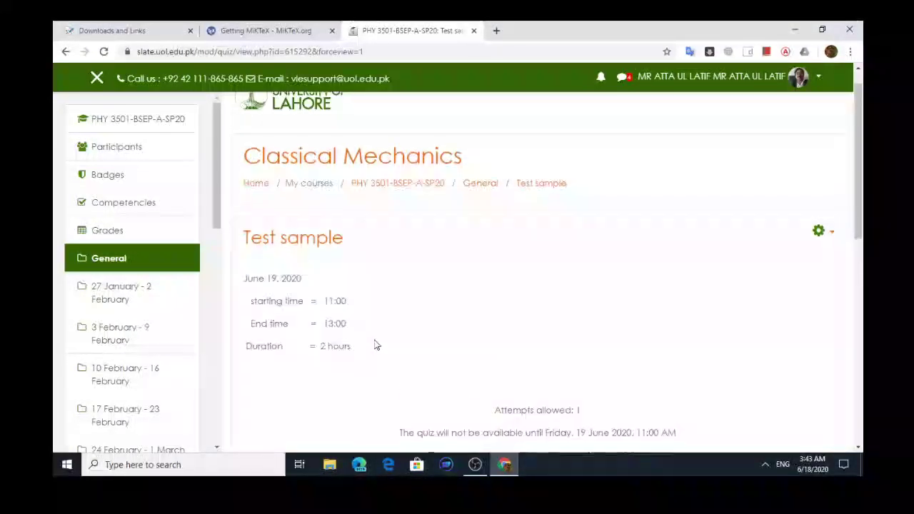
pyautogui.scroll(-3, 377, 345)
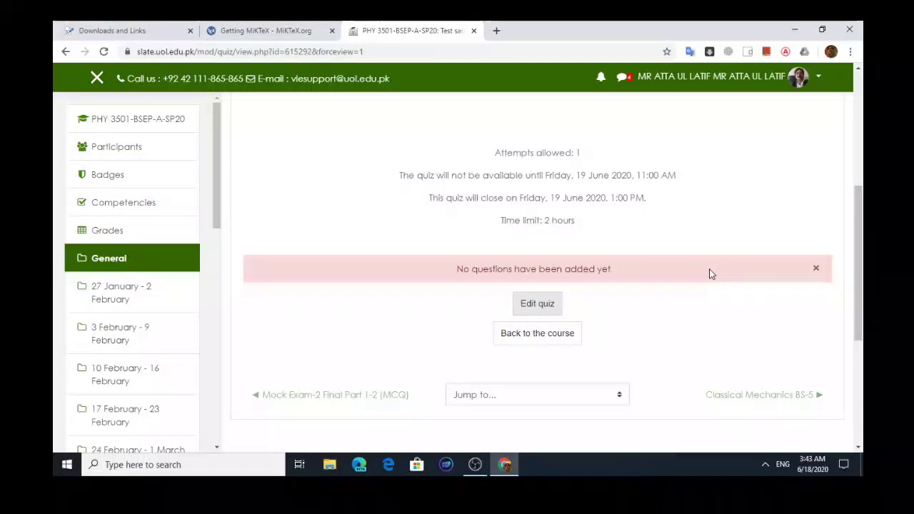
pyautogui.moveTo(860, 264); pyautogui.dragTo(846, 147)
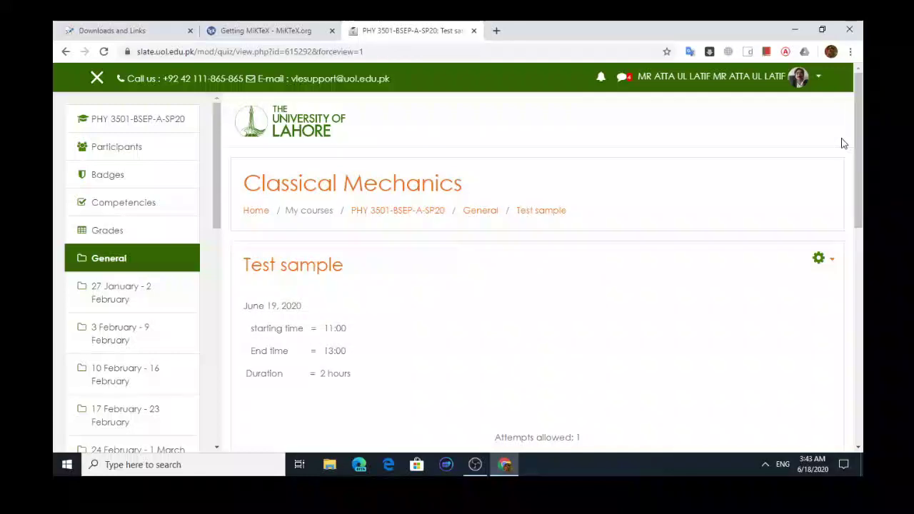
# - Examine the management options available for the Test sample quiz
pyautogui.click(832, 260)
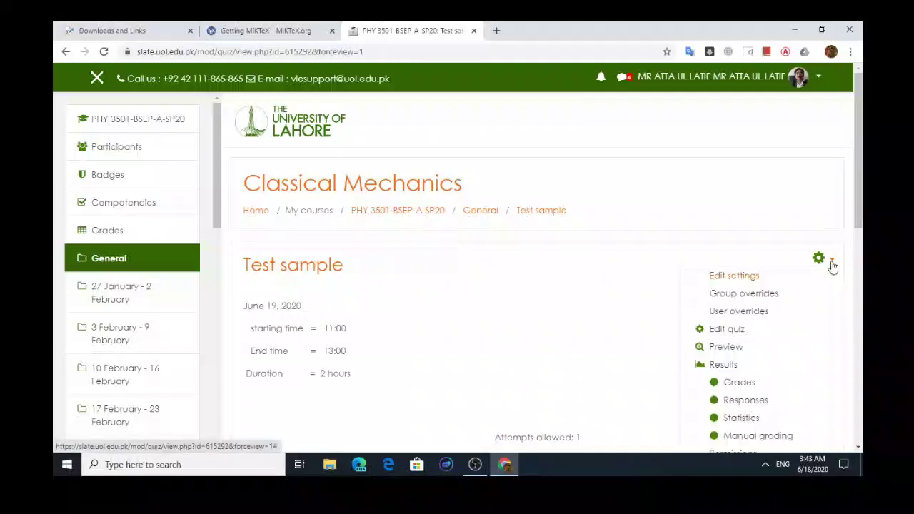
pyautogui.click(427, 367)
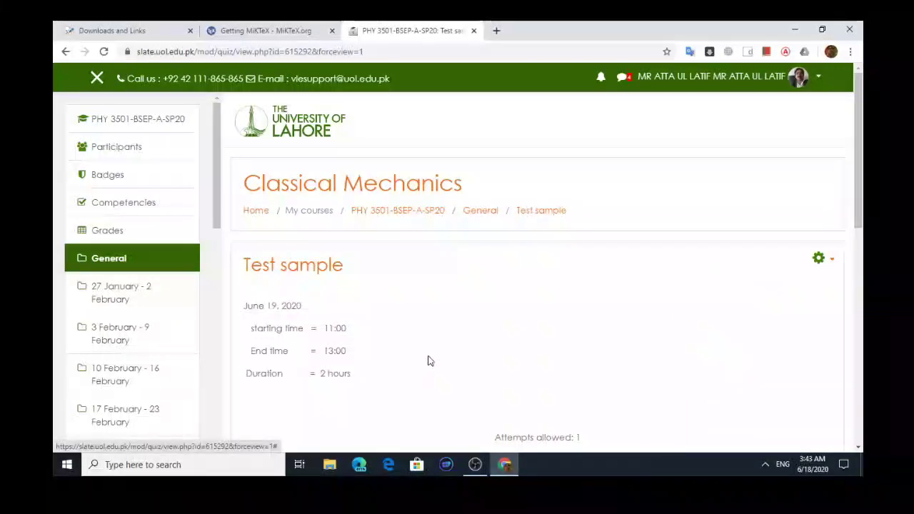
pyautogui.click(832, 261)
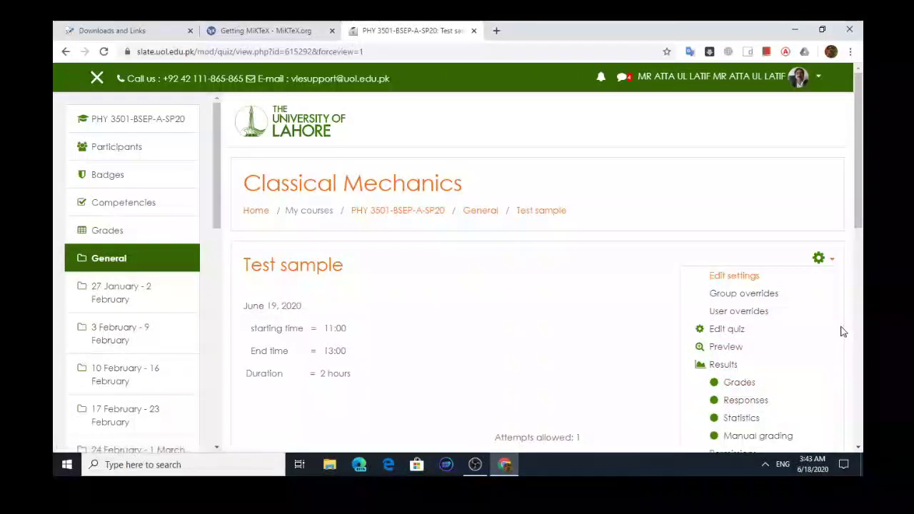
pyautogui.scroll(-1, 863, 204)
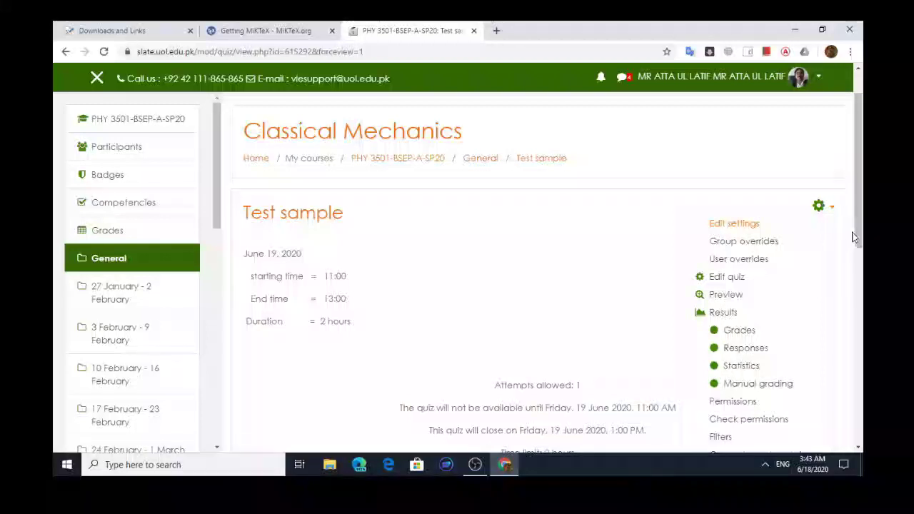
pyautogui.moveTo(857, 230); pyautogui.dragTo(766, 225)
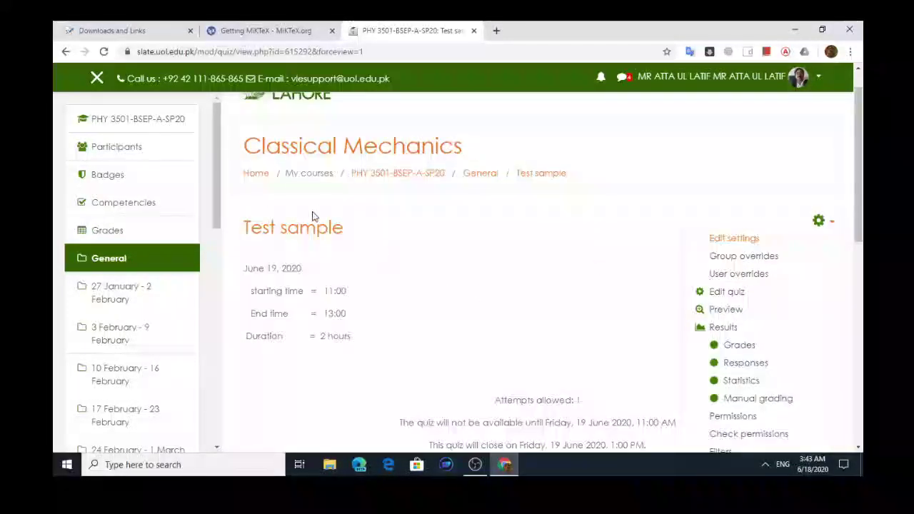
# - Return to the site home, enter the PHY 3501-BSEP-A-SP20 course and open the Test sample quiz from its activity list
pyautogui.click(259, 174)
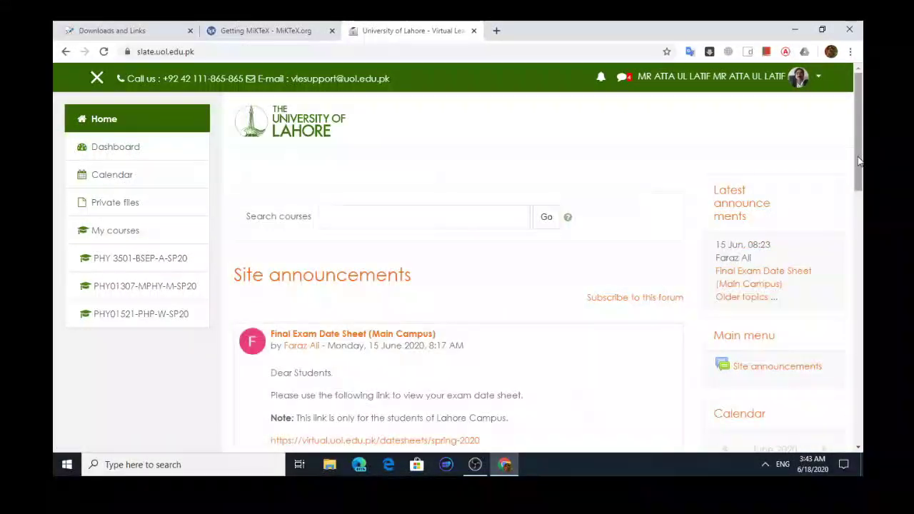
pyautogui.scroll(-2, 857, 164)
pyautogui.scroll(2, 855, 154)
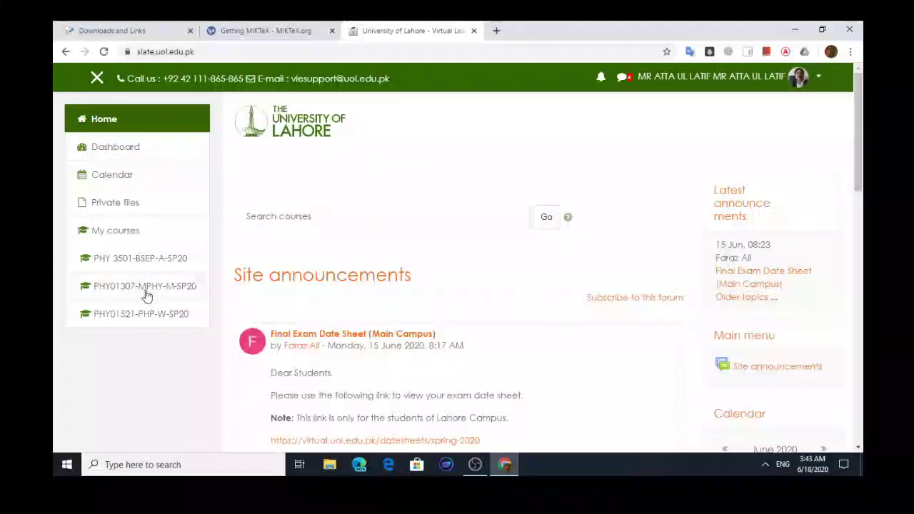
pyautogui.click(145, 260)
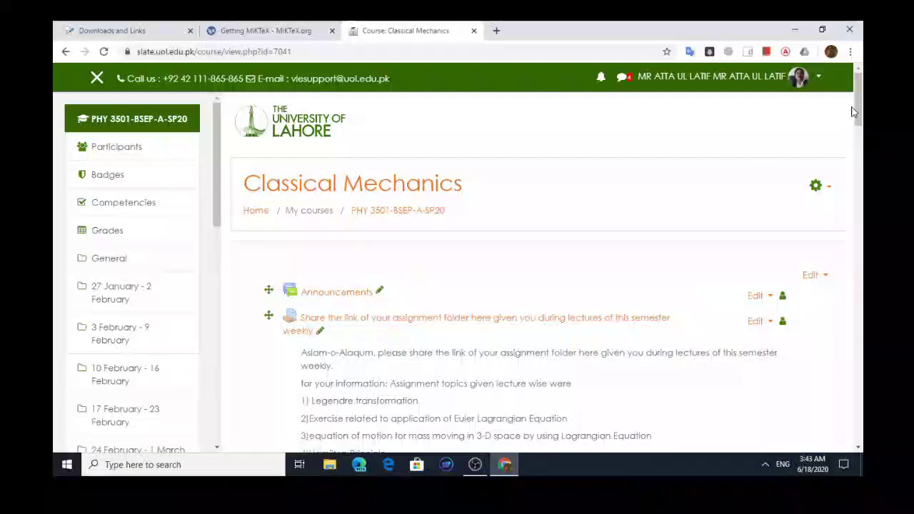
pyautogui.scroll(-5, 861, 161)
pyautogui.scroll(-7, 863, 166)
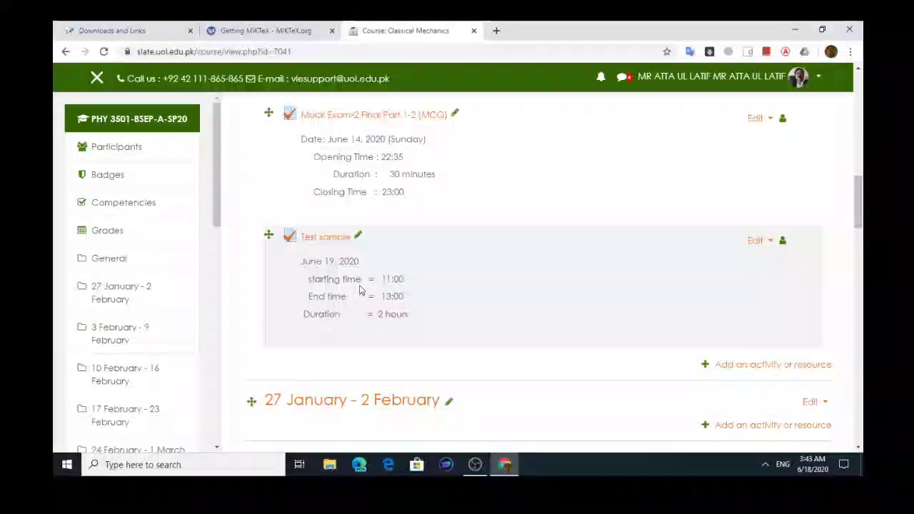
pyautogui.click(316, 241)
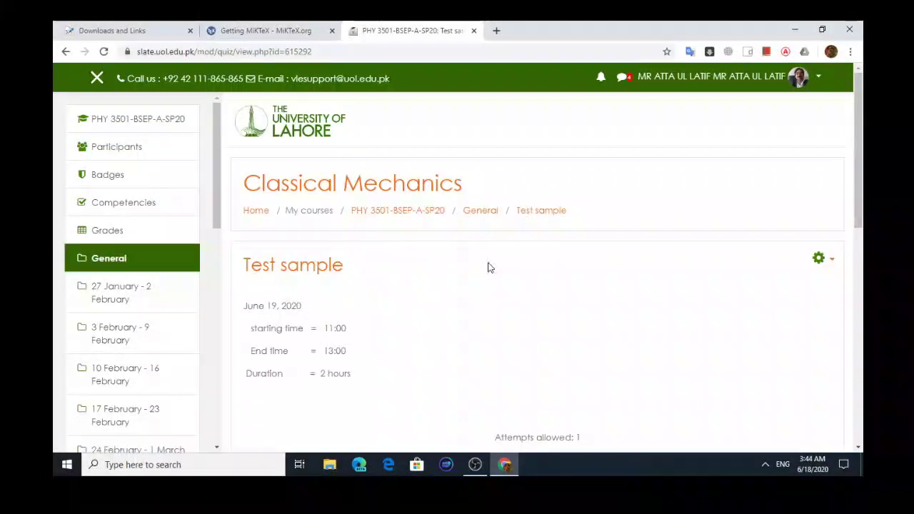
# - Open the question bank categories from the Test sample quiz's management options
pyautogui.moveTo(859, 216); pyautogui.dragTo(863, 331)
pyautogui.scroll(3, 863, 331)
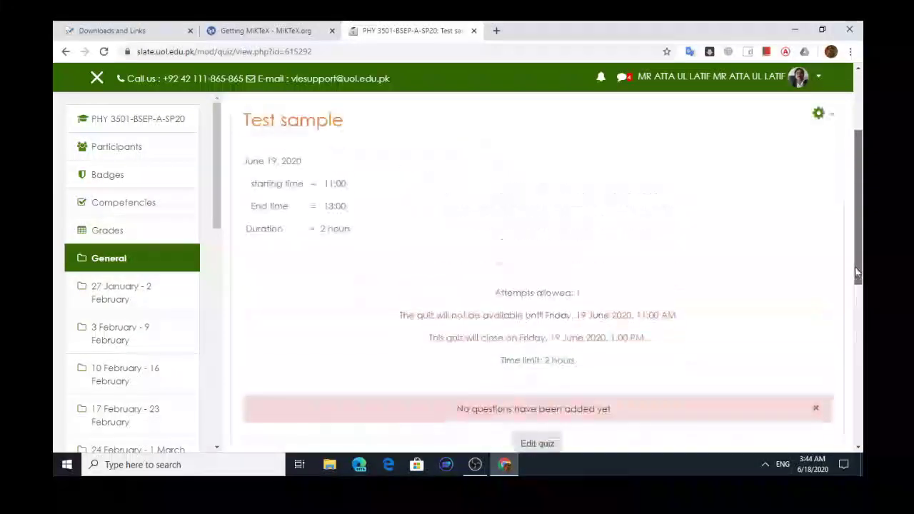
pyautogui.click(834, 160)
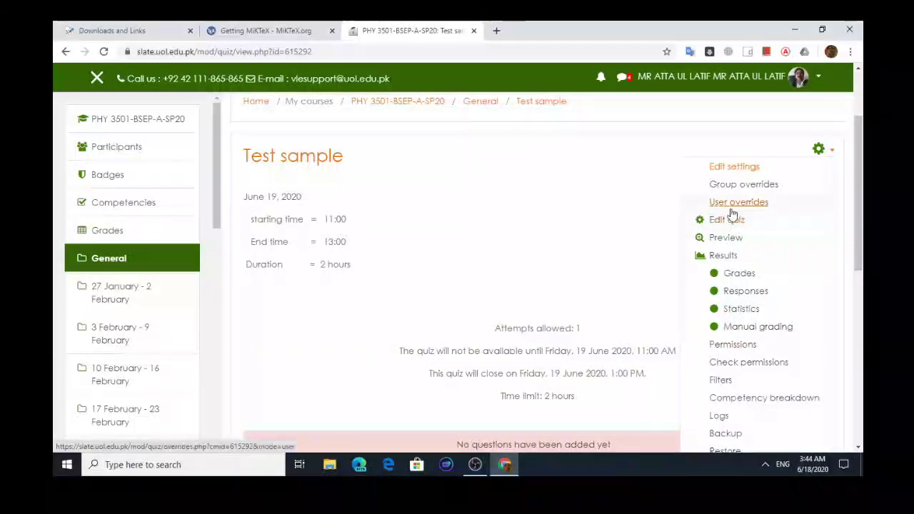
pyautogui.moveTo(863, 266); pyautogui.dragTo(818, 328)
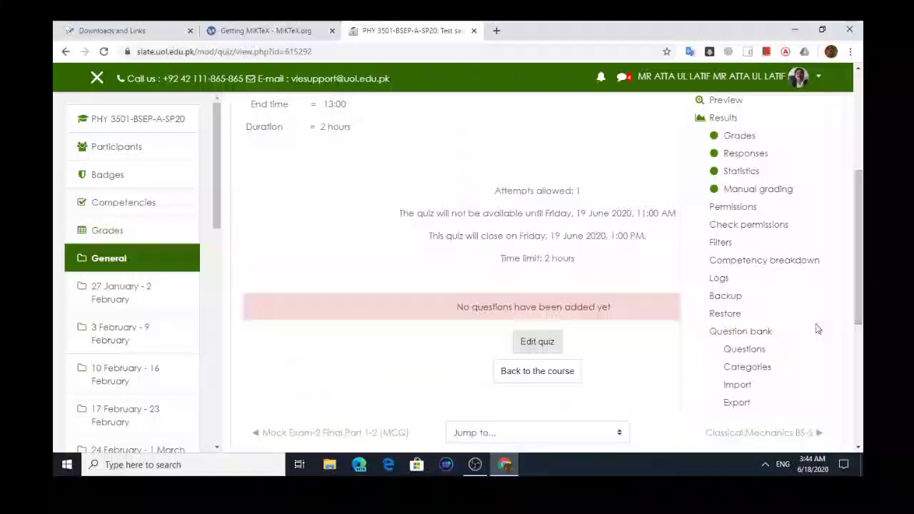
pyautogui.click(748, 369)
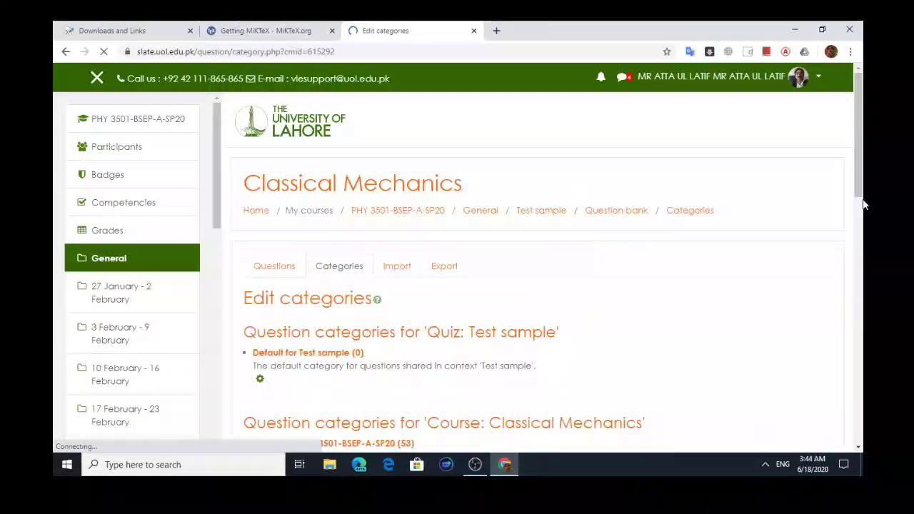
# - Edit the default question category of the Test sample quiz and set its name to "test sample"
pyautogui.scroll(-2, 862, 203)
pyautogui.moveTo(863, 220)
pyautogui.mouseDown()
pyautogui.moveTo(861, 232)
pyautogui.moveTo(861, 221)
pyautogui.mouseUp()
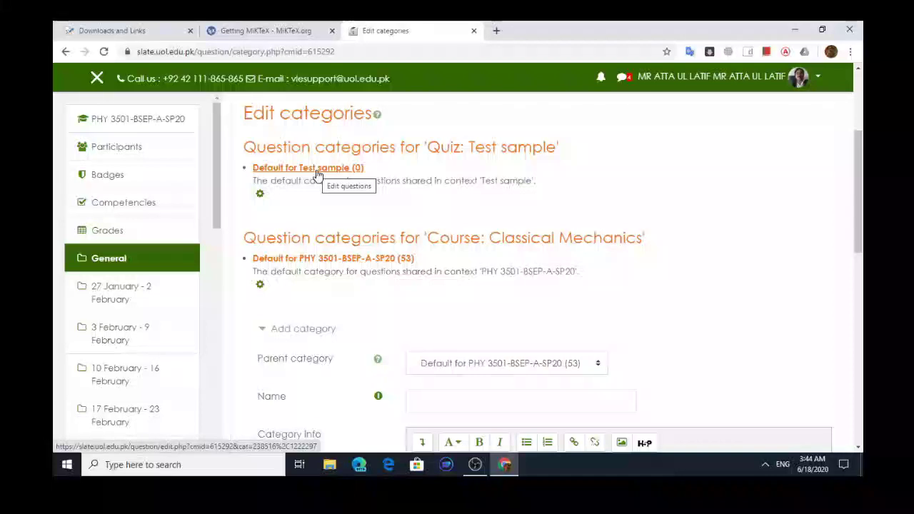
pyautogui.click(261, 197)
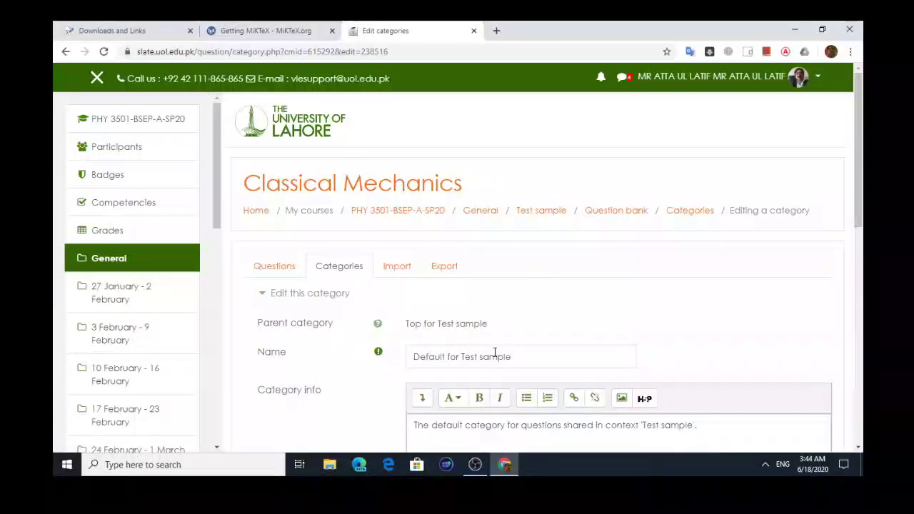
pyautogui.moveTo(418, 357); pyautogui.dragTo(526, 374)
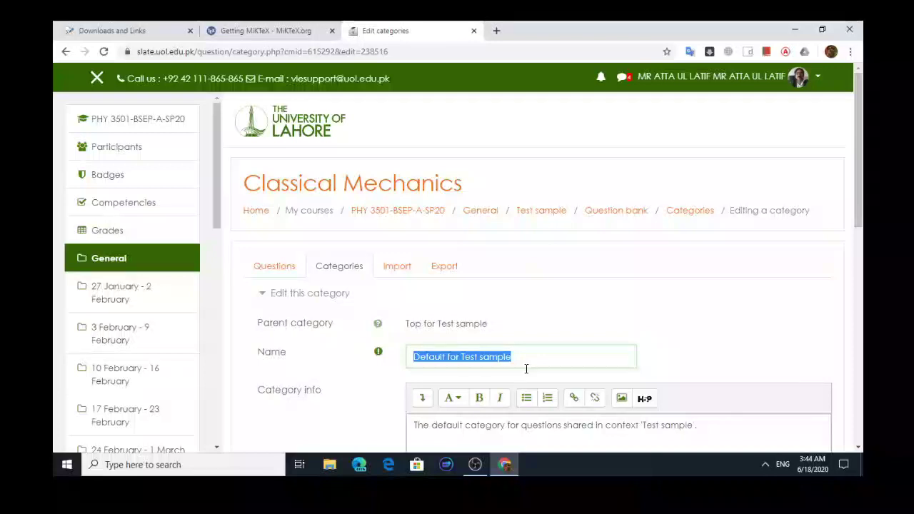
pyautogui.write('I')
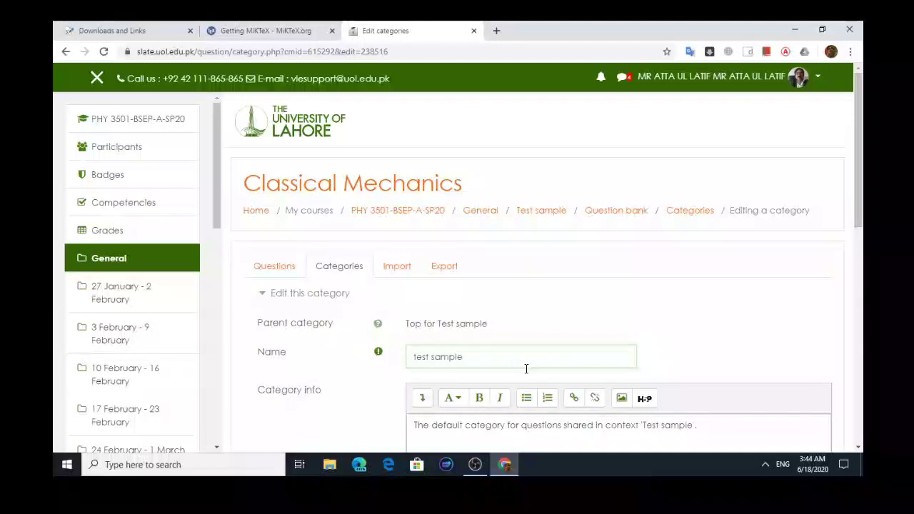
# - Delete the whole default description from the category info of the quiz's question category
pyautogui.moveTo(859, 145); pyautogui.dragTo(862, 204)
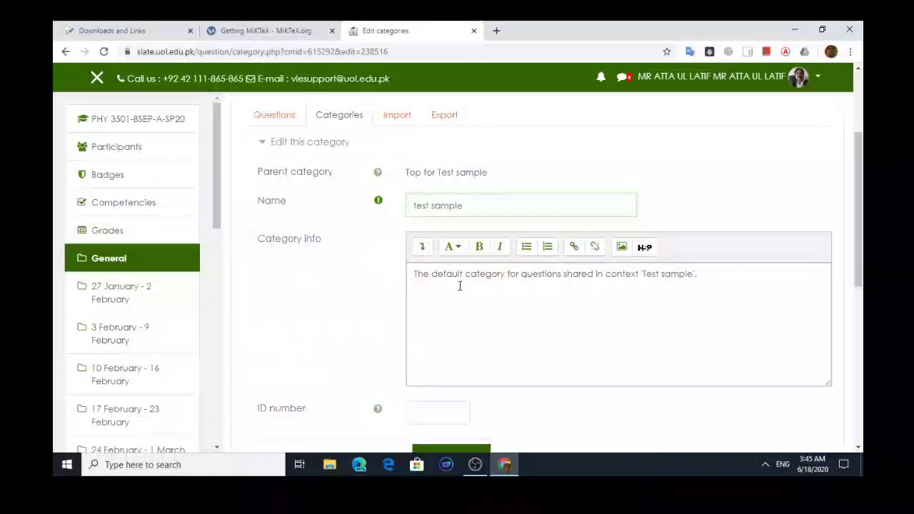
pyautogui.moveTo(437, 278); pyautogui.dragTo(614, 292)
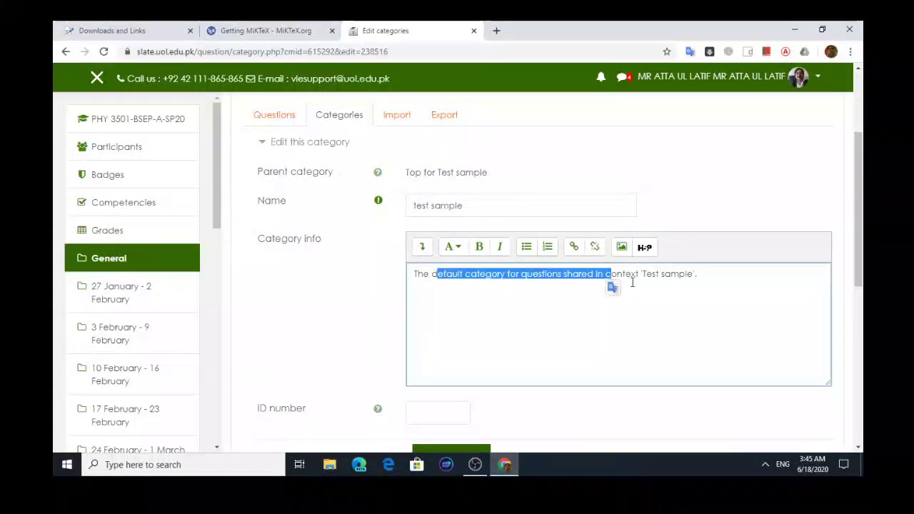
pyautogui.click(701, 308)
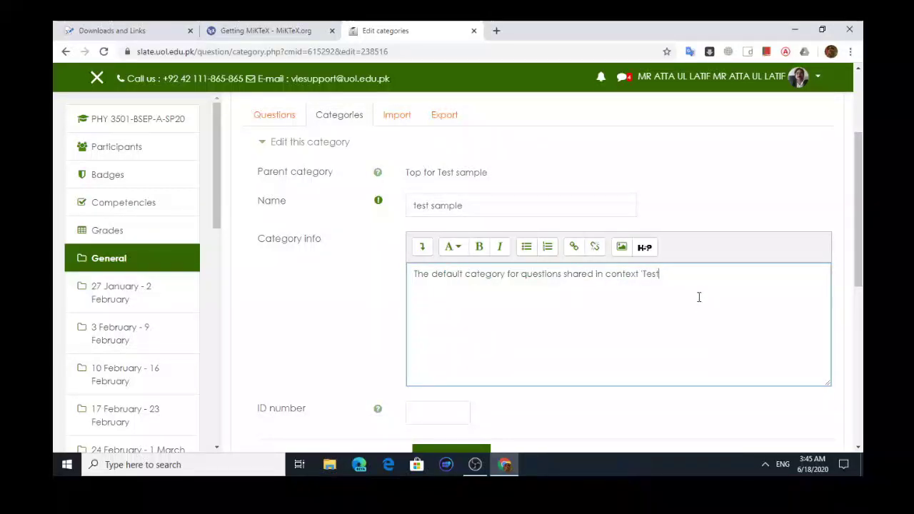
pyautogui.press('BackSpace')
pyautogui.press('BackSpace')
pyautogui.press('BackSpace')
pyautogui.press('BackSpace')
pyautogui.press('BackSpace')
pyautogui.press('BackSpace')
pyautogui.press('BackSpace')
pyautogui.press('BackSpace')
pyautogui.press('BackSpace')
pyautogui.press('BackSpace')
pyautogui.press('BackSpace')
pyautogui.press('BackSpace')
pyautogui.press('BackSpace')
pyautogui.press('BackSpace')
pyautogui.press('BackSpace')
pyautogui.press('BackSpace')
pyautogui.press('BackSpace')
pyautogui.press('BackSpace')
pyautogui.press('BackSpace')
pyautogui.press('BackSpace')
pyautogui.press('BackSpace')
pyautogui.press('BackSpace')
pyautogui.press('BackSpace')
pyautogui.press('BackSpace')
pyautogui.press('BackSpace')
pyautogui.press('BackSpace')
pyautogui.press('BackSpace')
pyautogui.press('BackSpace')
pyautogui.press('BackSpace')
pyautogui.press('BackSpace')
pyautogui.press('BackSpace')
pyautogui.press('BackSpace')
pyautogui.press('BackSpace')
pyautogui.press('BackSpace')
pyautogui.press('BackSpace')
pyautogui.press('BackSpace')
pyautogui.press('BackSpace')
pyautogui.press('BackSpace')
pyautogui.press('BackSpace')
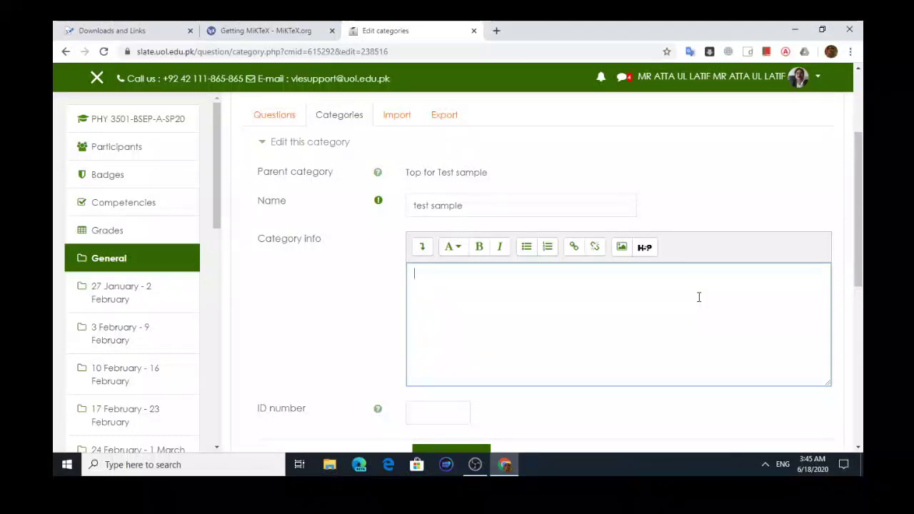
pyautogui.moveTo(860, 227); pyautogui.dragTo(863, 280)
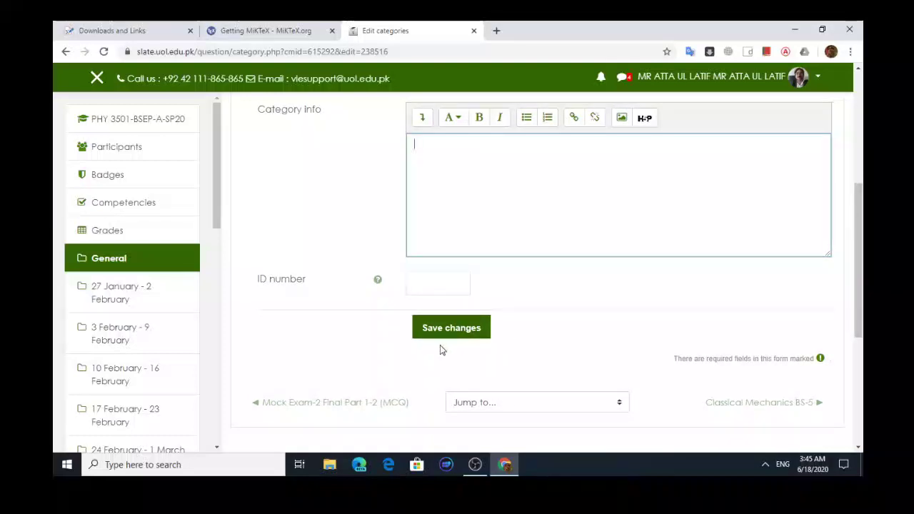
pyautogui.moveTo(860, 250); pyautogui.dragTo(827, 156)
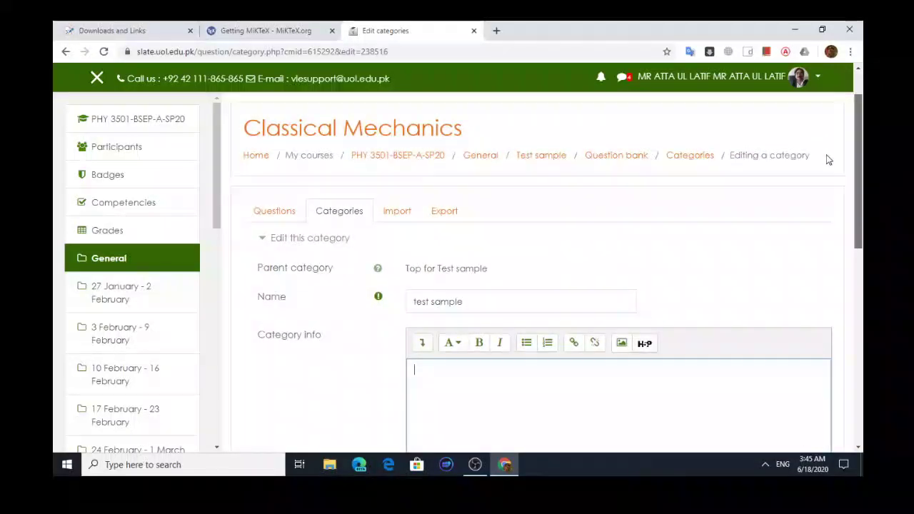
# - Save the category changes and open the question list of the quiz's test sample category
pyautogui.scroll(-3, 830, 214)
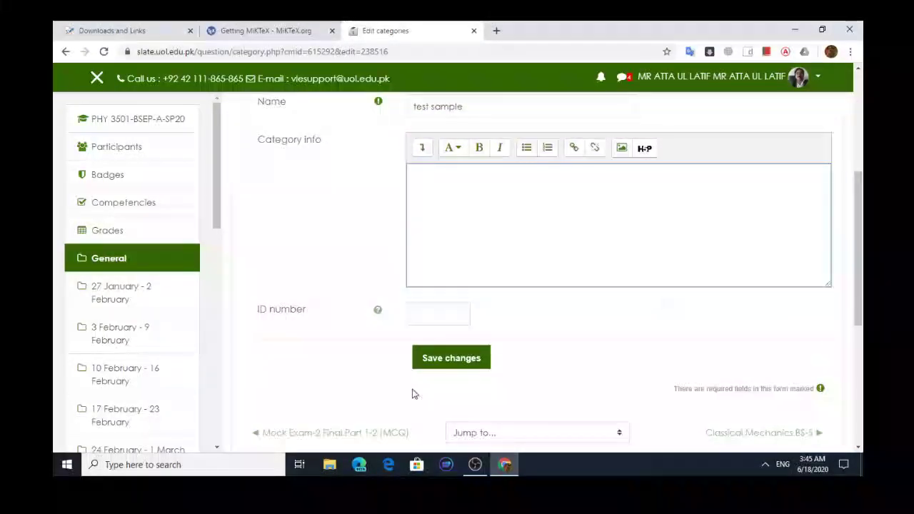
pyautogui.click(454, 359)
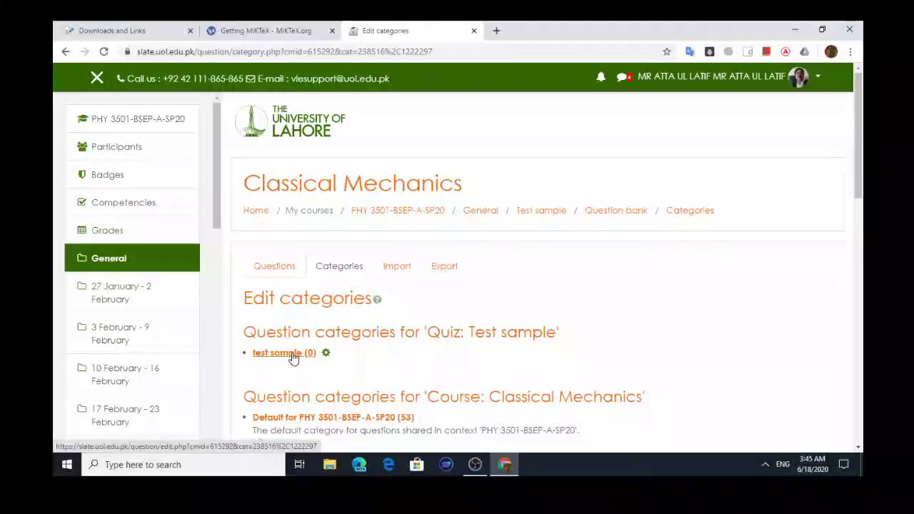
pyautogui.click(285, 353)
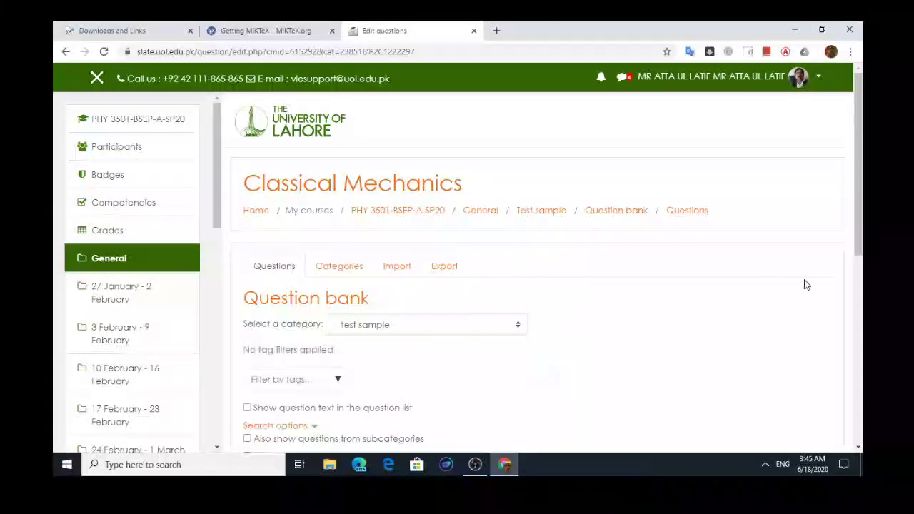
pyautogui.click(860, 293)
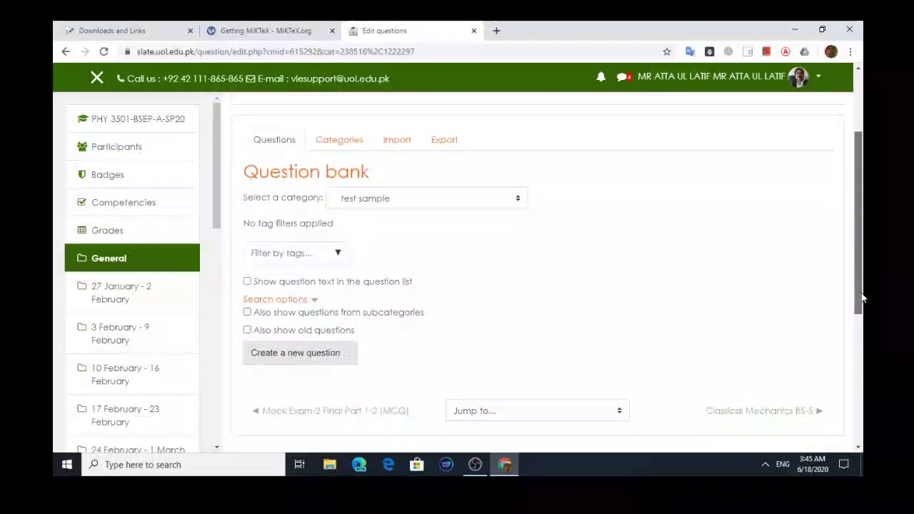
pyautogui.moveTo(862, 299); pyautogui.dragTo(860, 293)
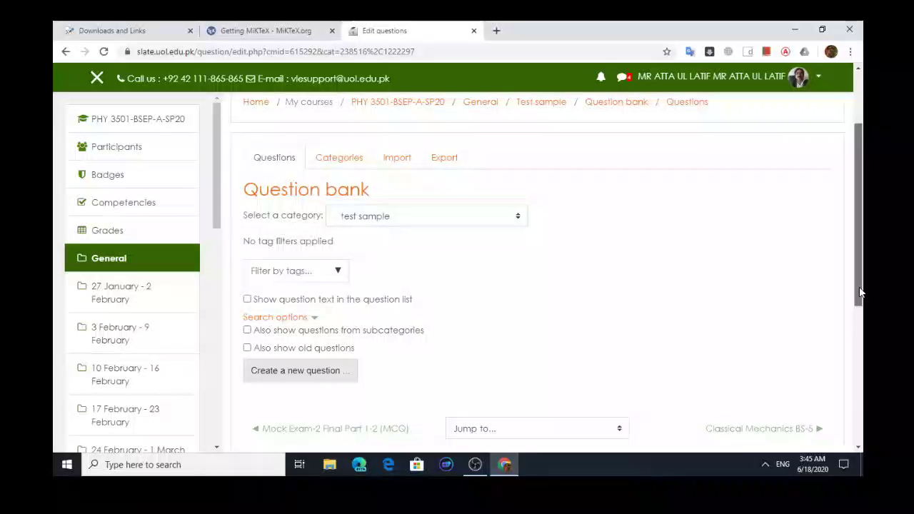
pyautogui.click(314, 320)
pyautogui.click(314, 320)
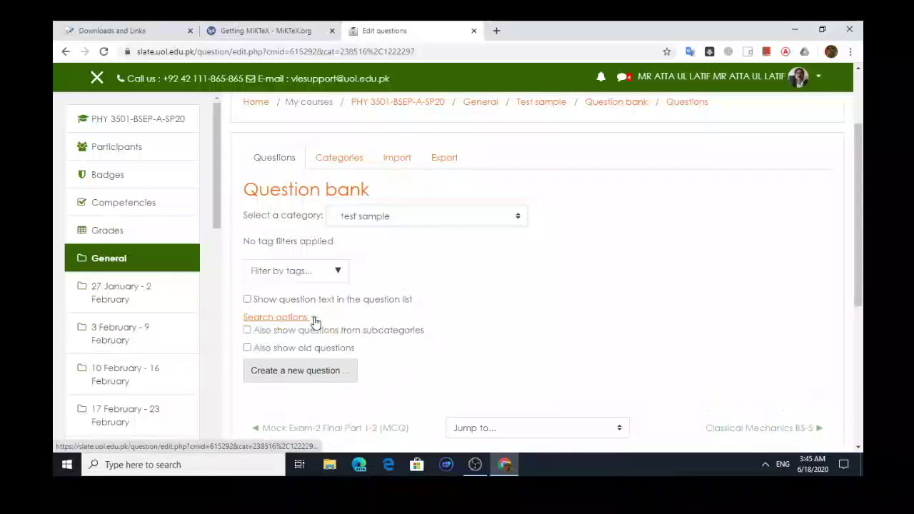
pyautogui.click(397, 160)
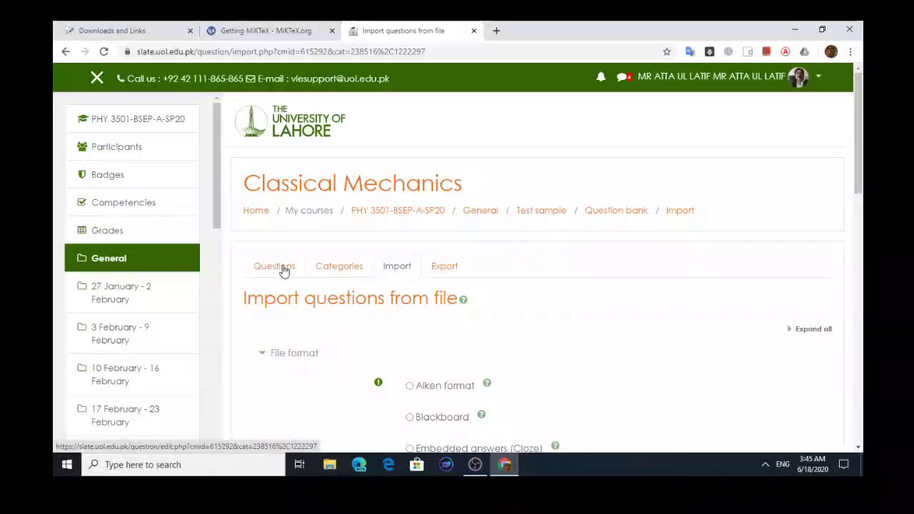
pyautogui.click(626, 212)
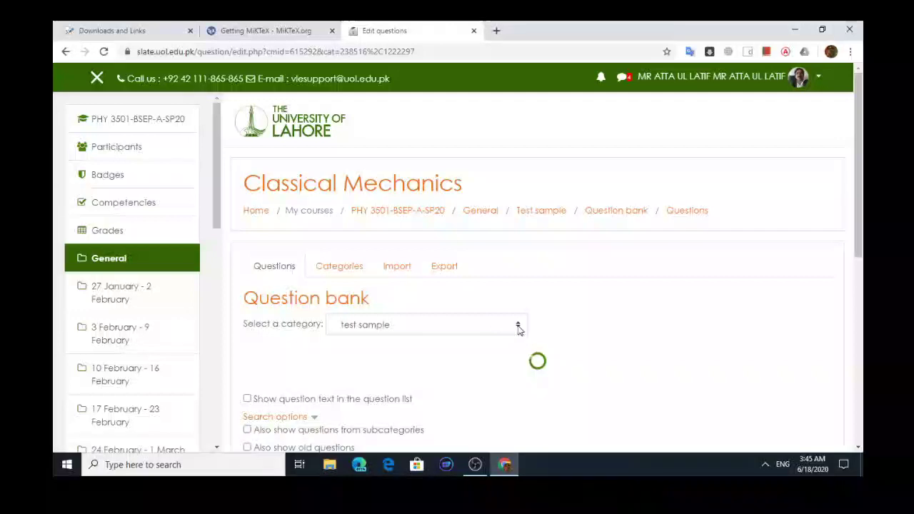
# - Choose test sample under Quiz: Test sample as the question bank category
pyautogui.click(518, 326)
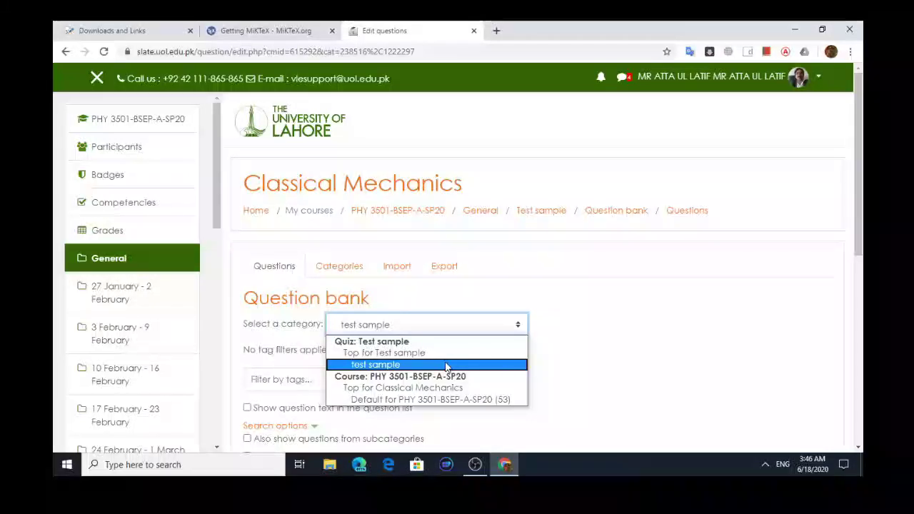
pyautogui.click(447, 365)
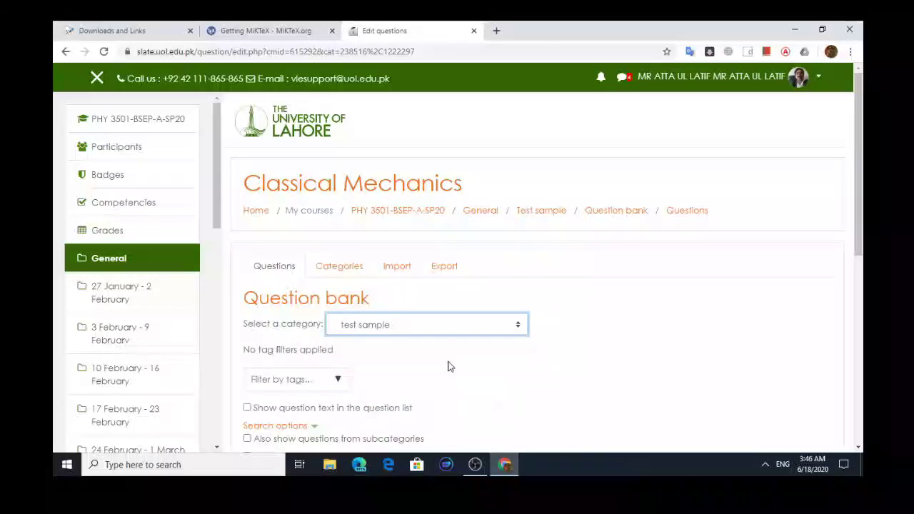
pyautogui.click(521, 330)
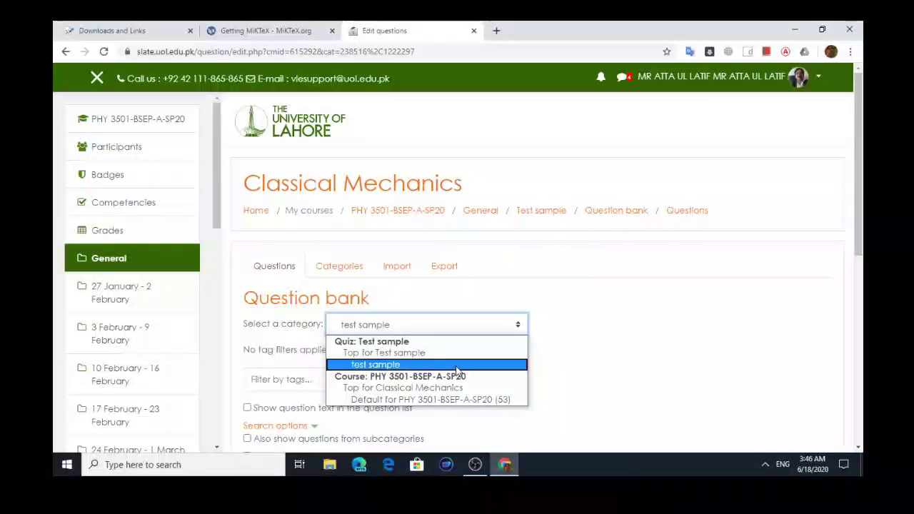
pyautogui.click(458, 365)
# - Open the question import form for the test sample category and select Aiken format as the file format
pyautogui.moveTo(860, 154); pyautogui.dragTo(862, 194)
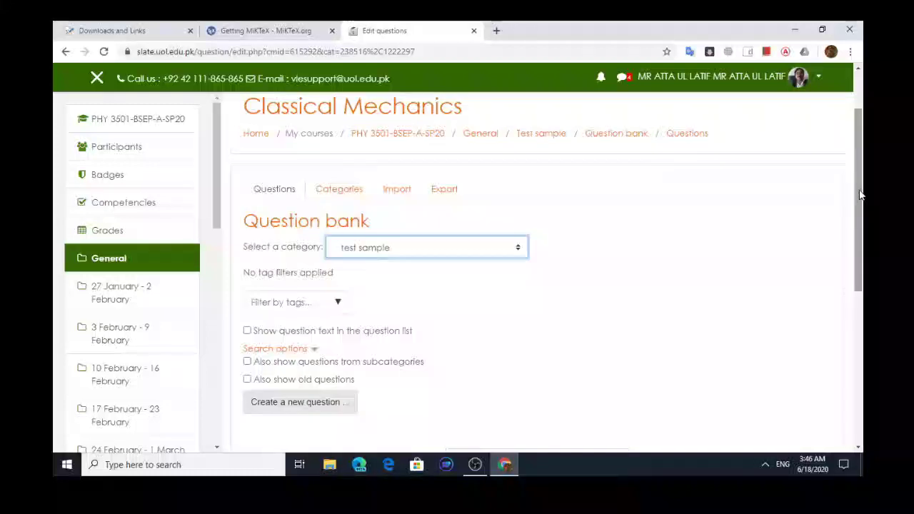
pyautogui.click(397, 190)
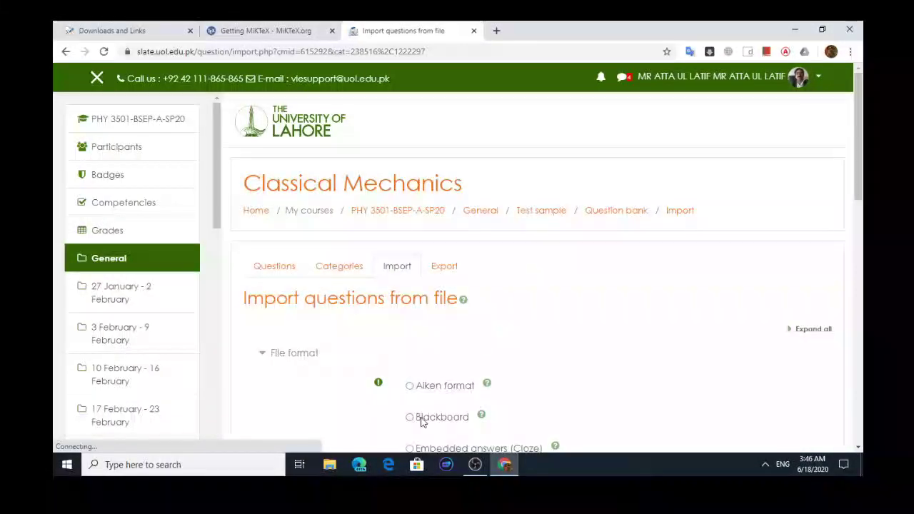
pyautogui.moveTo(863, 146); pyautogui.dragTo(863, 189)
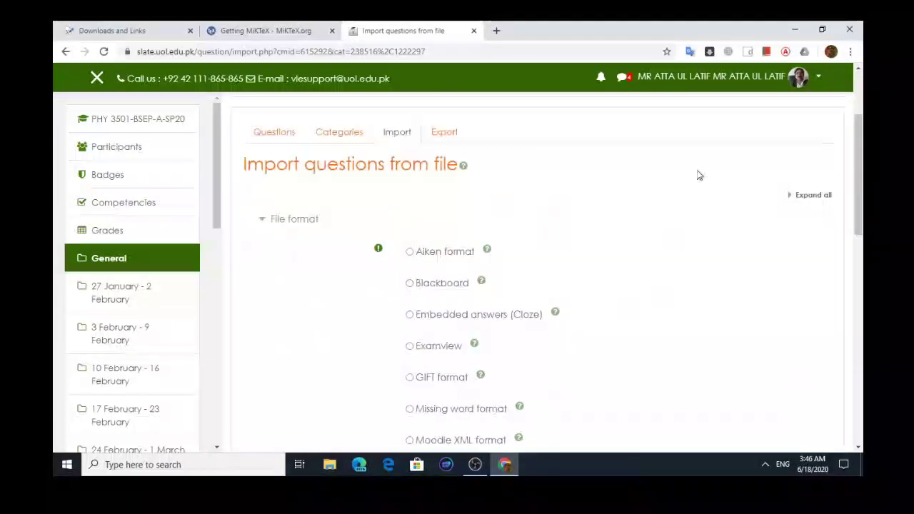
pyautogui.click(409, 252)
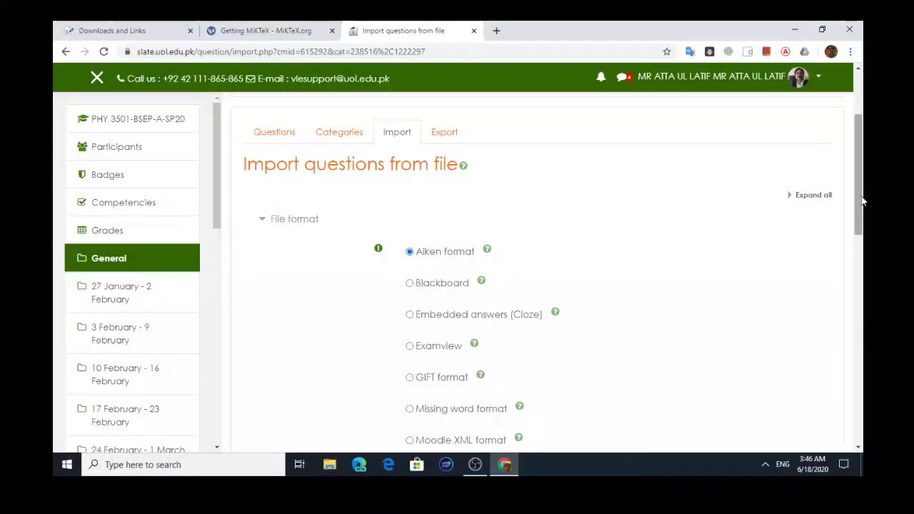
# - Expand the general import settings and turn off getting the category from the file
pyautogui.moveTo(858, 205); pyautogui.dragTo(859, 257)
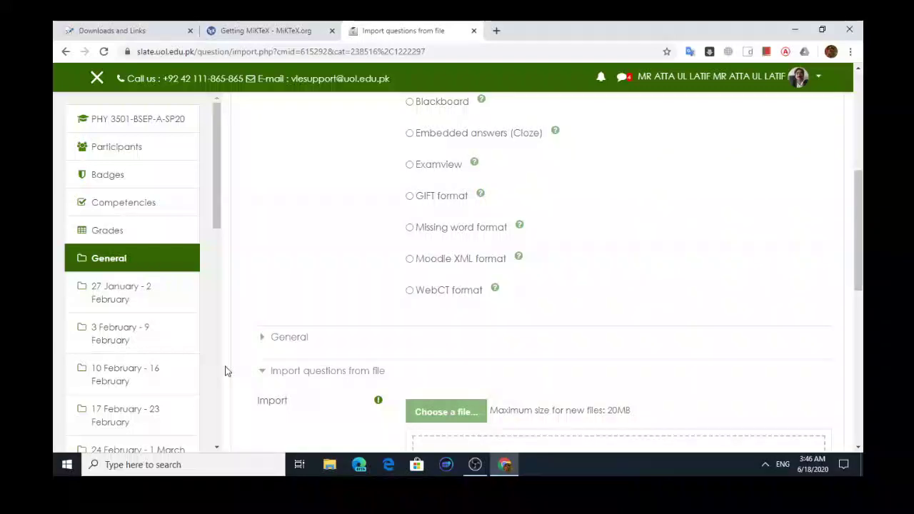
pyautogui.click(263, 339)
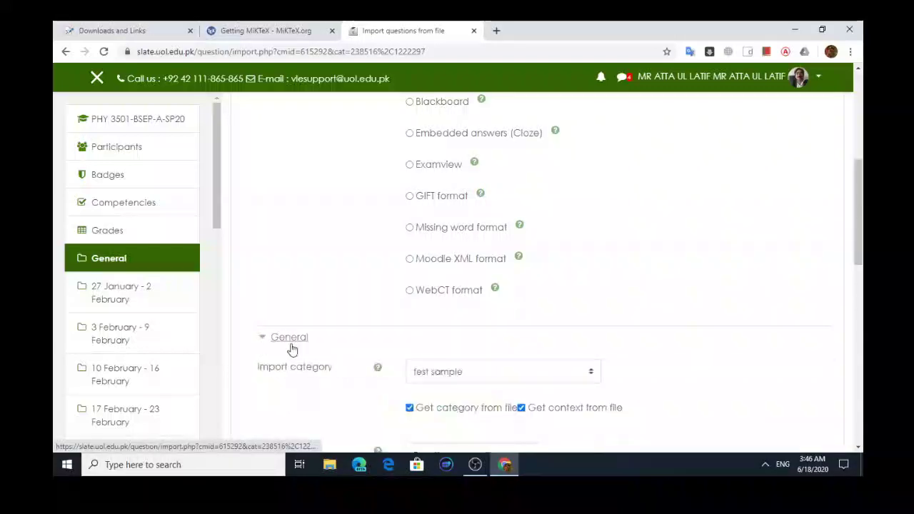
pyautogui.click(410, 411)
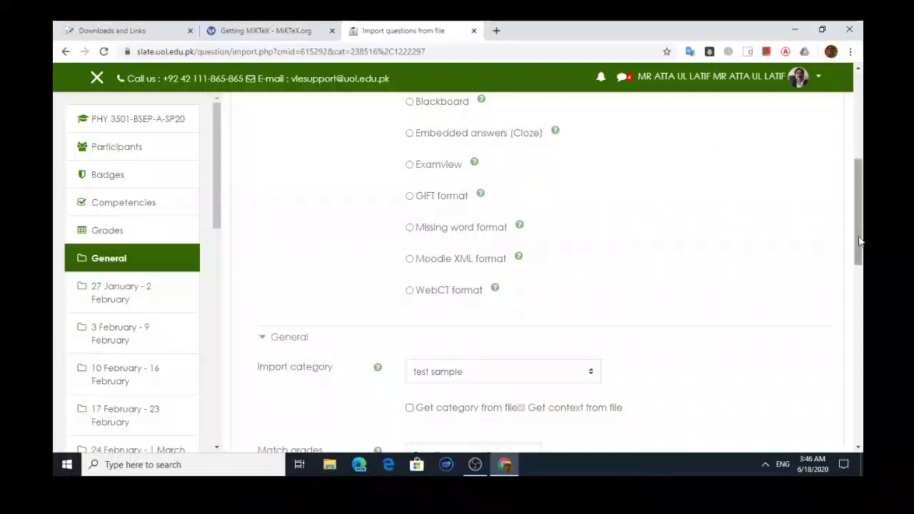
# - Upload SampleRecording2.txt from the samplequizvediorecrding folder as the question import file
pyautogui.moveTo(860, 243); pyautogui.dragTo(861, 289)
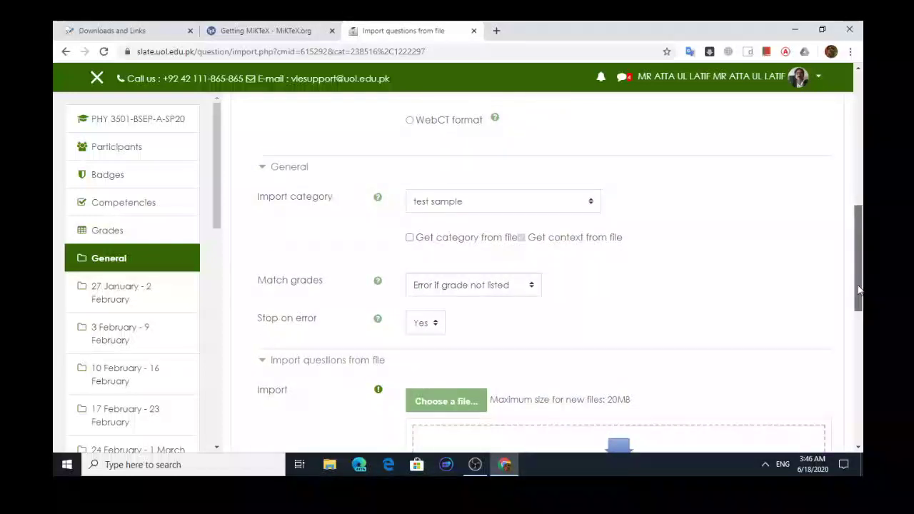
pyautogui.scroll(-2, 470, 358)
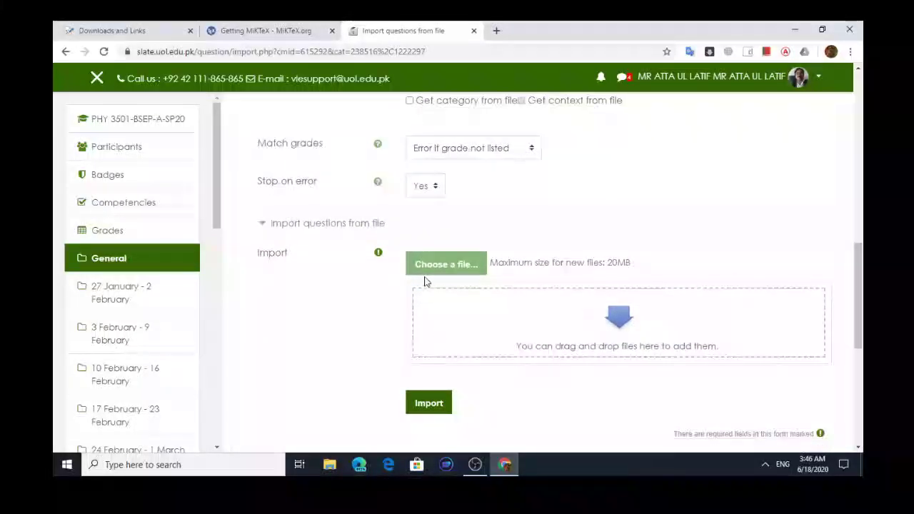
pyautogui.click(435, 264)
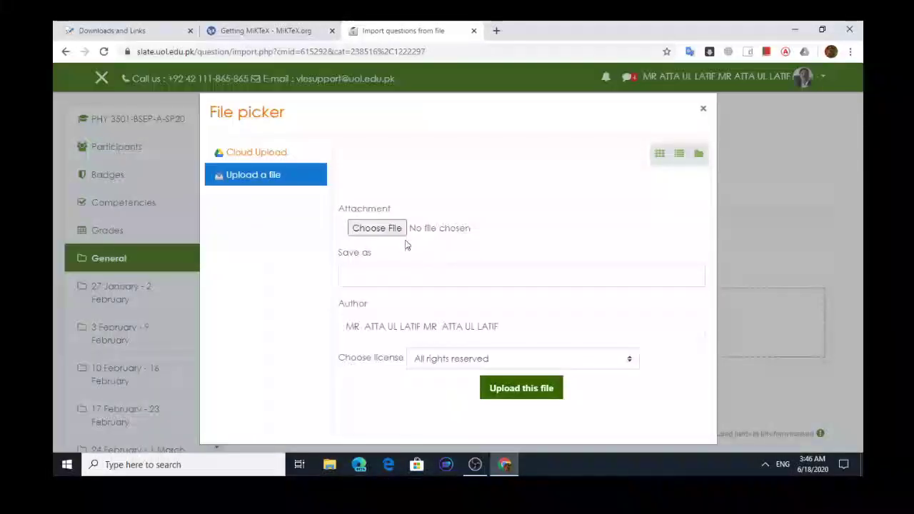
pyautogui.click(397, 234)
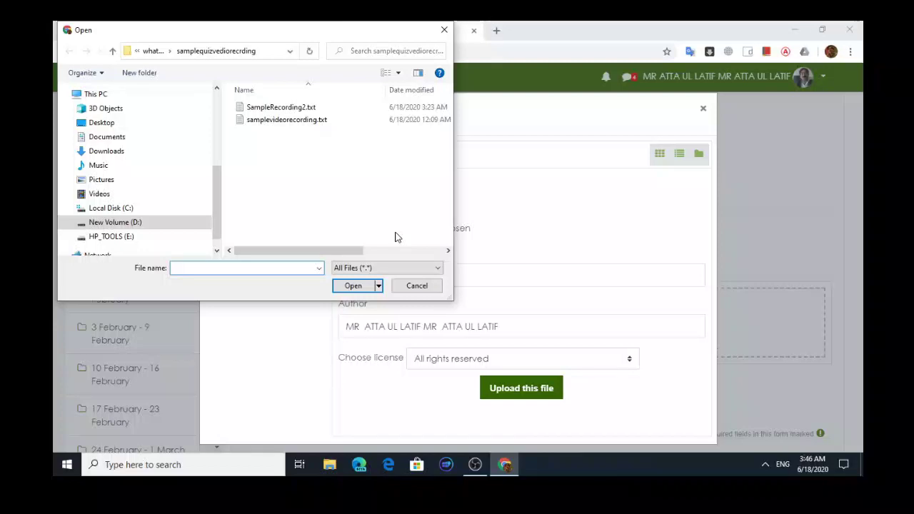
pyautogui.click(309, 108)
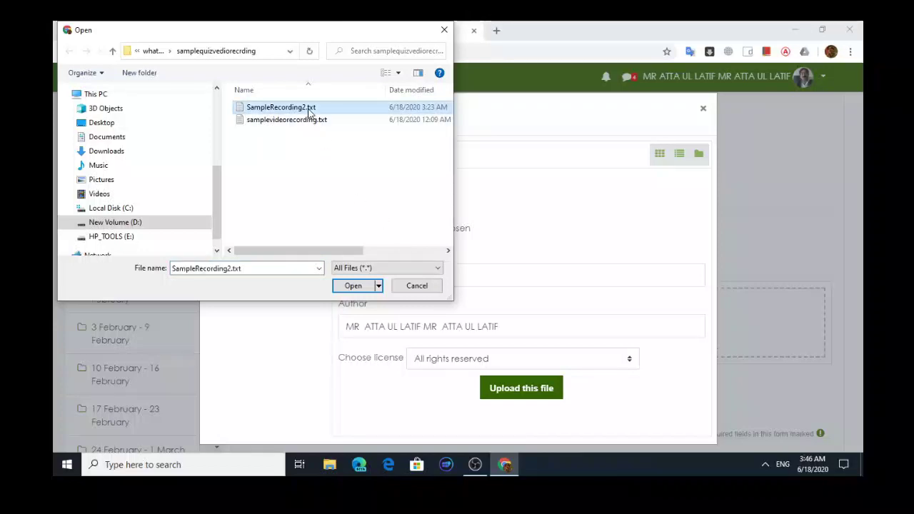
pyautogui.doubleClick(310, 109)
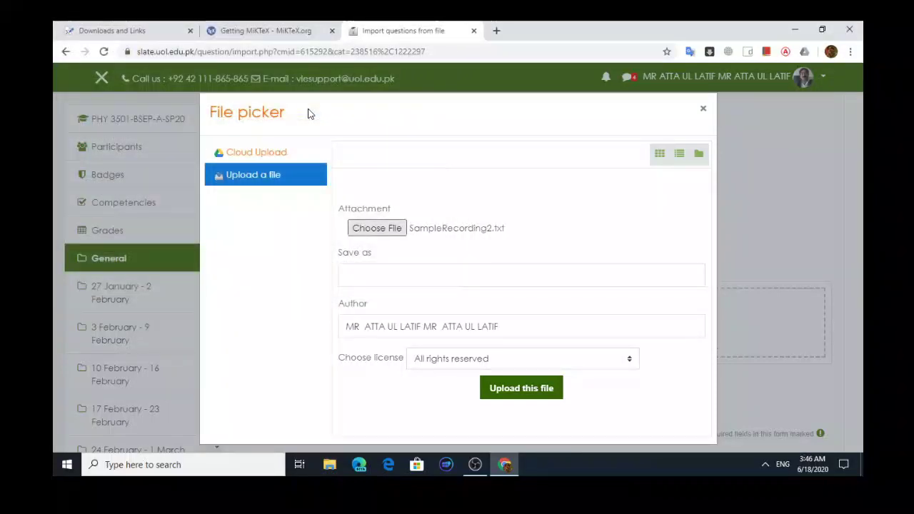
pyautogui.click(536, 395)
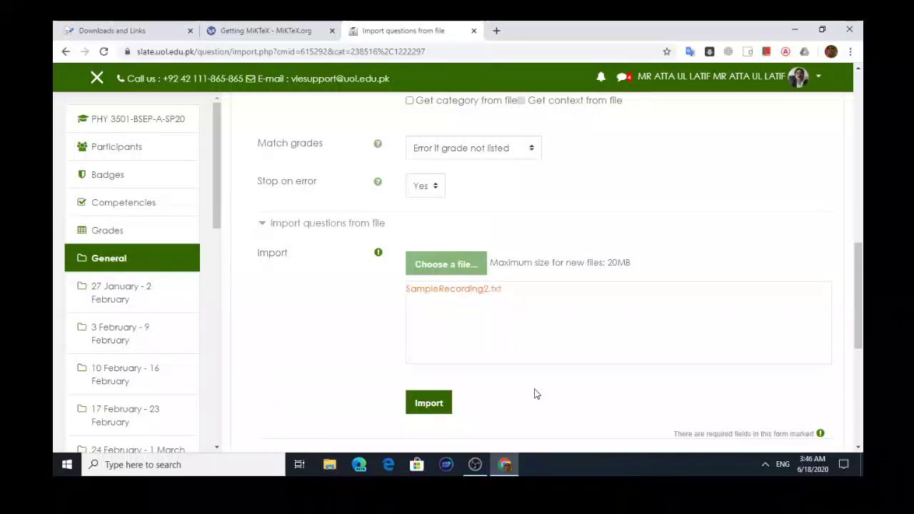
# - Import the questions from the uploaded file and continue to the question bank
pyautogui.click(429, 404)
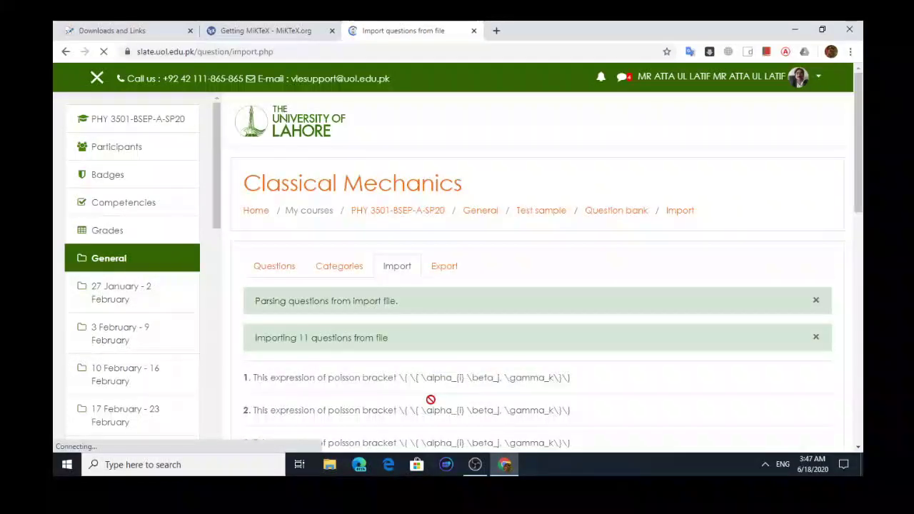
pyautogui.moveTo(857, 173); pyautogui.dragTo(854, 339)
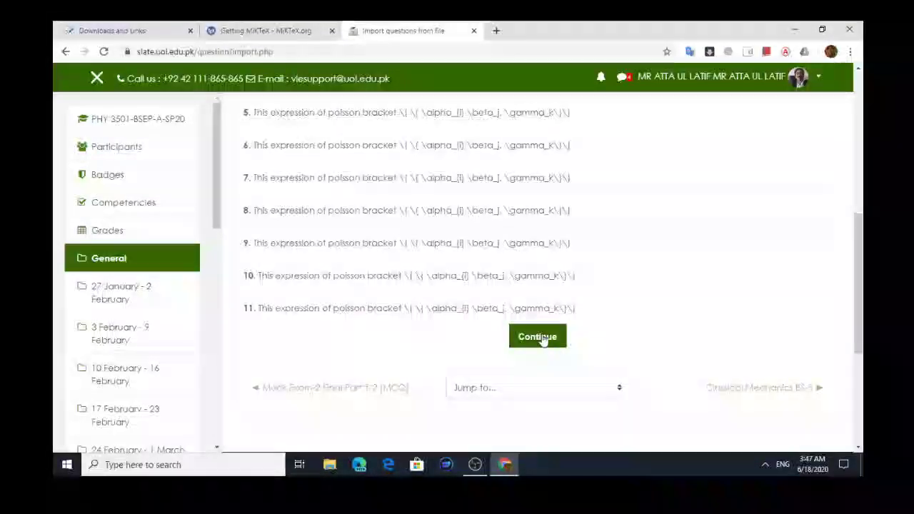
pyautogui.click(541, 338)
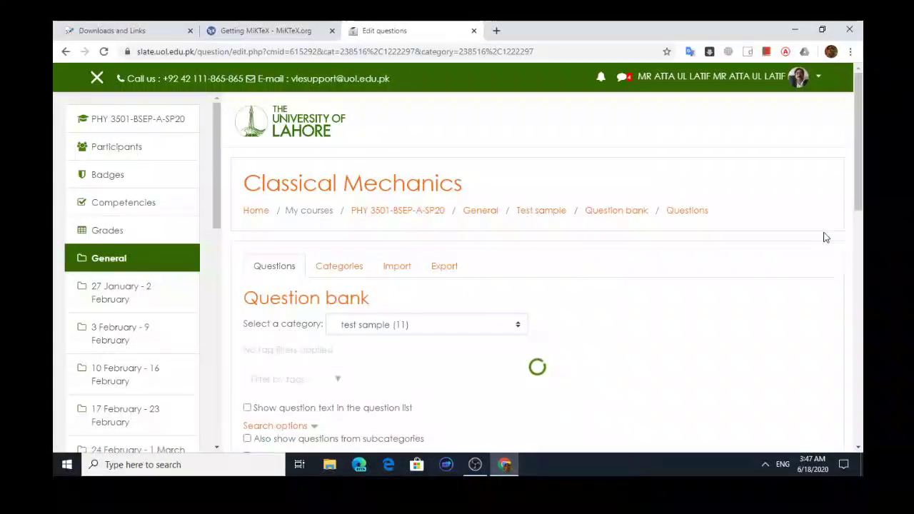
# - Preview the first imported Poisson bracket question in the question bank list
pyautogui.moveTo(862, 206); pyautogui.dragTo(863, 325)
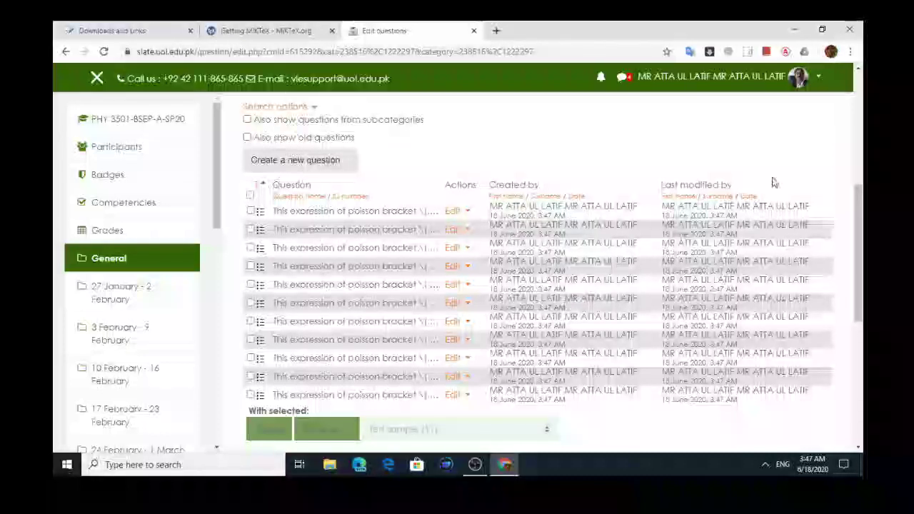
pyautogui.moveTo(858, 228); pyautogui.dragTo(475, 232)
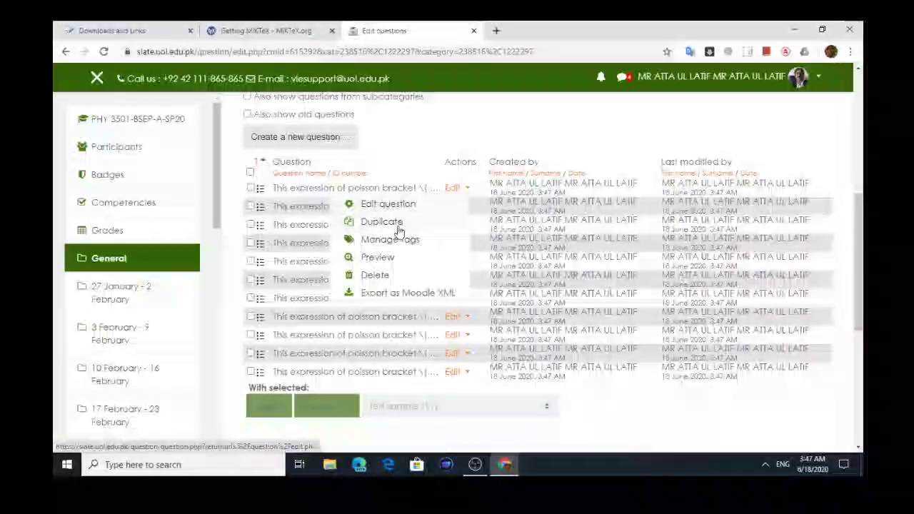
pyautogui.click(390, 258)
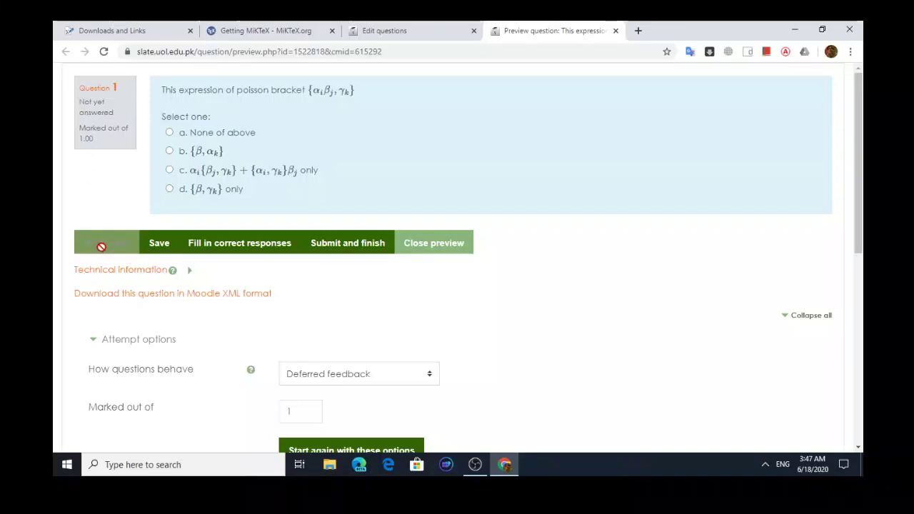
# - Fill in the correct response in the previewed question, clear the choice and close the preview
pyautogui.click(236, 247)
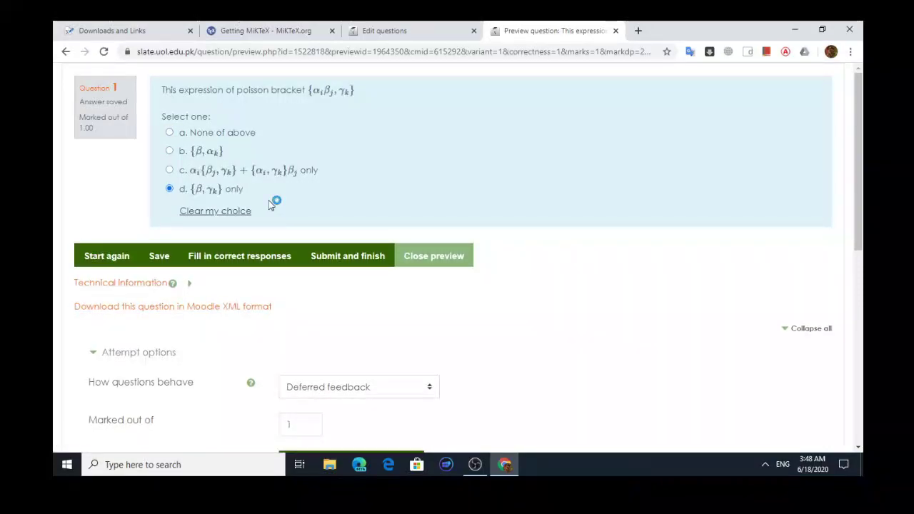
pyautogui.click(221, 213)
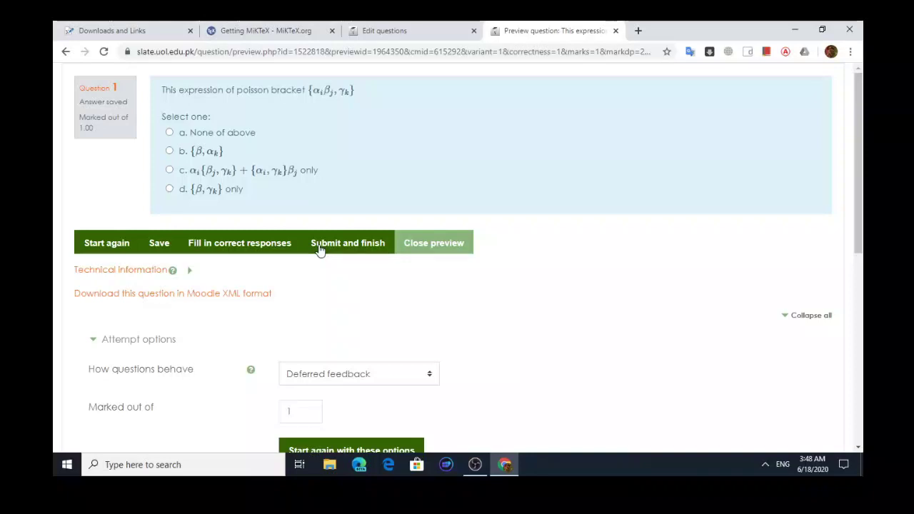
pyautogui.click(616, 31)
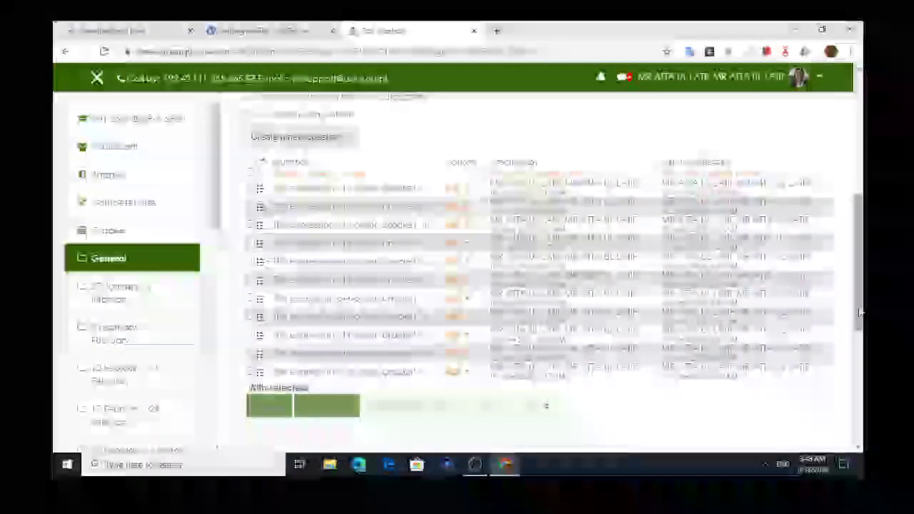
pyautogui.moveTo(859, 313); pyautogui.dragTo(847, 335)
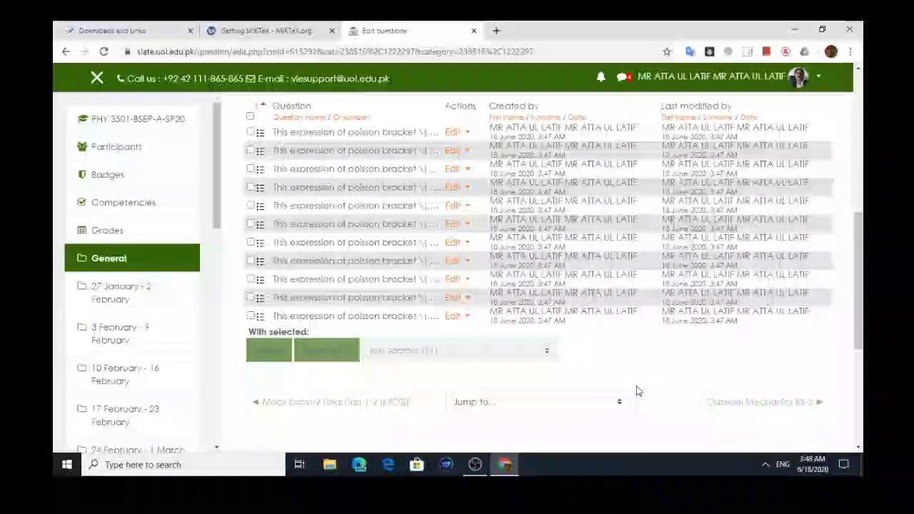
# - Open the question bank's category listing and review the categories for the Test sample quiz and the Classical Mechanics course
pyautogui.moveTo(862, 259); pyautogui.dragTo(845, 133)
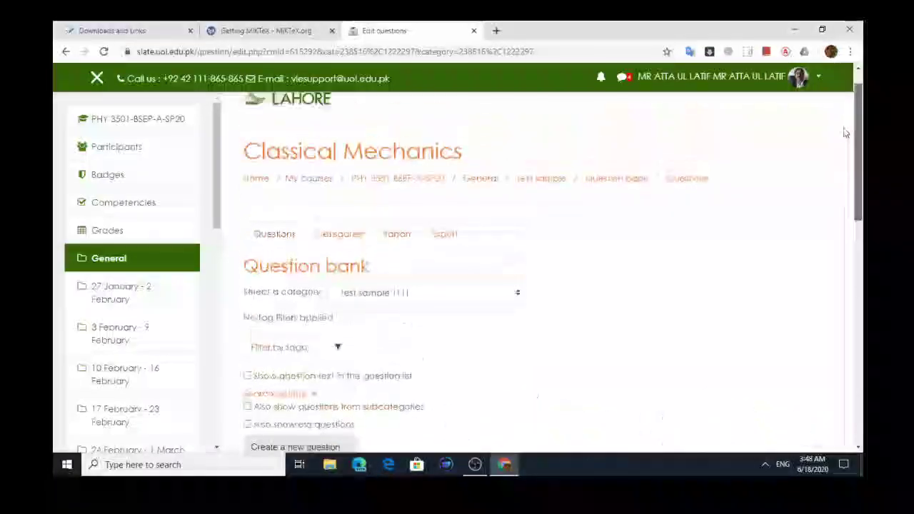
pyautogui.click(624, 181)
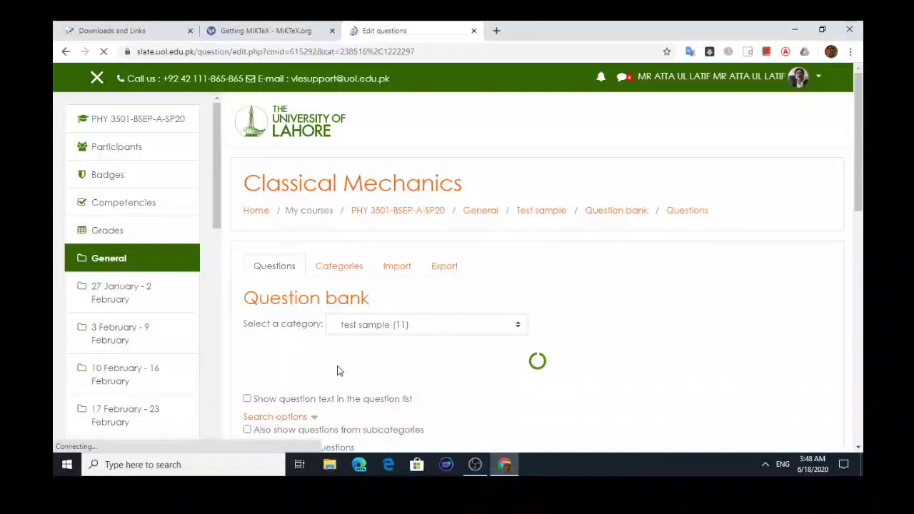
pyautogui.click(349, 268)
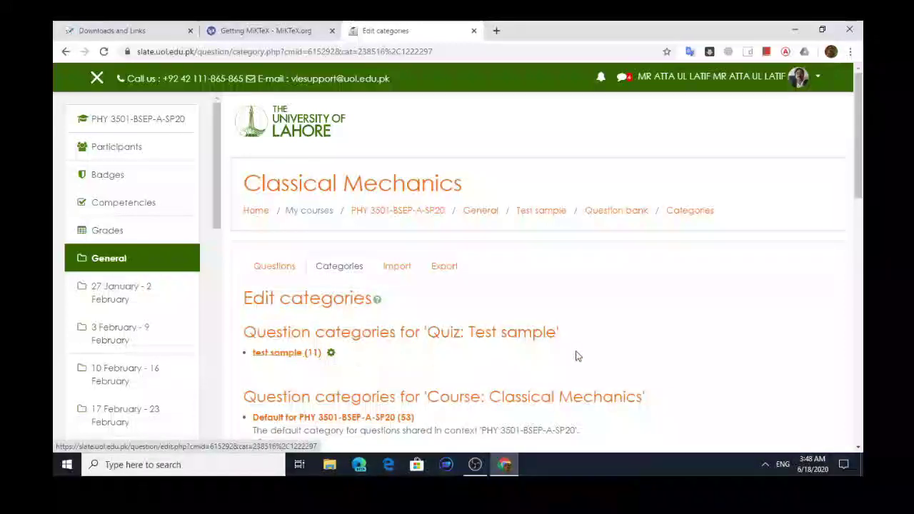
pyautogui.moveTo(862, 190); pyautogui.dragTo(848, 229)
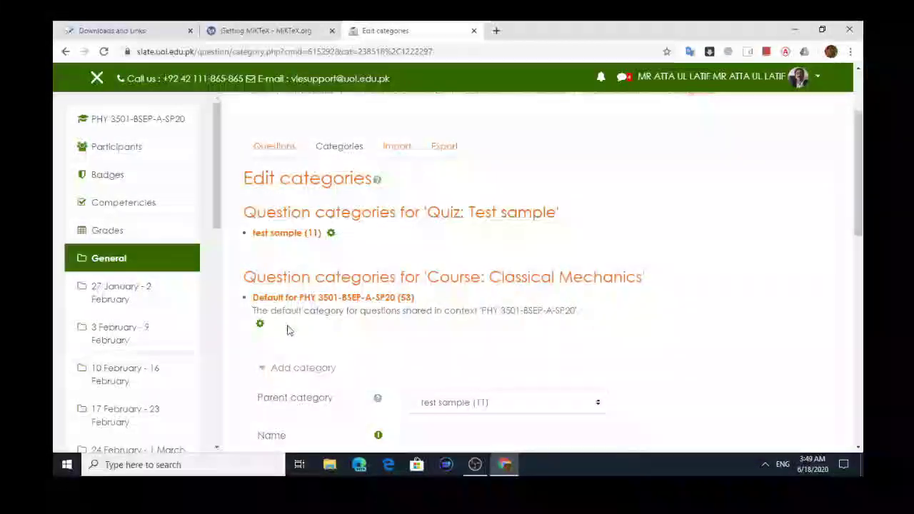
pyautogui.moveTo(857, 213); pyautogui.dragTo(851, 165)
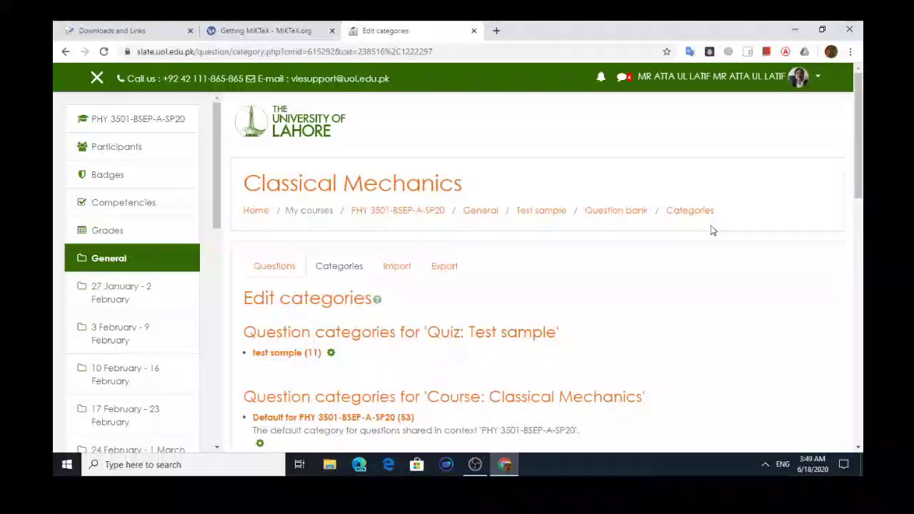
# - Open the Test sample quiz's question editor from the PHY 3501-BSEP-A-SP20 course page and toggle Shuffle, leaving it enabled
pyautogui.click(407, 216)
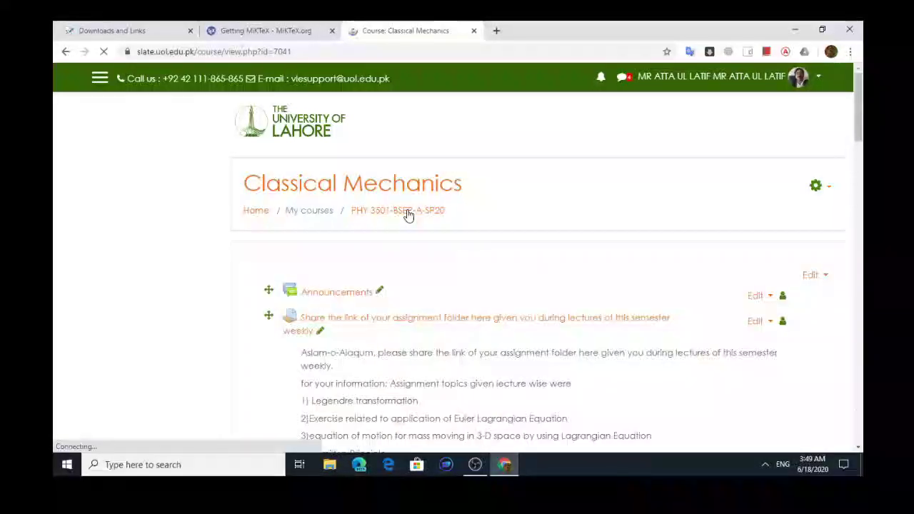
pyautogui.moveTo(859, 100); pyautogui.dragTo(860, 213)
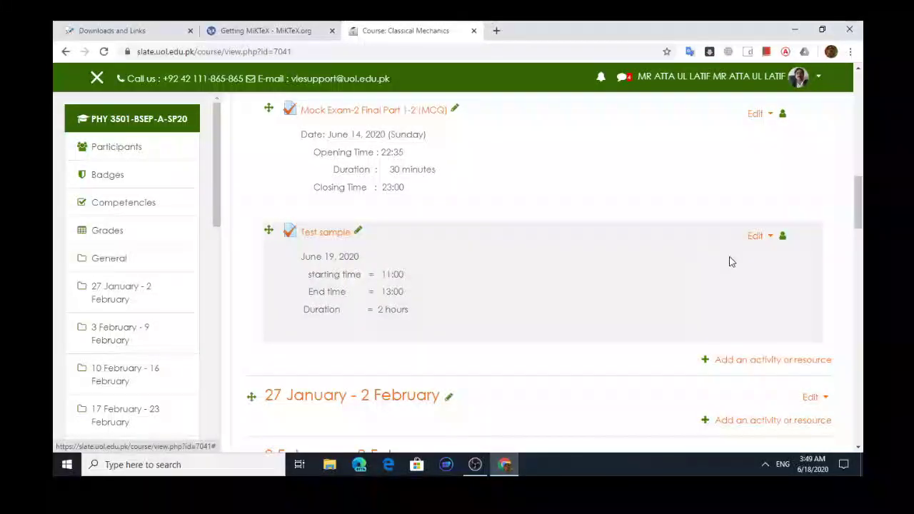
pyautogui.click(757, 240)
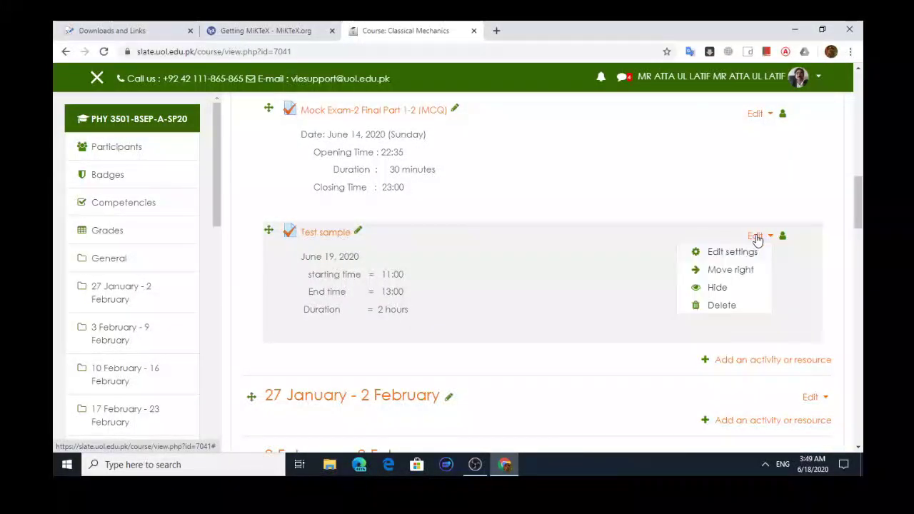
pyautogui.click(354, 279)
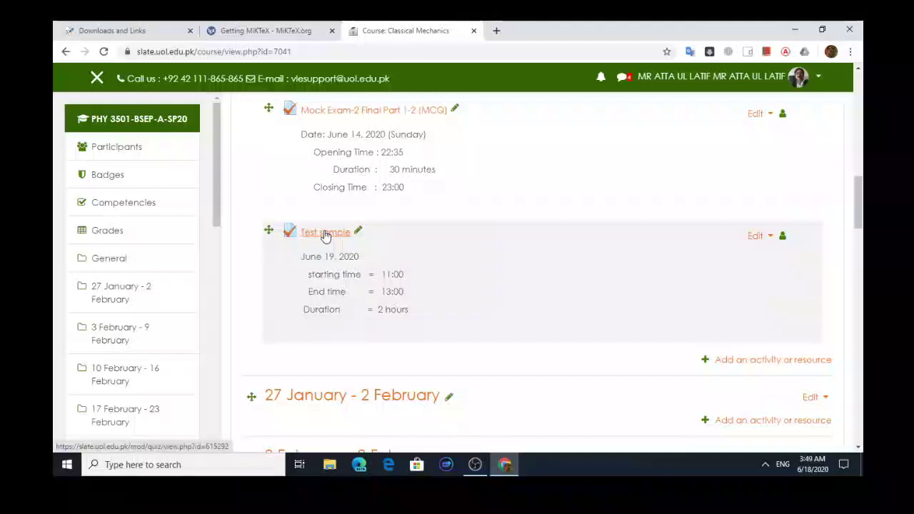
pyautogui.click(325, 235)
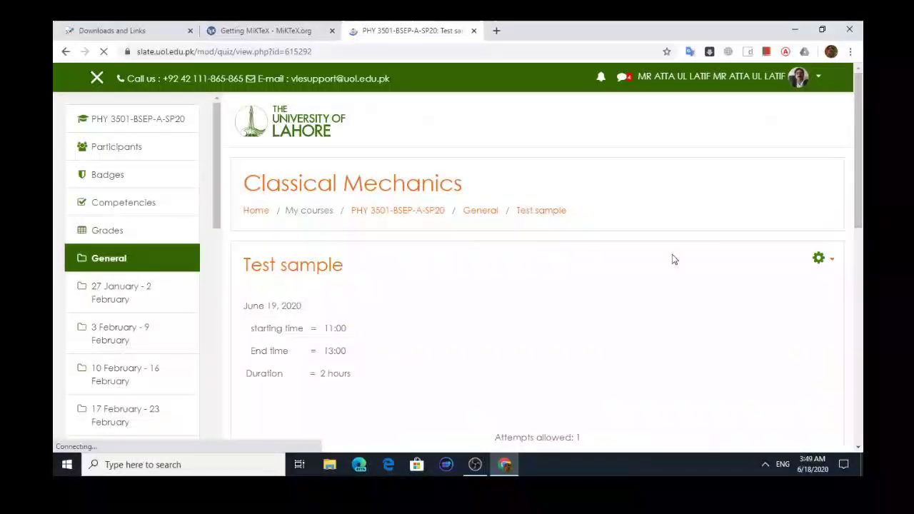
pyautogui.moveTo(860, 194); pyautogui.dragTo(860, 272)
pyautogui.click(533, 371)
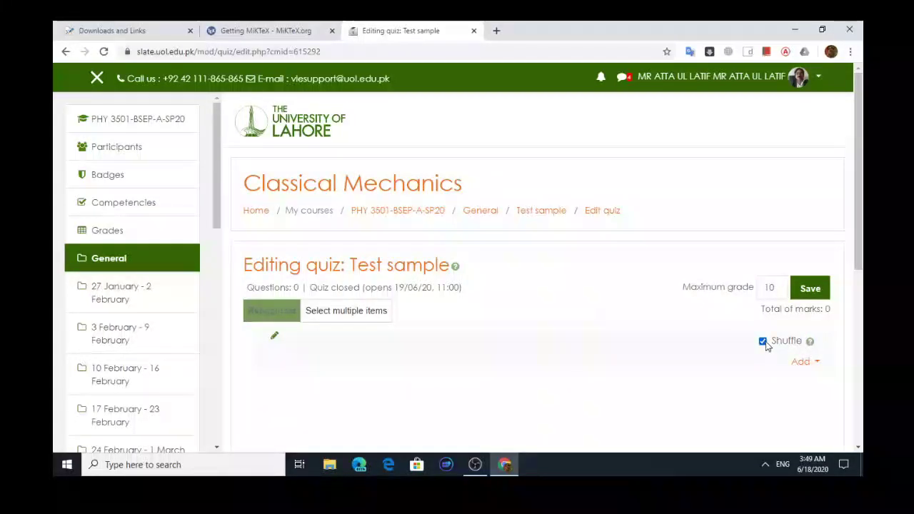
pyautogui.click(764, 342)
pyautogui.click(763, 343)
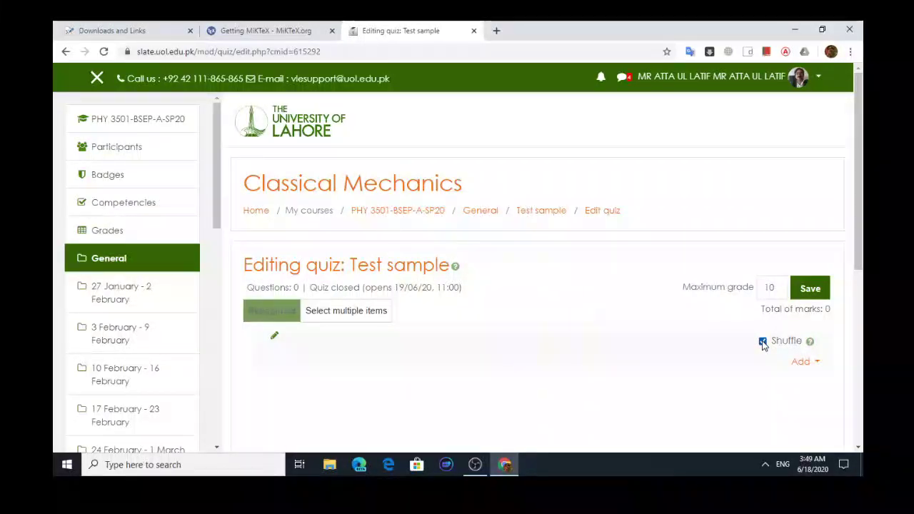
# - Add 3 random questions from the test sample category to the quiz
pyautogui.click(818, 363)
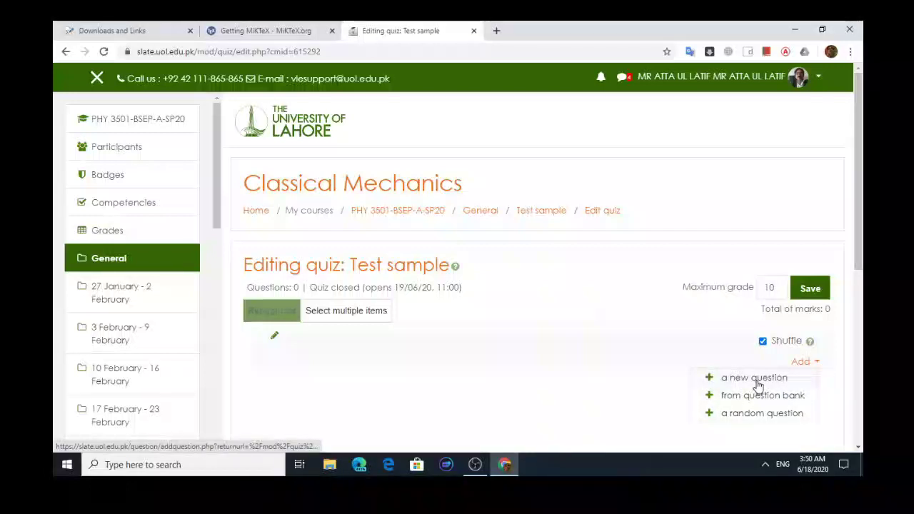
pyautogui.click(754, 418)
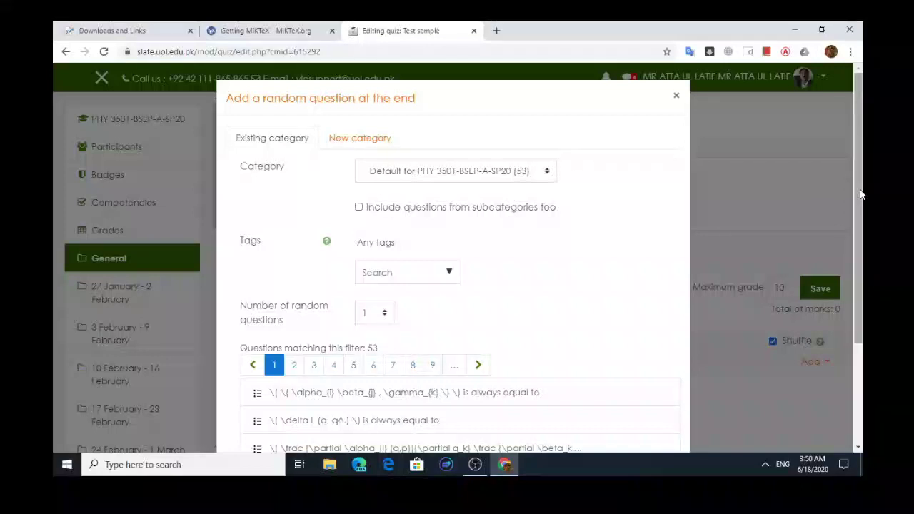
pyautogui.moveTo(861, 204); pyautogui.dragTo(843, 224)
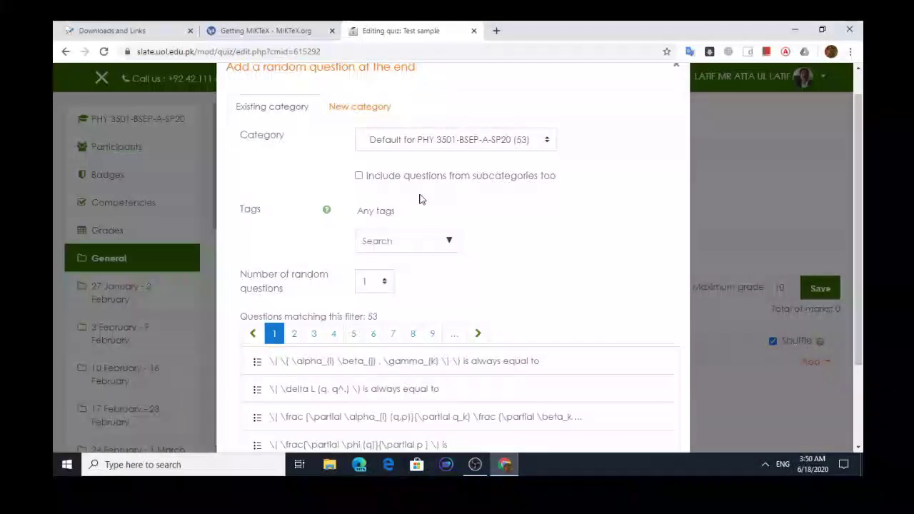
pyautogui.click(446, 243)
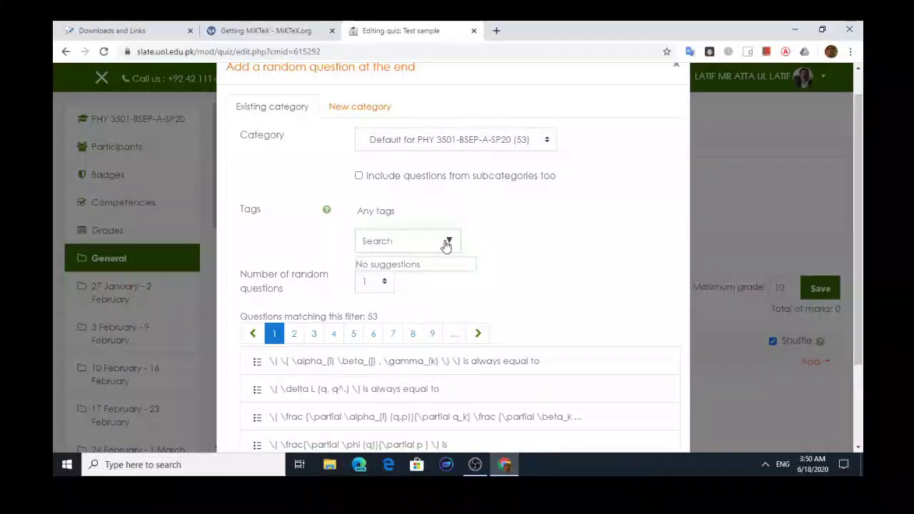
pyautogui.click(470, 139)
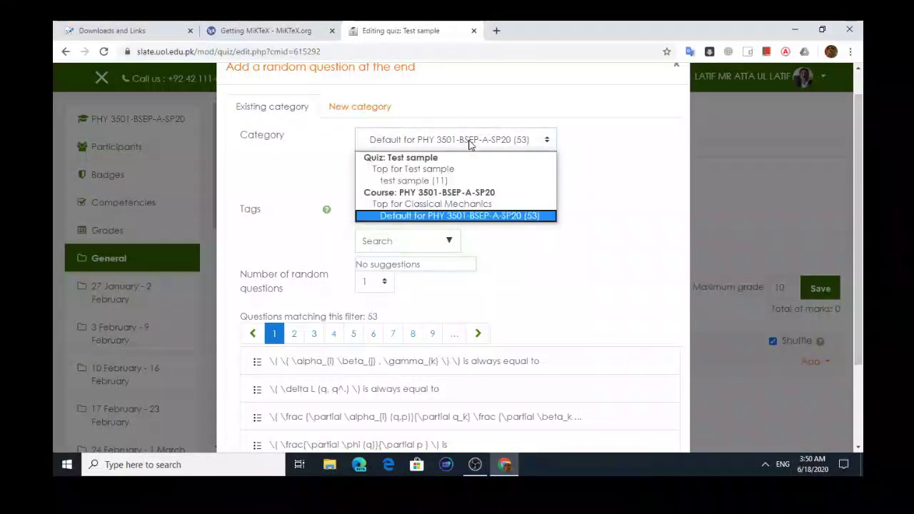
pyautogui.click(450, 181)
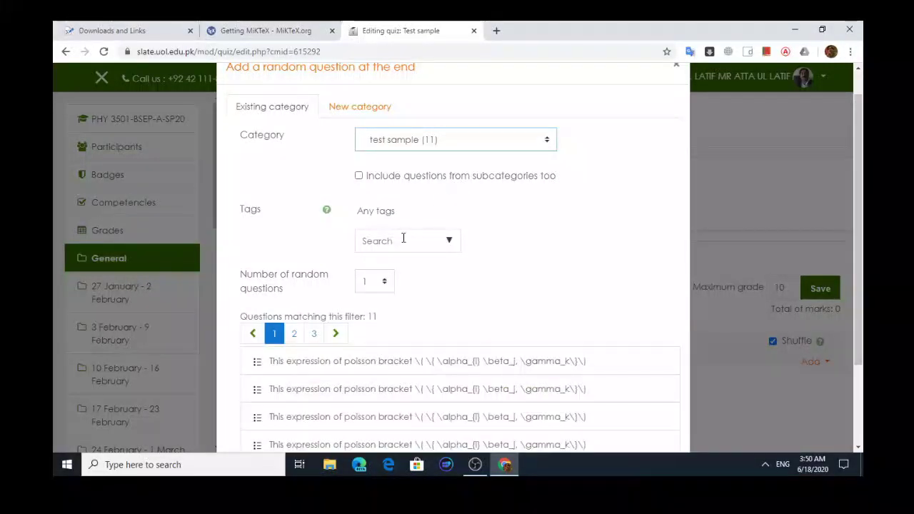
pyautogui.click(385, 282)
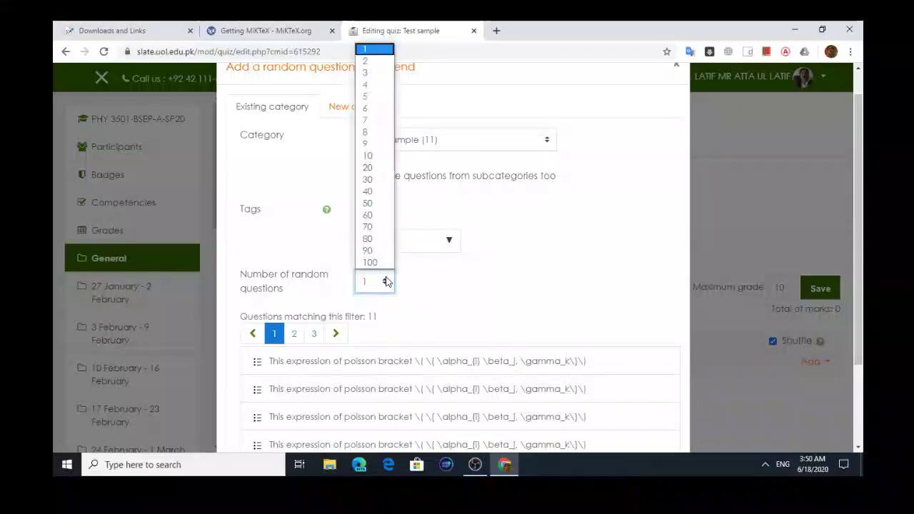
pyautogui.click(373, 74)
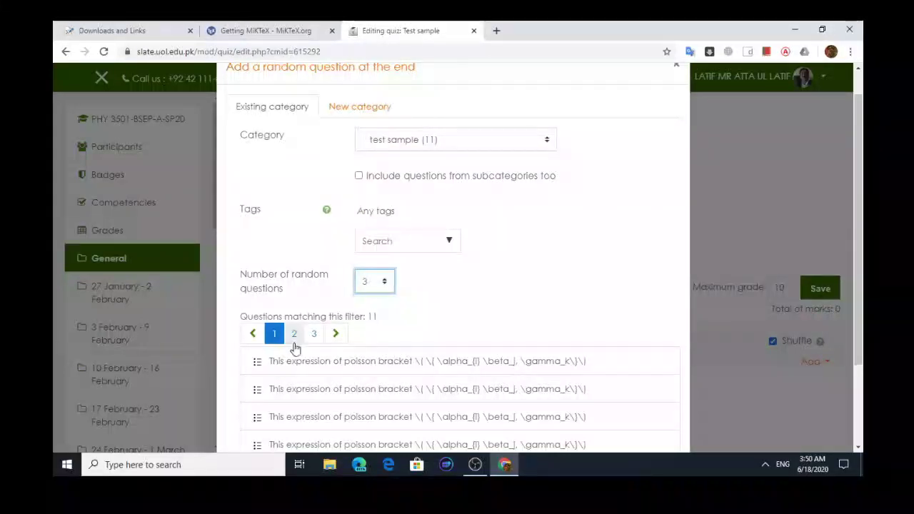
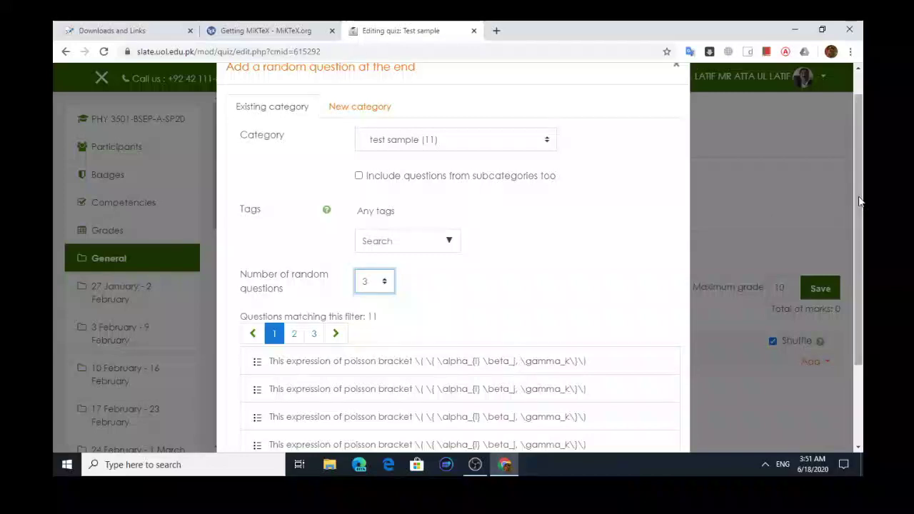
pyautogui.moveTo(860, 204); pyautogui.dragTo(862, 321)
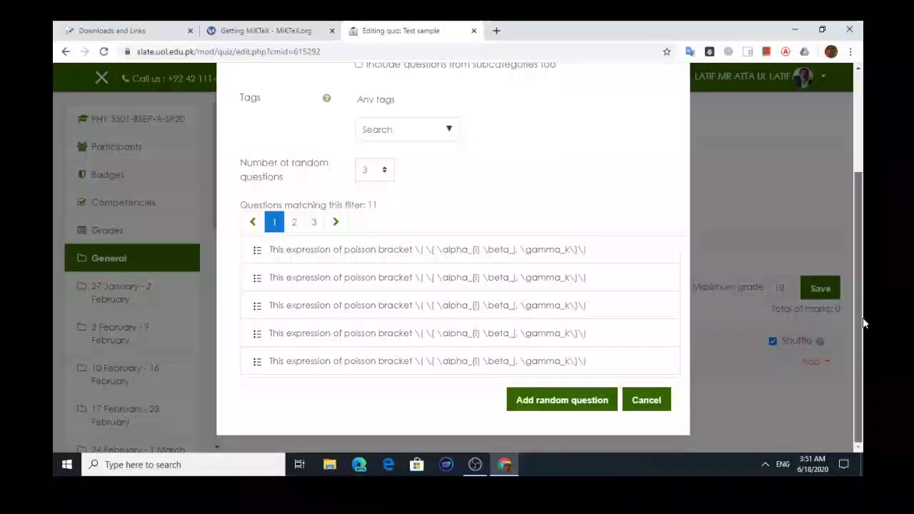
pyautogui.click(589, 403)
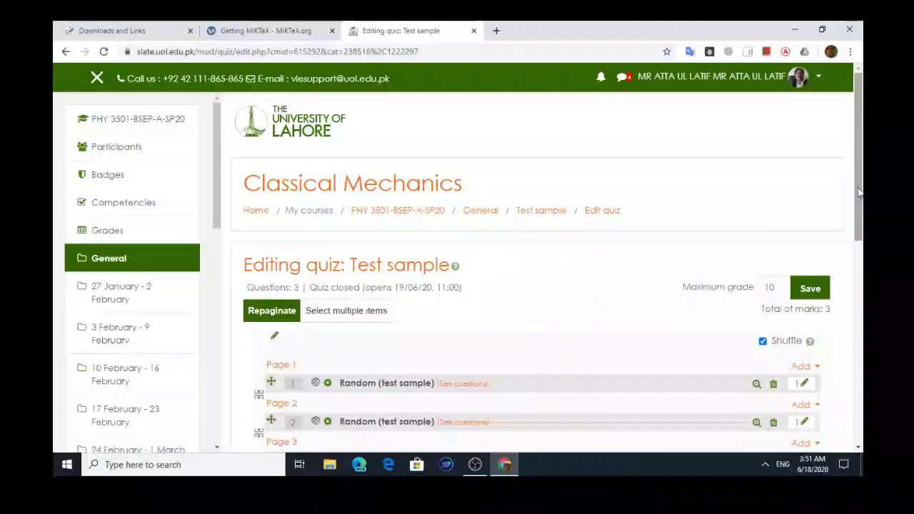
# - Add 20 random questions from the Default for PHY 3501-BSEP-A-SP20 category at the end of the quiz
pyautogui.scroll(-4, 863, 308)
pyautogui.scroll(3, 861, 258)
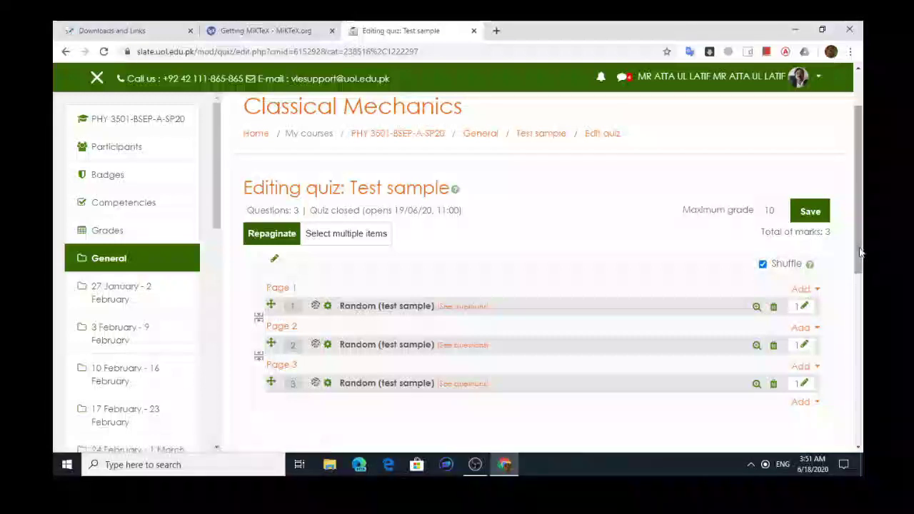
pyautogui.scroll(-2, 860, 286)
pyautogui.moveTo(861, 307); pyautogui.dragTo(854, 289)
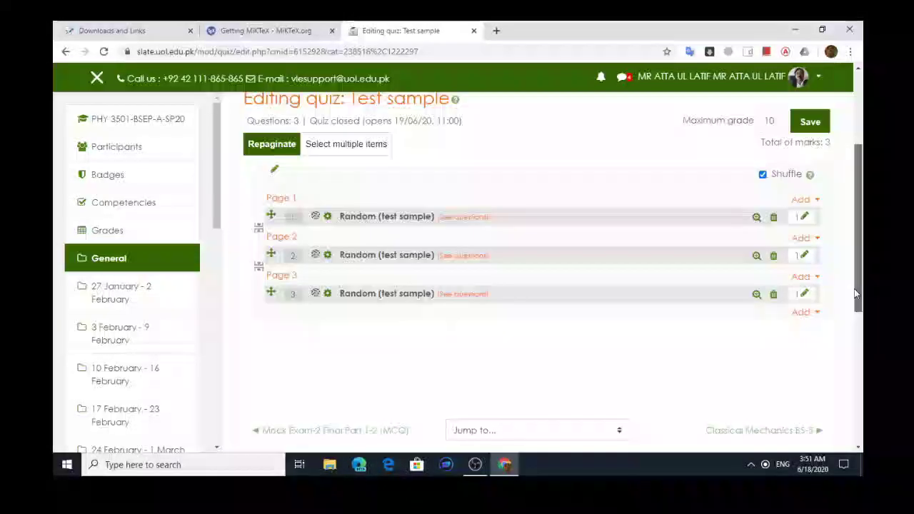
pyautogui.click(802, 314)
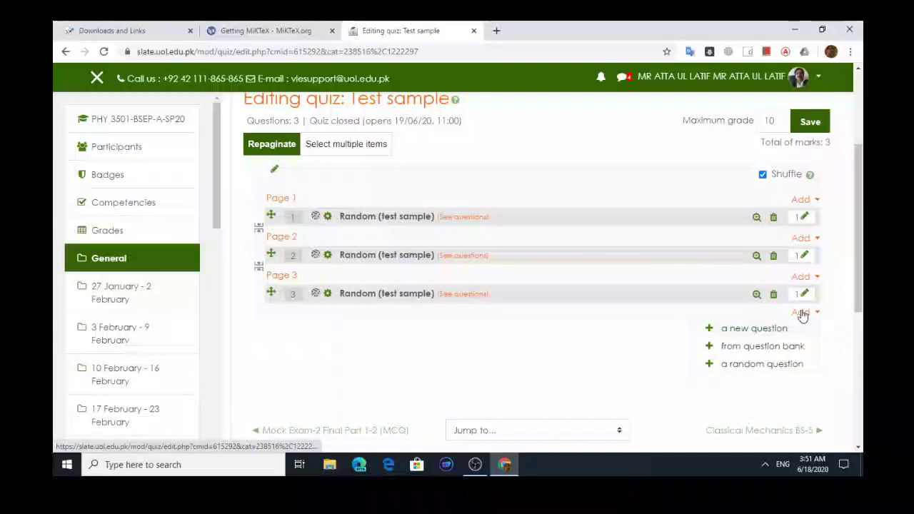
pyautogui.click(756, 366)
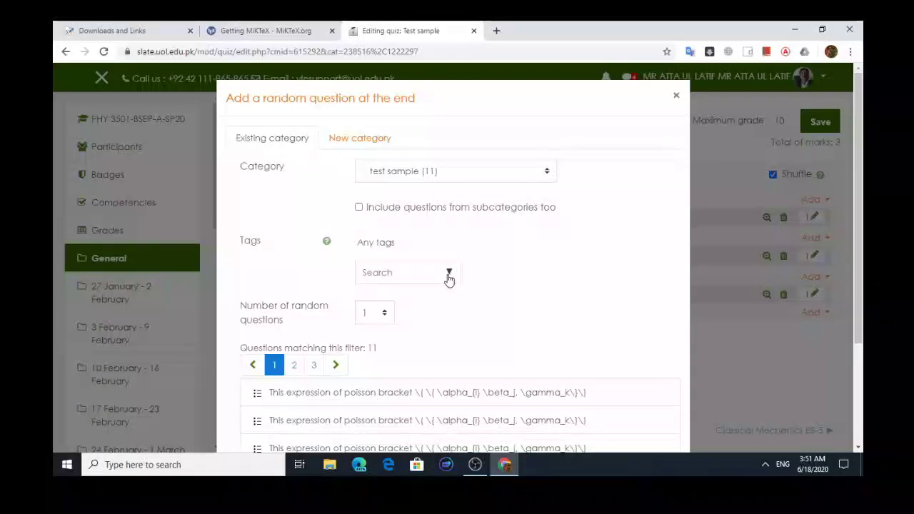
pyautogui.click(545, 175)
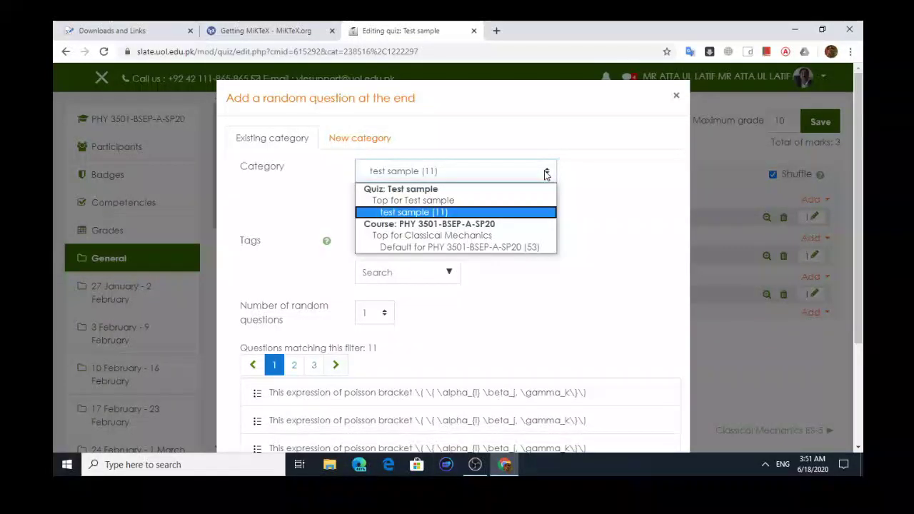
pyautogui.click(504, 248)
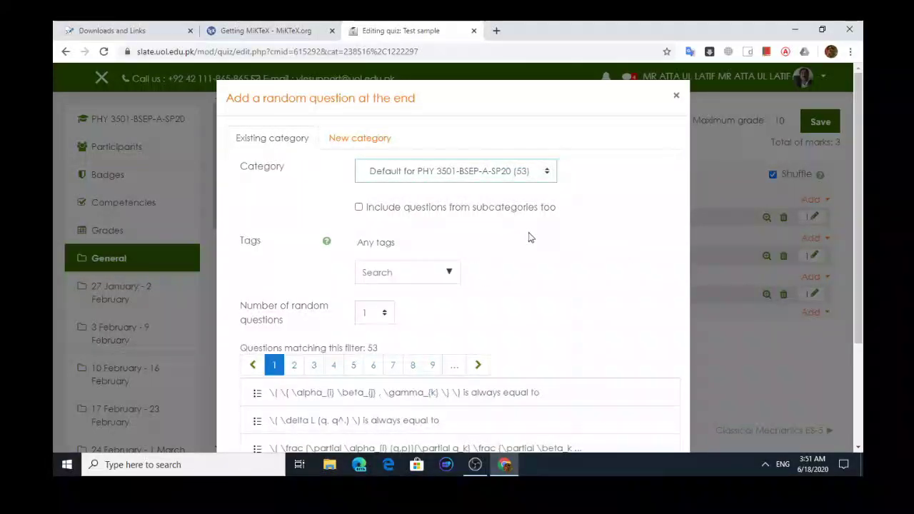
pyautogui.click(387, 316)
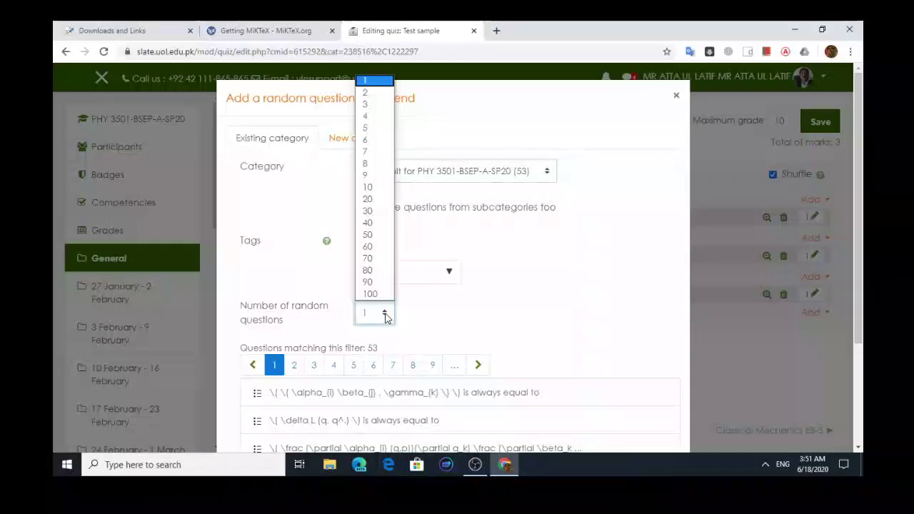
pyautogui.click(372, 201)
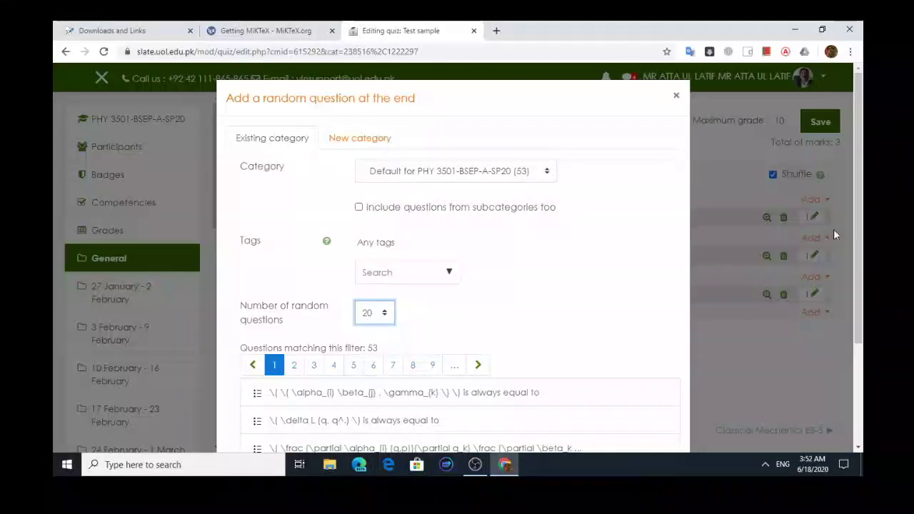
pyautogui.moveTo(865, 231); pyautogui.dragTo(838, 257)
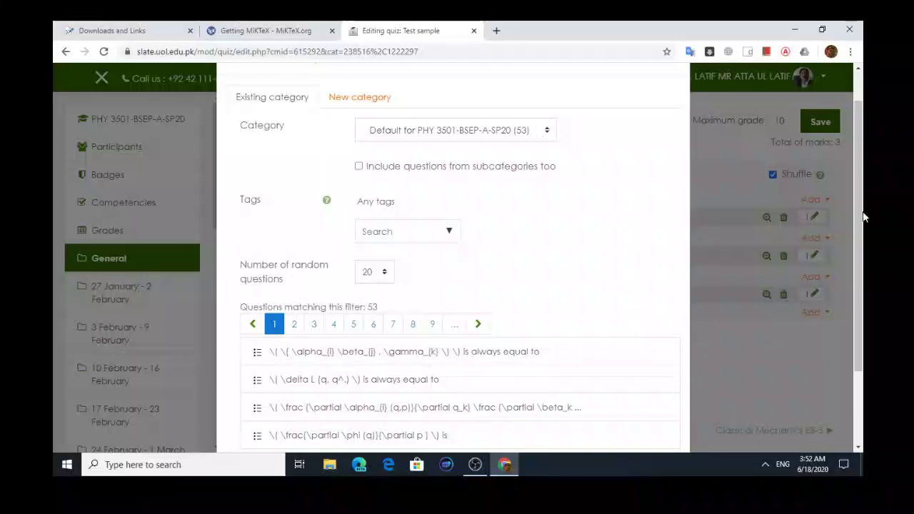
pyautogui.scroll(-2, 863, 218)
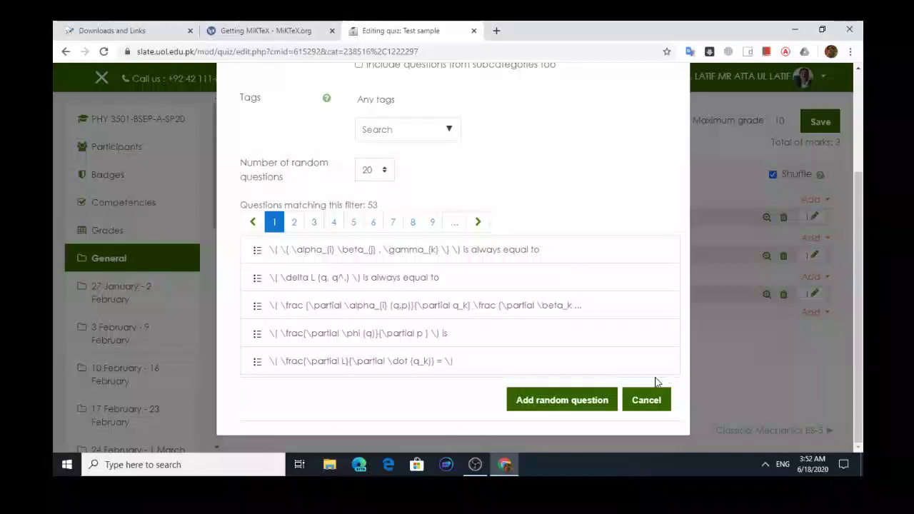
pyautogui.click(563, 402)
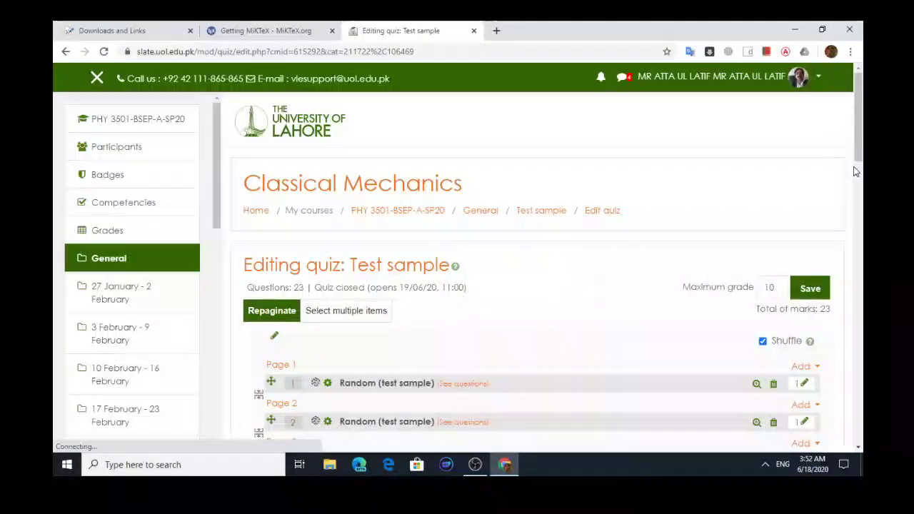
pyautogui.moveTo(863, 221); pyautogui.dragTo(863, 298)
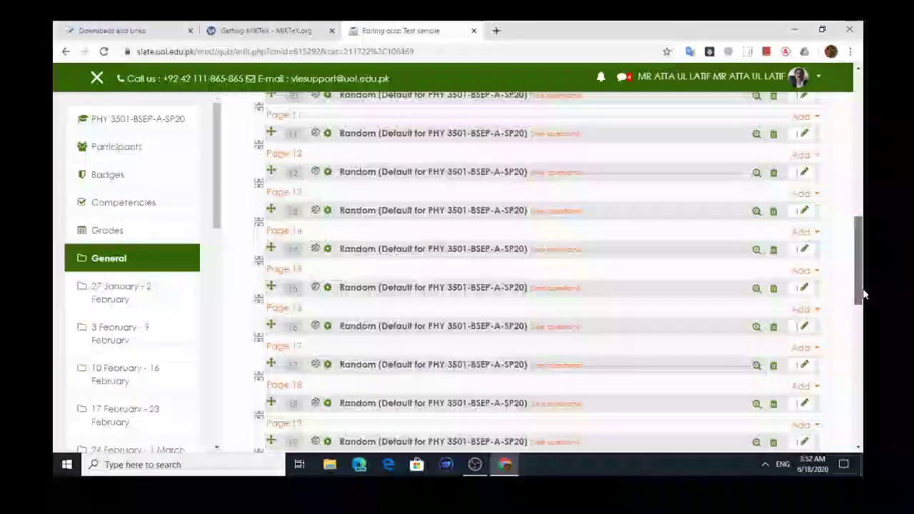
# - Set the Test sample quiz's maximum grade to 100 and save it
pyautogui.scroll(8, 799, 207)
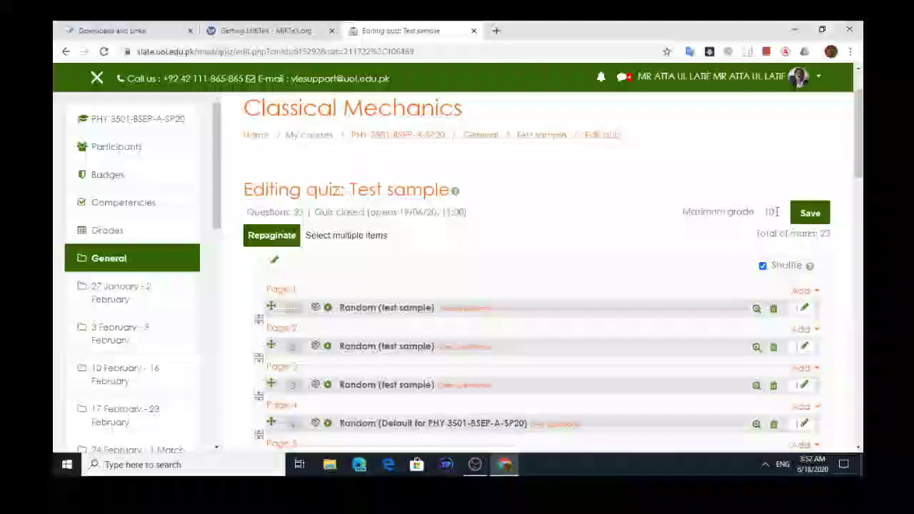
pyautogui.doubleClick(779, 210)
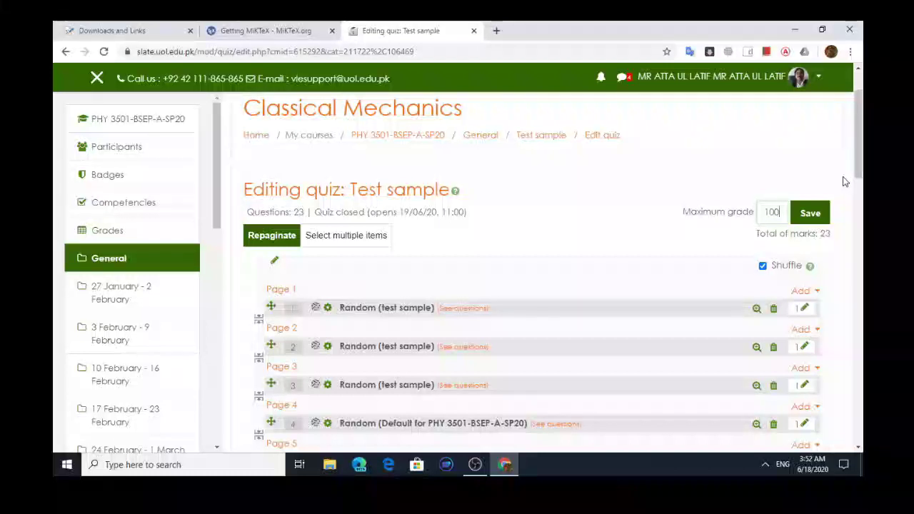
pyautogui.click(811, 215)
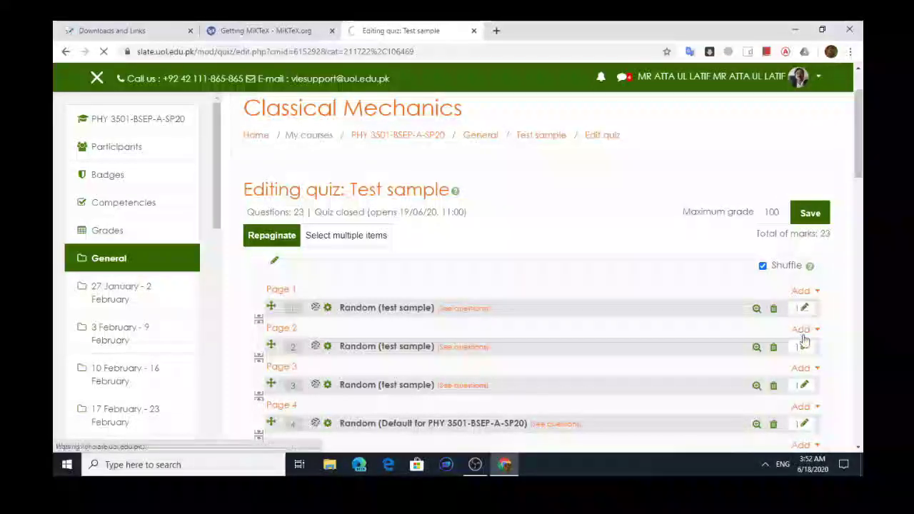
# - Try to set the mark of question 3, a random test sample question, to 2
pyautogui.moveTo(863, 154); pyautogui.dragTo(861, 238)
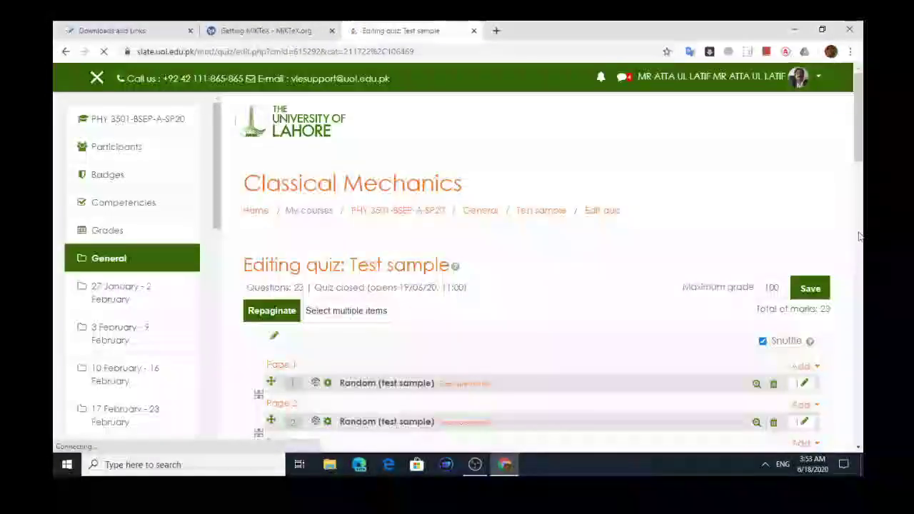
pyautogui.moveTo(861, 143); pyautogui.dragTo(863, 209)
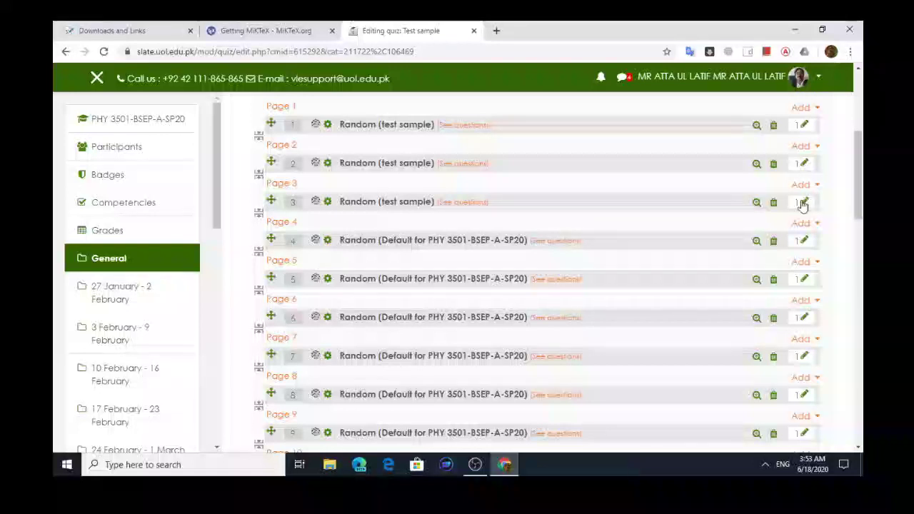
pyautogui.click(803, 205)
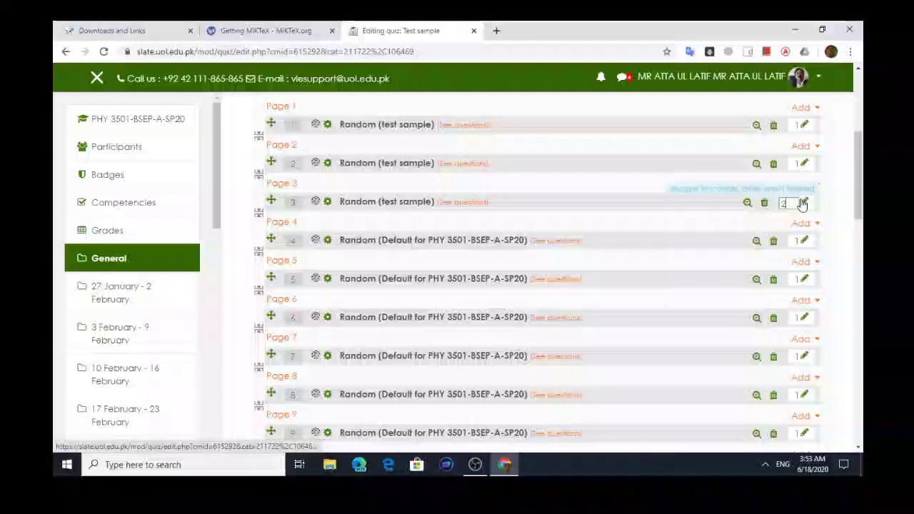
pyautogui.scroll(1, 848, 204)
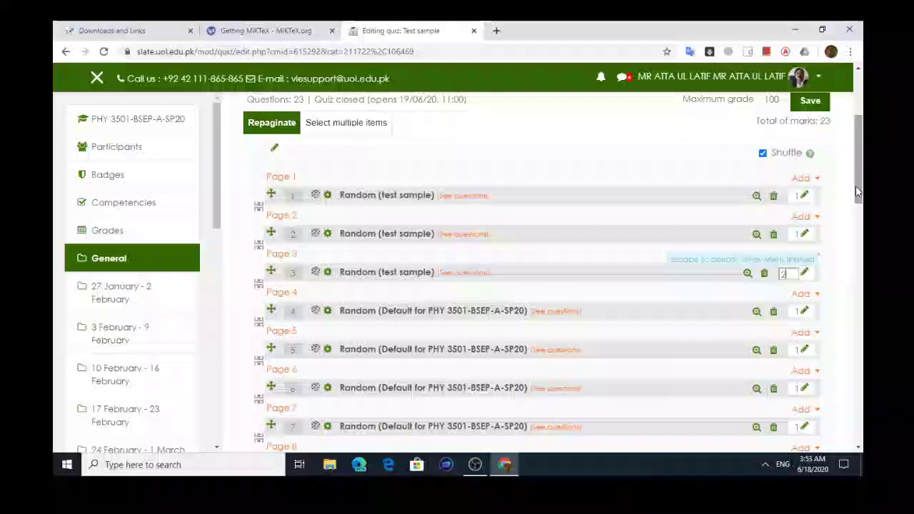
pyautogui.moveTo(860, 191)
pyautogui.mouseDown()
pyautogui.moveTo(862, 271)
pyautogui.moveTo(858, 201)
pyautogui.moveTo(848, 194)
pyautogui.mouseUp()
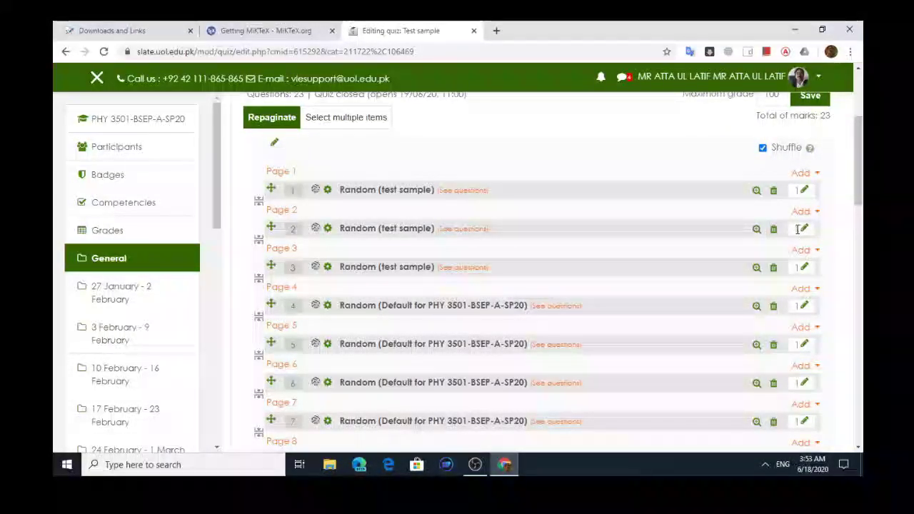
# - Set the marks of questions 2 and 1, both random test sample questions, to 2 each
pyautogui.doubleClick(797, 230)
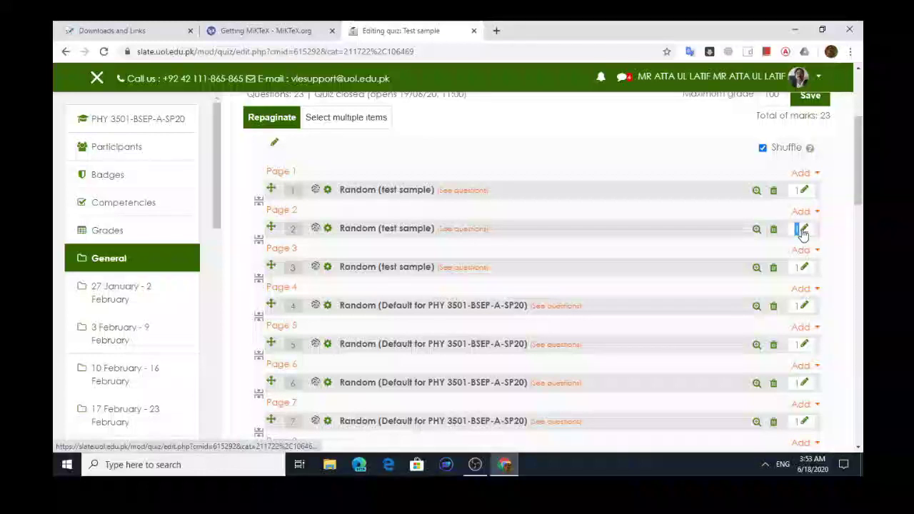
pyautogui.click(804, 232)
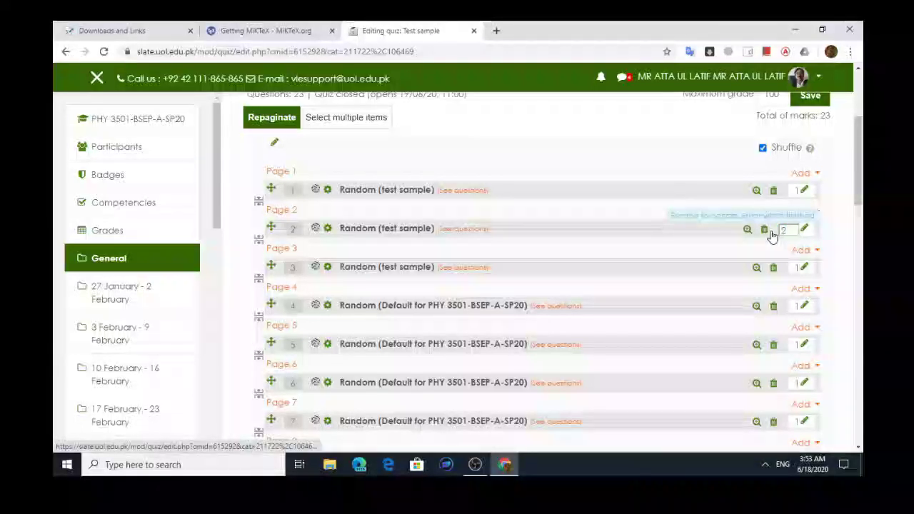
pyautogui.write('2')
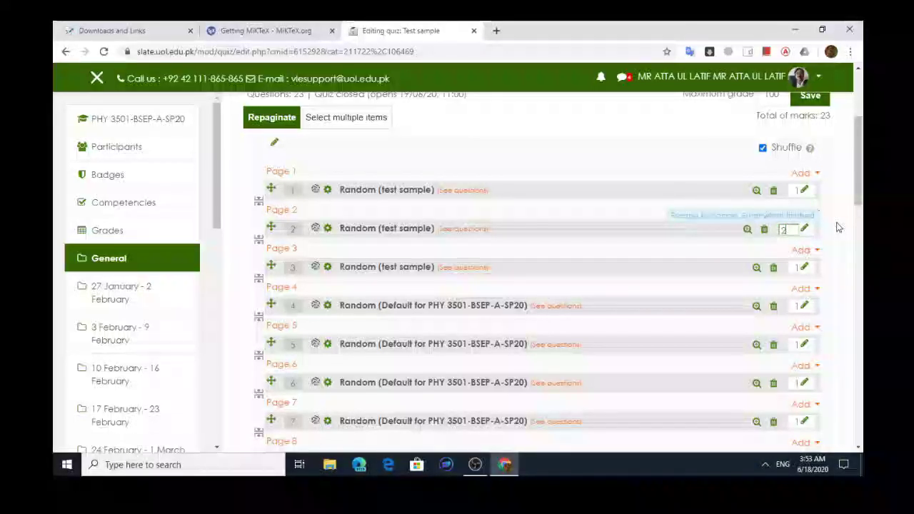
pyautogui.press('Return')
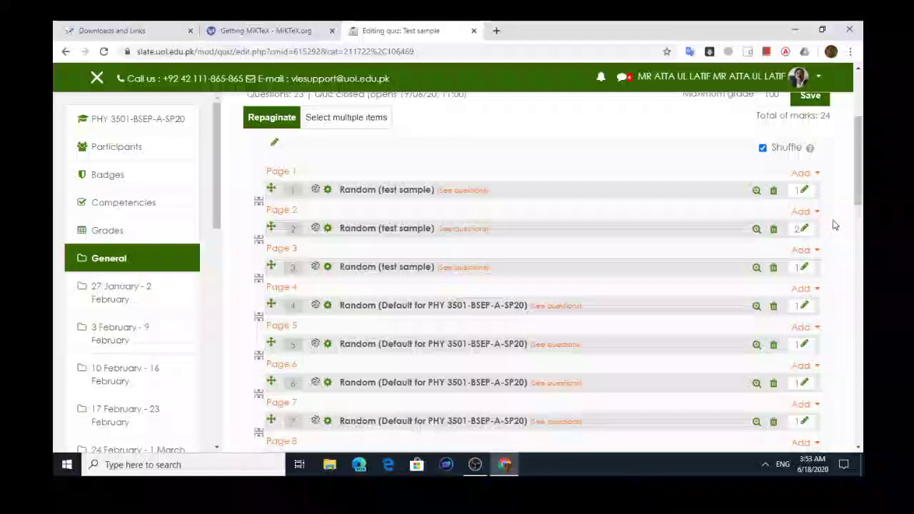
pyautogui.click(804, 192)
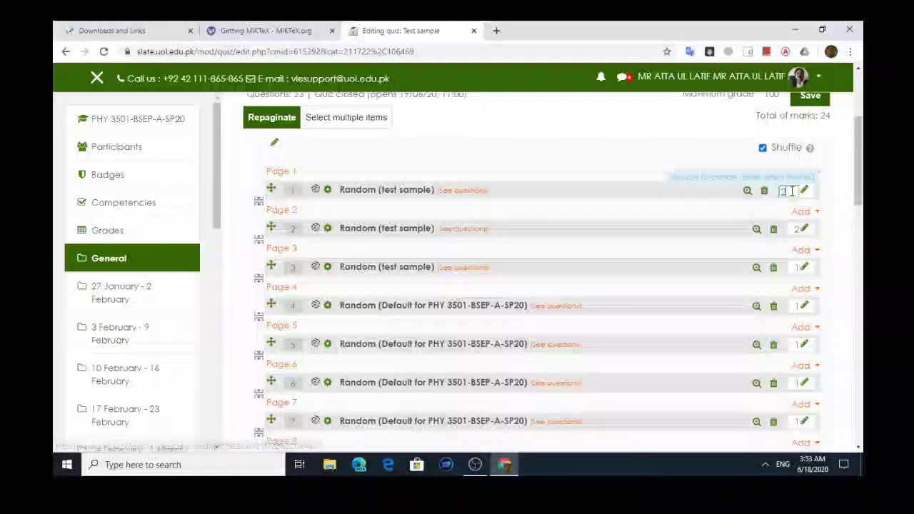
pyautogui.write('2')
pyautogui.press('Return')
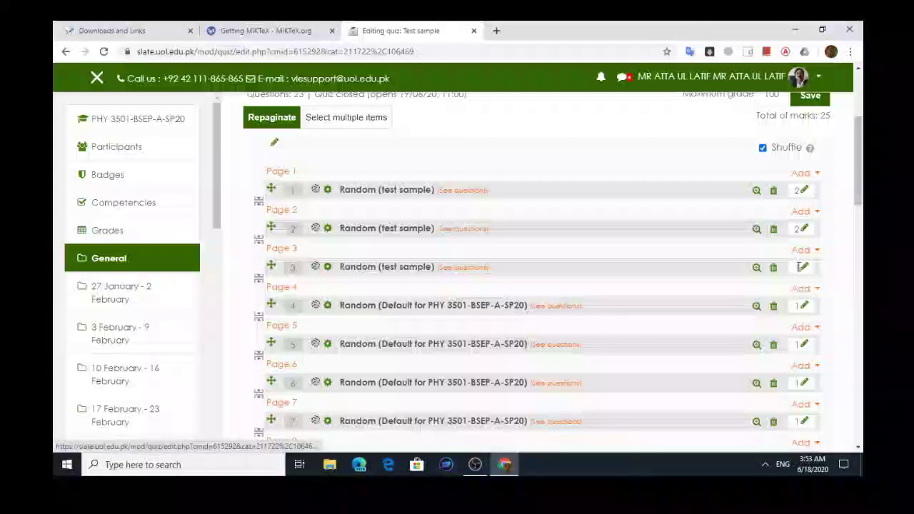
# - Set the mark of question 3, the last random test sample question, to 2
pyautogui.click(804, 268)
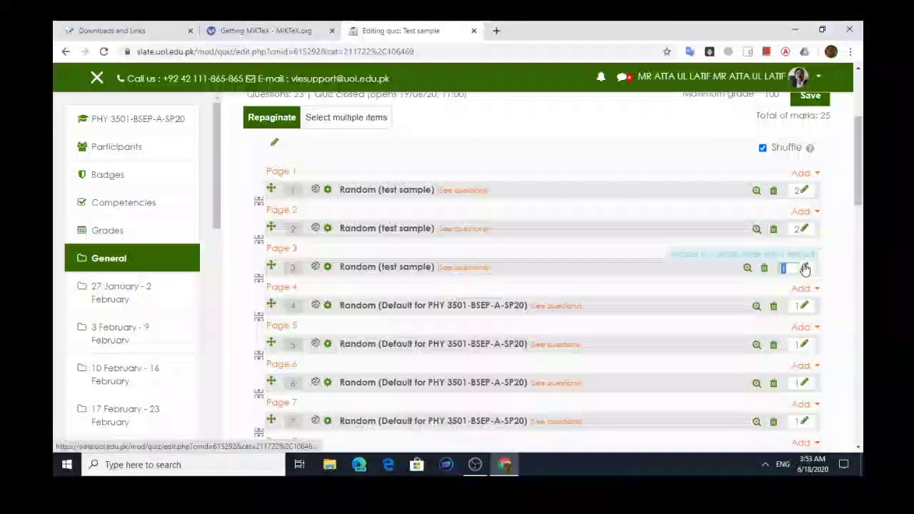
pyautogui.write('2')
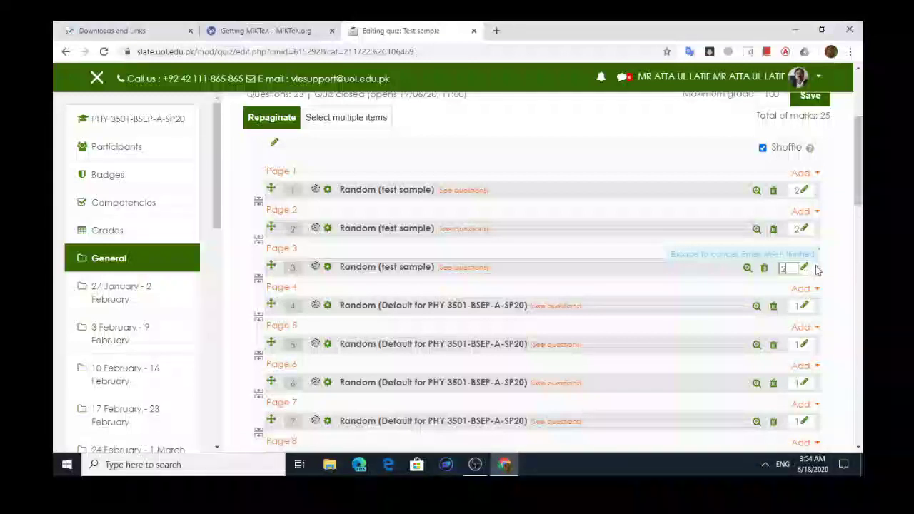
pyautogui.press('Escape')
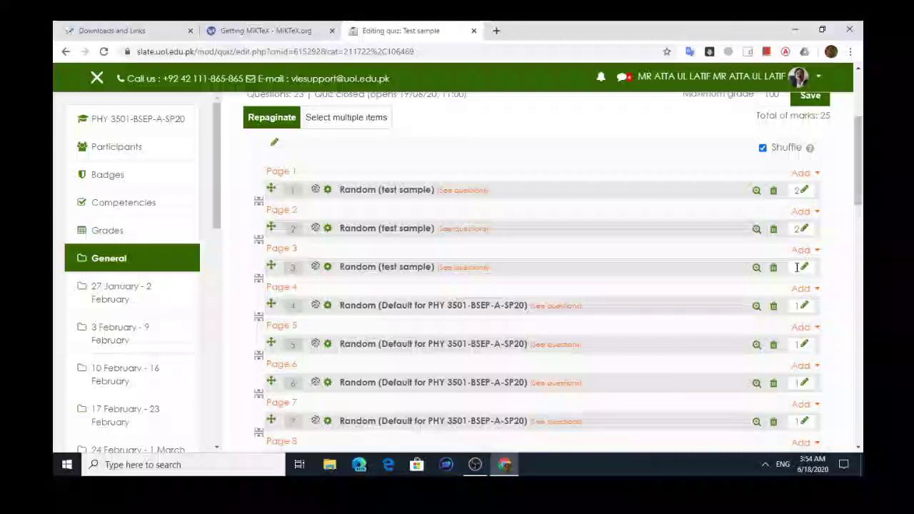
pyautogui.click(804, 268)
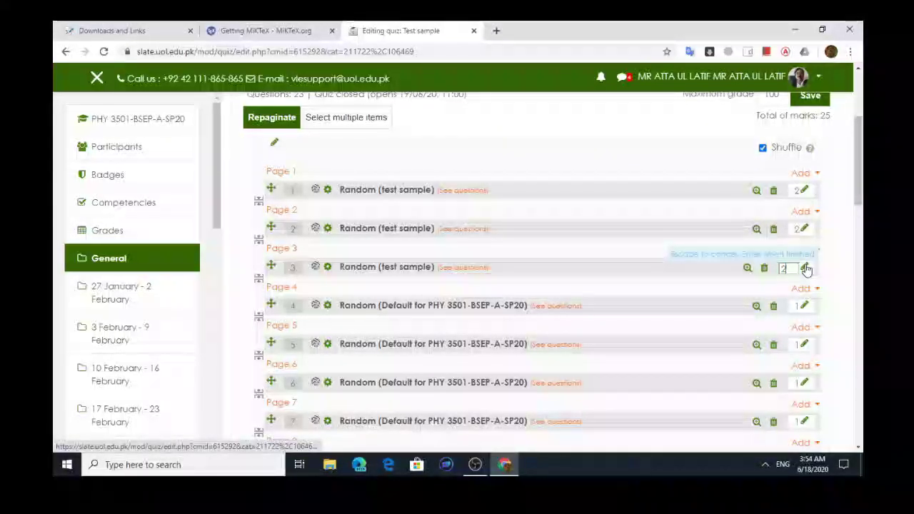
pyautogui.press('Return')
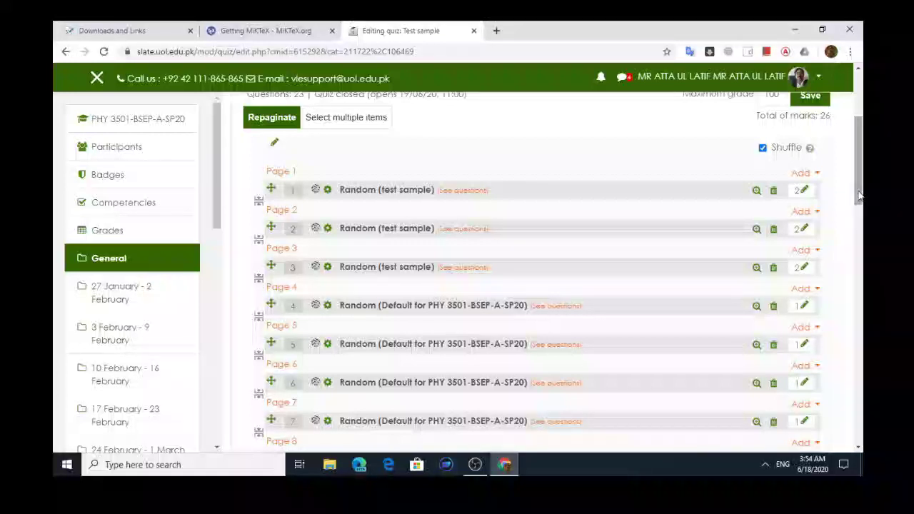
# - Check the marks across the quiz's question list and save the maximum grade again
pyautogui.moveTo(860, 204)
pyautogui.mouseDown()
pyautogui.moveTo(860, 180)
pyautogui.moveTo(859, 187)
pyautogui.mouseUp()
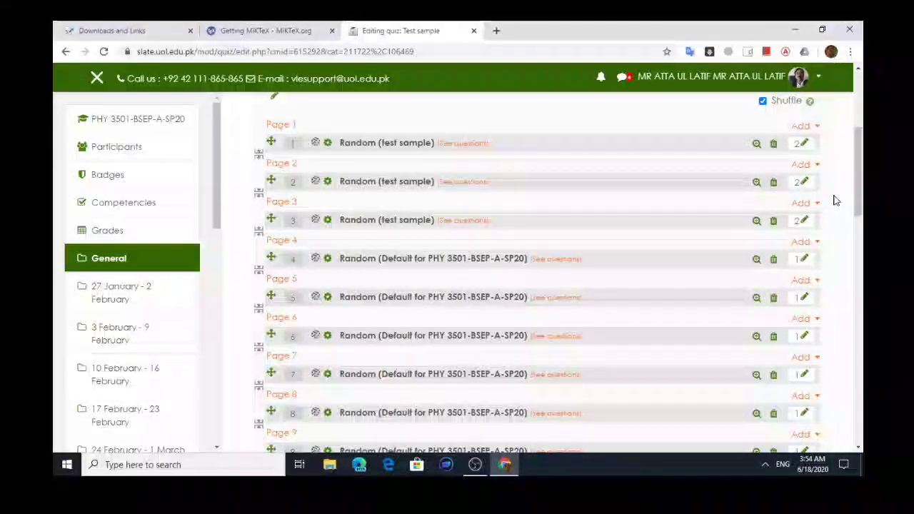
pyautogui.moveTo(859, 198); pyautogui.dragTo(865, 230)
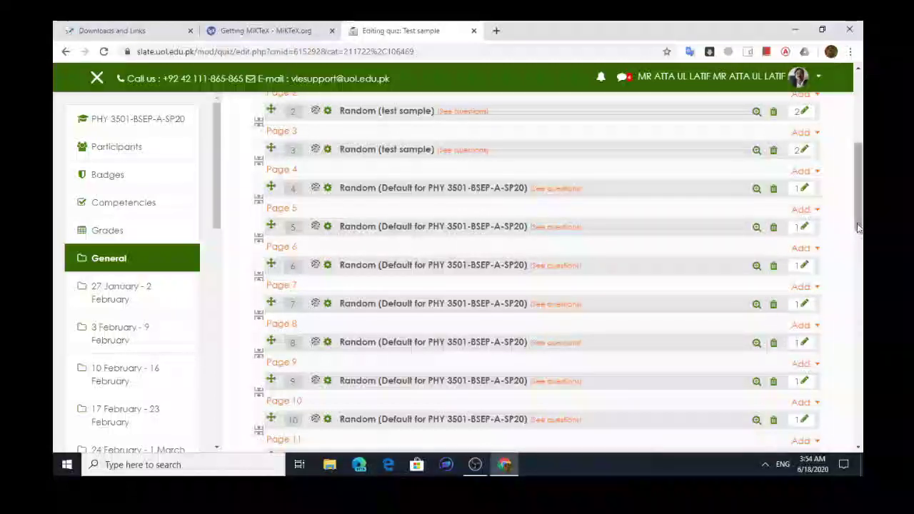
pyautogui.scroll(-2, 851, 227)
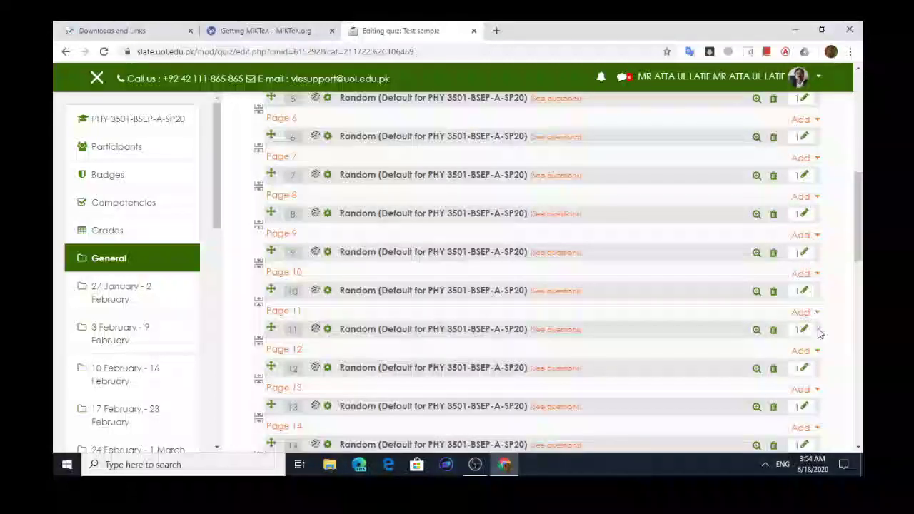
pyautogui.moveTo(856, 264); pyautogui.dragTo(851, 188)
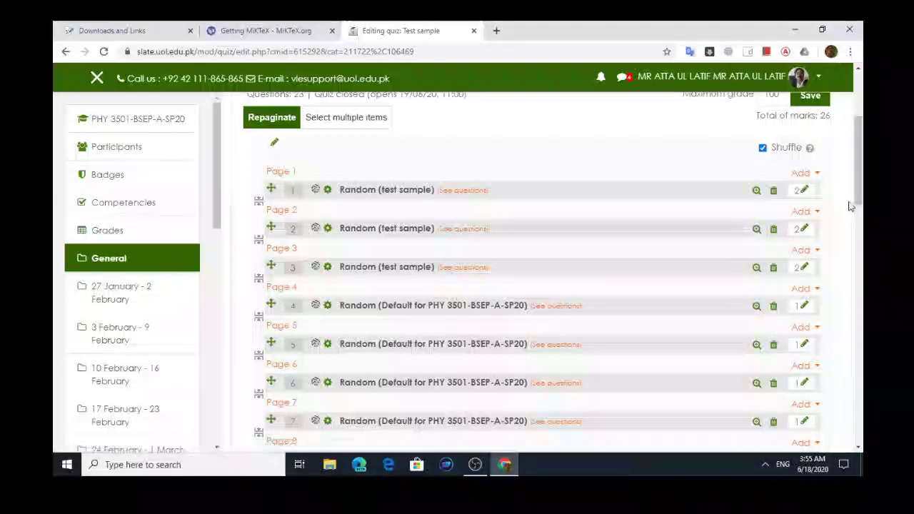
pyautogui.scroll(-3, 808, 222)
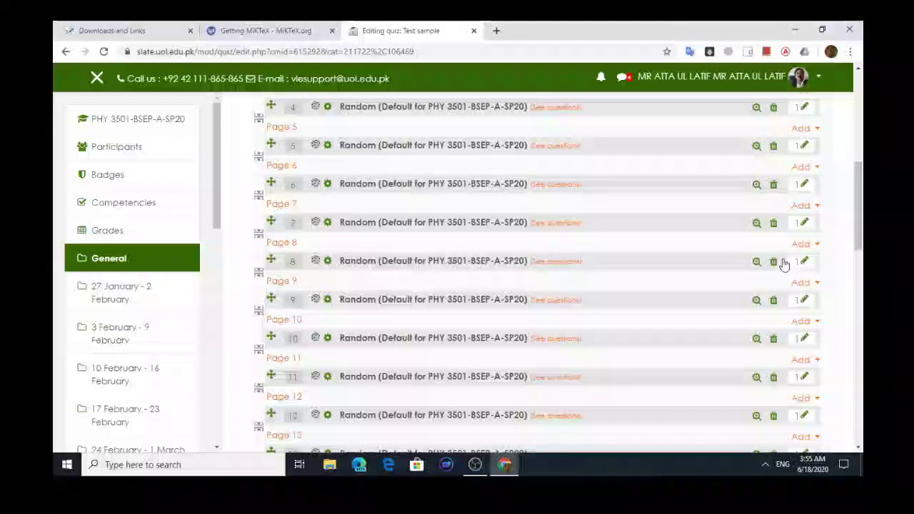
pyautogui.scroll(-5, 863, 347)
pyautogui.moveTo(863, 348); pyautogui.dragTo(807, 180)
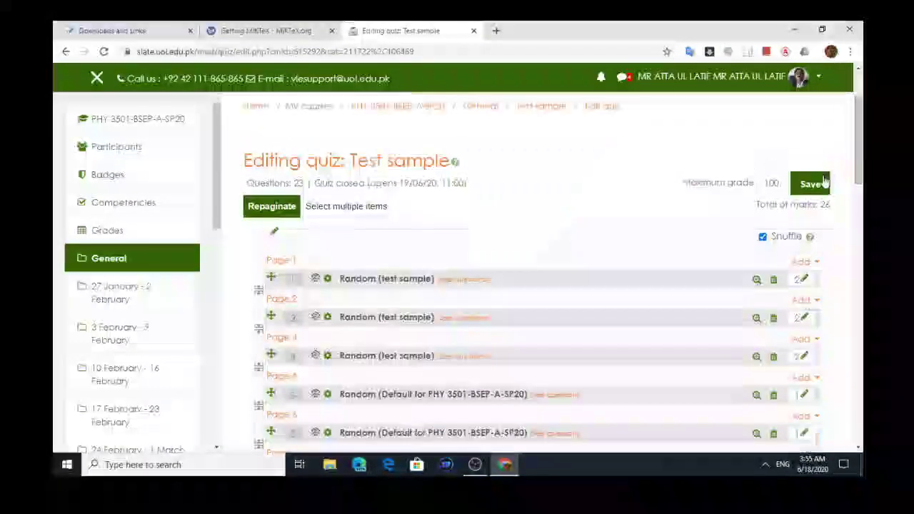
pyautogui.click(809, 184)
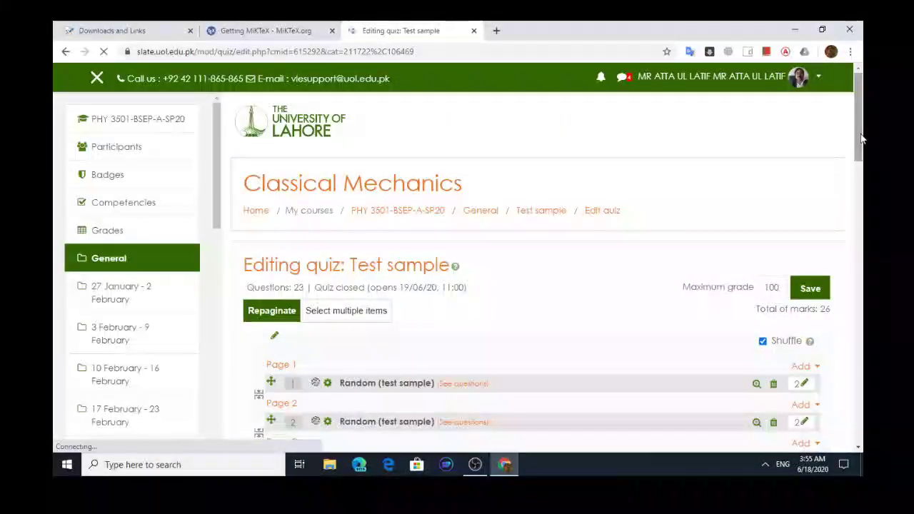
# - Go to the Test sample quiz's main page and start a timed preview attempt
pyautogui.moveTo(863, 140); pyautogui.dragTo(835, 165)
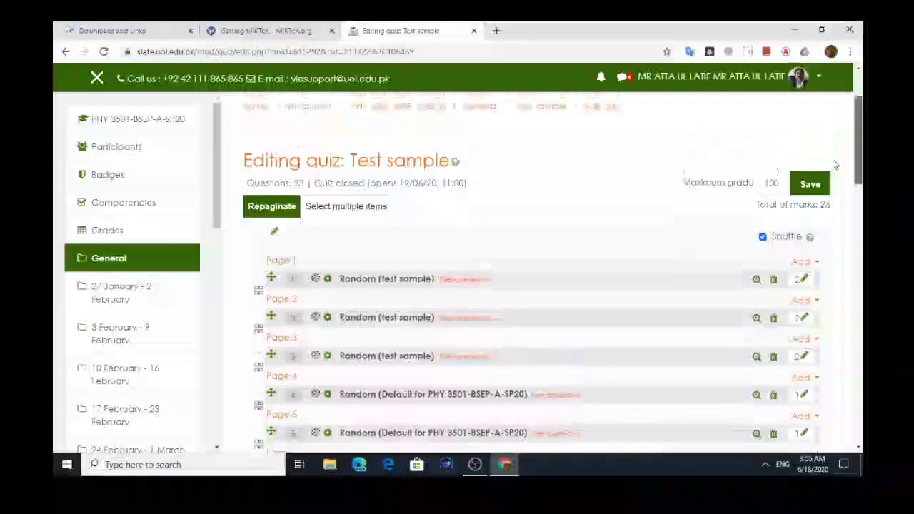
pyautogui.tripleClick(830, 151)
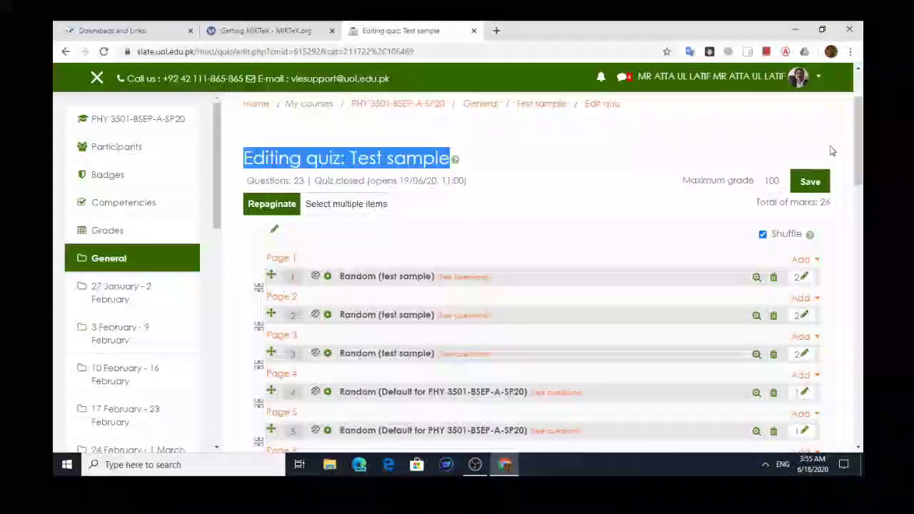
pyautogui.click(543, 105)
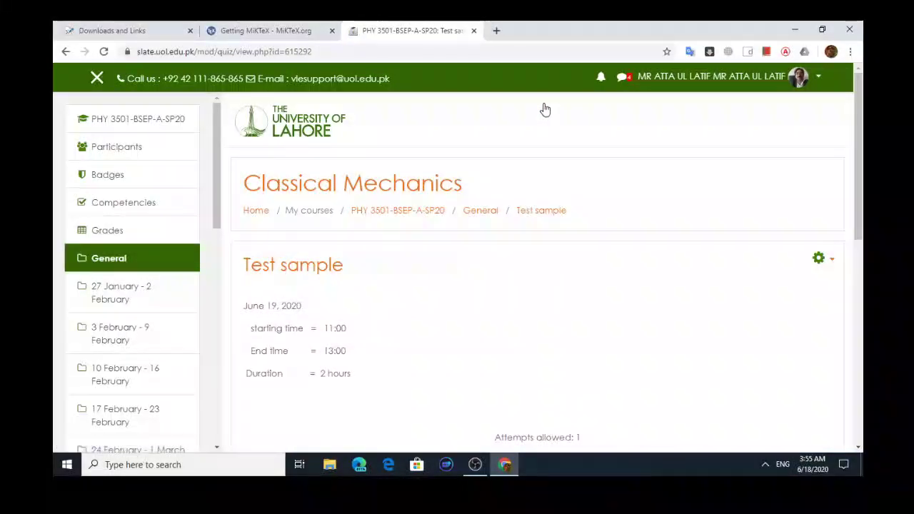
pyautogui.moveTo(857, 146); pyautogui.dragTo(860, 240)
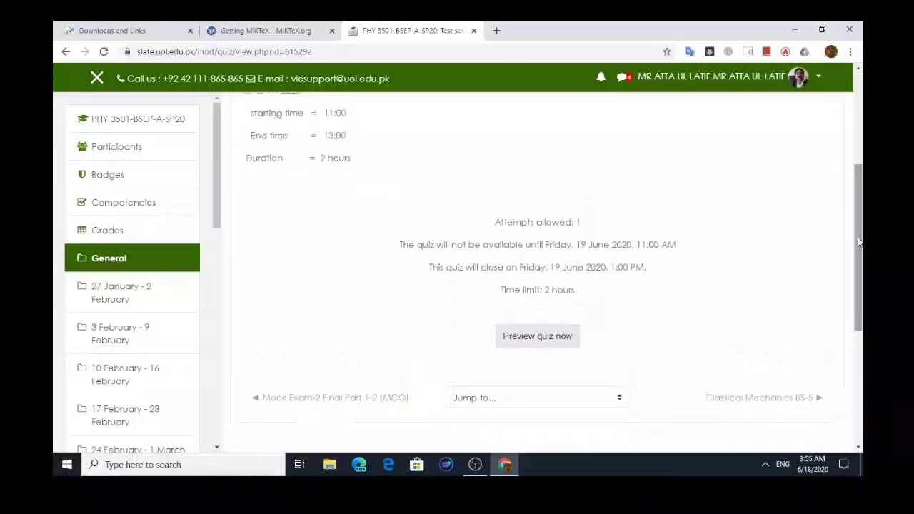
pyautogui.click(560, 337)
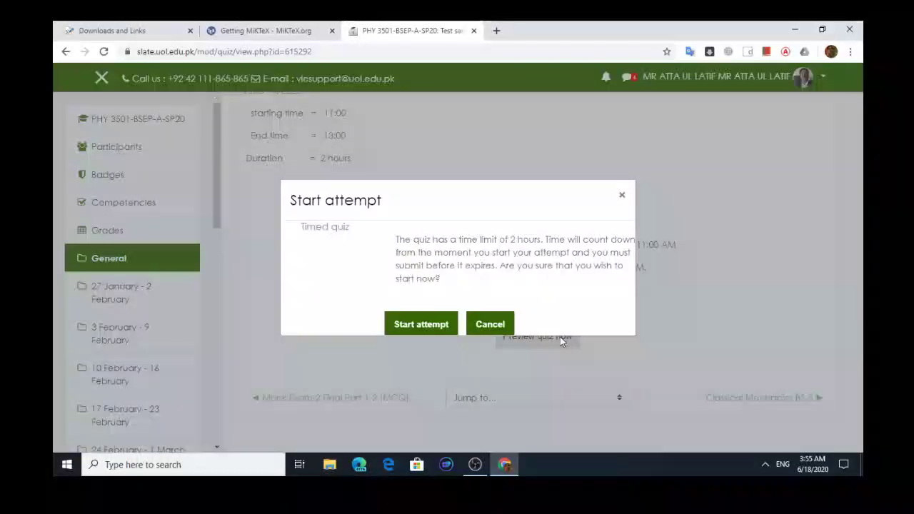
pyautogui.click(425, 328)
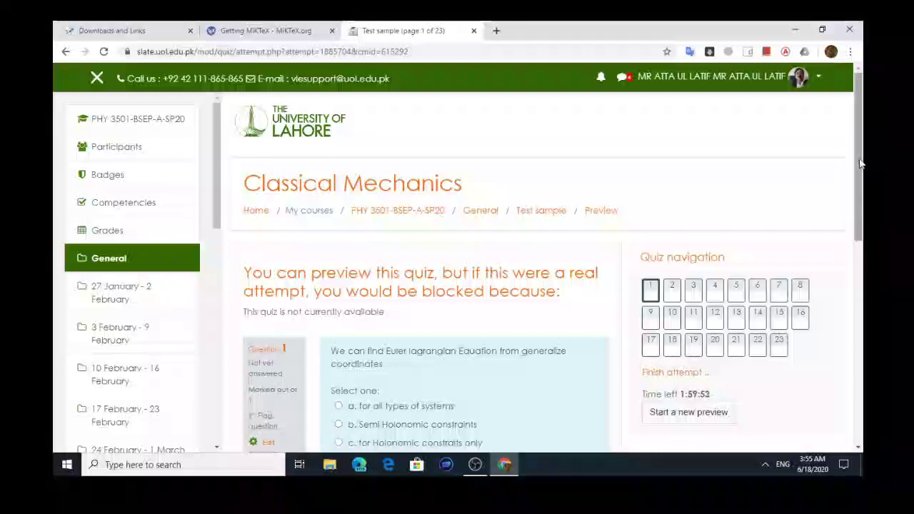
# - Examine question 1 and the quiz navigation in the Test sample preview
pyautogui.scroll(-4, 846, 190)
pyautogui.scroll(3, 847, 189)
pyautogui.scroll(-2, 846, 189)
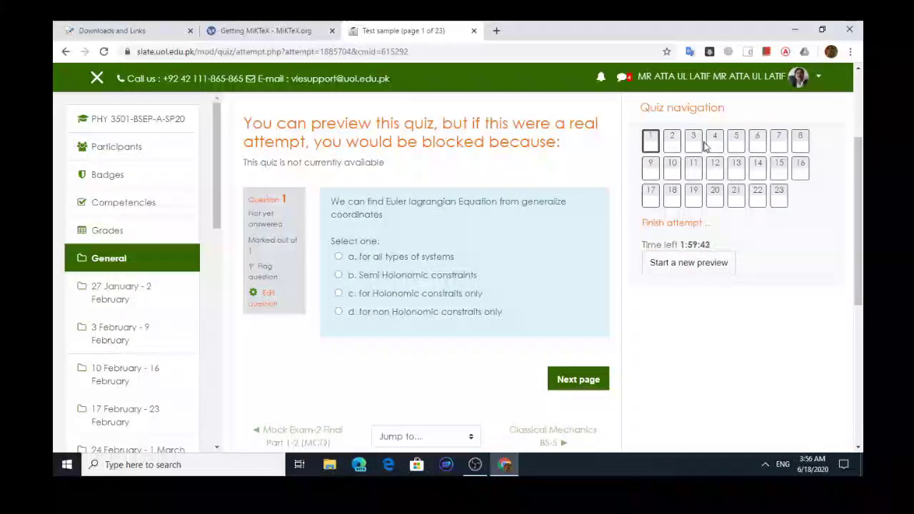
pyautogui.doubleClick(653, 223)
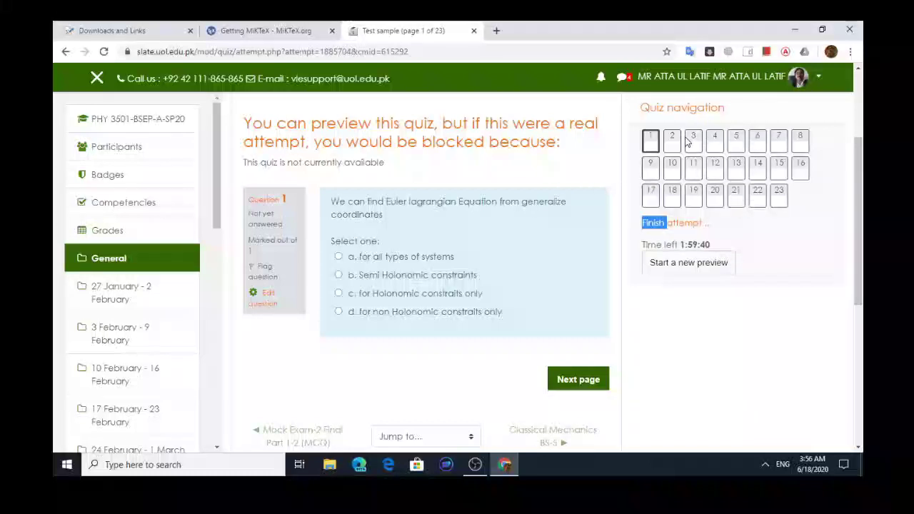
pyautogui.click(652, 142)
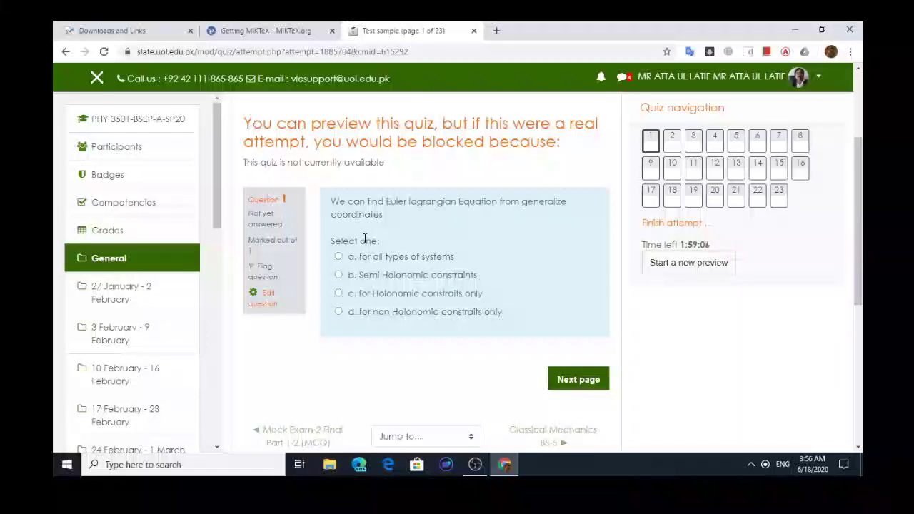
# - Answer question 1 of the preview with option d, "for non Holonomic constraits only", and move on to question 2
pyautogui.click(340, 313)
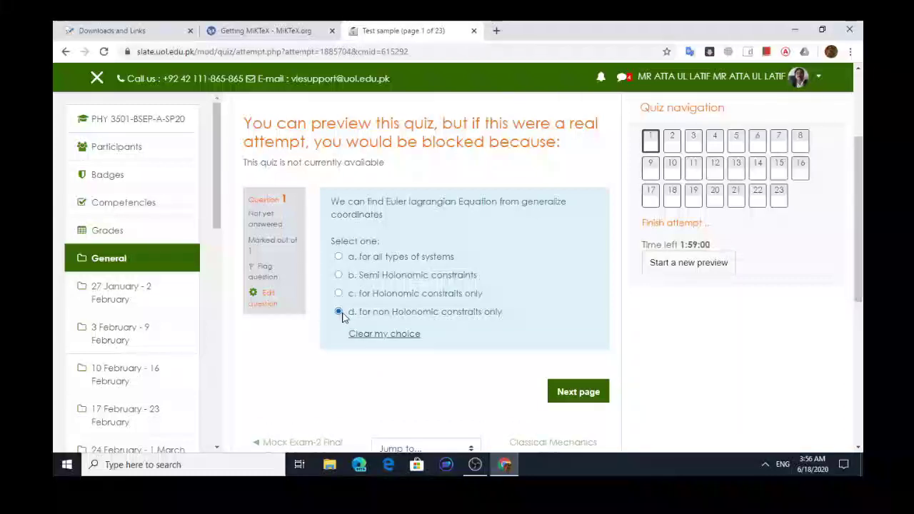
pyautogui.click(578, 399)
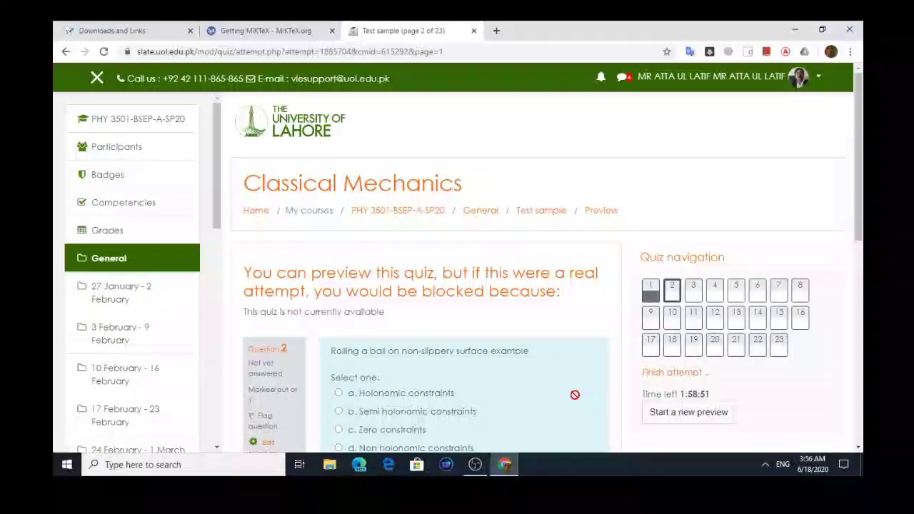
pyautogui.scroll(-3, 862, 293)
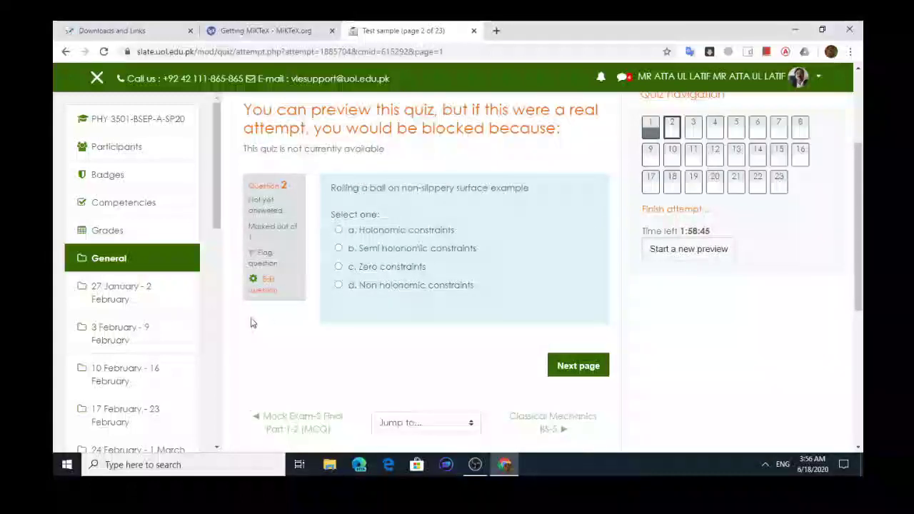
# - Open question 2, the rolling ball question, for editing and examine its text, answer choices and grades
pyautogui.click(269, 284)
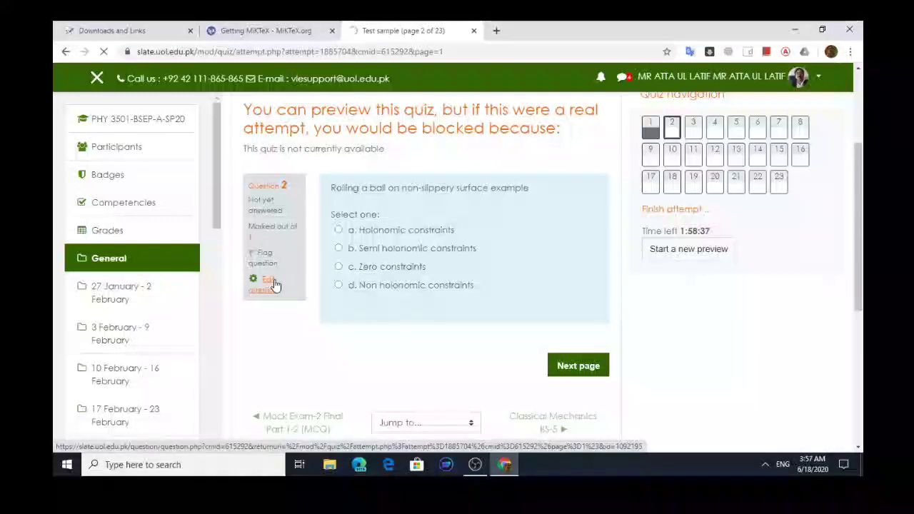
pyautogui.click(274, 284)
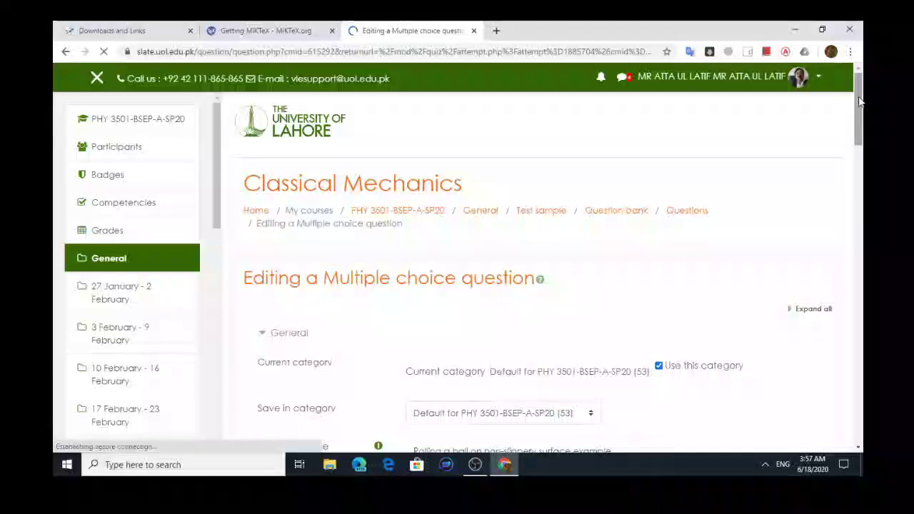
pyautogui.moveTo(861, 102); pyautogui.dragTo(863, 139)
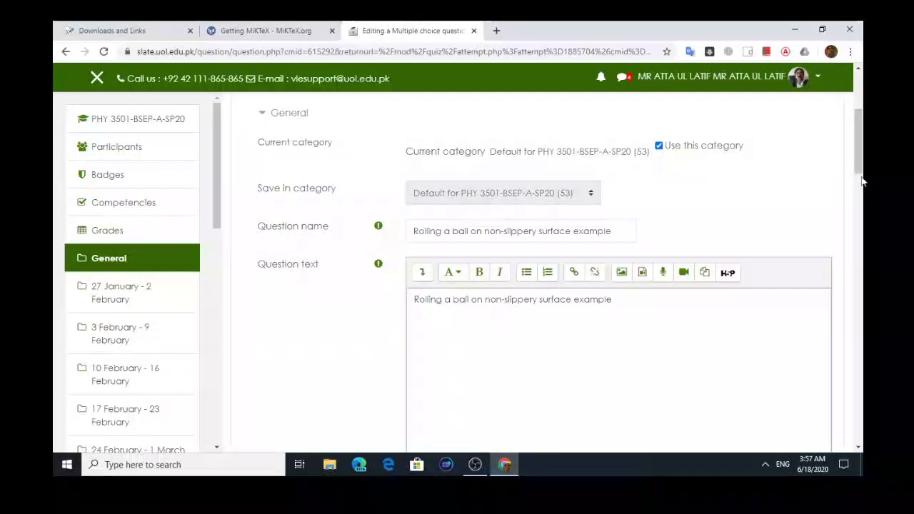
pyautogui.moveTo(862, 182); pyautogui.dragTo(862, 292)
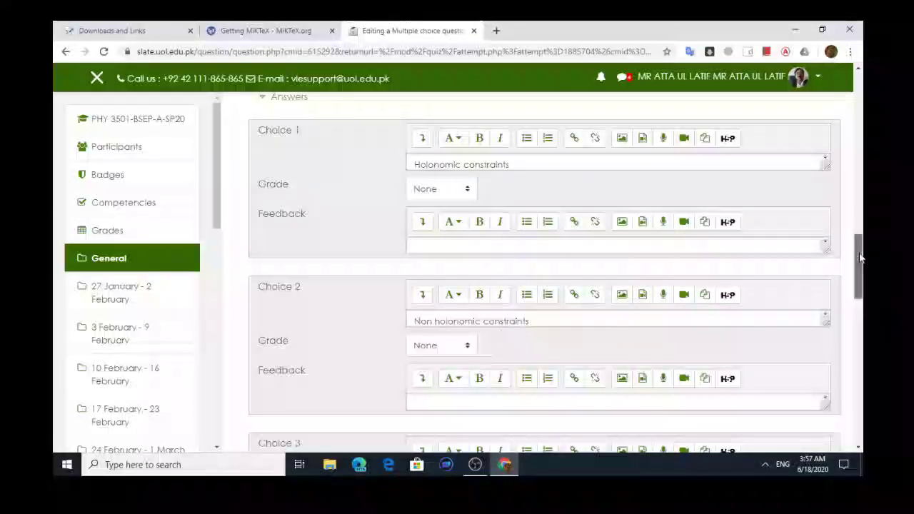
pyautogui.moveTo(865, 253); pyautogui.dragTo(865, 289)
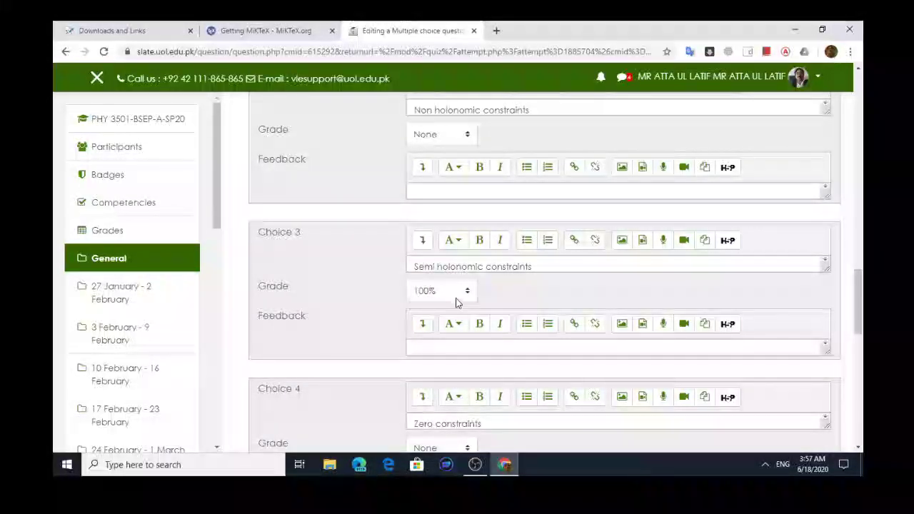
pyautogui.moveTo(863, 271); pyautogui.dragTo(804, 293)
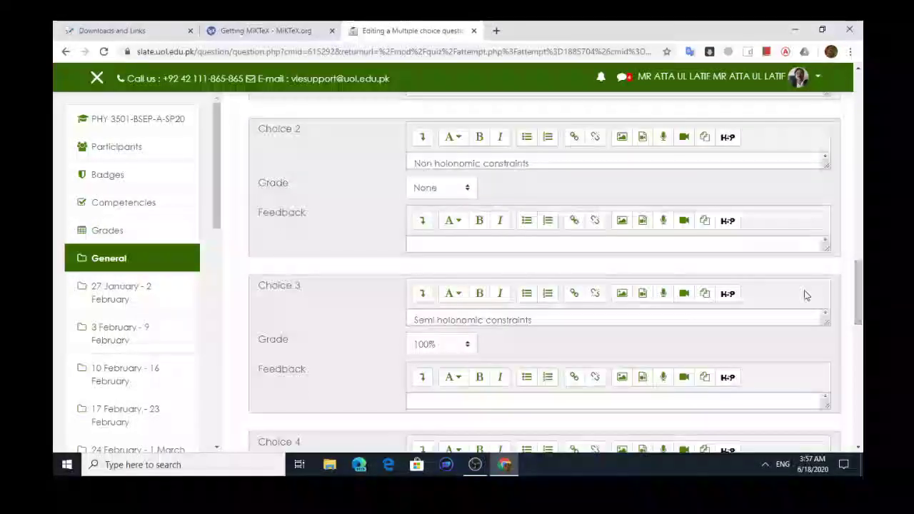
pyautogui.moveTo(859, 275); pyautogui.dragTo(860, 319)
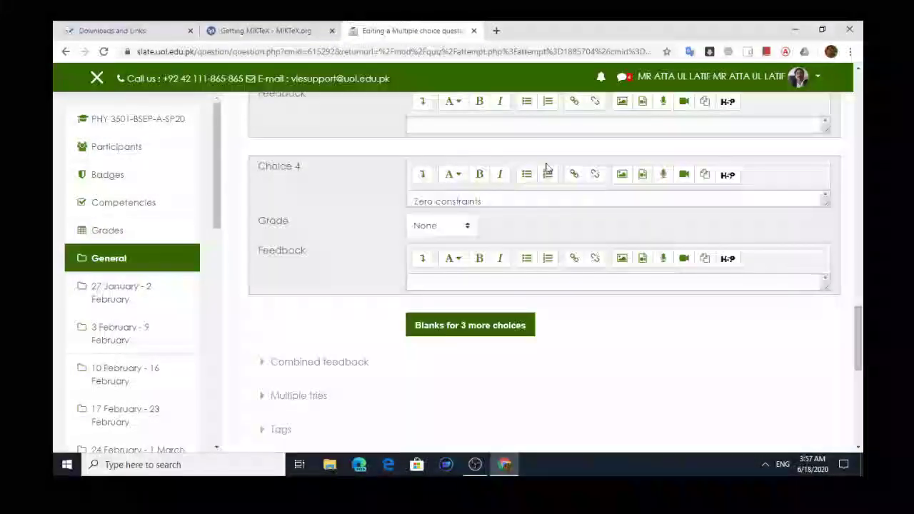
# - Check the grade settings of choice 4, "Zero constraints", and choice 3, "Semi holonomic constraints"
pyautogui.click(469, 226)
pyautogui.click(469, 227)
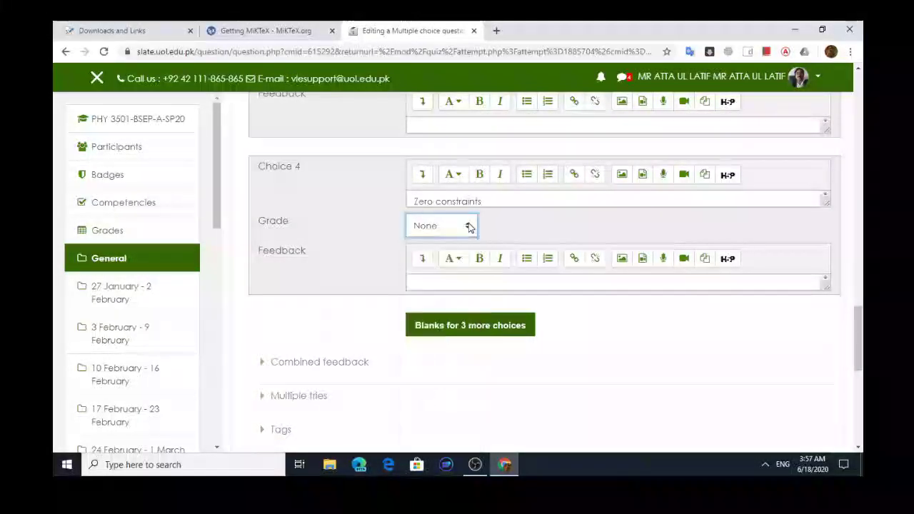
pyautogui.click(470, 226)
pyautogui.click(469, 226)
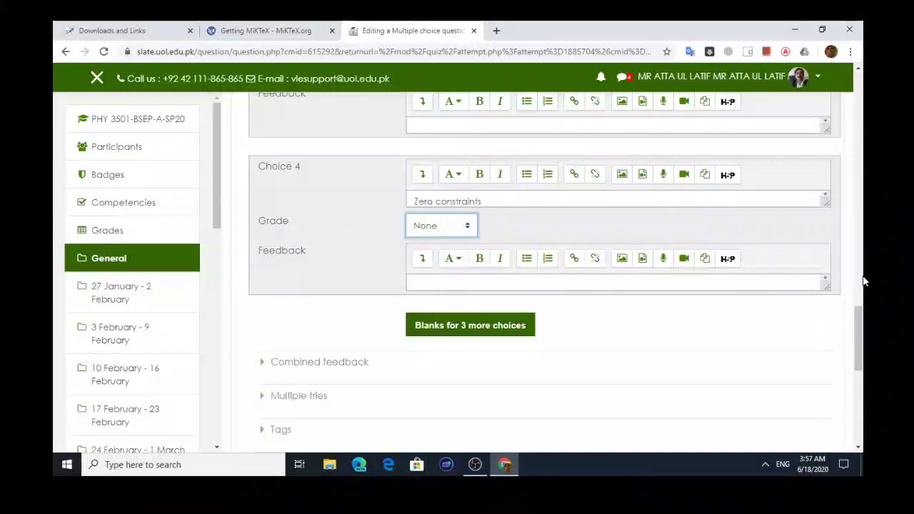
pyautogui.moveTo(862, 327); pyautogui.dragTo(858, 306)
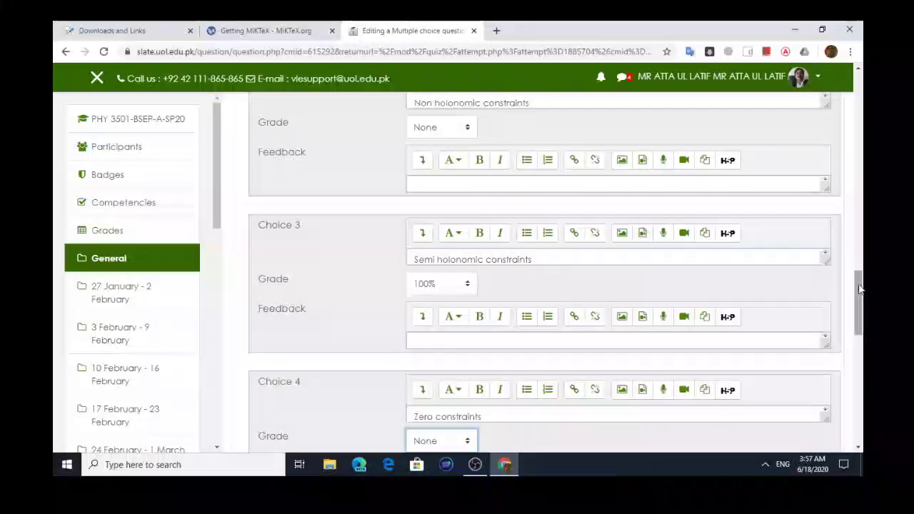
# - Save the rolling ball question while staying in its editor, preview it, and return to the quiz attempt
pyautogui.moveTo(861, 289); pyautogui.dragTo(861, 353)
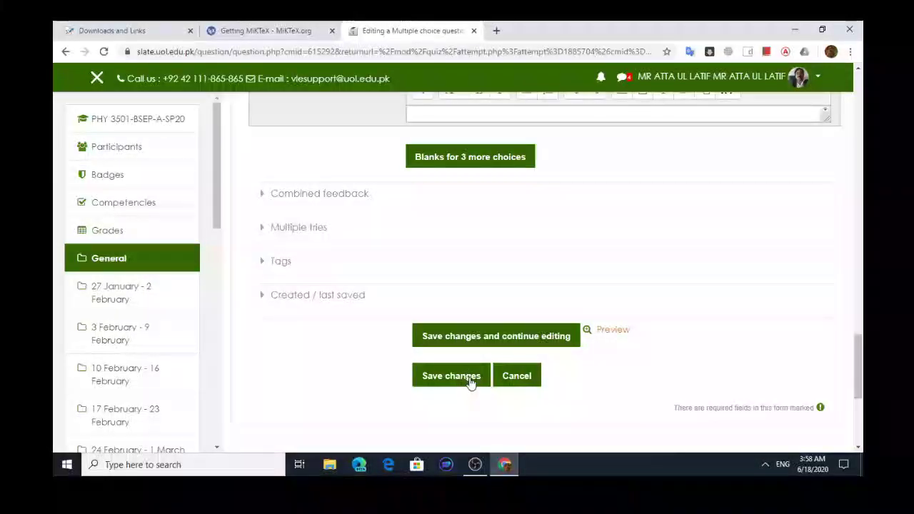
pyautogui.click(486, 338)
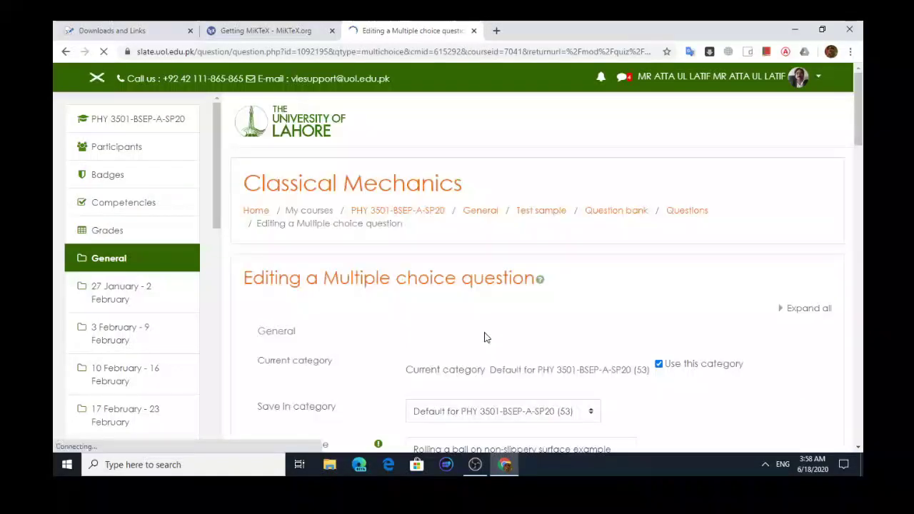
pyautogui.moveTo(862, 122); pyautogui.dragTo(863, 398)
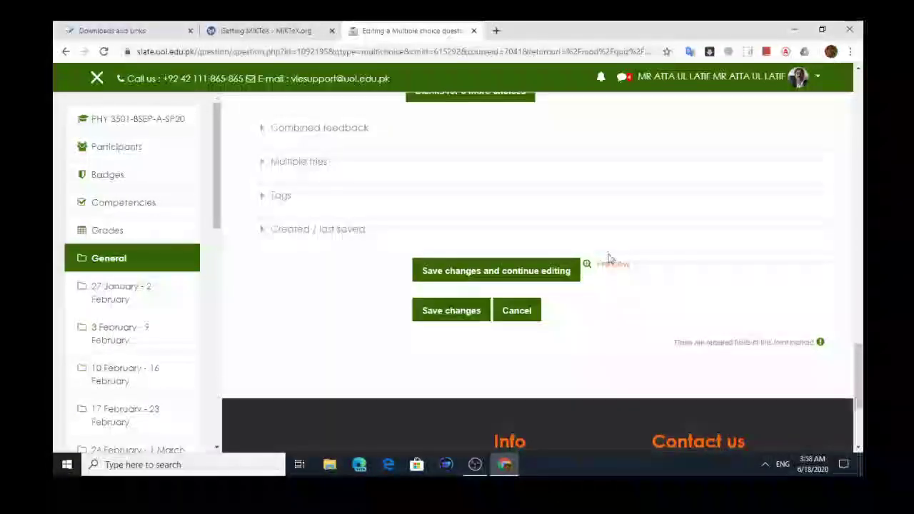
pyautogui.click(609, 266)
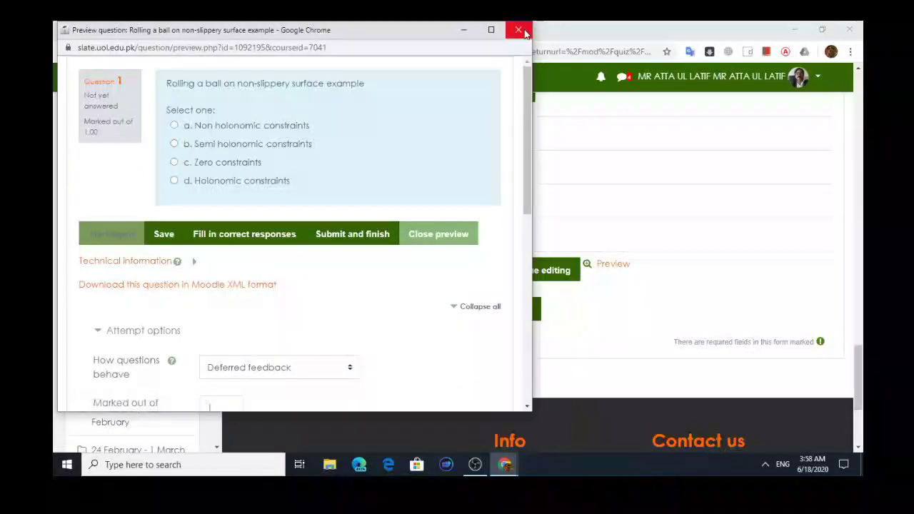
pyautogui.click(518, 30)
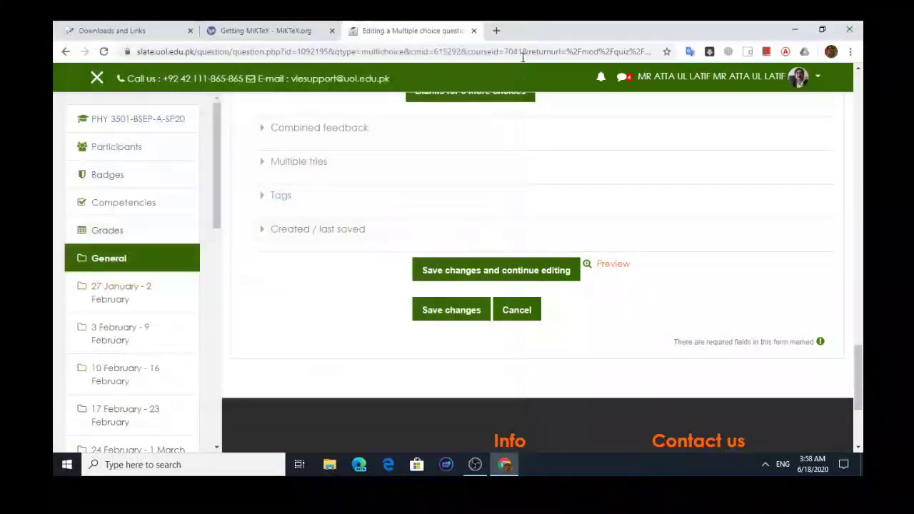
pyautogui.click(516, 312)
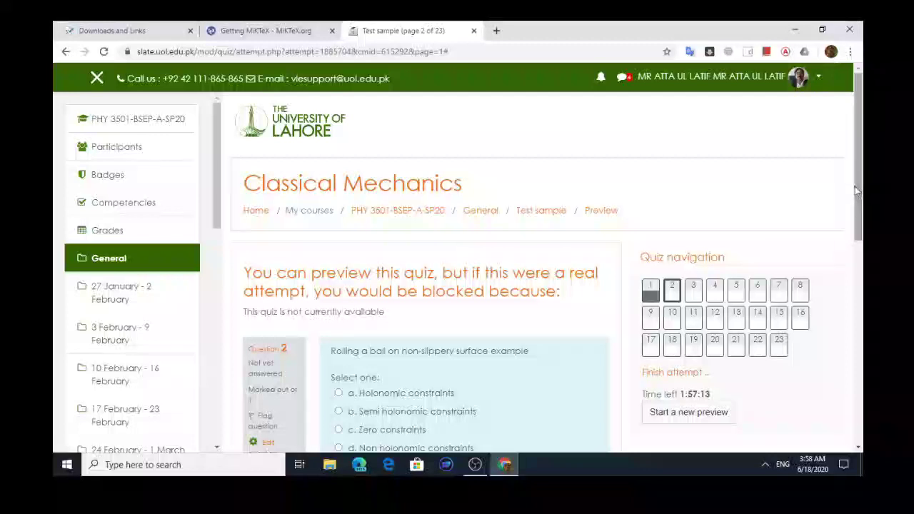
pyautogui.scroll(-2, 859, 193)
pyautogui.scroll(2, 843, 153)
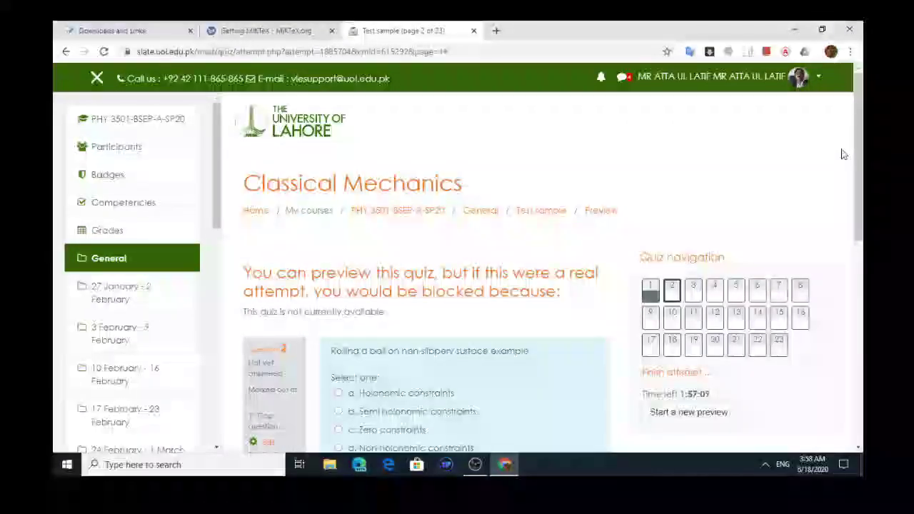
# - Go back to the PHY 3501-BSEP-A-SP20 course page, open the Test sample quiz and continue its preview attempt
pyautogui.click(418, 216)
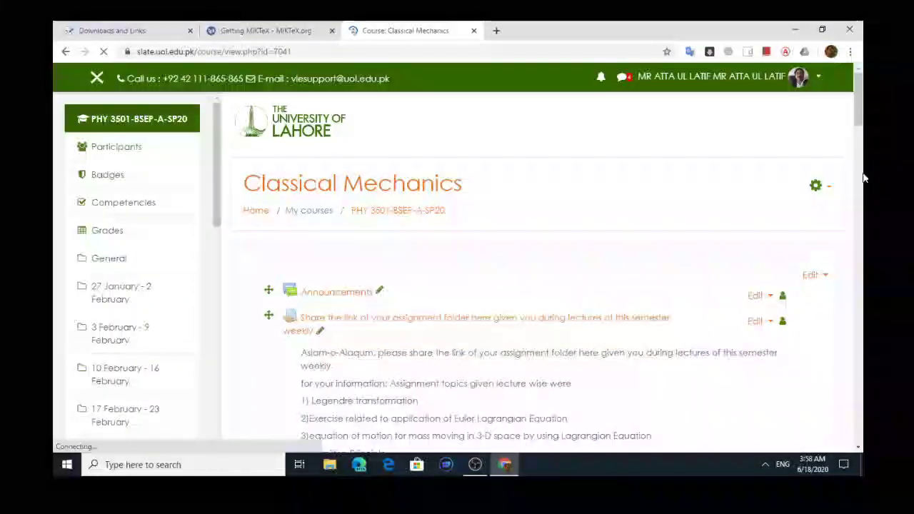
pyautogui.moveTo(860, 87); pyautogui.dragTo(860, 188)
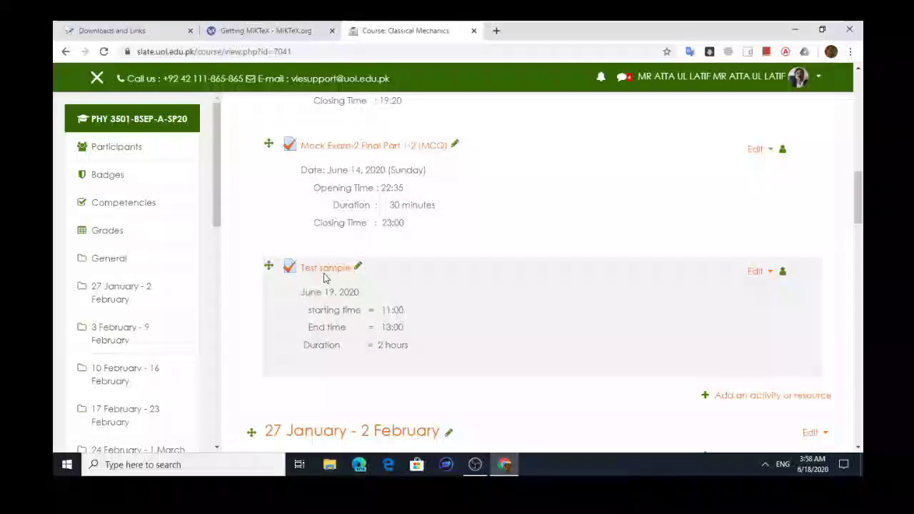
pyautogui.click(328, 269)
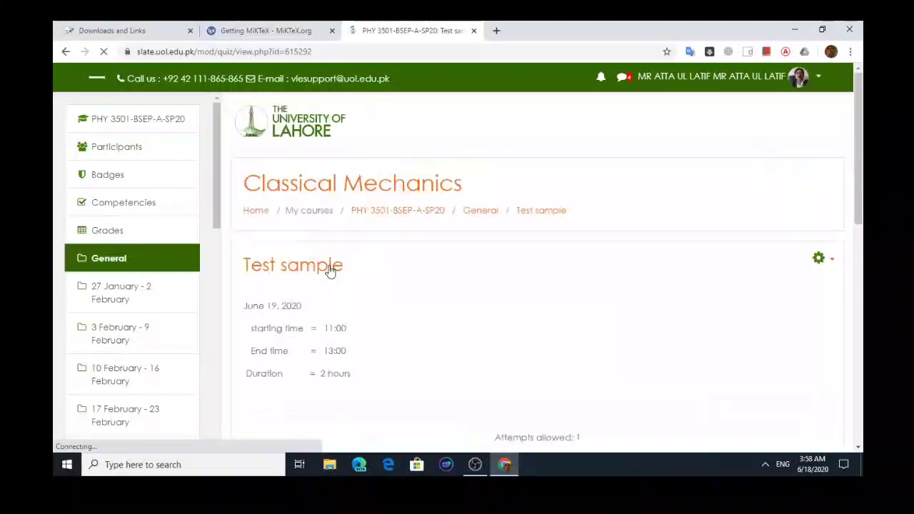
pyautogui.moveTo(861, 176); pyautogui.dragTo(850, 230)
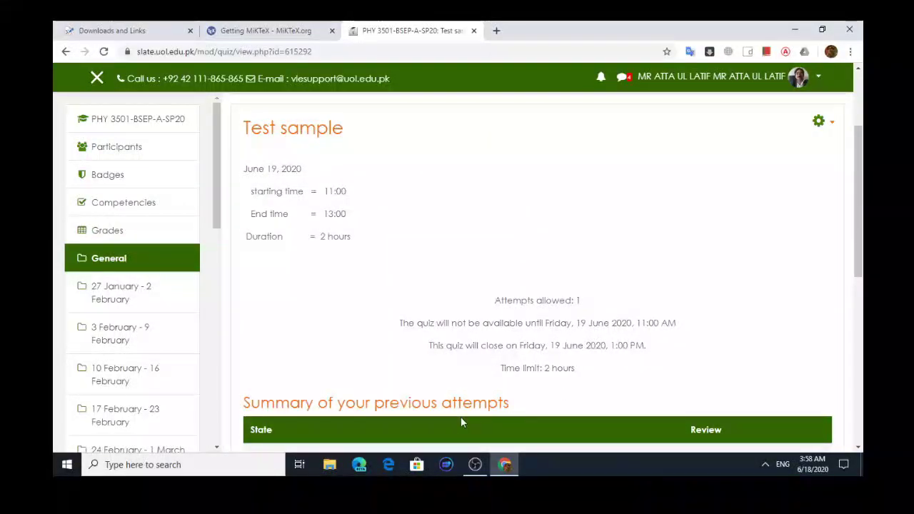
pyautogui.moveTo(856, 254); pyautogui.dragTo(862, 316)
pyautogui.click(569, 321)
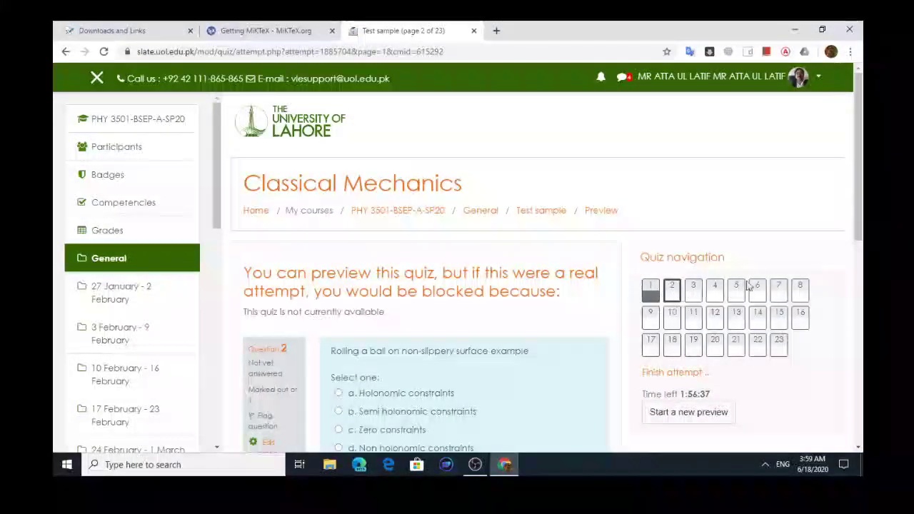
# - Reopen question 2 of the preview attempt in the multiple choice question editor
pyautogui.moveTo(861, 211); pyautogui.dragTo(861, 255)
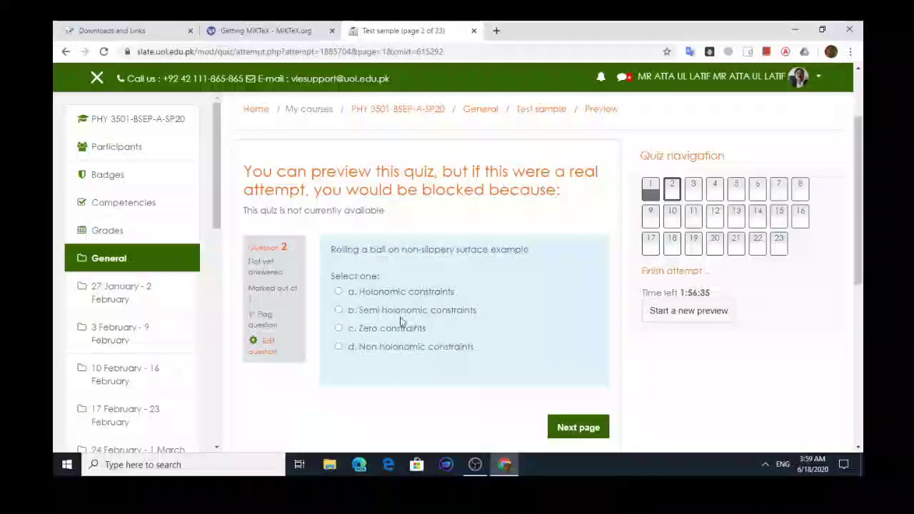
pyautogui.click(266, 353)
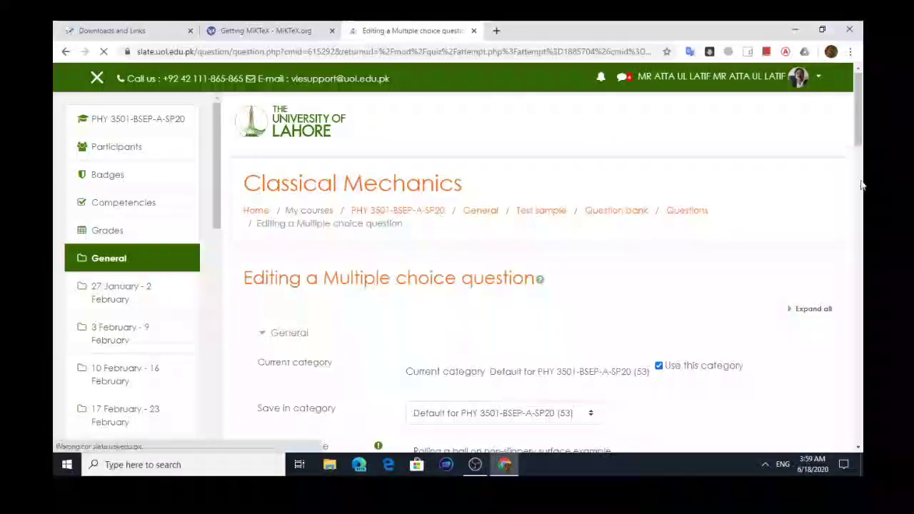
pyautogui.moveTo(861, 140); pyautogui.dragTo(841, 131)
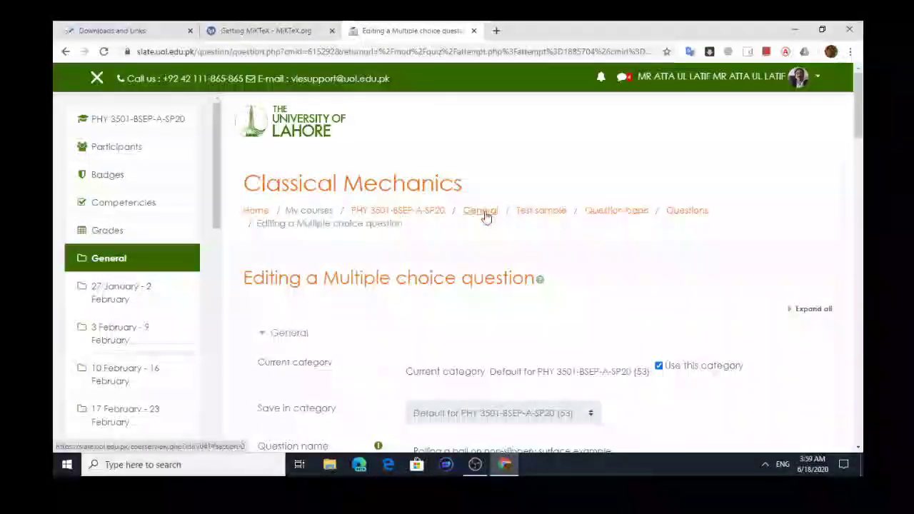
# - Leave the question editor for the course page and open the Test sample quiz's main page
pyautogui.click(418, 217)
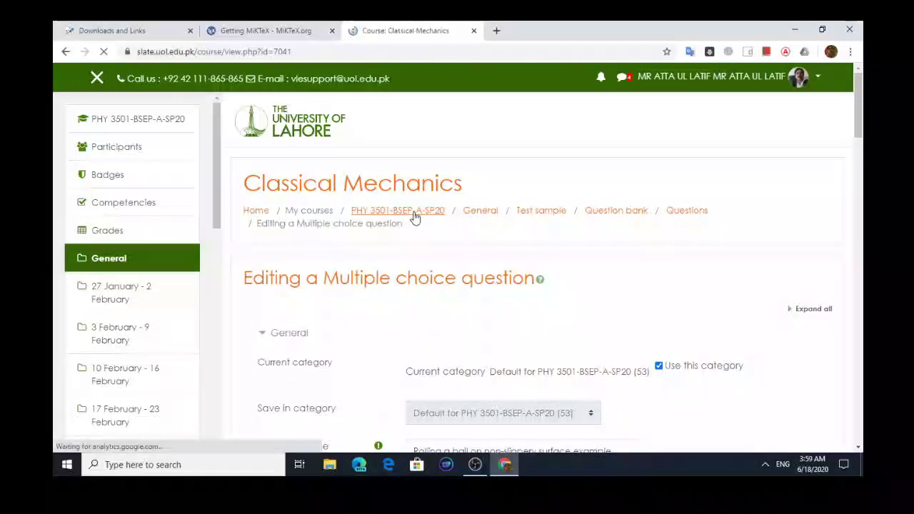
pyautogui.moveTo(862, 107); pyautogui.dragTo(859, 182)
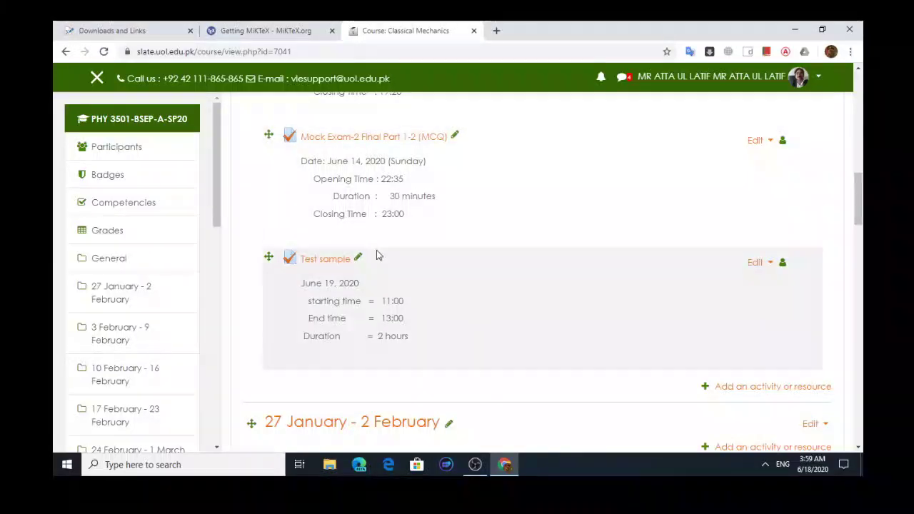
pyautogui.click(325, 261)
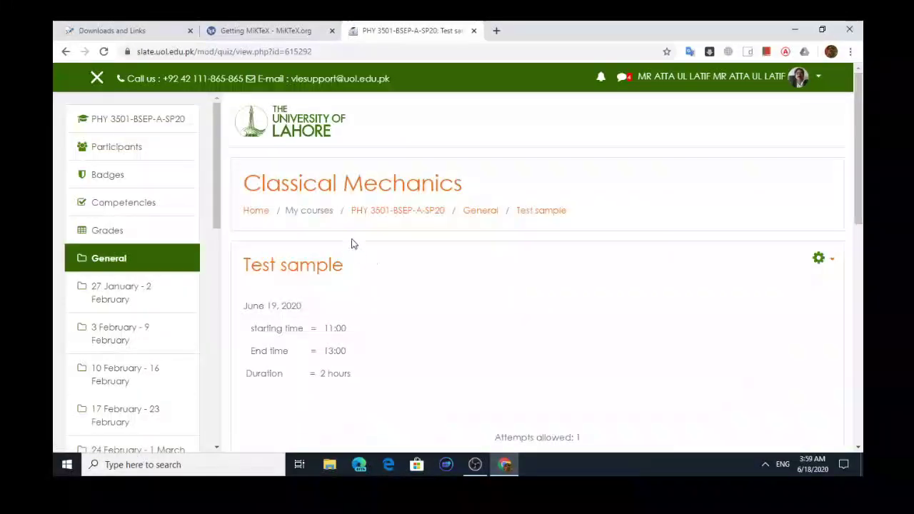
pyautogui.click(533, 212)
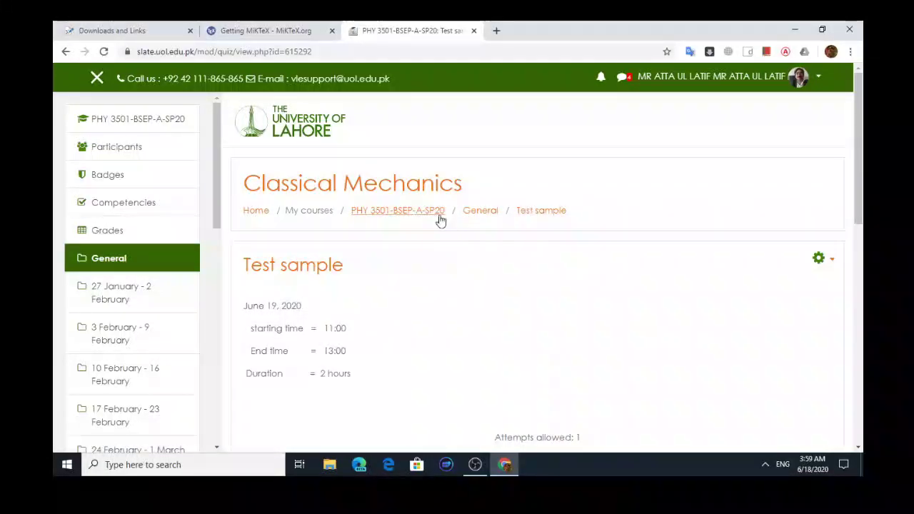
# - Look over the quiz's administration options and open the Test sample quiz for editing its questions
pyautogui.click(831, 260)
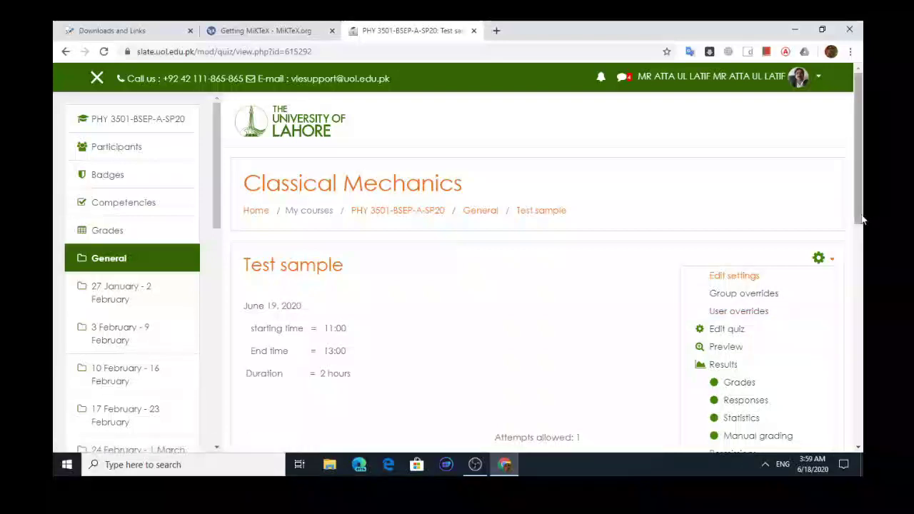
pyautogui.moveTo(860, 220); pyautogui.dragTo(863, 312)
pyautogui.scroll(2, 823, 253)
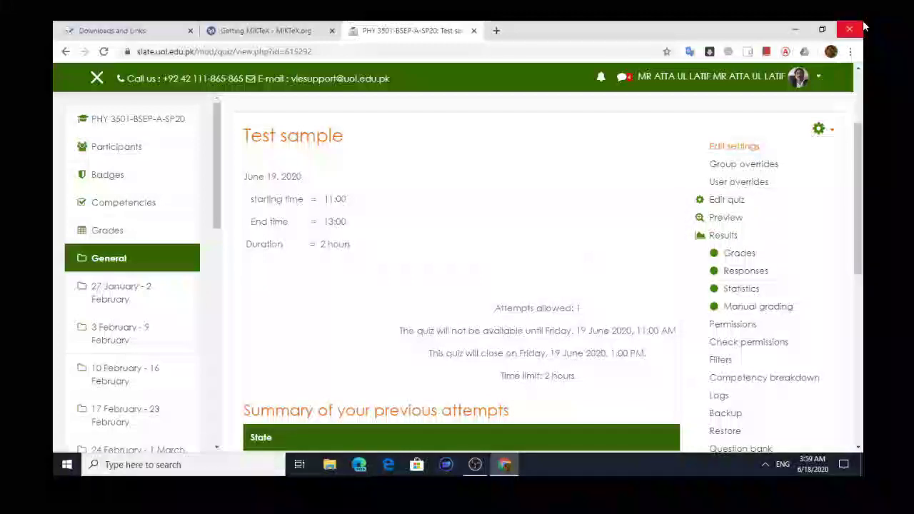
pyautogui.click(731, 203)
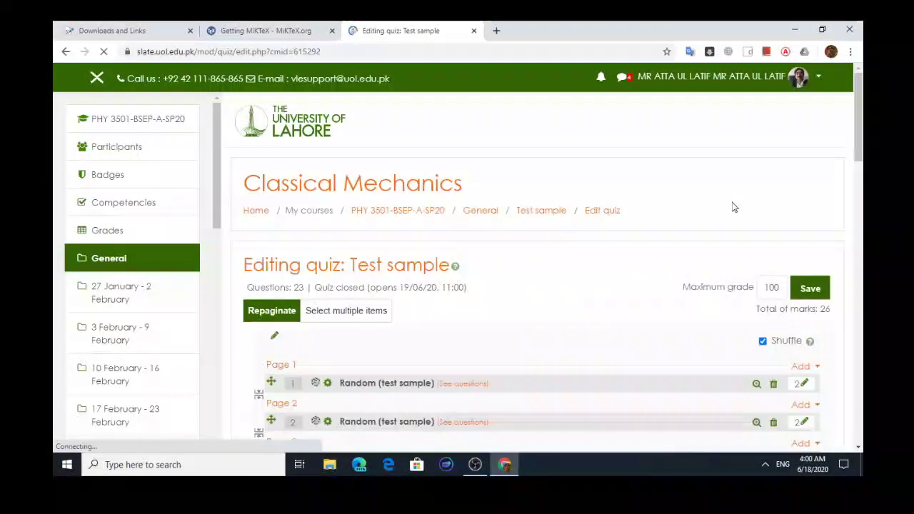
# - Remove all questions from the Test sample quiz at once, confirm the removal and save the quiz's maximum grade
pyautogui.scroll(-3, 862, 185)
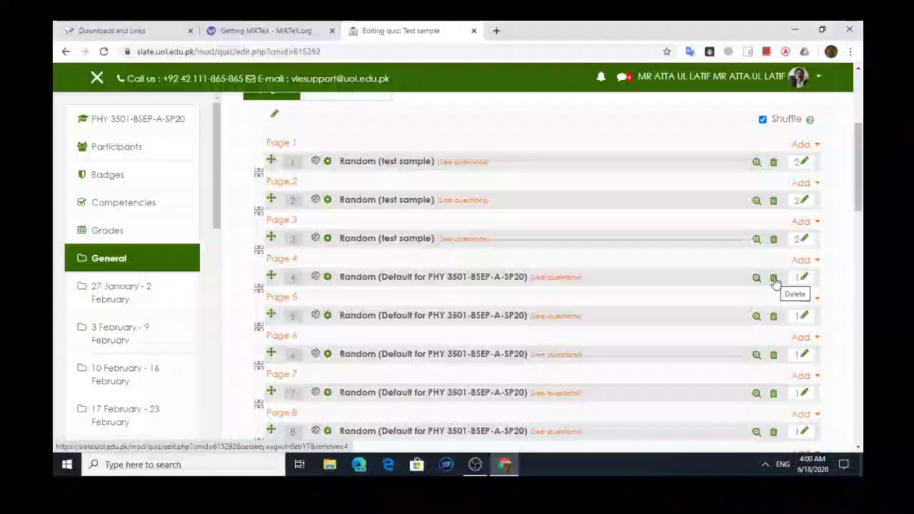
pyautogui.scroll(1, 858, 198)
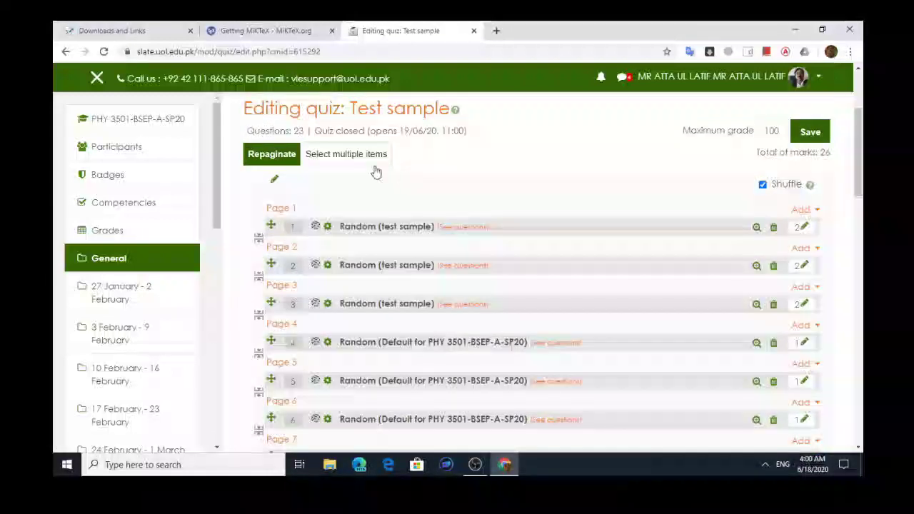
pyautogui.click(364, 154)
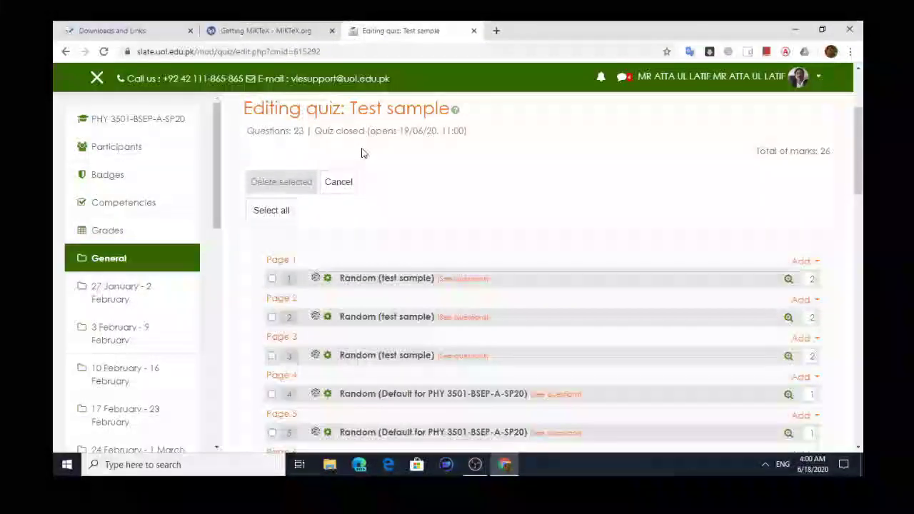
pyautogui.click(276, 210)
pyautogui.click(338, 185)
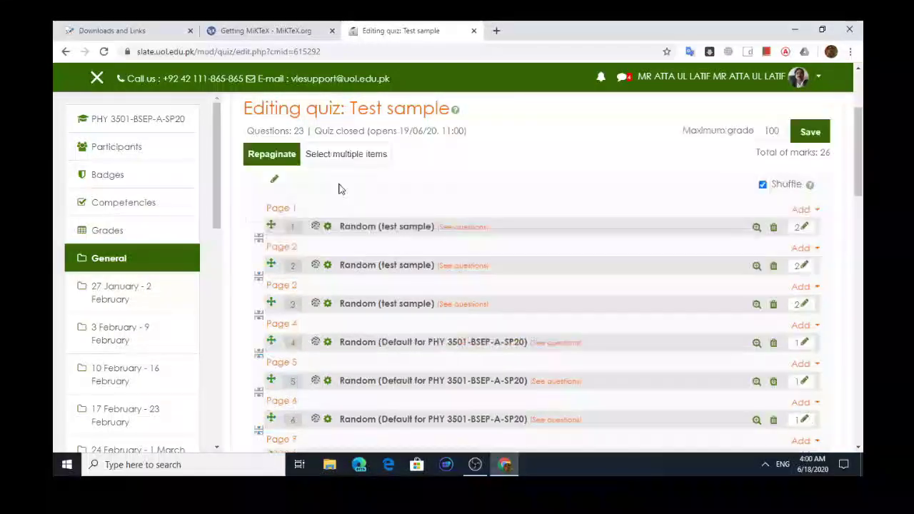
pyautogui.click(339, 155)
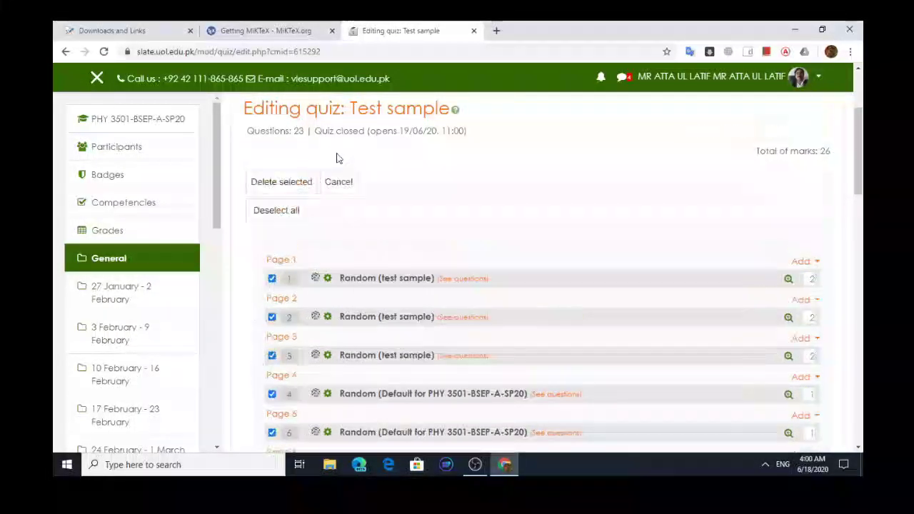
pyautogui.click(286, 213)
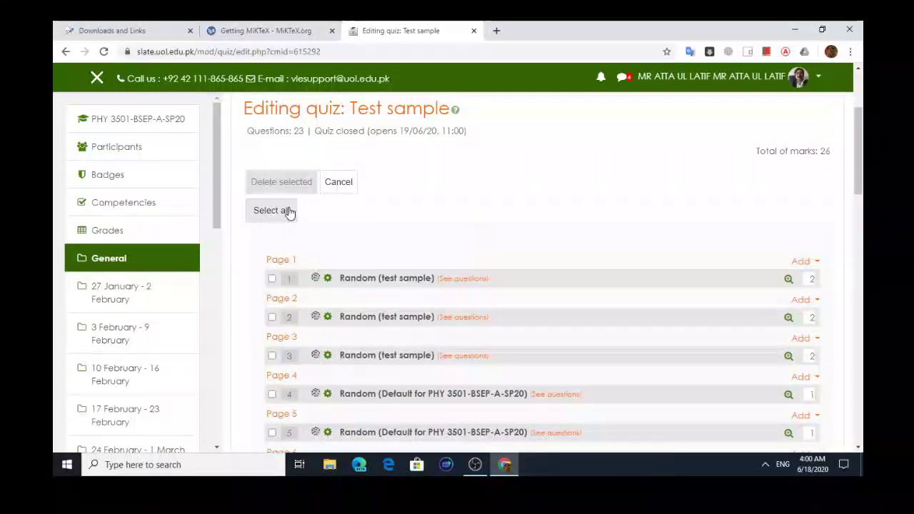
pyautogui.click(285, 214)
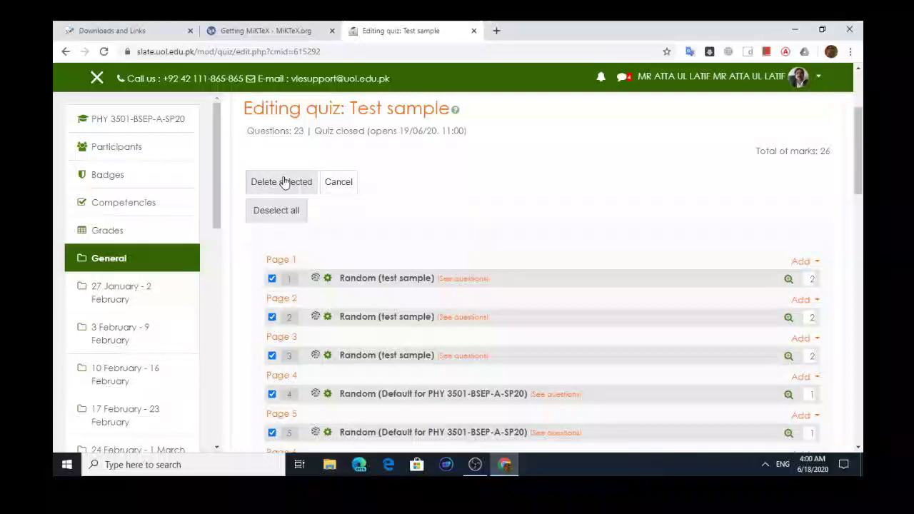
pyautogui.click(285, 183)
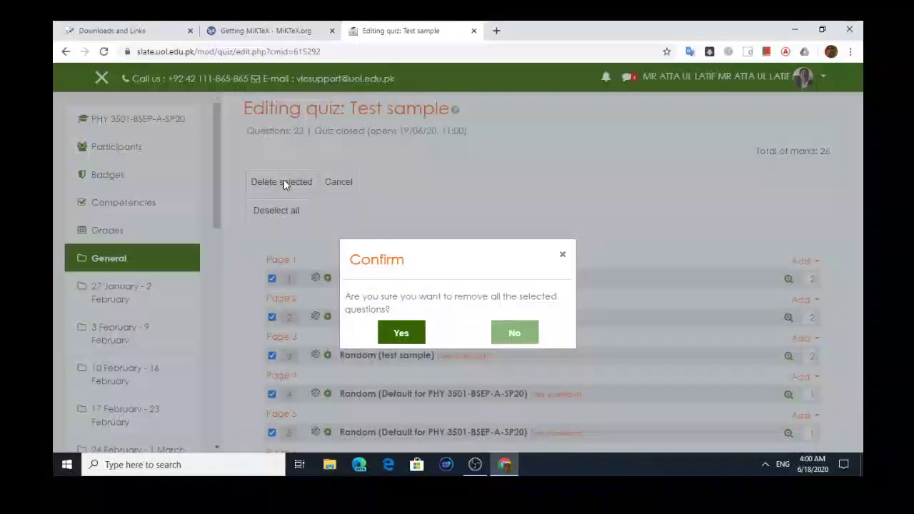
pyautogui.click(401, 333)
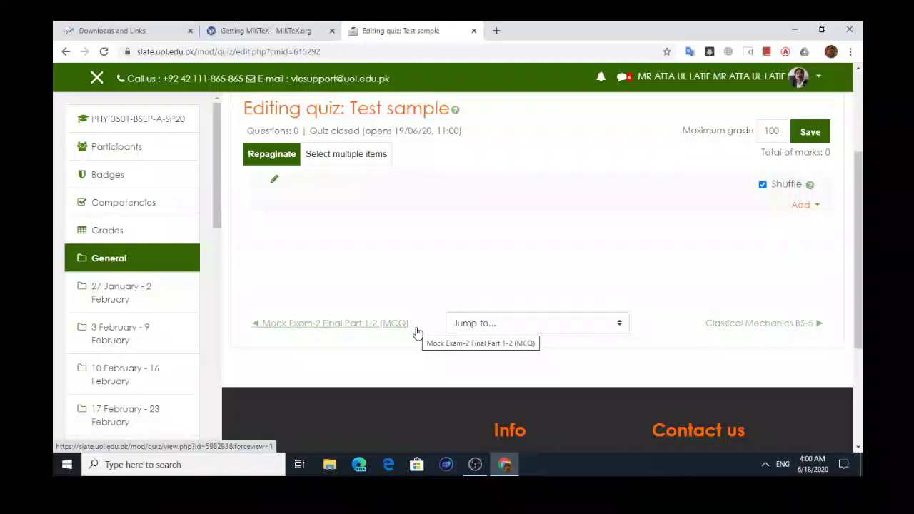
pyautogui.click(811, 136)
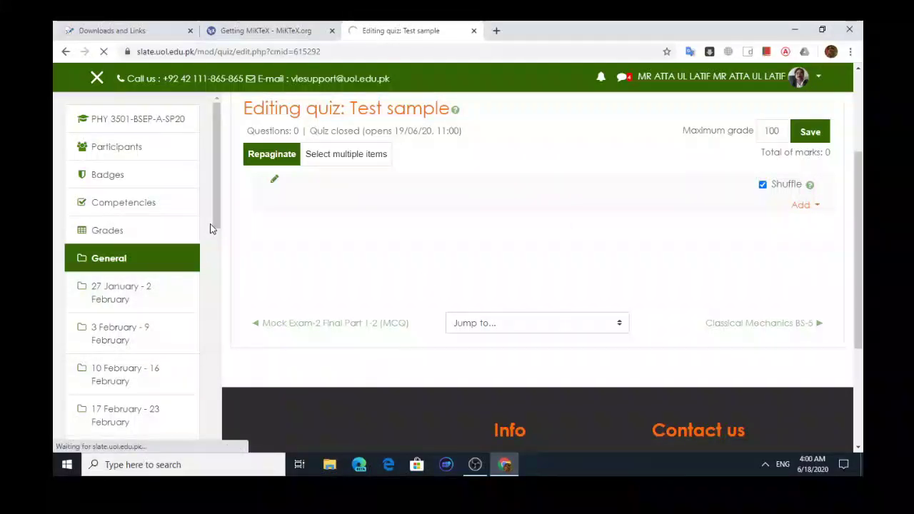
# - Go to the PHY 3501-BSEP-A-SP20 course administration through the site home page and open the course's question bank categories
pyautogui.moveTo(216, 219)
pyautogui.mouseDown()
pyautogui.moveTo(215, 233)
pyautogui.moveTo(214, 205)
pyautogui.mouseUp()
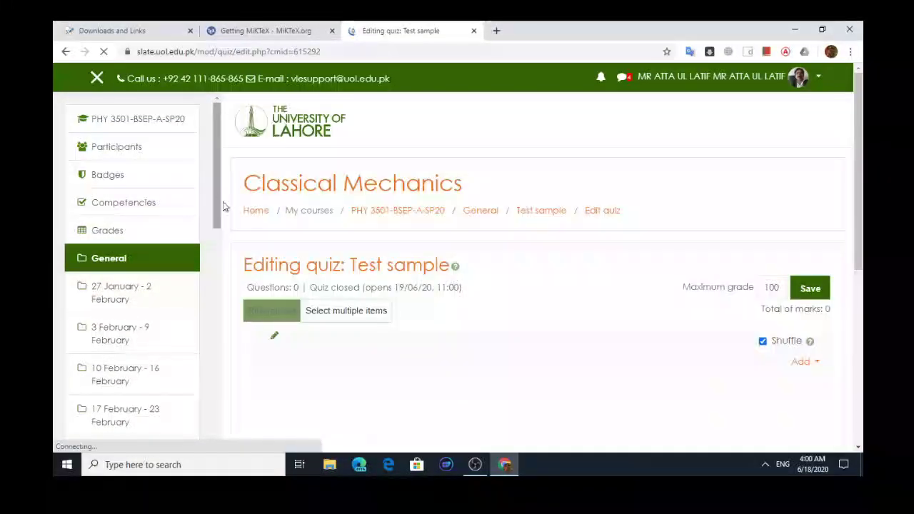
pyautogui.click(257, 215)
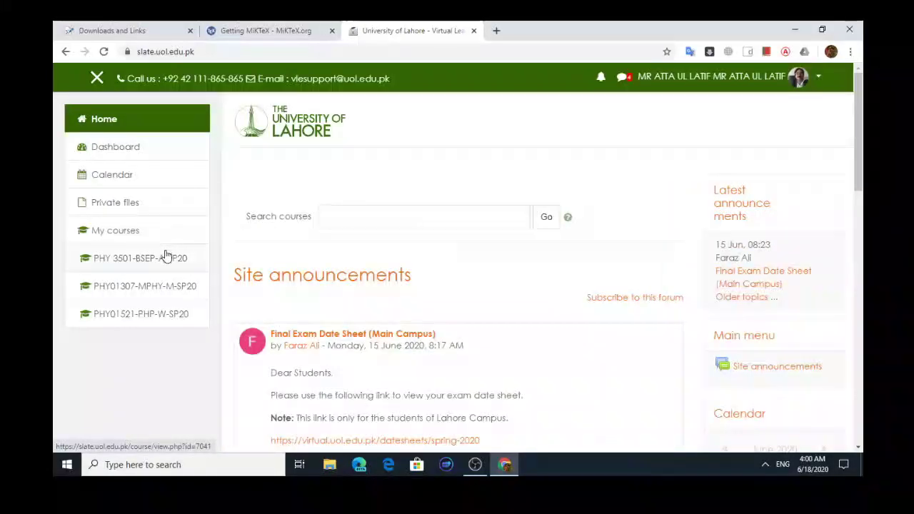
pyautogui.click(166, 261)
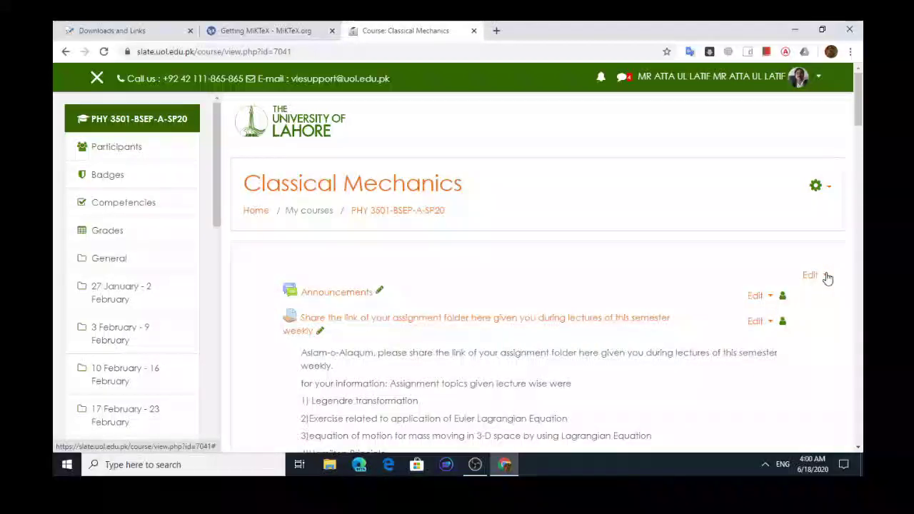
pyautogui.click(829, 190)
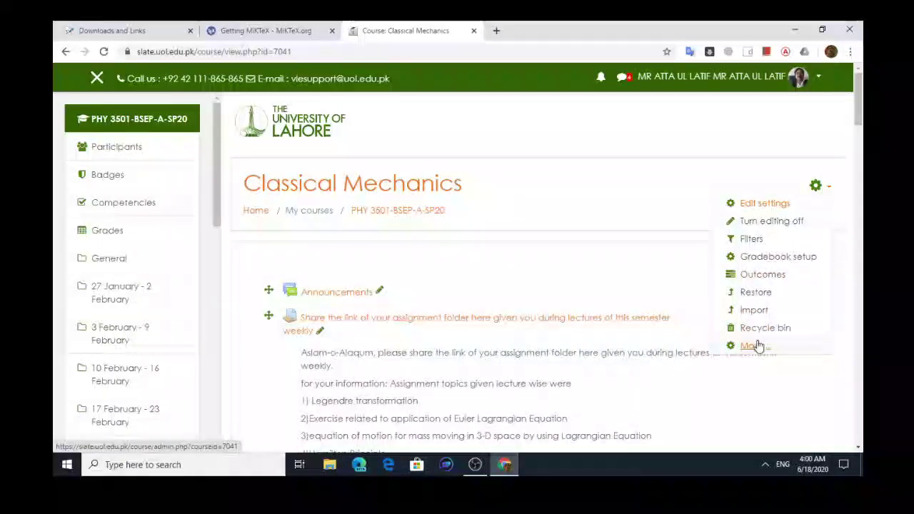
pyautogui.click(756, 347)
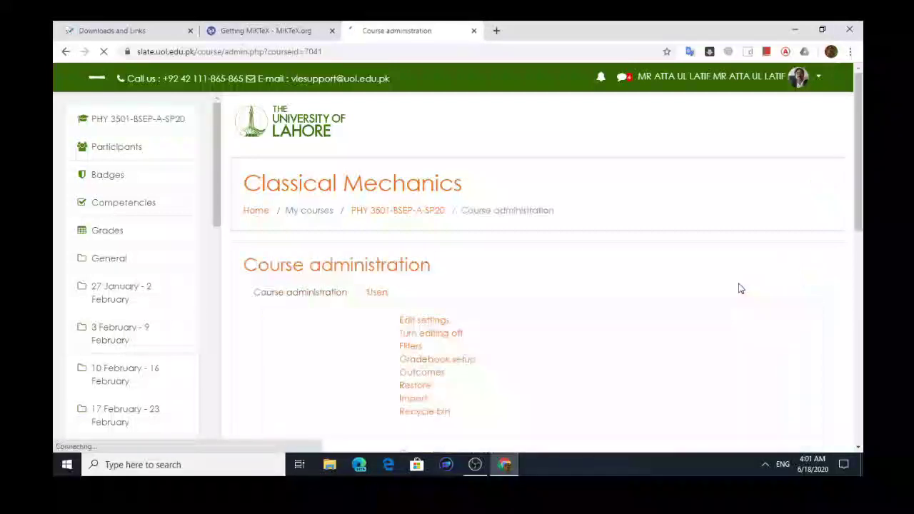
pyautogui.moveTo(861, 207); pyautogui.dragTo(864, 338)
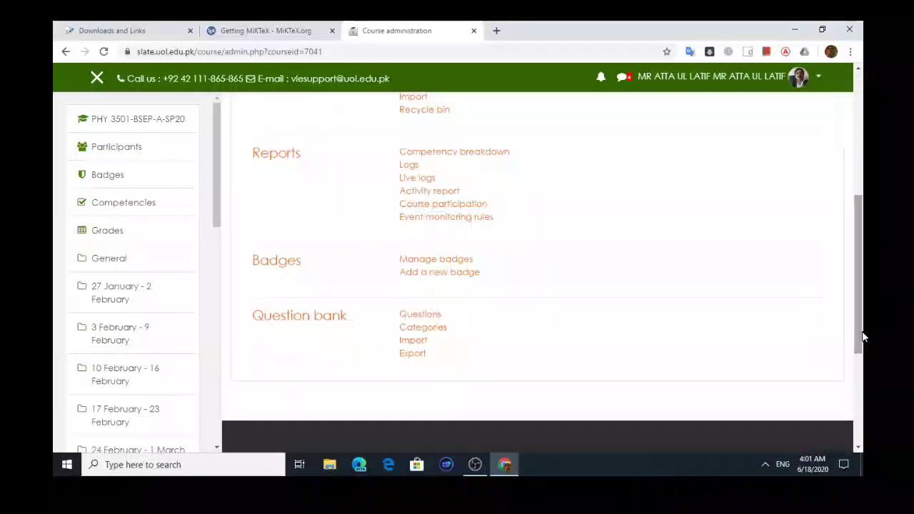
pyautogui.click(434, 334)
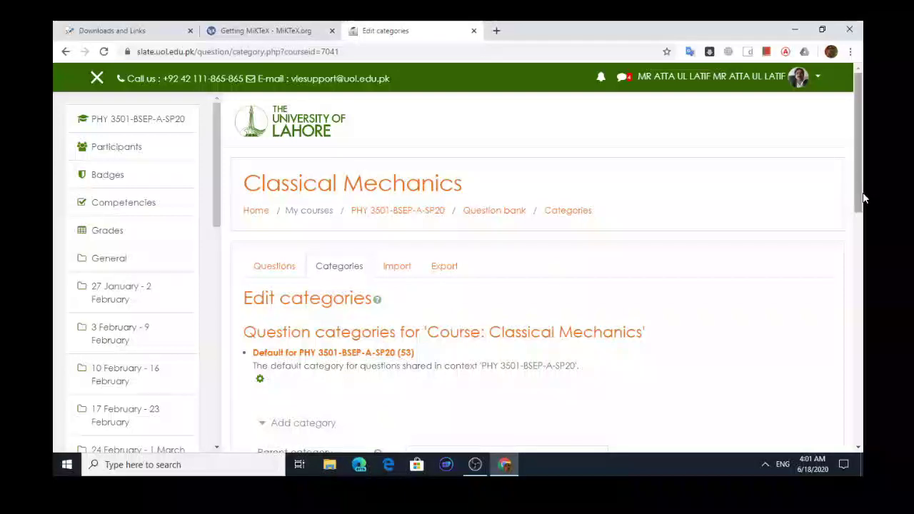
pyautogui.moveTo(858, 189); pyautogui.dragTo(861, 233)
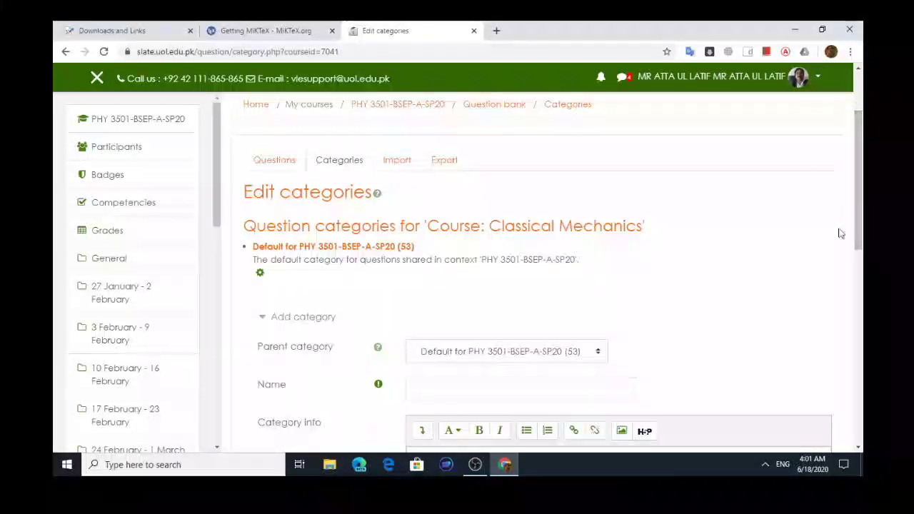
# - Open the course question bank's question list and show the category Top for Classical Mechanics
pyautogui.click(492, 107)
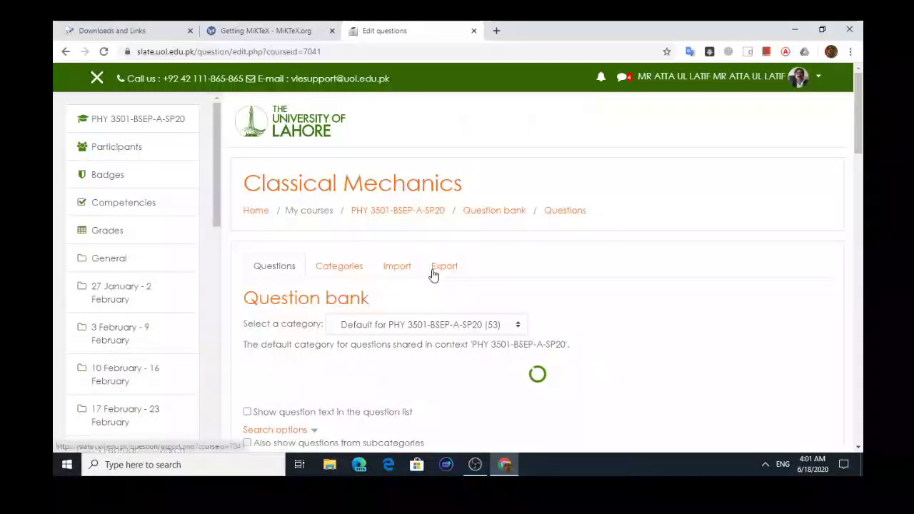
pyautogui.click(517, 327)
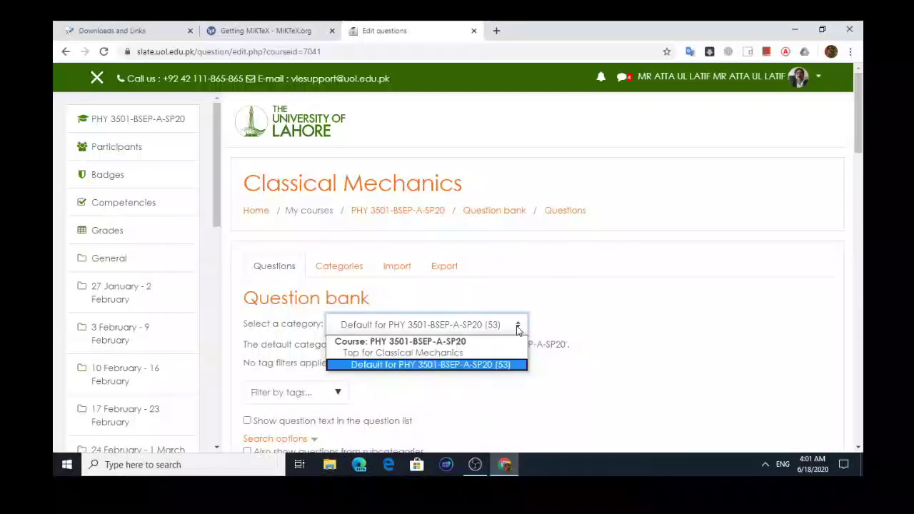
pyautogui.click(450, 354)
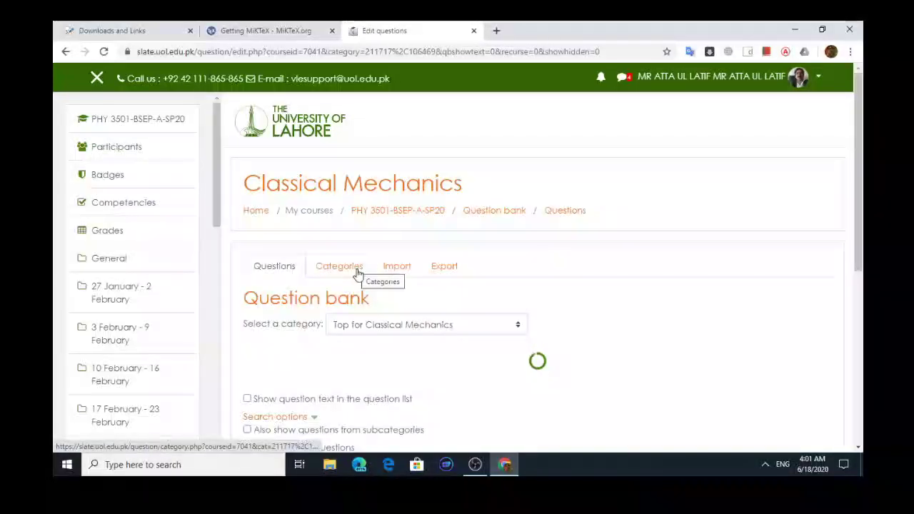
# - Return to the course's question categories and consult the help on editing categories
pyautogui.click(358, 273)
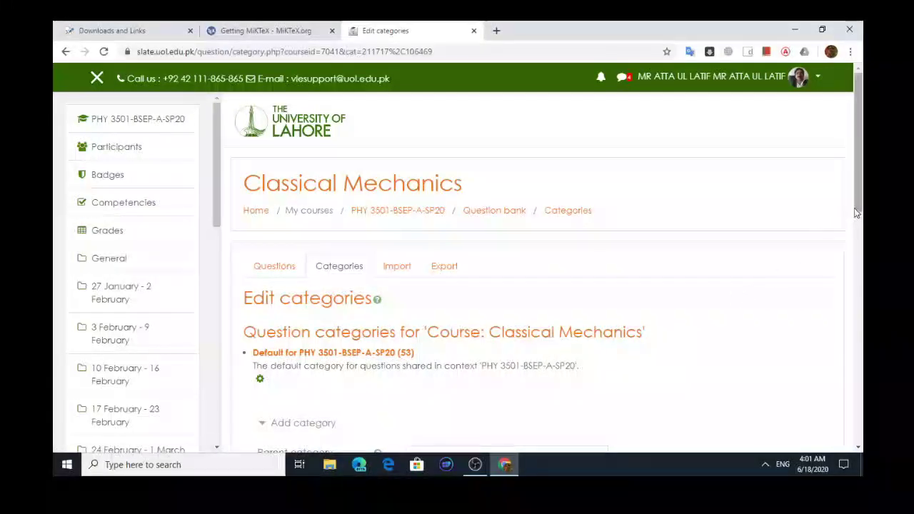
pyautogui.moveTo(854, 212)
pyautogui.mouseDown()
pyautogui.moveTo(860, 275)
pyautogui.moveTo(860, 219)
pyautogui.mouseUp()
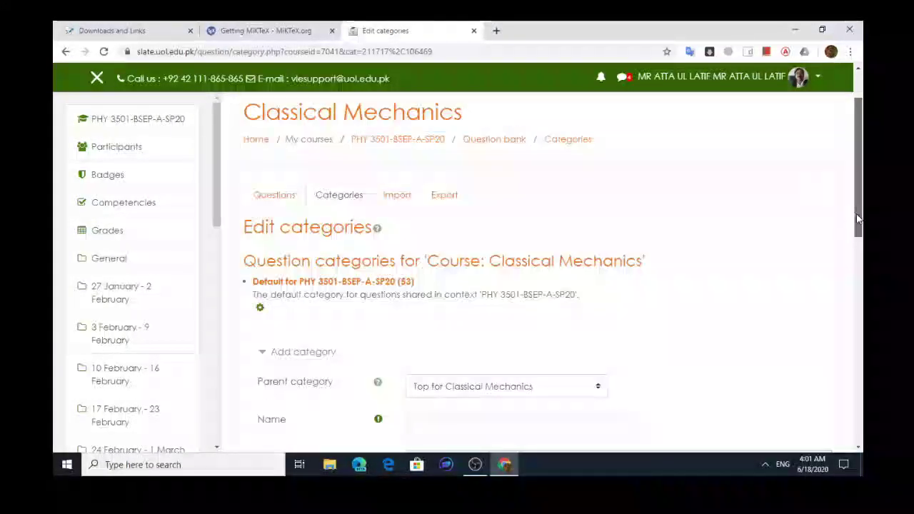
pyautogui.click(377, 226)
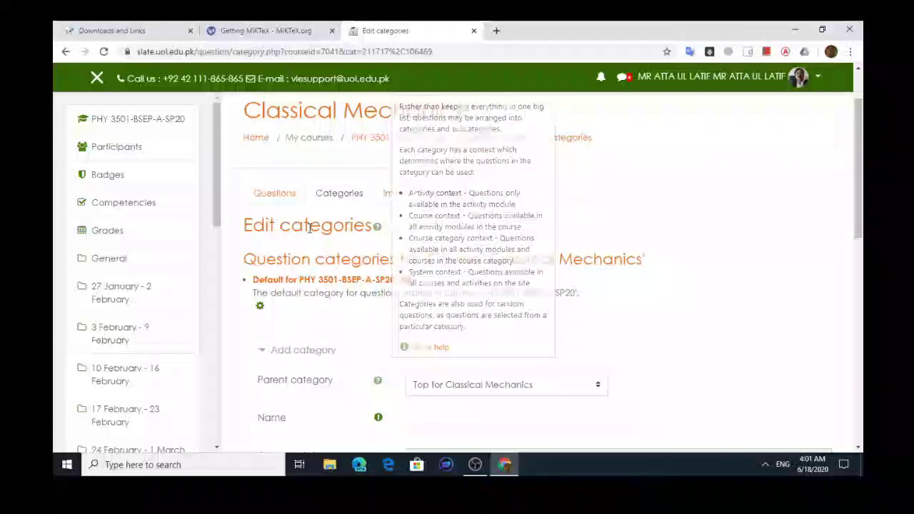
pyautogui.click(309, 228)
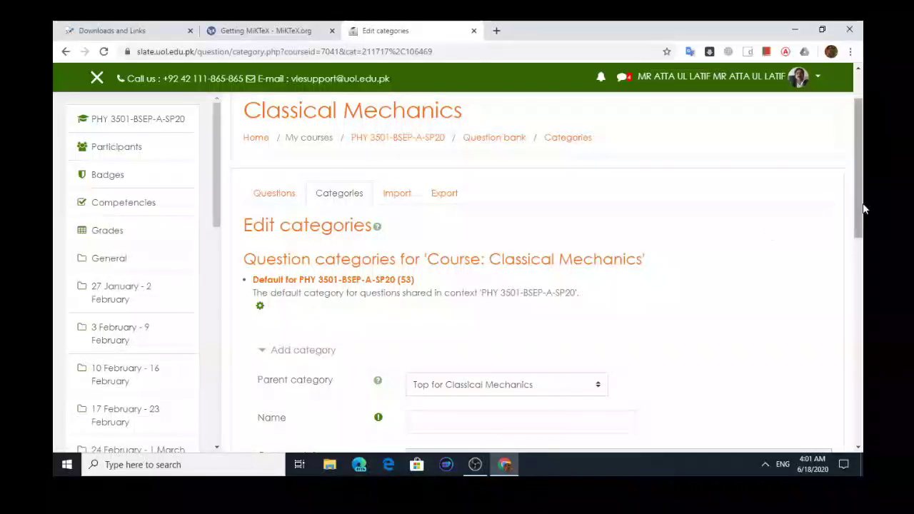
pyautogui.moveTo(860, 204); pyautogui.dragTo(841, 188)
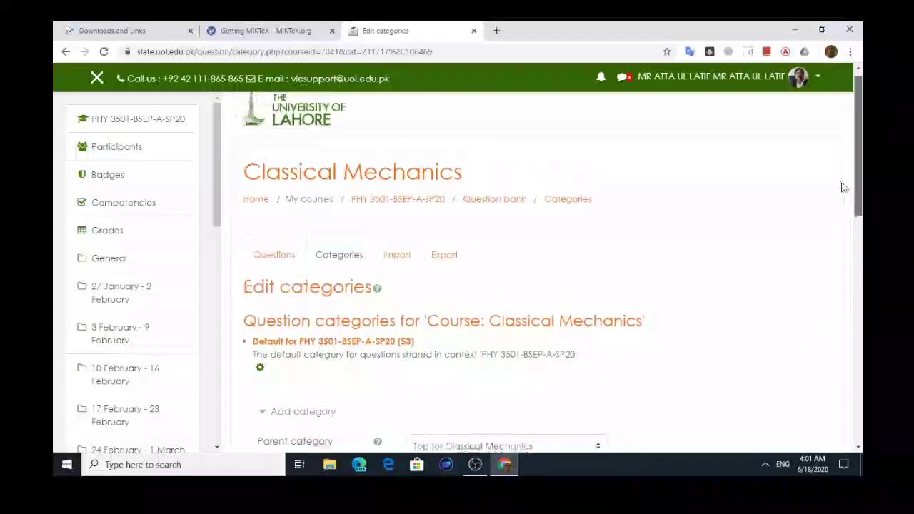
pyautogui.scroll(-1, 499, 357)
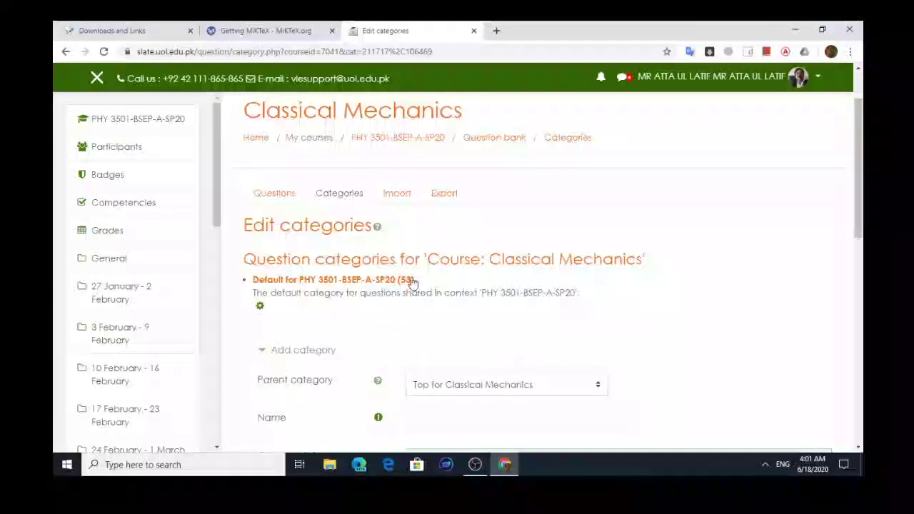
# - Go back to the PHY 3501-BSEP-A-SP20 course page and open the Test sample quiz
pyautogui.click(403, 141)
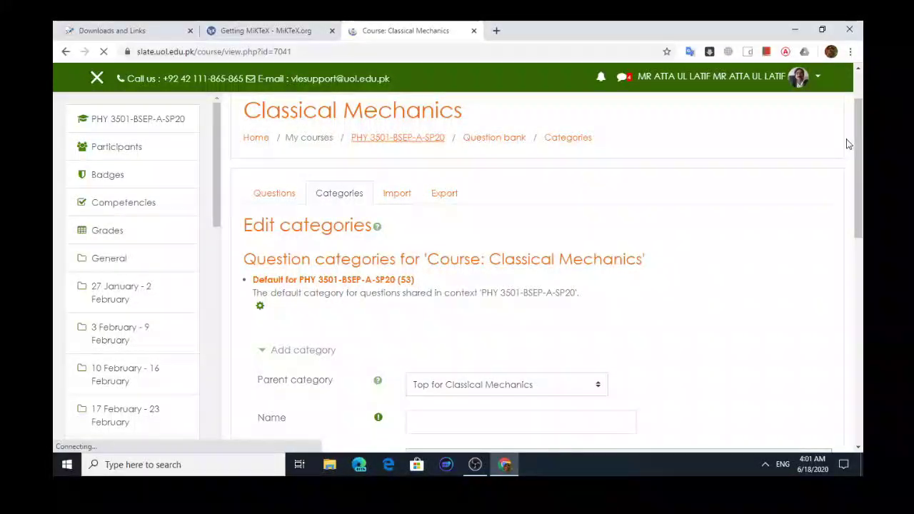
pyautogui.scroll(-10, 861, 165)
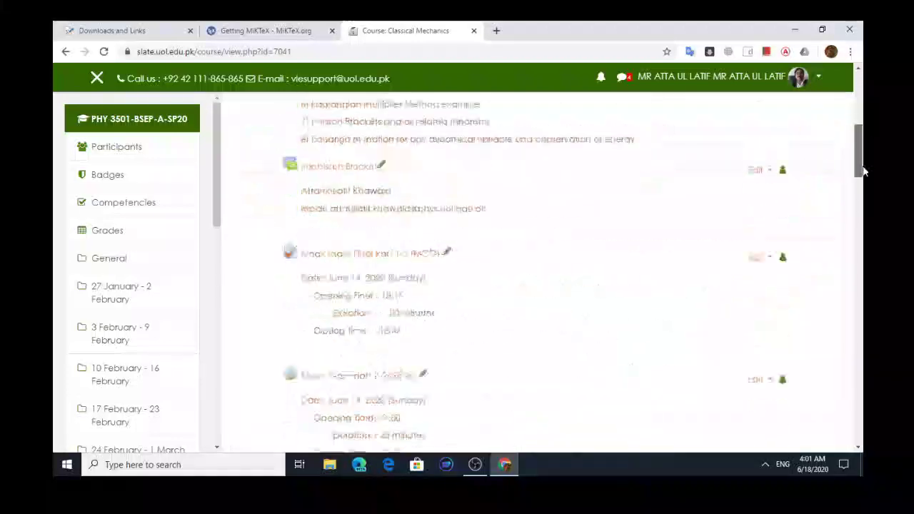
pyautogui.moveTo(863, 172); pyautogui.dragTo(863, 213)
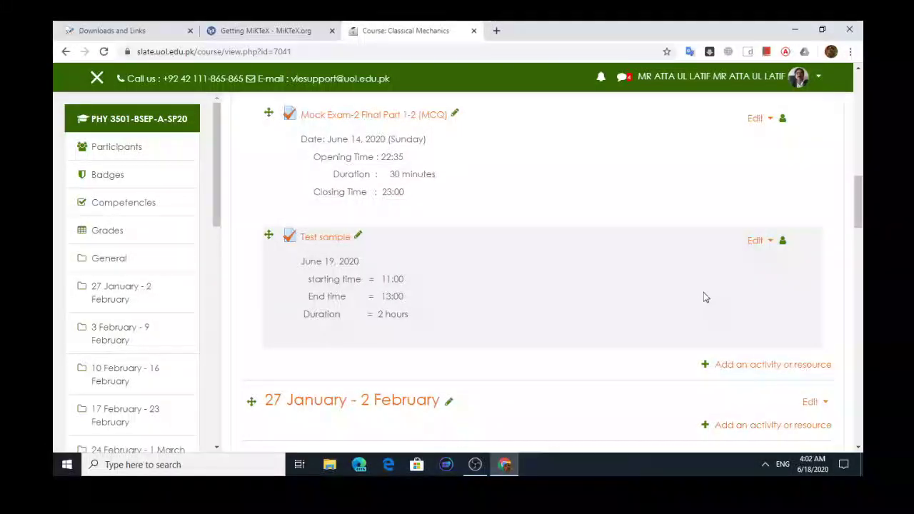
pyautogui.click(340, 241)
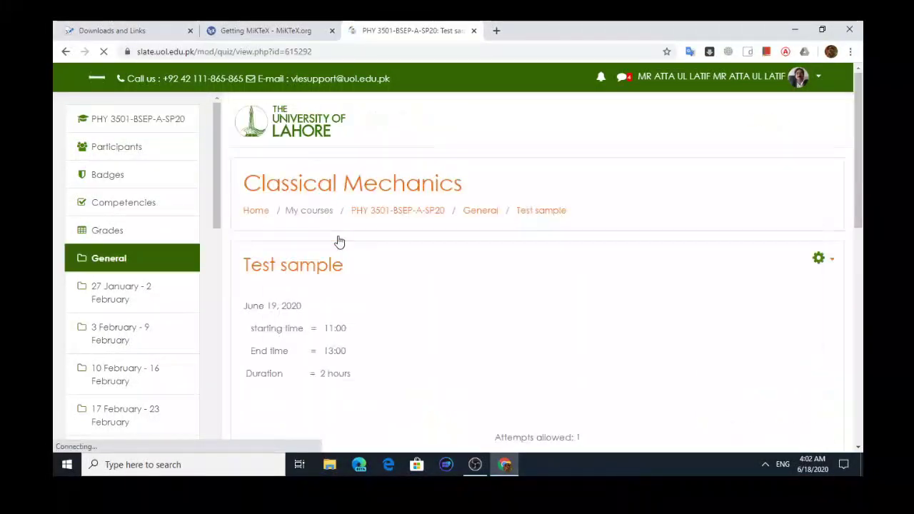
# - Open the question bank categories from the quiz's administration options and open the test sample category for editing
pyautogui.click(833, 263)
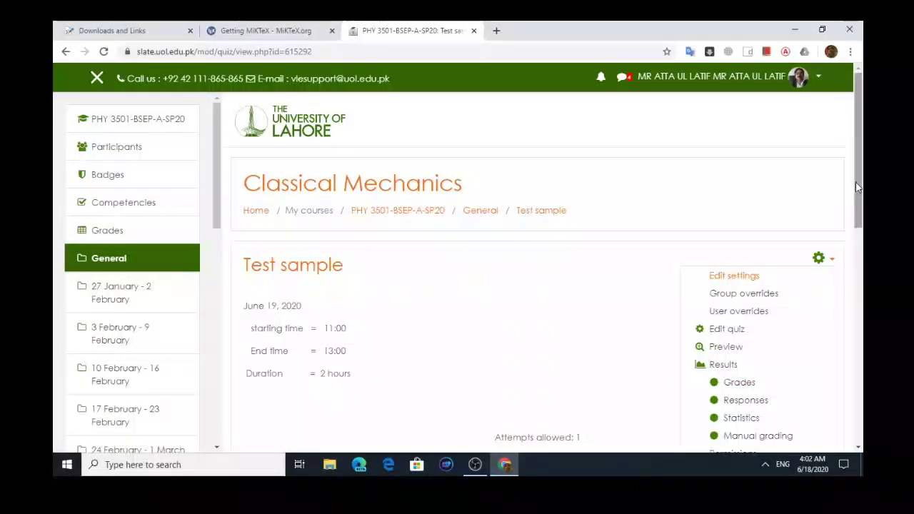
pyautogui.moveTo(862, 191); pyautogui.dragTo(857, 307)
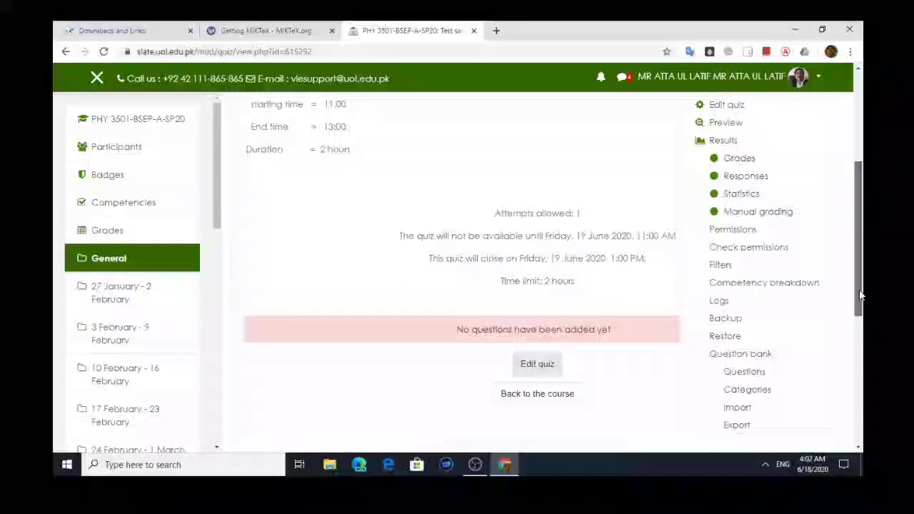
pyautogui.click(762, 390)
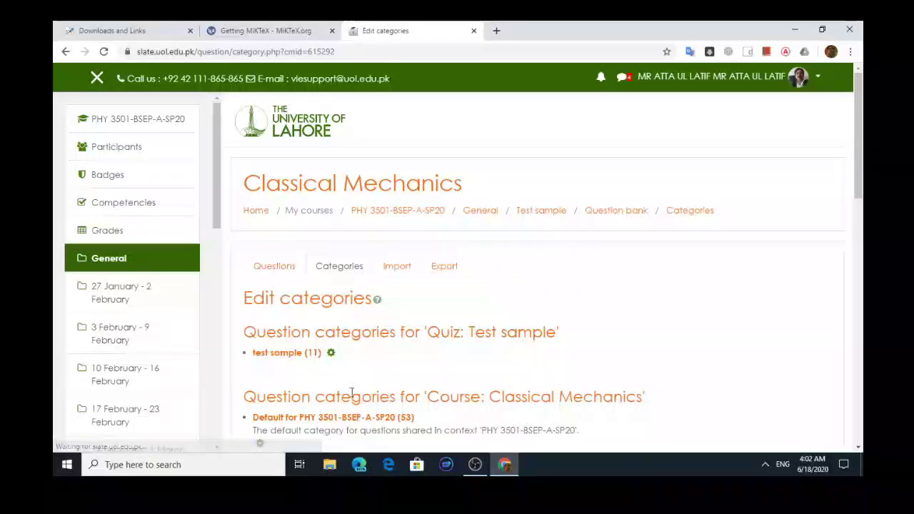
pyautogui.click(332, 355)
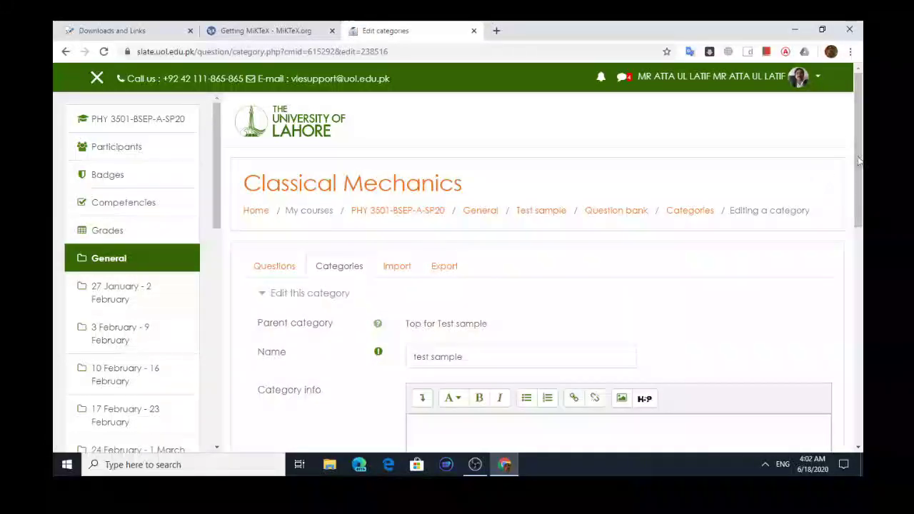
# - Export the Default for PHY 3501-BSEP-A-SP20 questions in Aiken format with category and context written to file, and cancel saving the exported file
pyautogui.moveTo(859, 163); pyautogui.dragTo(852, 199)
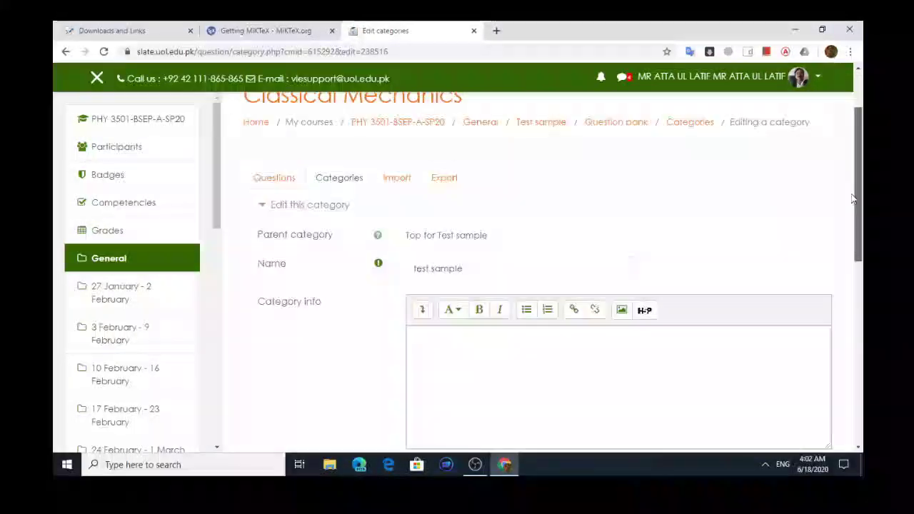
pyautogui.click(443, 180)
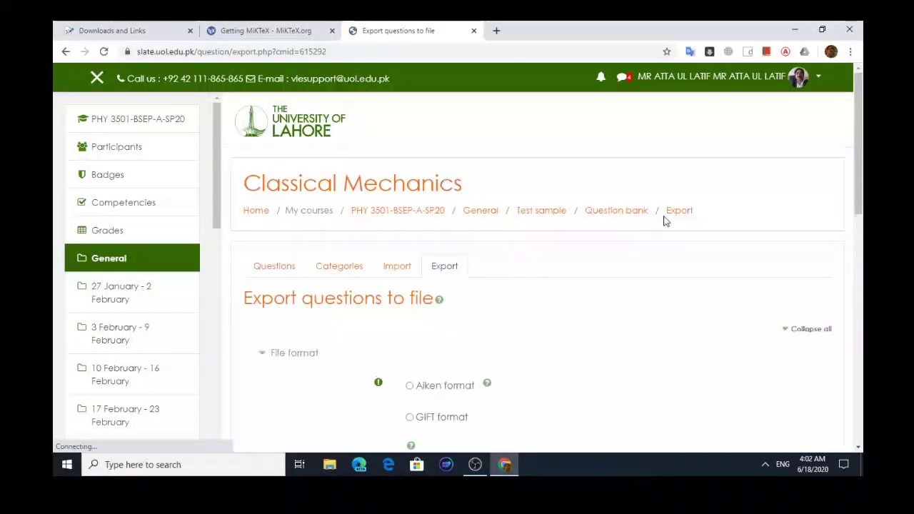
pyautogui.scroll(-2, 859, 198)
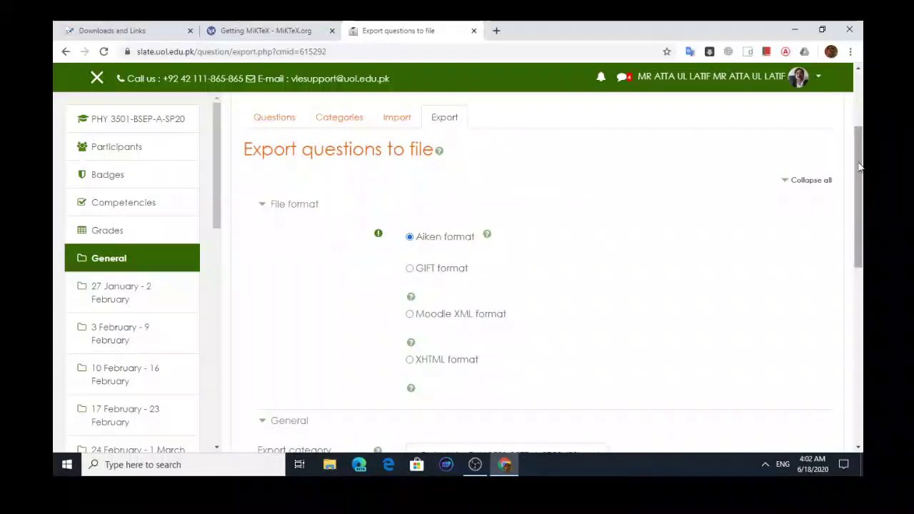
pyautogui.moveTo(860, 167); pyautogui.dragTo(854, 259)
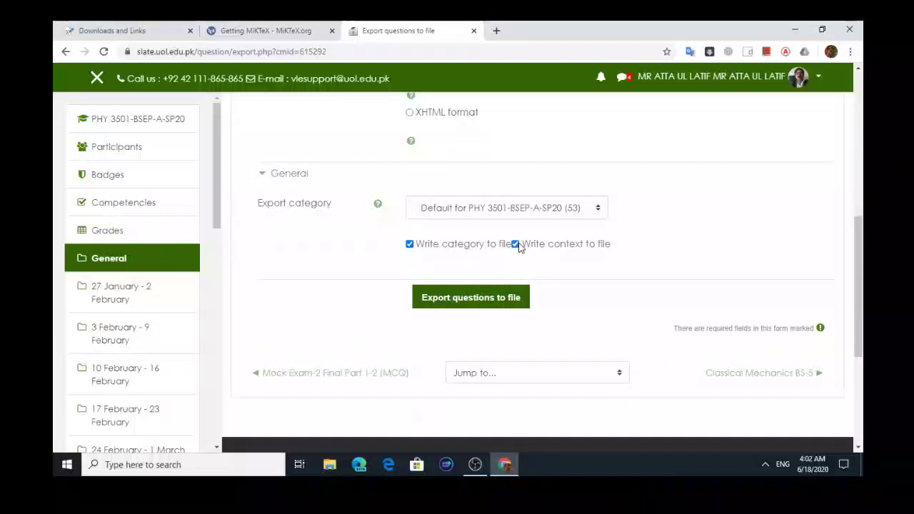
pyautogui.click(471, 298)
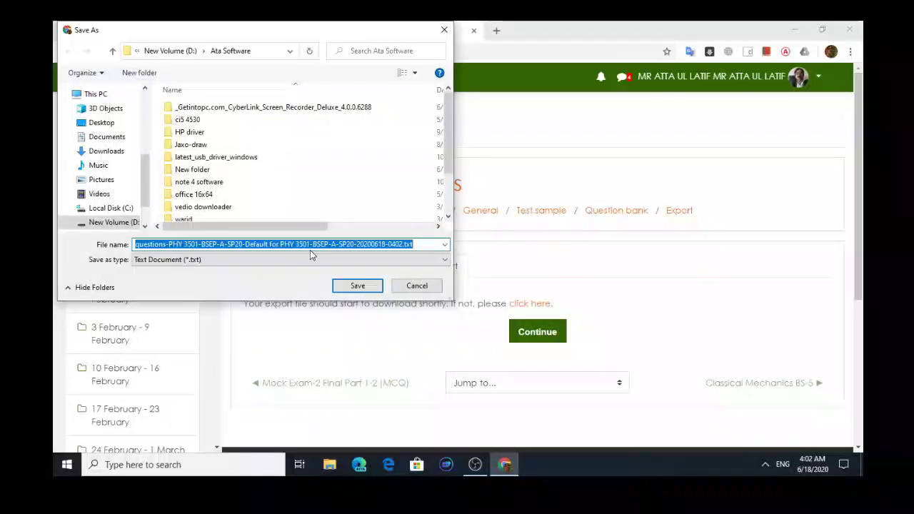
pyautogui.click(417, 287)
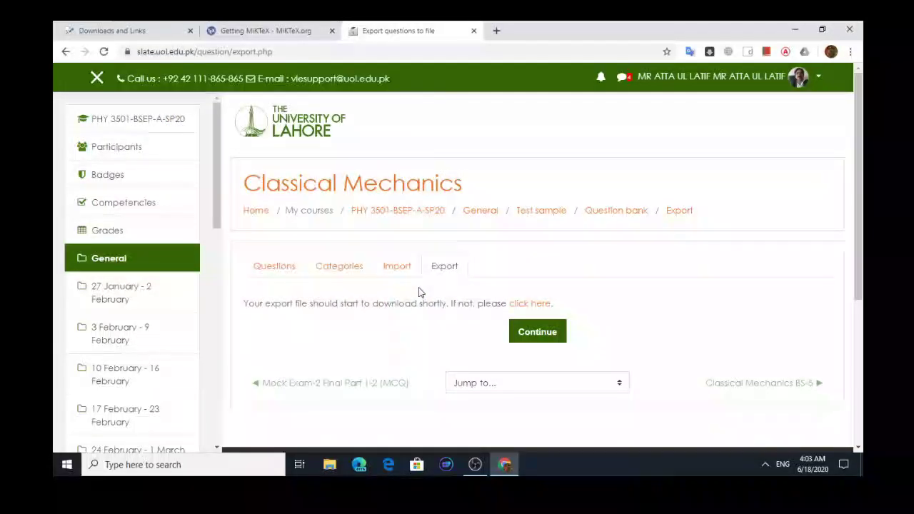